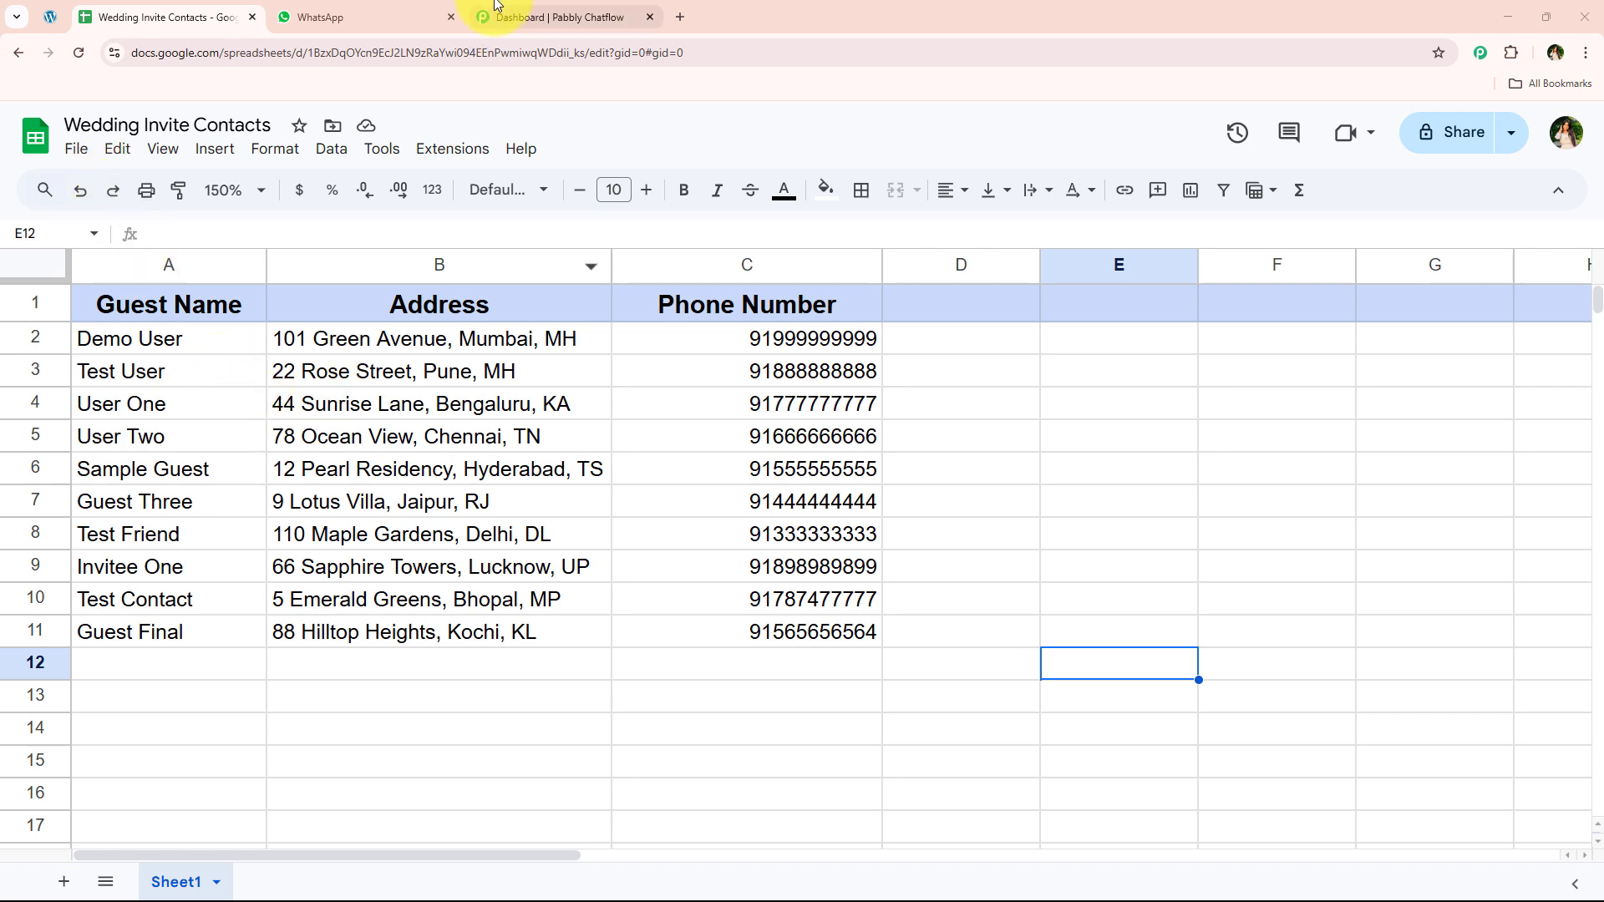
# Step: Switch from the Wedding Invite Contacts sheet to the Pabbly Chatflow dashboard tab
pyautogui.click(551, 16)
# Step: View the Bailey & Daniel wedding invitation in the WhatsApp chat, then return to the spreadsheet
pyautogui.click(325, 19)
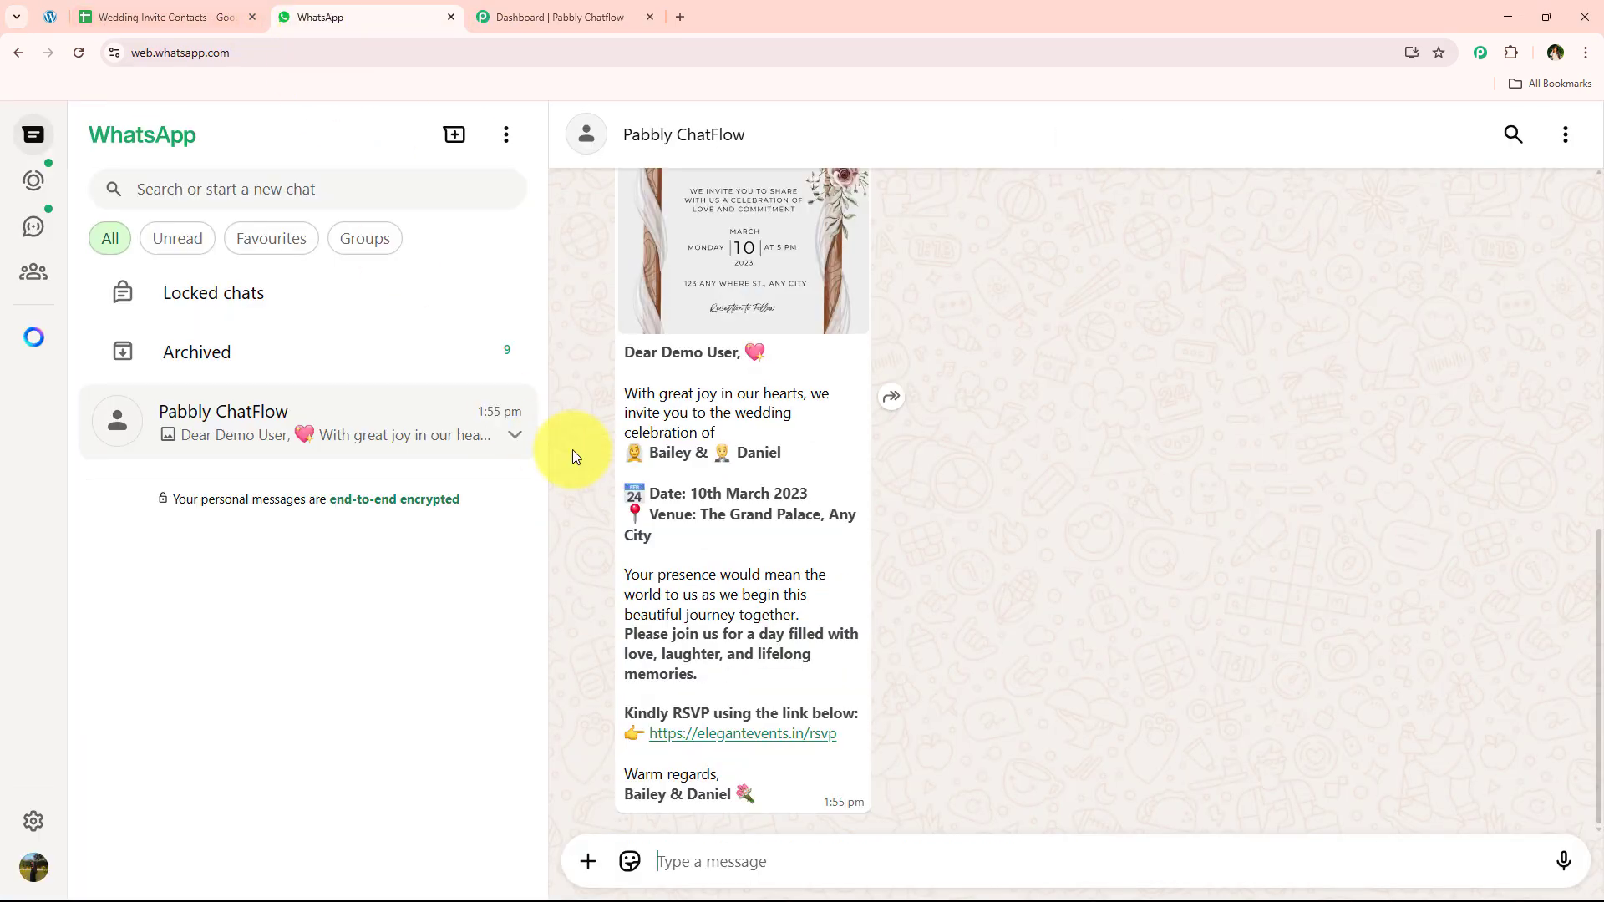
pyautogui.scroll(4, 710, 493)
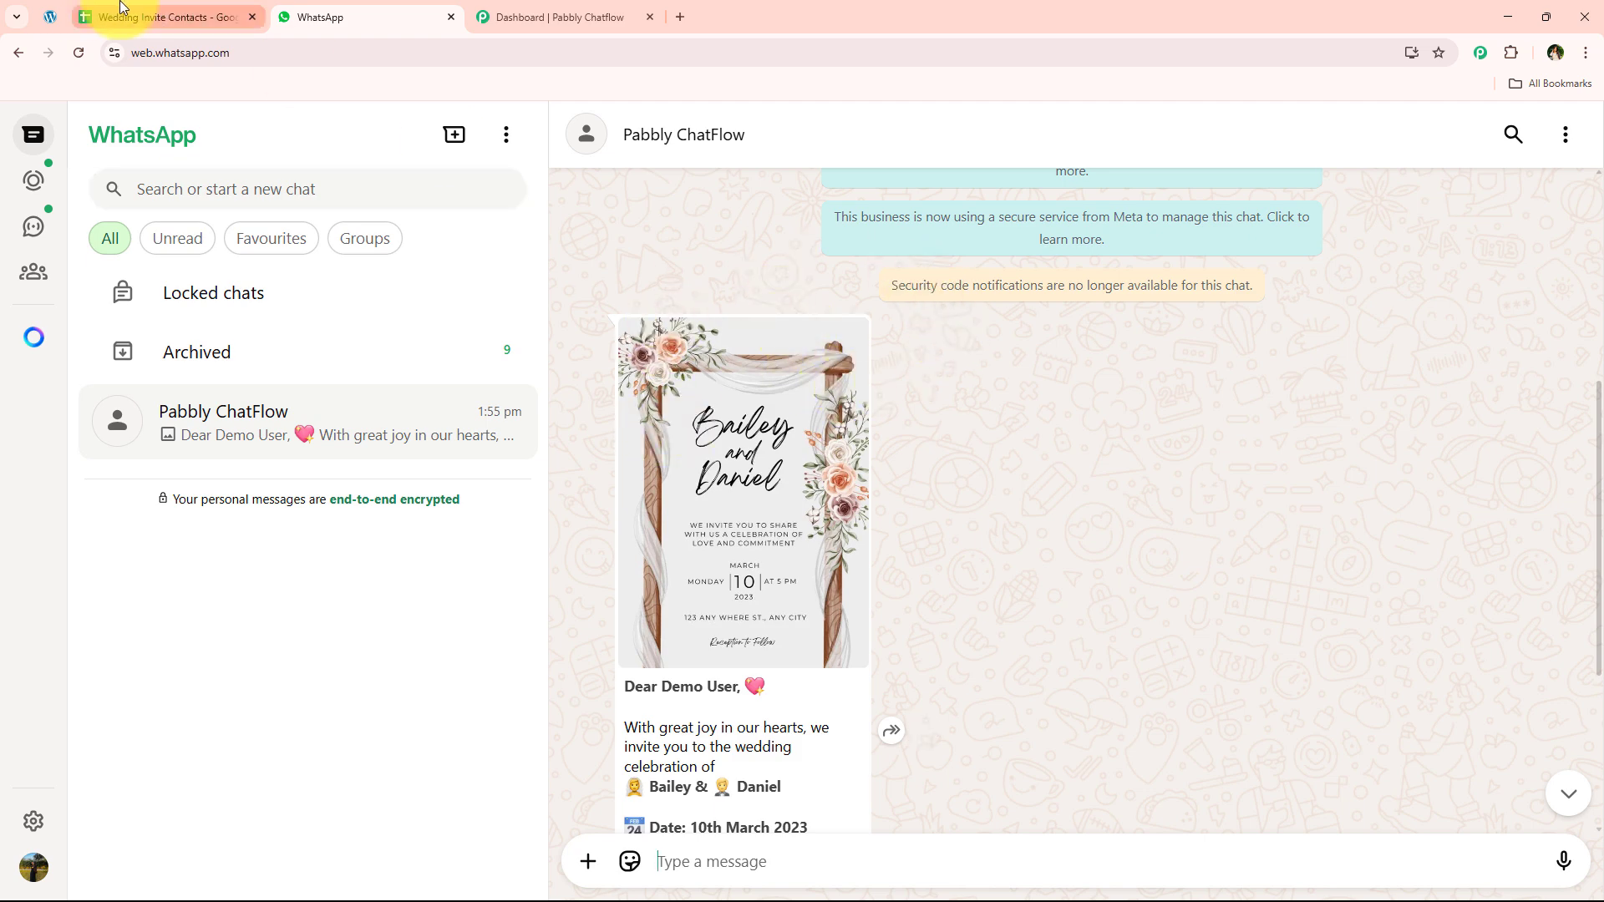
pyautogui.hotkey('ctrl', 'shift', 'Tab')
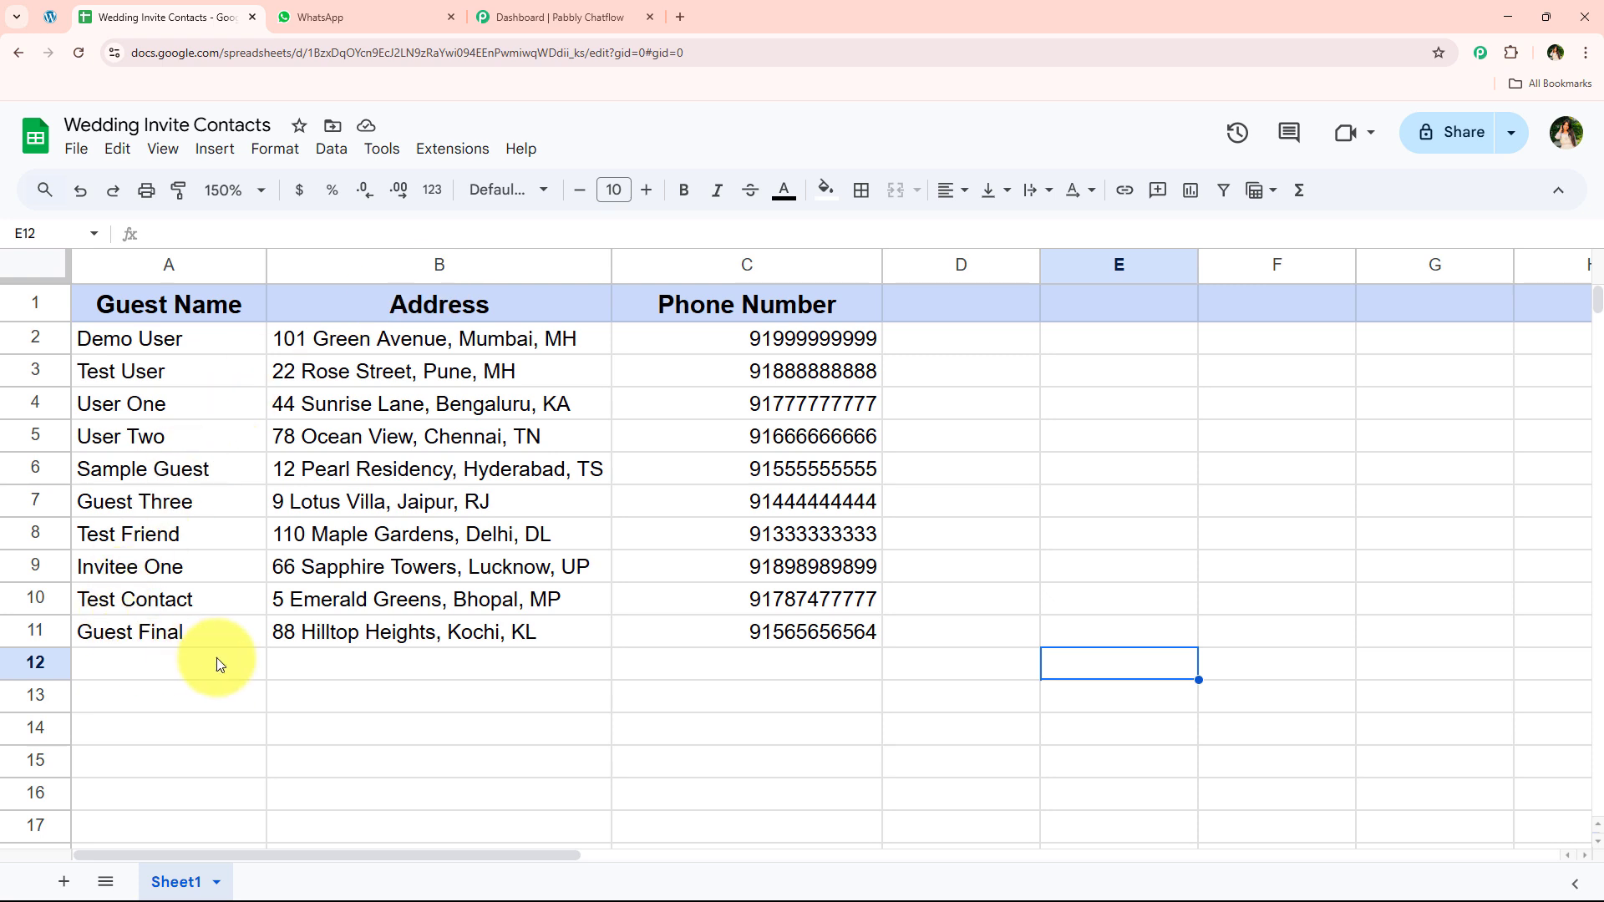
pyautogui.click(284, 333)
pyautogui.moveTo(325, 472); pyautogui.dragTo(348, 740)
pyautogui.click(348, 744)
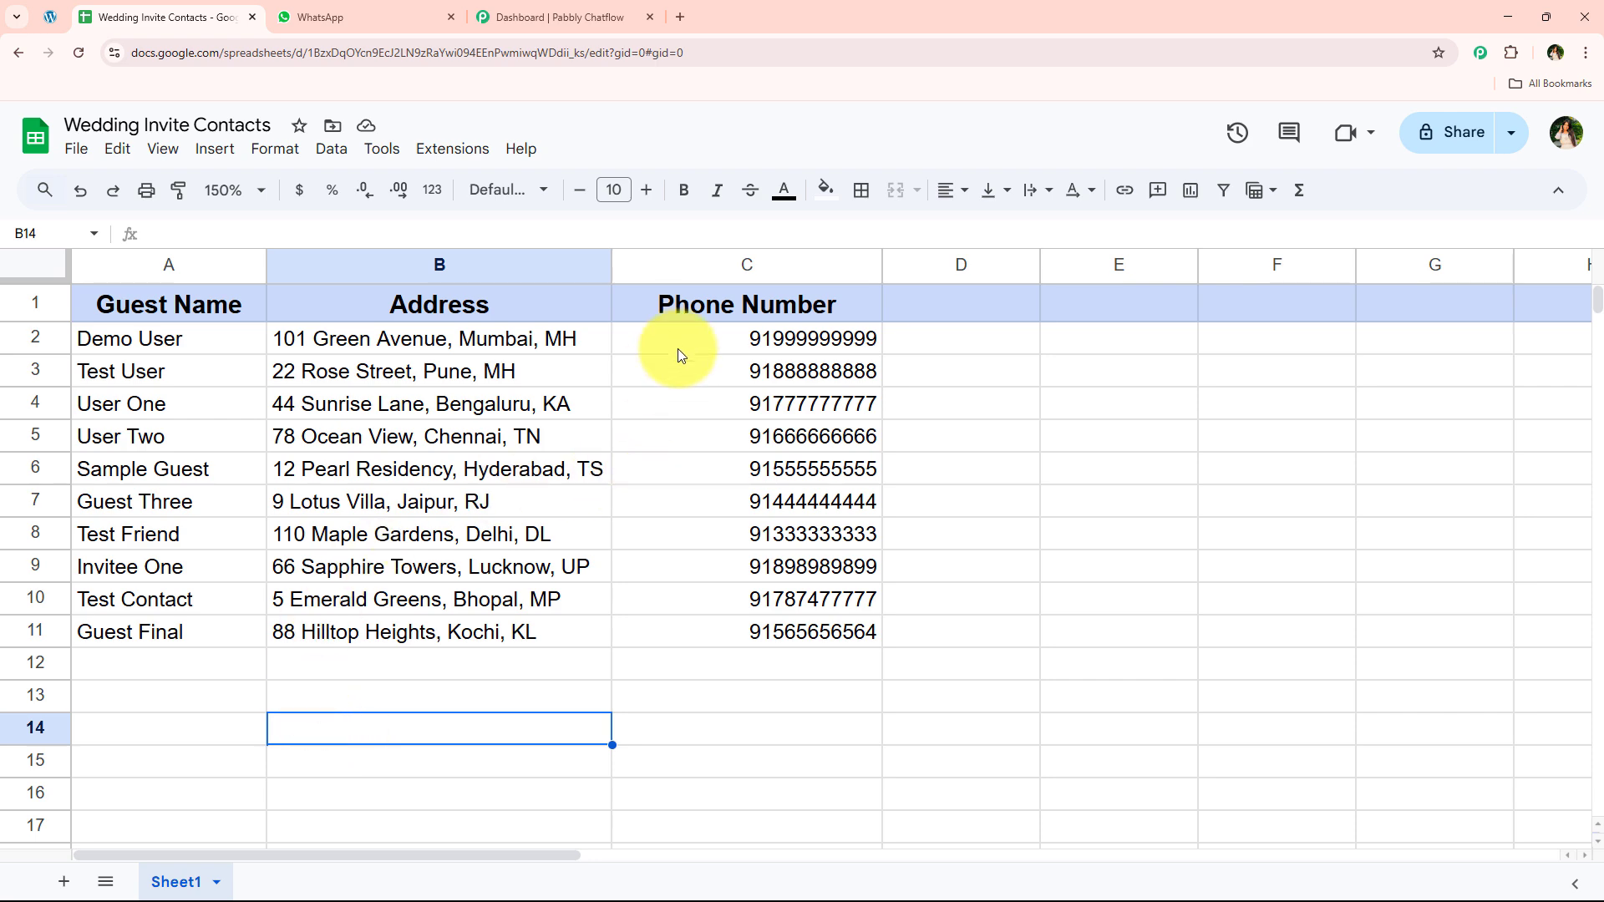
pyautogui.click(522, 16)
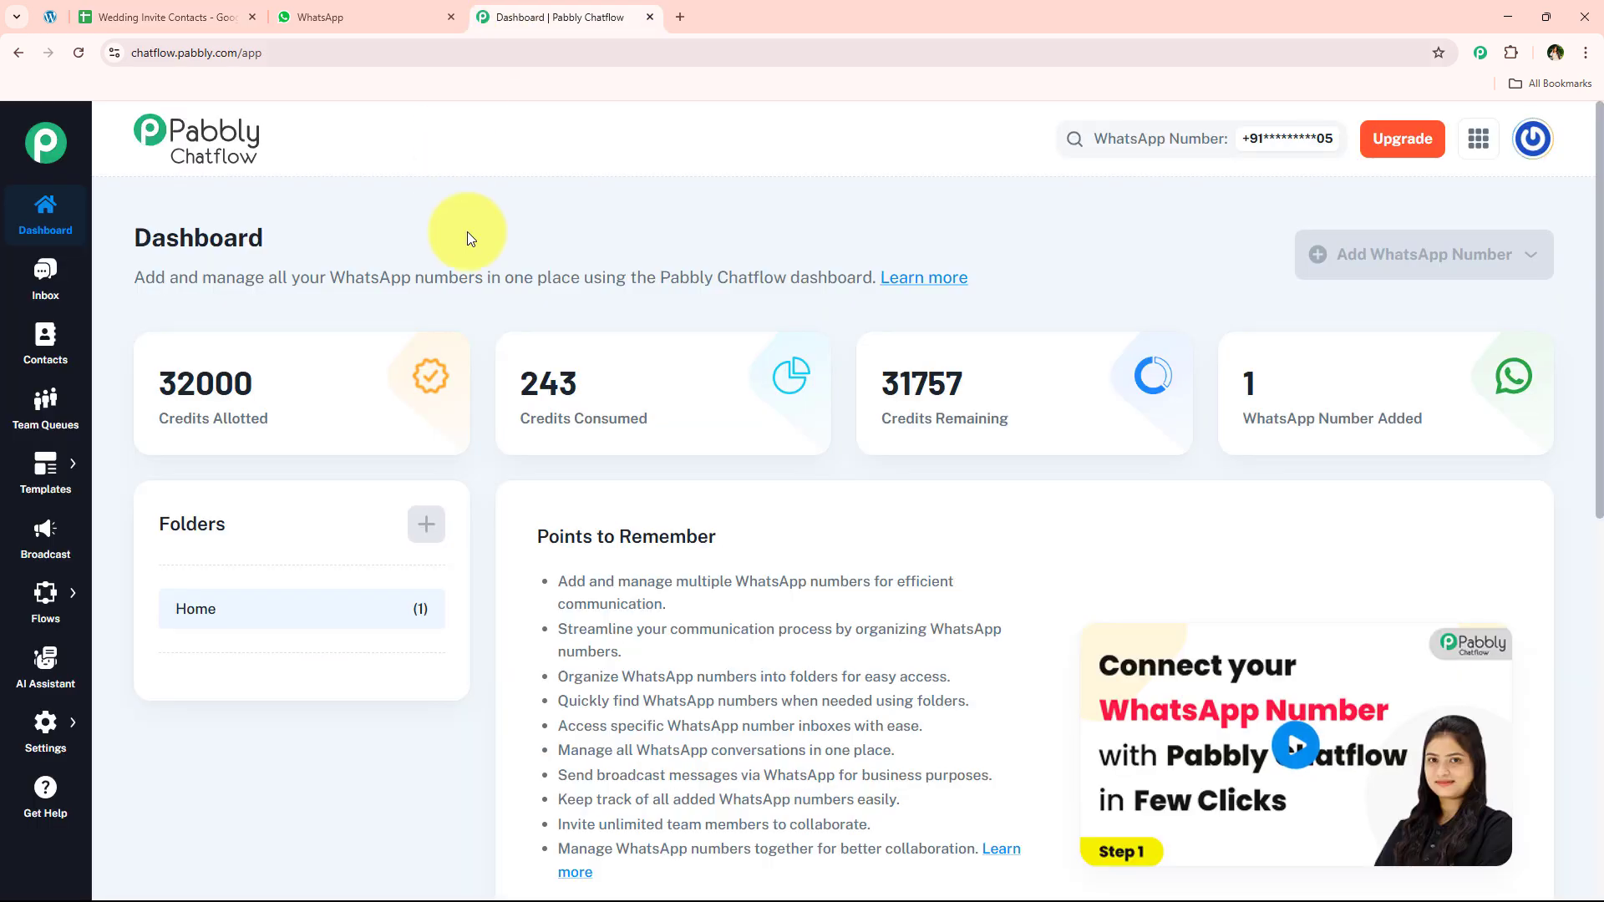
pyautogui.click(323, 4)
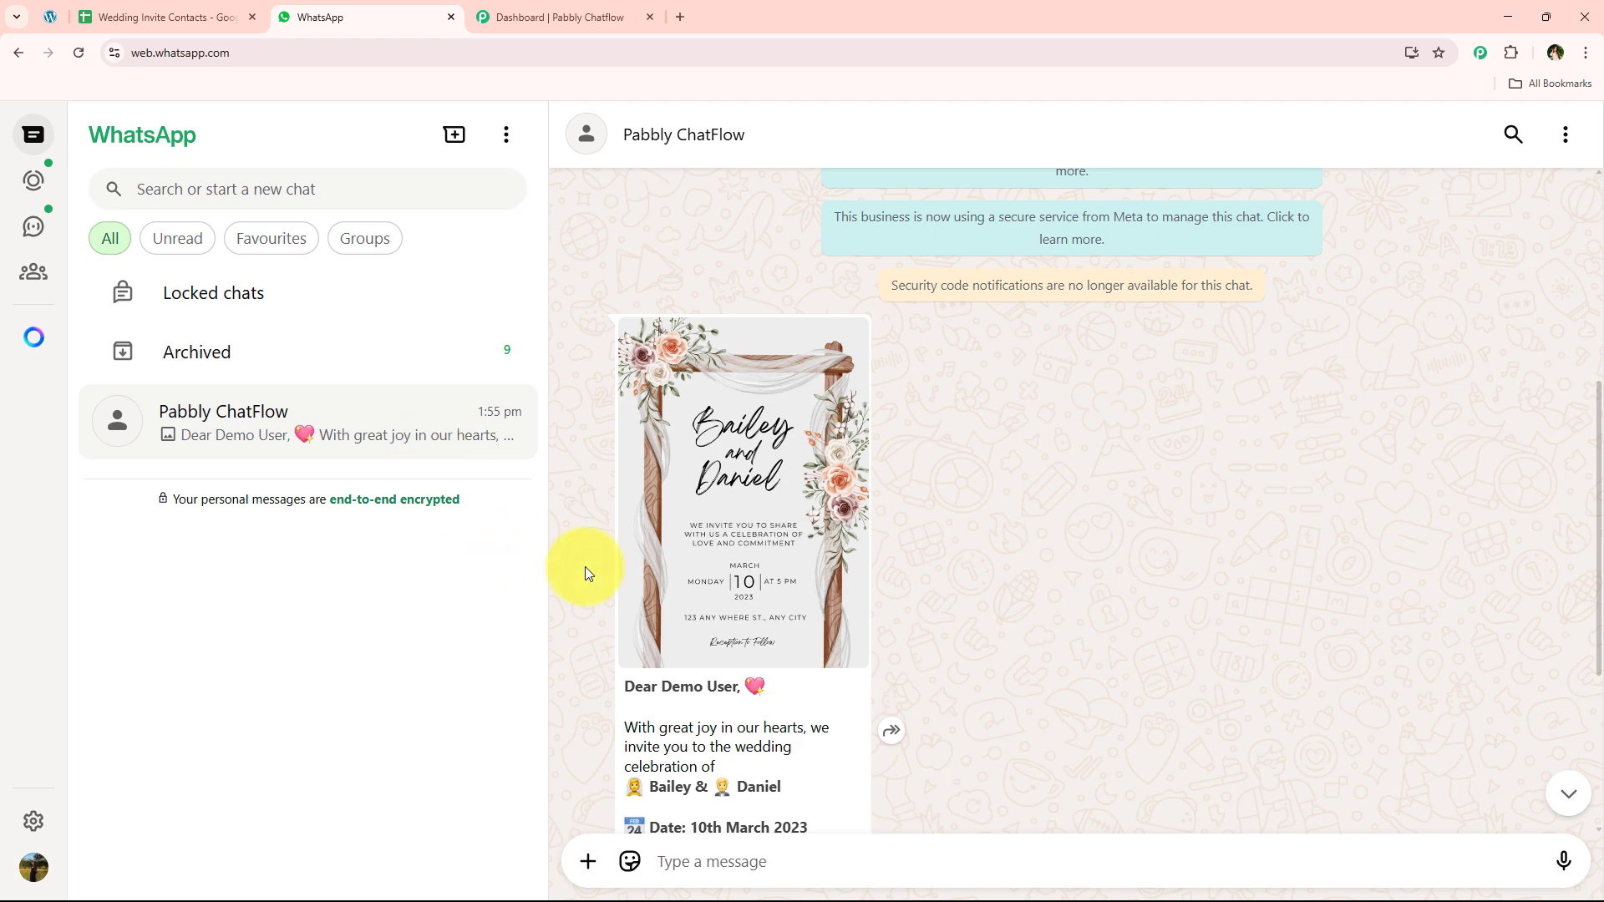
pyautogui.click(231, 10)
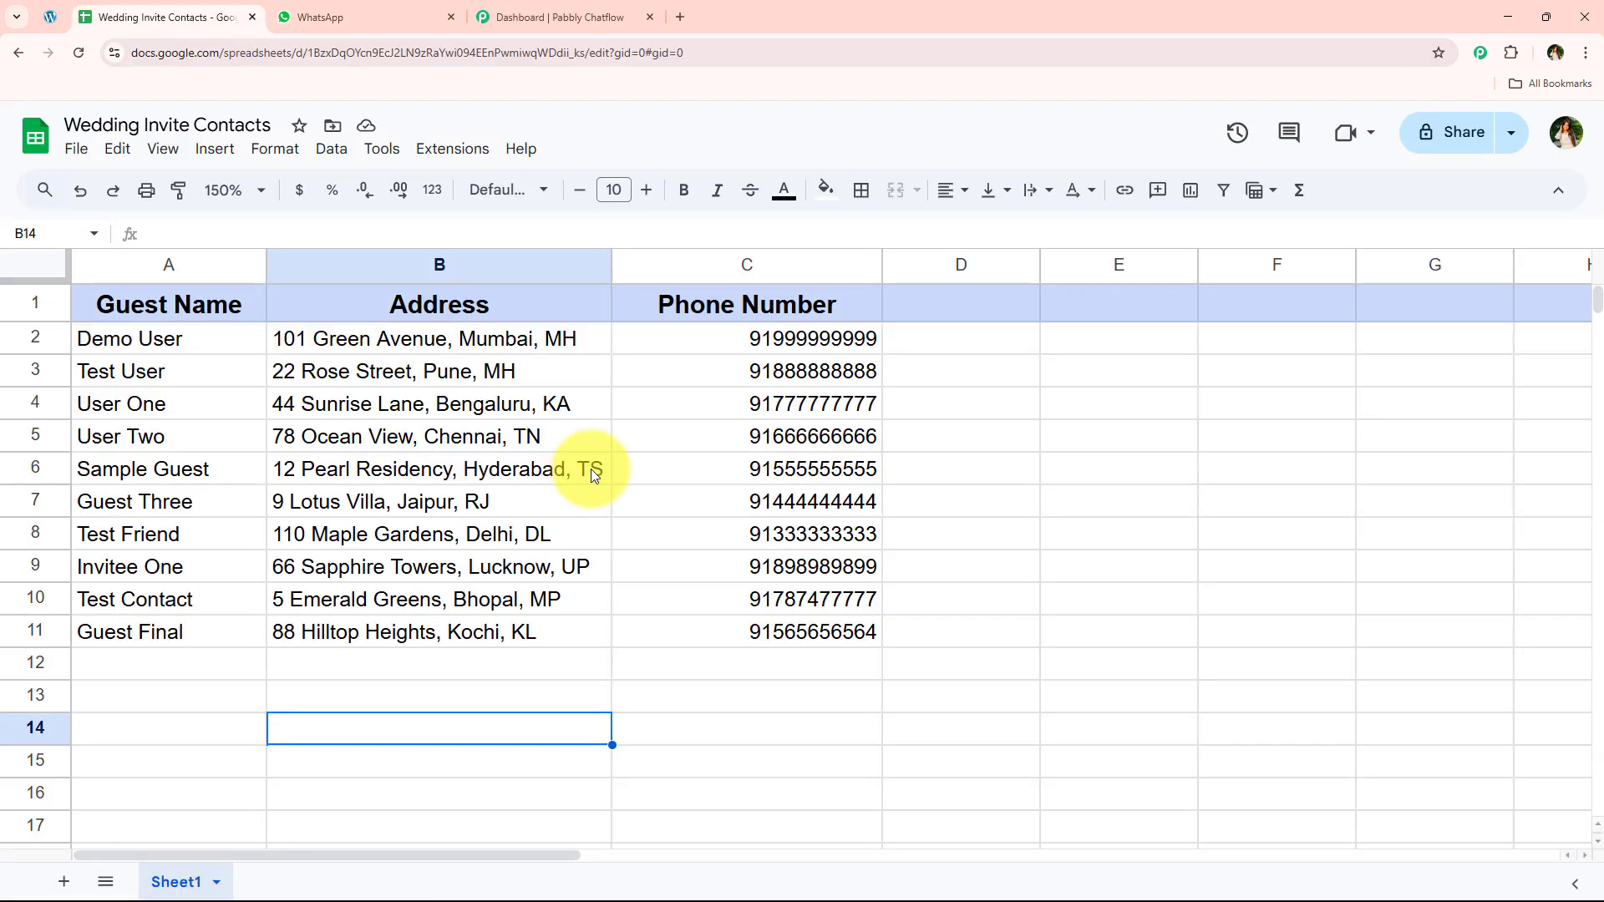
pyautogui.click(556, 17)
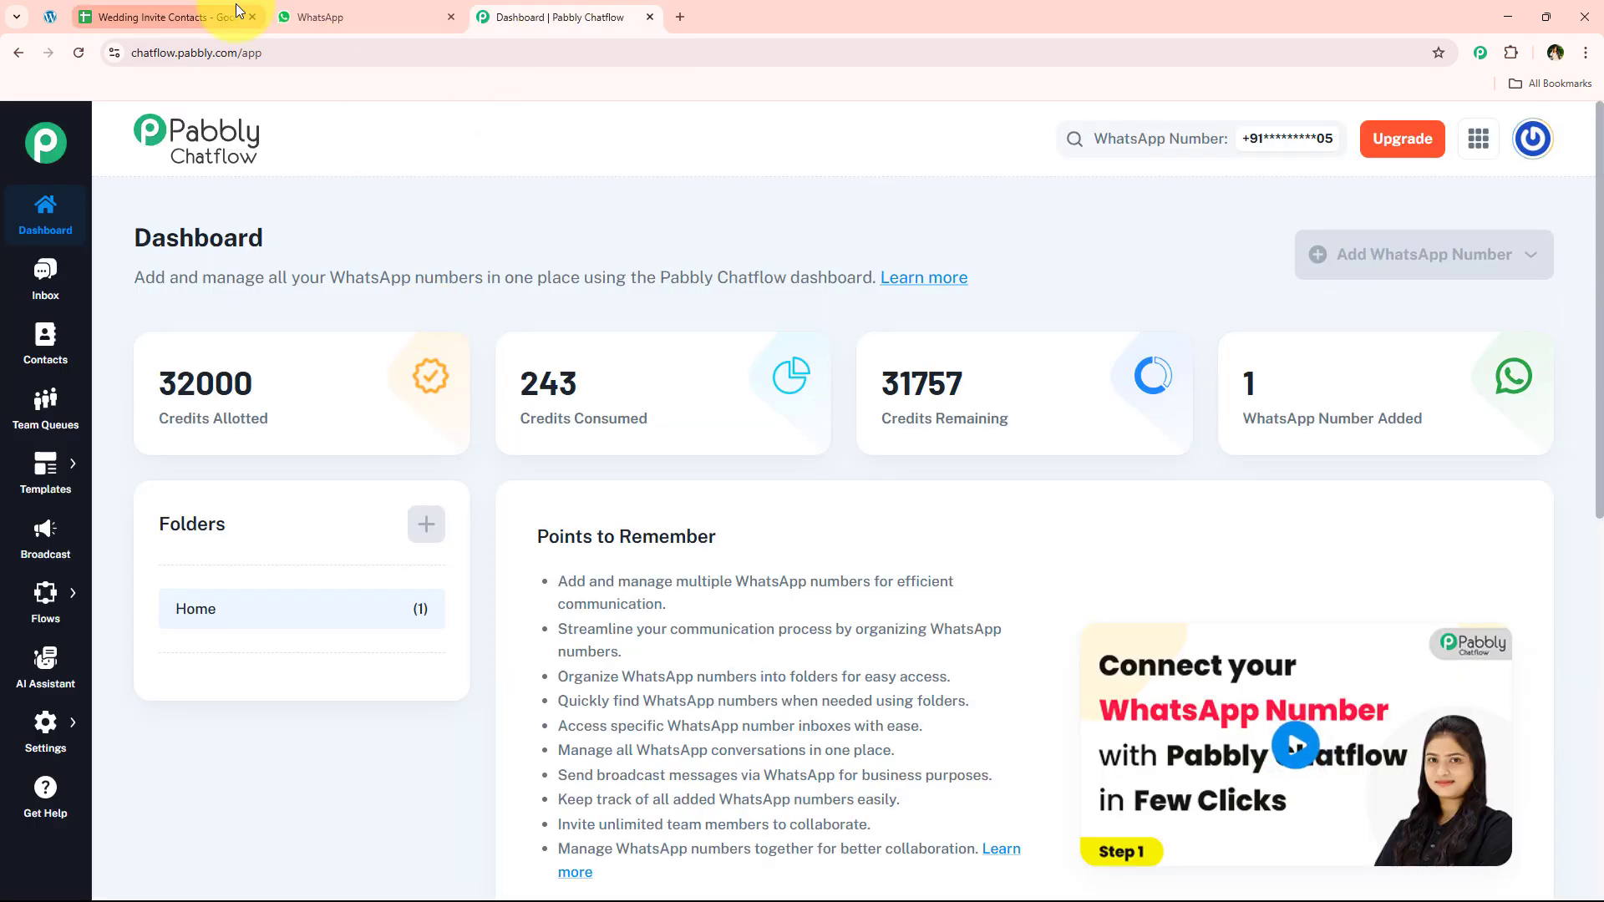
pyautogui.click(163, 17)
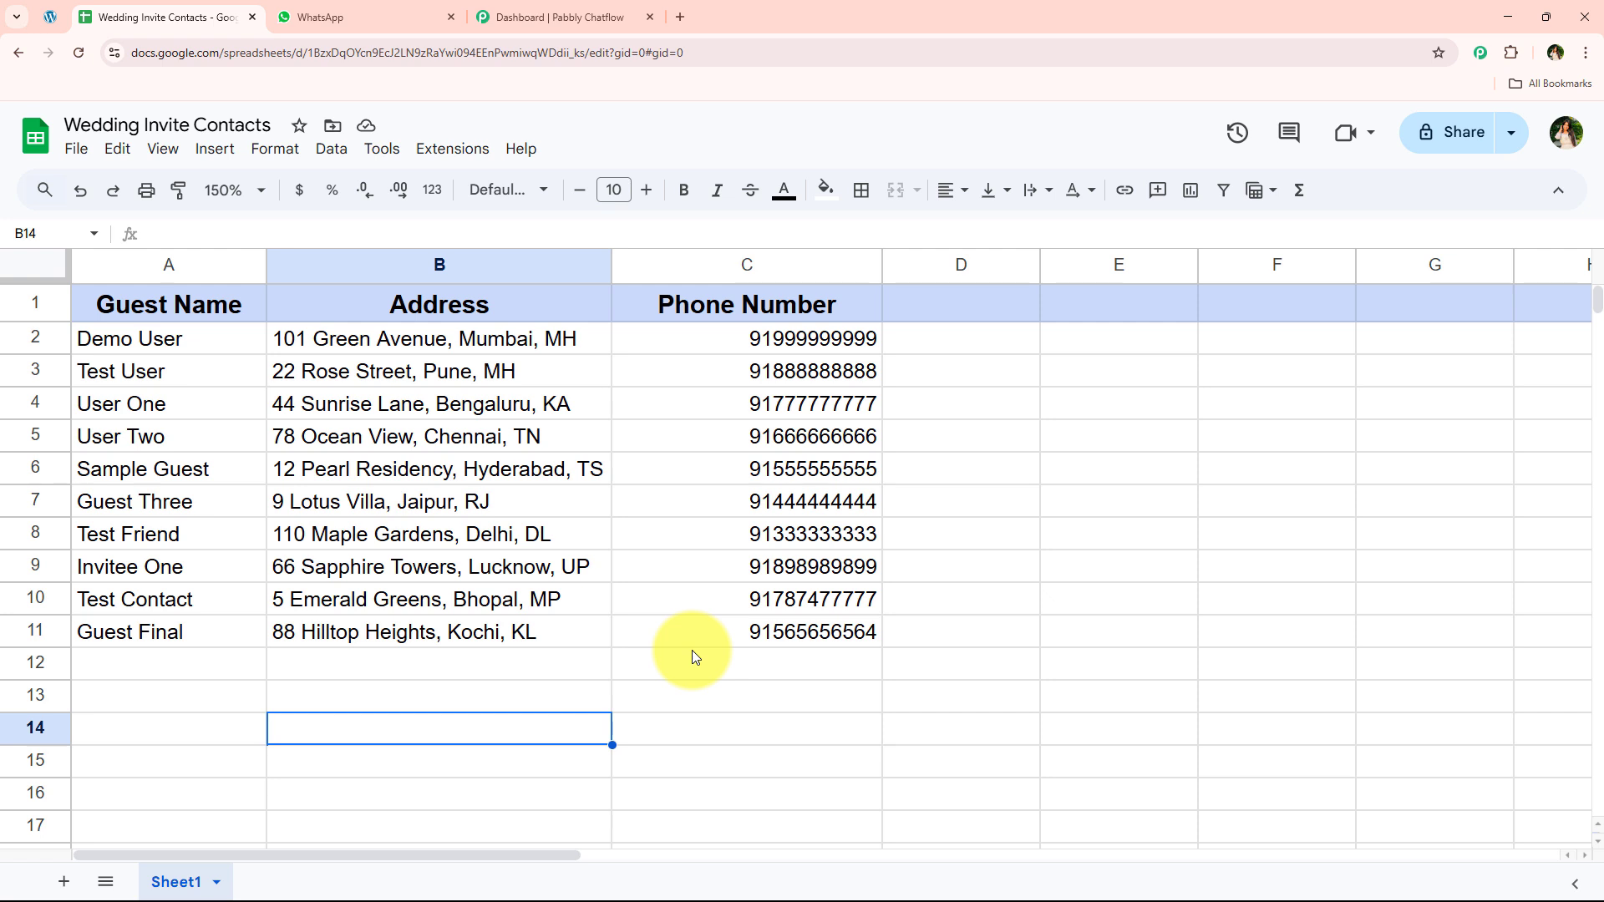
# Step: Go to the Pabbly Connect website in a new browser tab
pyautogui.click(680, 16)
pyautogui.click(669, 52)
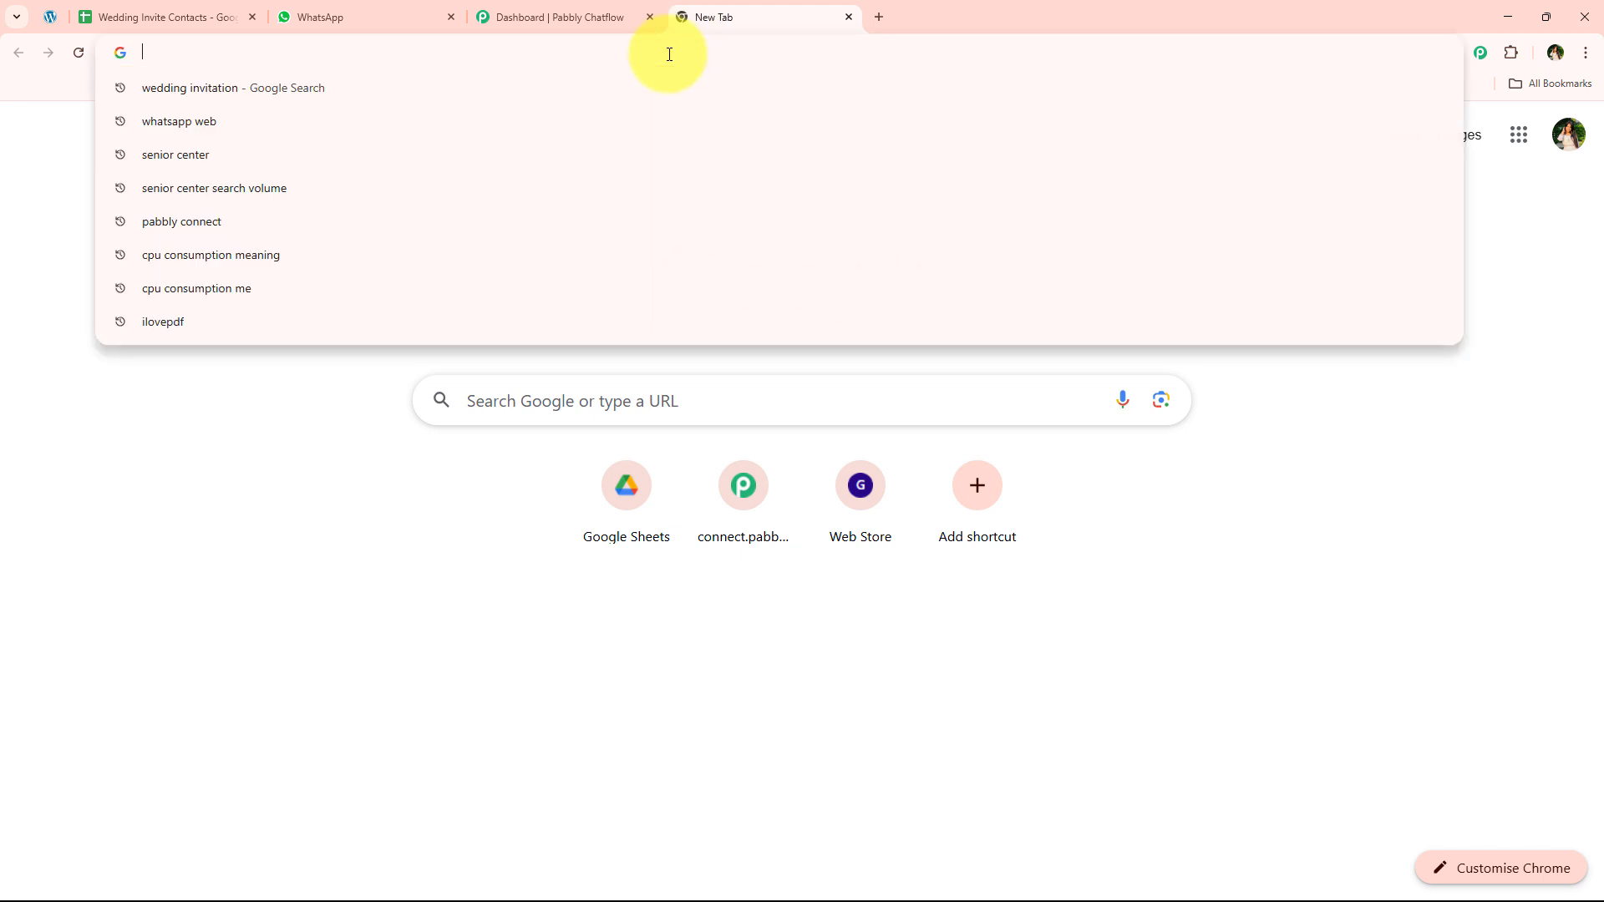
pyautogui.write('P')
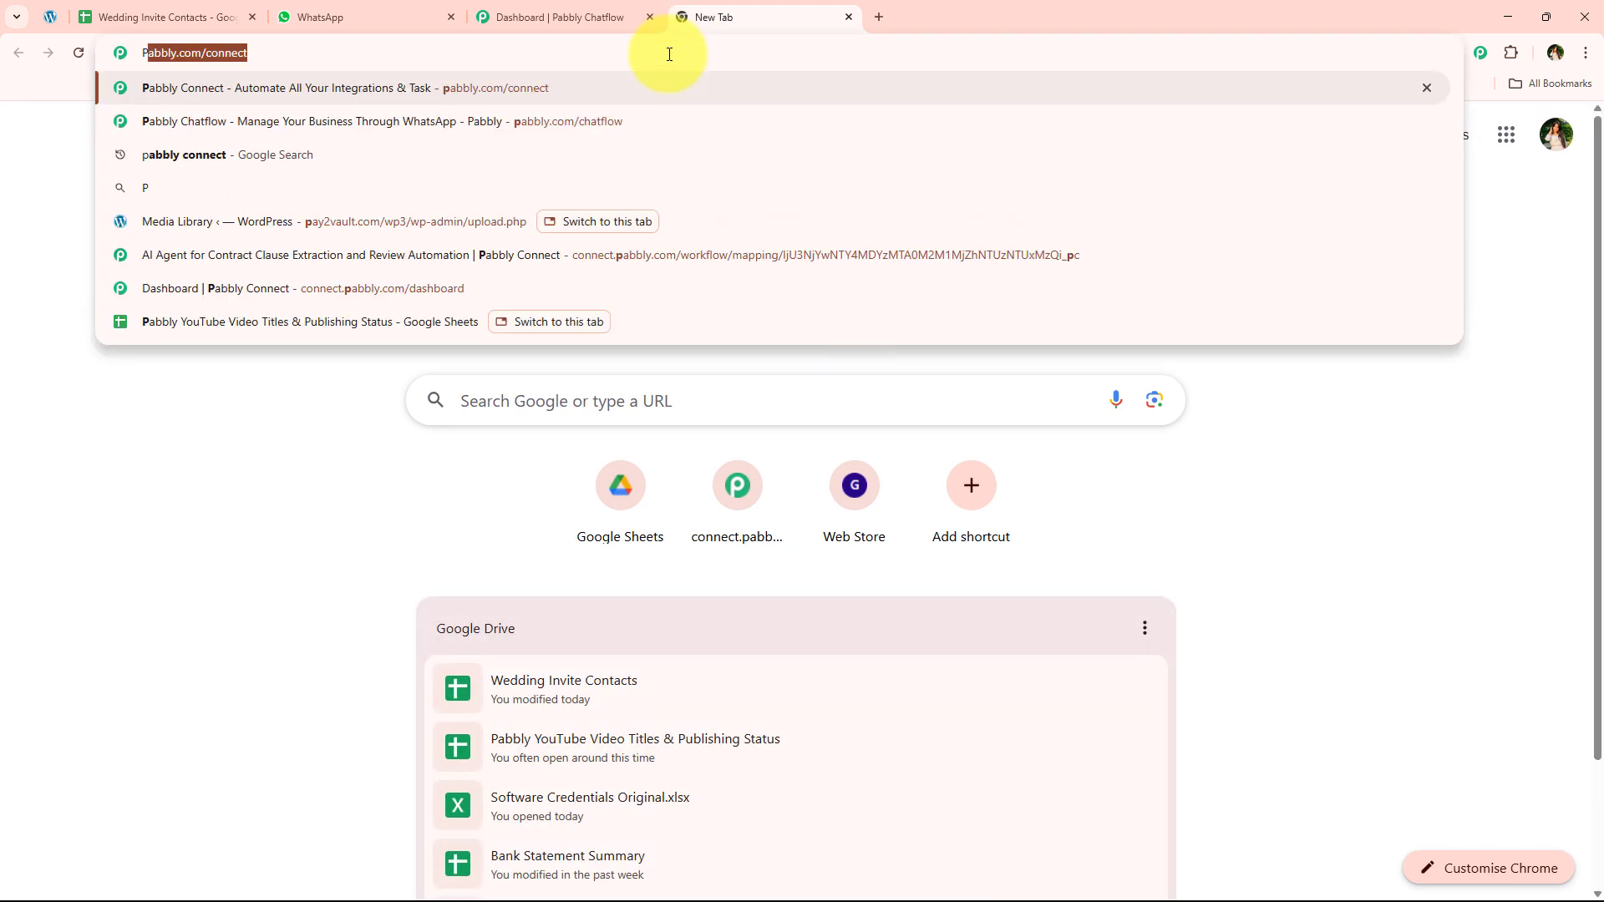
pyautogui.write('abb')
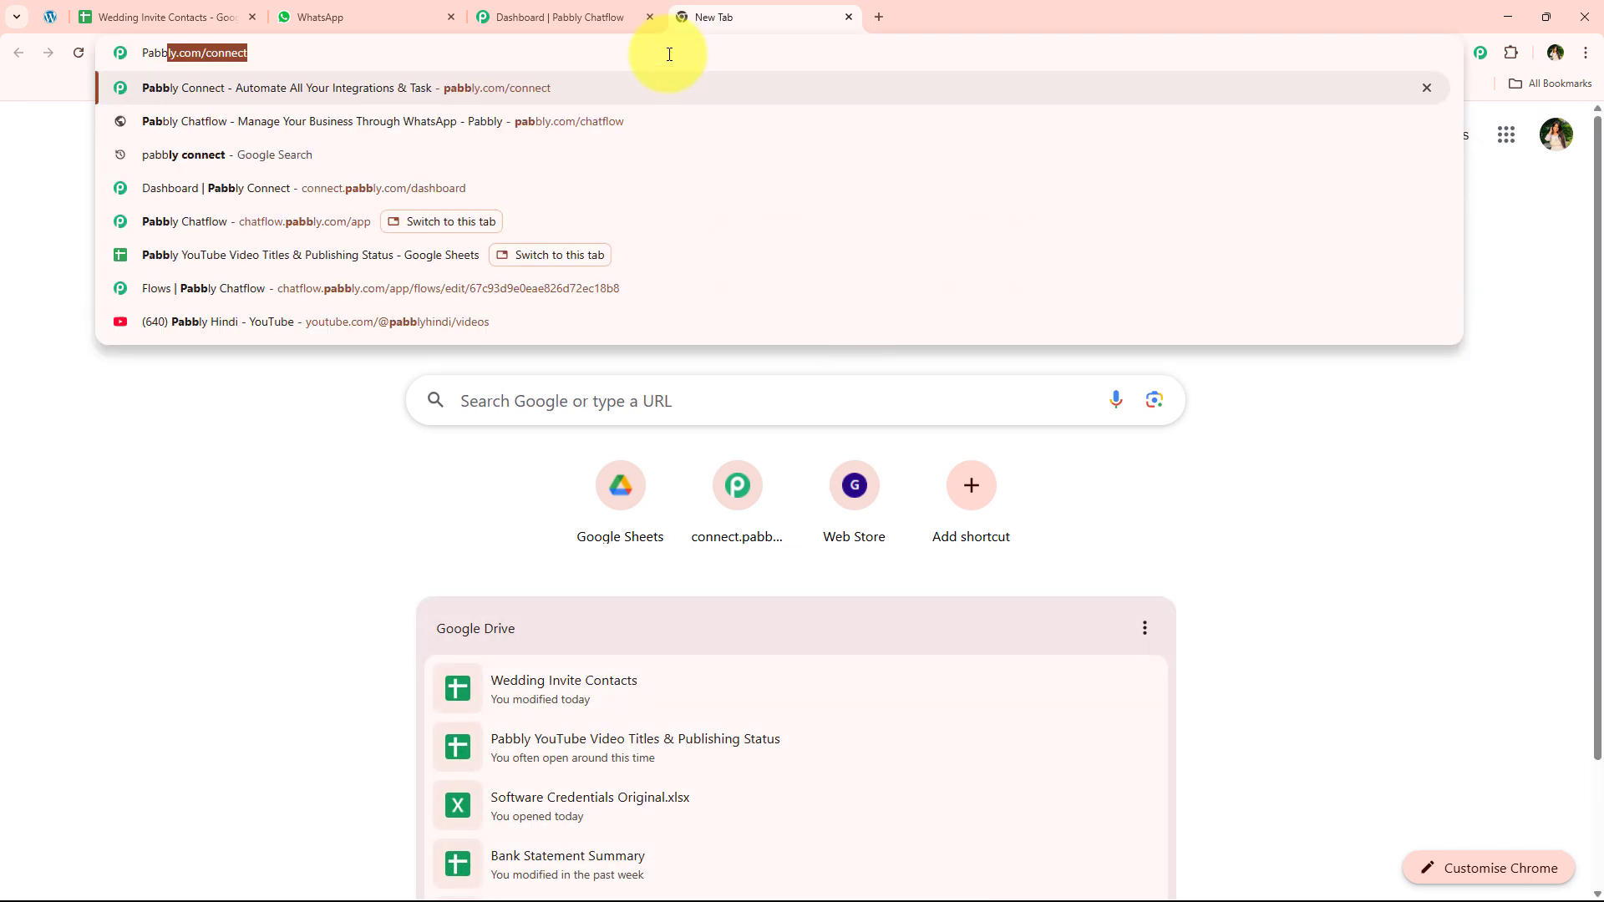
pyautogui.press('Return')
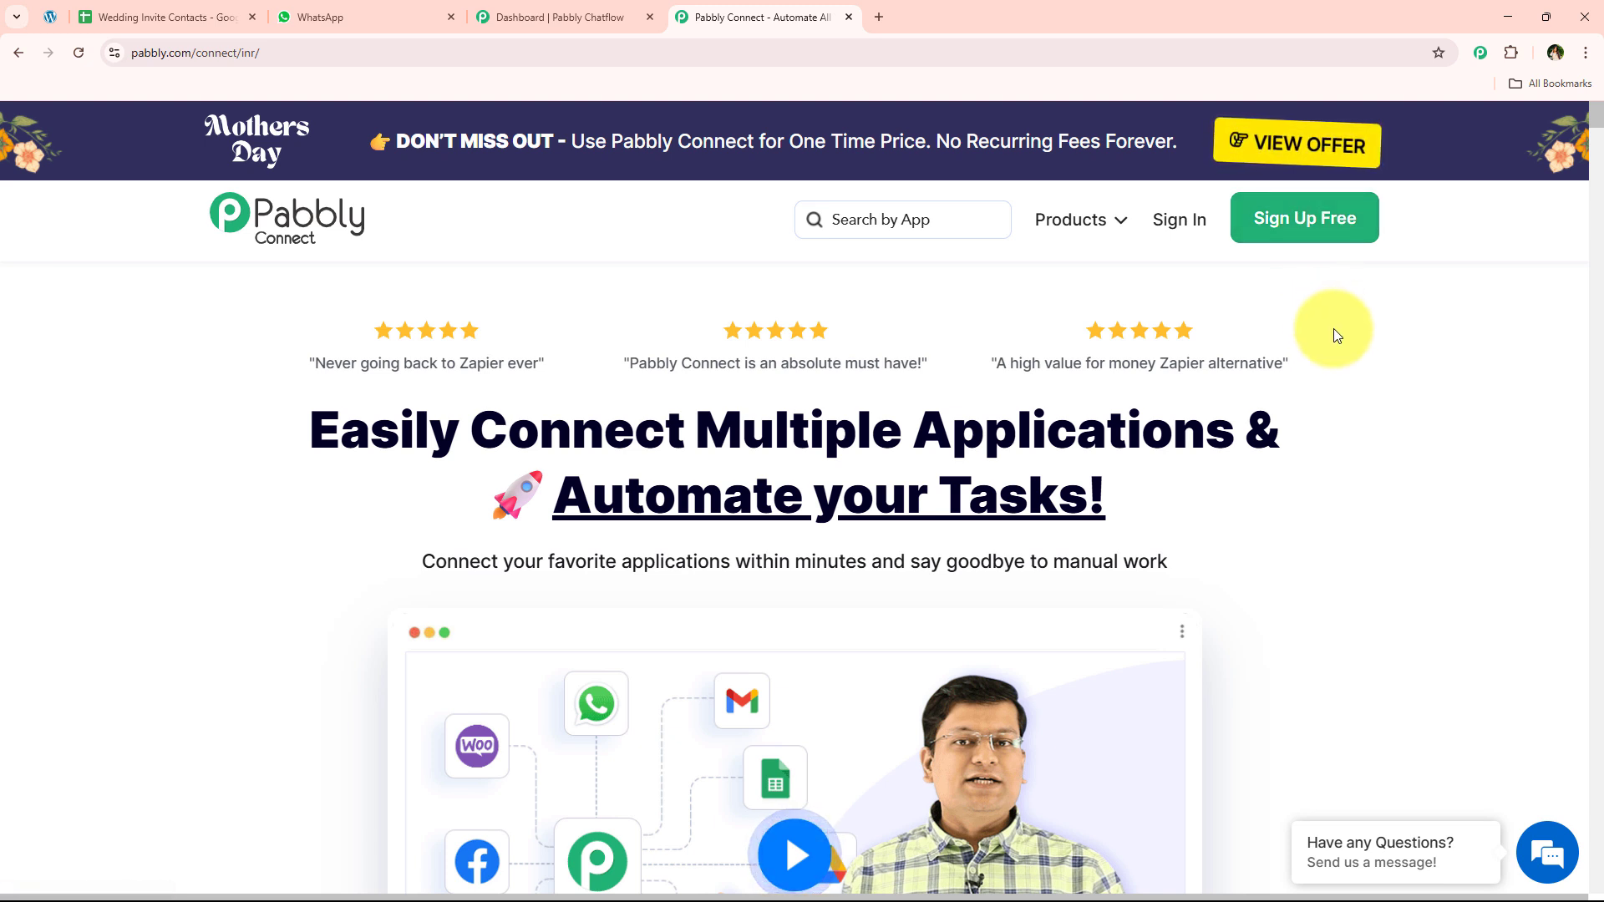
# Step: Sign in to Pabbly and launch Pabbly Connect from the All Pabbly Apps list
pyautogui.click(1155, 227)
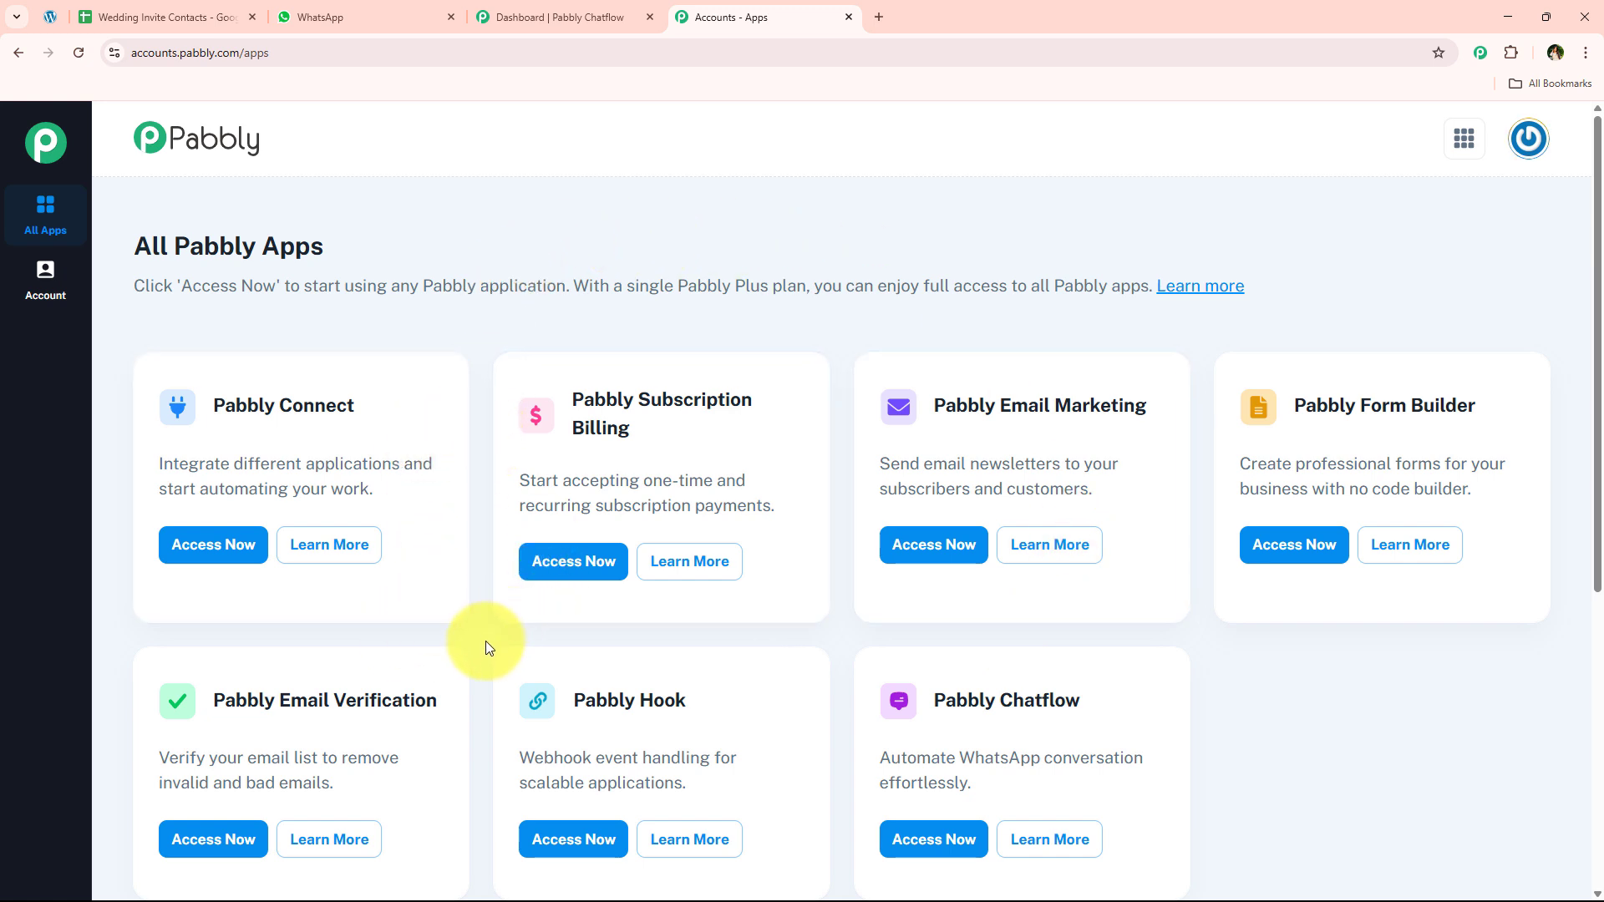
pyautogui.scroll(-1, 483, 642)
pyautogui.scroll(-1, 481, 642)
pyautogui.scroll(1, 483, 623)
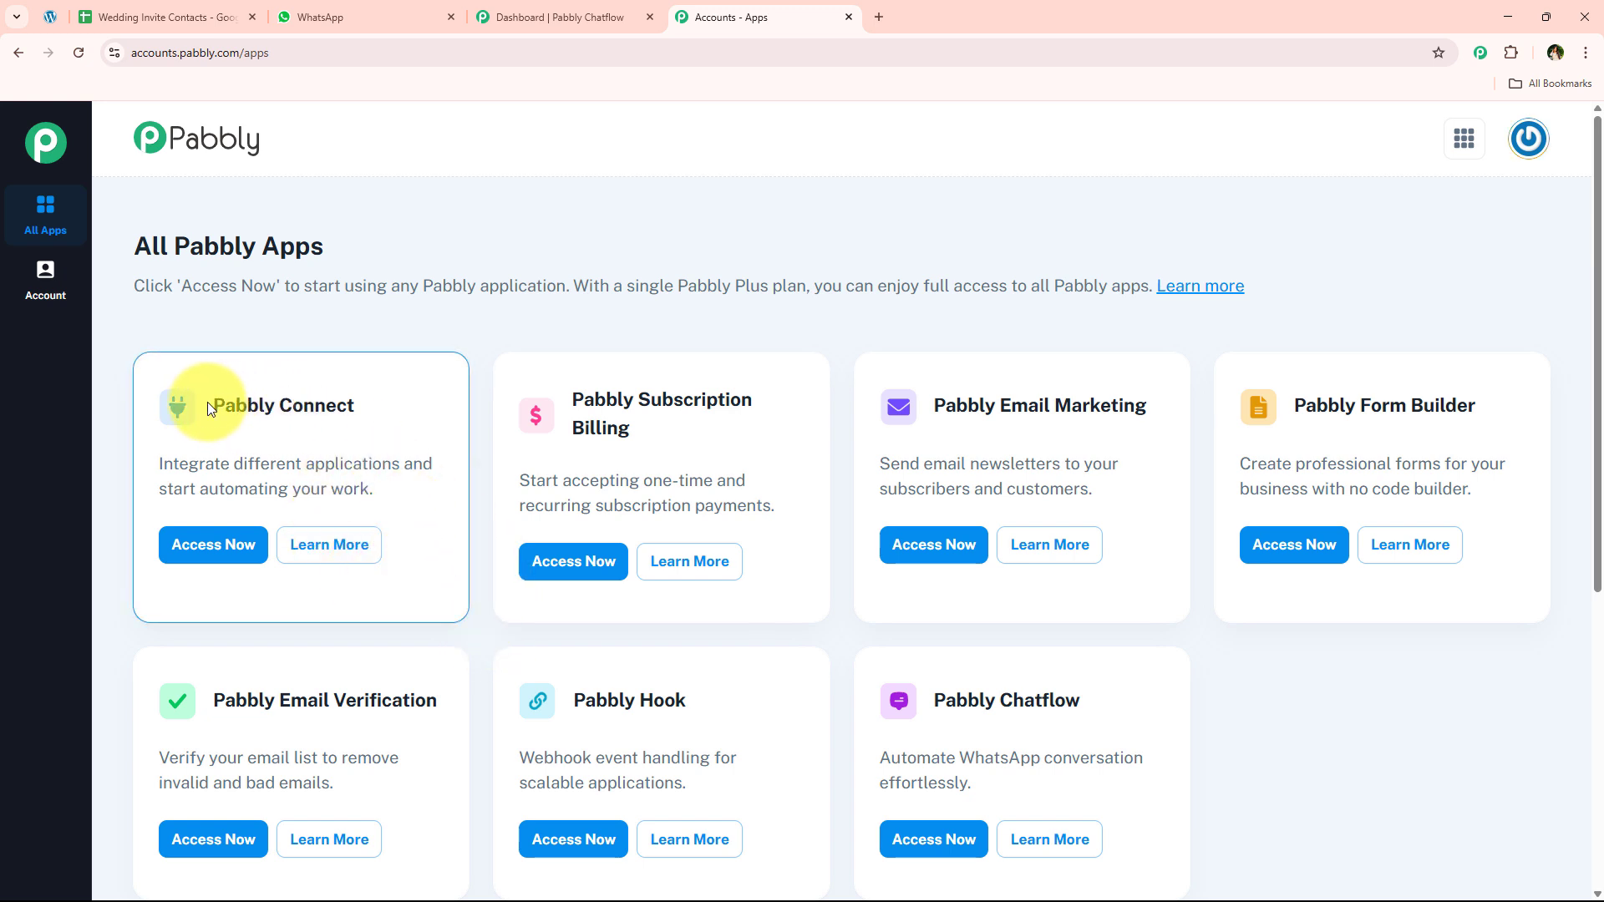
pyautogui.tripleClick(264, 397)
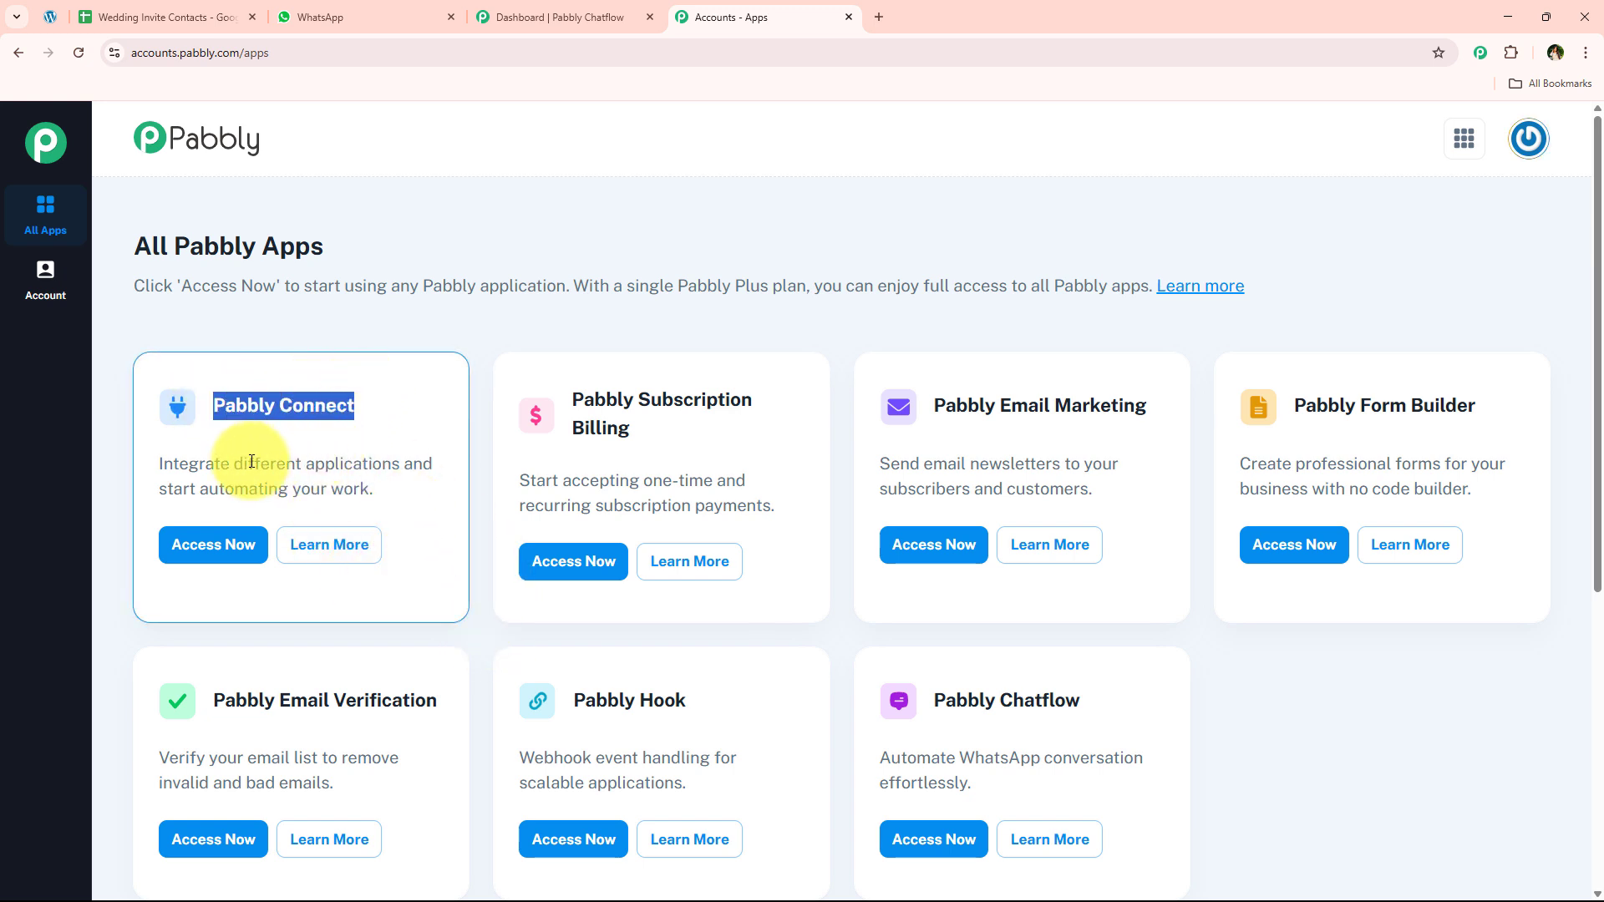
pyautogui.moveTo(231, 459); pyautogui.dragTo(405, 458)
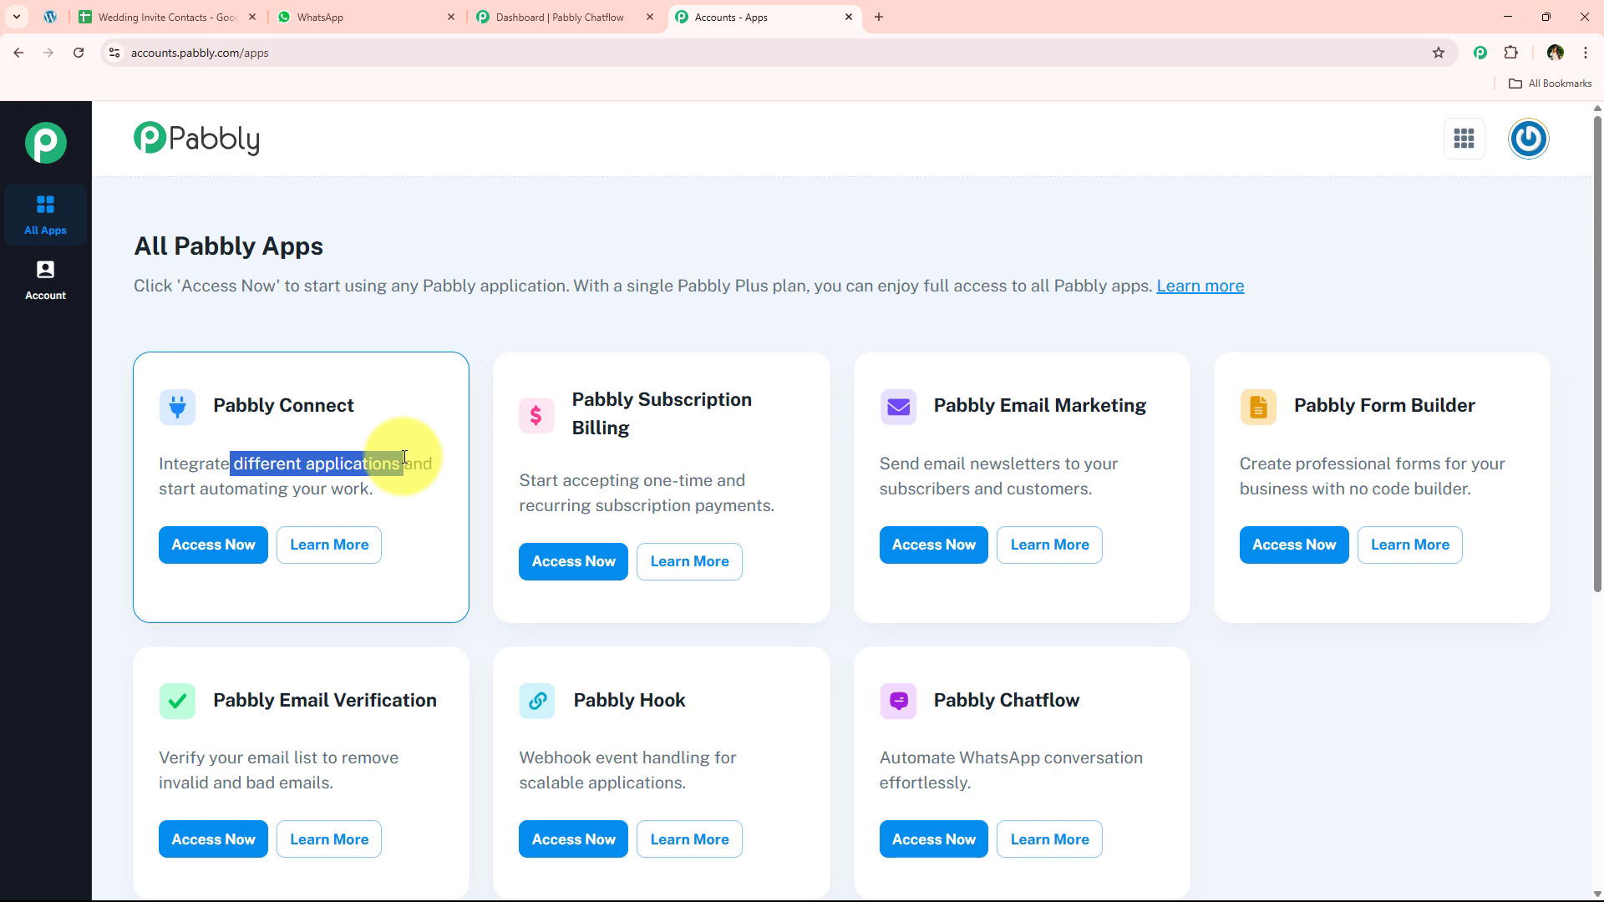
pyautogui.click(240, 553)
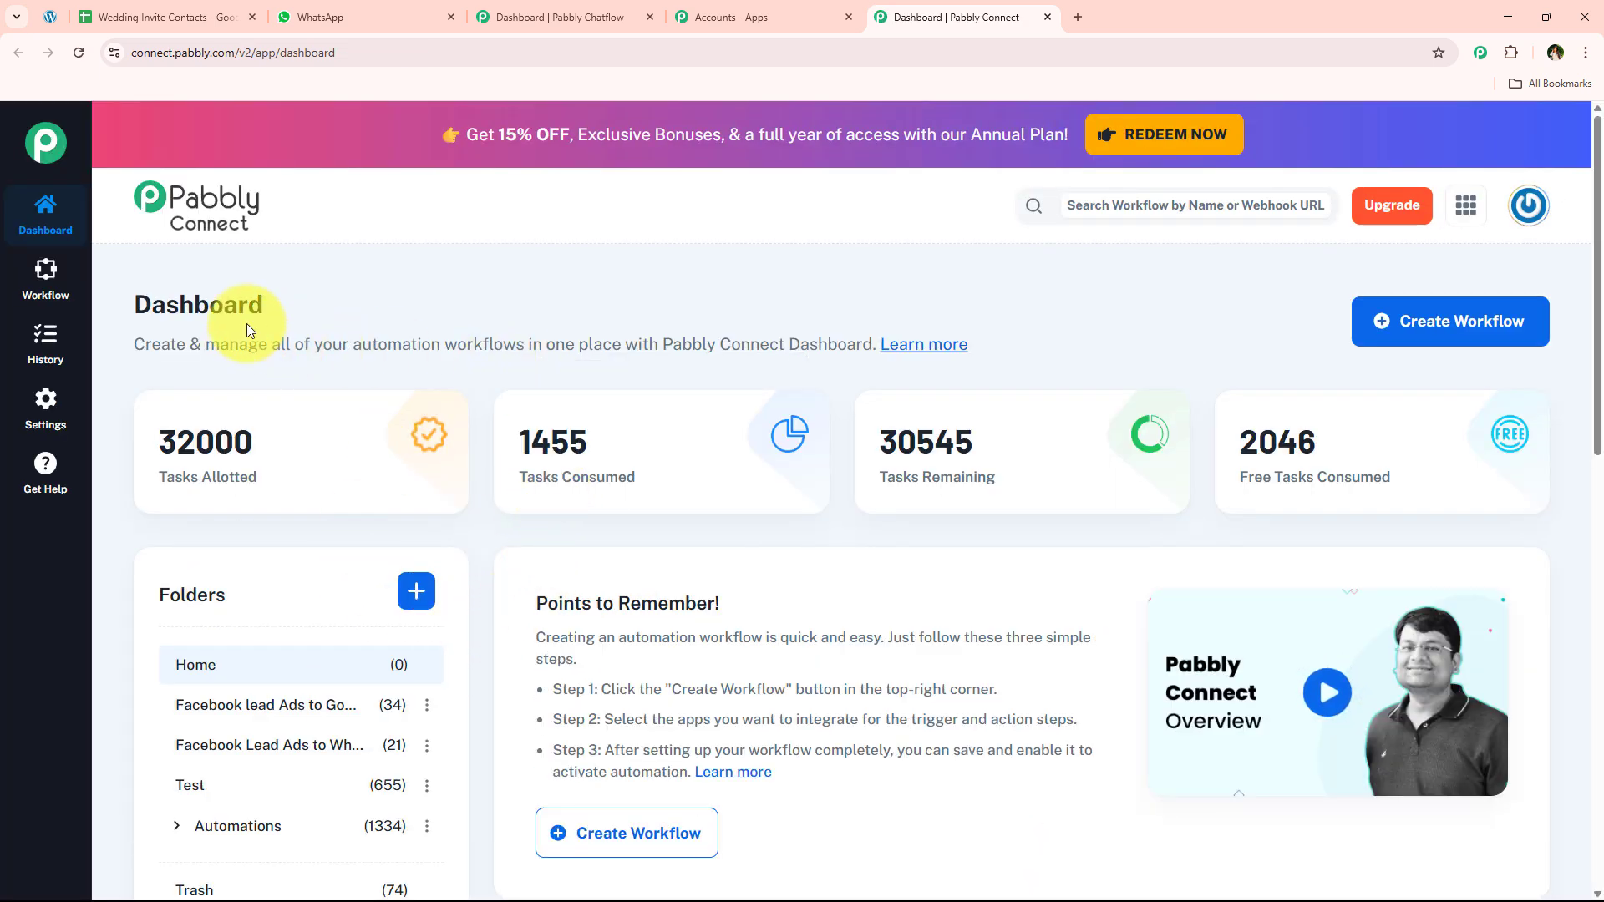
# Step: Start a new workflow, look over the folder choices, then close it without creating
pyautogui.moveTo(136, 308); pyautogui.dragTo(263, 309)
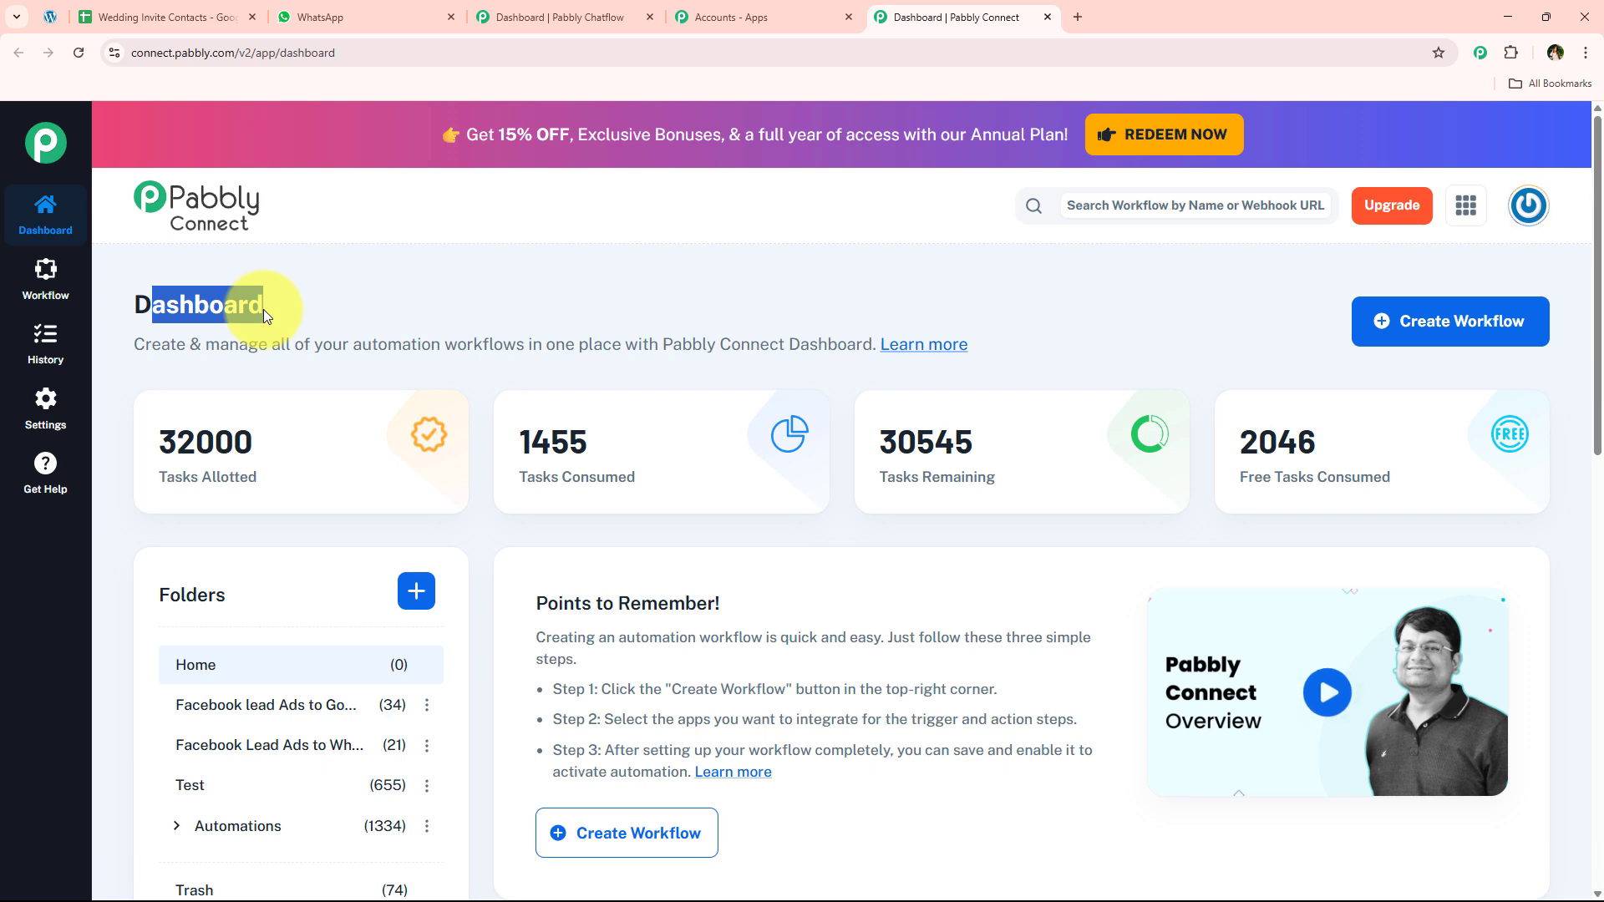
pyautogui.click(263, 309)
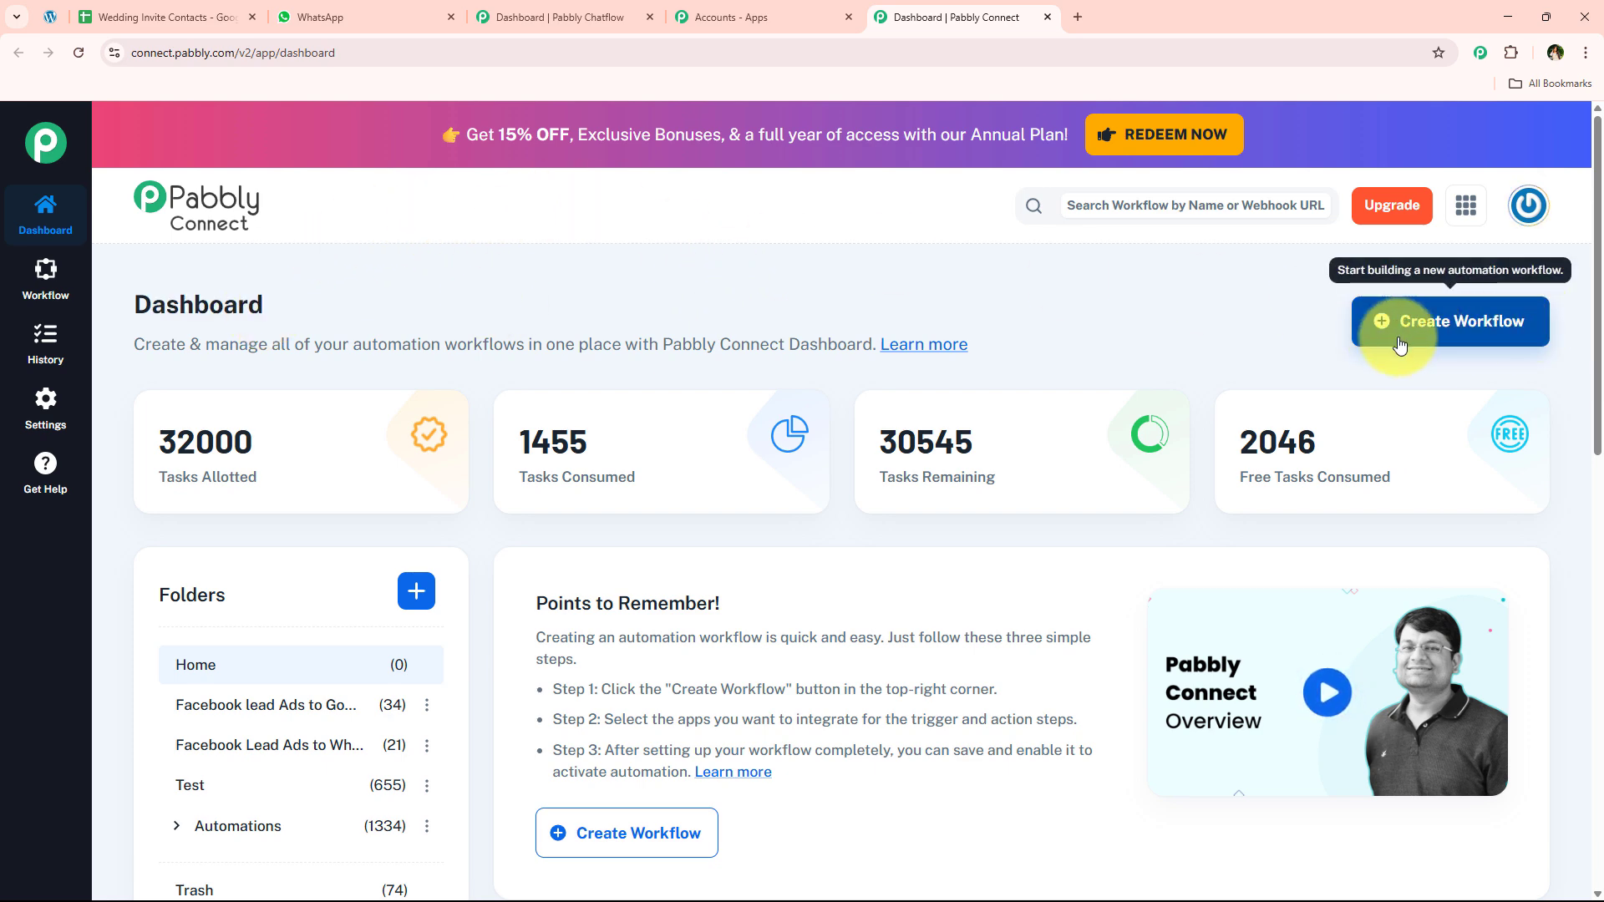
pyautogui.click(1491, 340)
pyautogui.moveTo(755, 451); pyautogui.dragTo(426, 487)
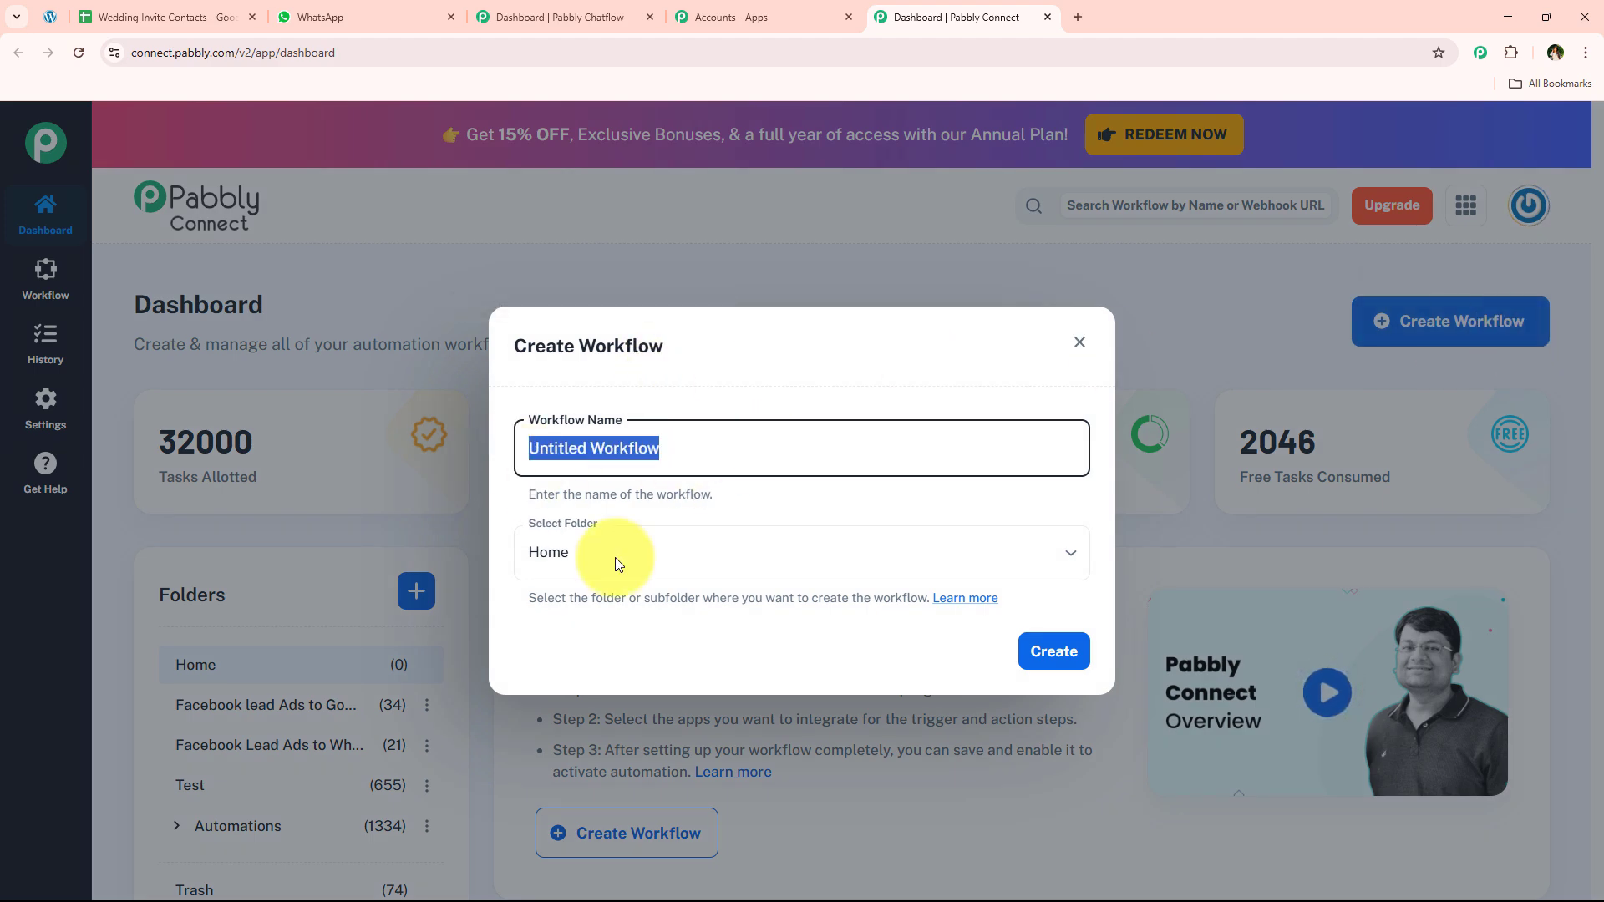
pyautogui.click(541, 554)
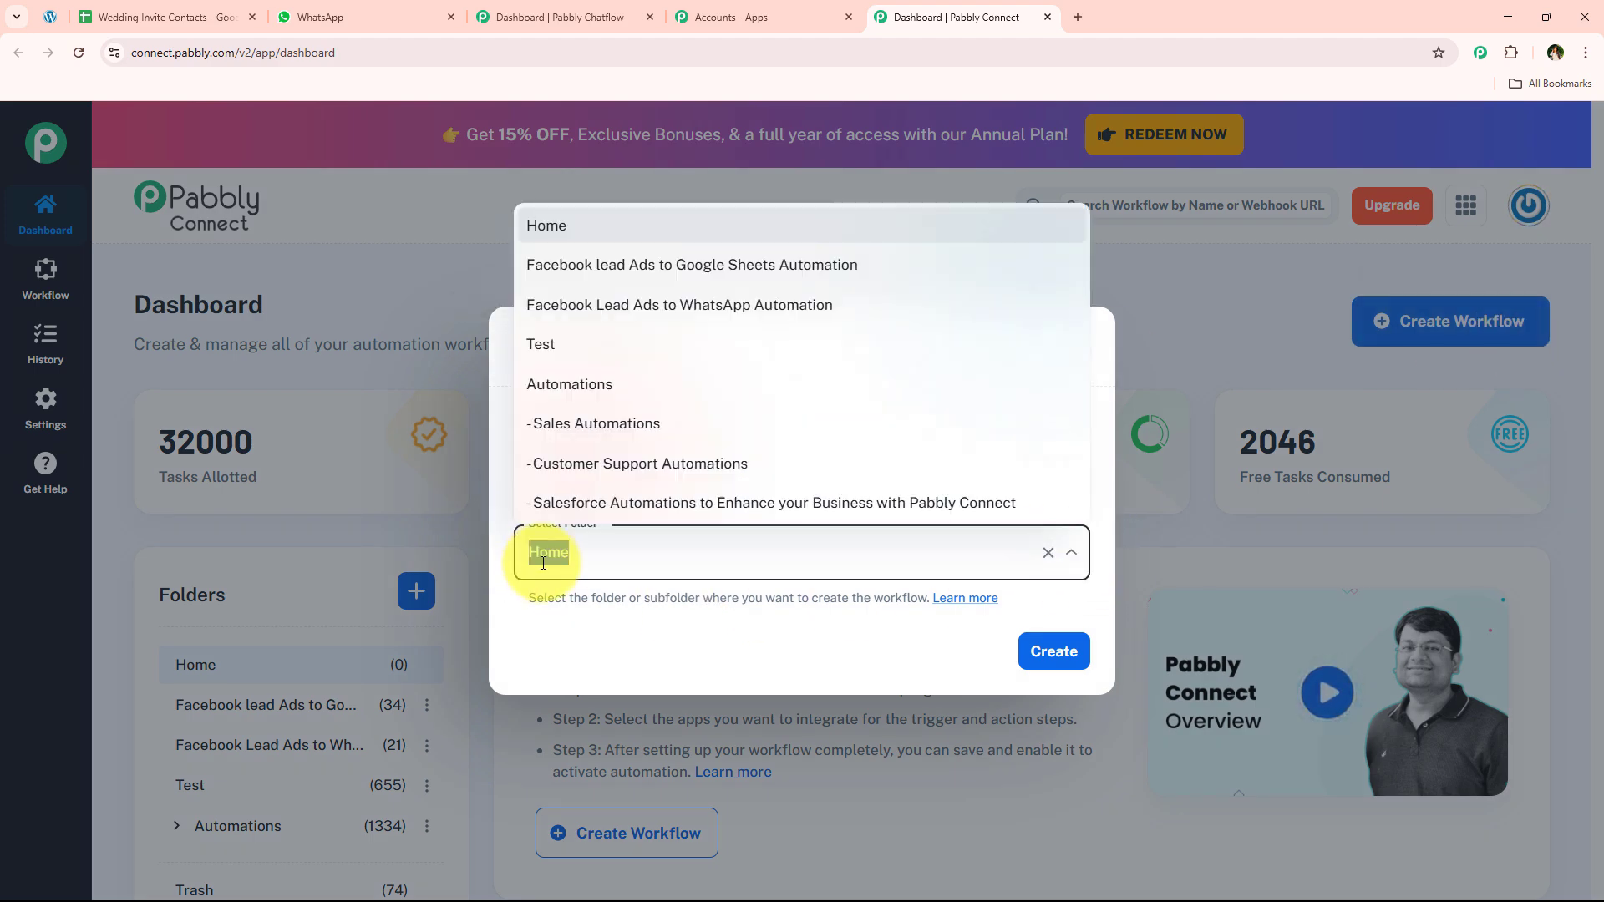
pyautogui.click(619, 640)
pyautogui.click(1078, 343)
# Step: Open the new folder dialog and dismiss it without creating a folder
pyautogui.scroll(-3, 589, 383)
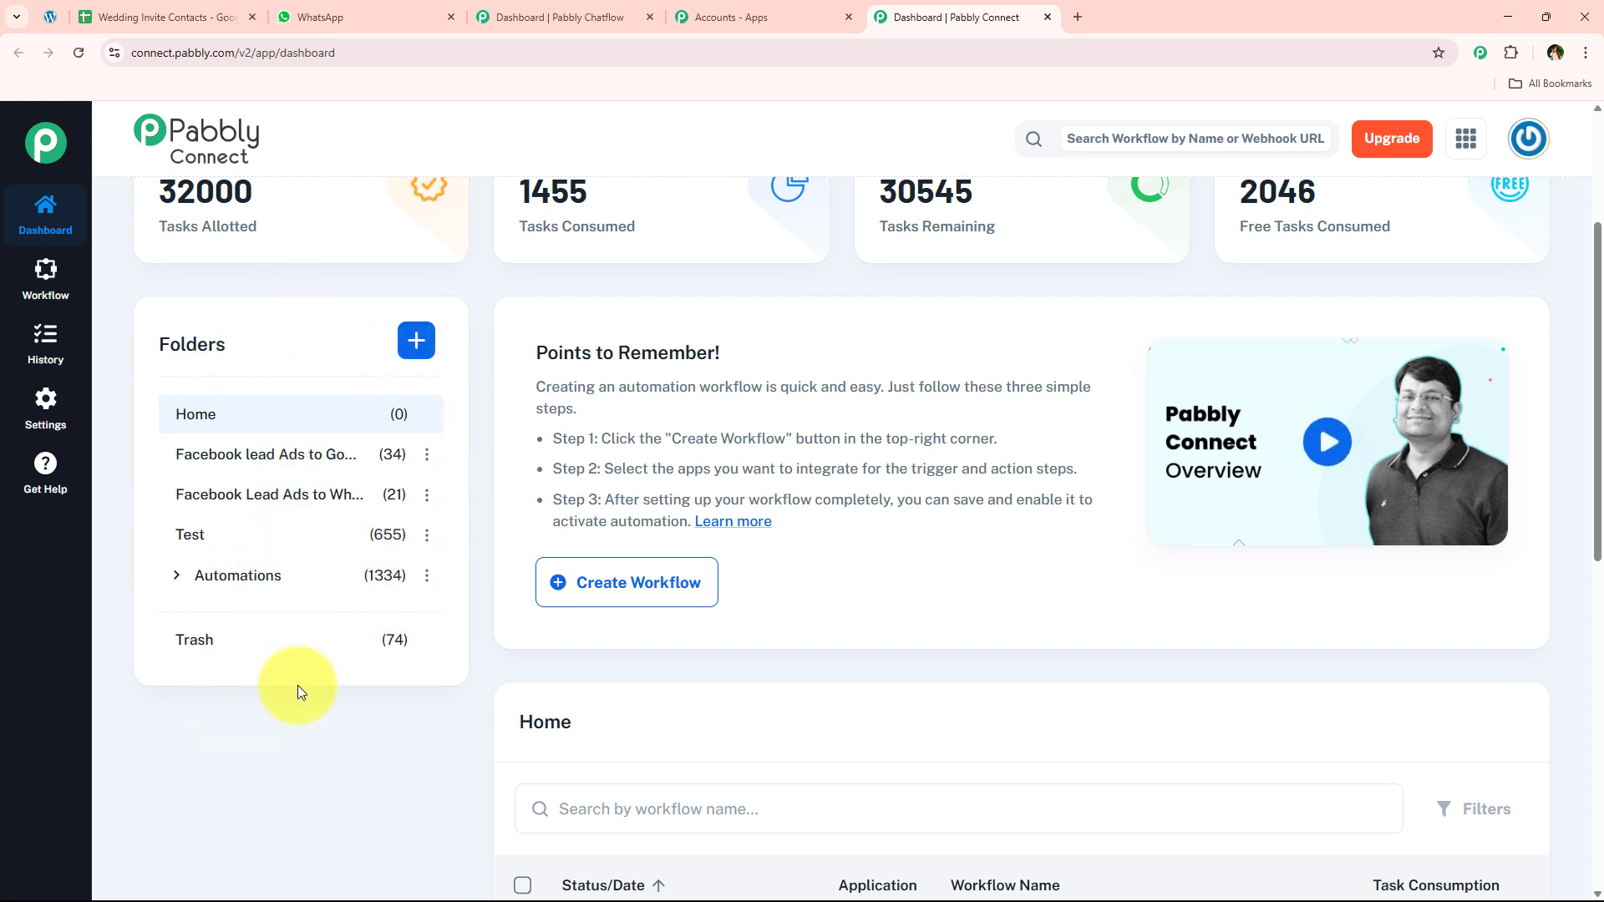
pyautogui.scroll(1, 287, 681)
pyautogui.scroll(3, 288, 682)
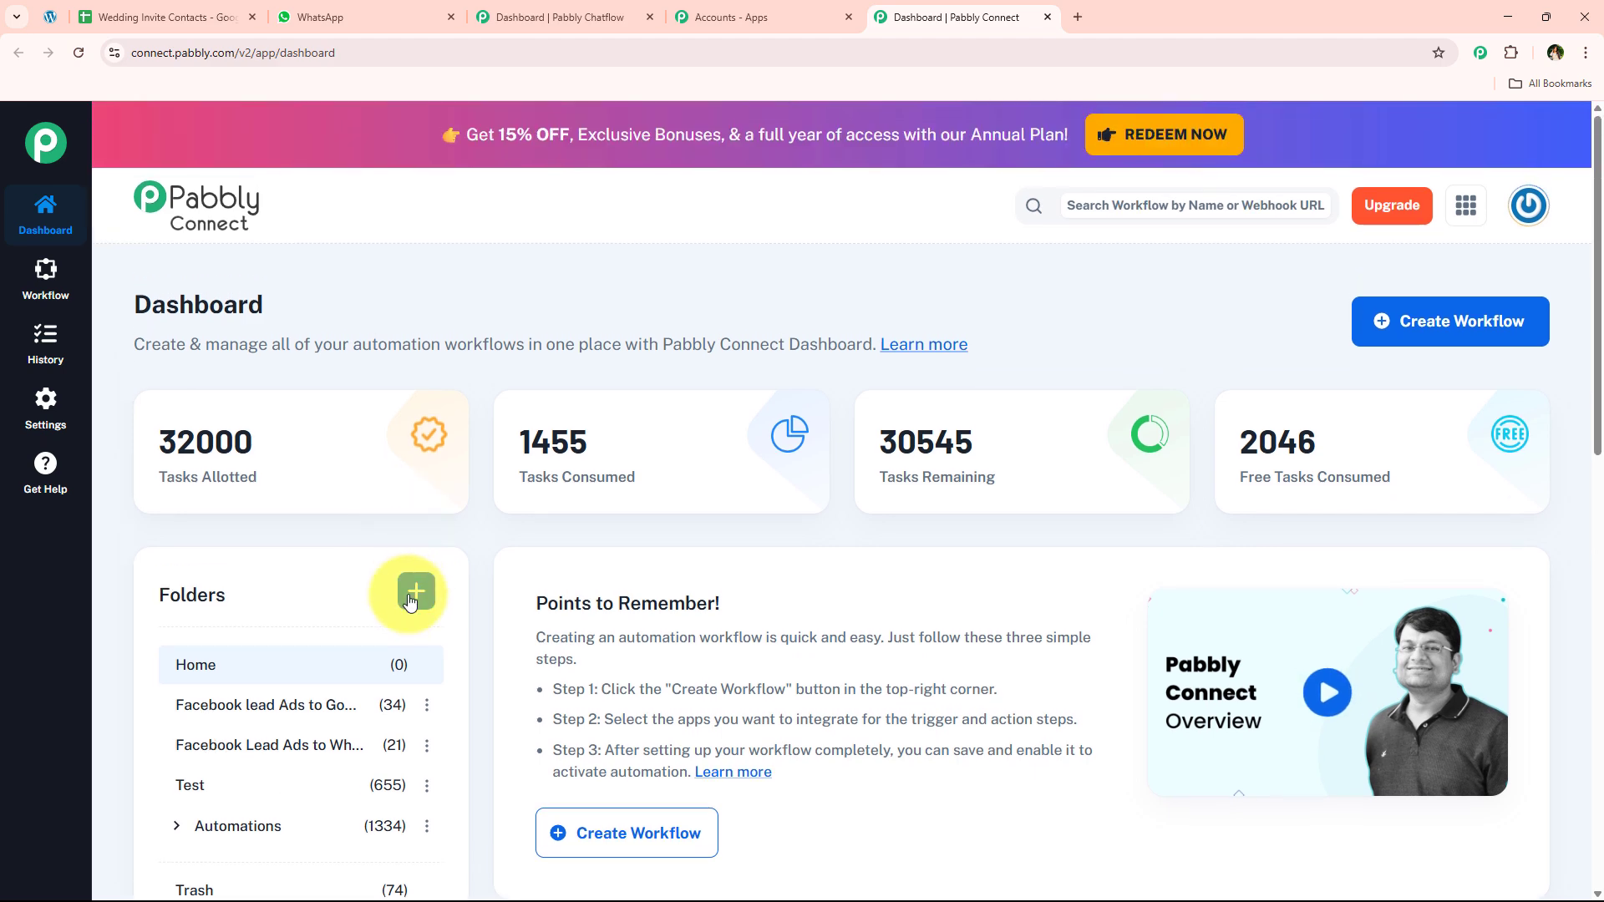
pyautogui.click(416, 592)
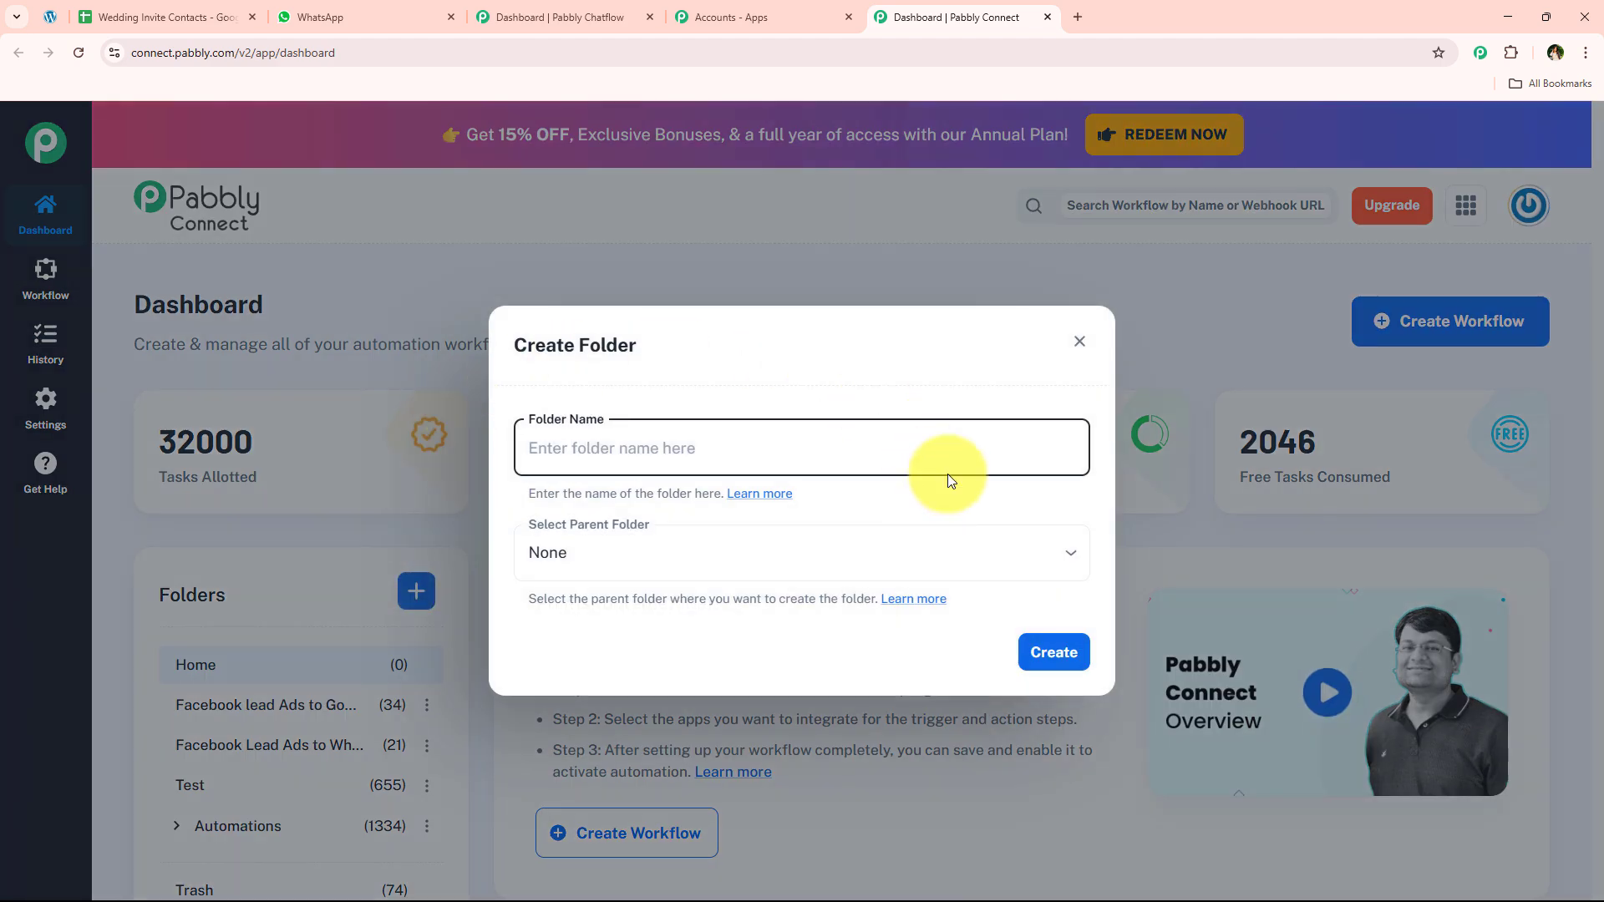
pyautogui.click(1080, 342)
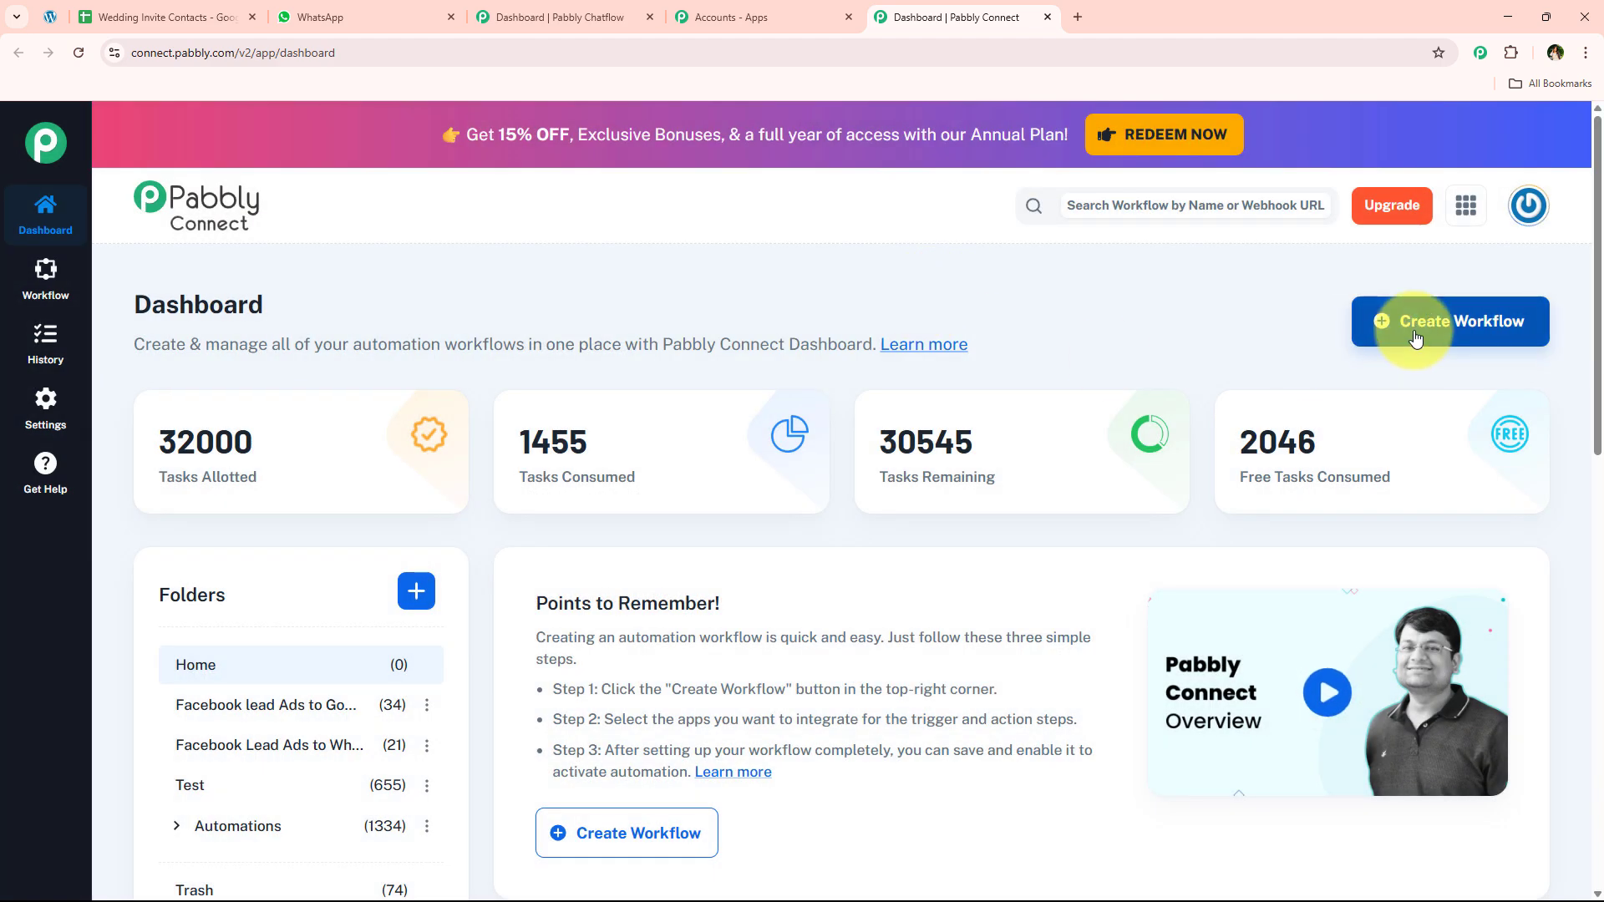
# Step: Create workflow 'Send Wedding & Event Invitations on WhatsApp Using Pabbly Chatflow' in the Automations folder
pyautogui.click(1418, 321)
pyautogui.click(559, 574)
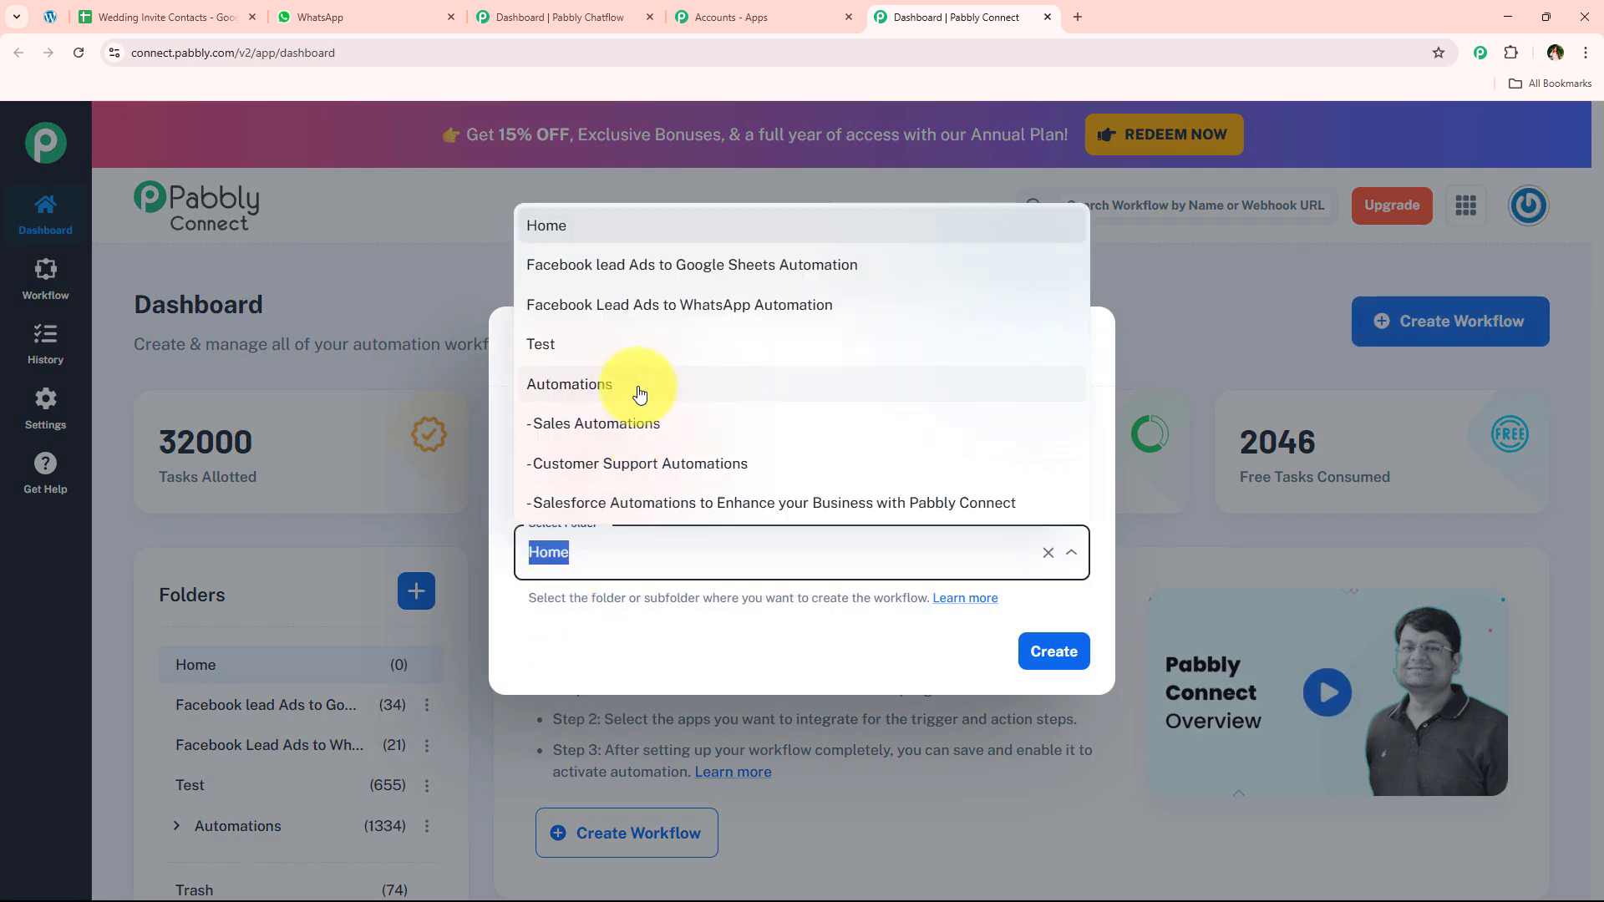
pyautogui.click(637, 383)
pyautogui.click(809, 443)
pyautogui.hotkey('ctrl', 'a')
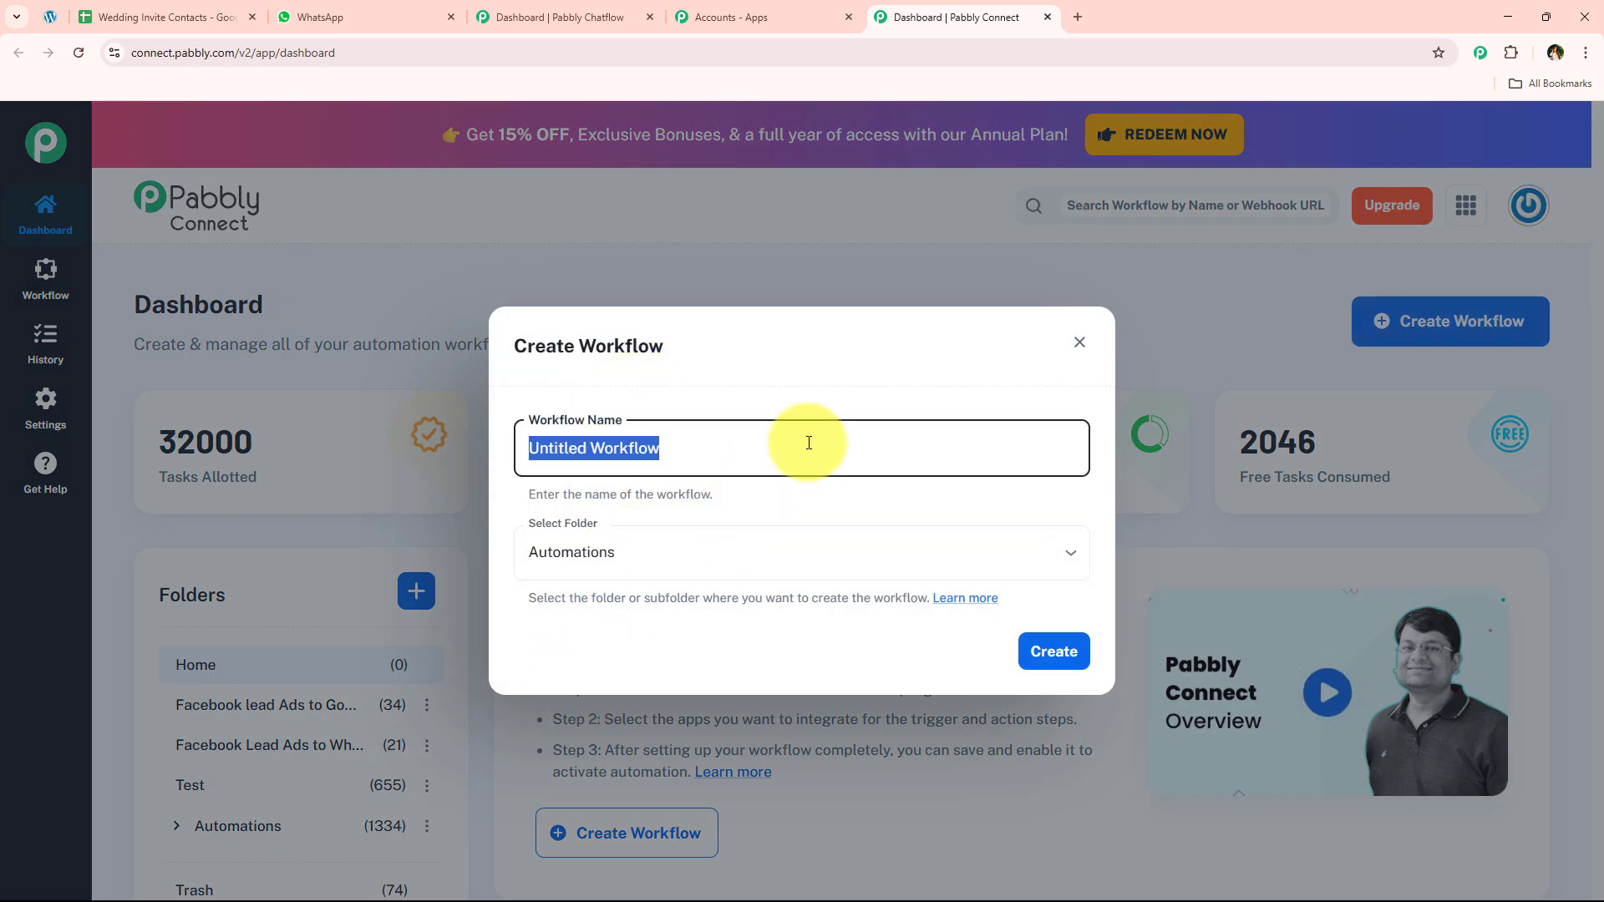
pyautogui.press('BackSpace')
pyautogui.write('Send Wedding & Event Invitations on WhatsApp Using Pabbly Chatflow')
pyautogui.moveTo(528, 448); pyautogui.dragTo(1044, 519)
pyautogui.click(1042, 518)
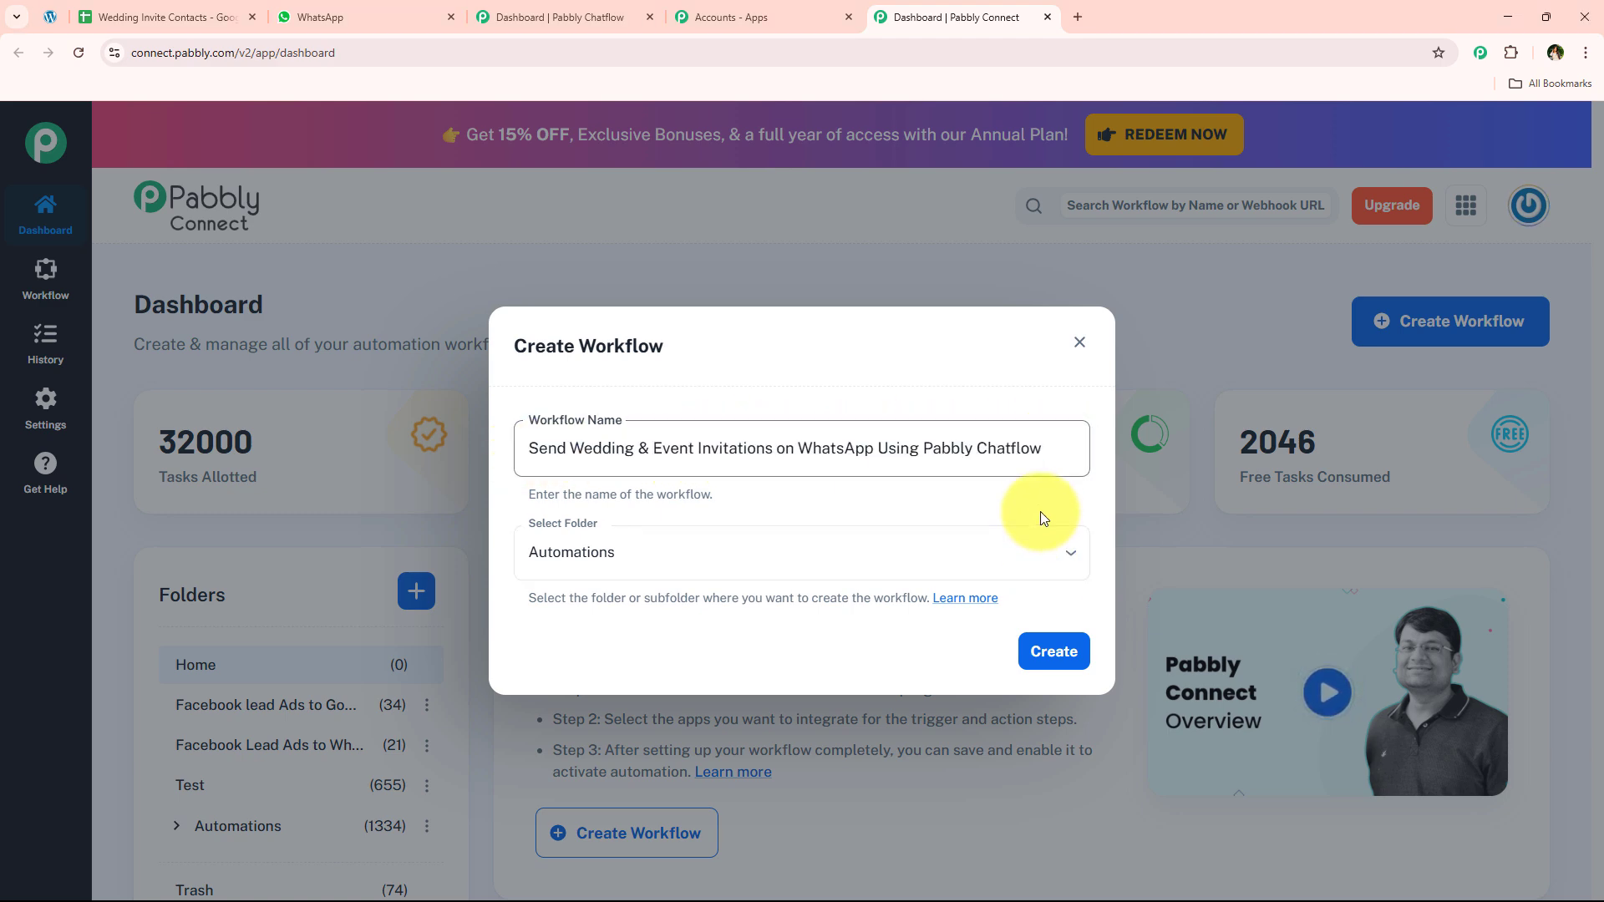
pyautogui.click(1036, 666)
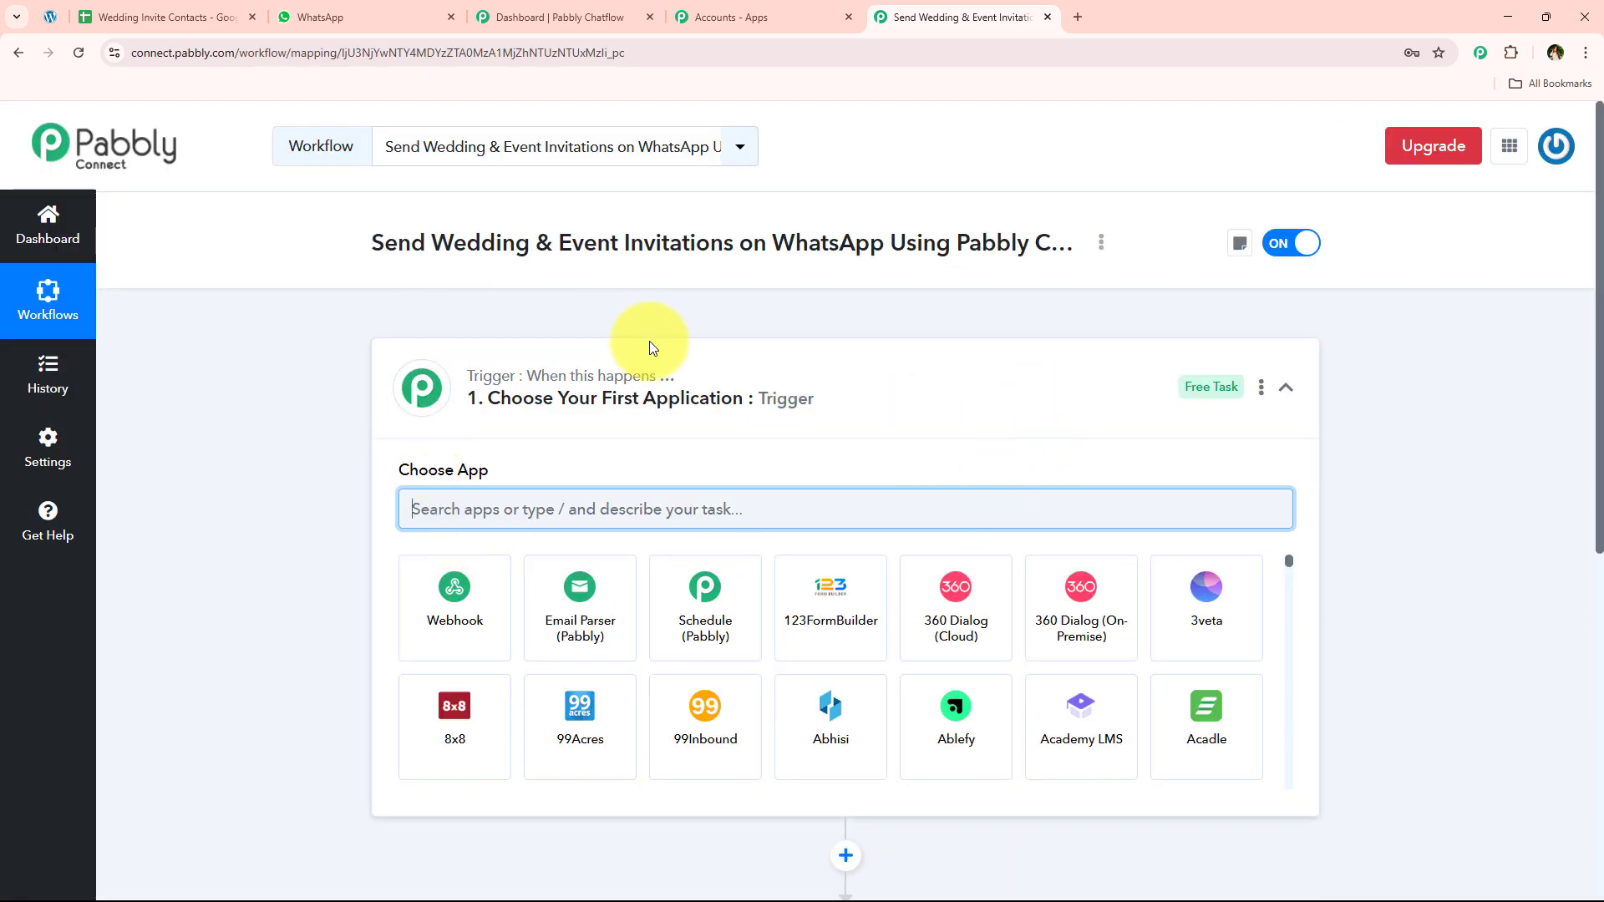
# Step: Set the trigger to Google Sheets with the New or Updated Spreadsheet Row event
pyautogui.click(1006, 416)
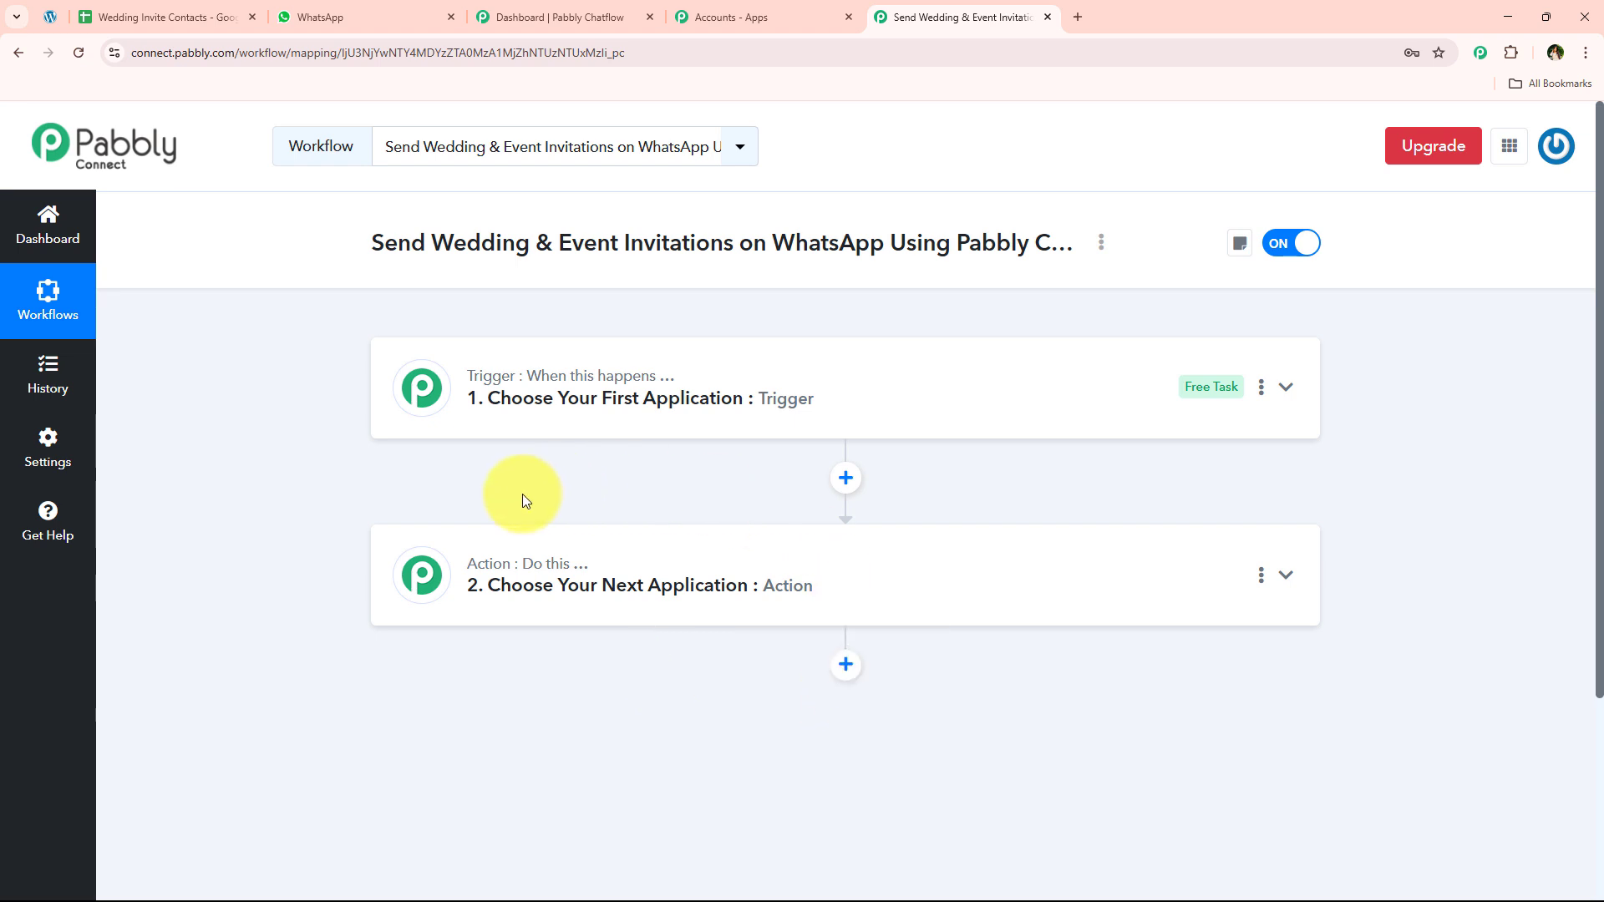
pyautogui.click(931, 359)
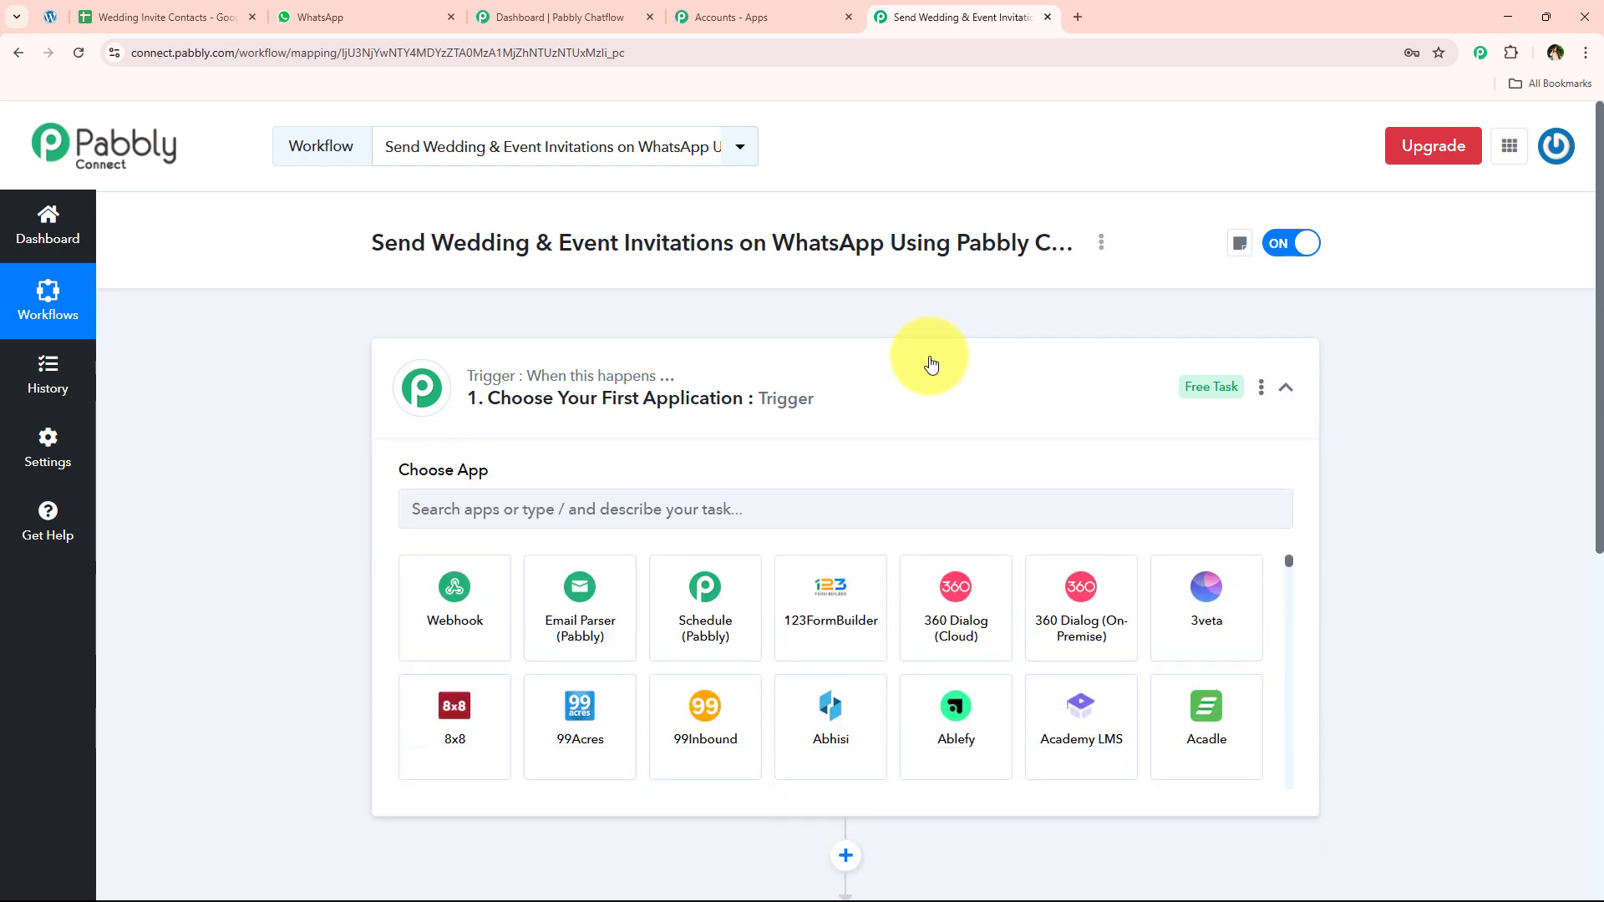
pyautogui.click(572, 506)
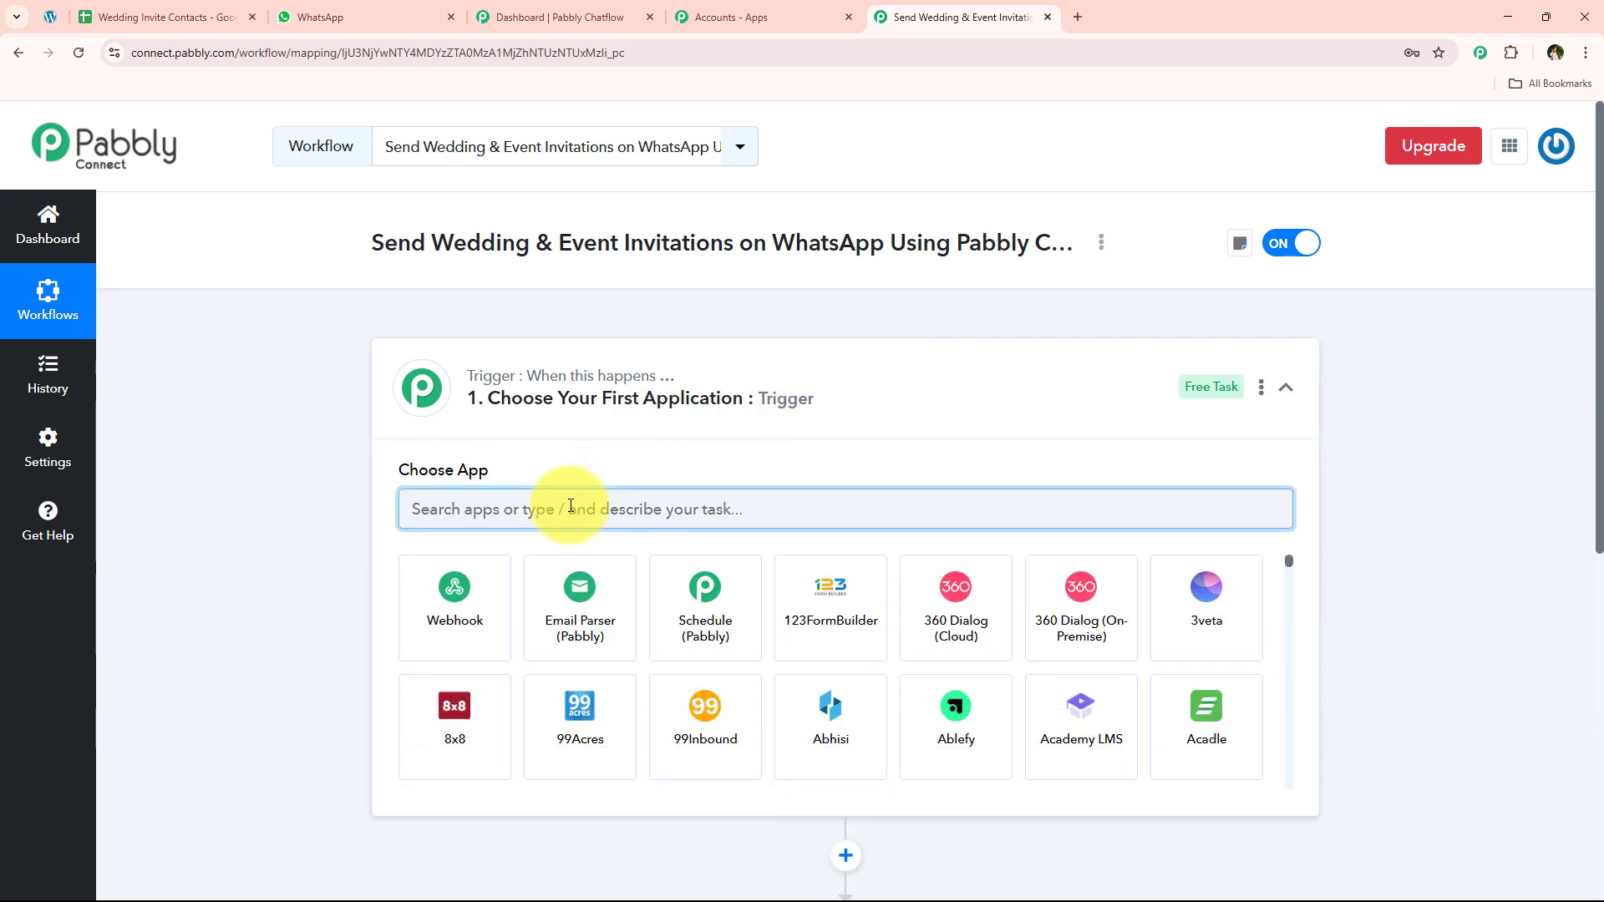
pyautogui.write('Goog')
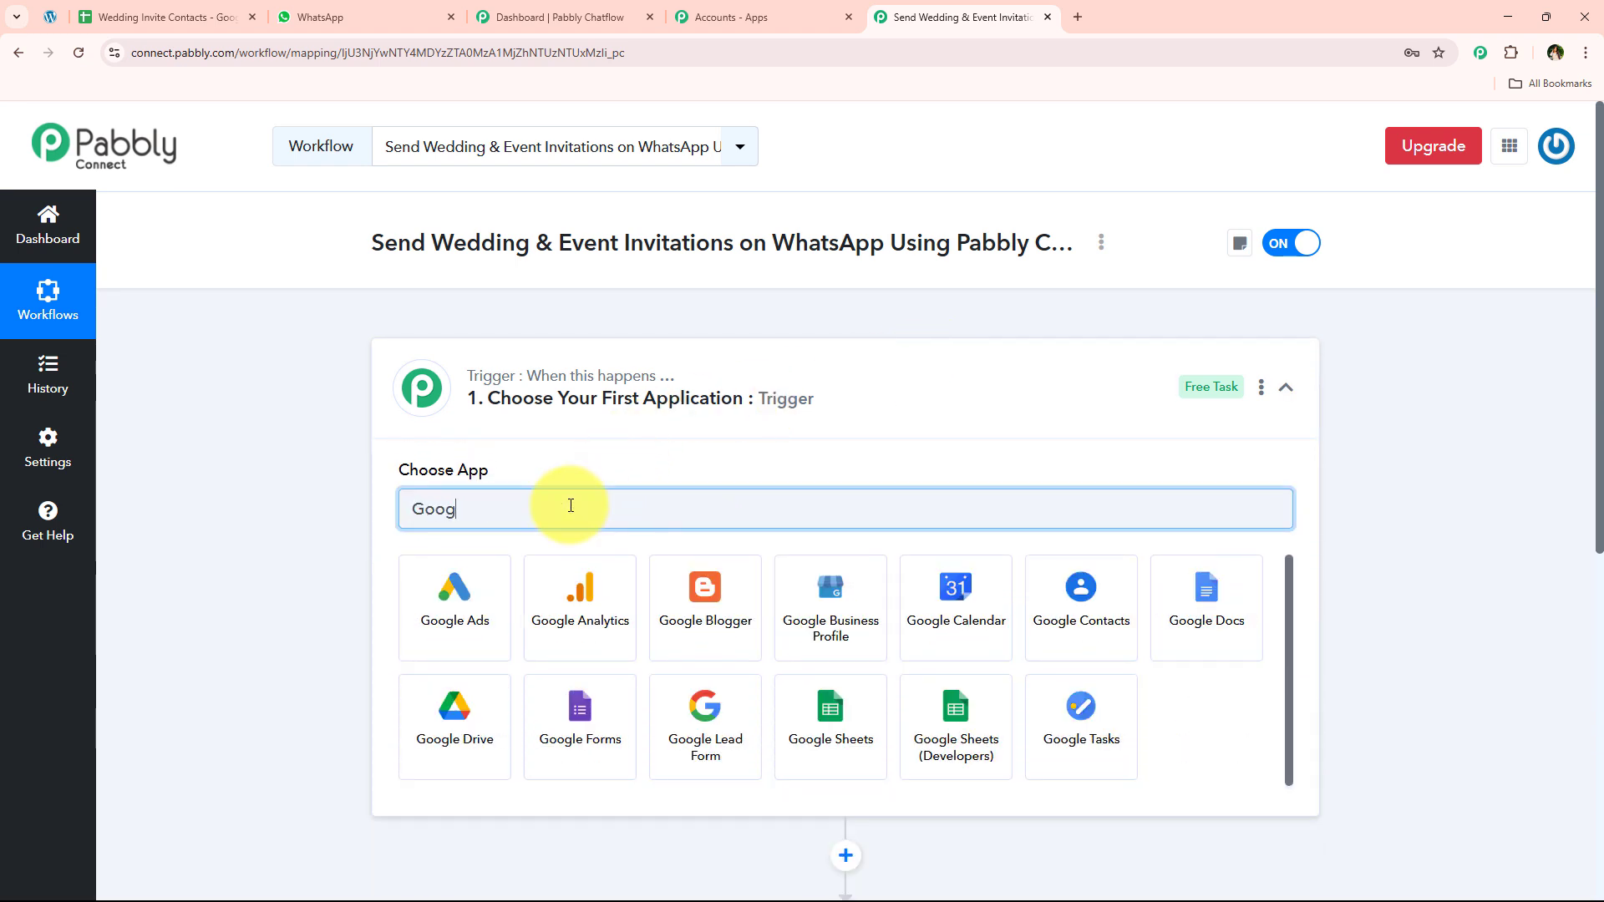
pyautogui.write('le Sh')
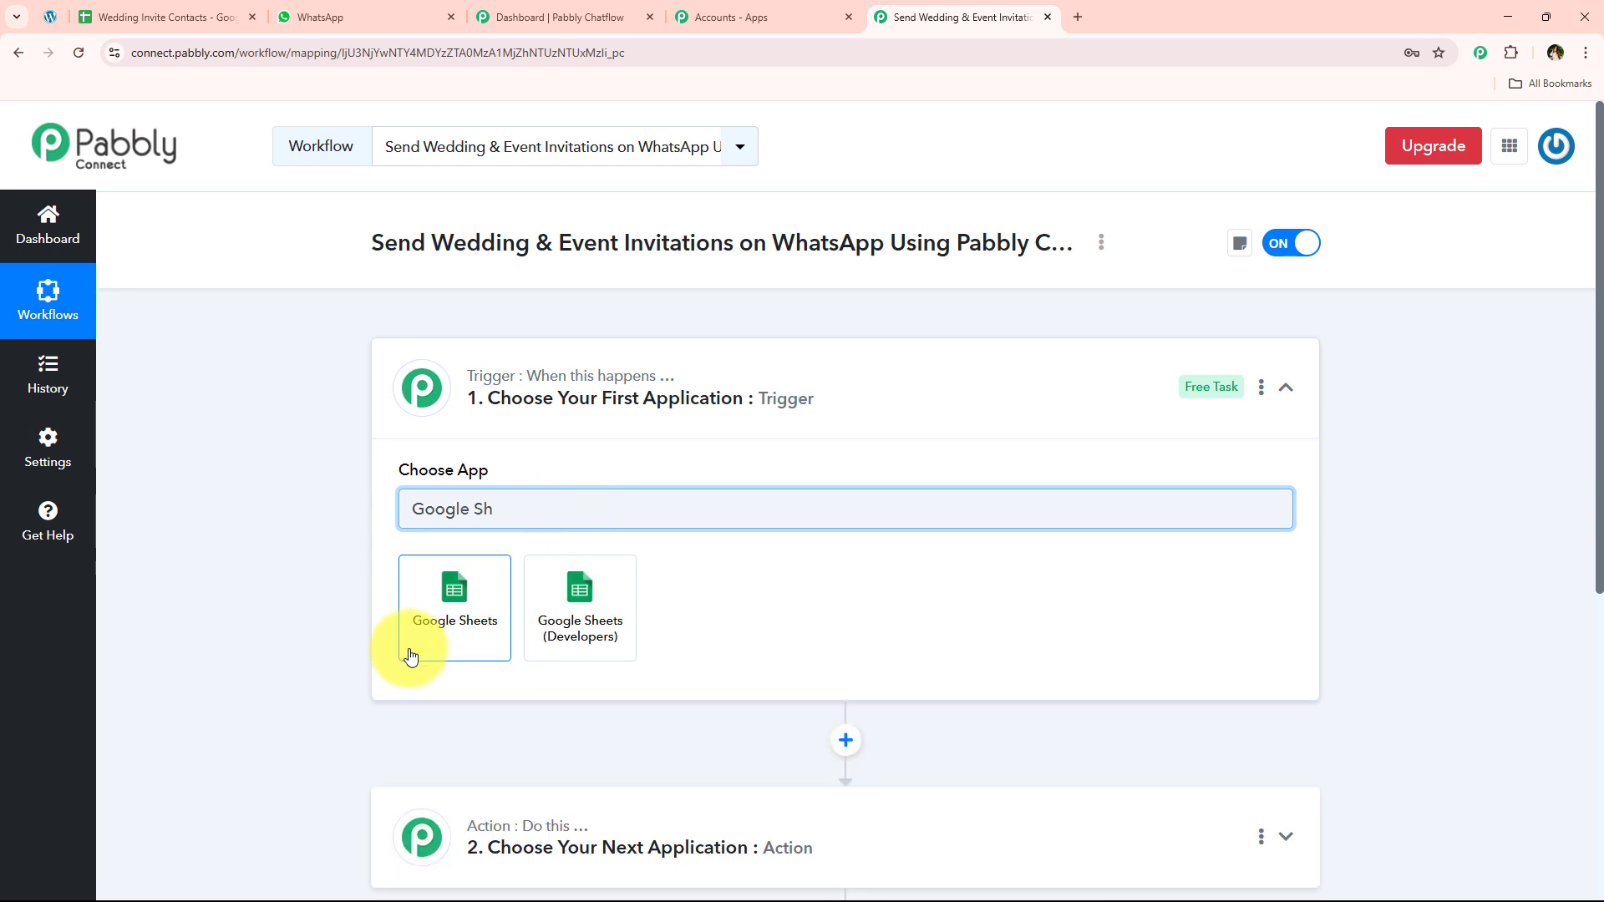
pyautogui.click(411, 656)
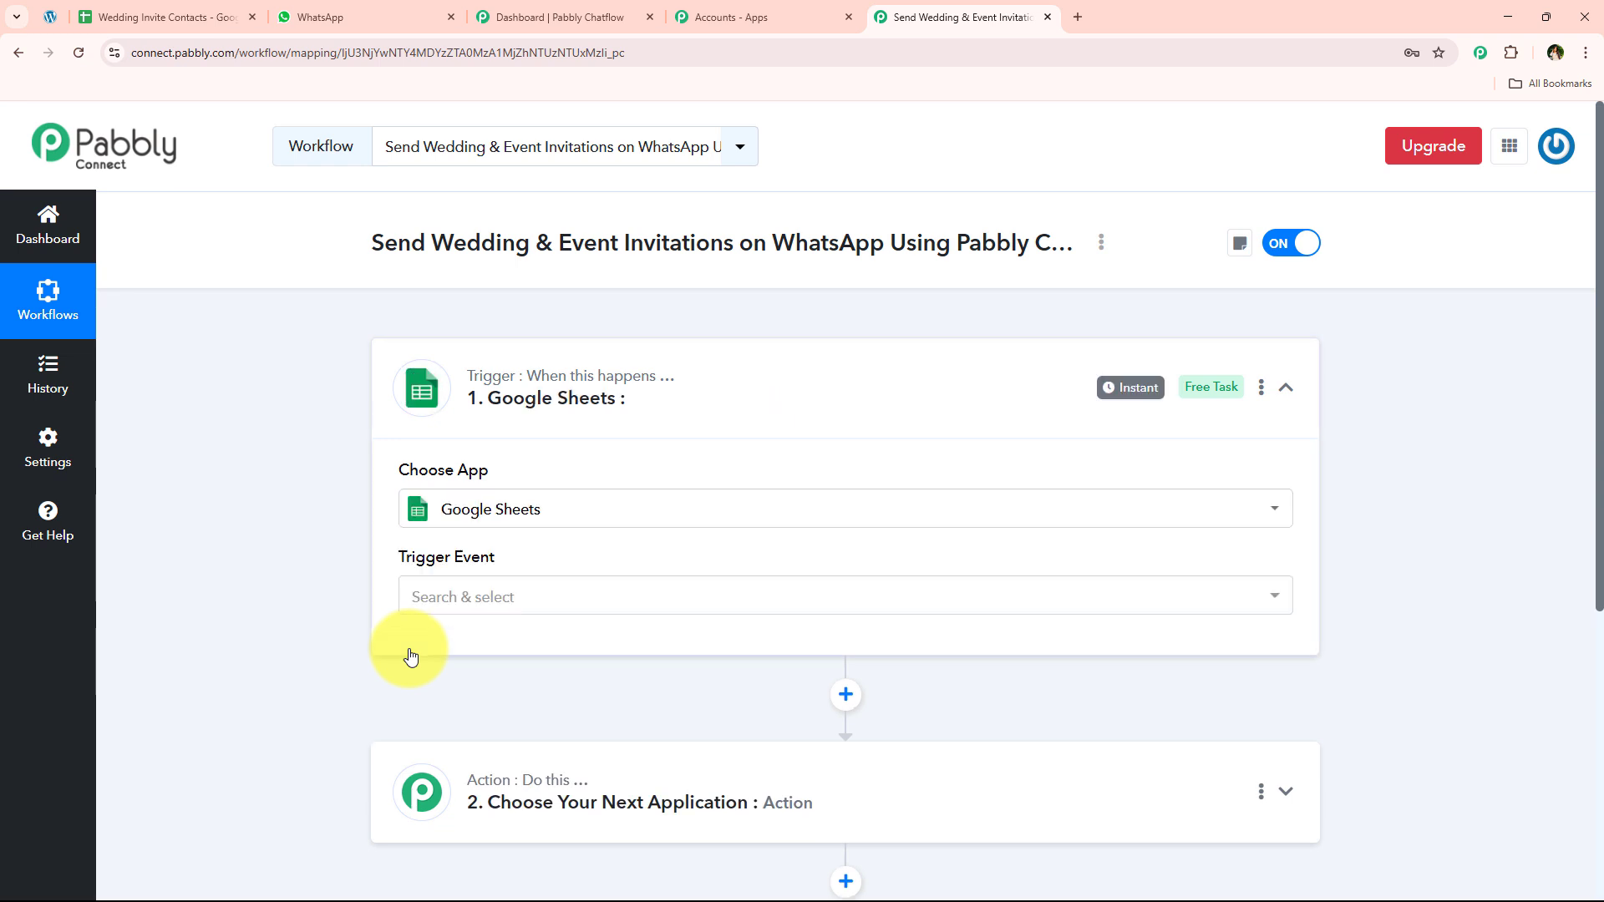
pyautogui.click(477, 589)
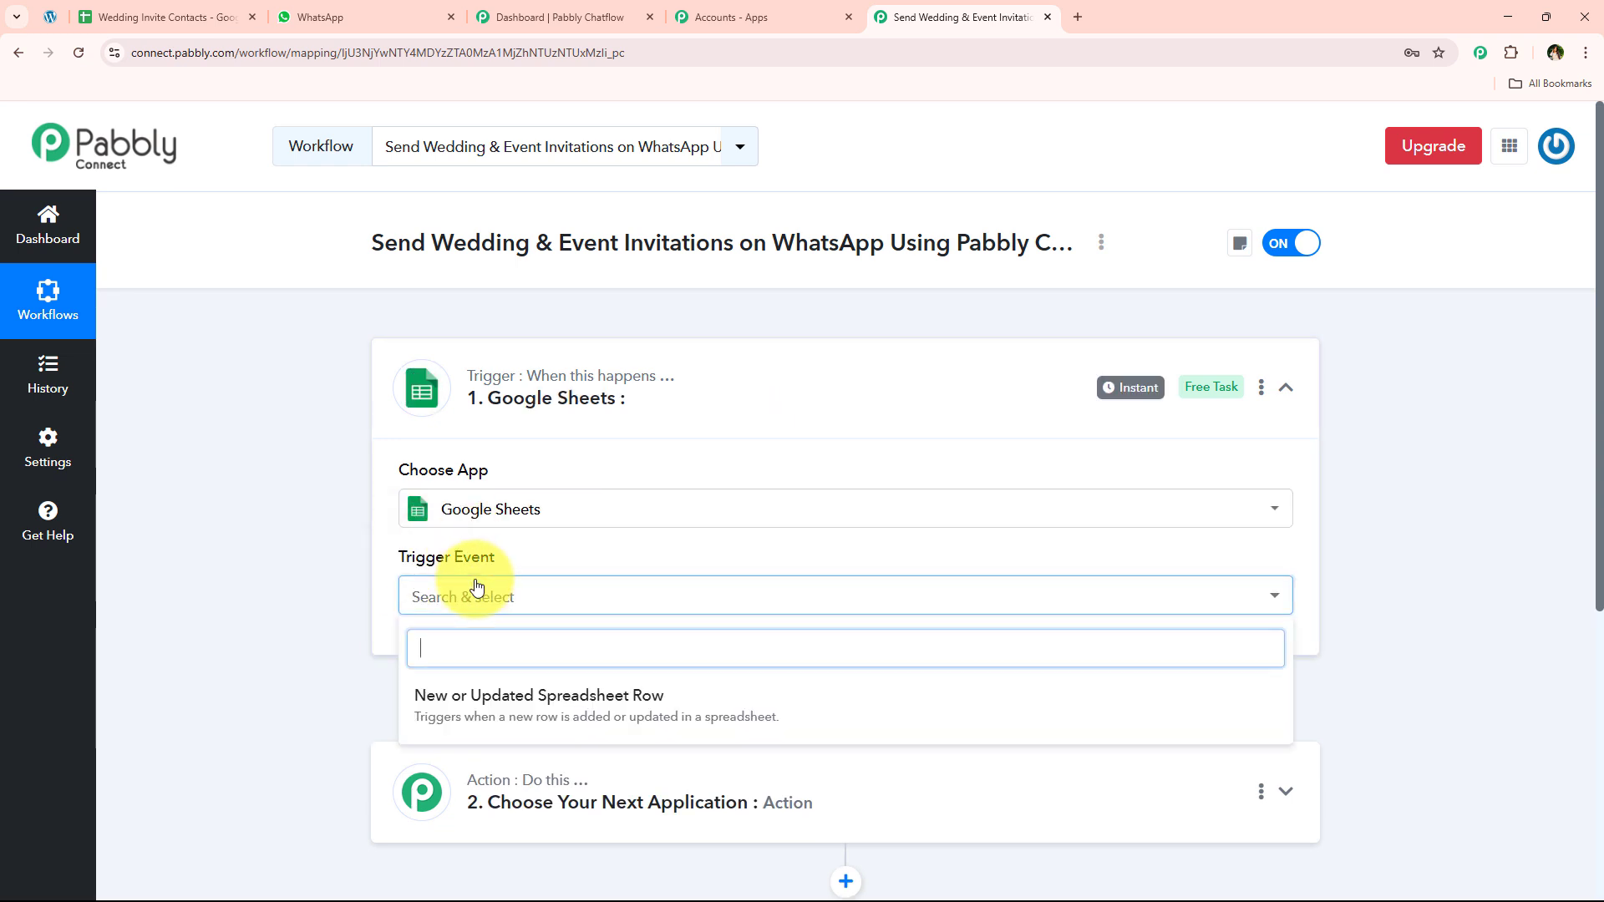
pyautogui.click(464, 706)
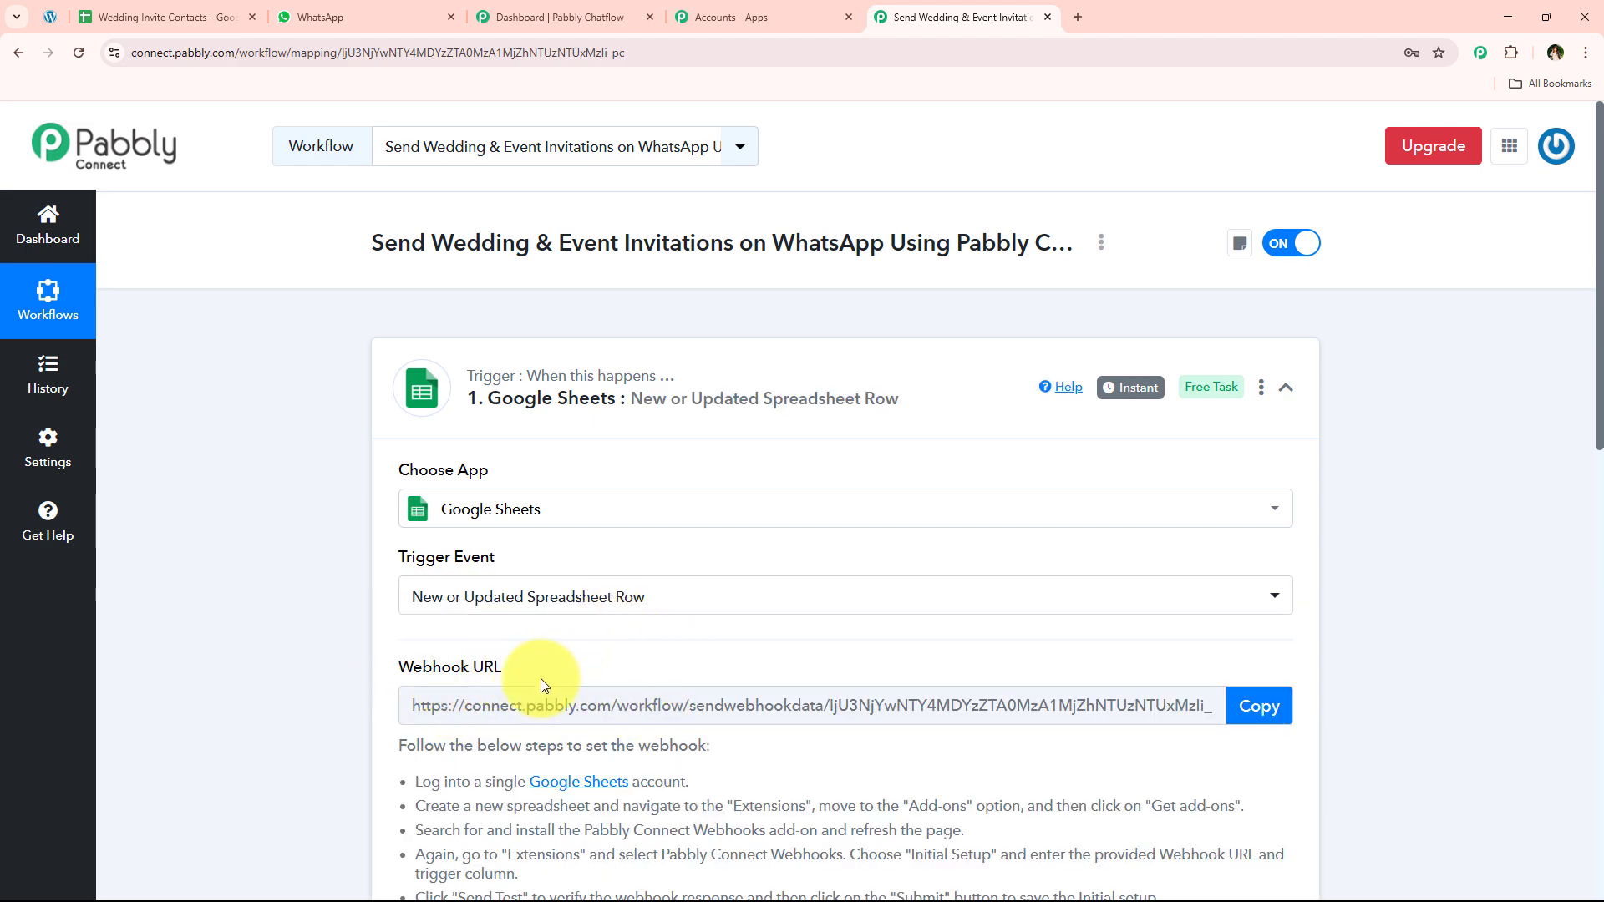
# Step: Copy the trigger's webhook URL and go back to the Wedding Invite Contacts spreadsheet
pyautogui.scroll(-3, 594, 706)
pyautogui.moveTo(425, 468); pyautogui.dragTo(1206, 455)
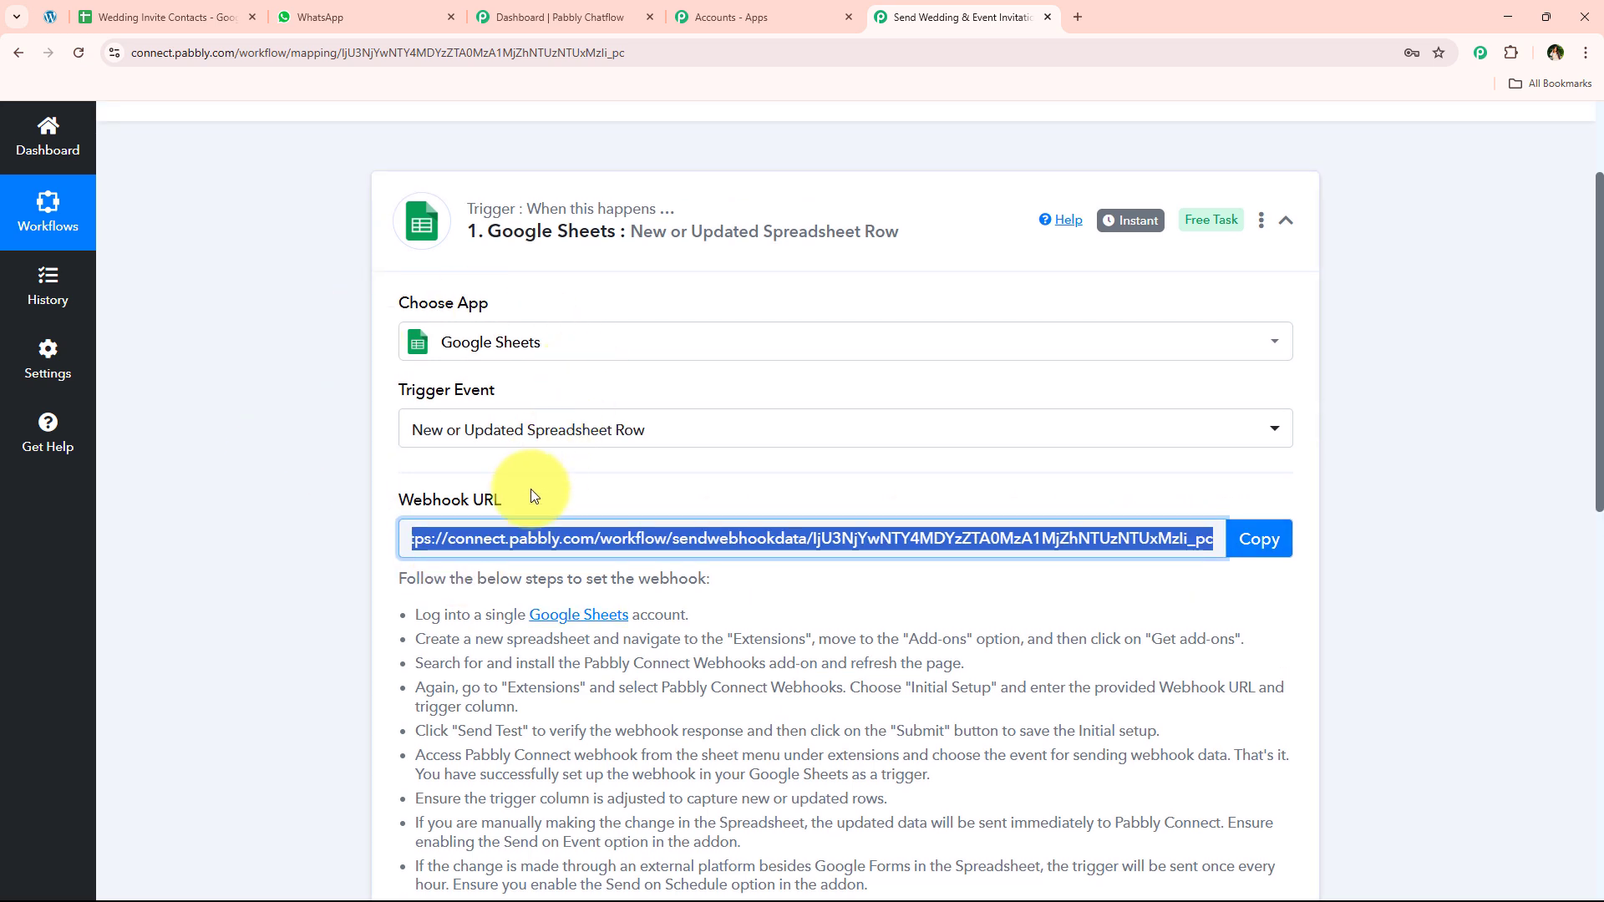
pyautogui.scroll(-2, 530, 495)
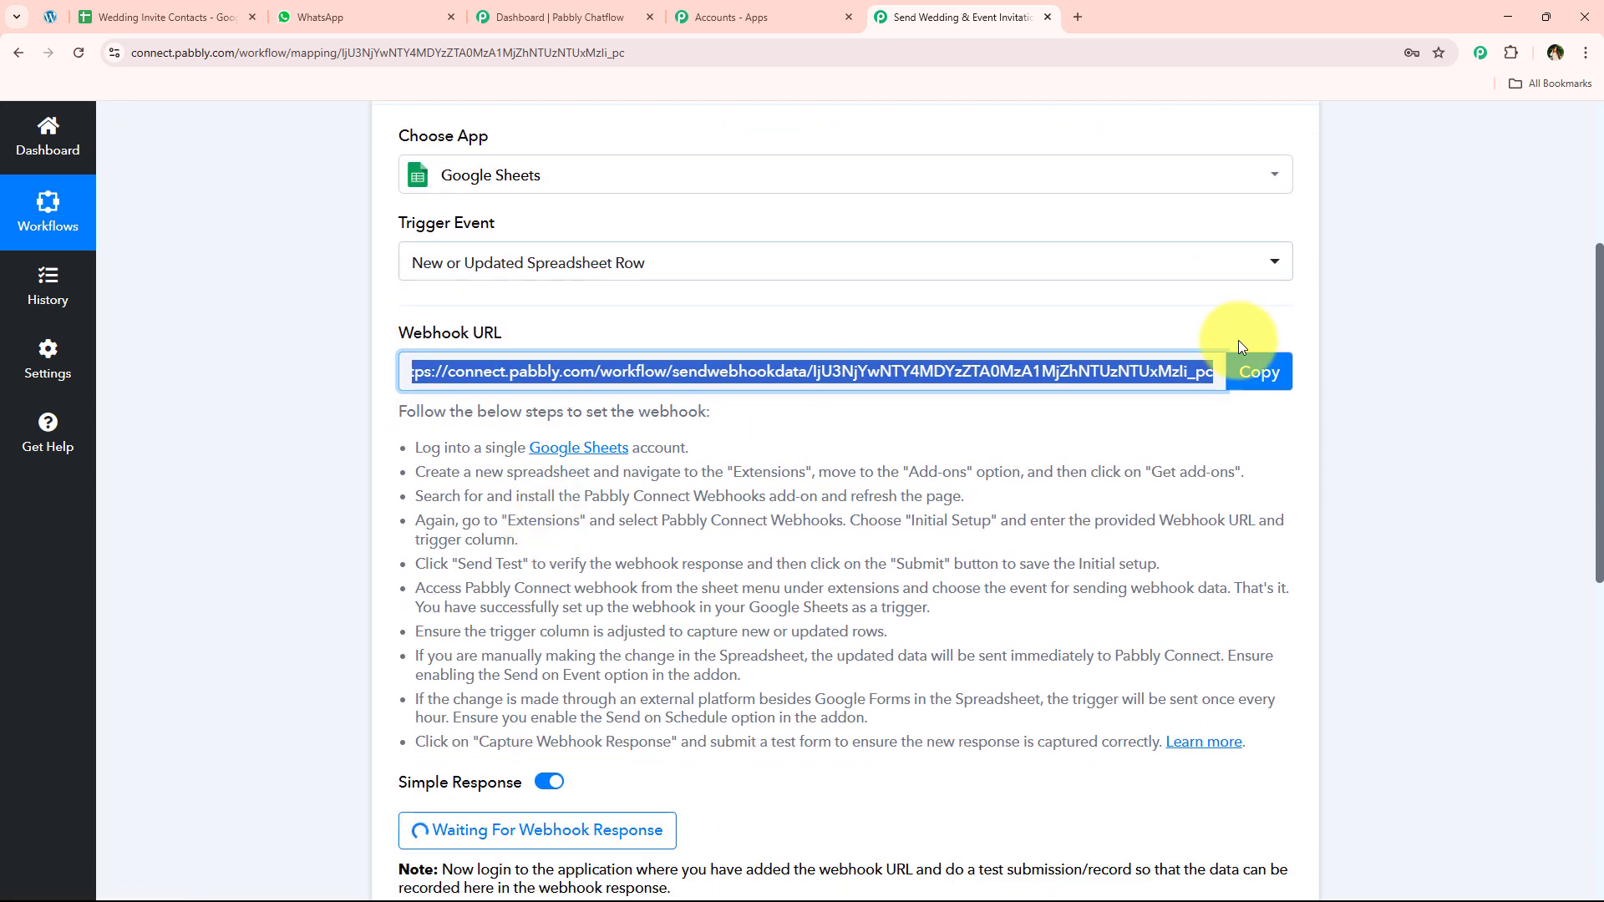
pyautogui.click(1257, 372)
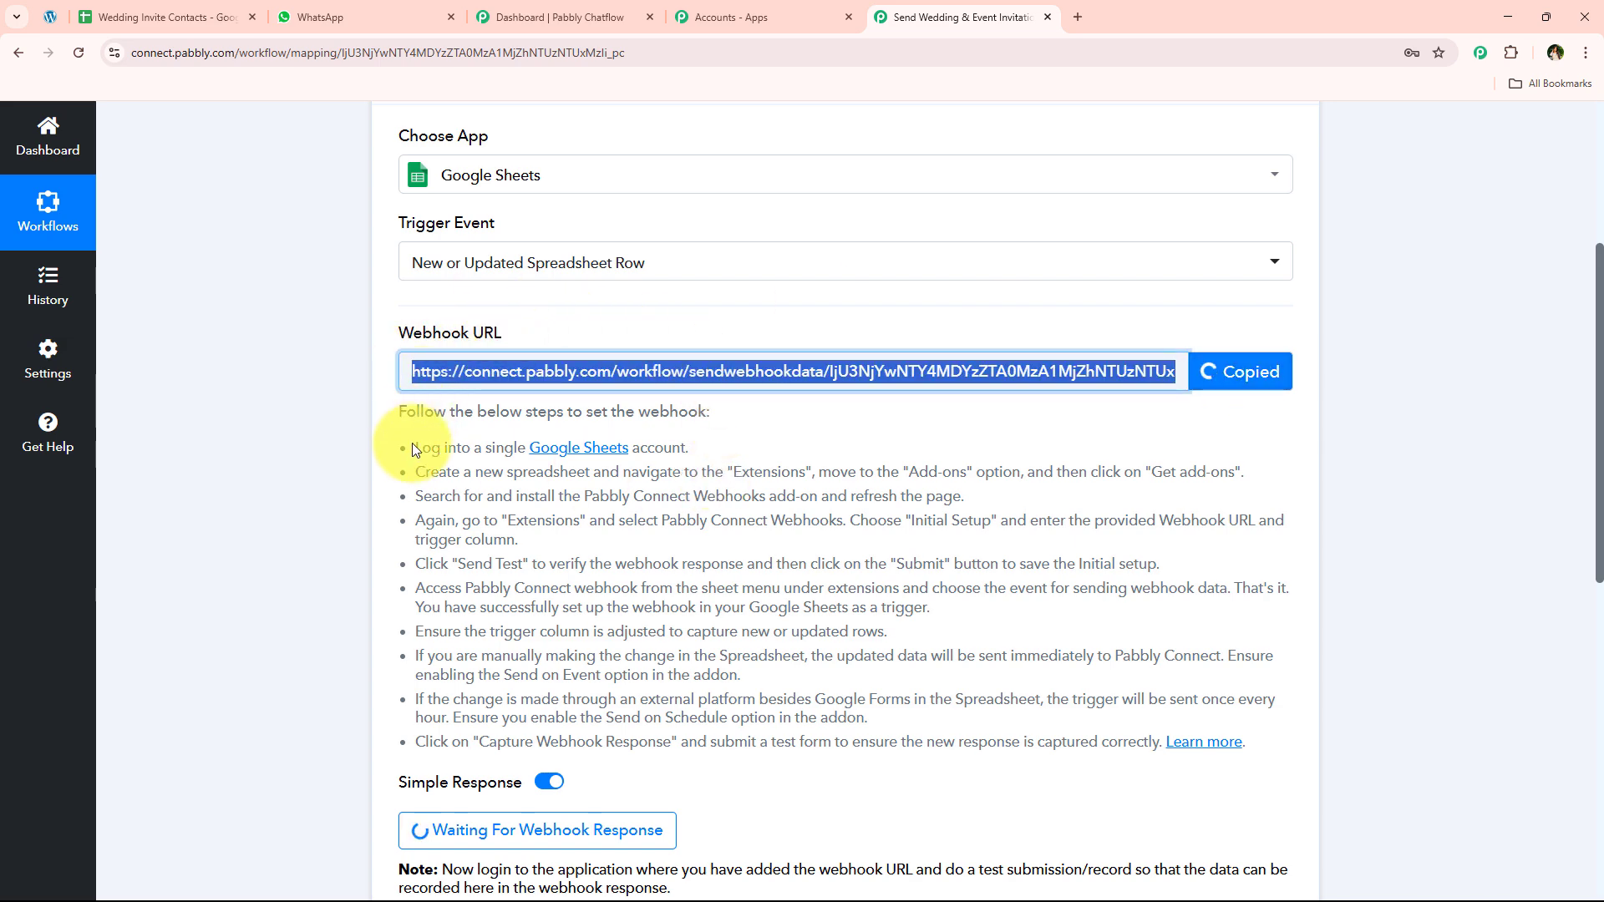
pyautogui.moveTo(413, 450); pyautogui.dragTo(971, 608)
pyautogui.click(836, 625)
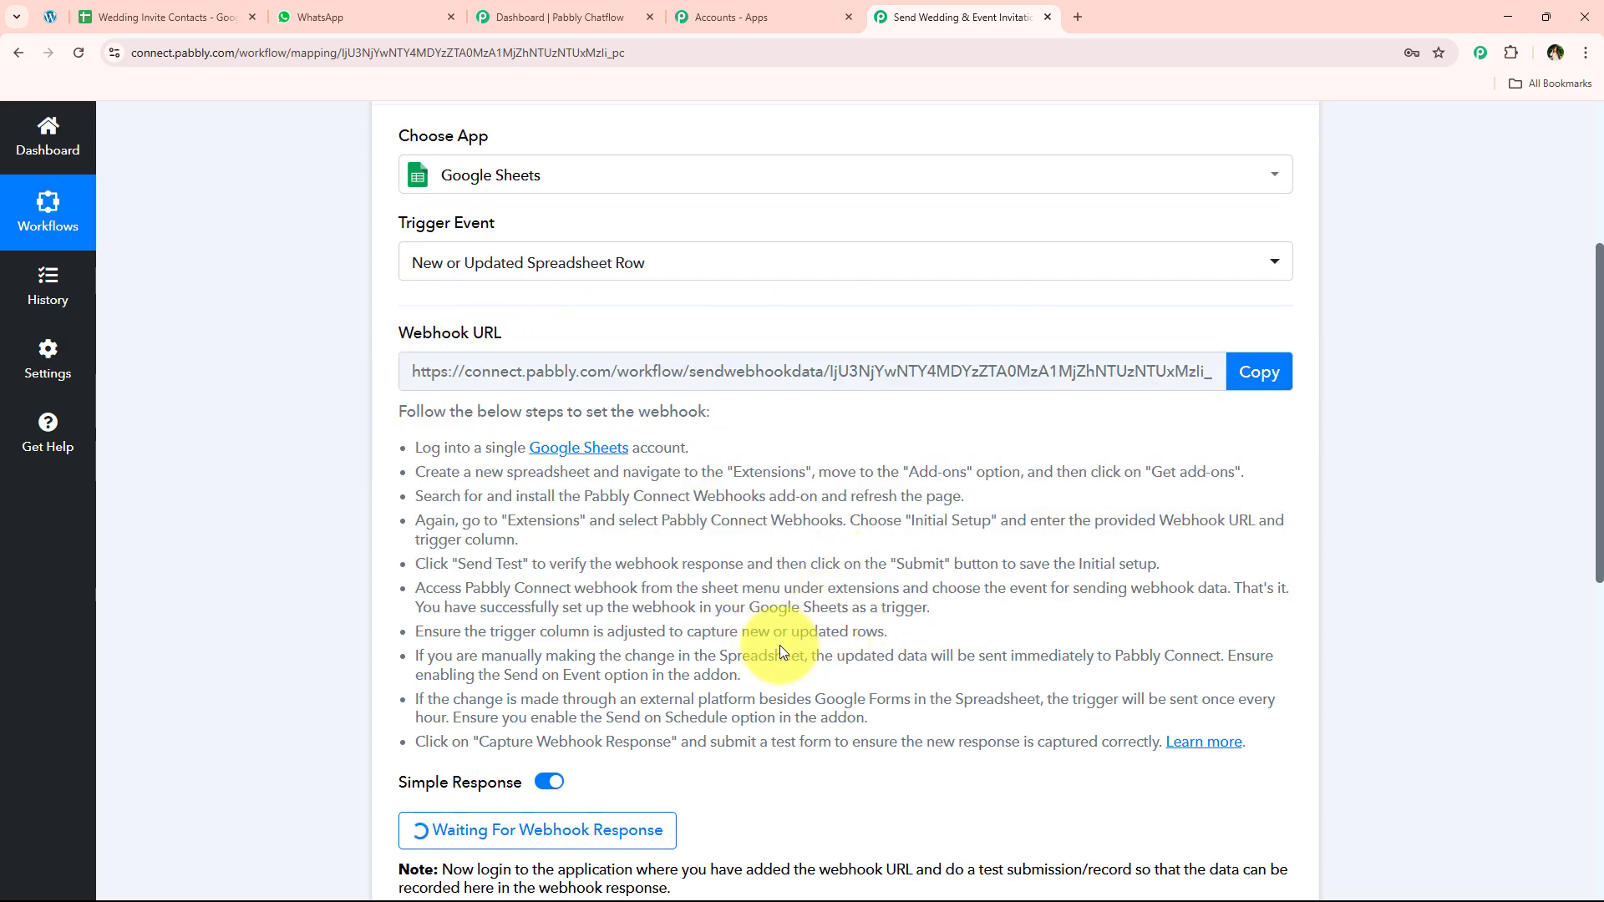
pyautogui.click(221, 8)
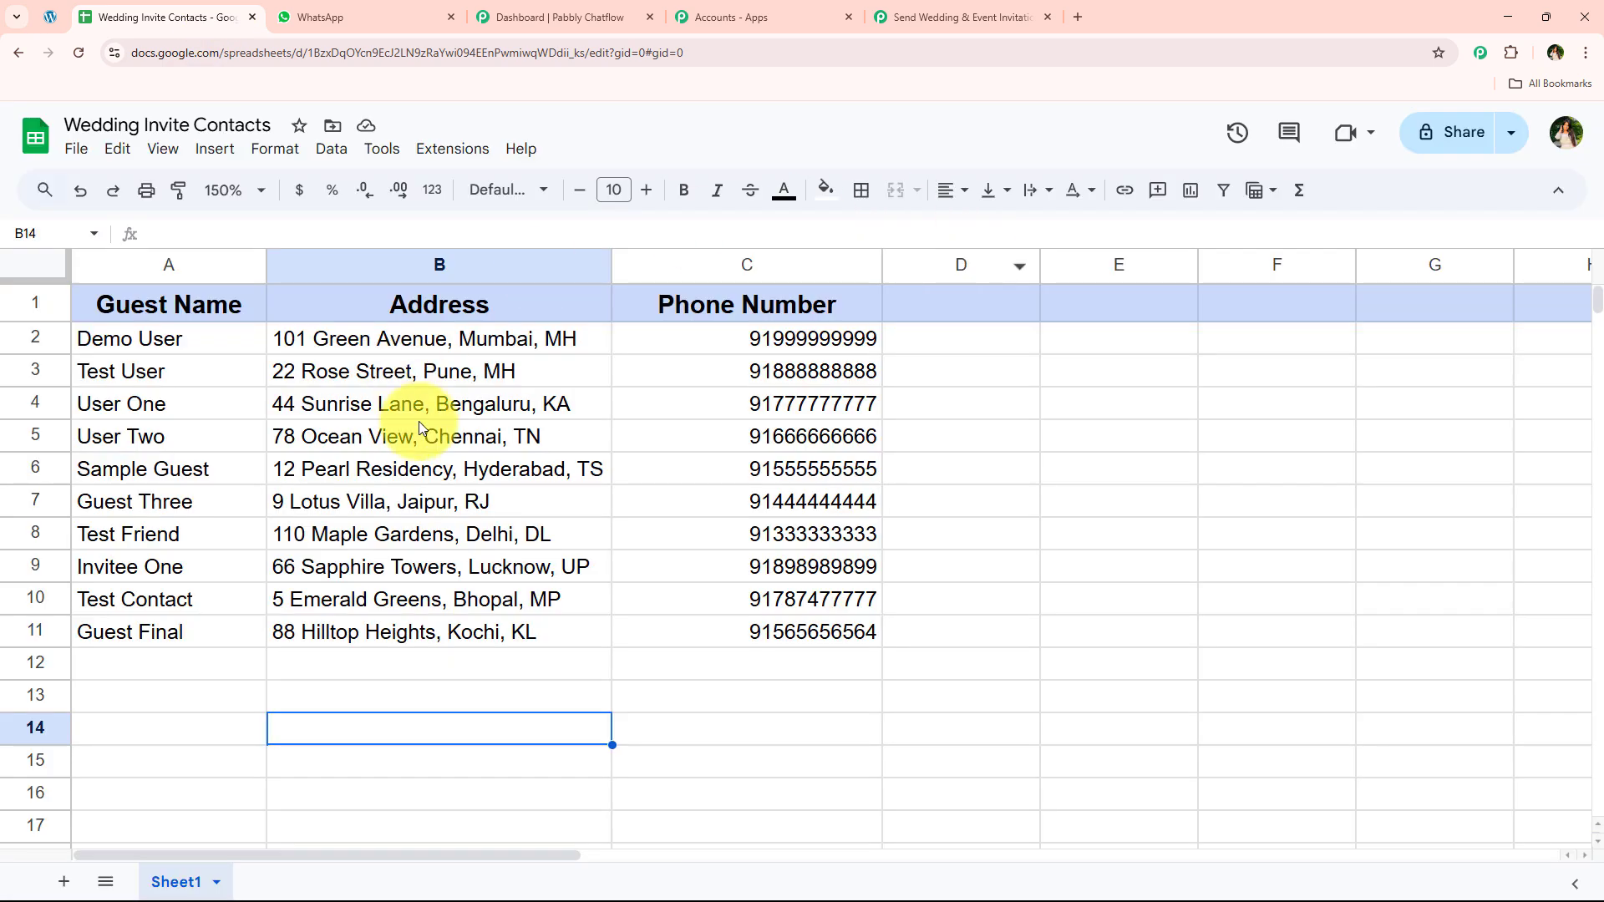
# Step: Open the Get add-ons marketplace from the spreadsheet's Extensions > Add-ons menu
pyautogui.click(436, 151)
pyautogui.moveTo(483, 183)
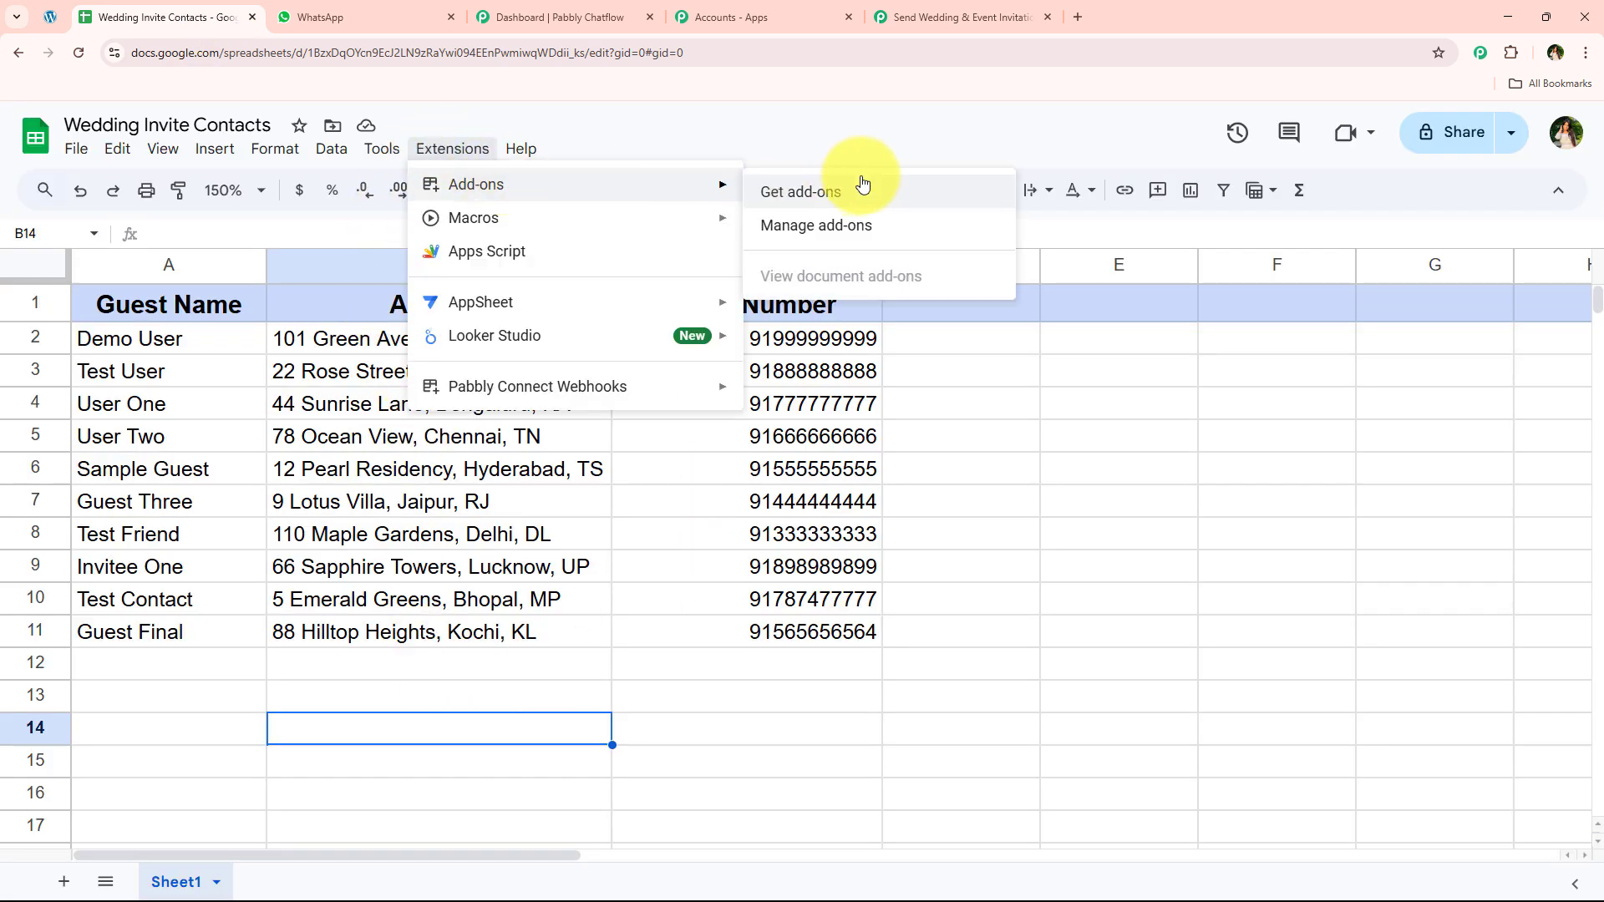
pyautogui.click(835, 191)
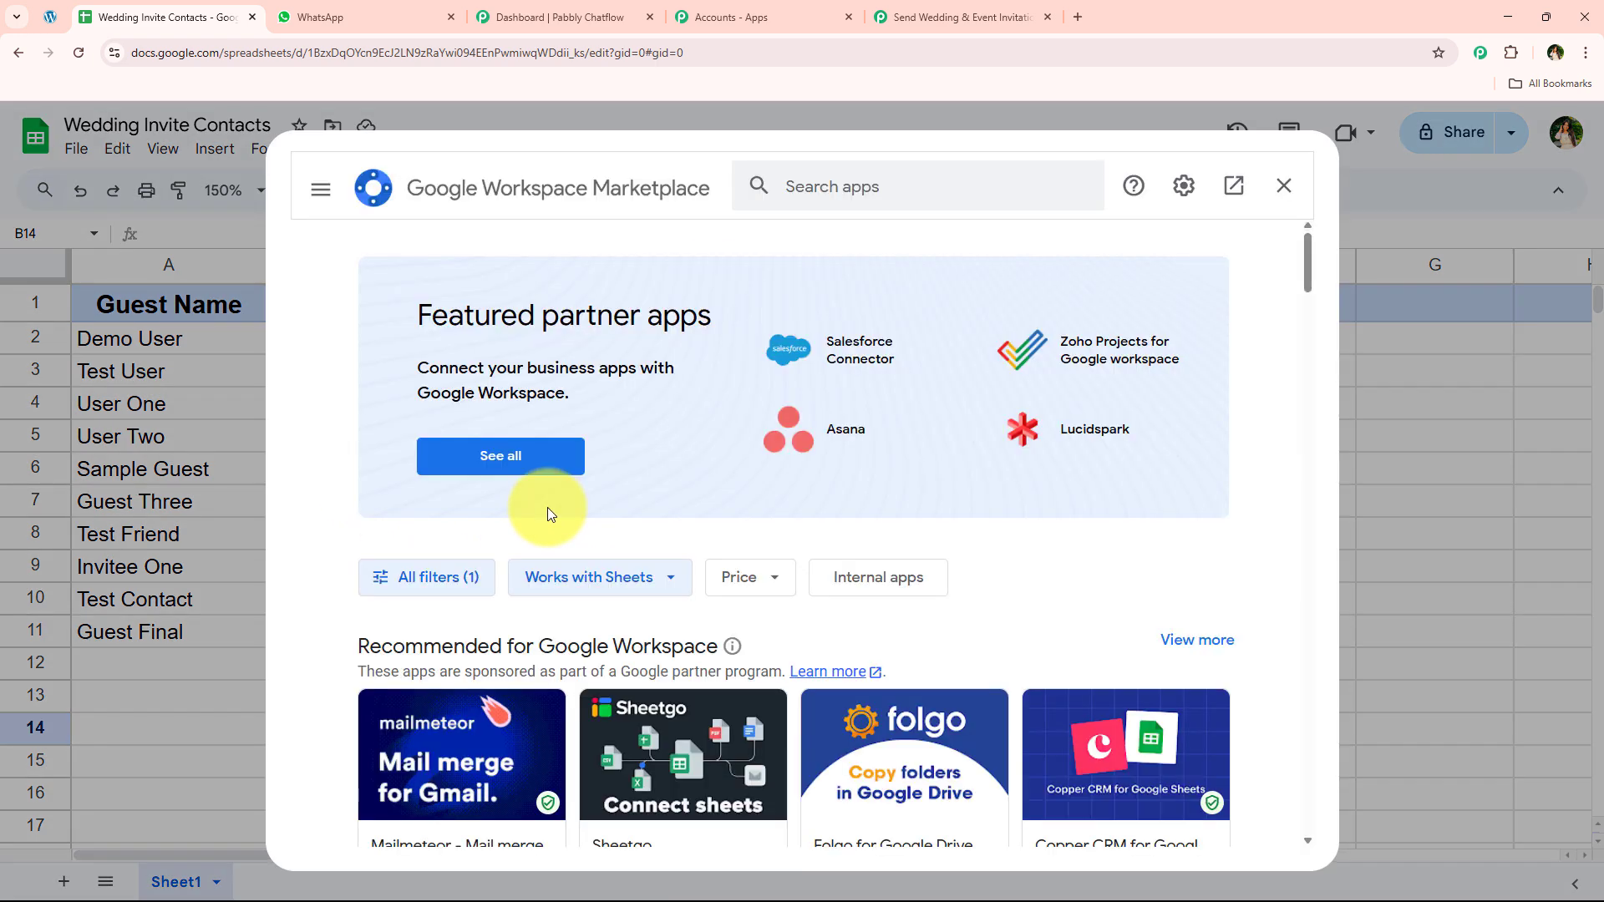
# Step: Find Pabbly Connect Webhooks in the marketplace, confirm it's installed, and close the marketplace
pyautogui.click(831, 179)
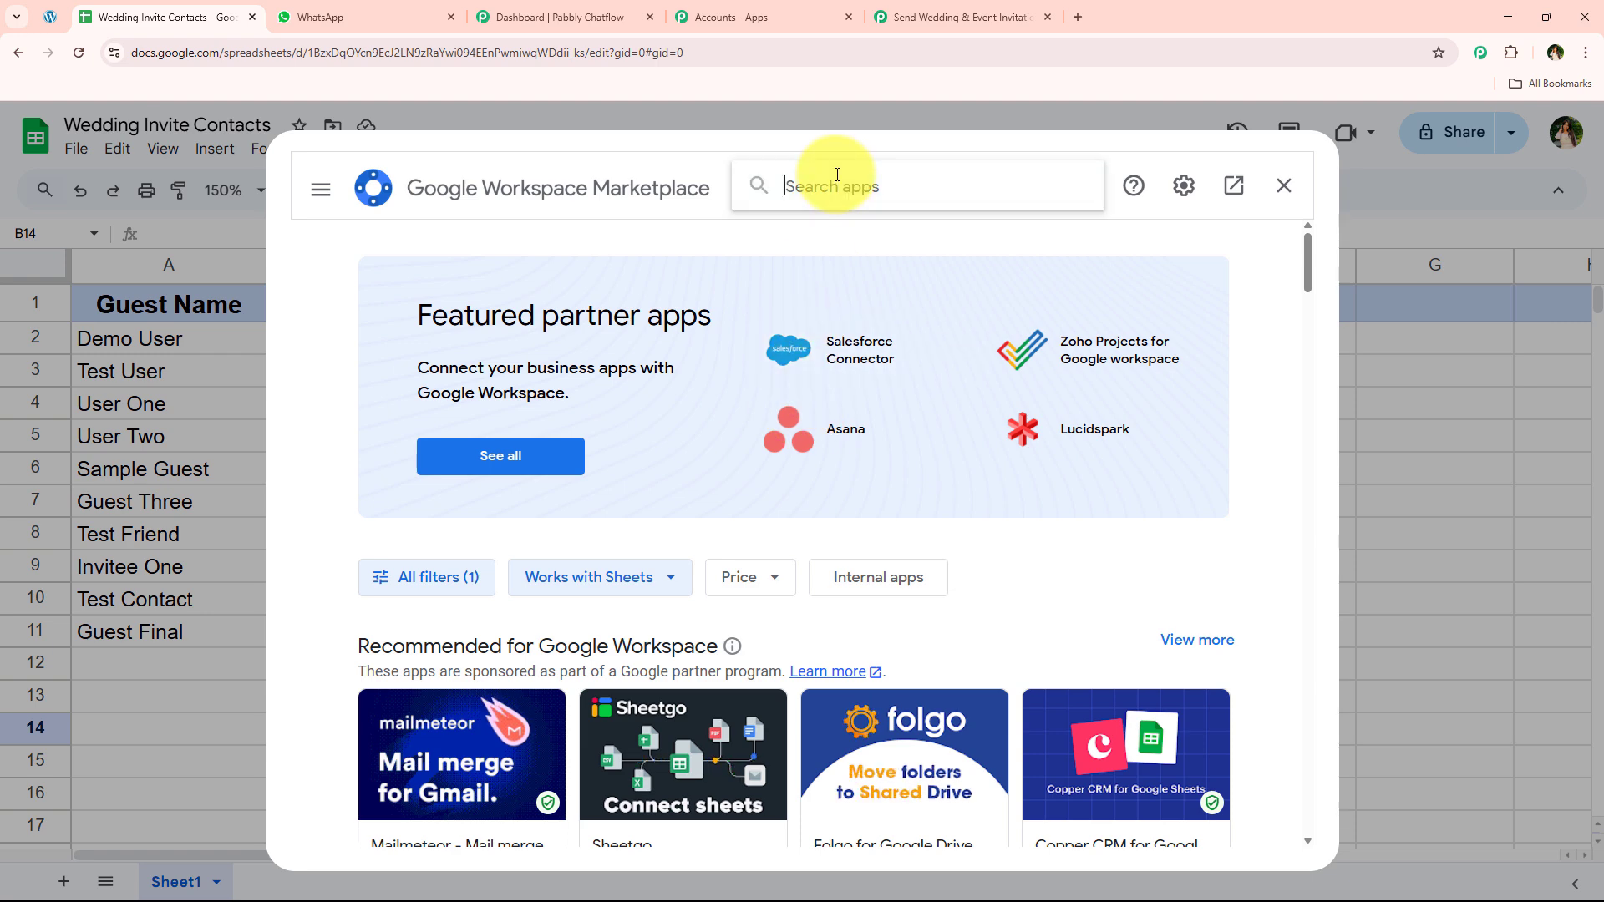
pyautogui.write('Pa')
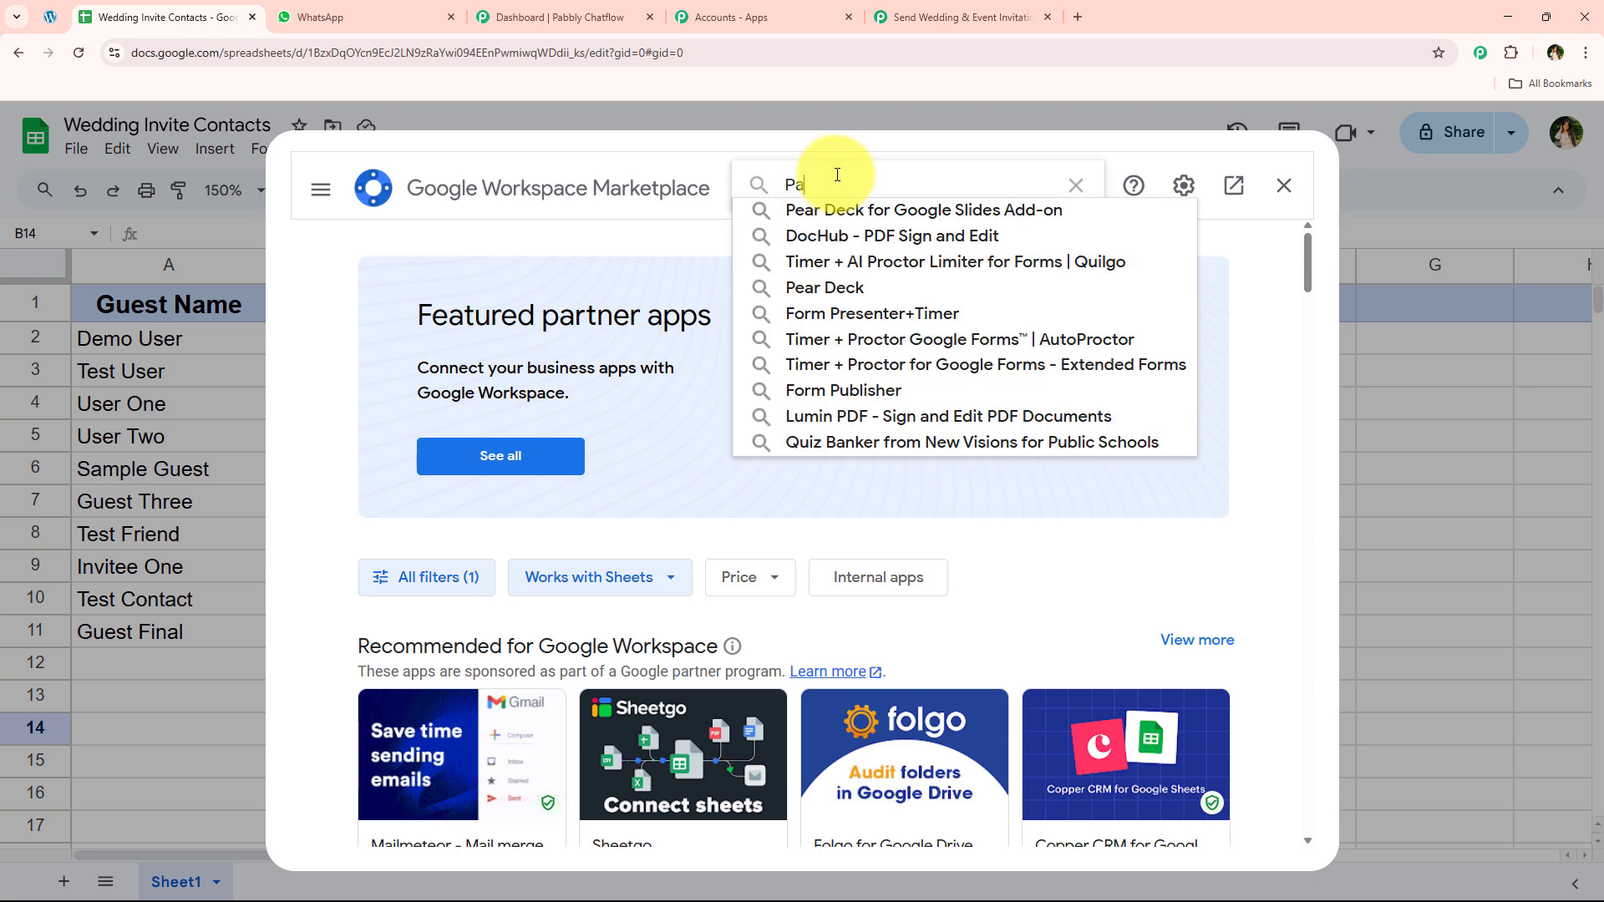
pyautogui.write('bbly')
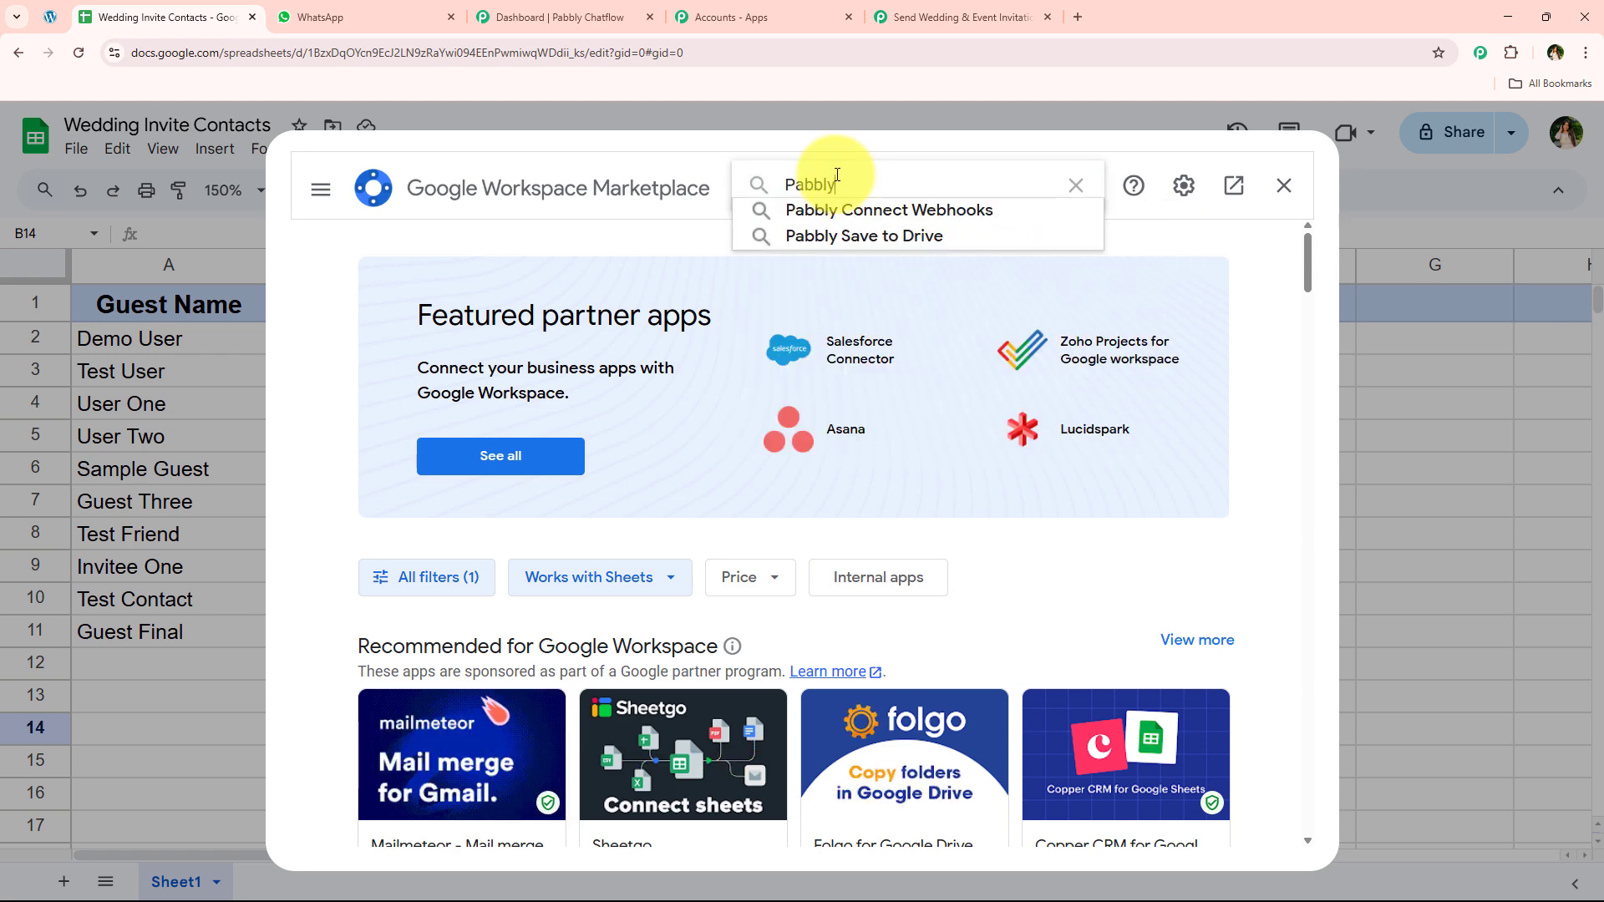
pyautogui.press('Down')
pyautogui.press('Return')
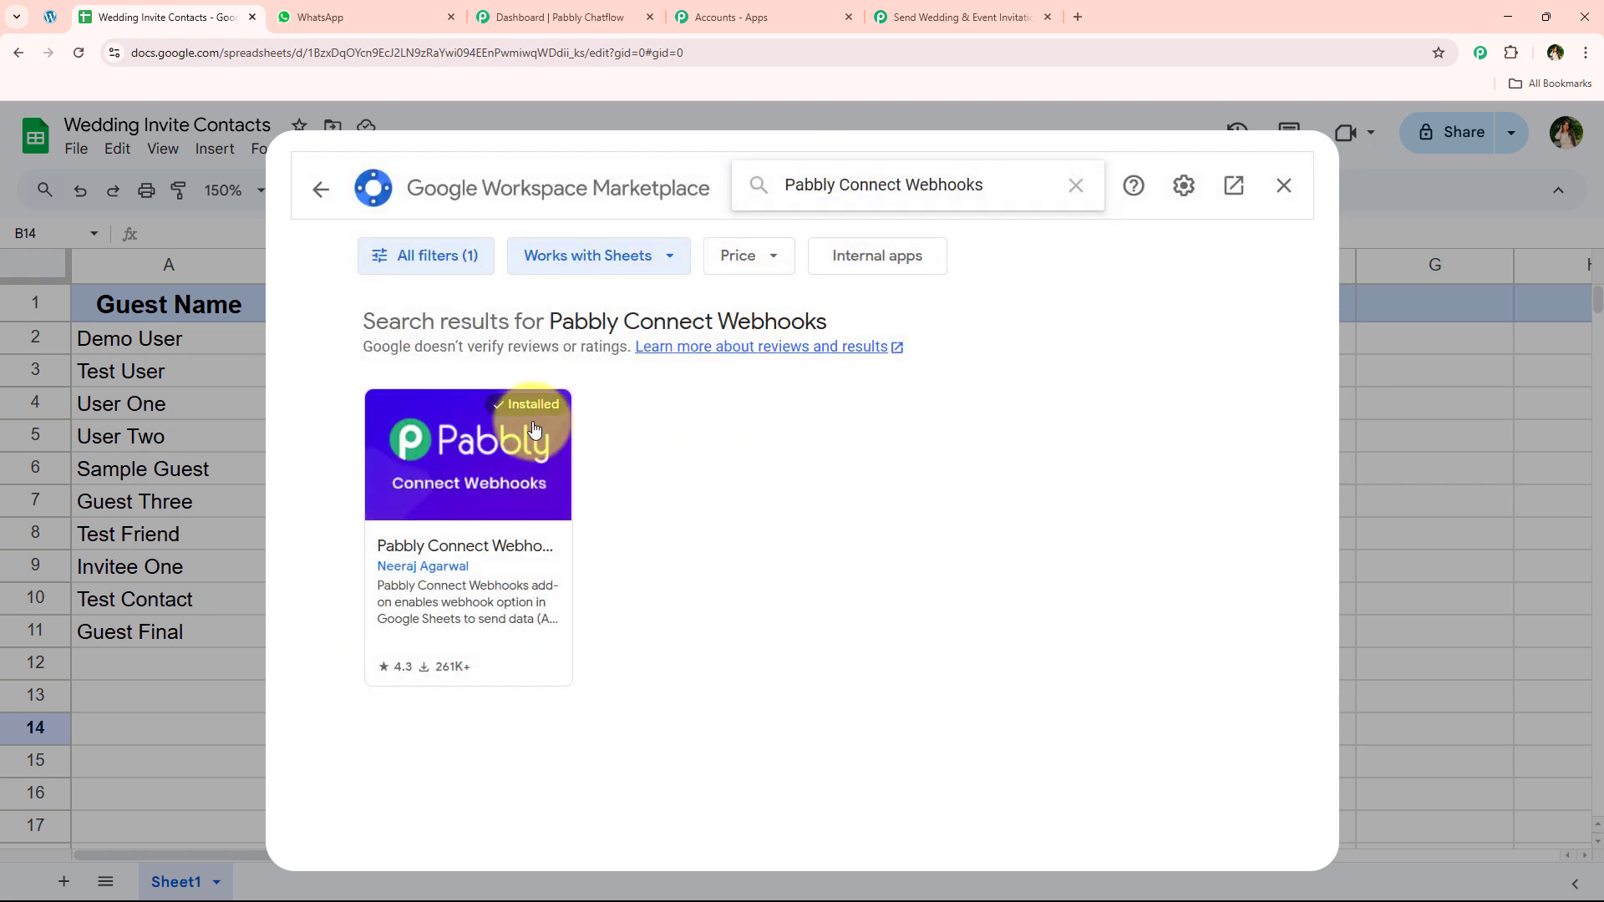
pyautogui.click(564, 410)
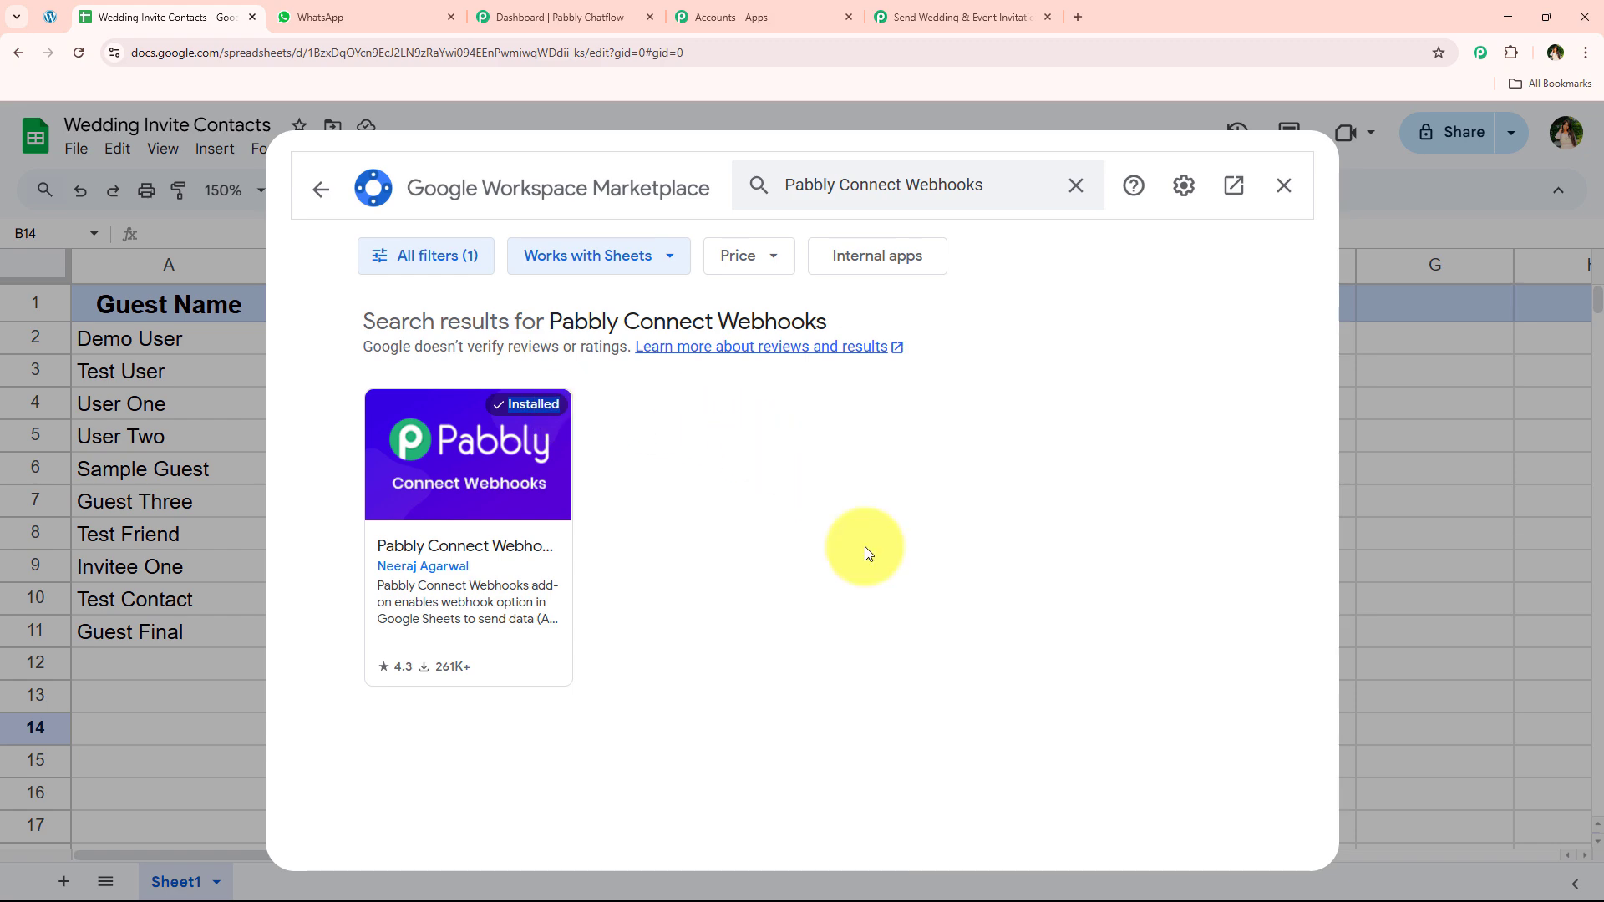
pyautogui.click(465, 501)
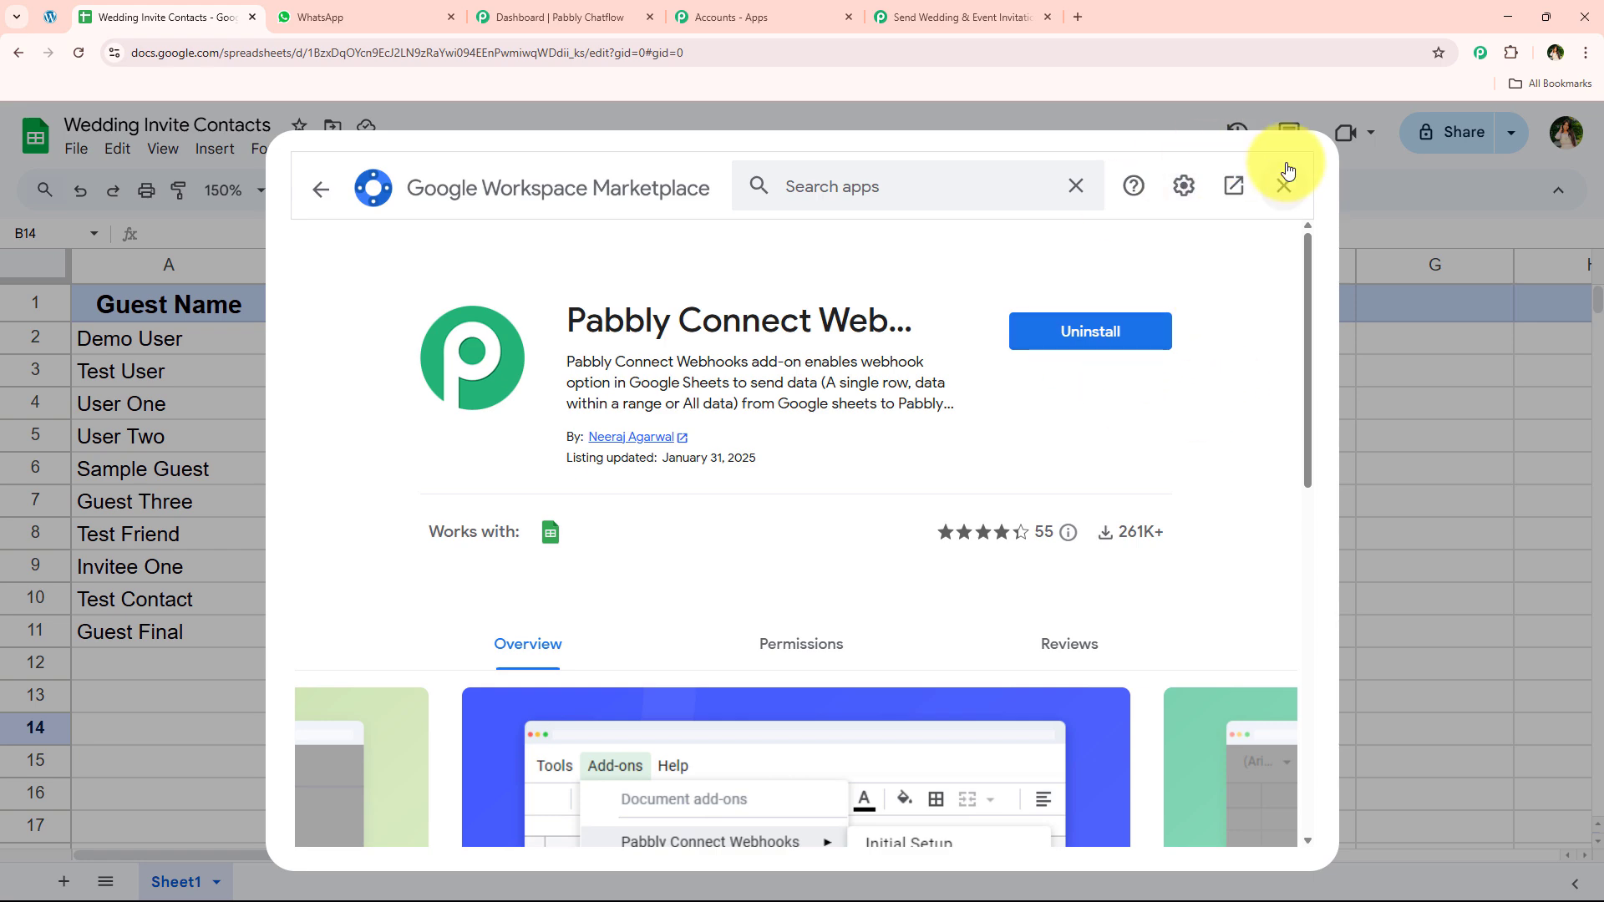
pyautogui.press('Escape')
pyautogui.click(79, 52)
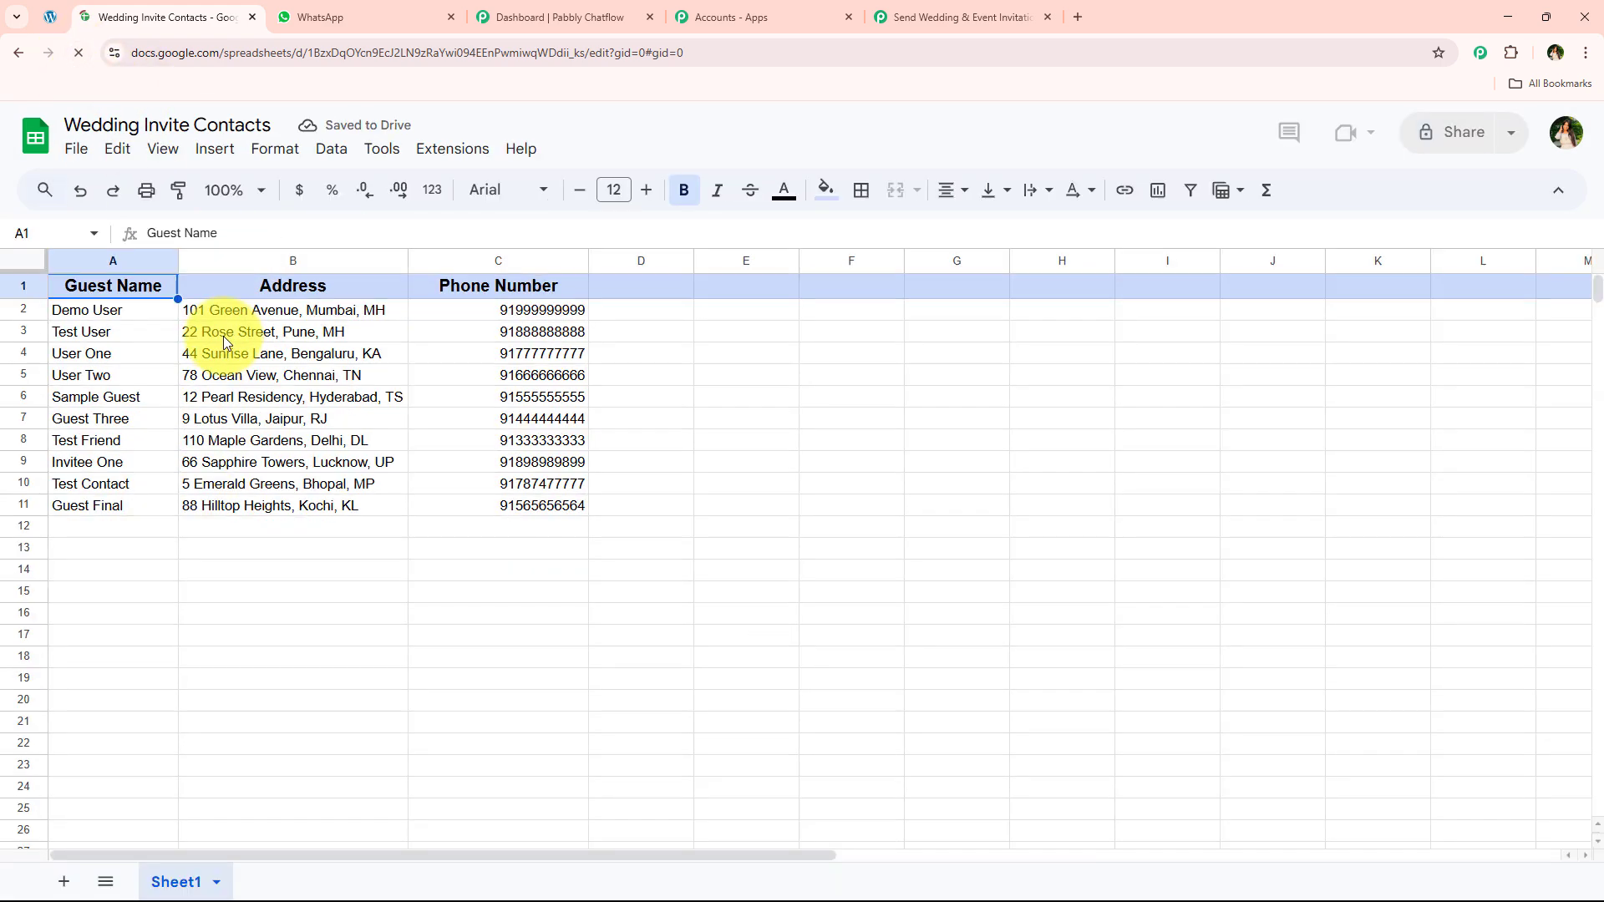
# Step: Set the sheet zoom to 125% and select cell C10
pyautogui.click(217, 178)
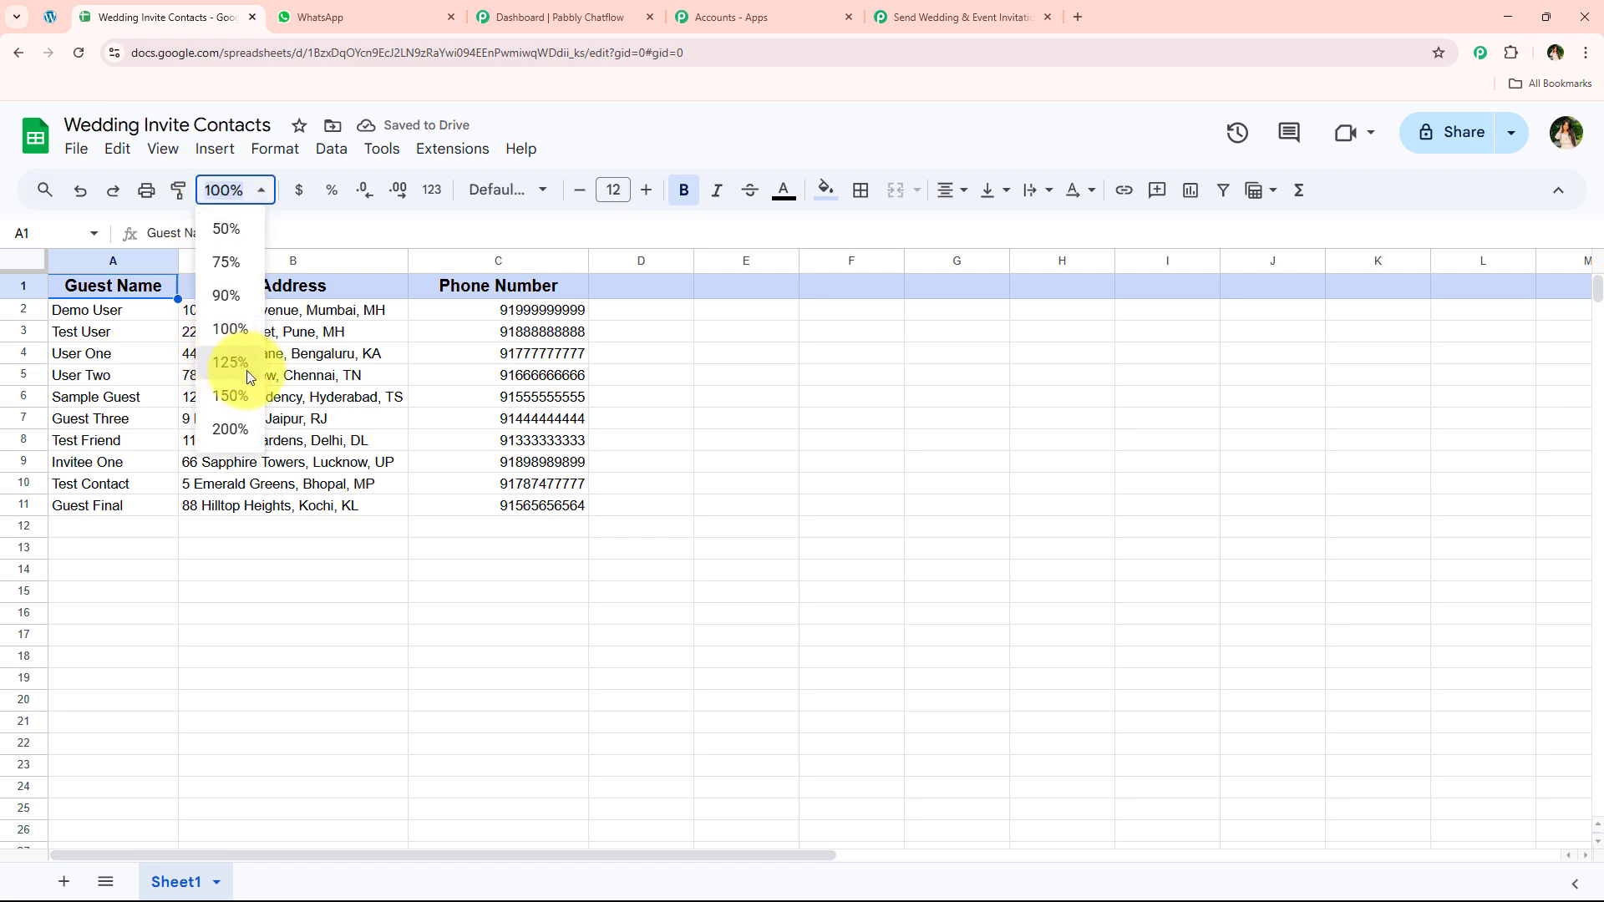
pyautogui.click(224, 359)
pyautogui.click(518, 554)
# Step: Launch Extensions > Pabbly Connect Webhooks > Initial Setup
pyautogui.click(452, 148)
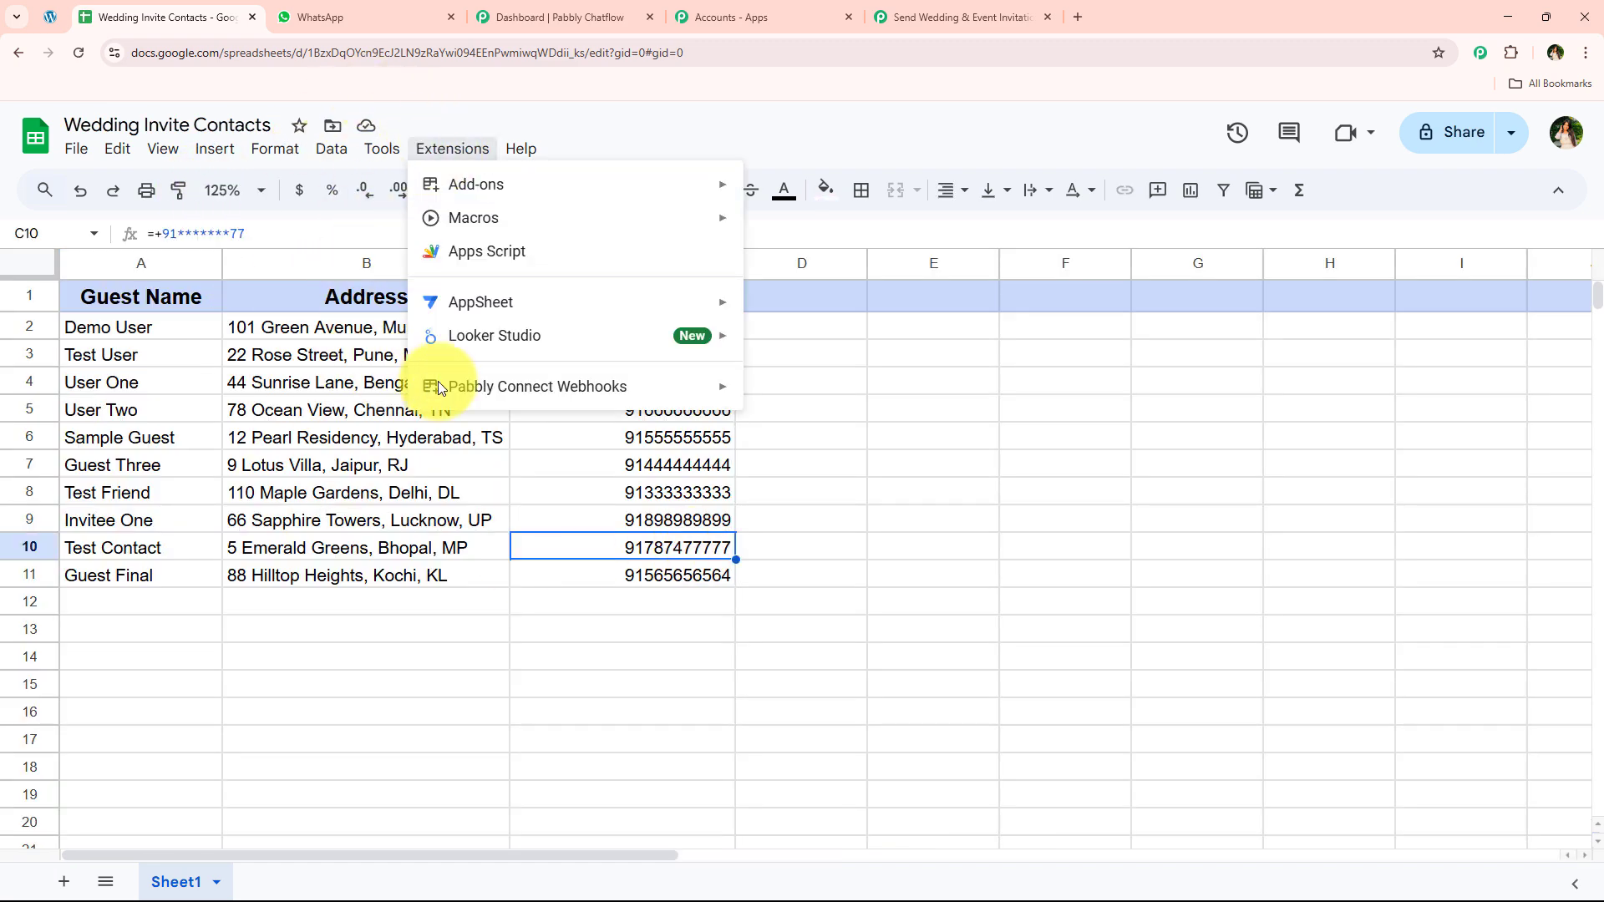
pyautogui.moveTo(675, 394)
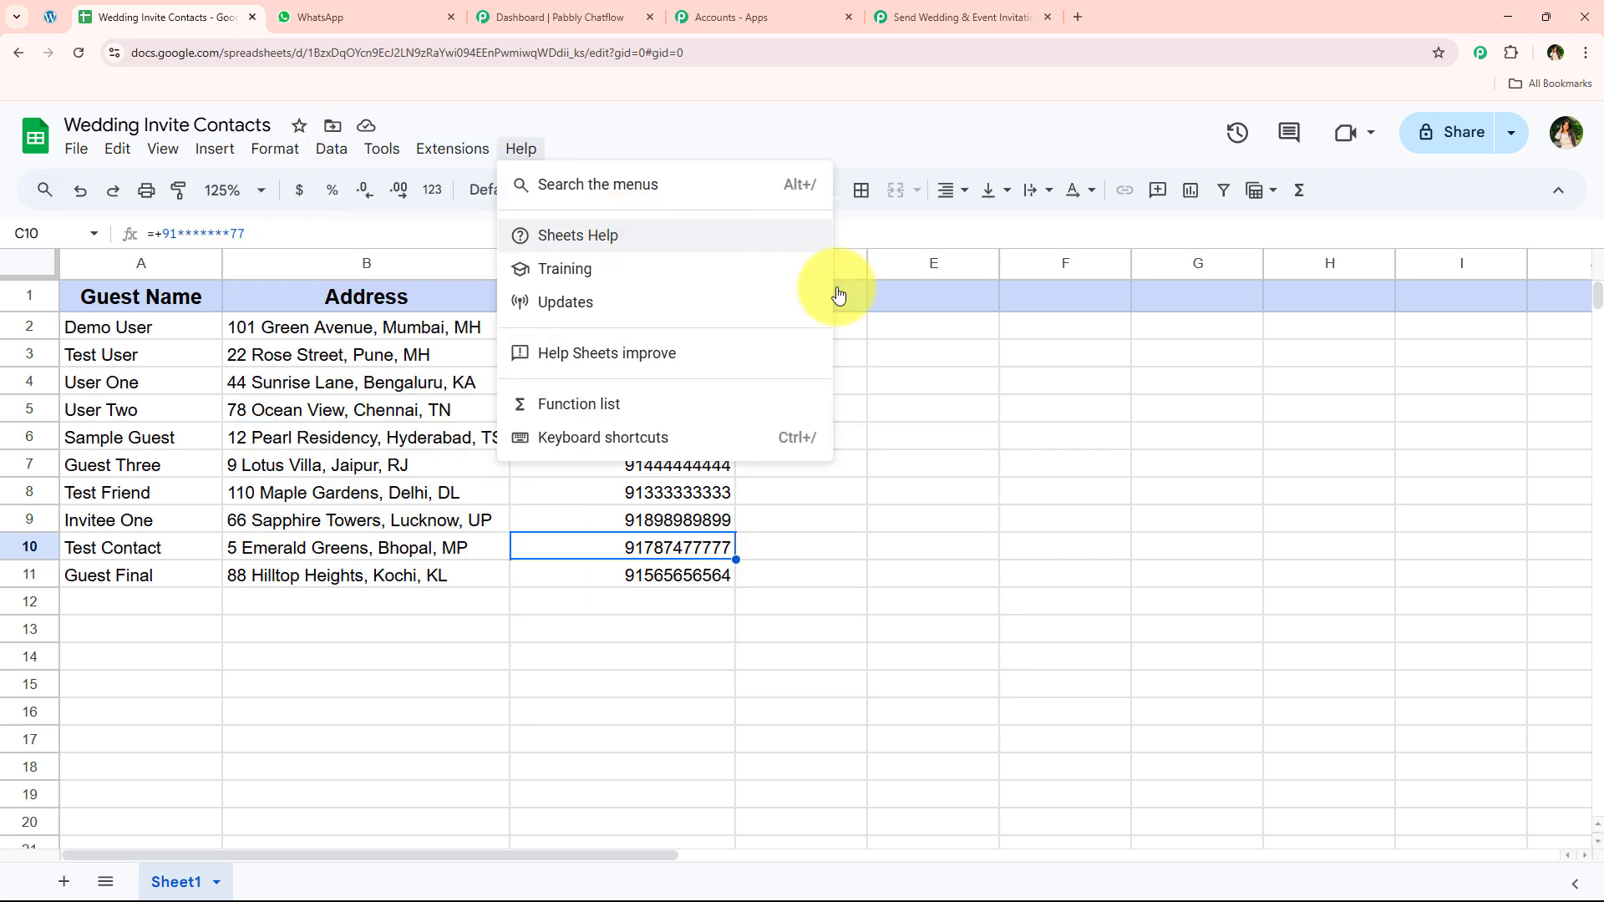
pyautogui.click(886, 297)
pyautogui.click(452, 148)
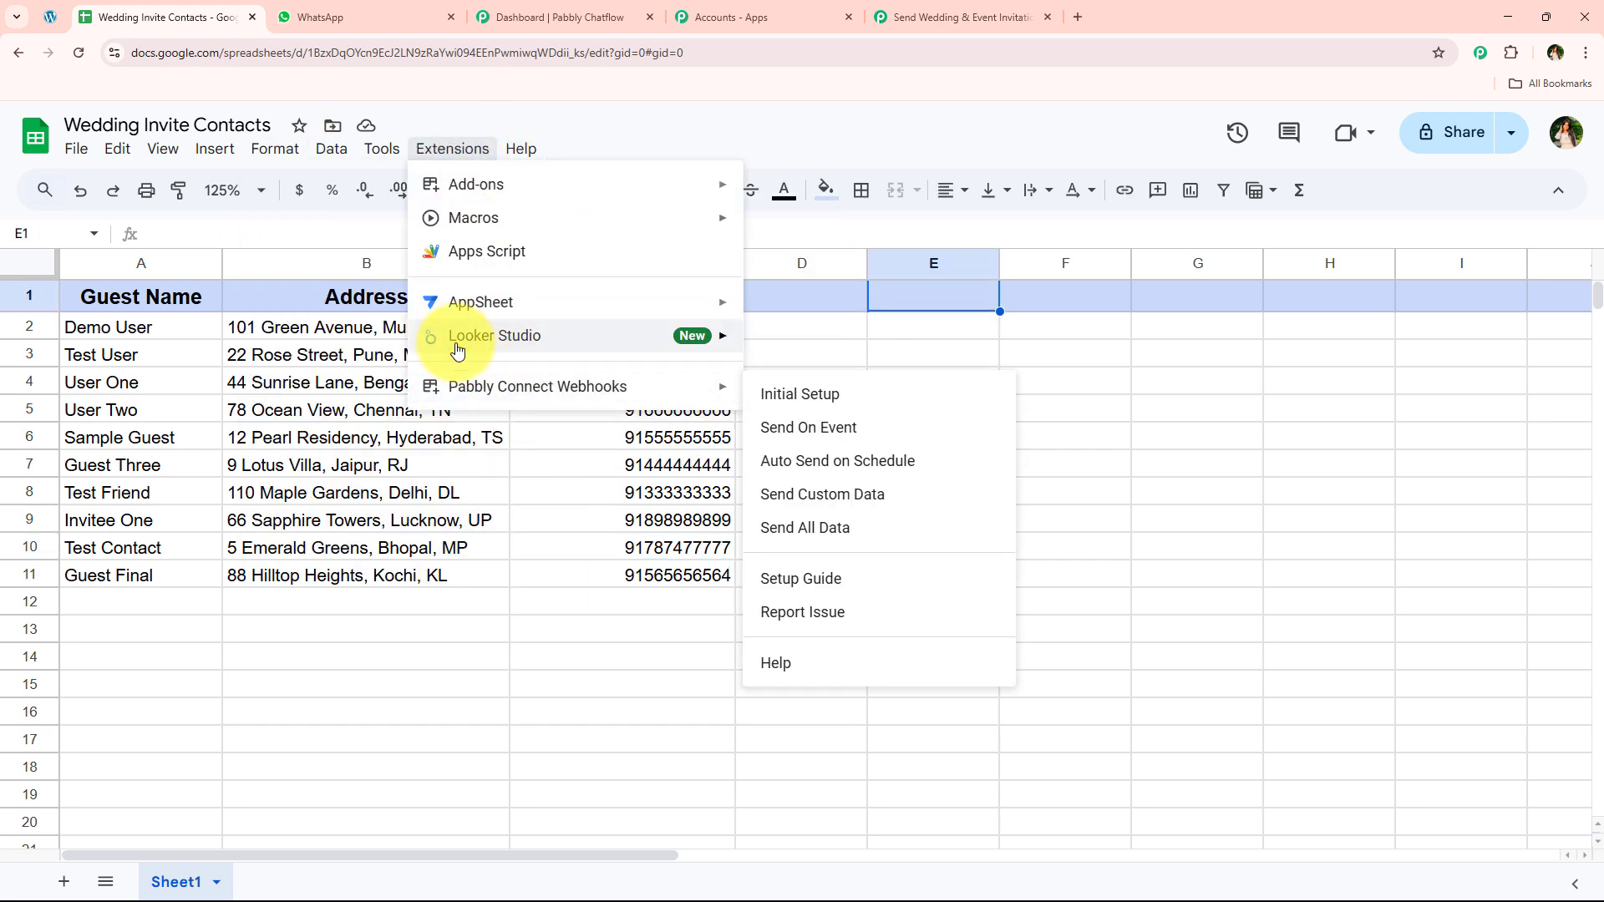
pyautogui.moveTo(578, 389)
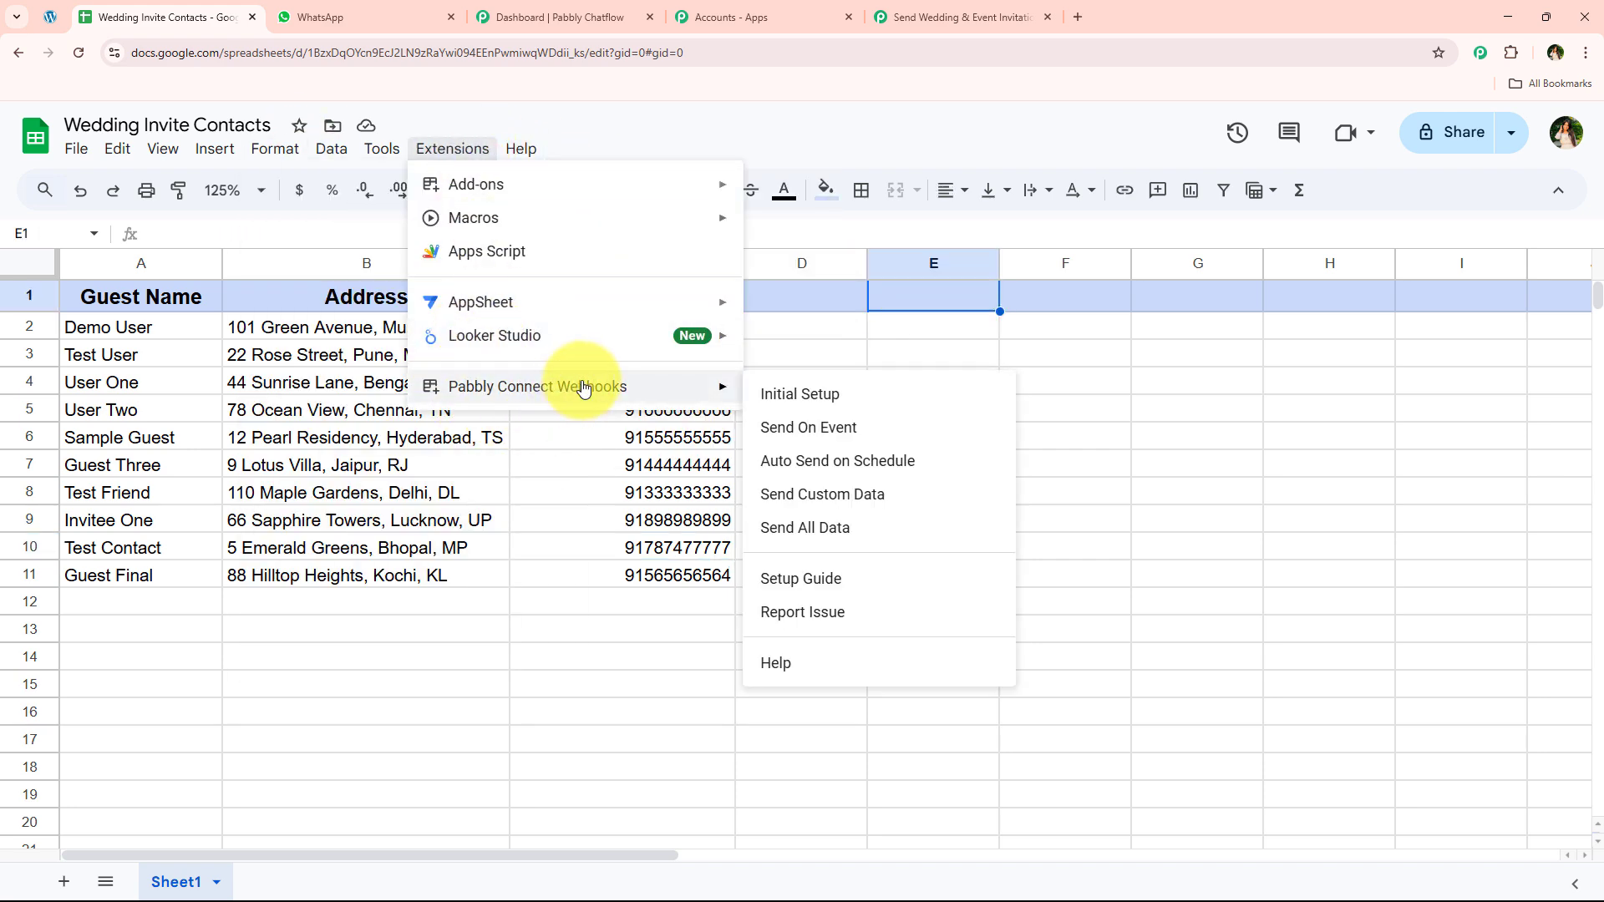
pyautogui.click(757, 393)
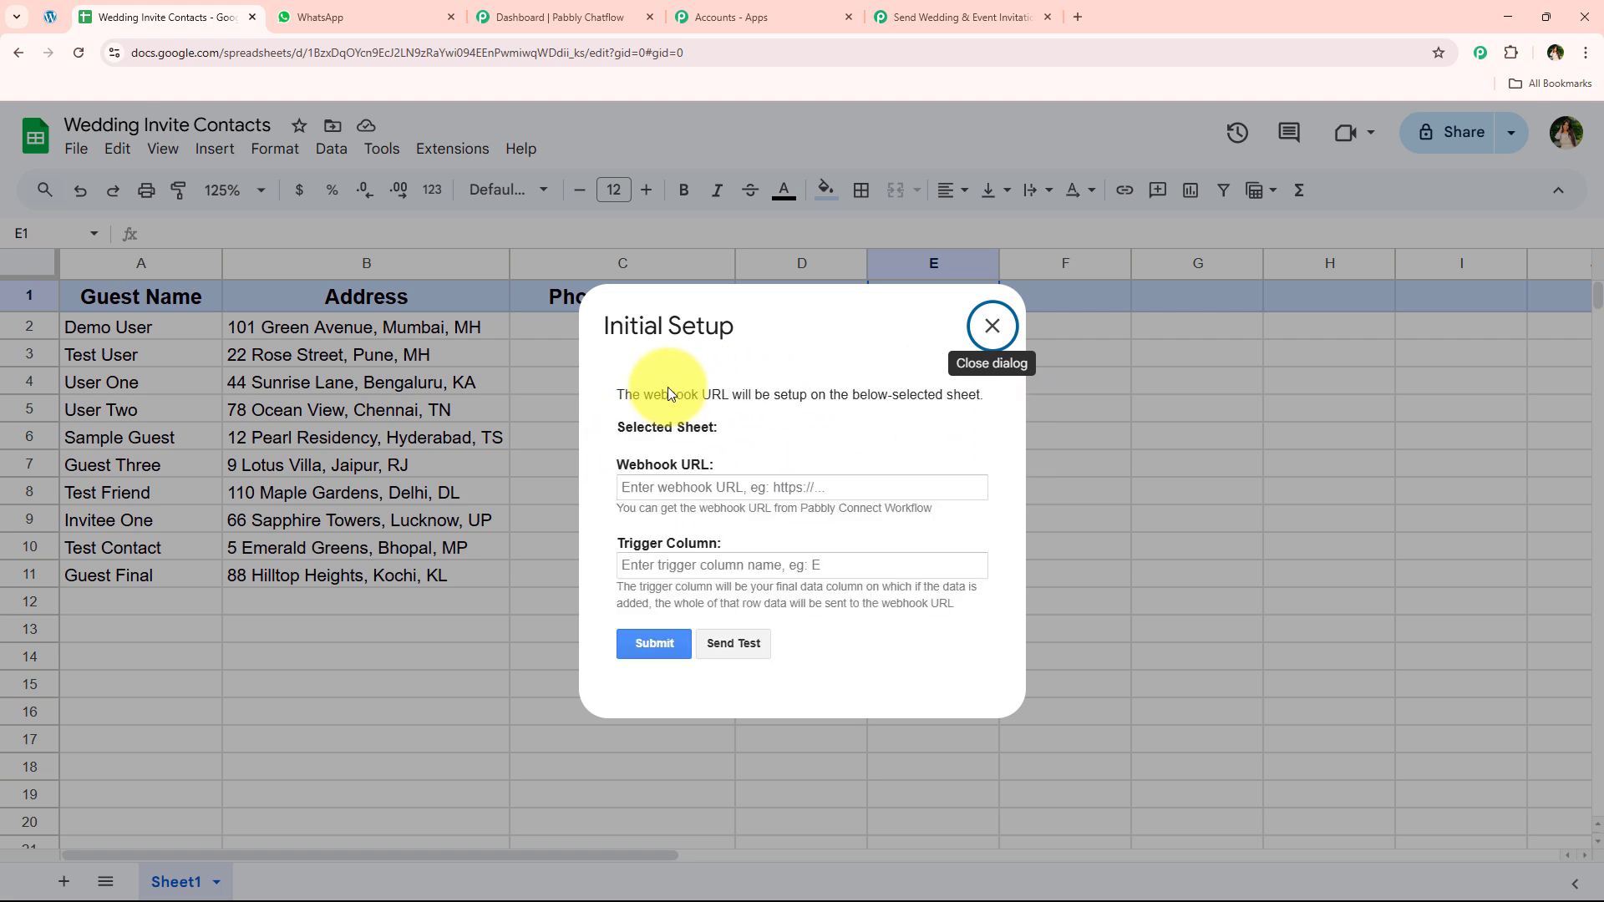
# Step: Submit the webhook setup with the pasted Pabbly URL and trigger column C
pyautogui.rightClick(776, 478)
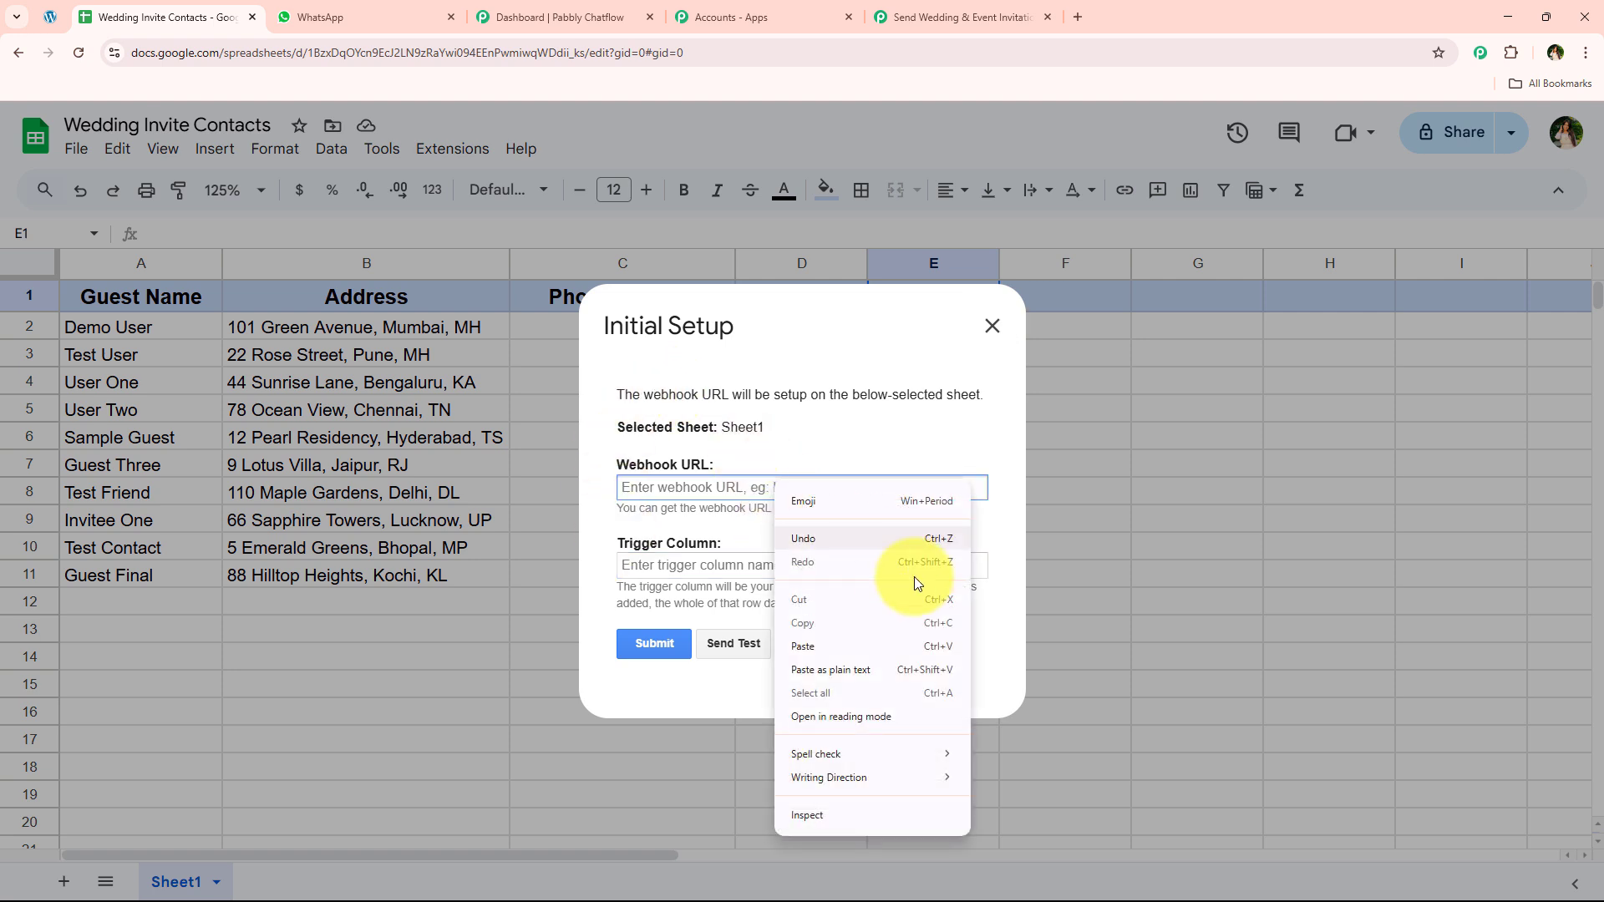
pyautogui.click(902, 674)
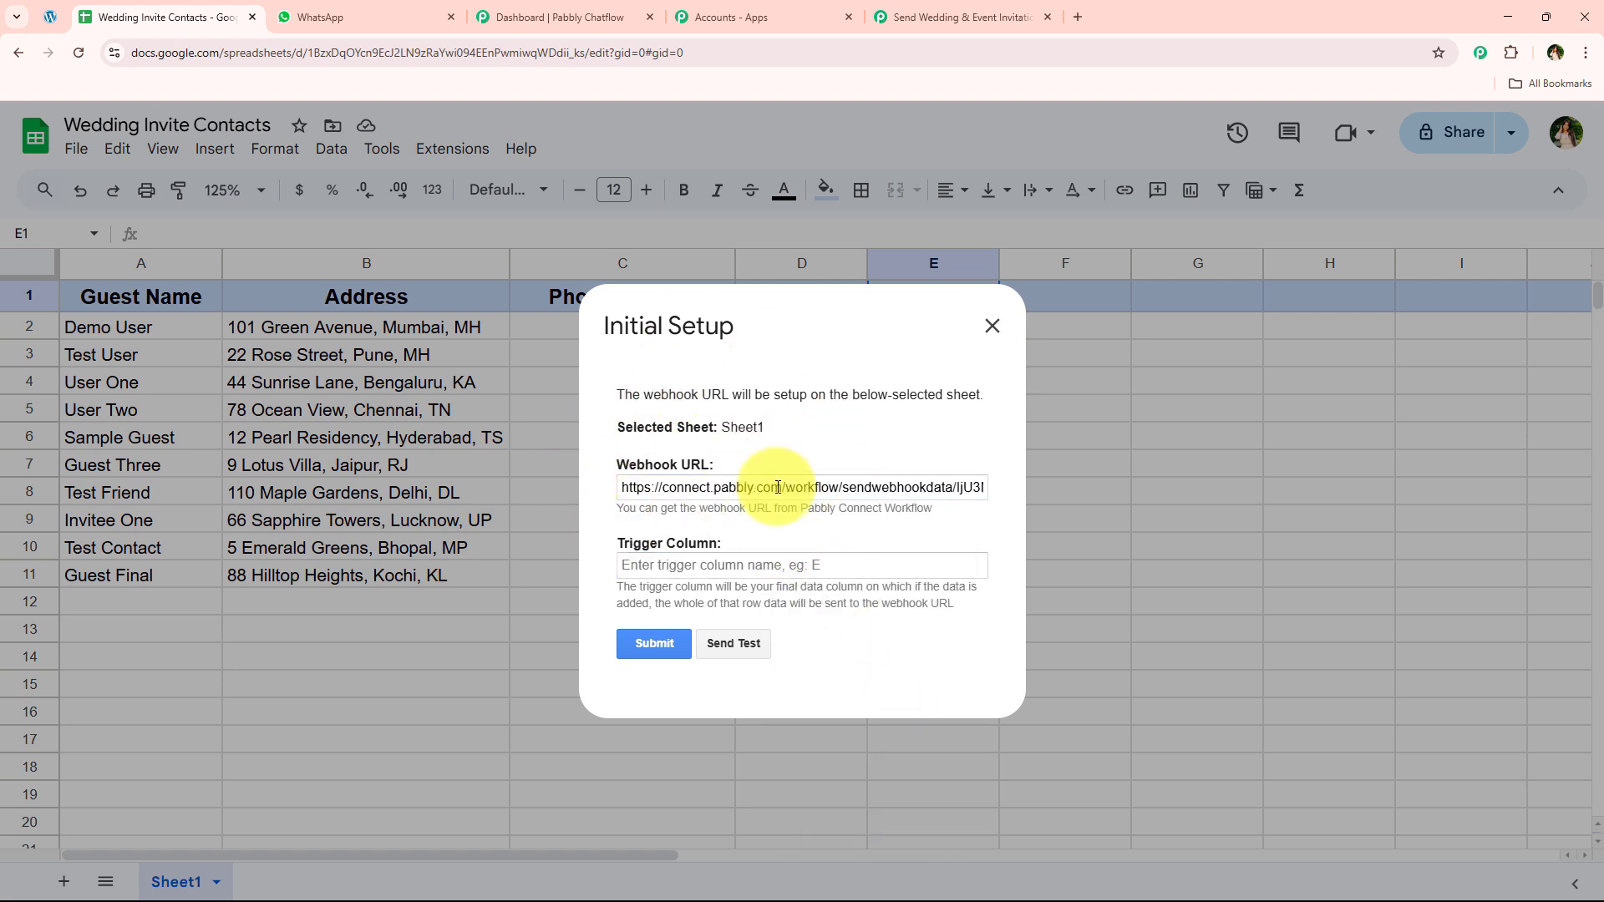
pyautogui.click(777, 563)
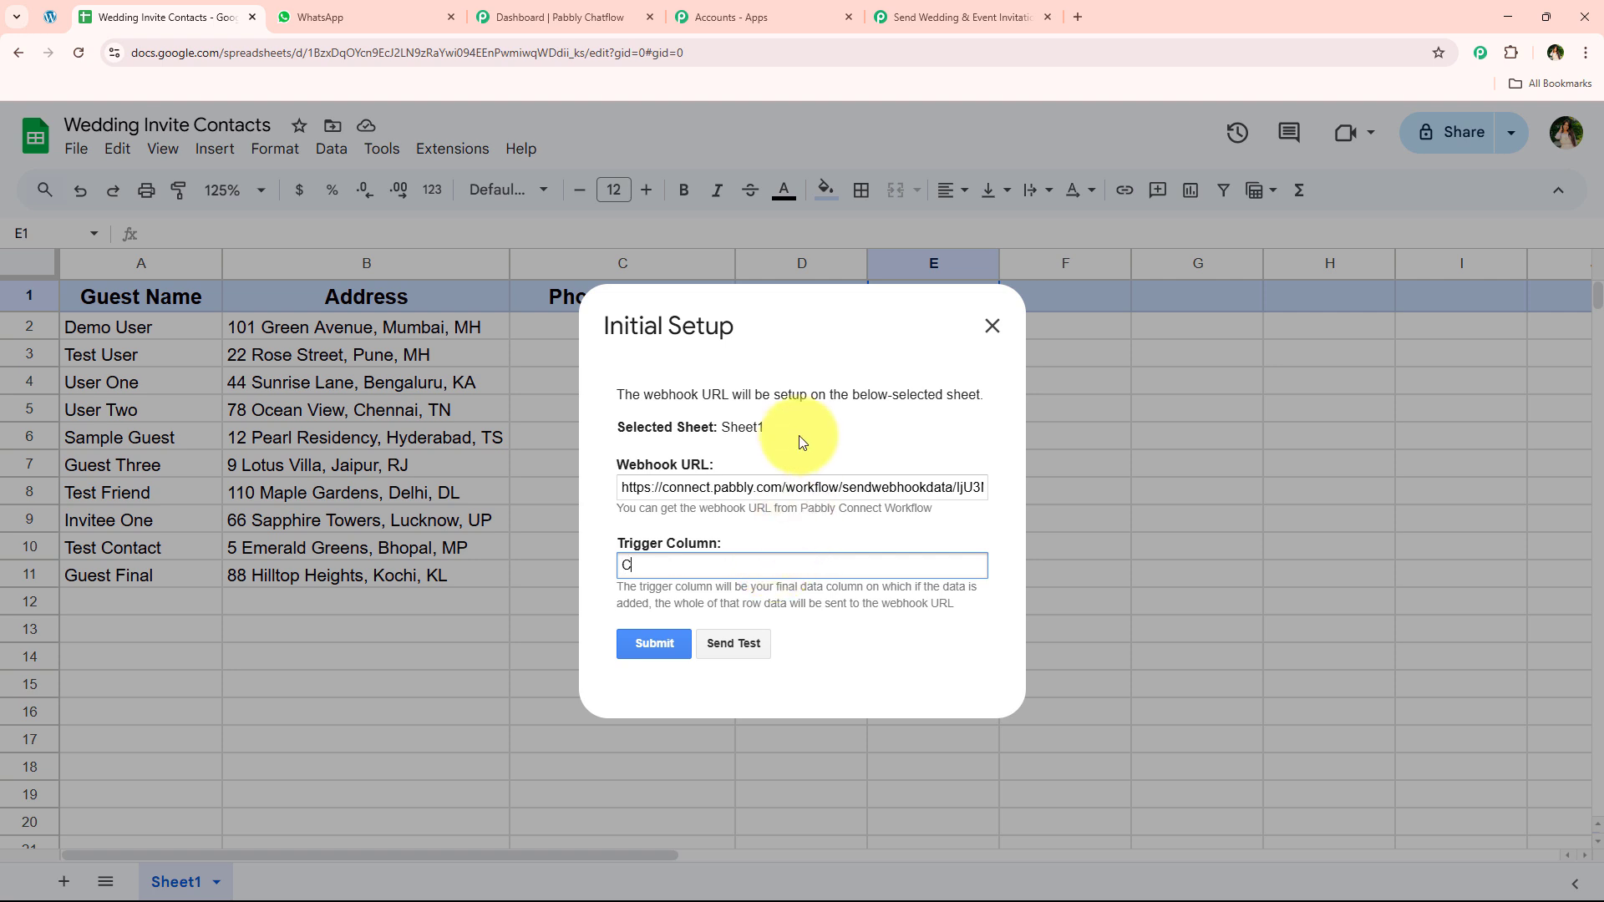
pyautogui.moveTo(616, 586); pyautogui.dragTo(974, 584)
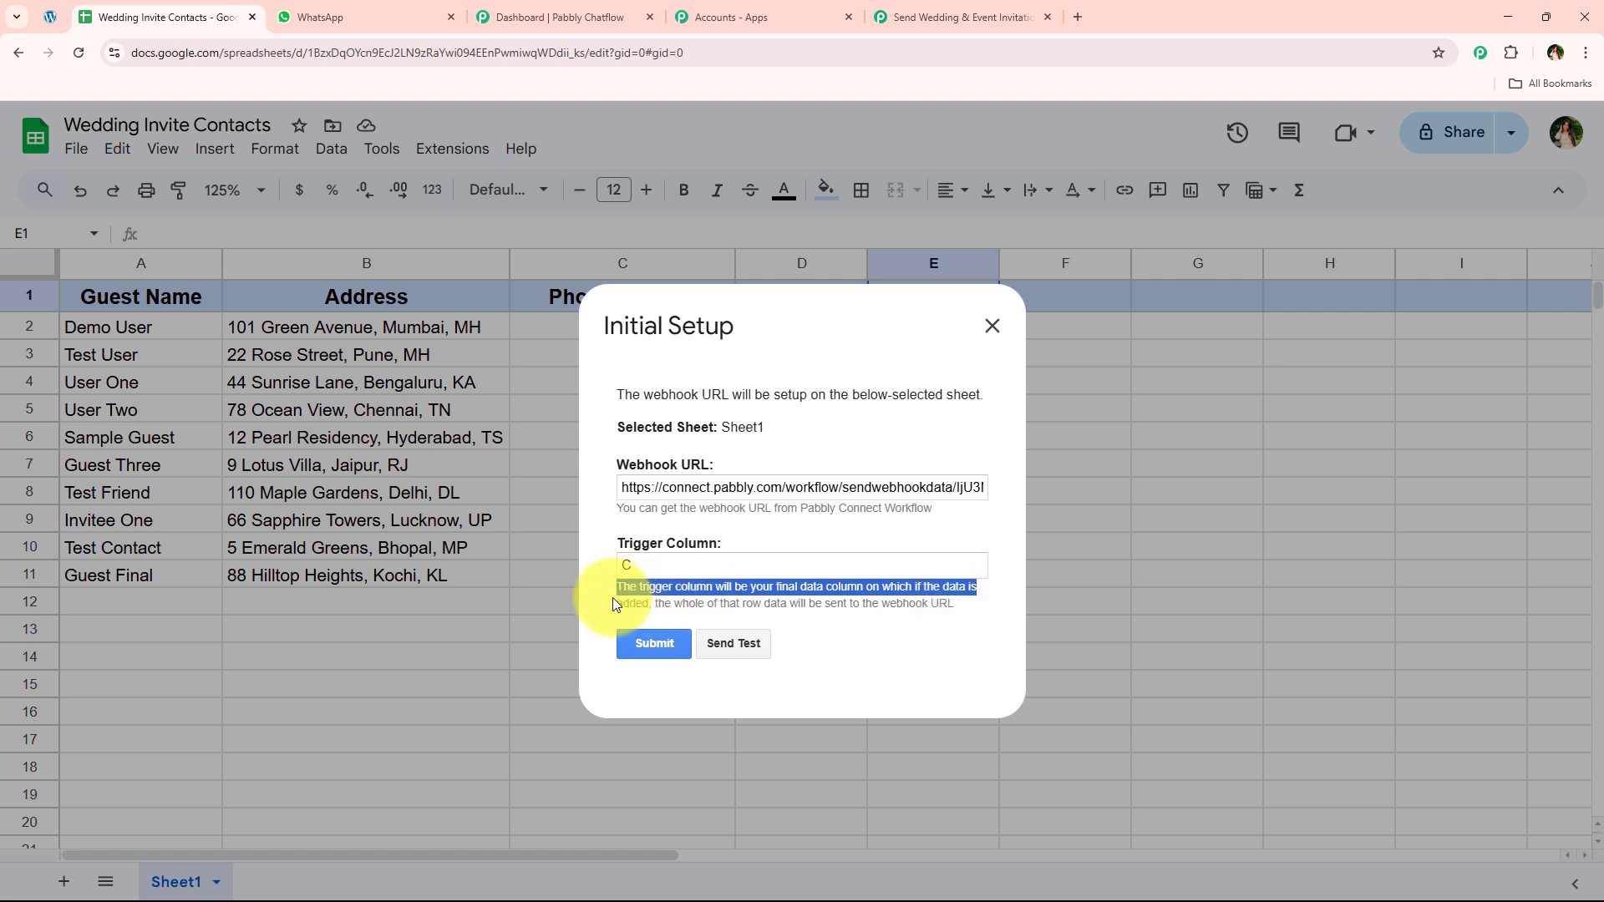
pyautogui.moveTo(615, 600); pyautogui.dragTo(884, 618)
pyautogui.click(967, 608)
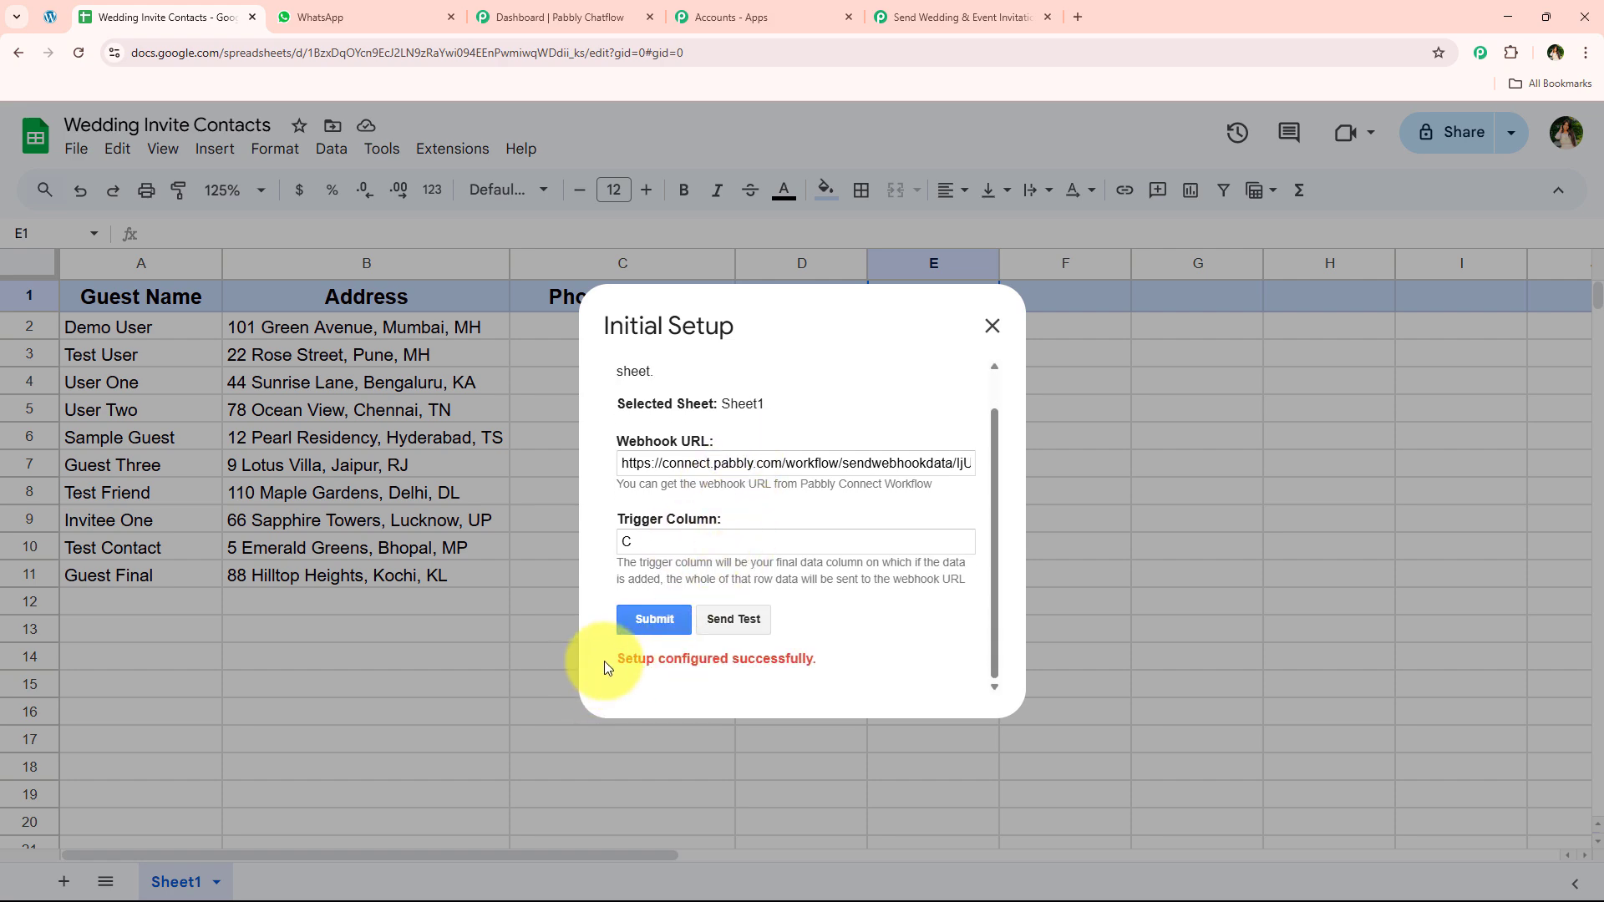
# Step: Check the setup success message and return to the Pabbly workflow tab
pyautogui.moveTo(604, 665); pyautogui.dragTo(842, 665)
pyautogui.click(840, 661)
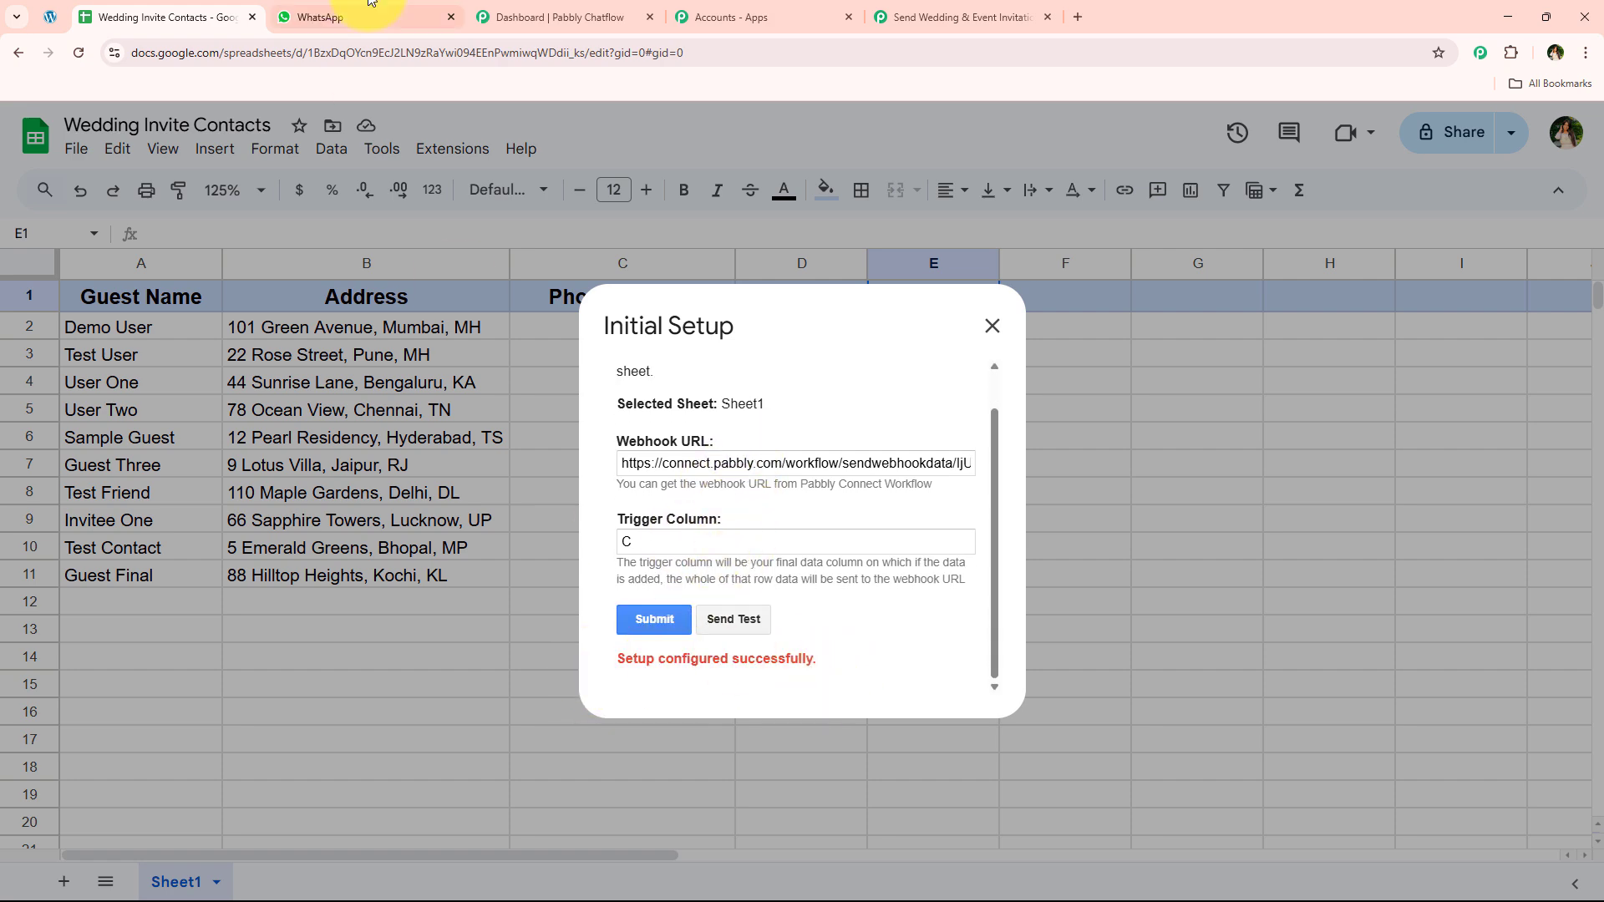
pyautogui.click(902, 7)
pyautogui.scroll(2, 510, 485)
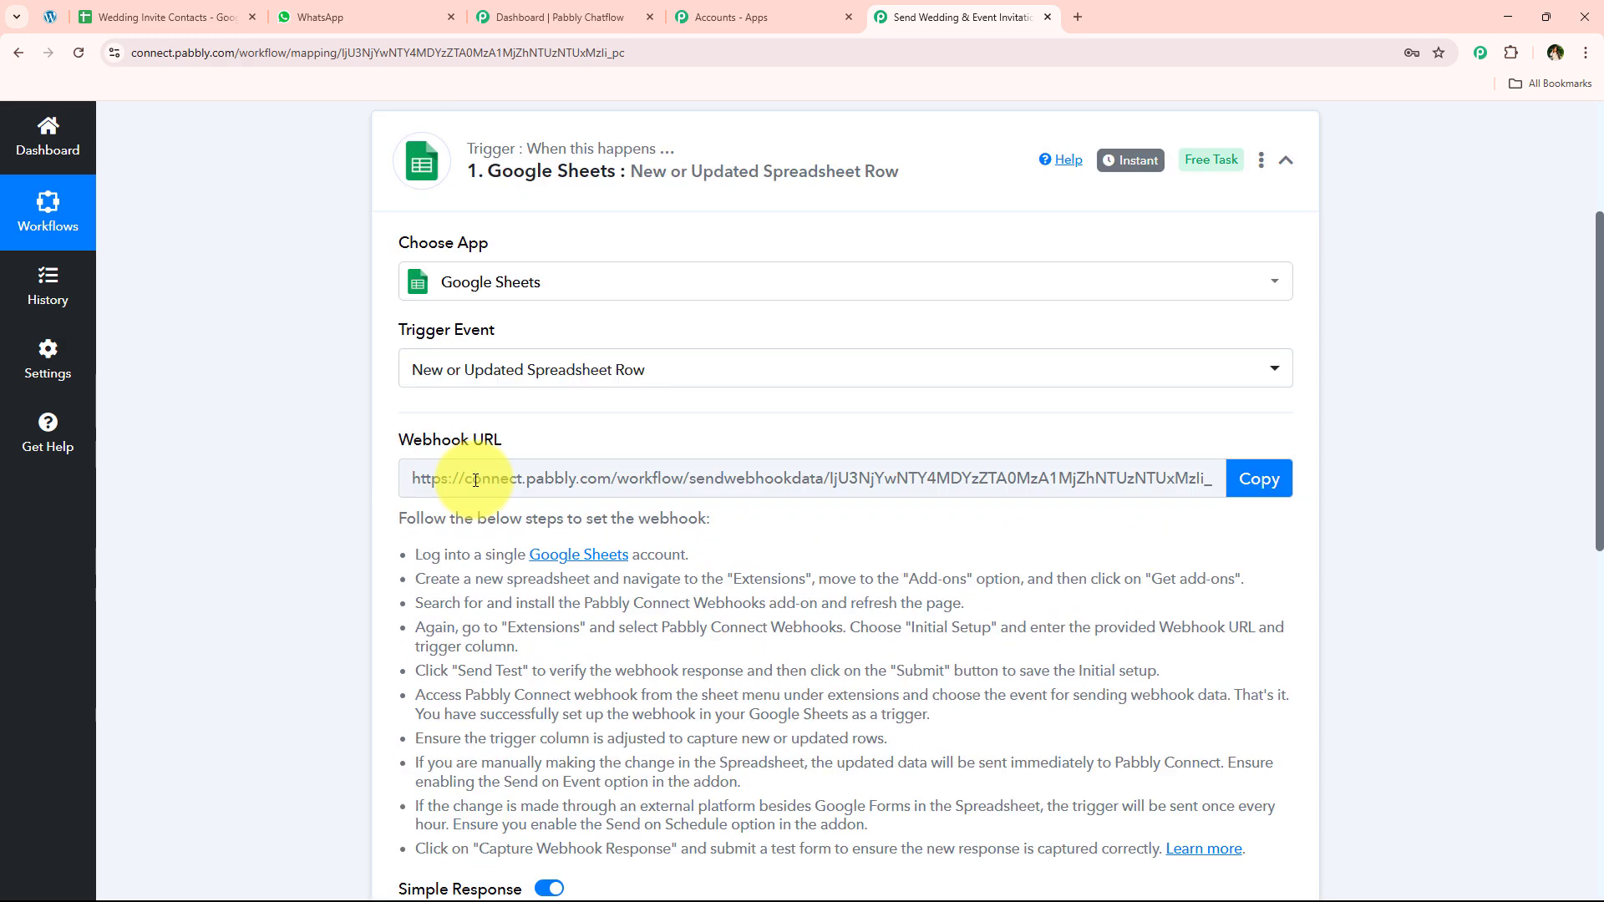
pyautogui.scroll(-8, 329, 364)
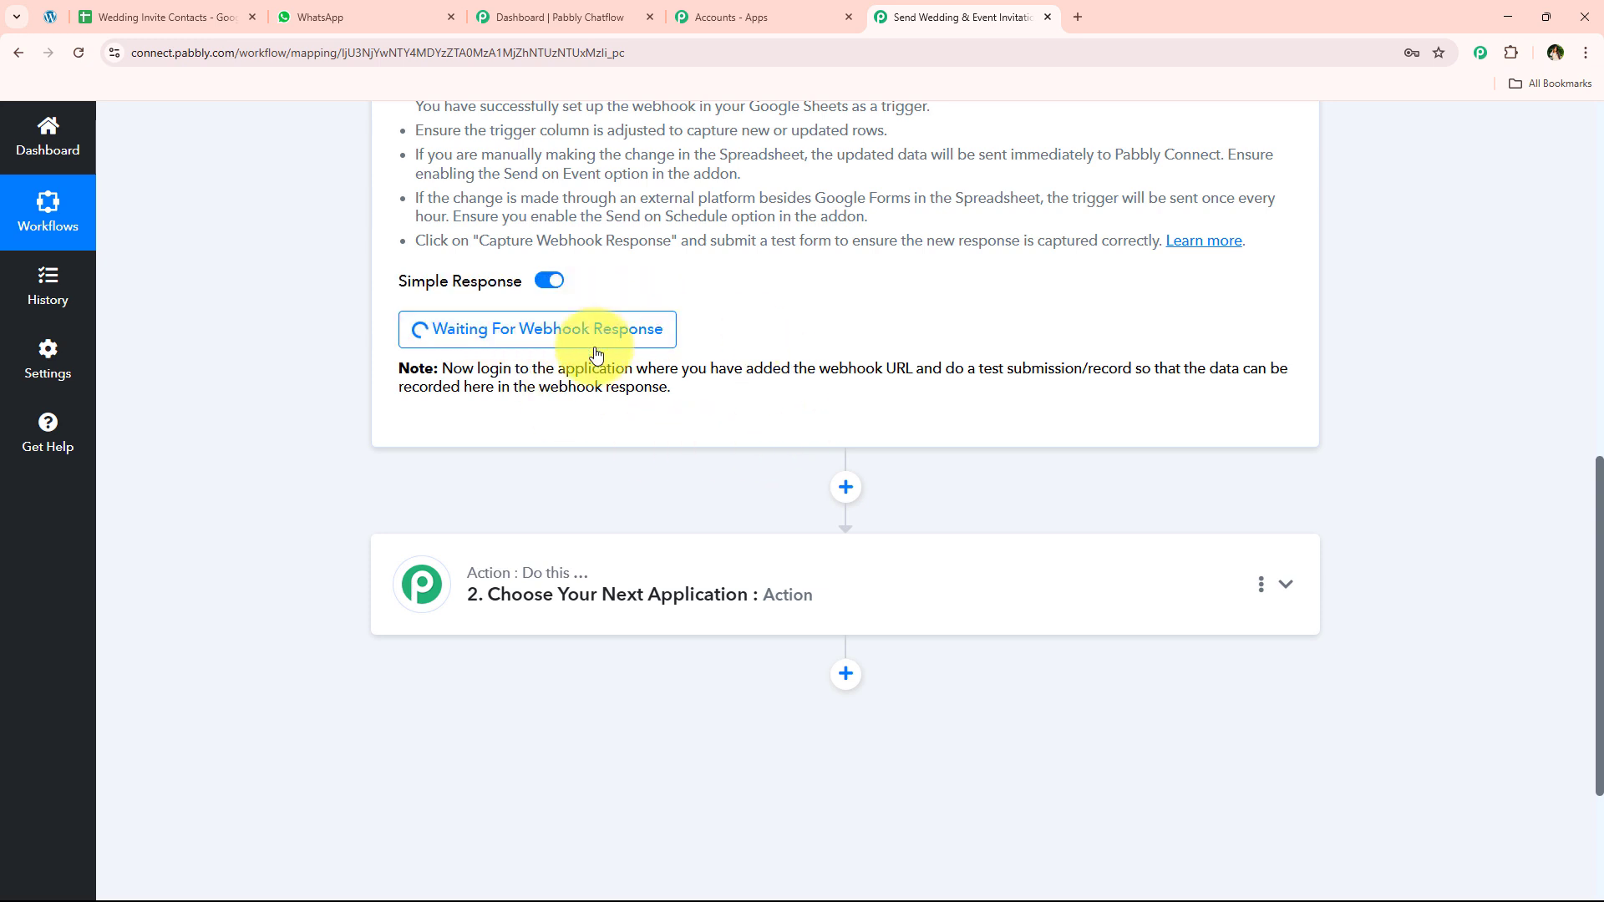
pyautogui.moveTo(944, 369); pyautogui.dragTo(1136, 368)
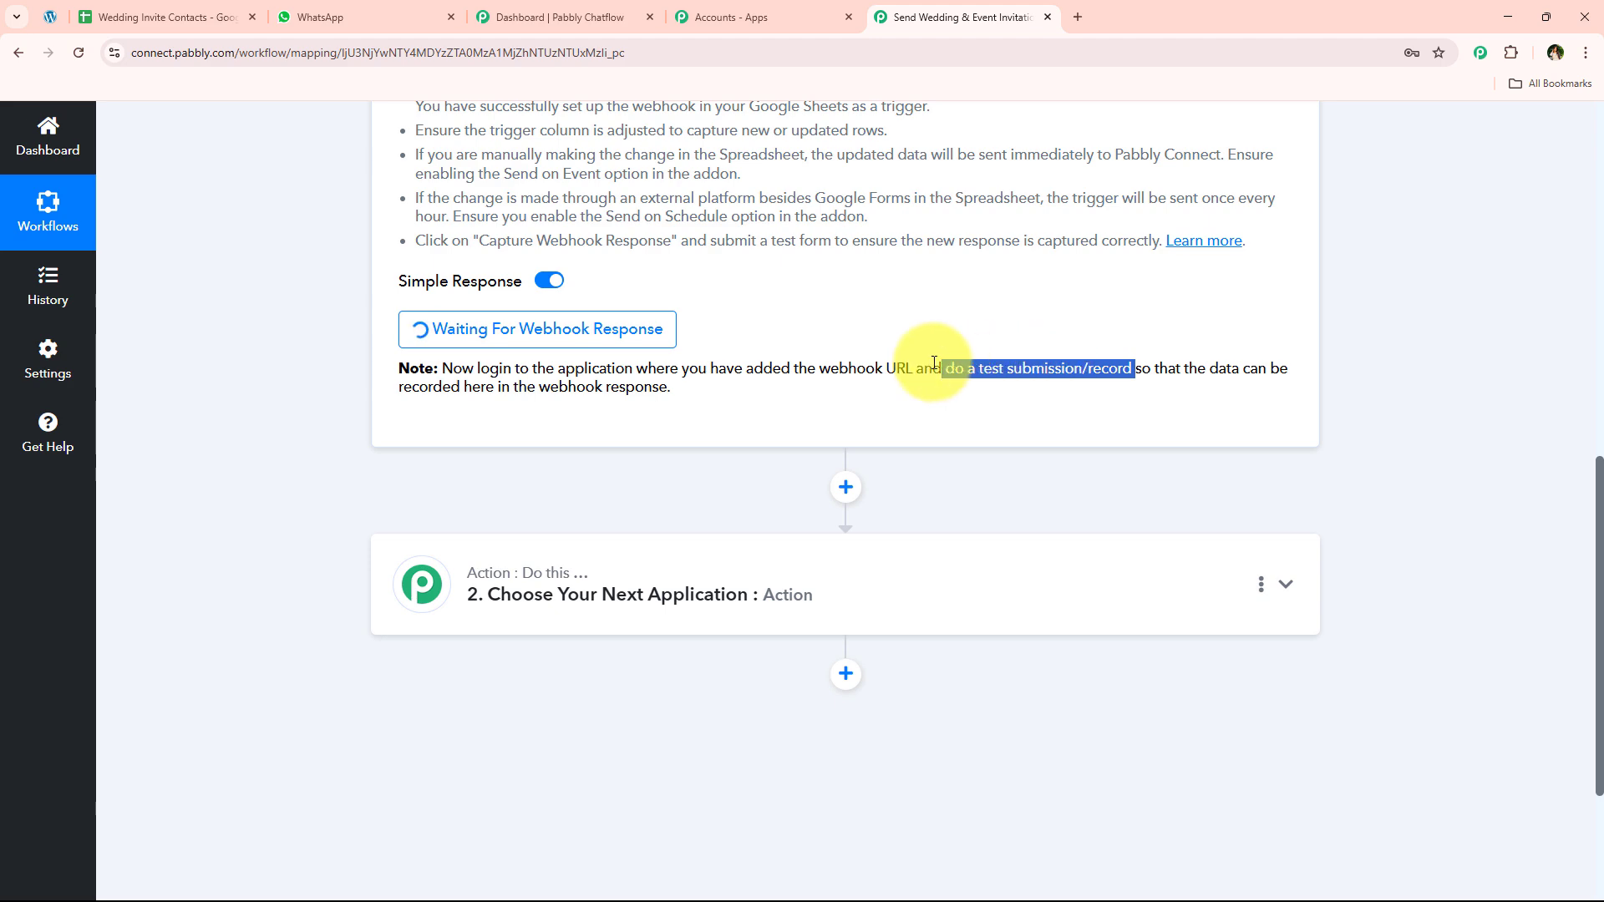
# Step: Send the Demo User row from the Sheets Initial Setup dialog as test data to the Pabbly webhook
pyautogui.click(207, 7)
pyautogui.scroll(1, 844, 459)
pyautogui.scroll(-1, 754, 618)
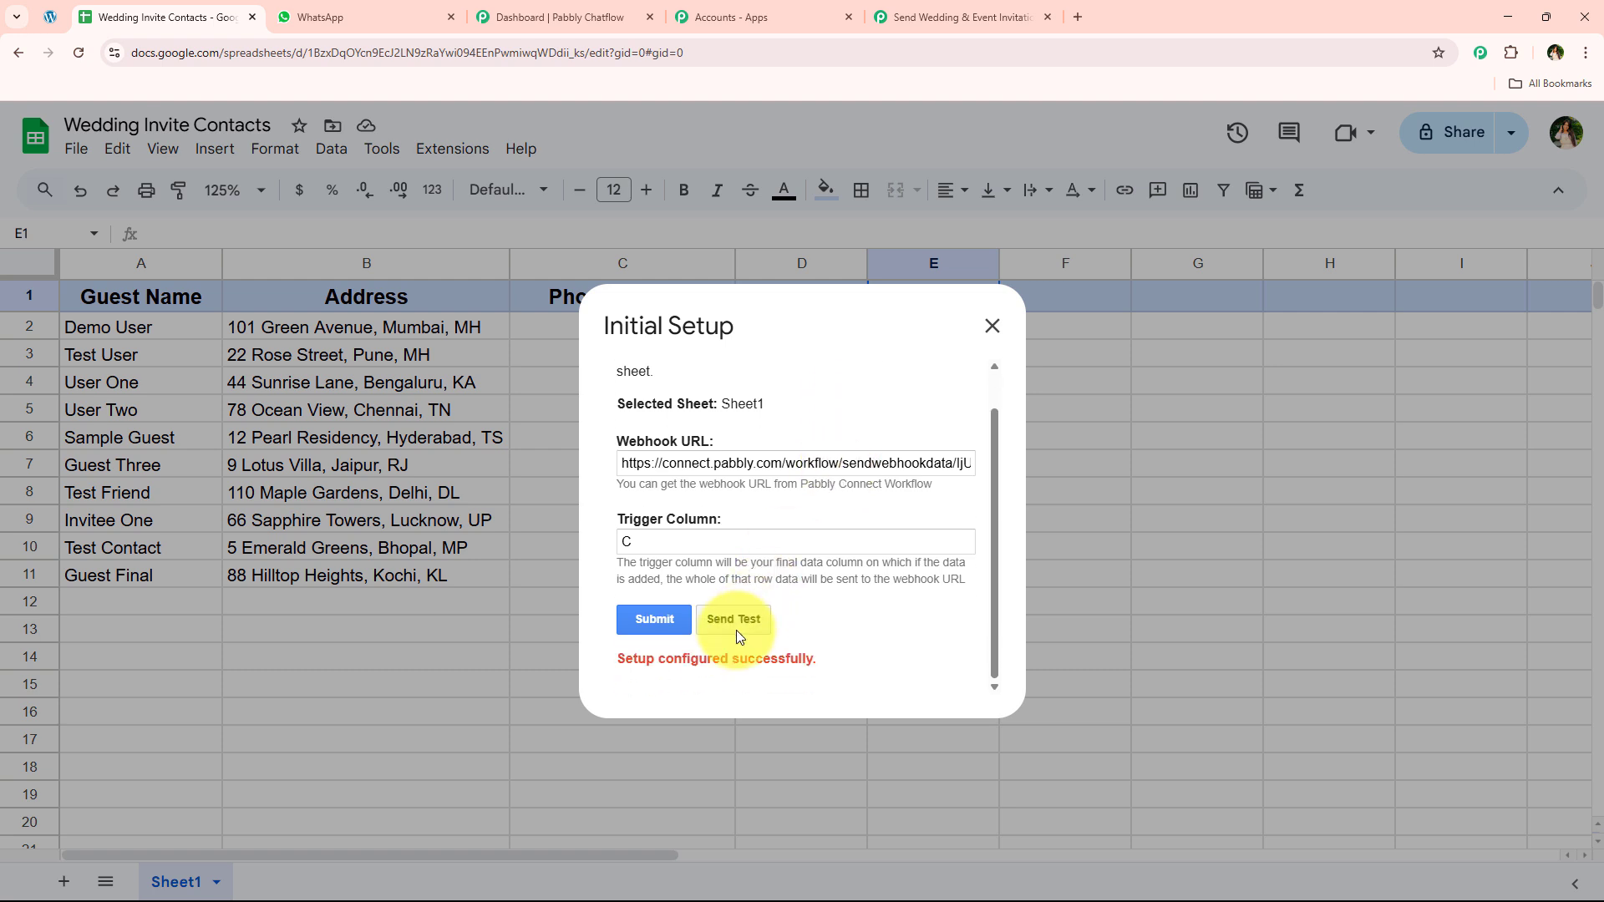
pyautogui.click(737, 633)
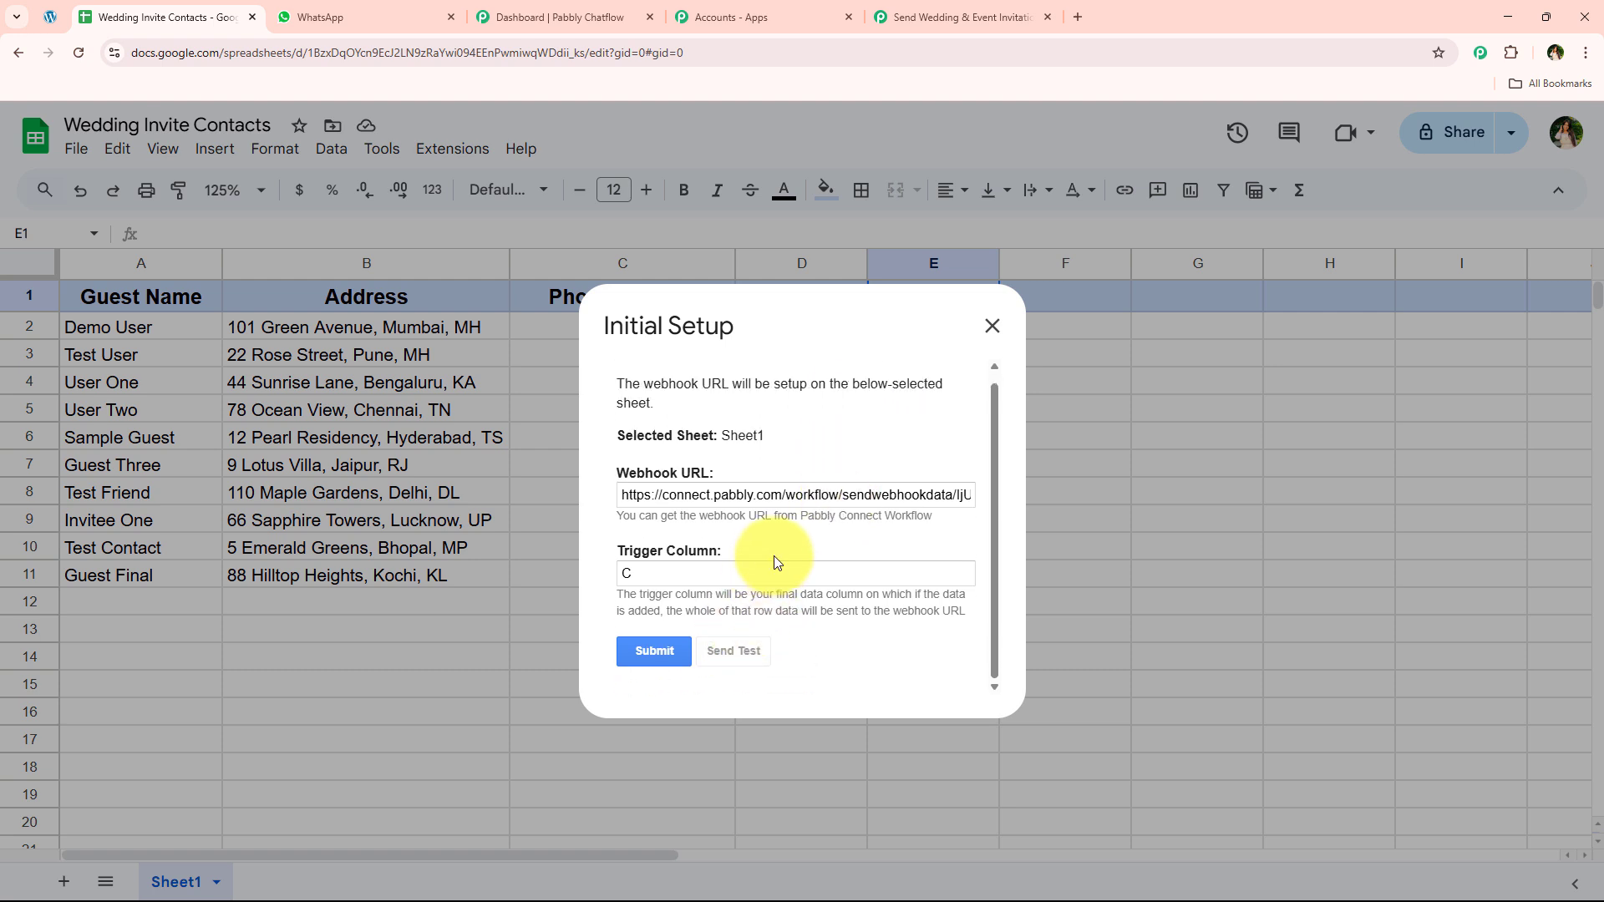
pyautogui.scroll(-1, 774, 555)
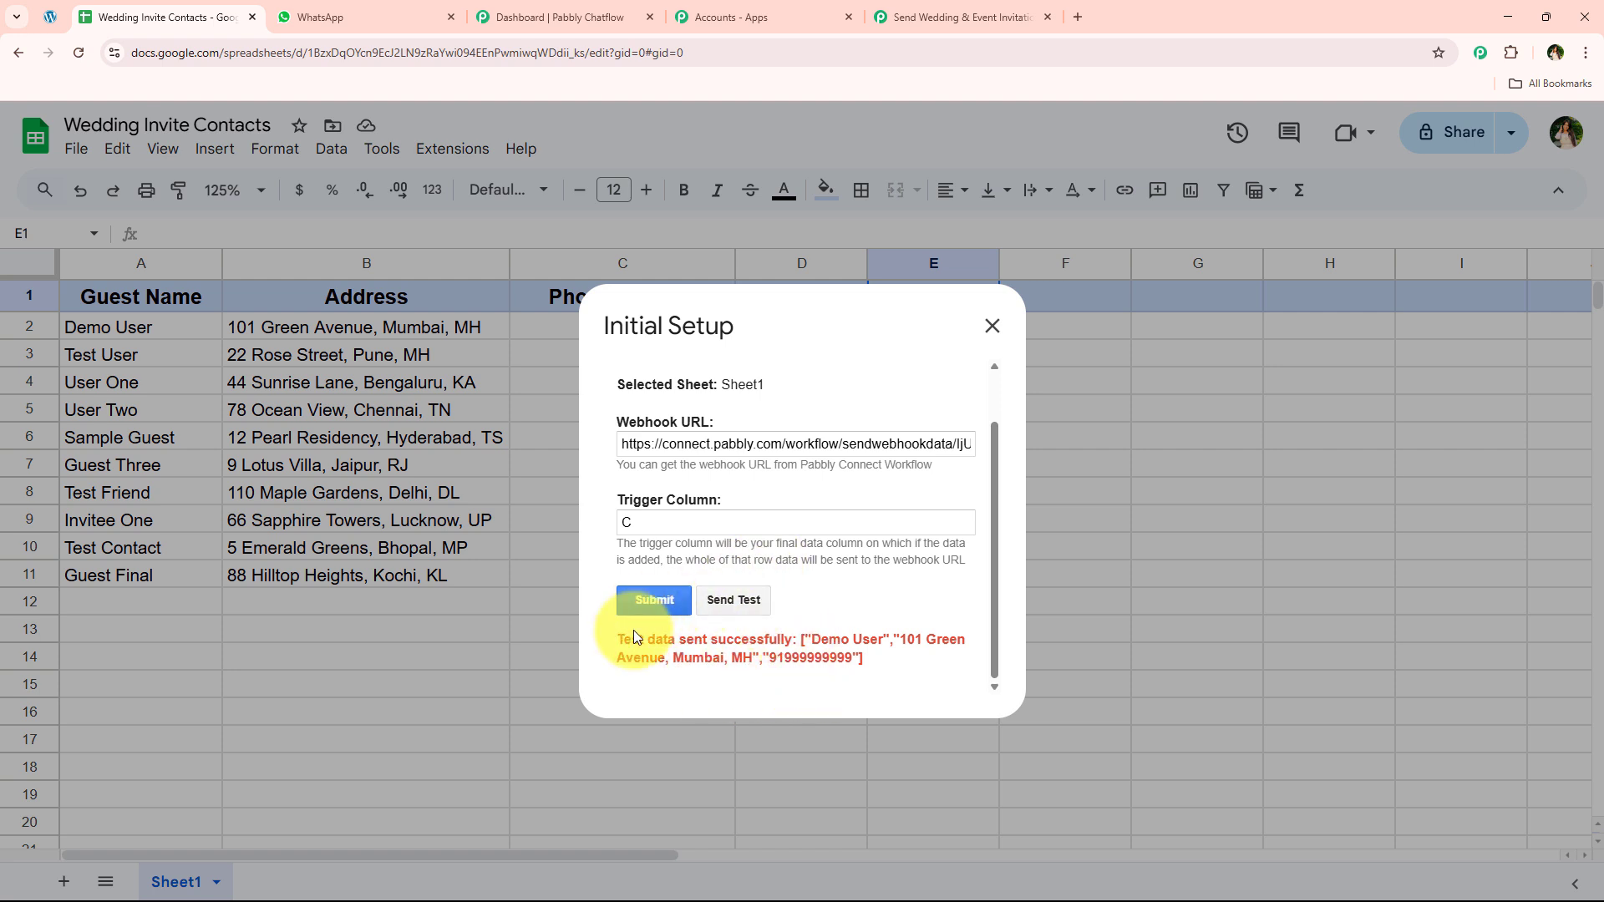
pyautogui.moveTo(619, 640); pyautogui.dragTo(919, 663)
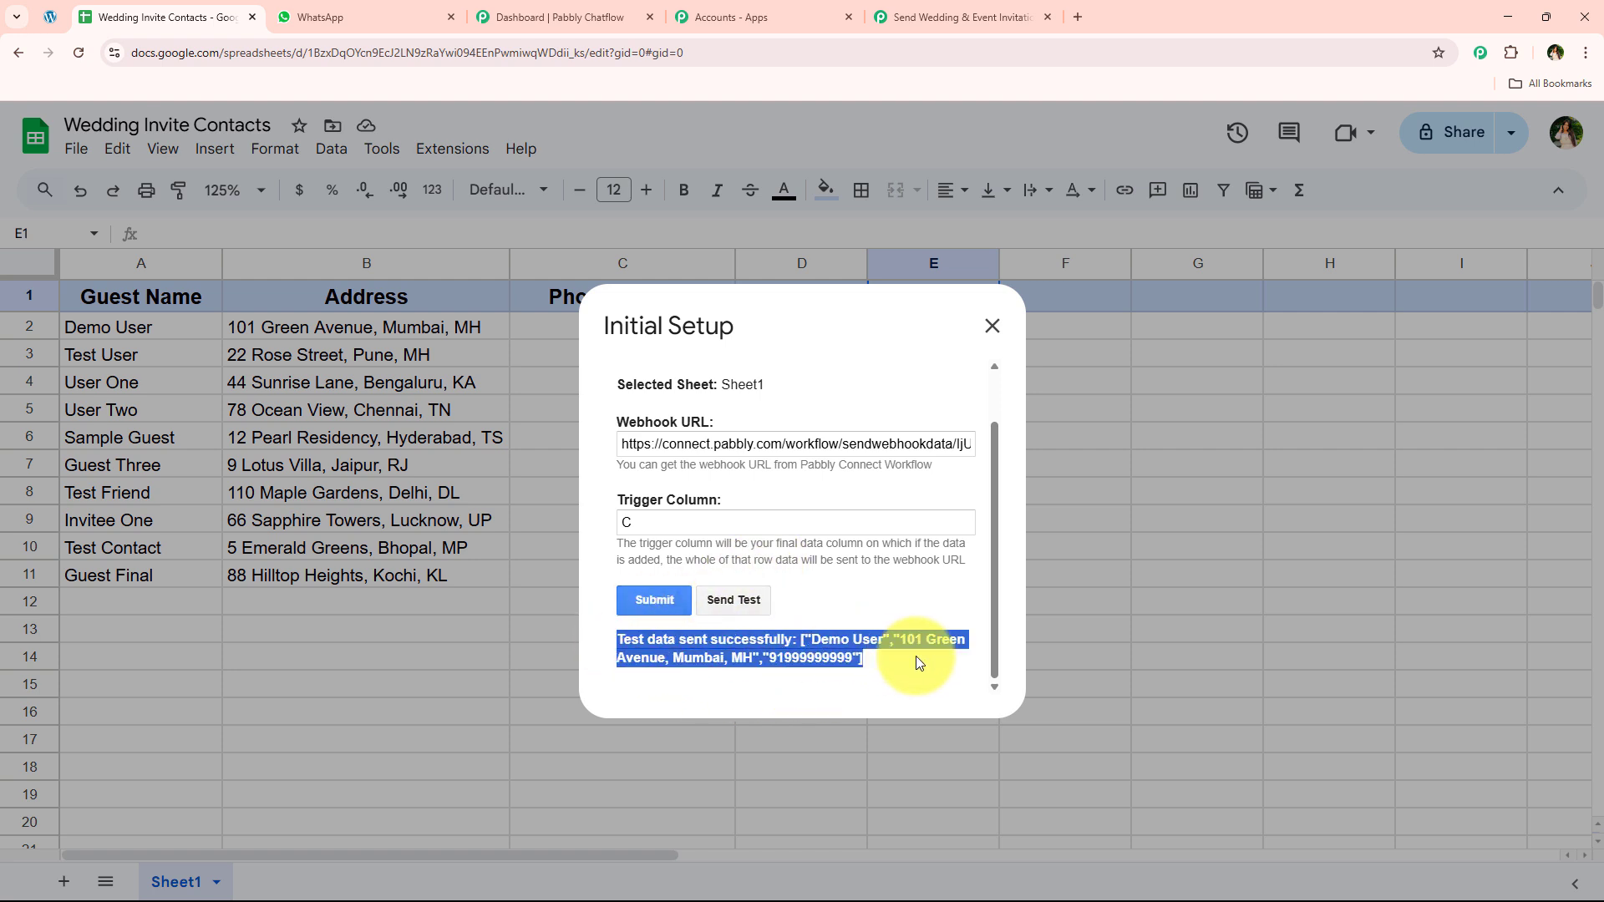
pyautogui.click(916, 657)
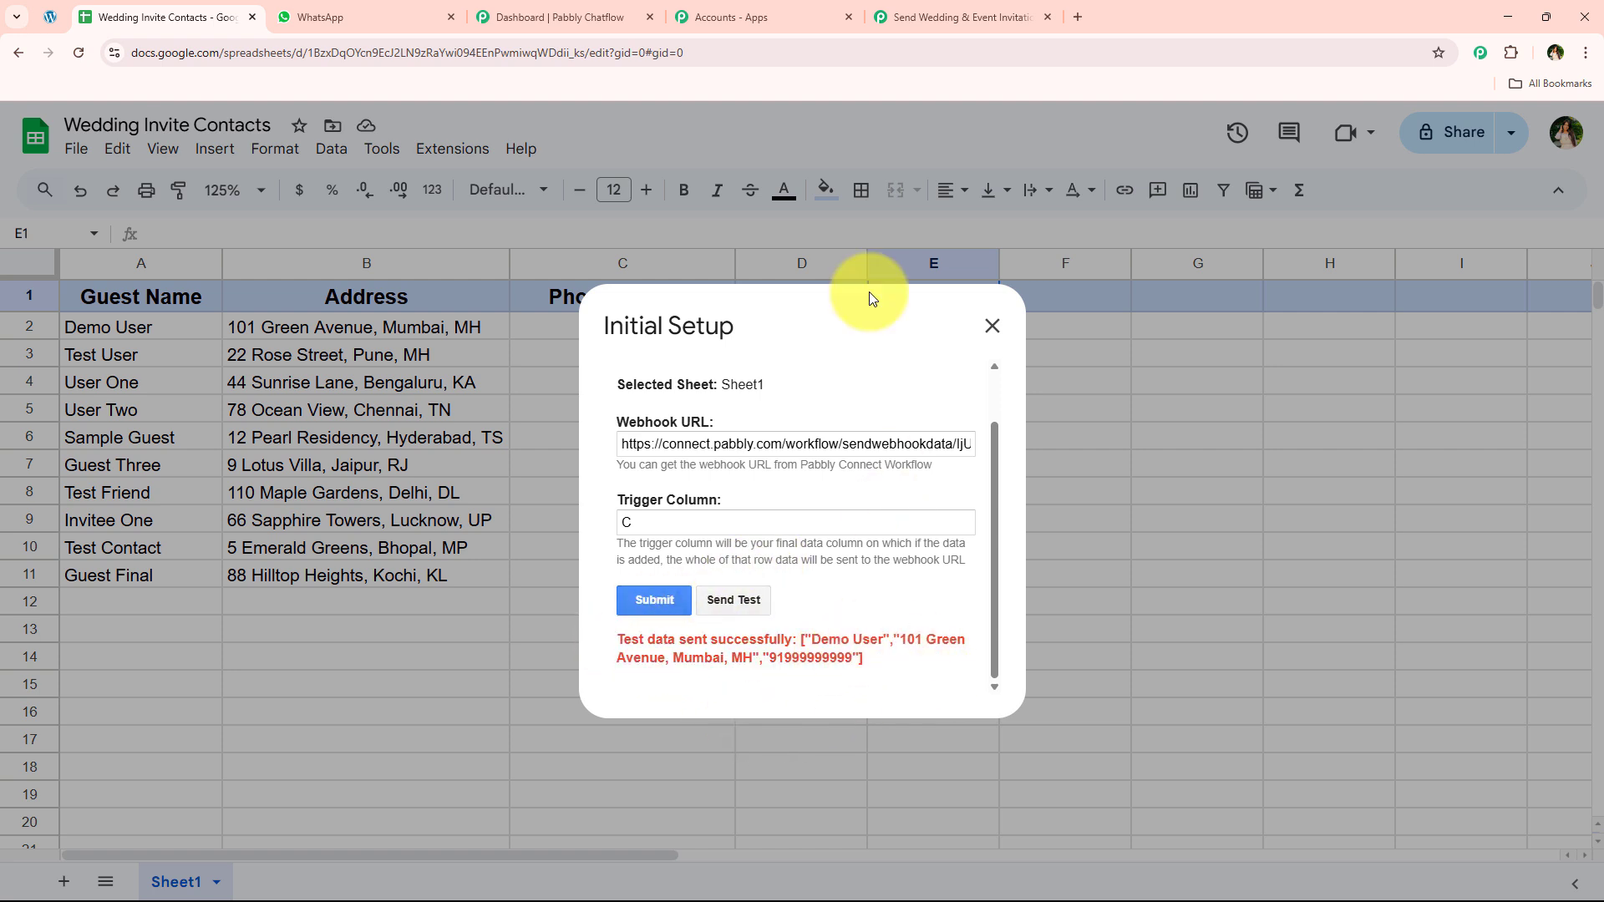
pyautogui.click(939, 8)
pyautogui.scroll(-4, 426, 343)
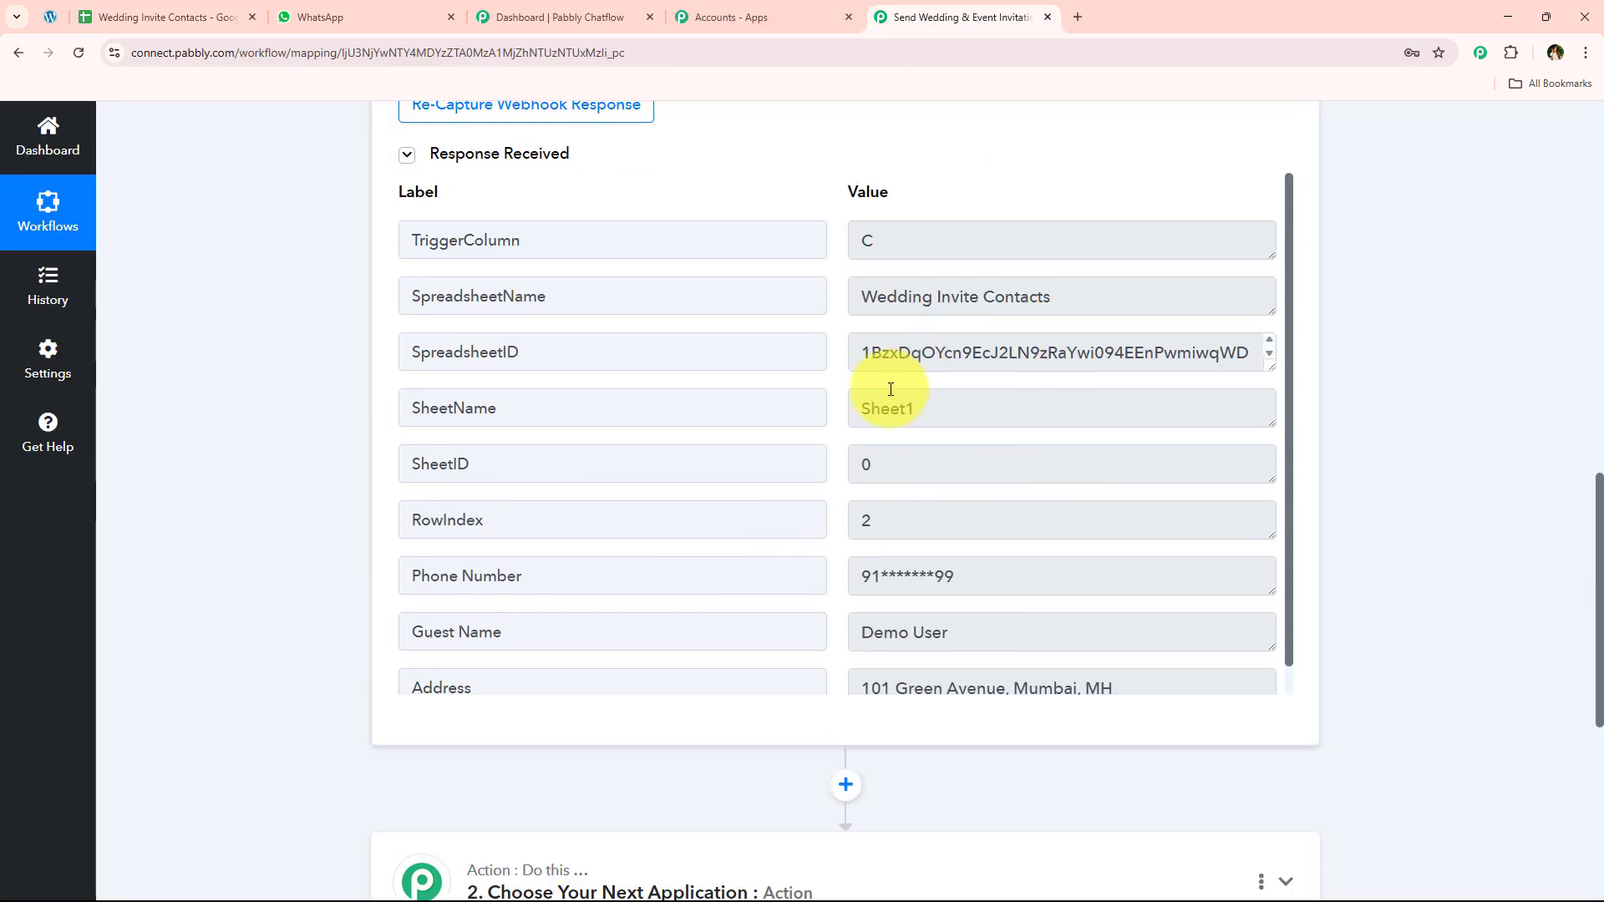
# Step: Review the captured Guest Name and Address values in the Response Received section
pyautogui.scroll(-3, 878, 514)
pyautogui.click(1207, 401)
pyautogui.hotkey('shift', 'Tab')
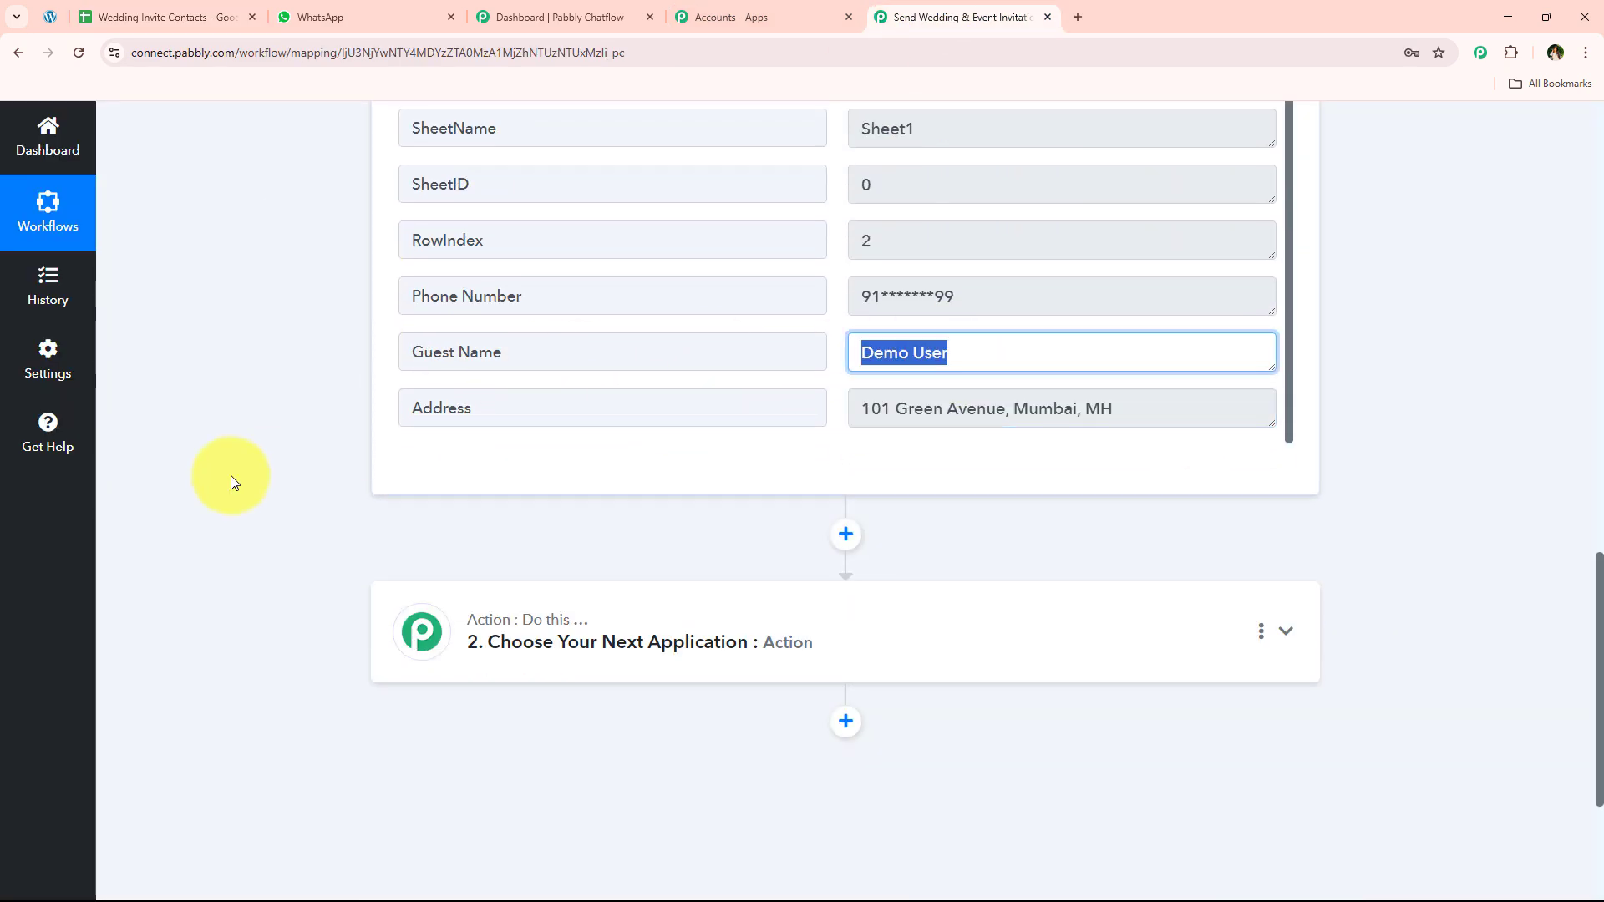
pyautogui.scroll(3, 966, 508)
pyautogui.hotkey('shift', 'Tab')
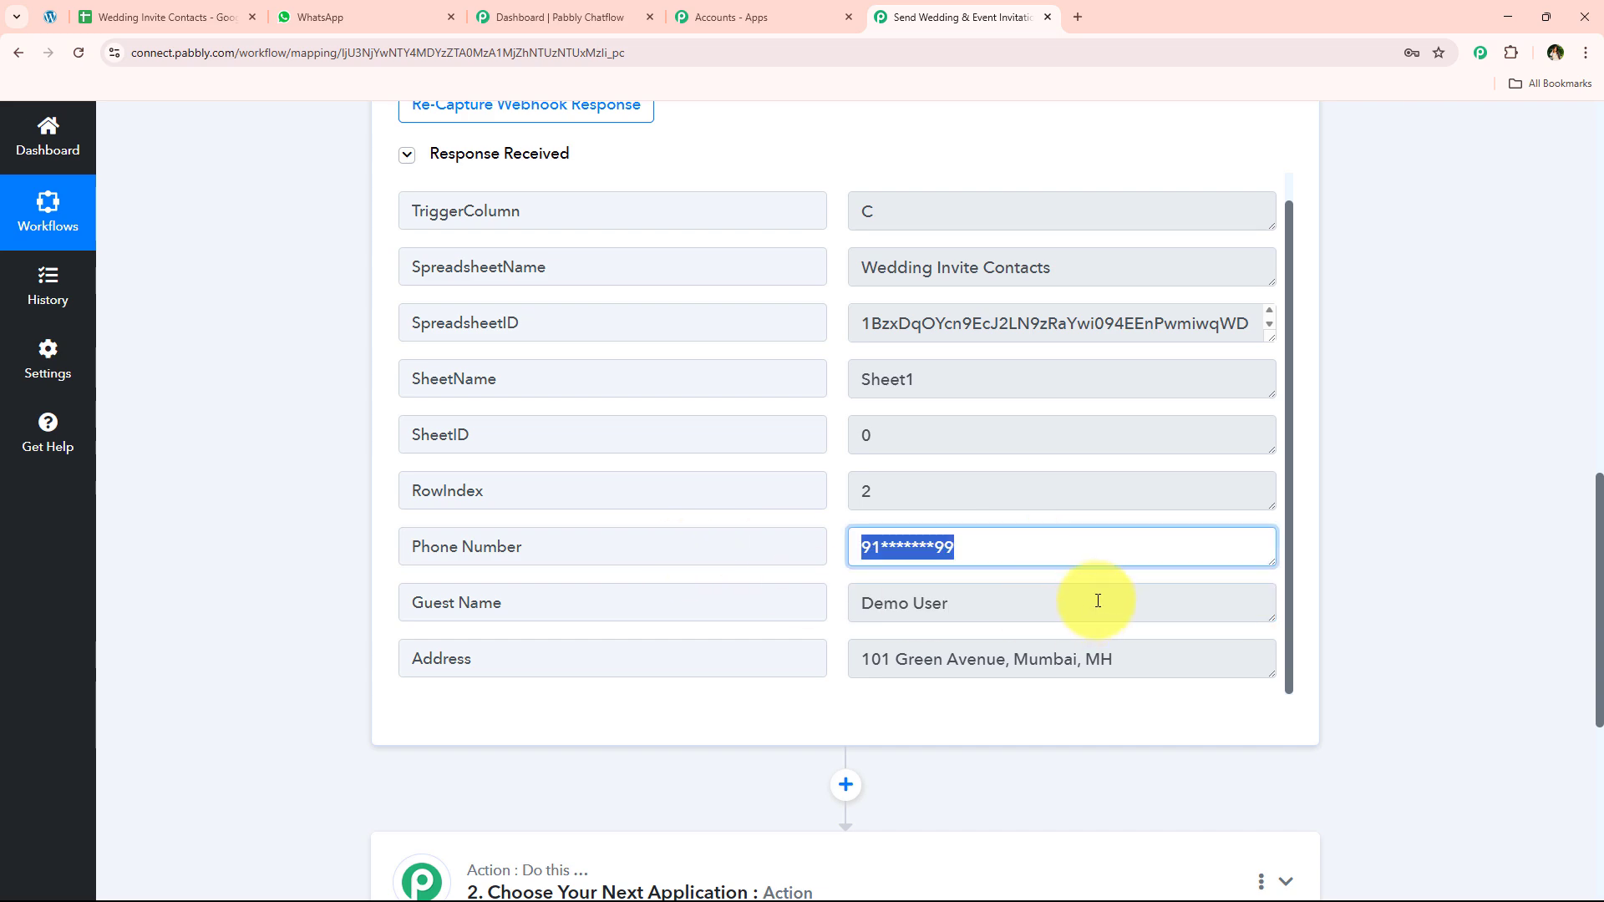
pyautogui.press('Tab')
pyautogui.press('Tab')
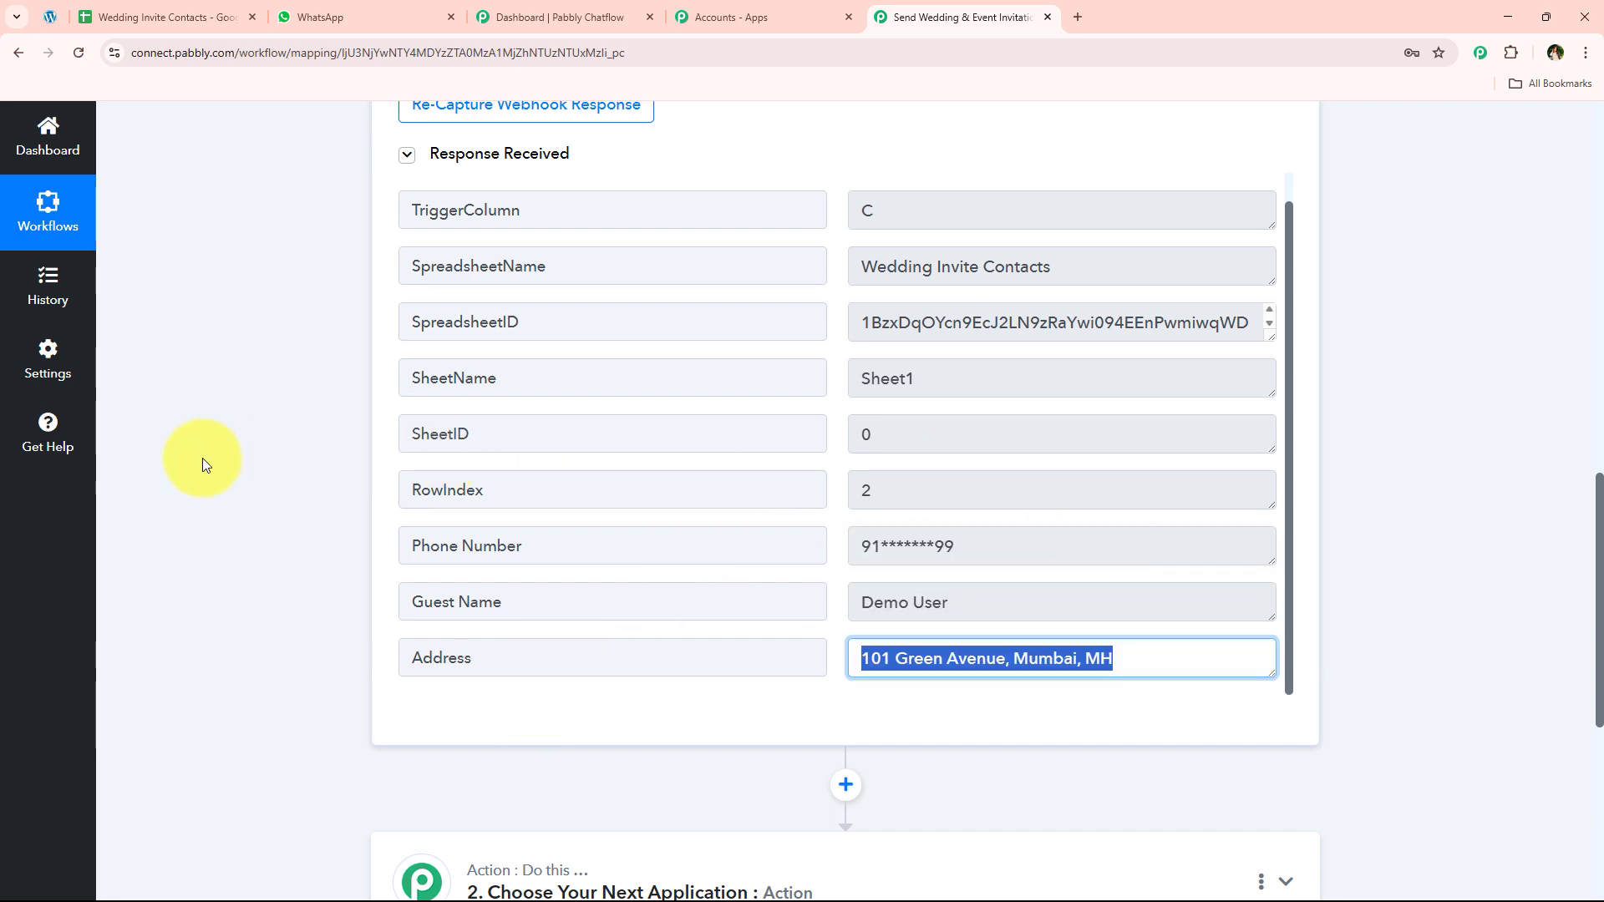
pyautogui.click(208, 459)
# Step: Collapse the Google Sheets trigger step and return to the Wedding Invite Contacts spreadsheet
pyautogui.scroll(10, 313, 326)
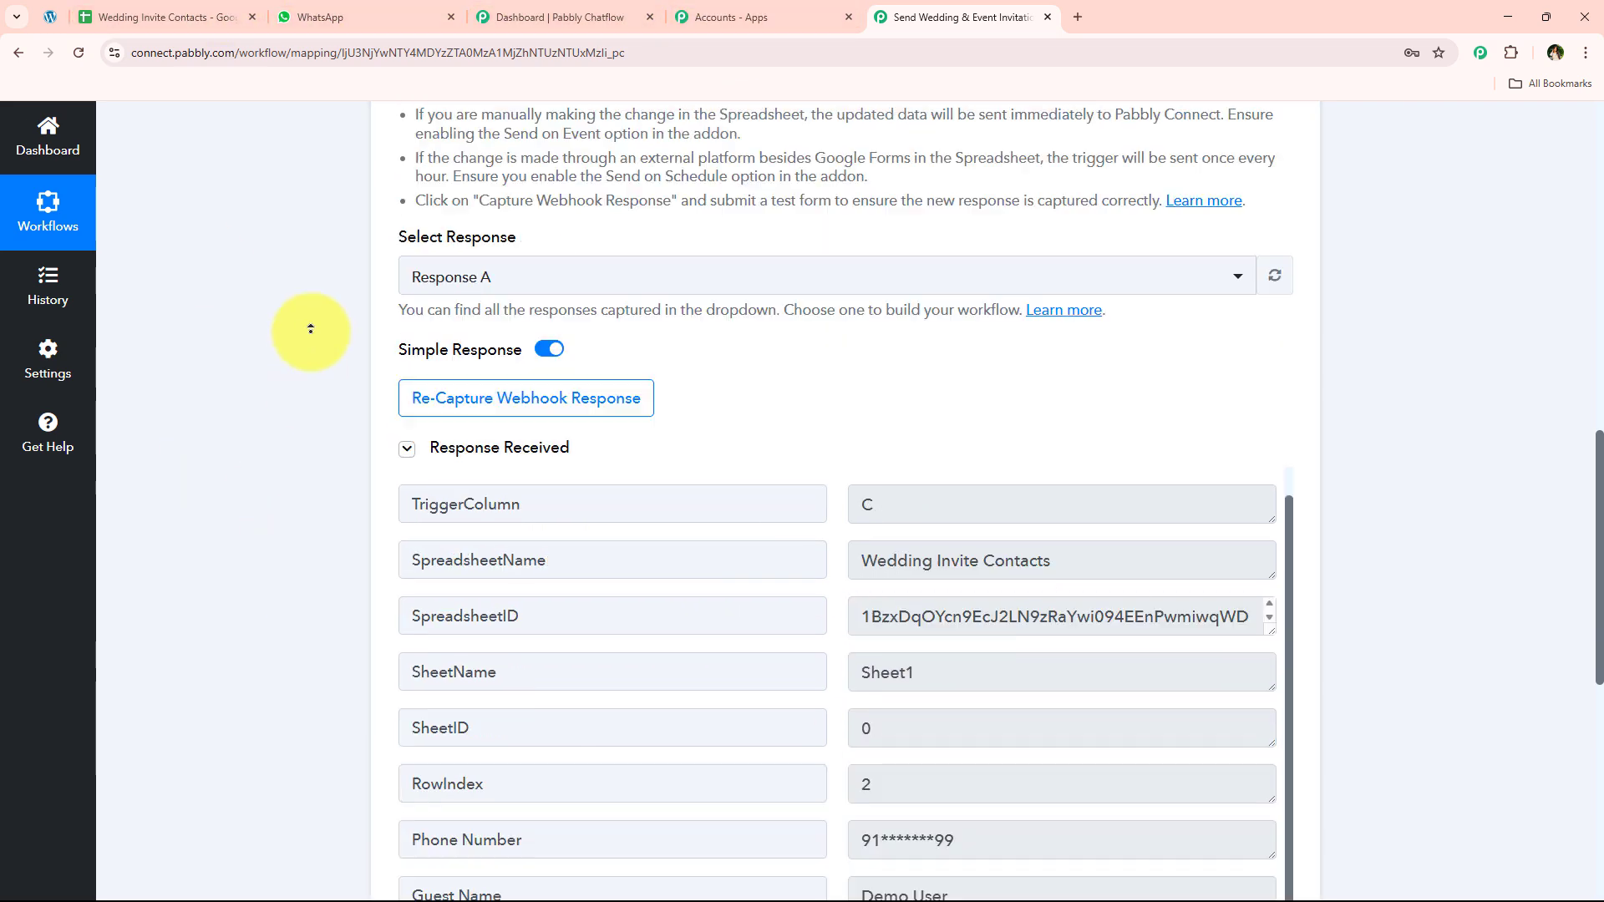
pyautogui.click(777, 401)
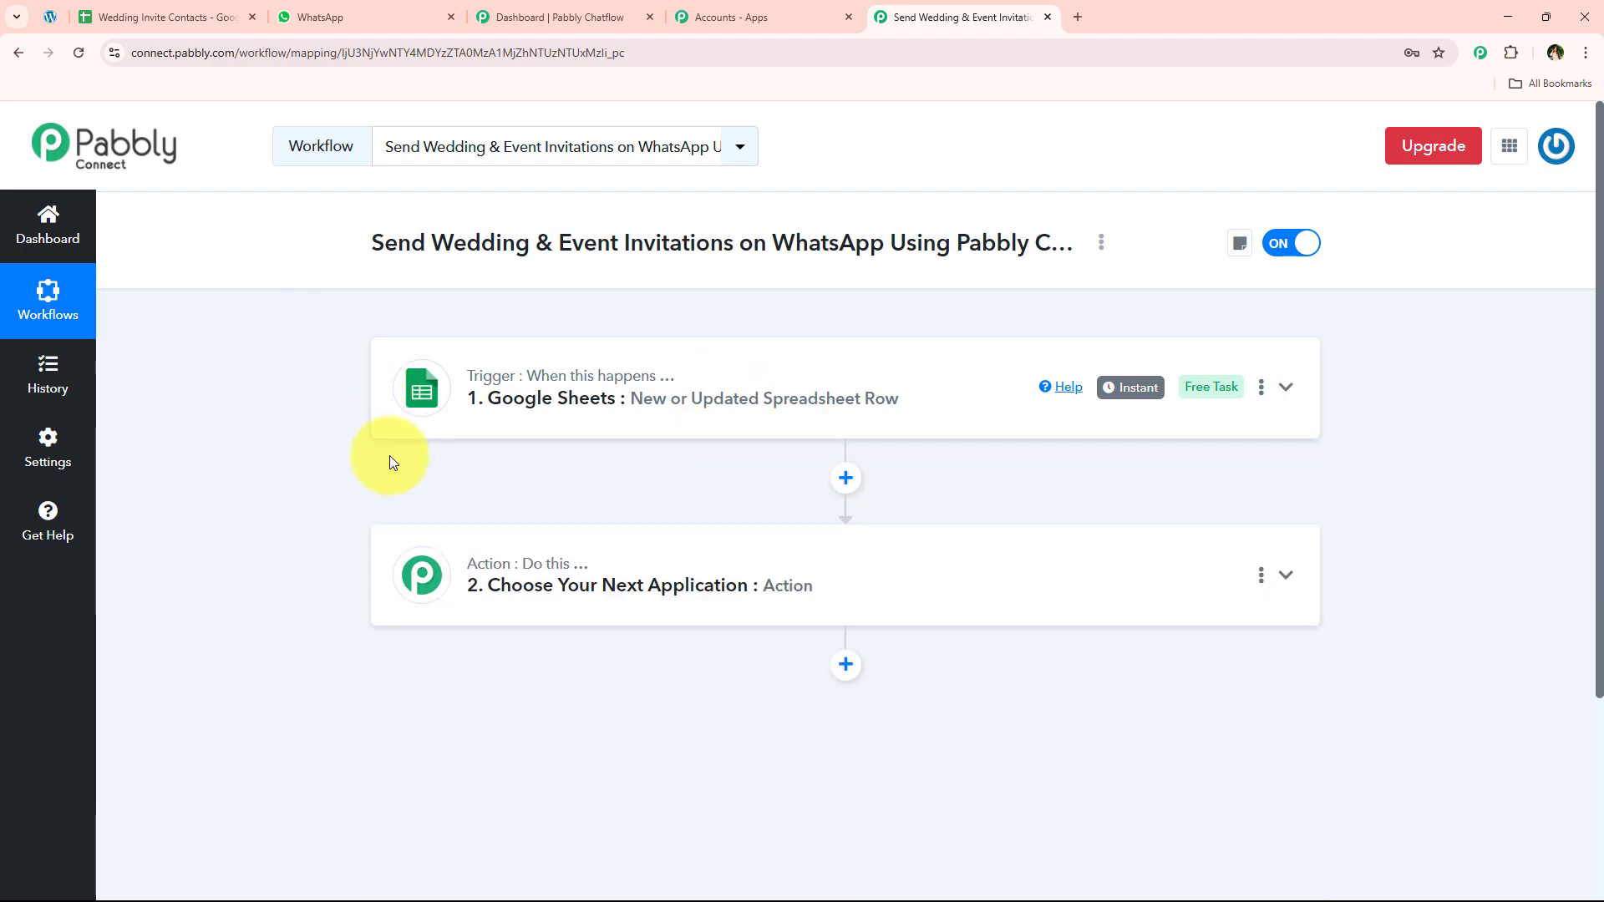
pyautogui.click(263, 13)
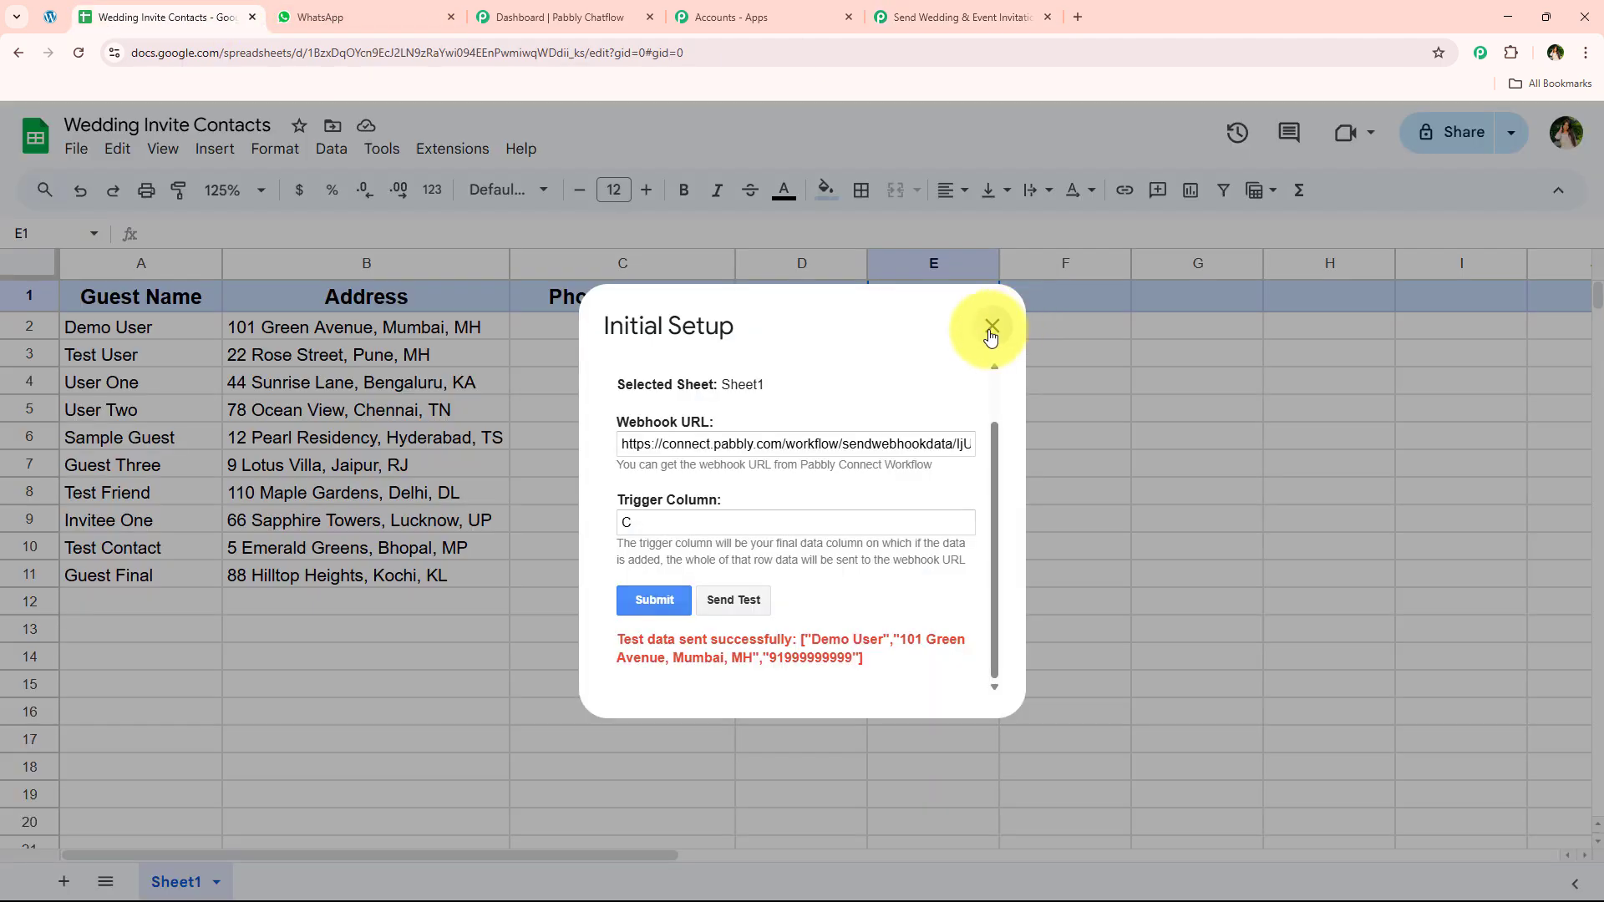
# Step: Close Initial Setup and enable Extensions > Pabbly Connect Webhooks > Send On Event, selecting cell C12
pyautogui.click(992, 329)
pyautogui.click(431, 147)
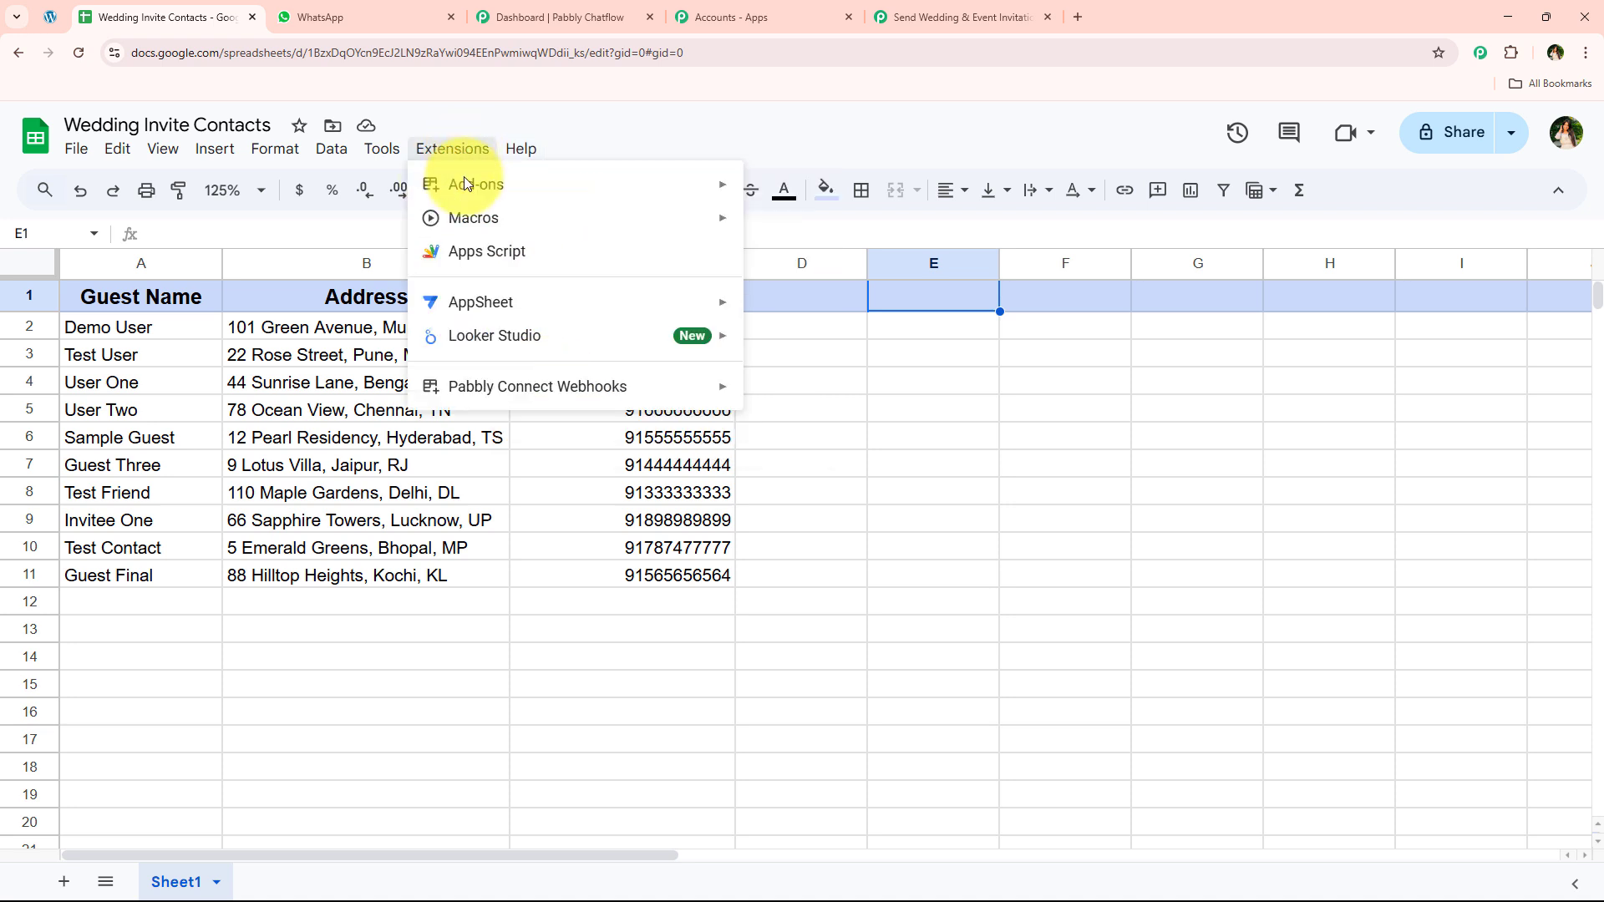
pyautogui.moveTo(581, 386)
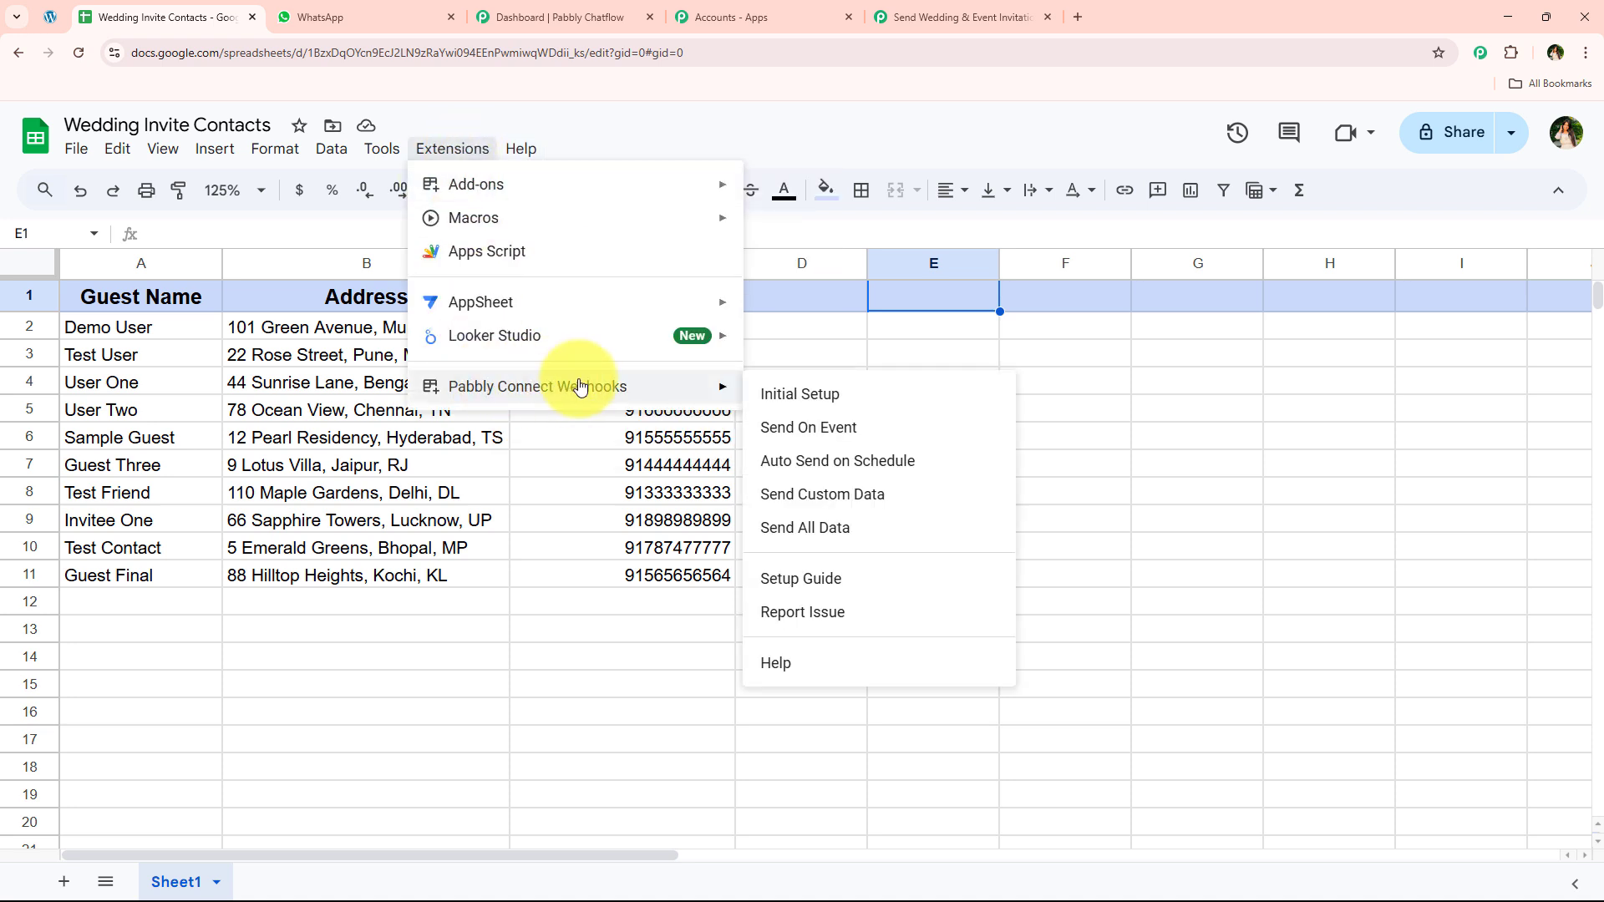
pyautogui.click(948, 440)
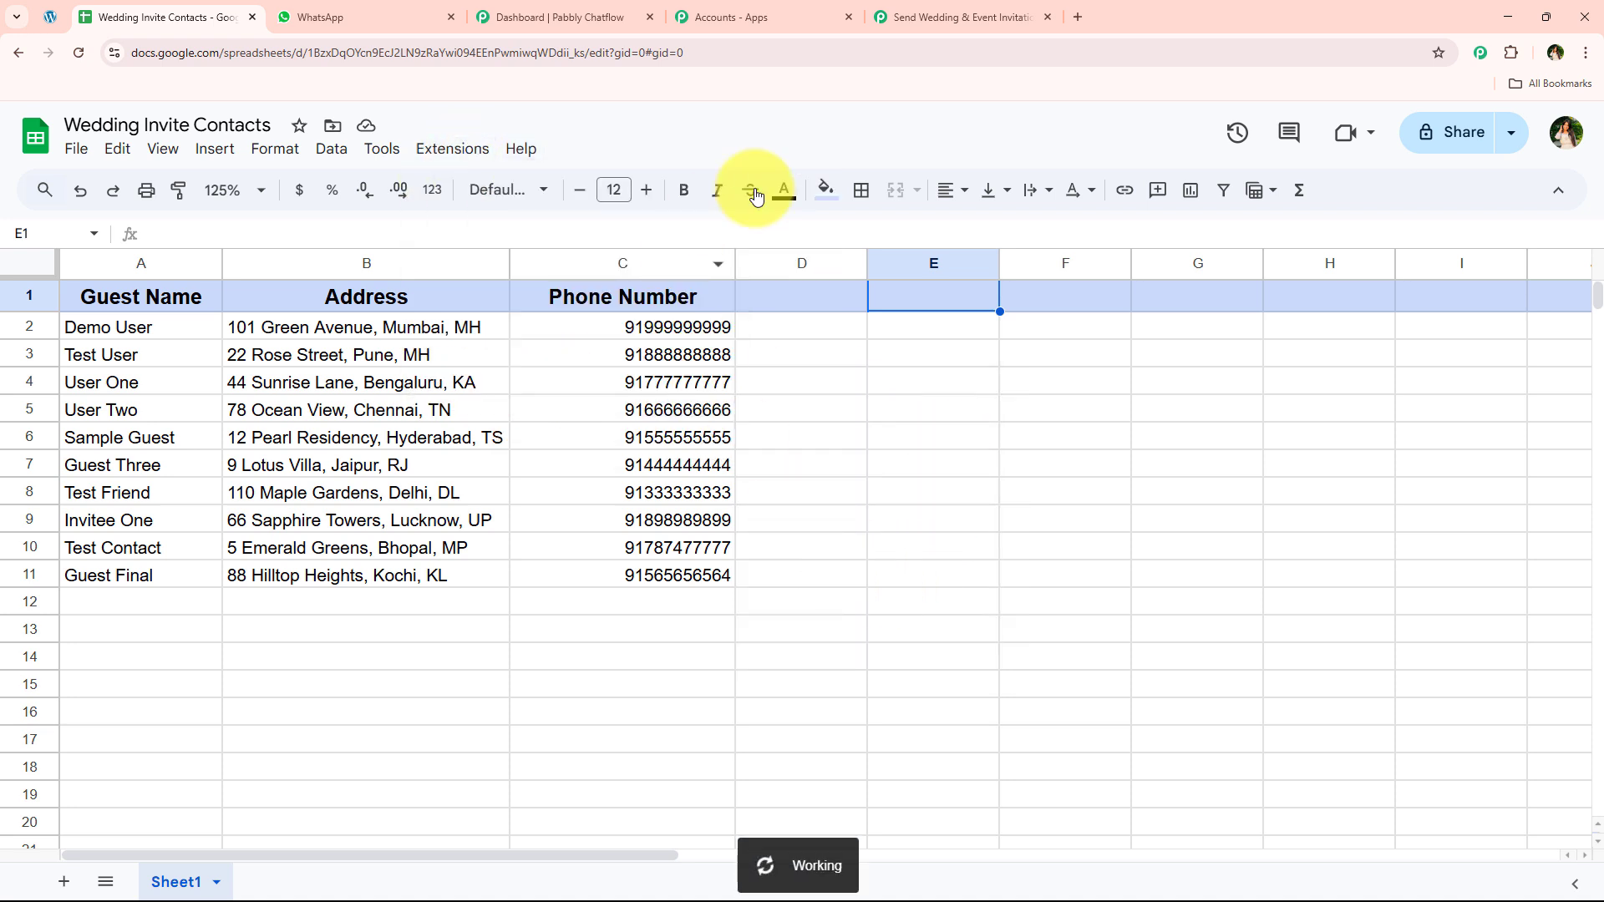
pyautogui.moveTo(167, 603); pyautogui.dragTo(578, 605)
pyautogui.click(578, 605)
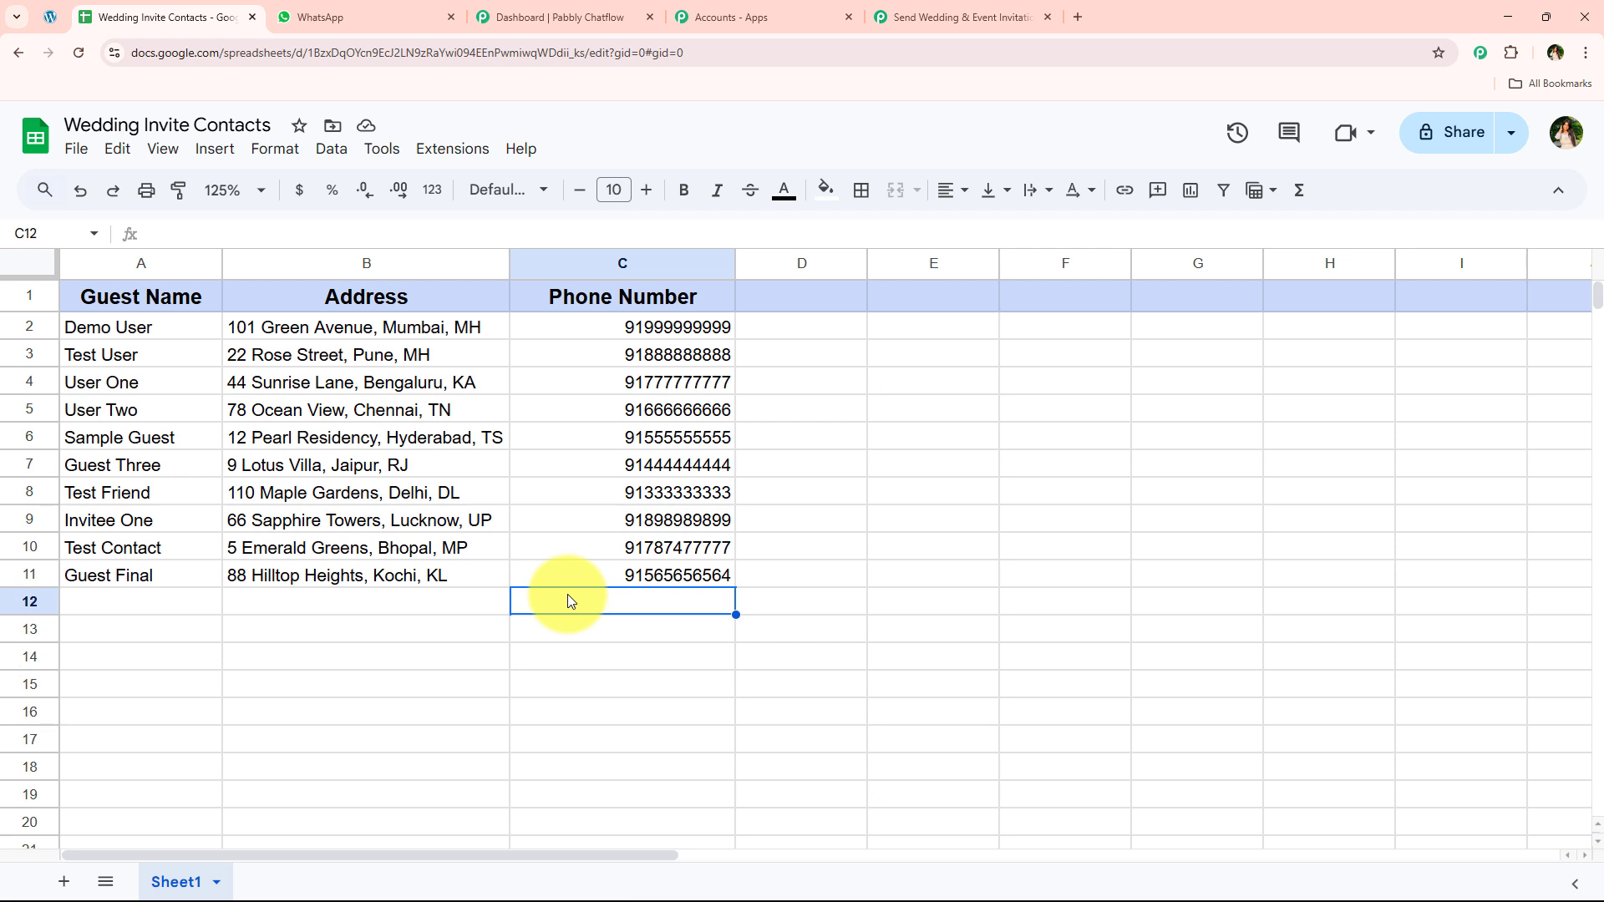
pyautogui.click(1003, 15)
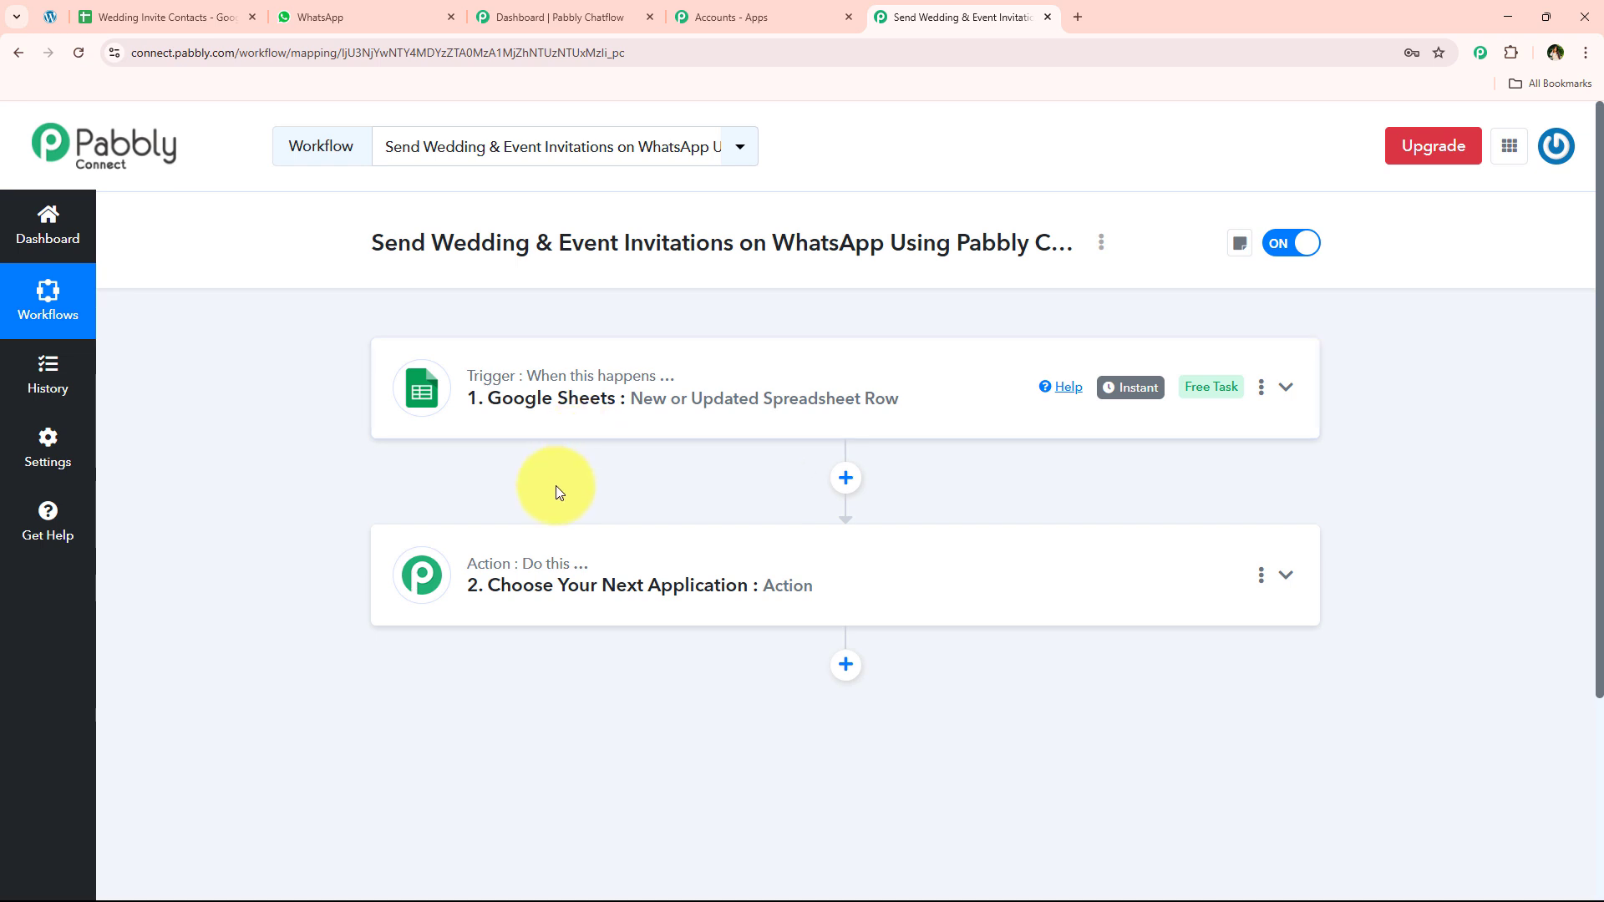
# Step: Choose Pabbly Chatflow as the action step's app by searching 'Pabbly Ch'
pyautogui.moveTo(333, 252); pyautogui.dragTo(1060, 250)
pyautogui.click(805, 315)
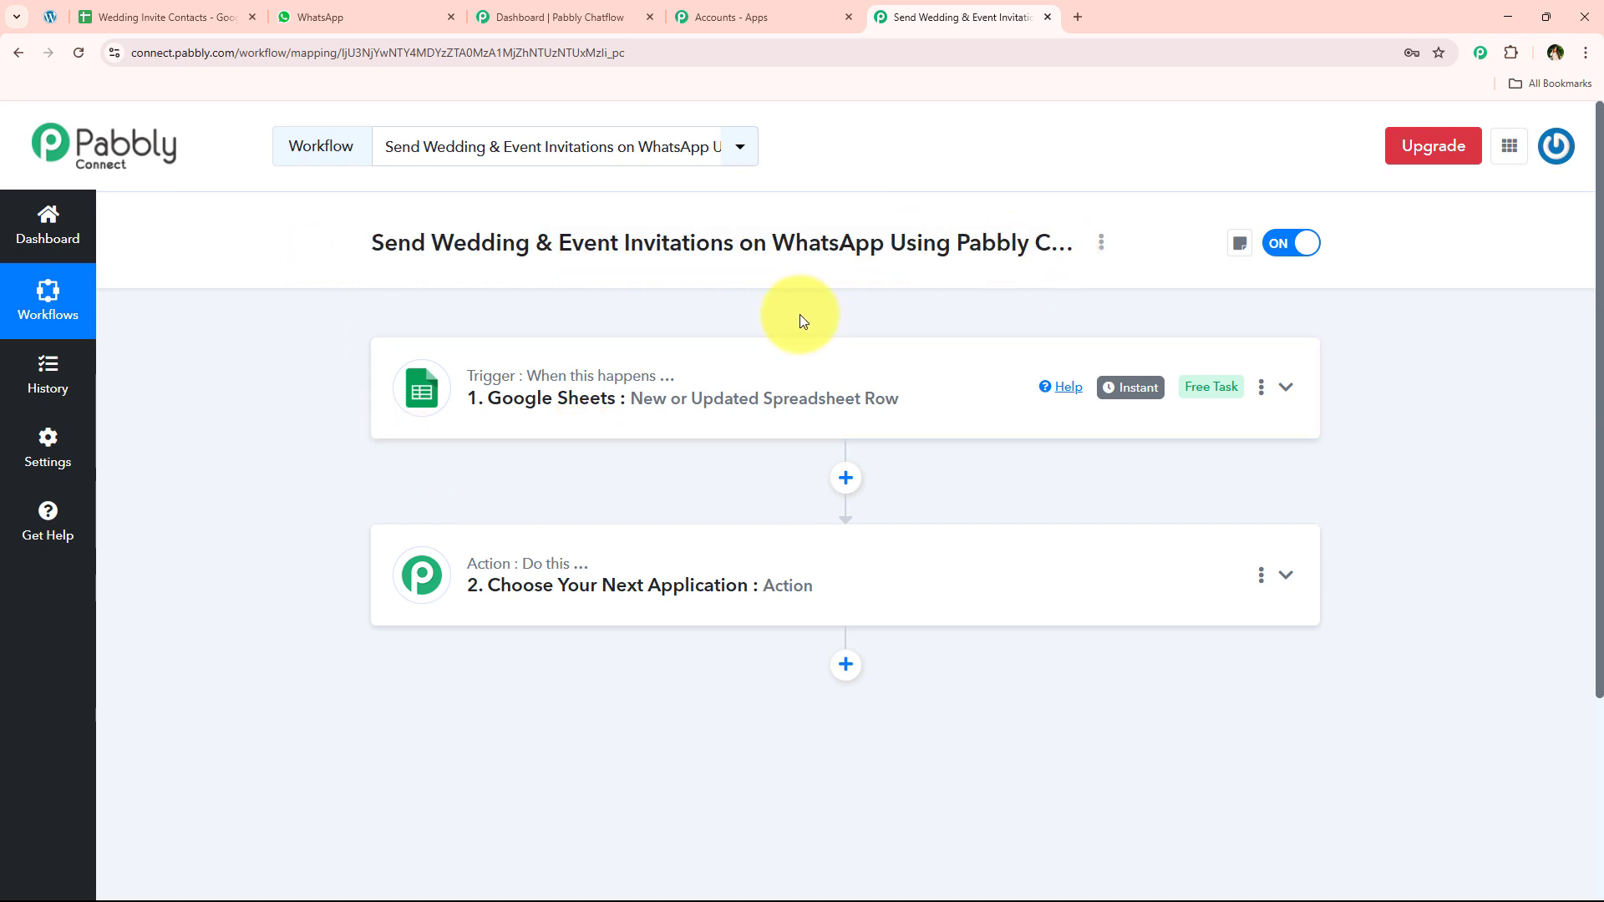
pyautogui.click(739, 583)
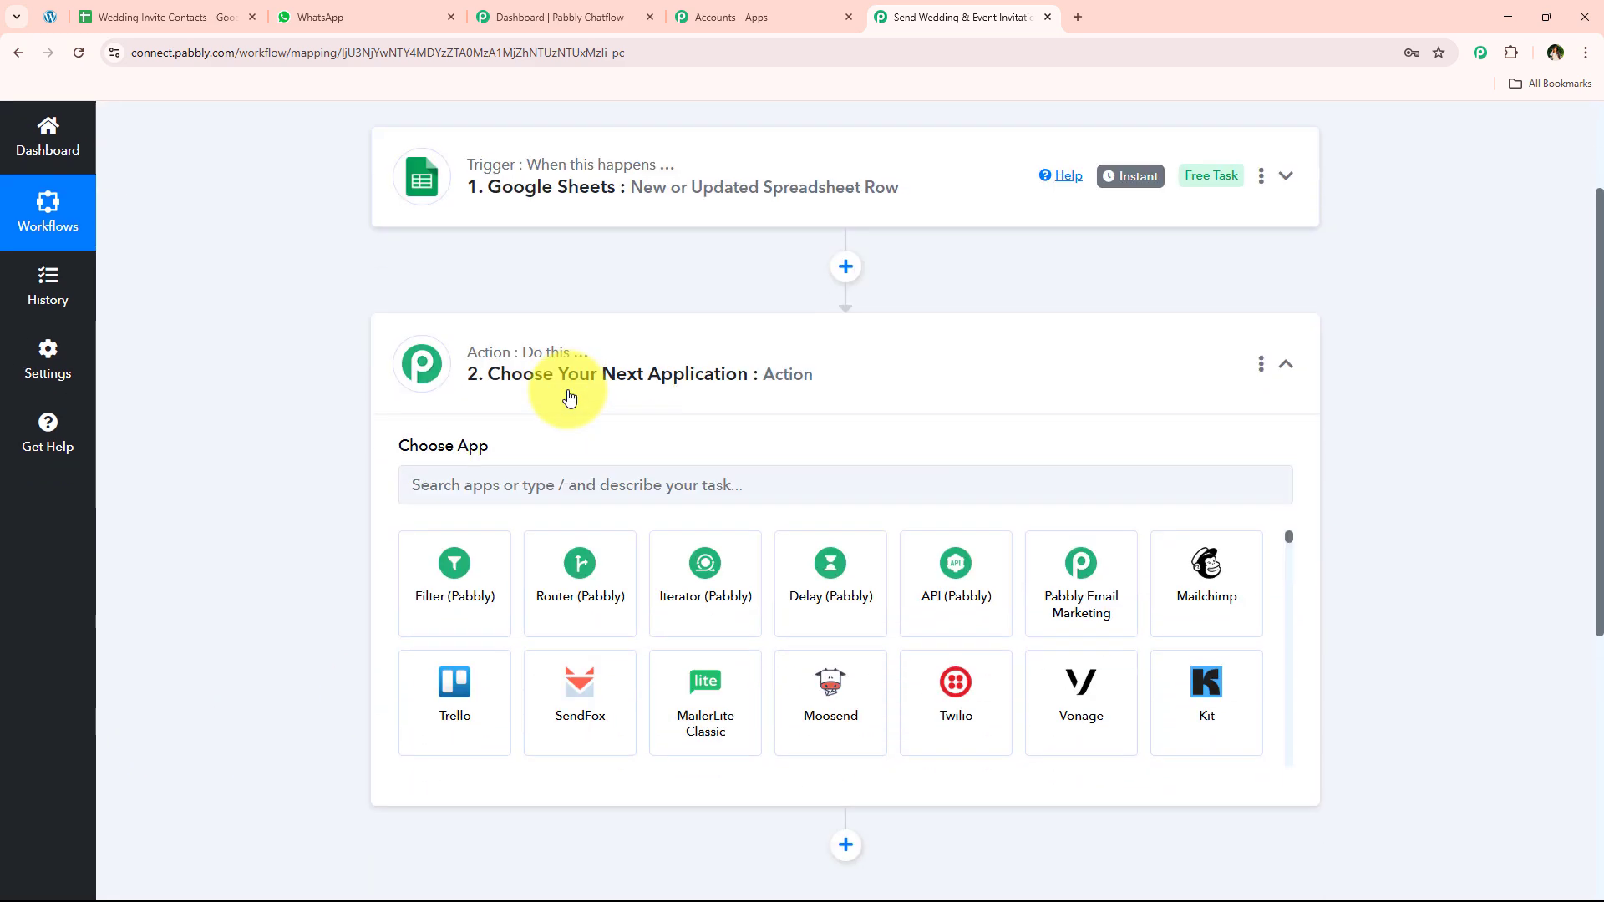
pyautogui.click(578, 451)
pyautogui.write('Pabbly ')
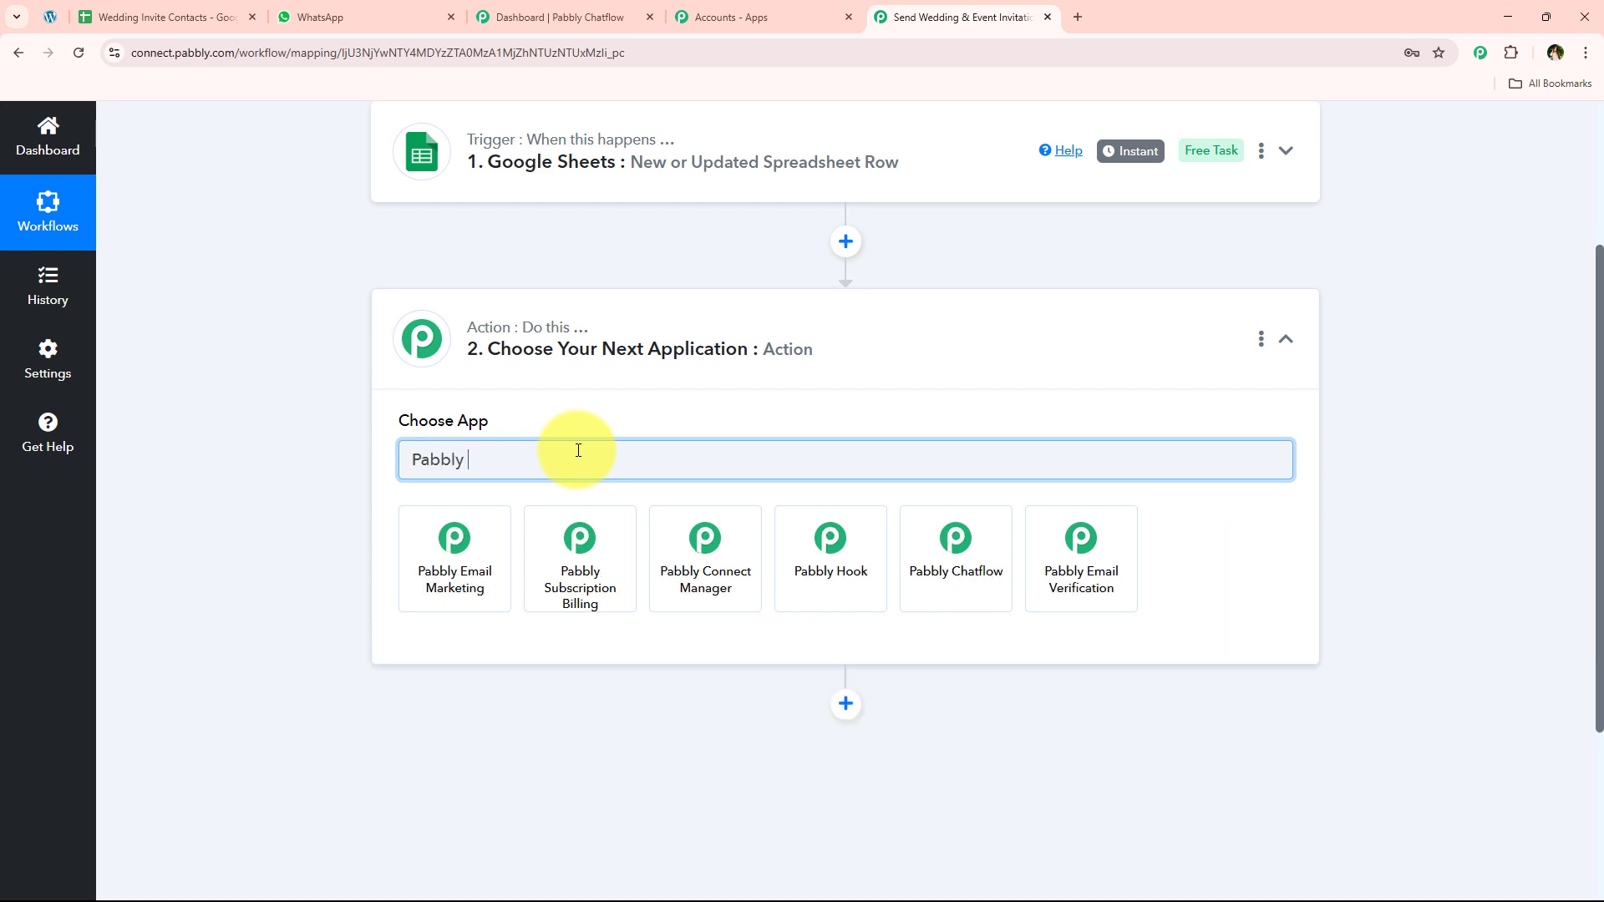
pyautogui.write('Ch')
pyautogui.click(470, 566)
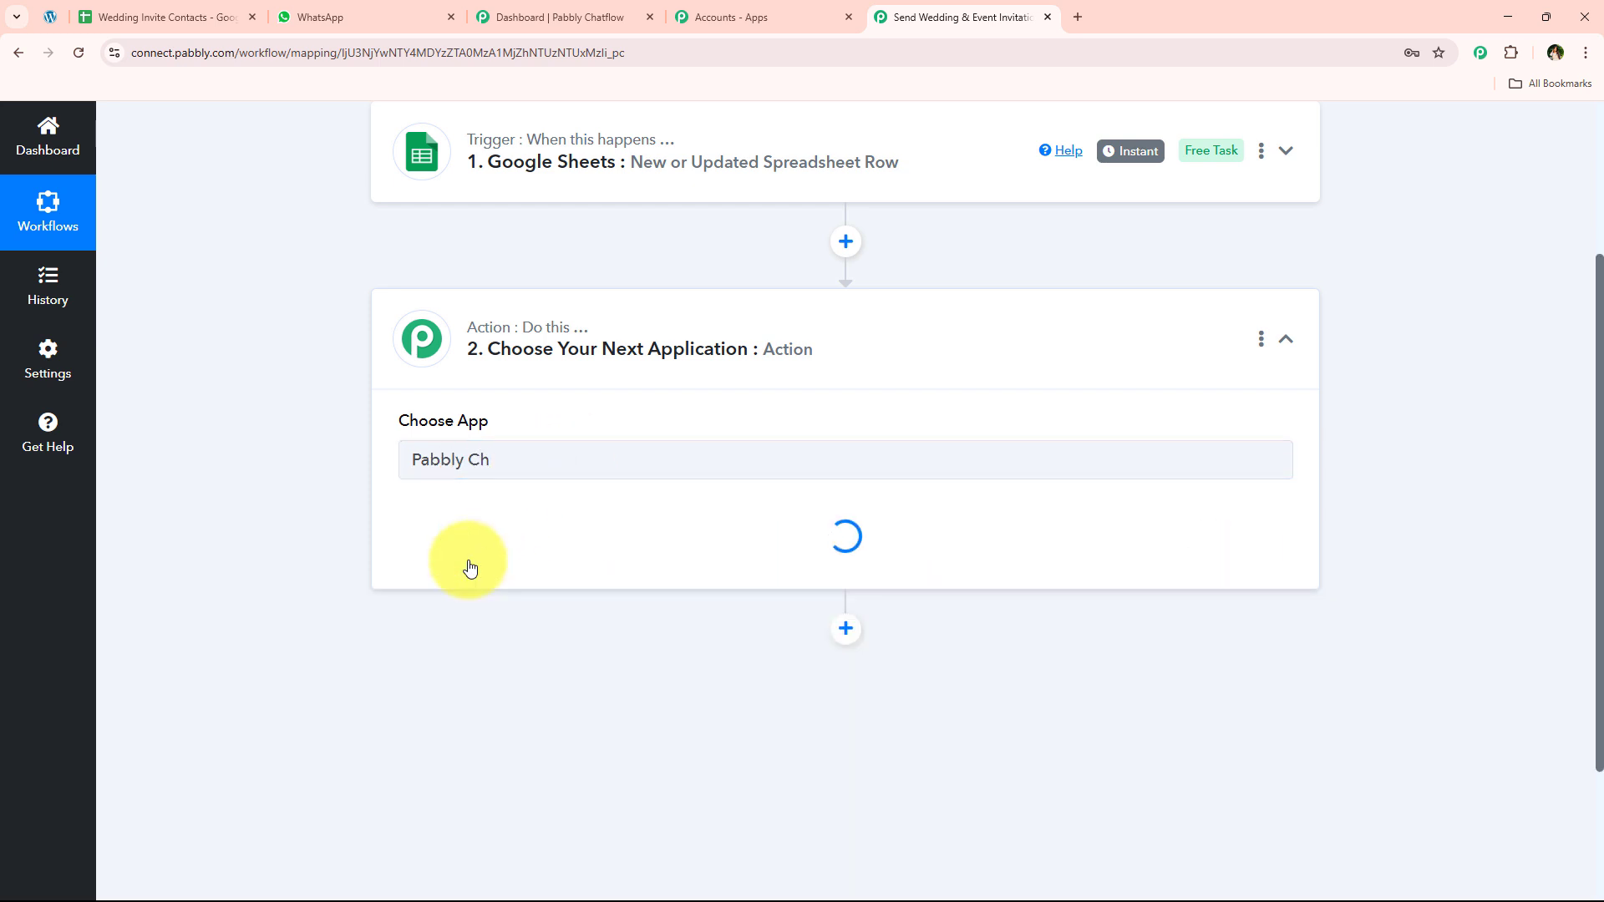
# Step: Set the Chatflow action event to Send Template Message
pyautogui.click(454, 555)
pyautogui.scroll(-3, 470, 475)
pyautogui.scroll(-2, 470, 475)
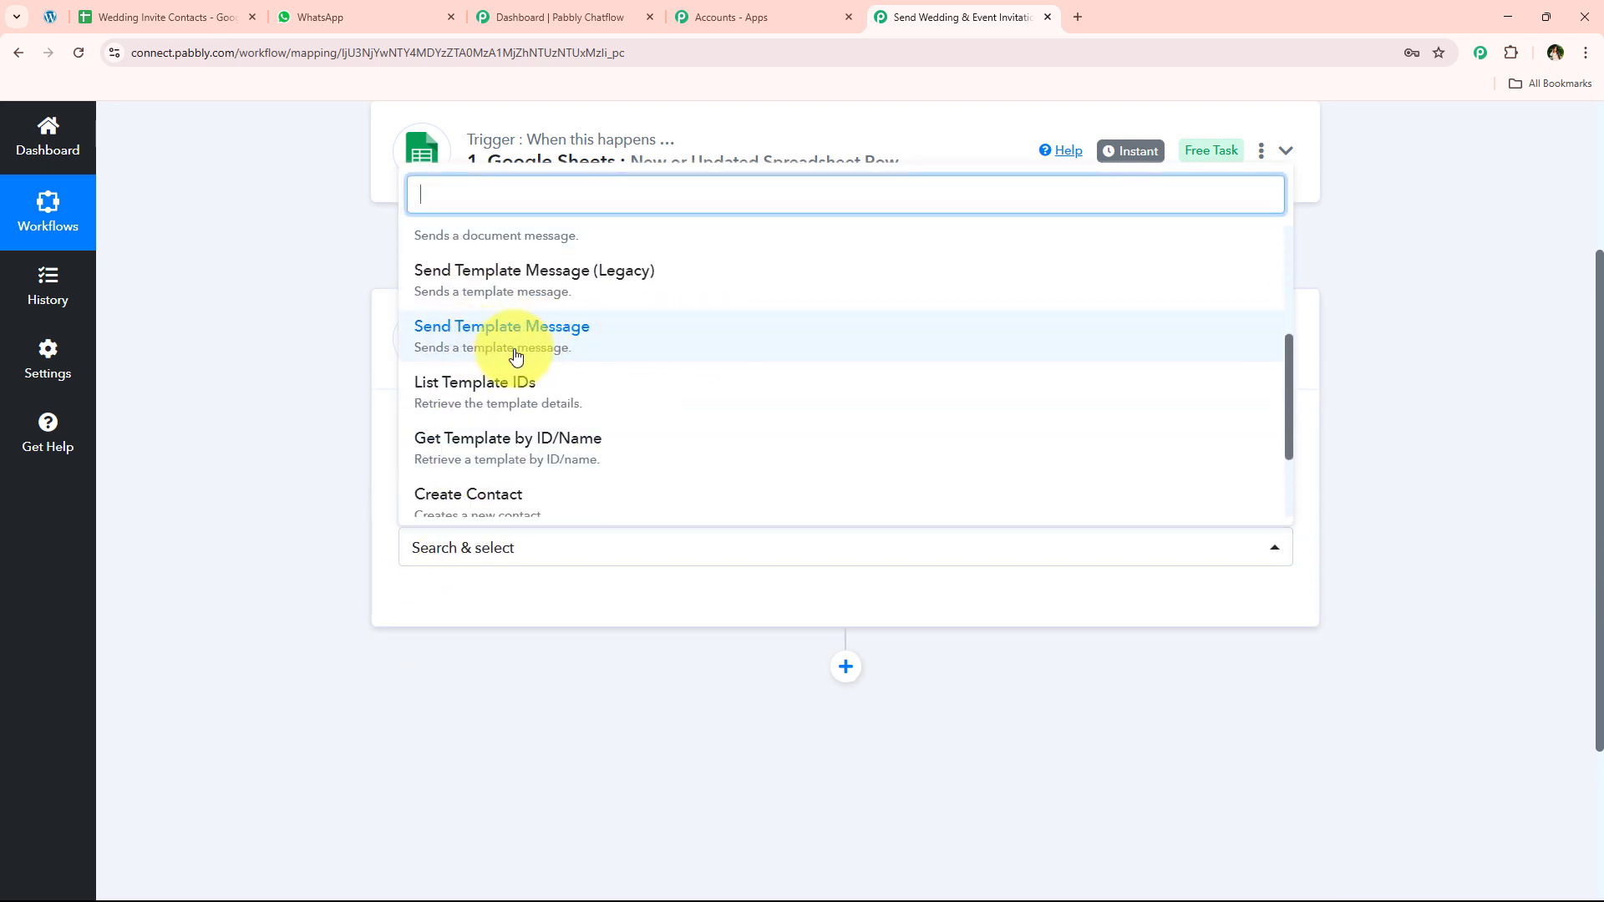
pyautogui.click(720, 350)
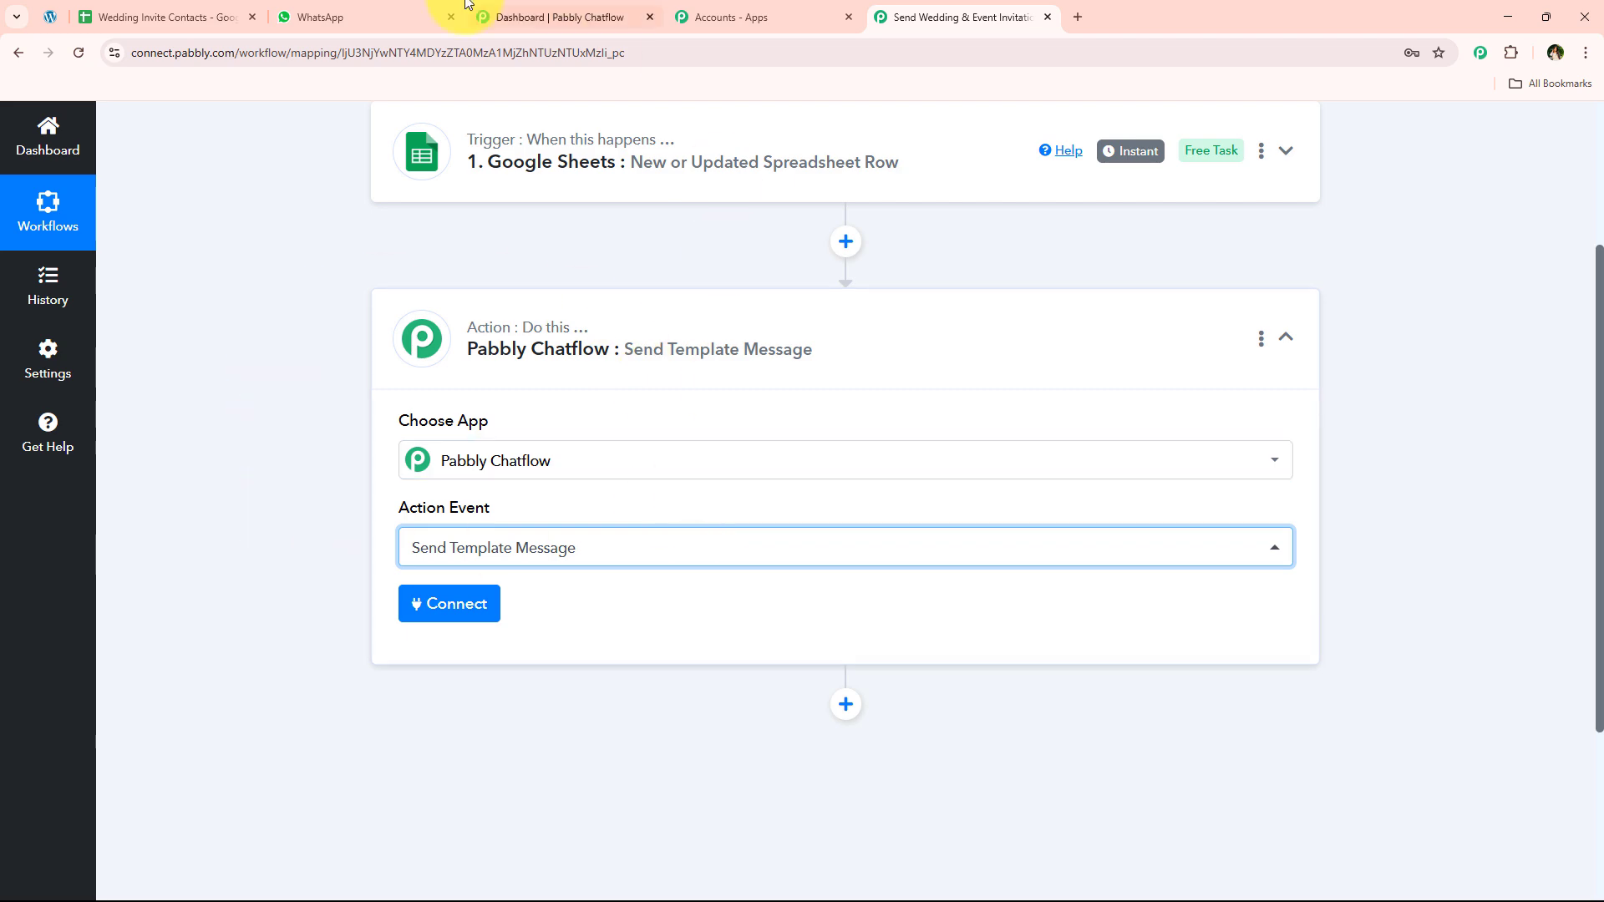
pyautogui.click(528, 10)
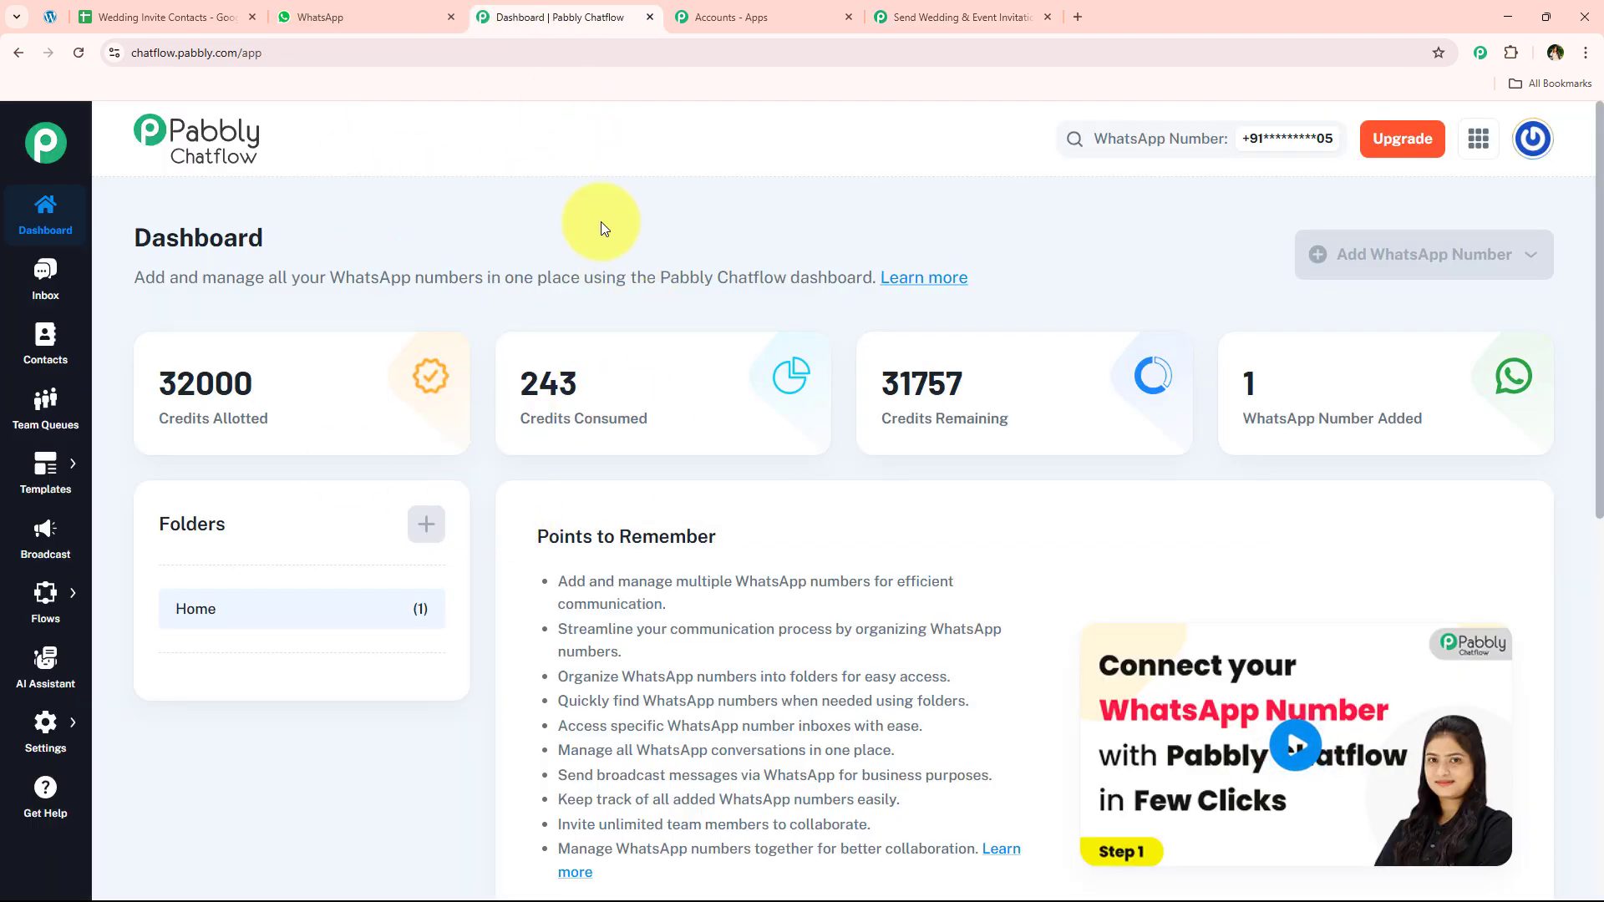
# Step: Confirm the action event list still has Send Template Message selected
pyautogui.click(961, 17)
pyautogui.click(512, 553)
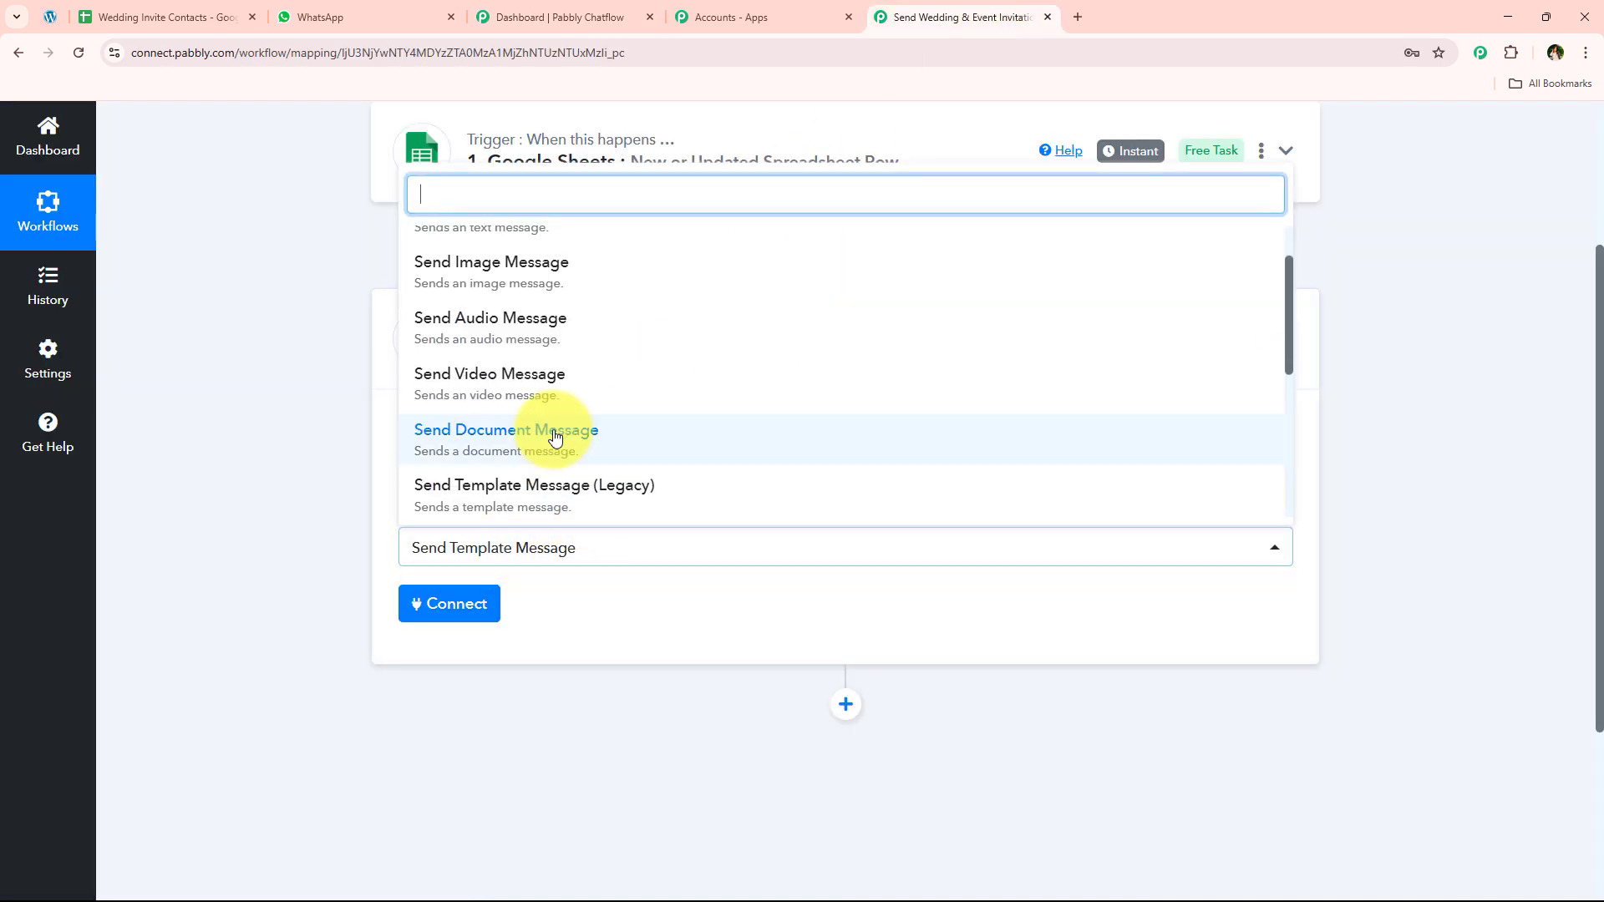
pyautogui.scroll(2, 554, 436)
pyautogui.scroll(-5, 865, 337)
pyautogui.click(253, 399)
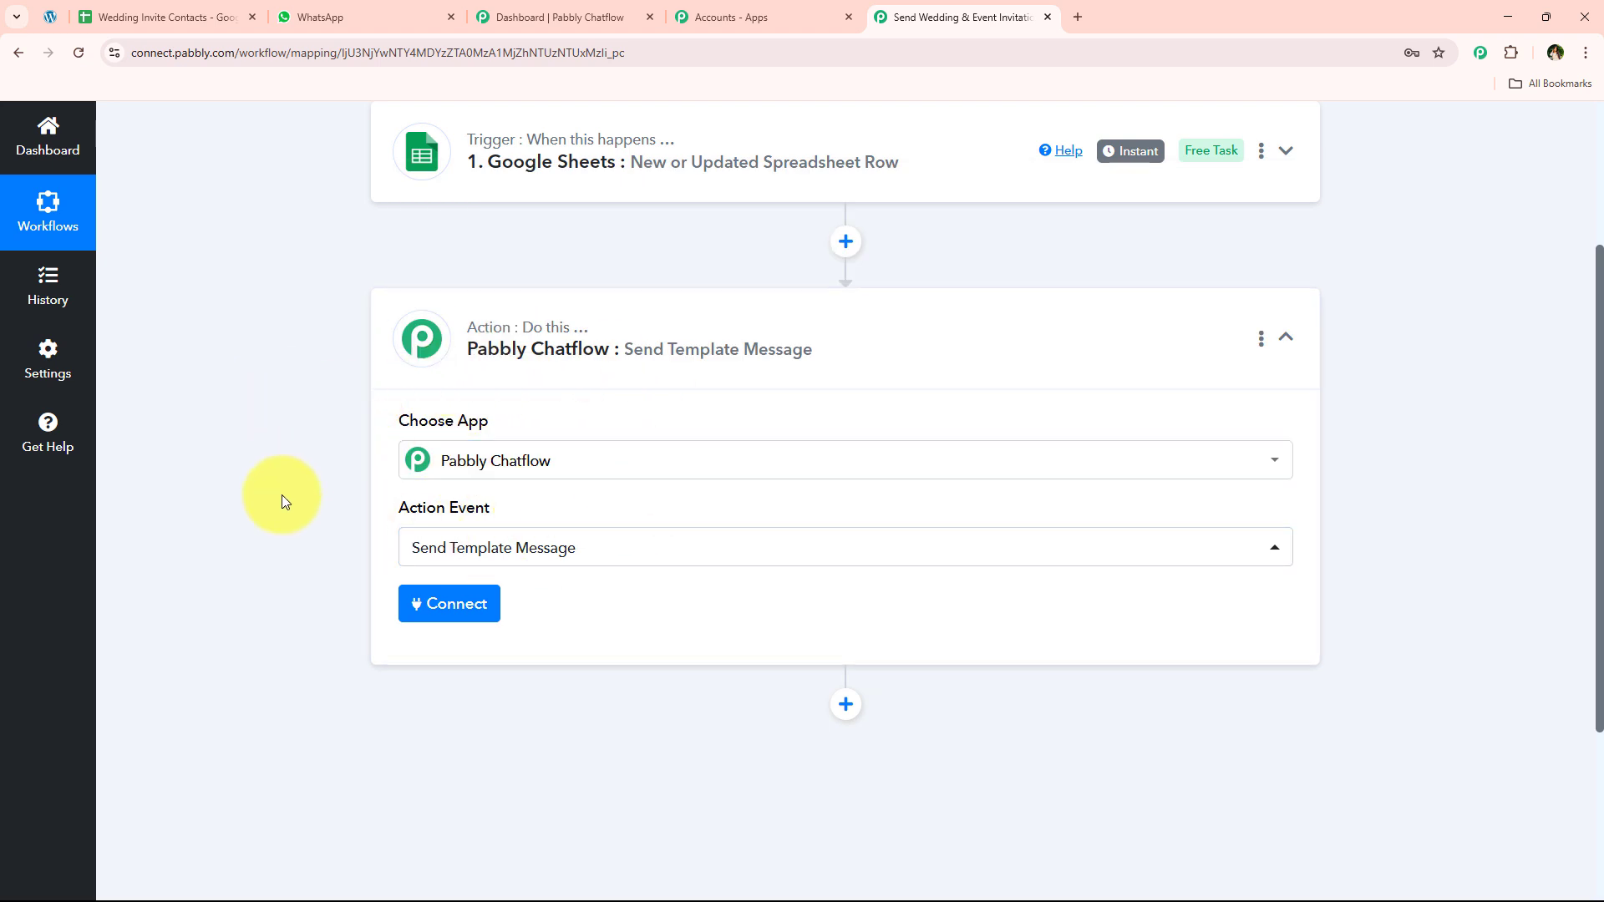
# Step: Glance at the Pabbly Chatflow dashboard, then come back to the workflow's action card
pyautogui.click(543, 16)
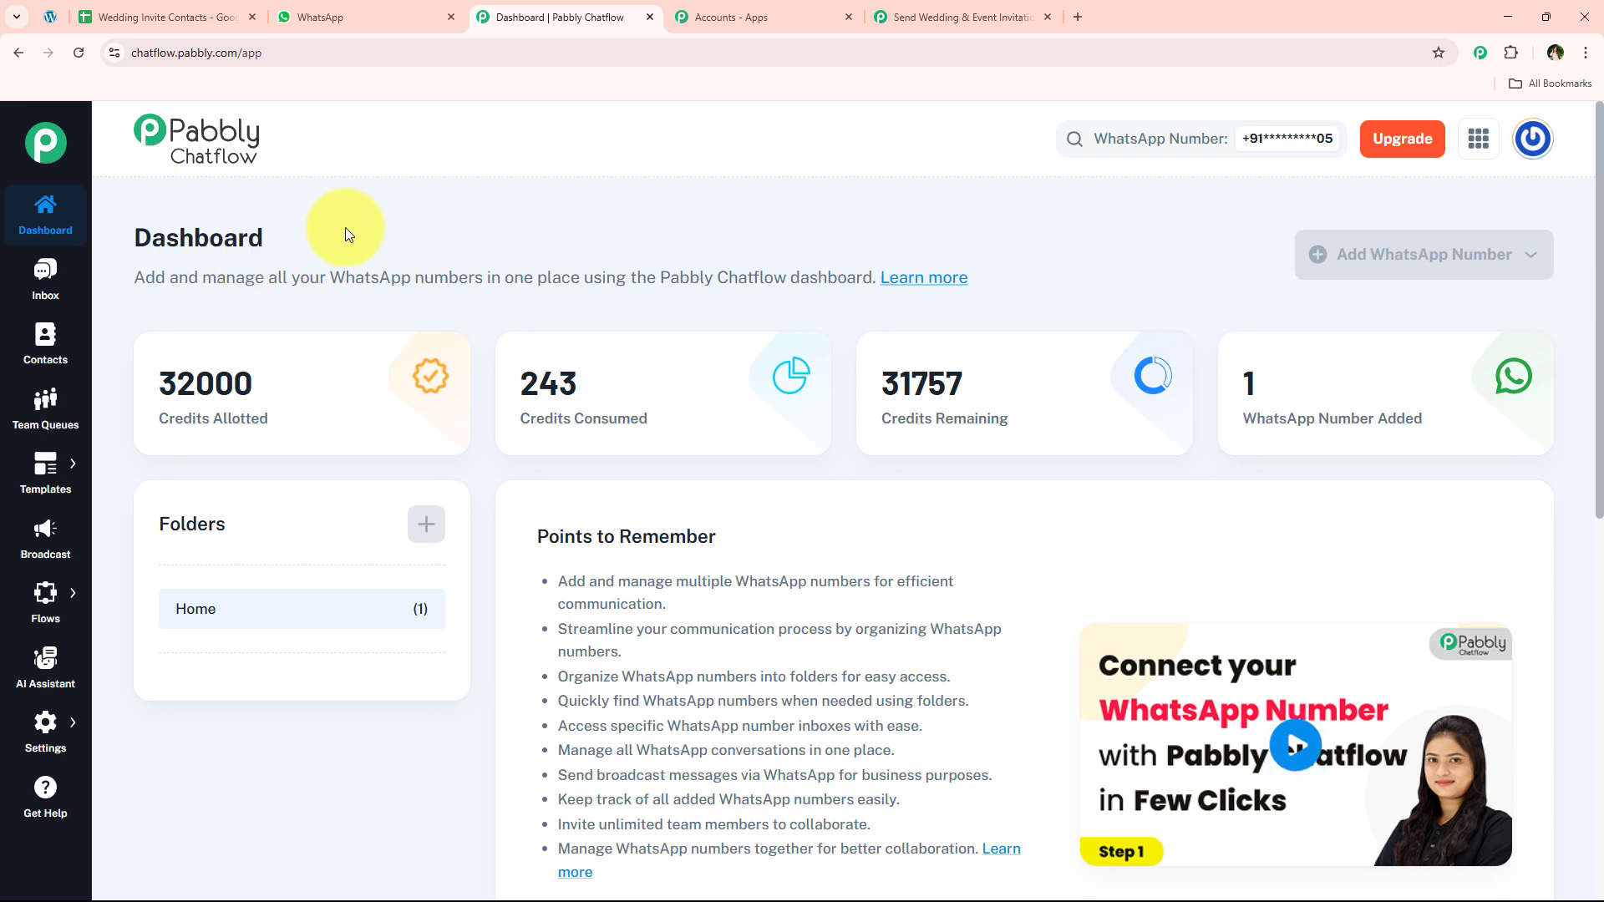
pyautogui.click(949, 10)
pyautogui.scroll(3, 334, 418)
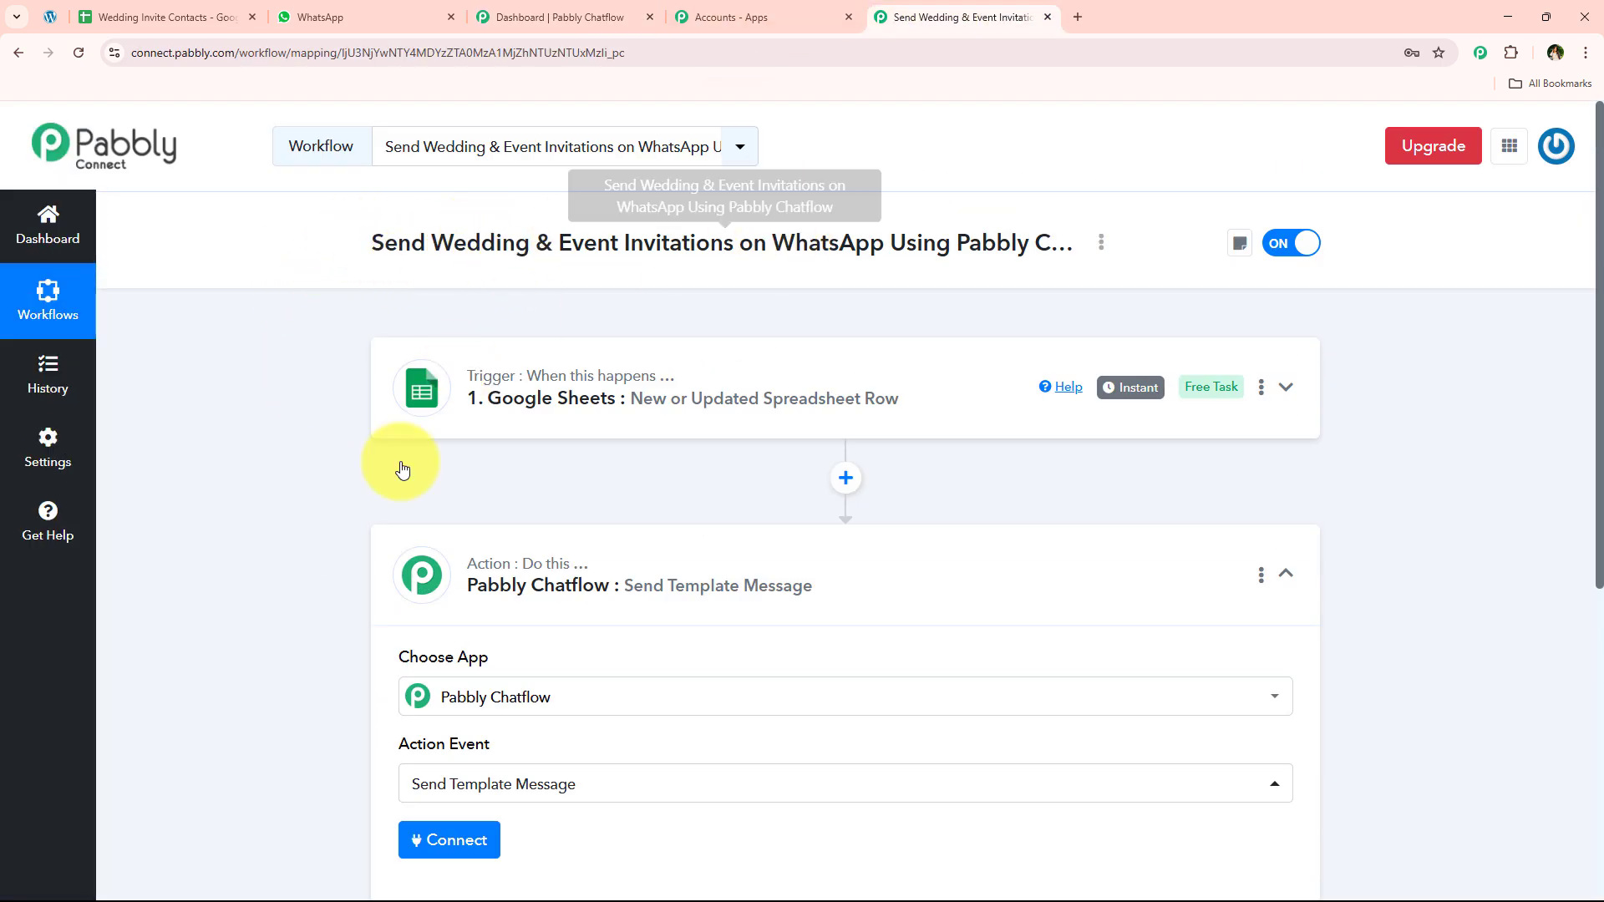
pyautogui.scroll(-2, 348, 544)
pyautogui.scroll(-2, 495, 542)
pyautogui.moveTo(384, 404); pyautogui.dragTo(500, 421)
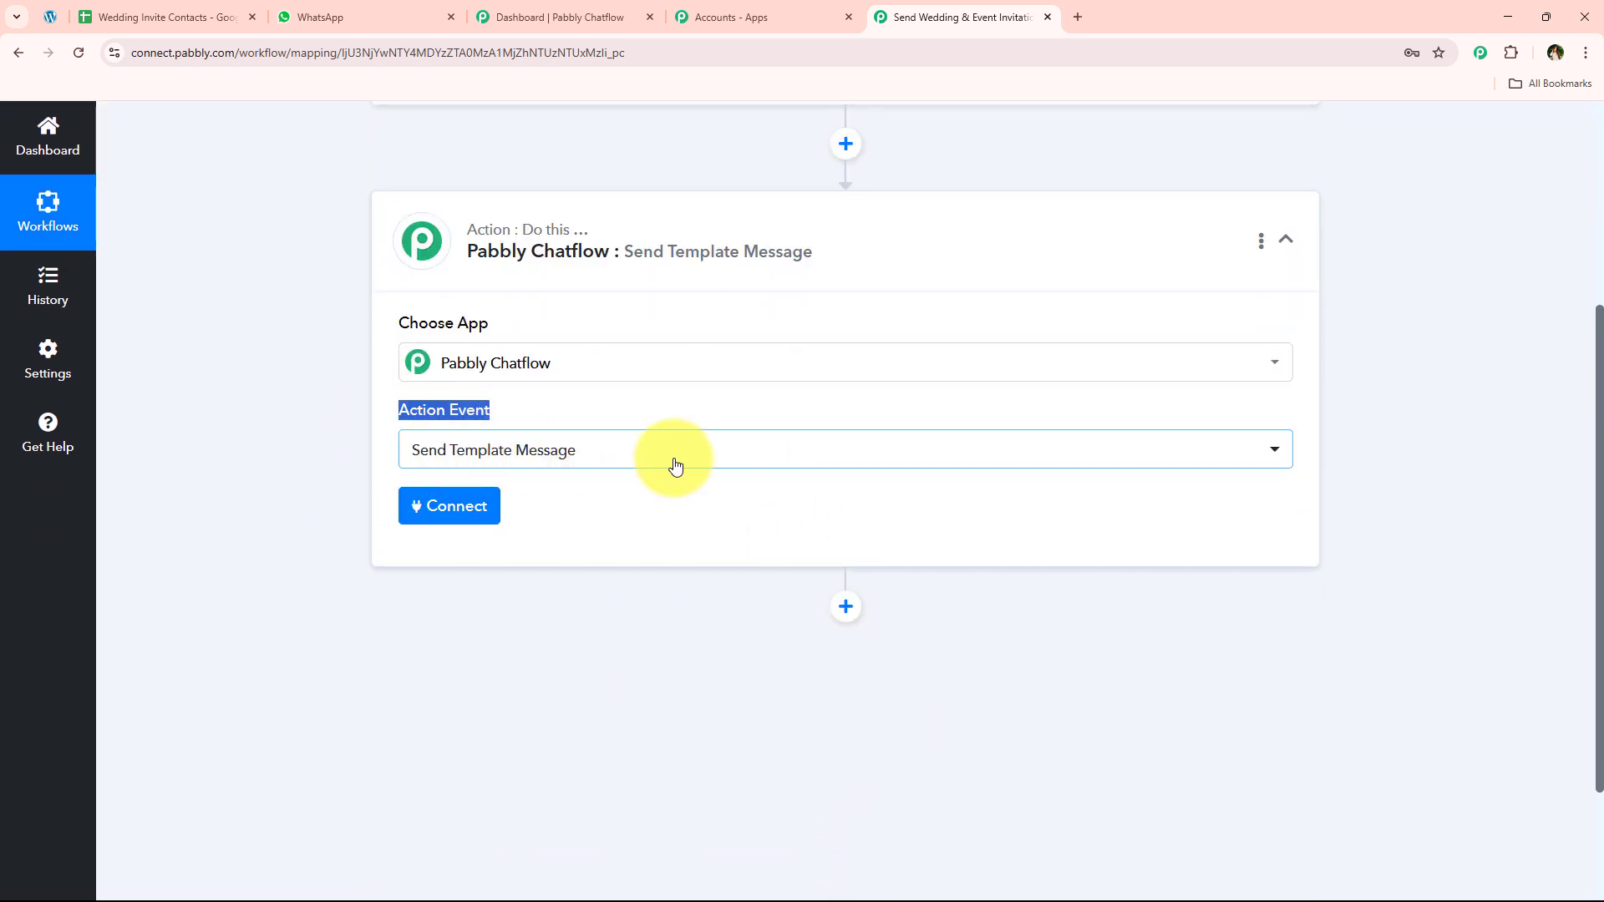
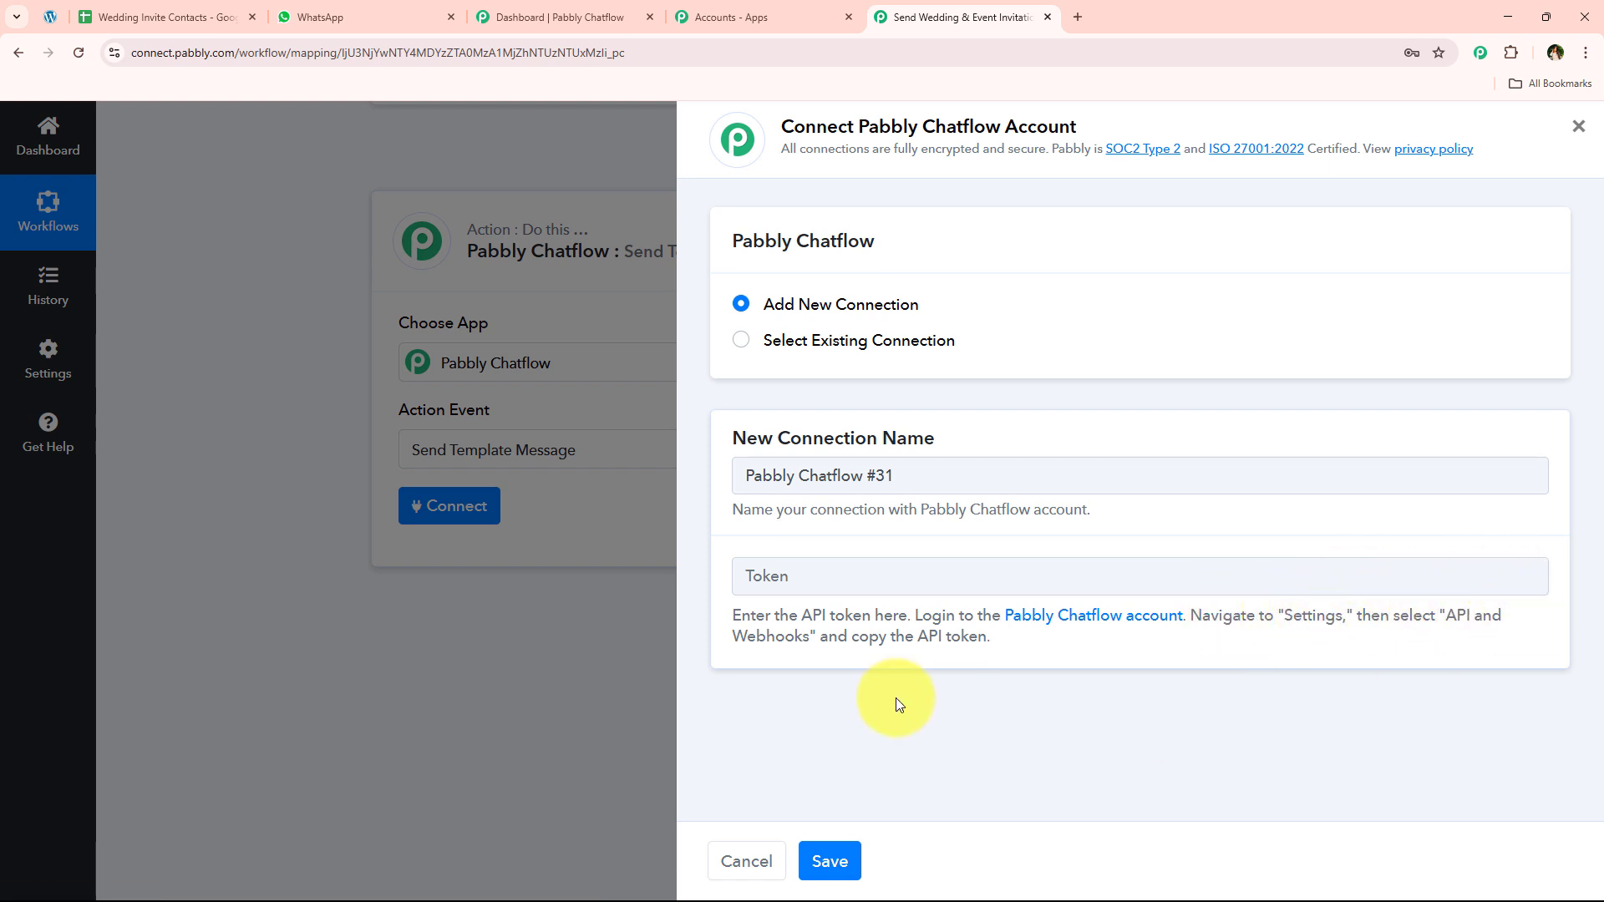
# Step: Launch Pabbly Chatflow from the Pabbly apps listing and switch to its dashboard tab
pyautogui.click(1056, 623)
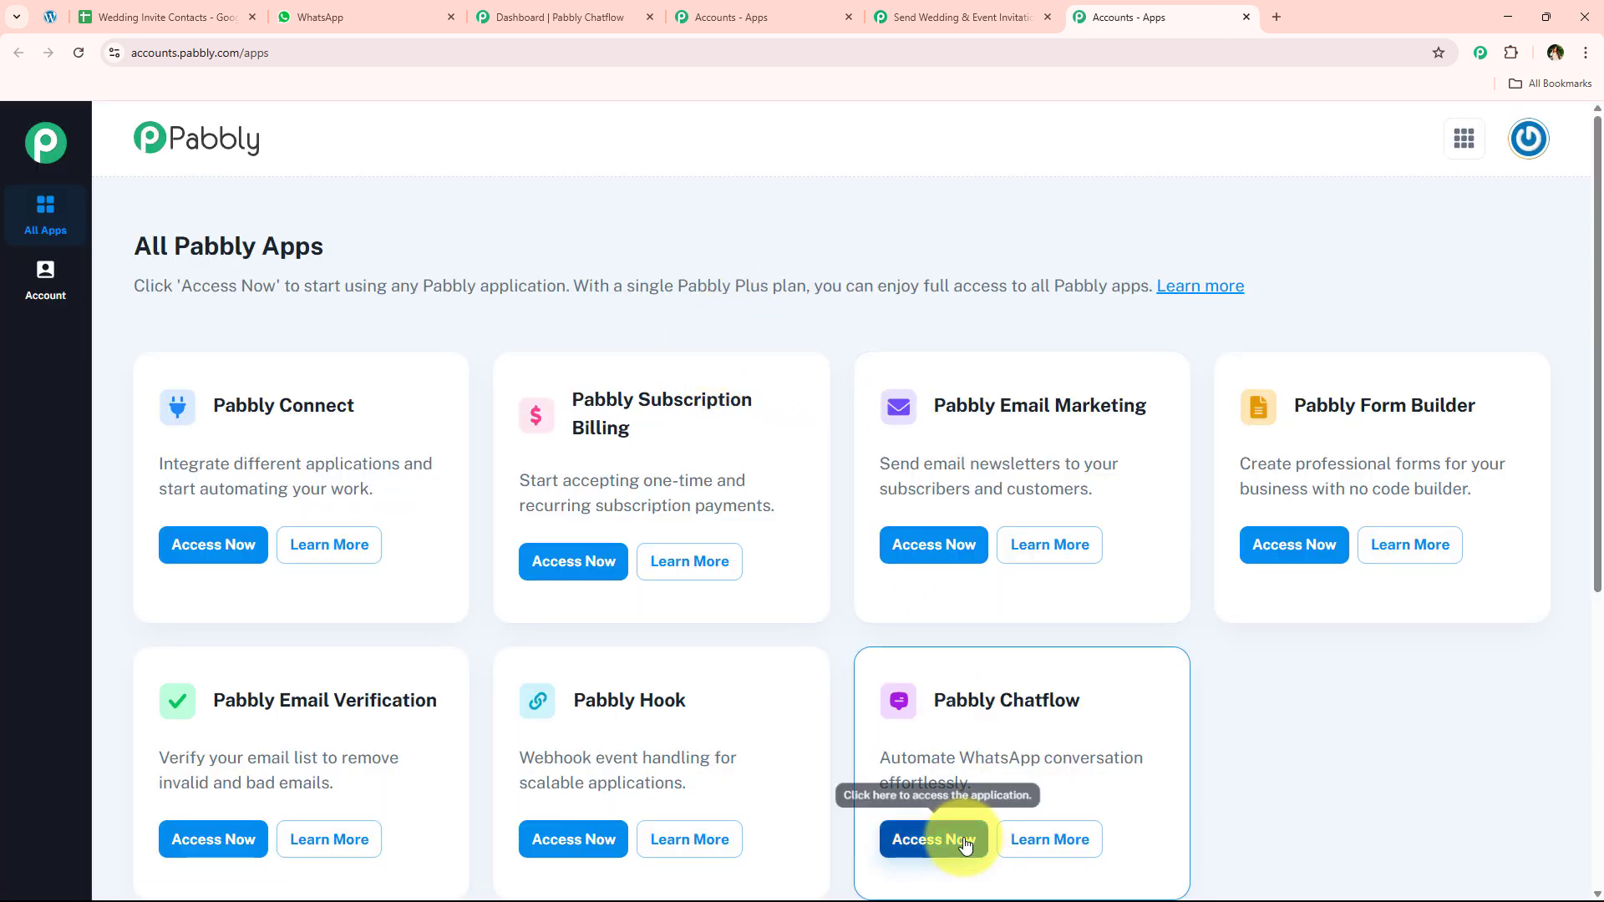
pyautogui.click(927, 838)
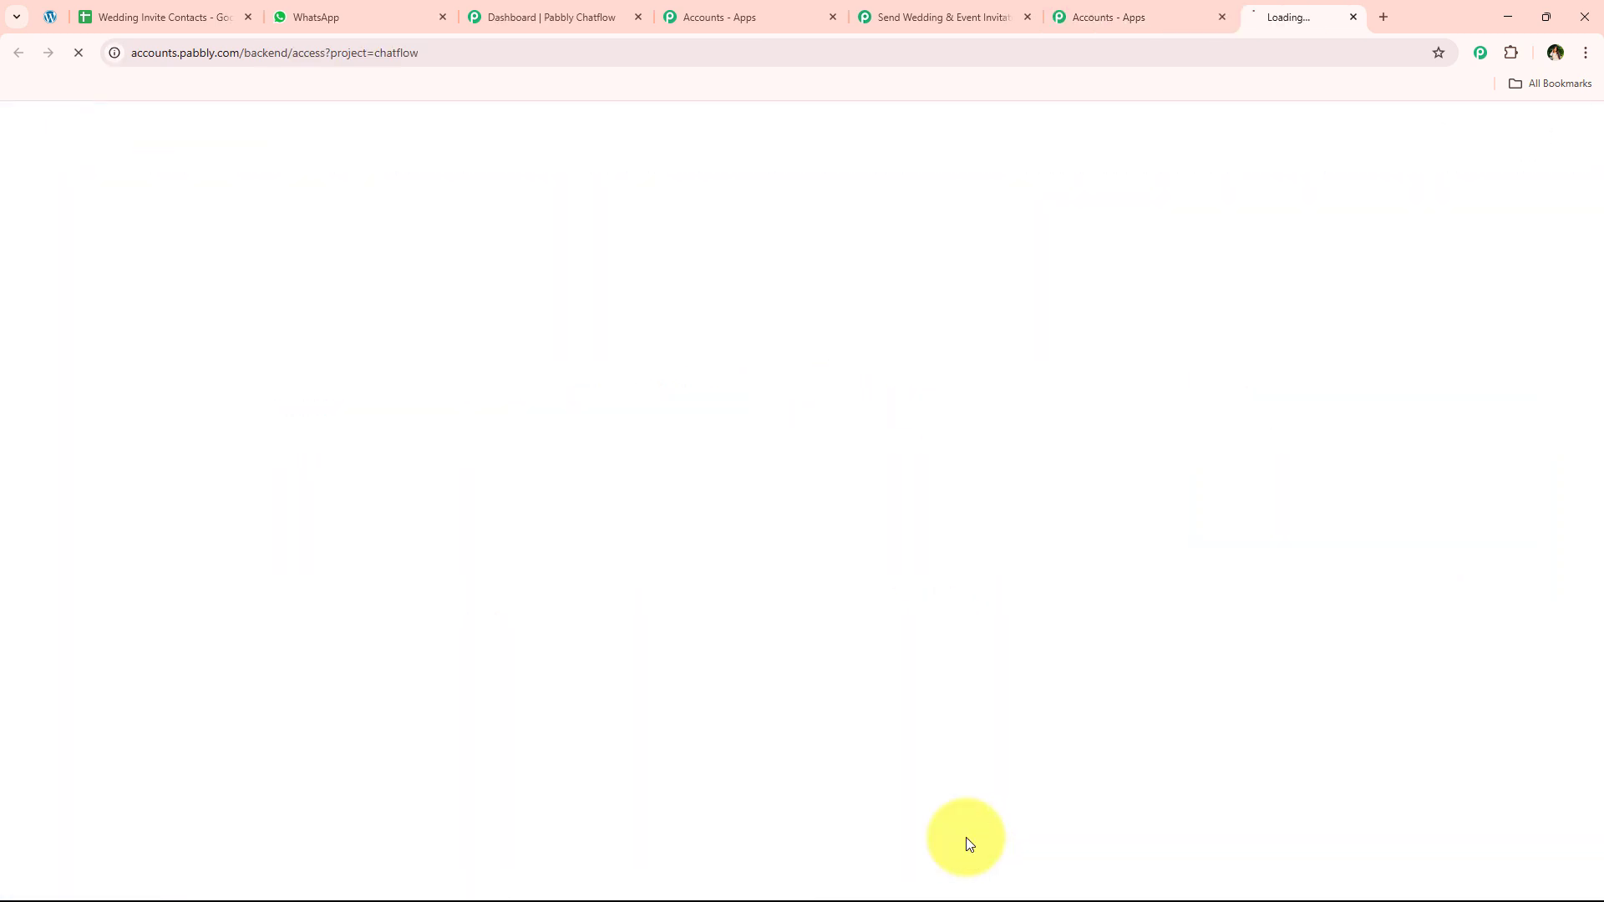
pyautogui.click(1211, 16)
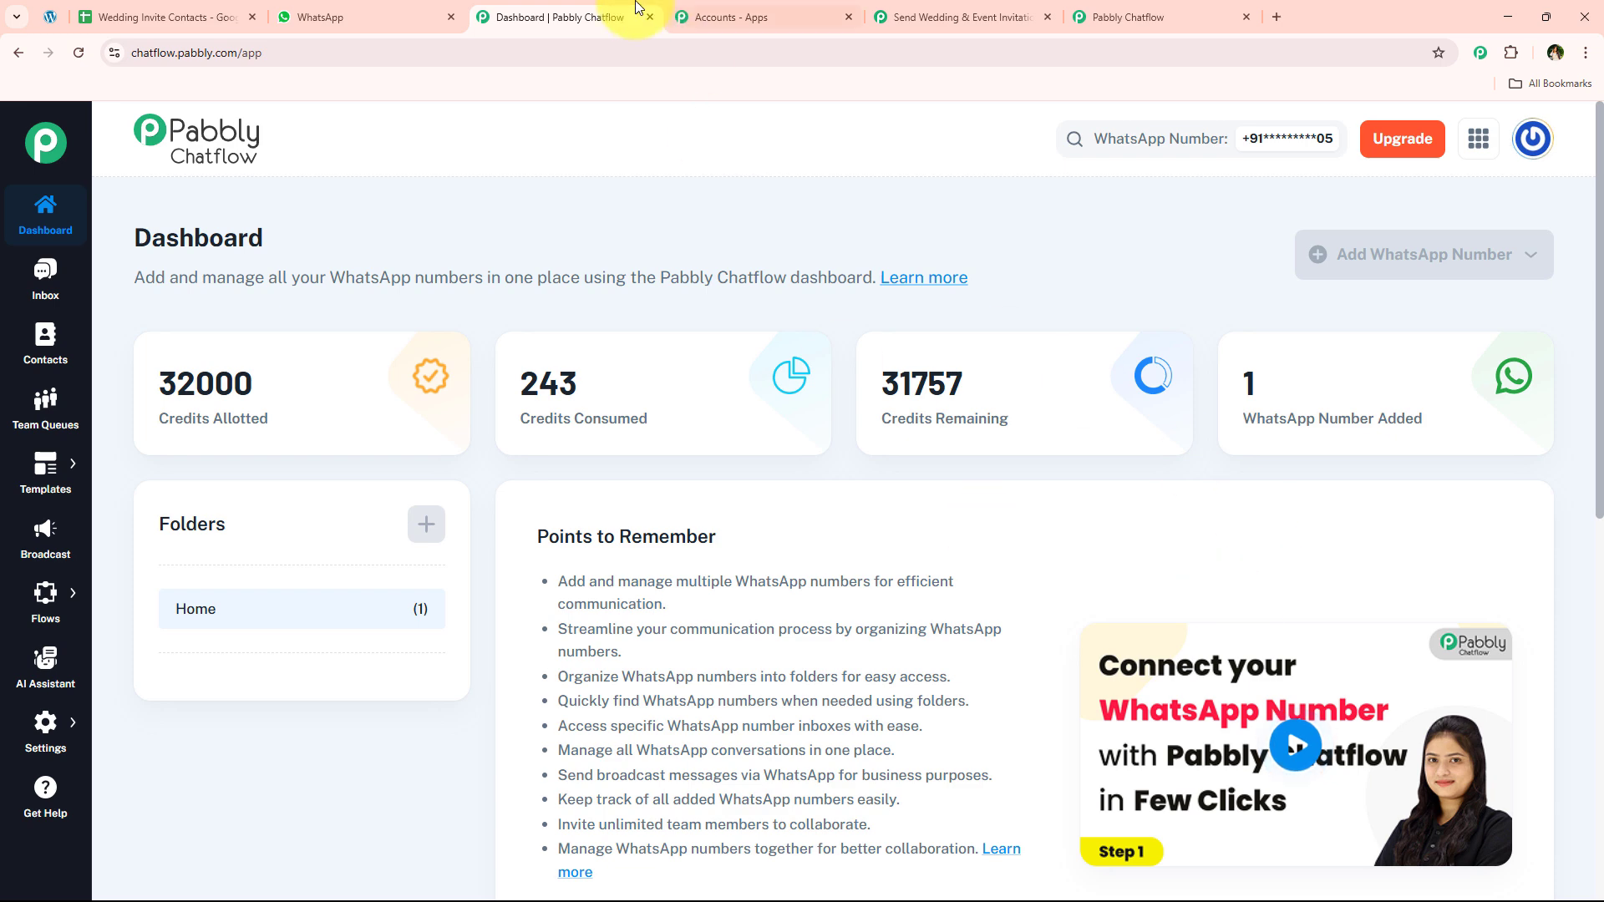
pyautogui.click(961, 17)
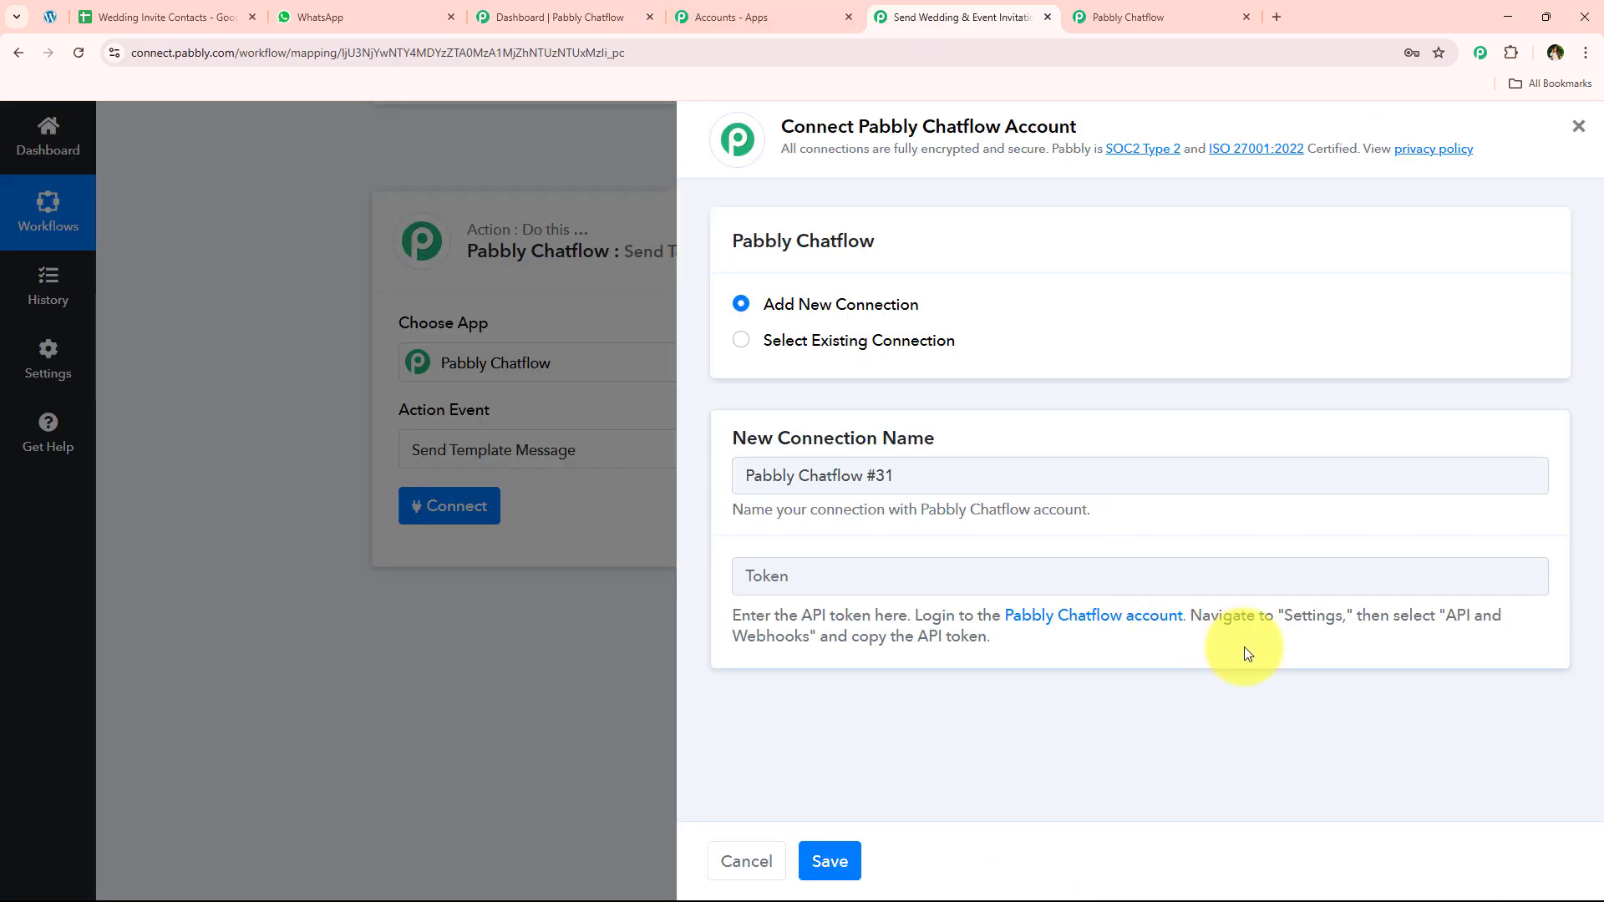
pyautogui.moveTo(1284, 617); pyautogui.dragTo(1353, 606)
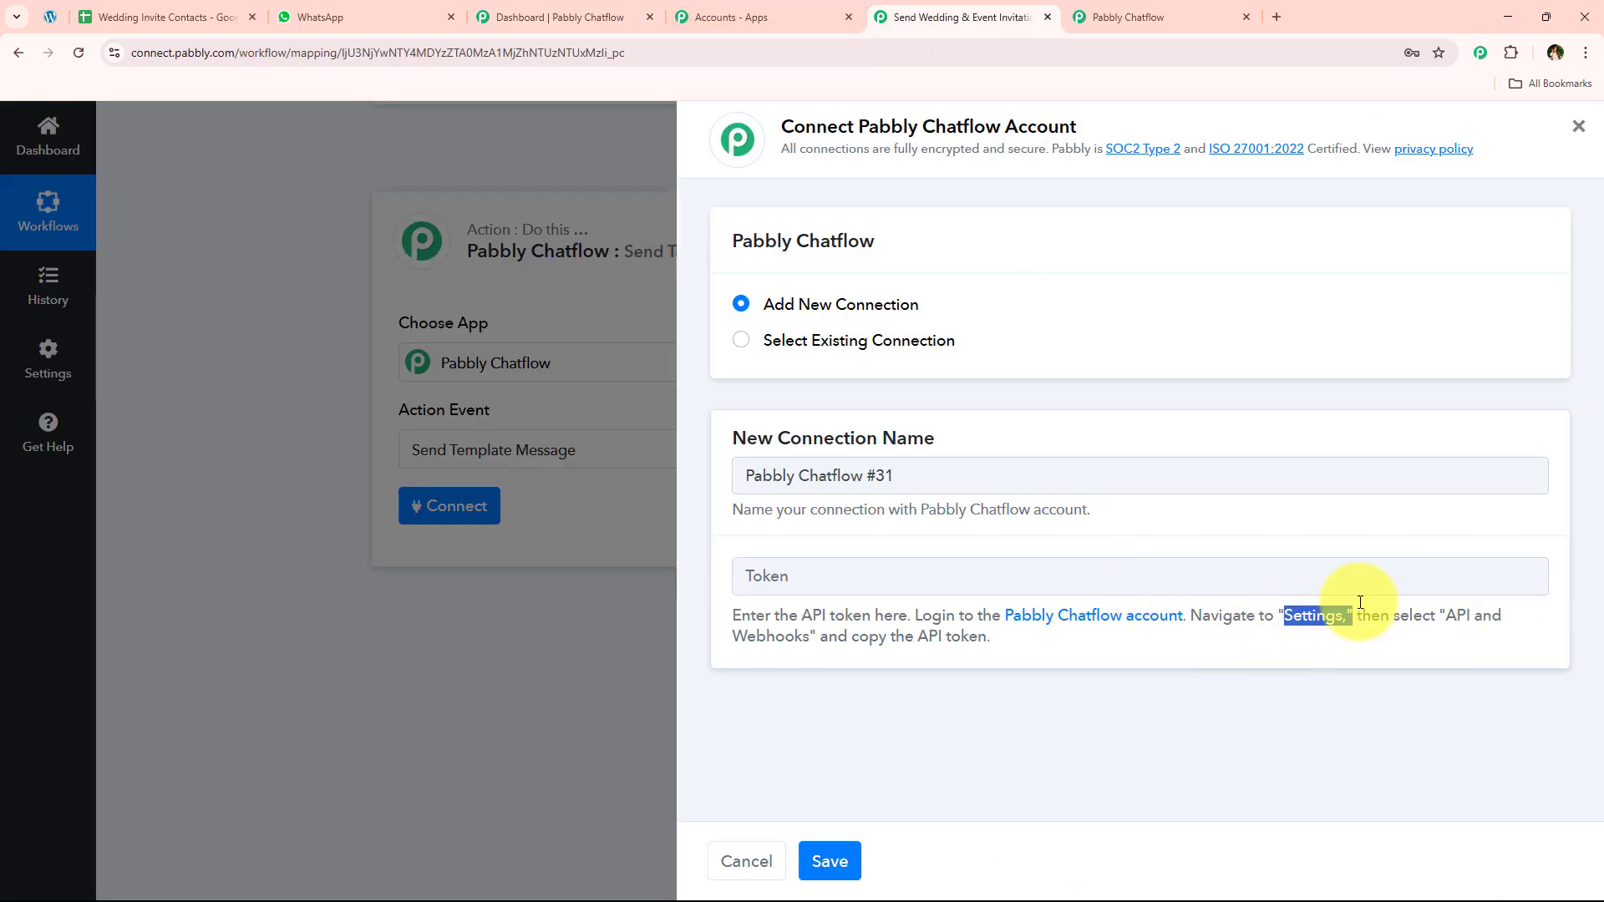
pyautogui.click(1137, 17)
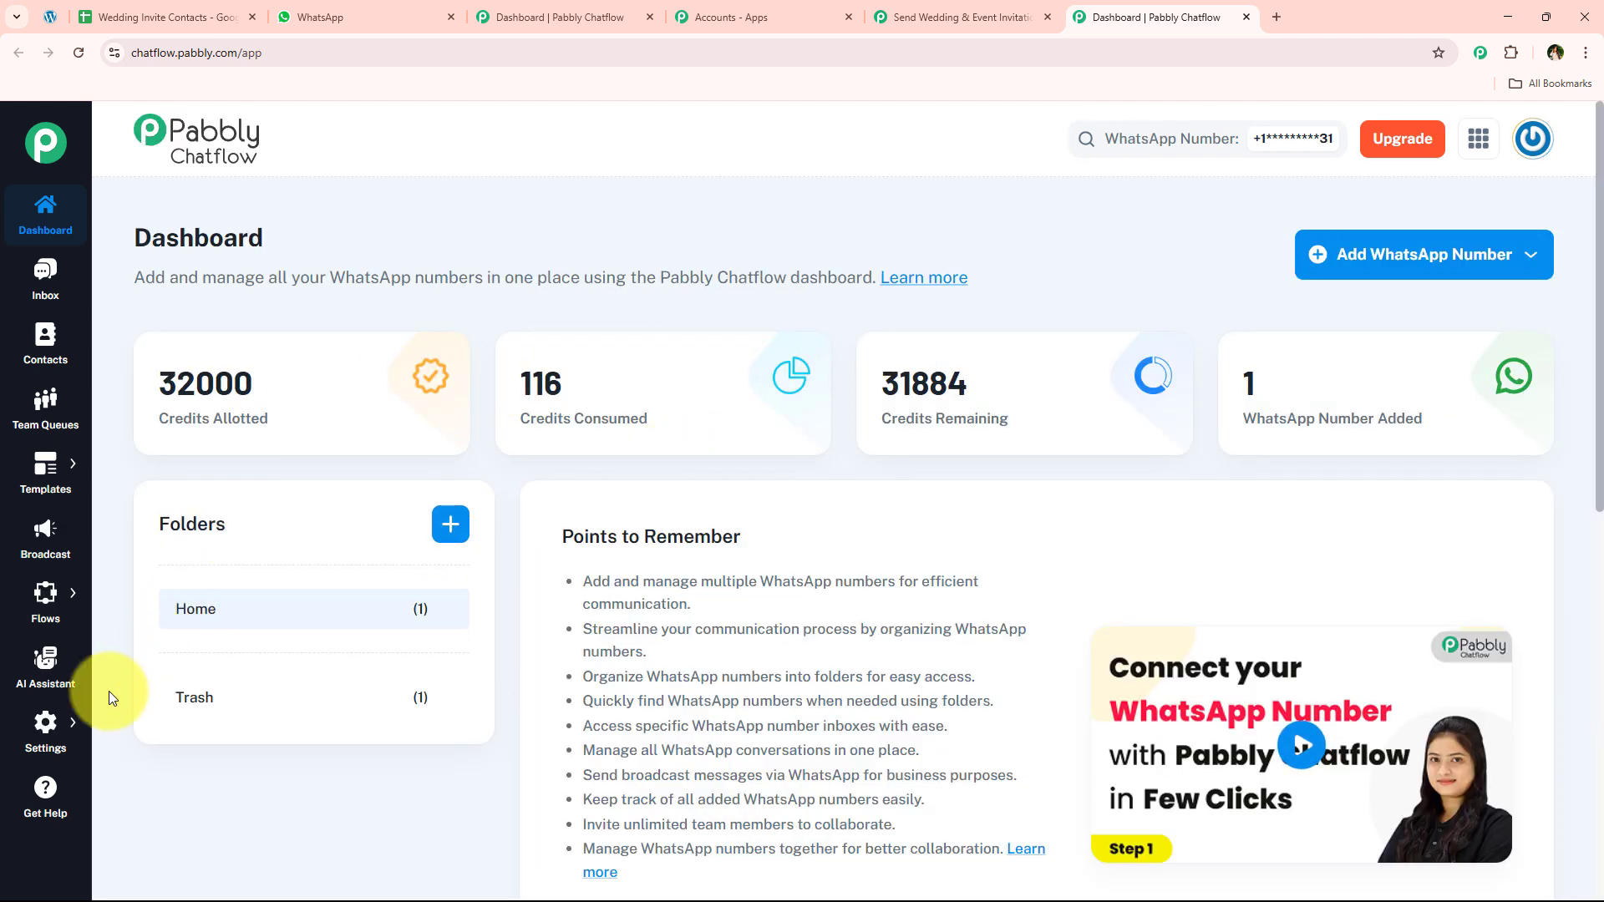
# Step: Copy the account's API token from Chatflow's Settings > API & Webhooks page
pyautogui.moveTo(48, 718)
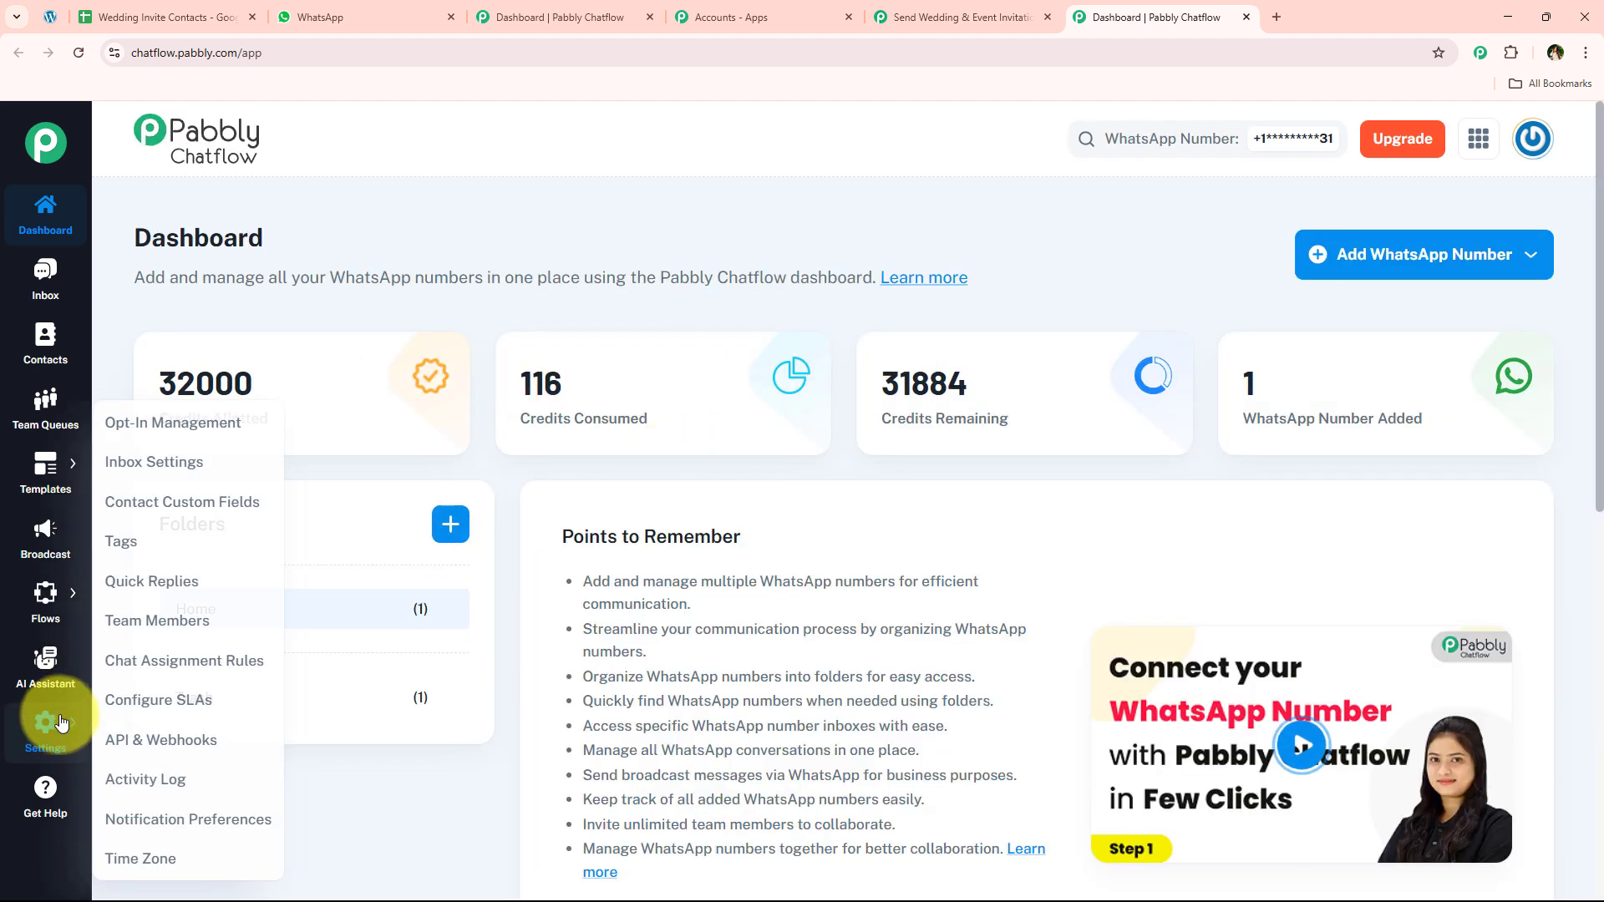
pyautogui.click(200, 735)
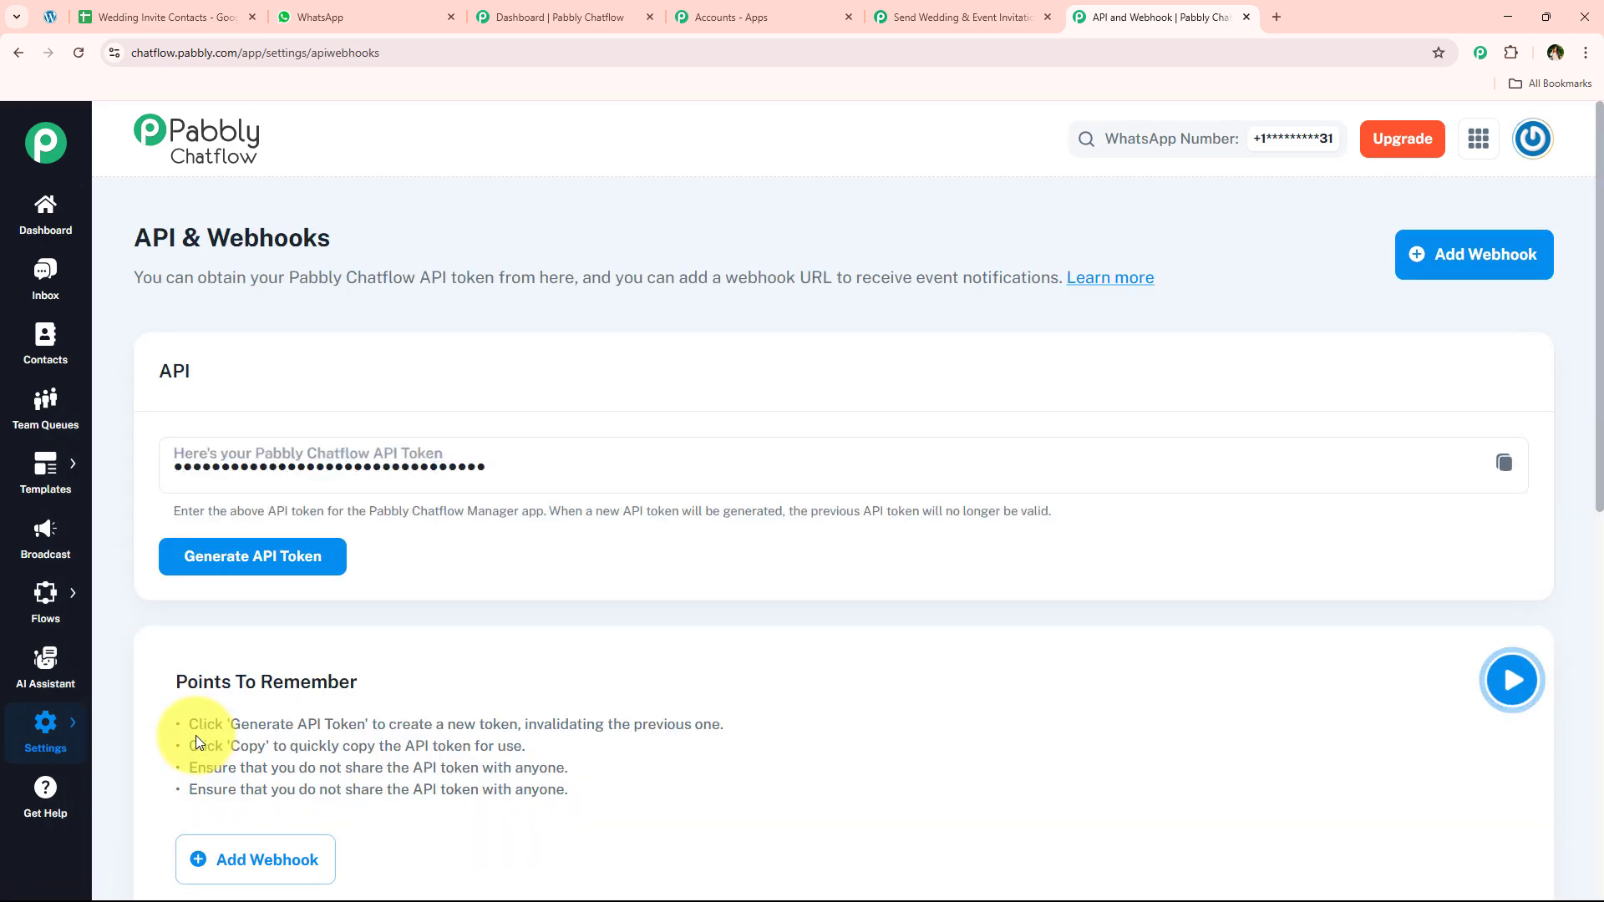
pyautogui.click(182, 468)
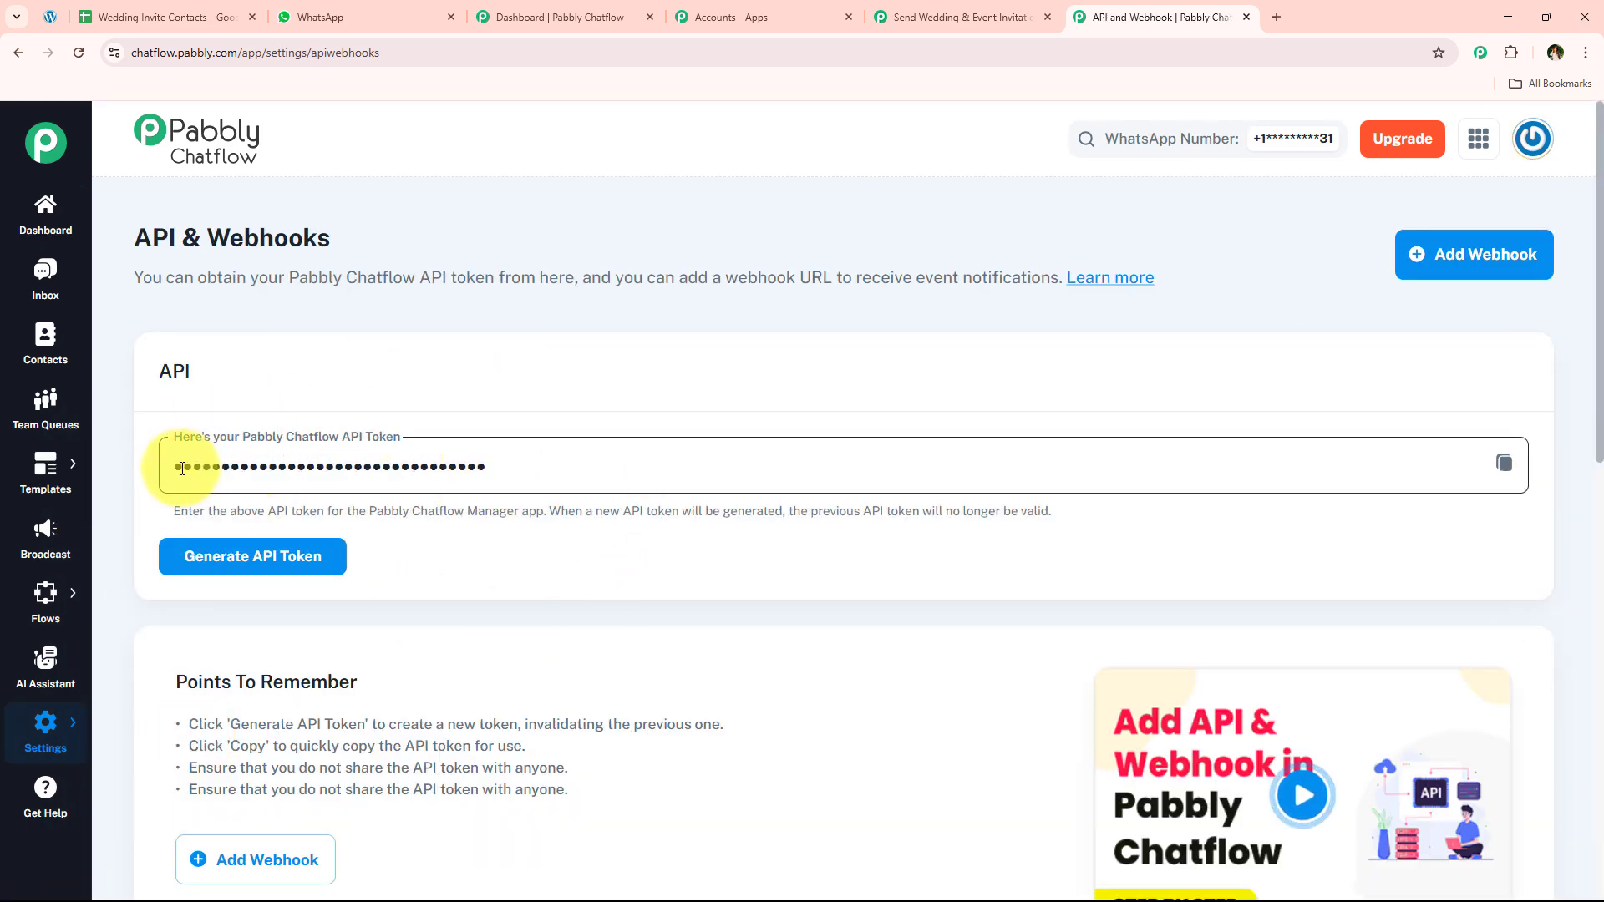
pyautogui.moveTo(182, 468); pyautogui.dragTo(548, 459)
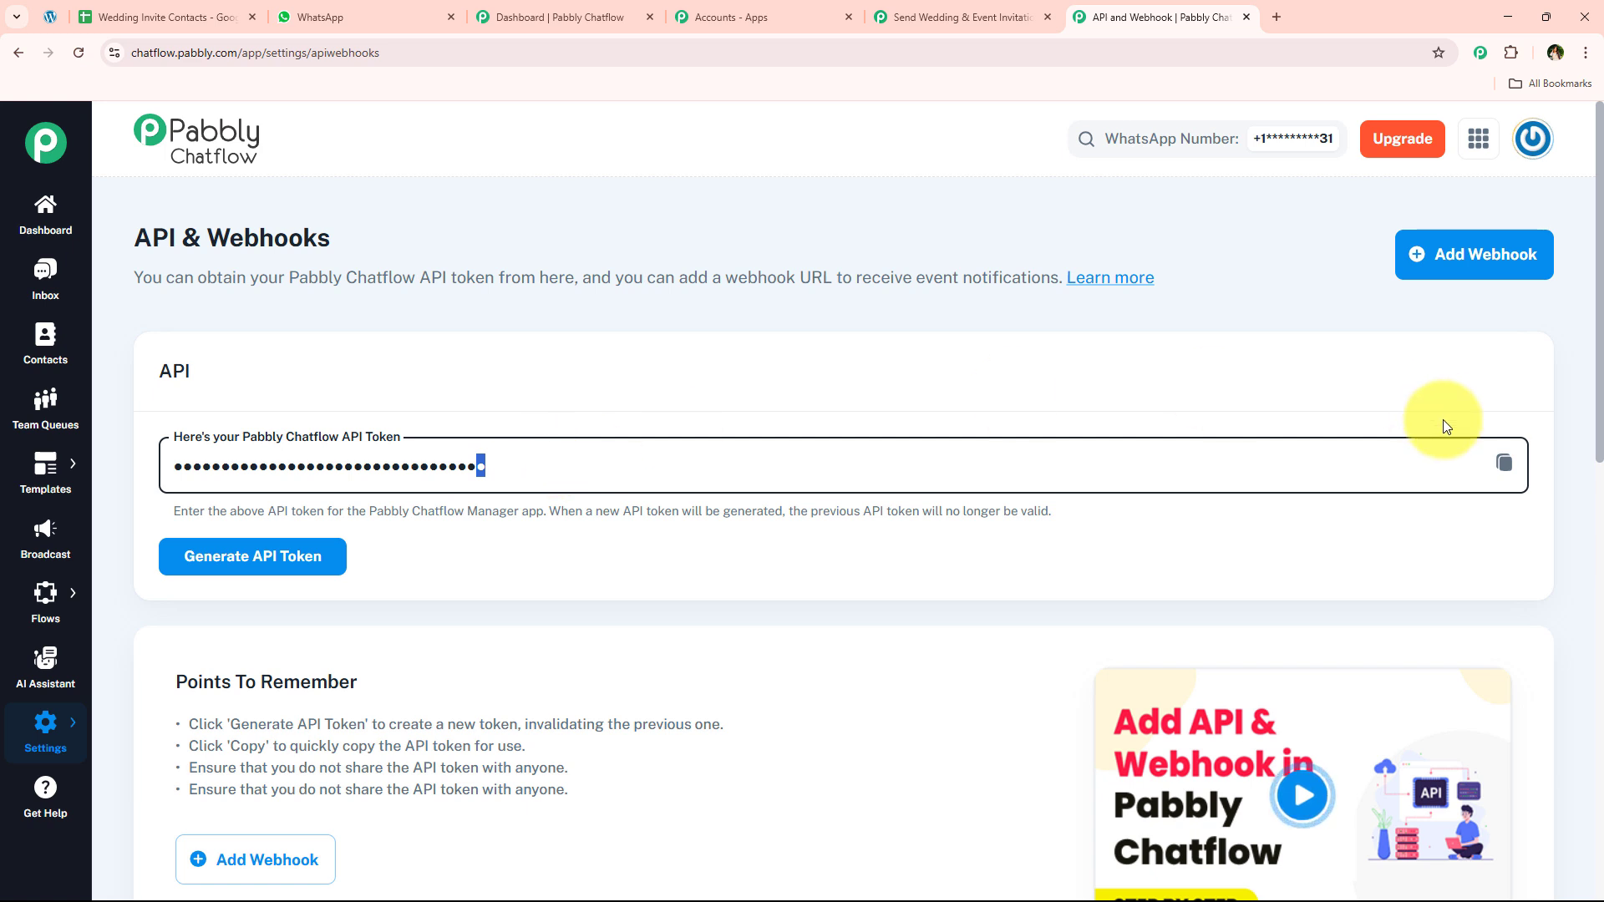
pyautogui.click(1503, 463)
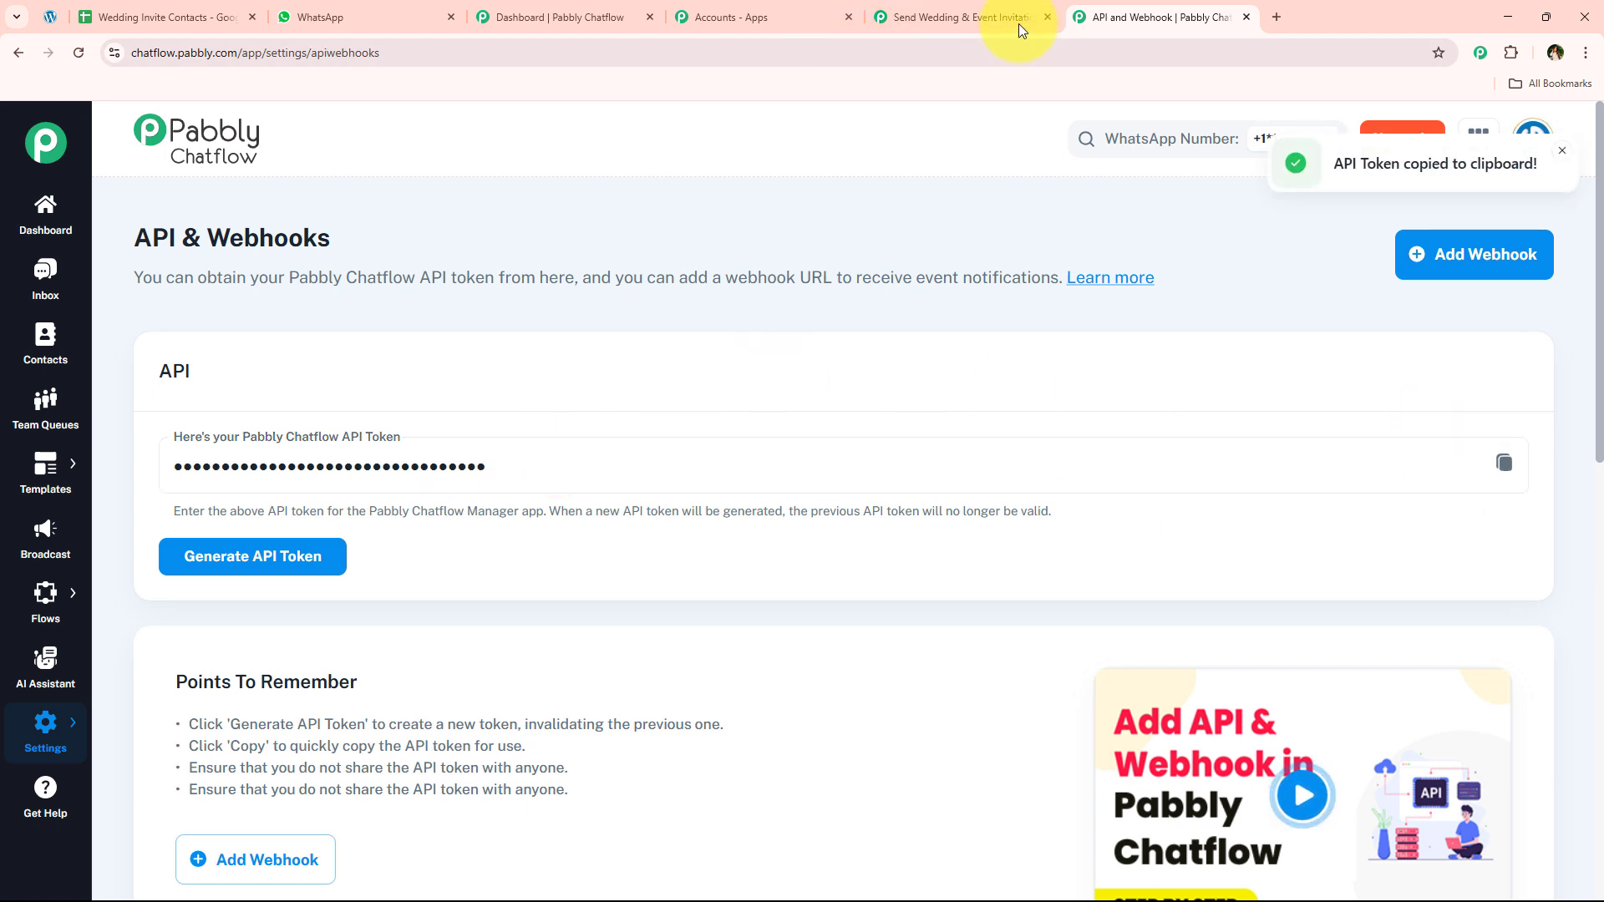
# Step: Paste the API token into the workflow connection's Token field
pyautogui.click(962, 10)
pyautogui.click(895, 573)
pyautogui.rightClick(895, 573)
pyautogui.click(944, 417)
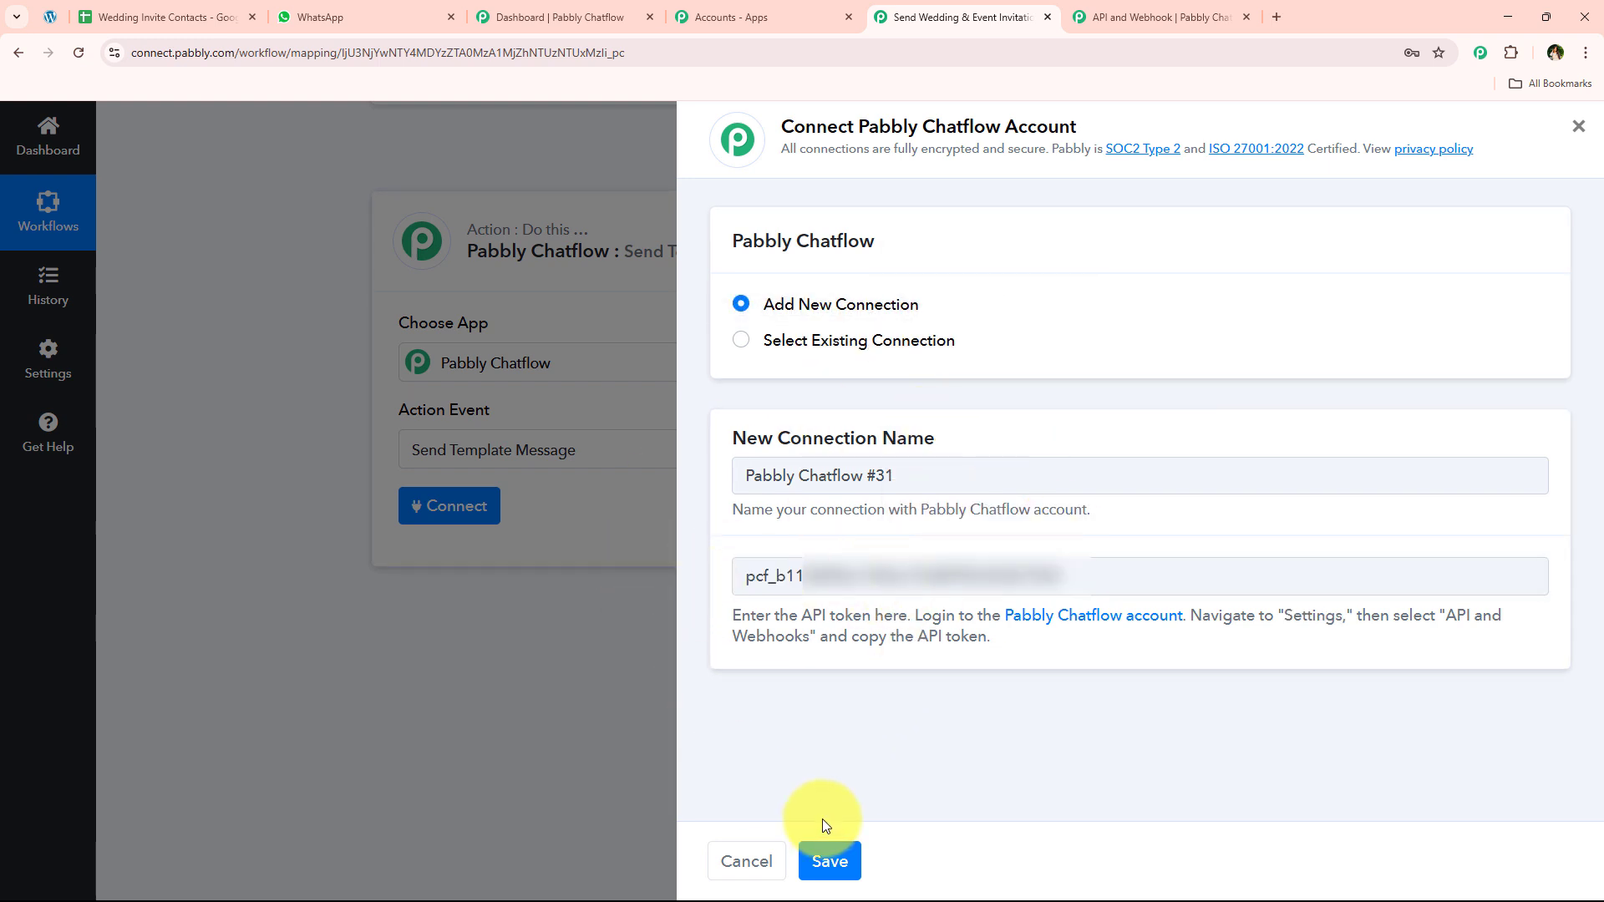
# Step: Save the Chatflow connection, check the Wedding Invite Contacts sheet, and begin filling Recipient Mobile Number
pyautogui.click(846, 859)
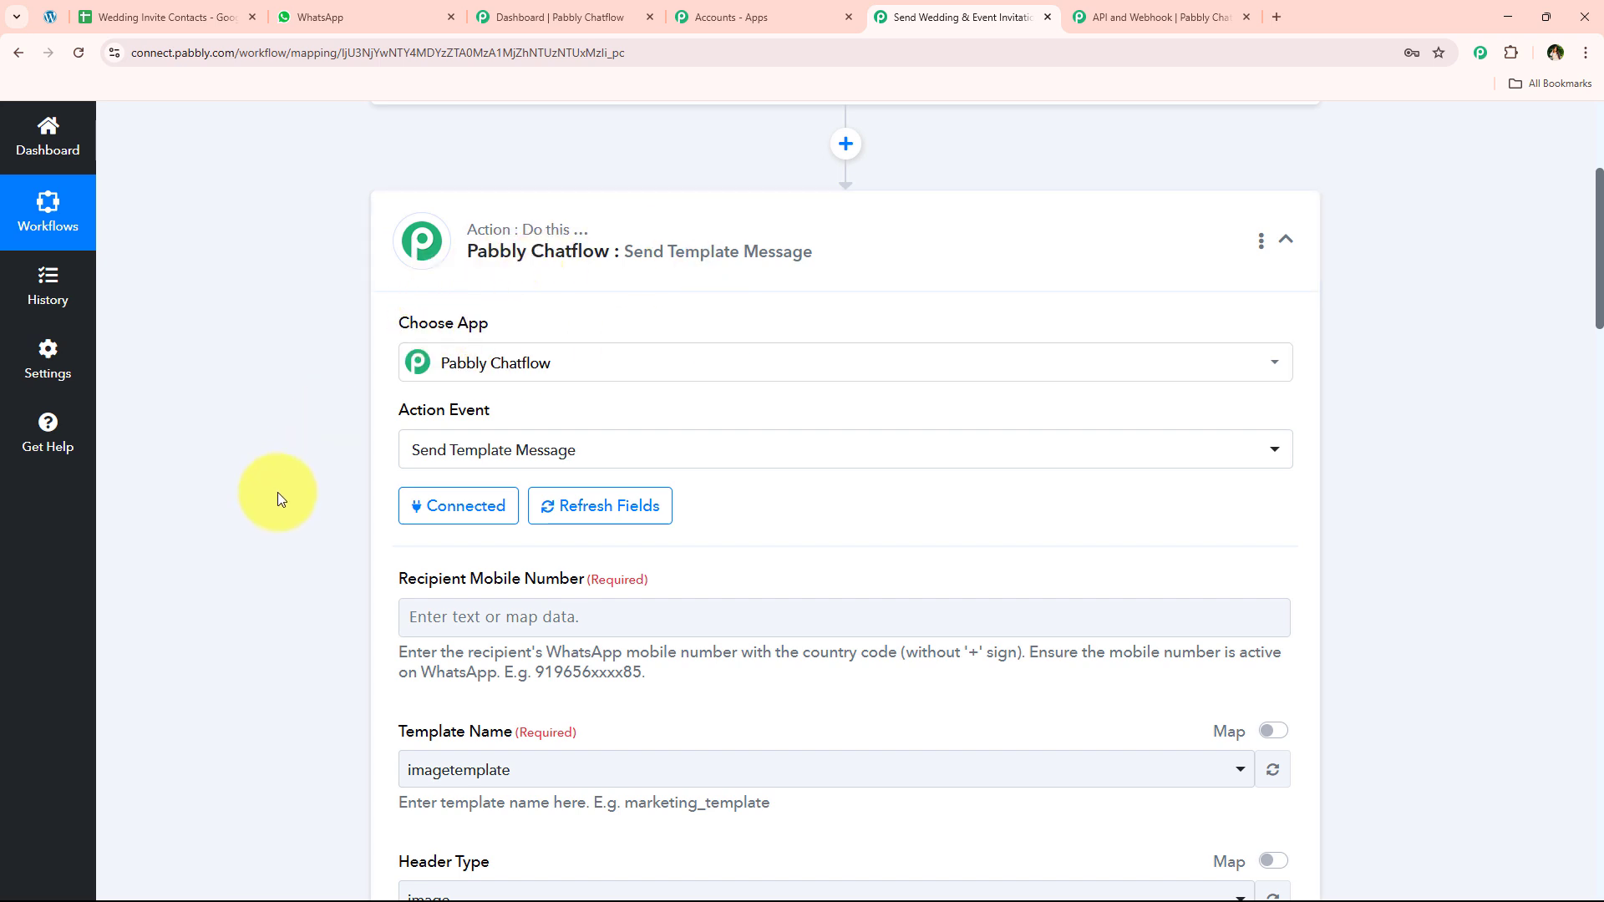
pyautogui.scroll(-3, 277, 499)
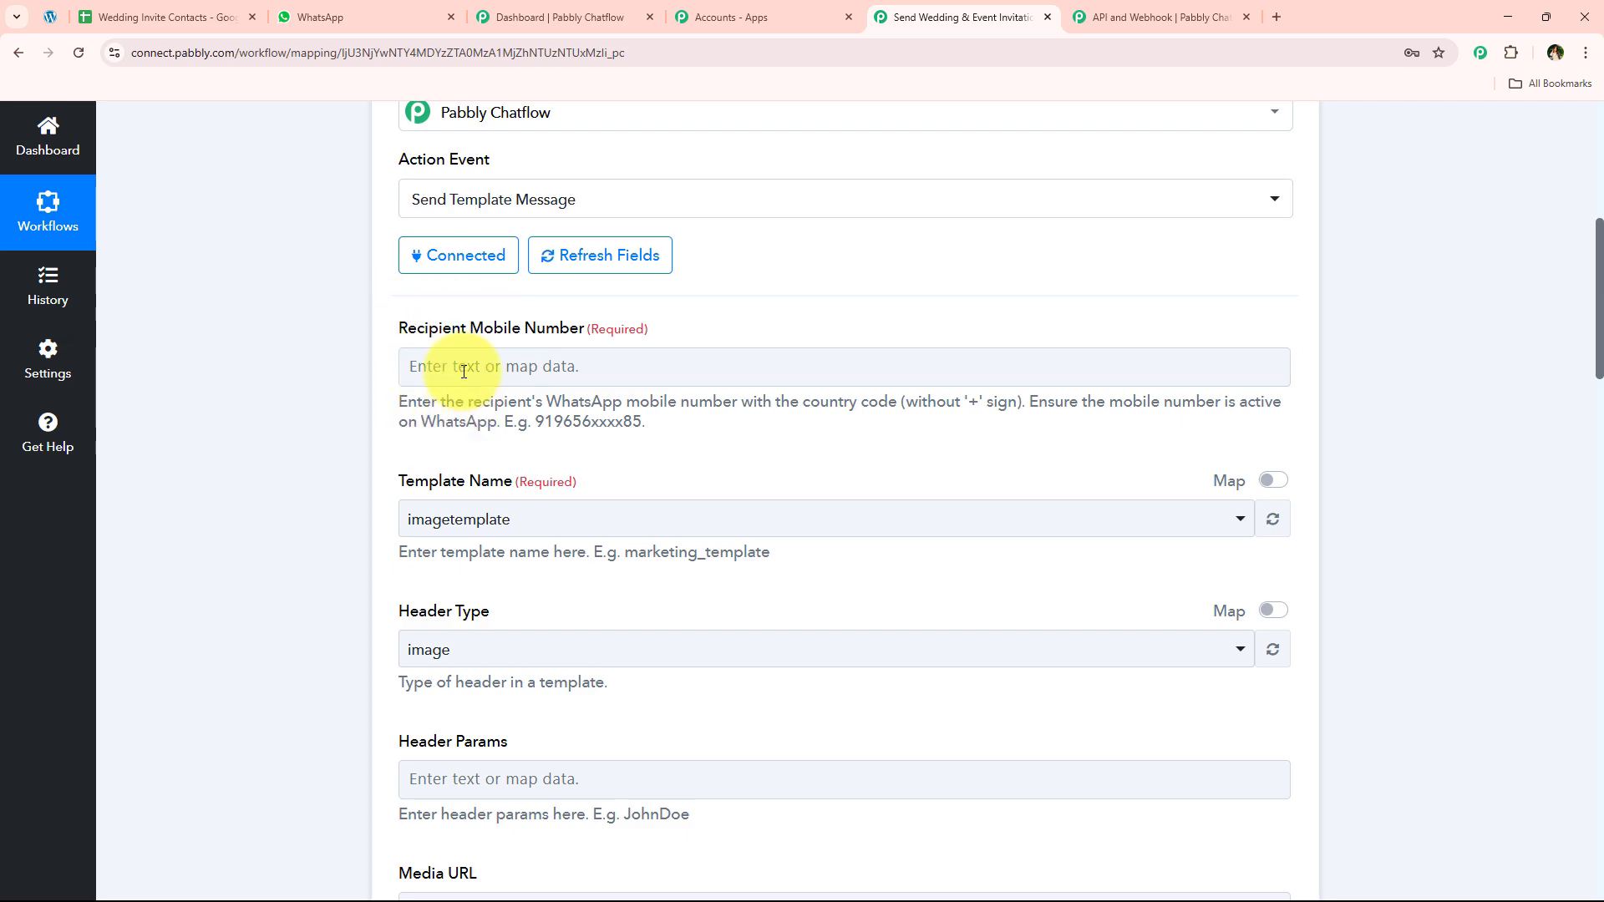
pyautogui.click(192, 17)
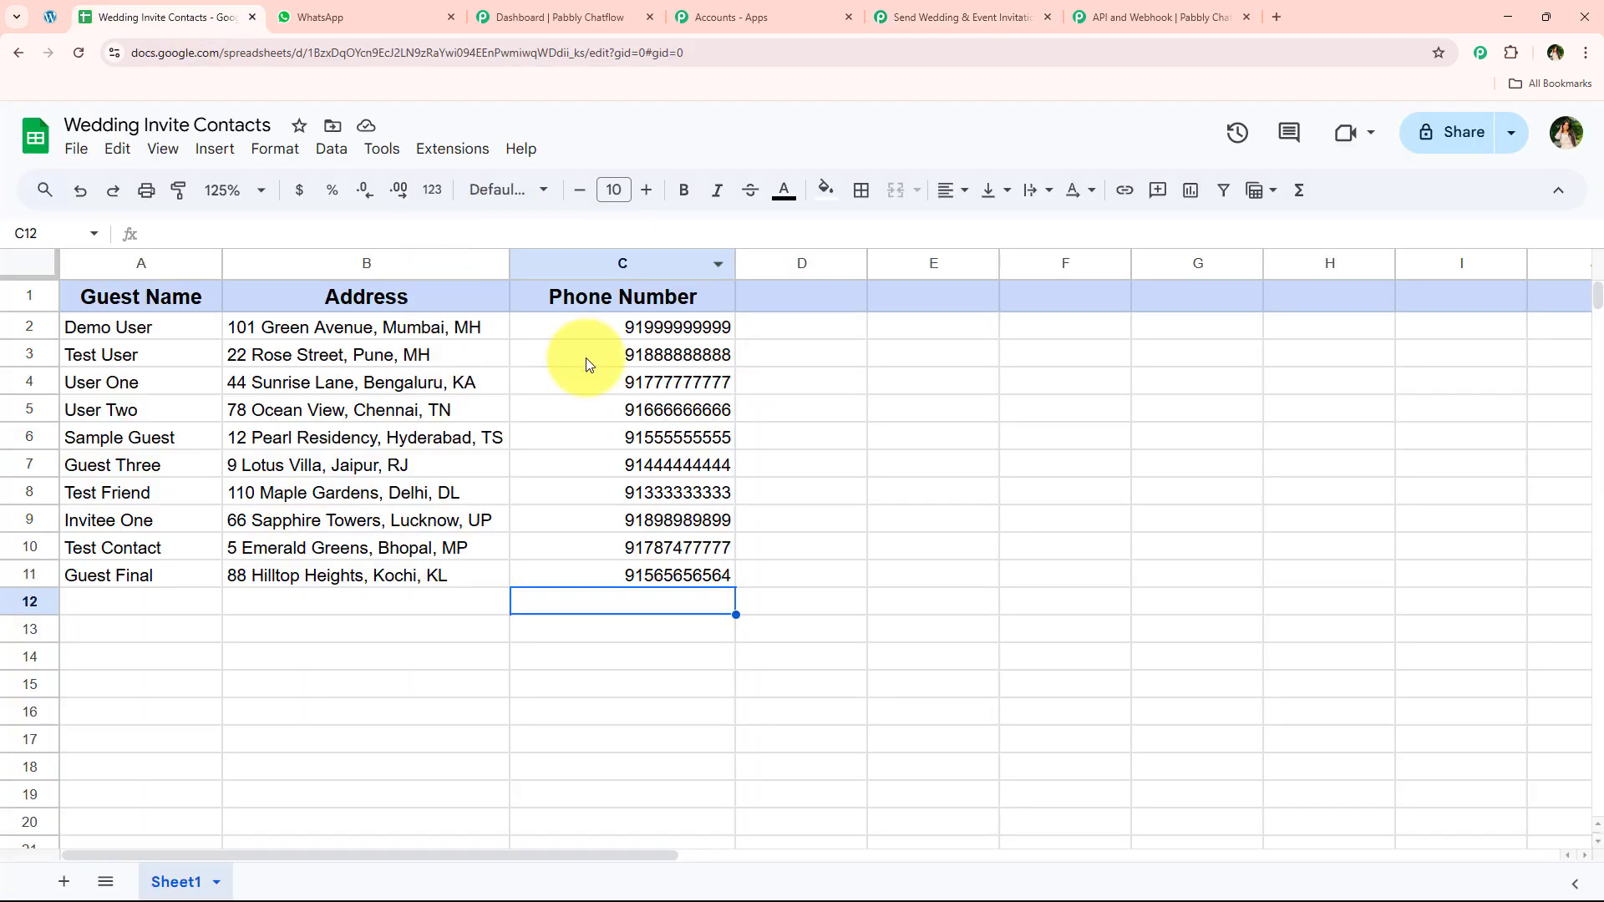
pyautogui.click(877, 15)
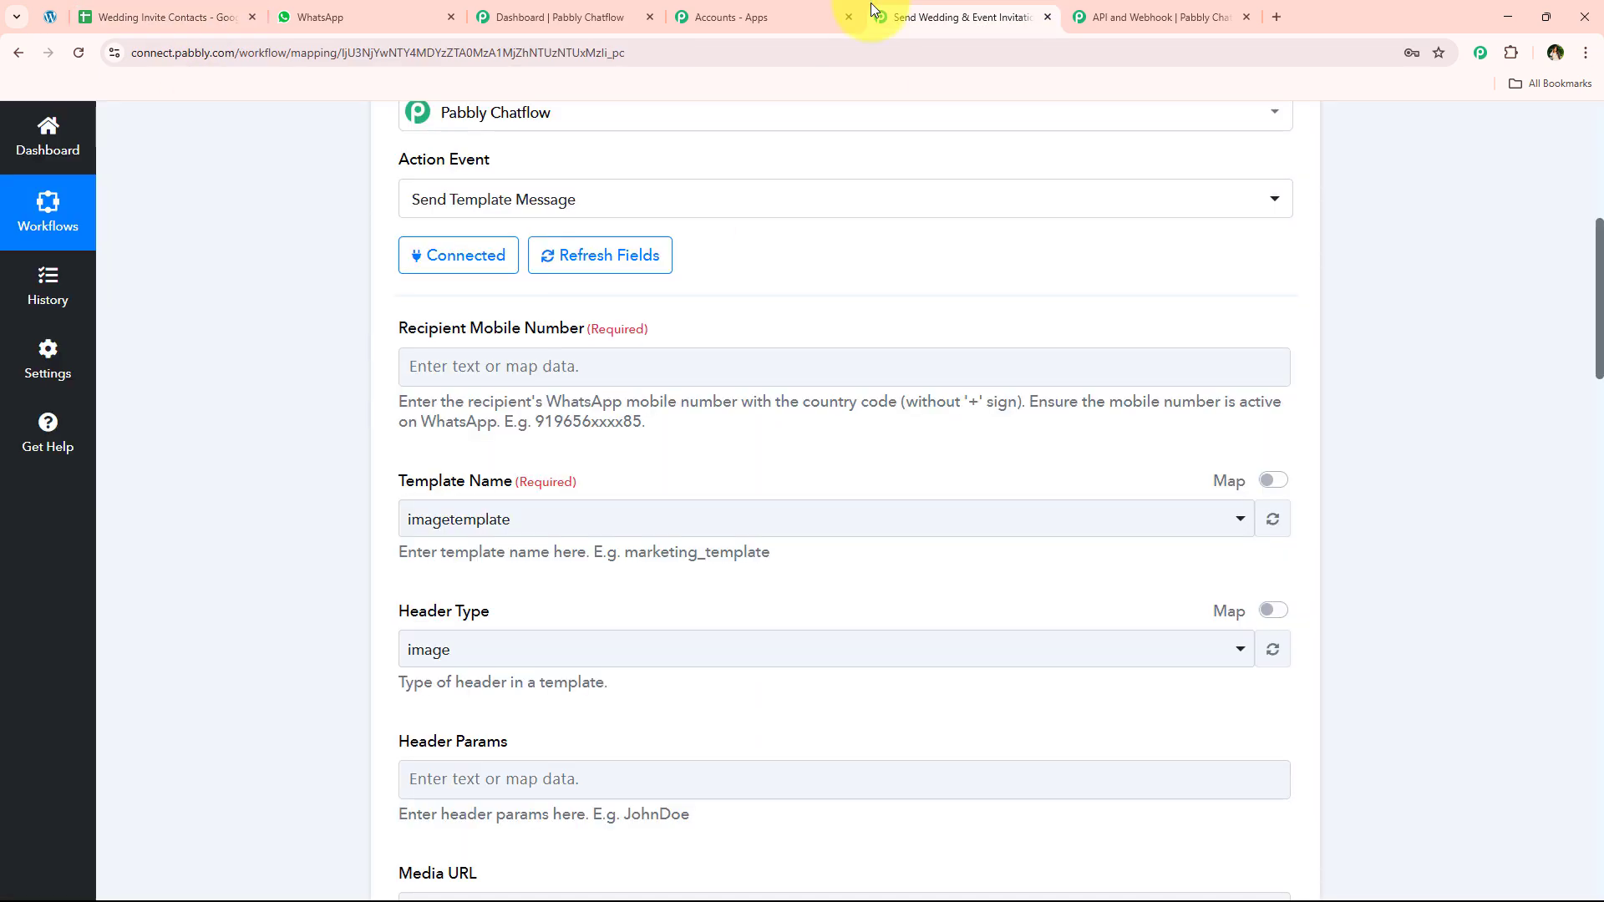
pyautogui.click(533, 359)
pyautogui.write('9')
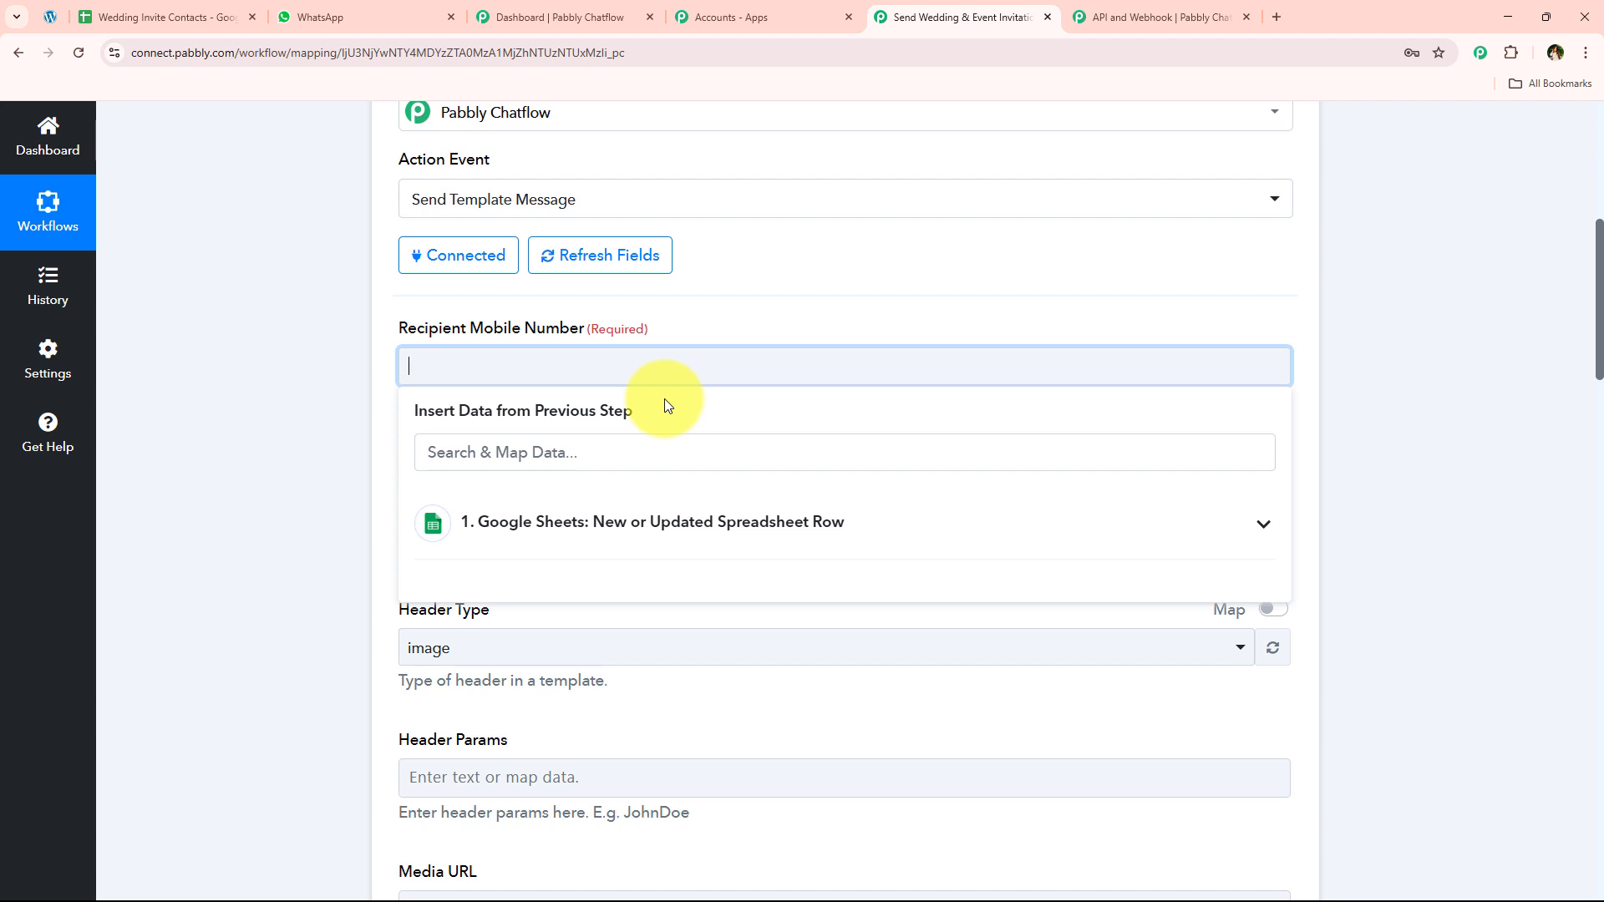
# Step: Map the Google Sheets Phone Number into the Recipient Mobile Number field
pyautogui.click(680, 517)
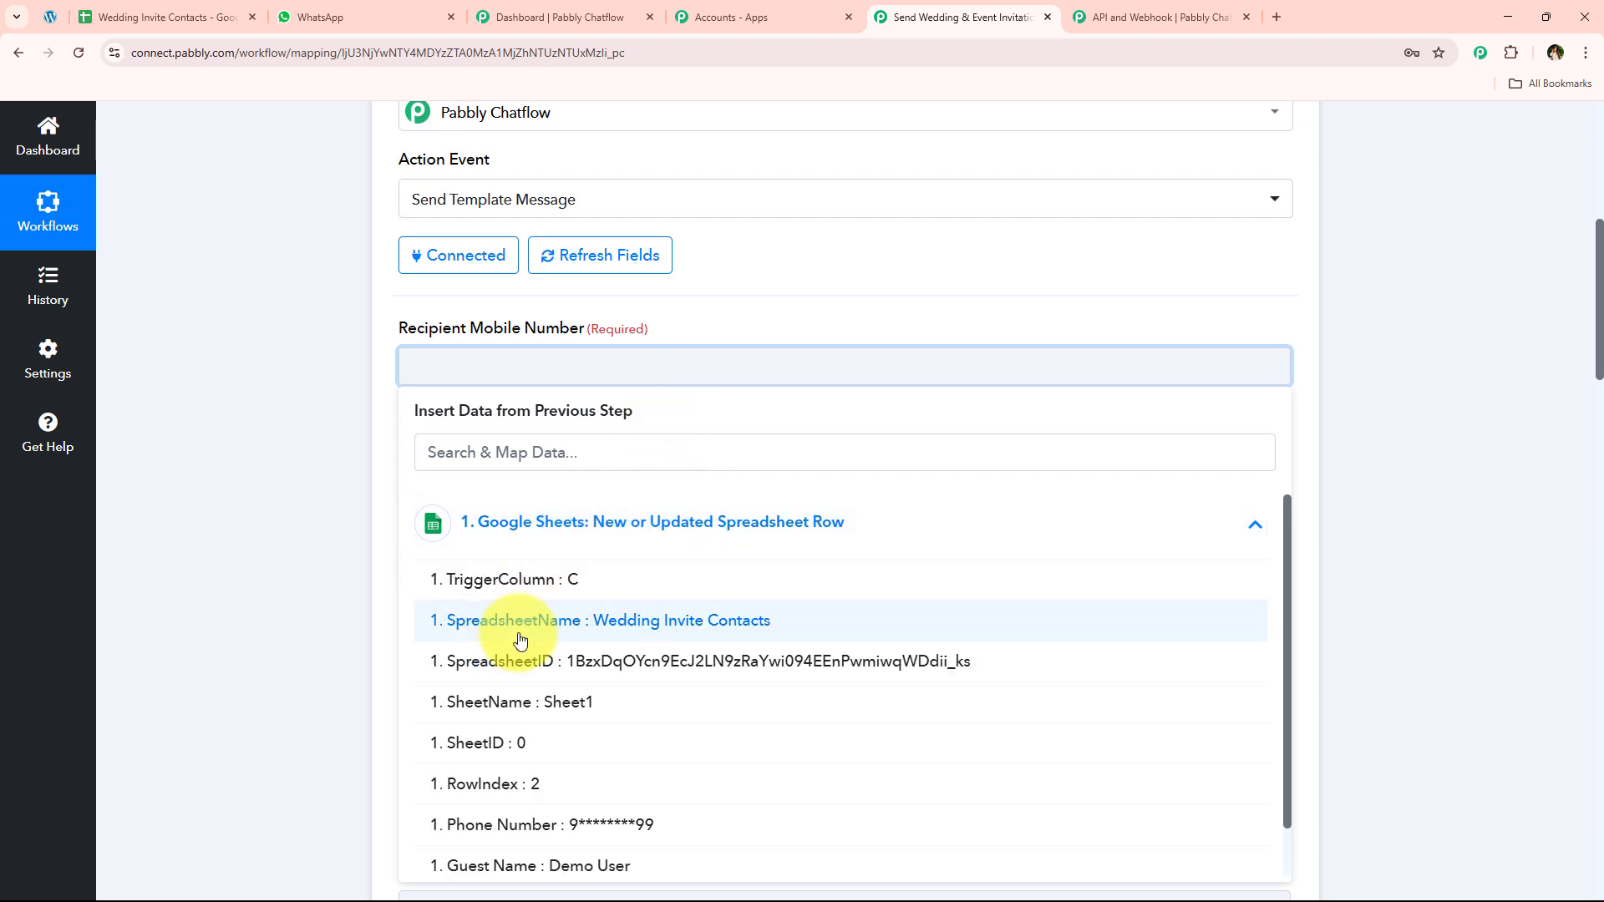
pyautogui.click(763, 535)
pyautogui.click(244, 374)
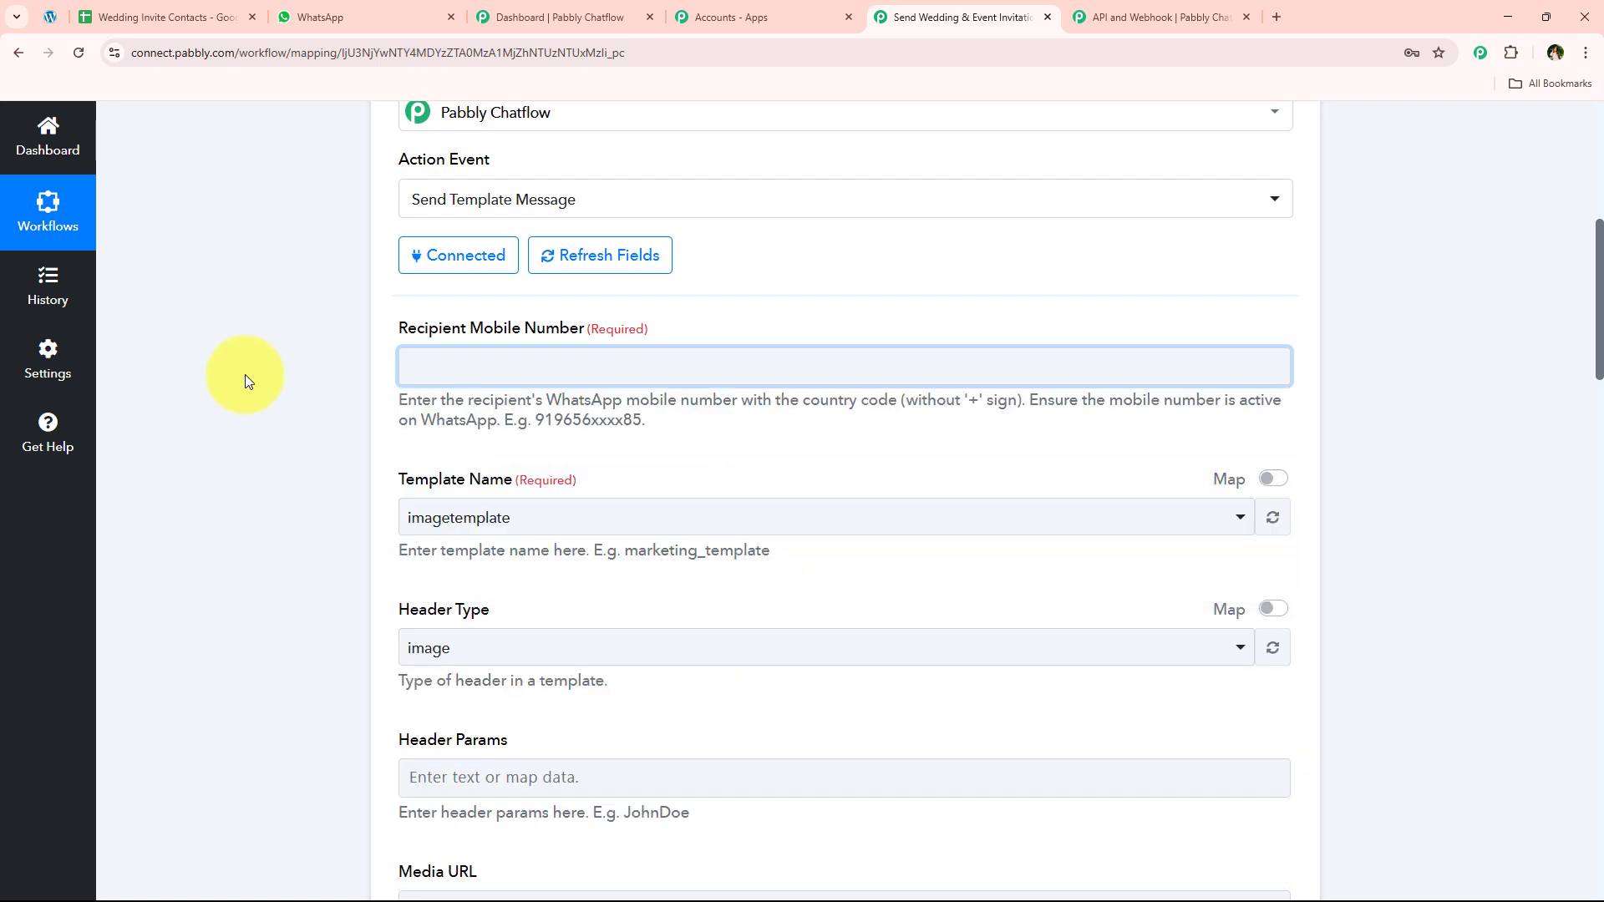
pyautogui.click(525, 355)
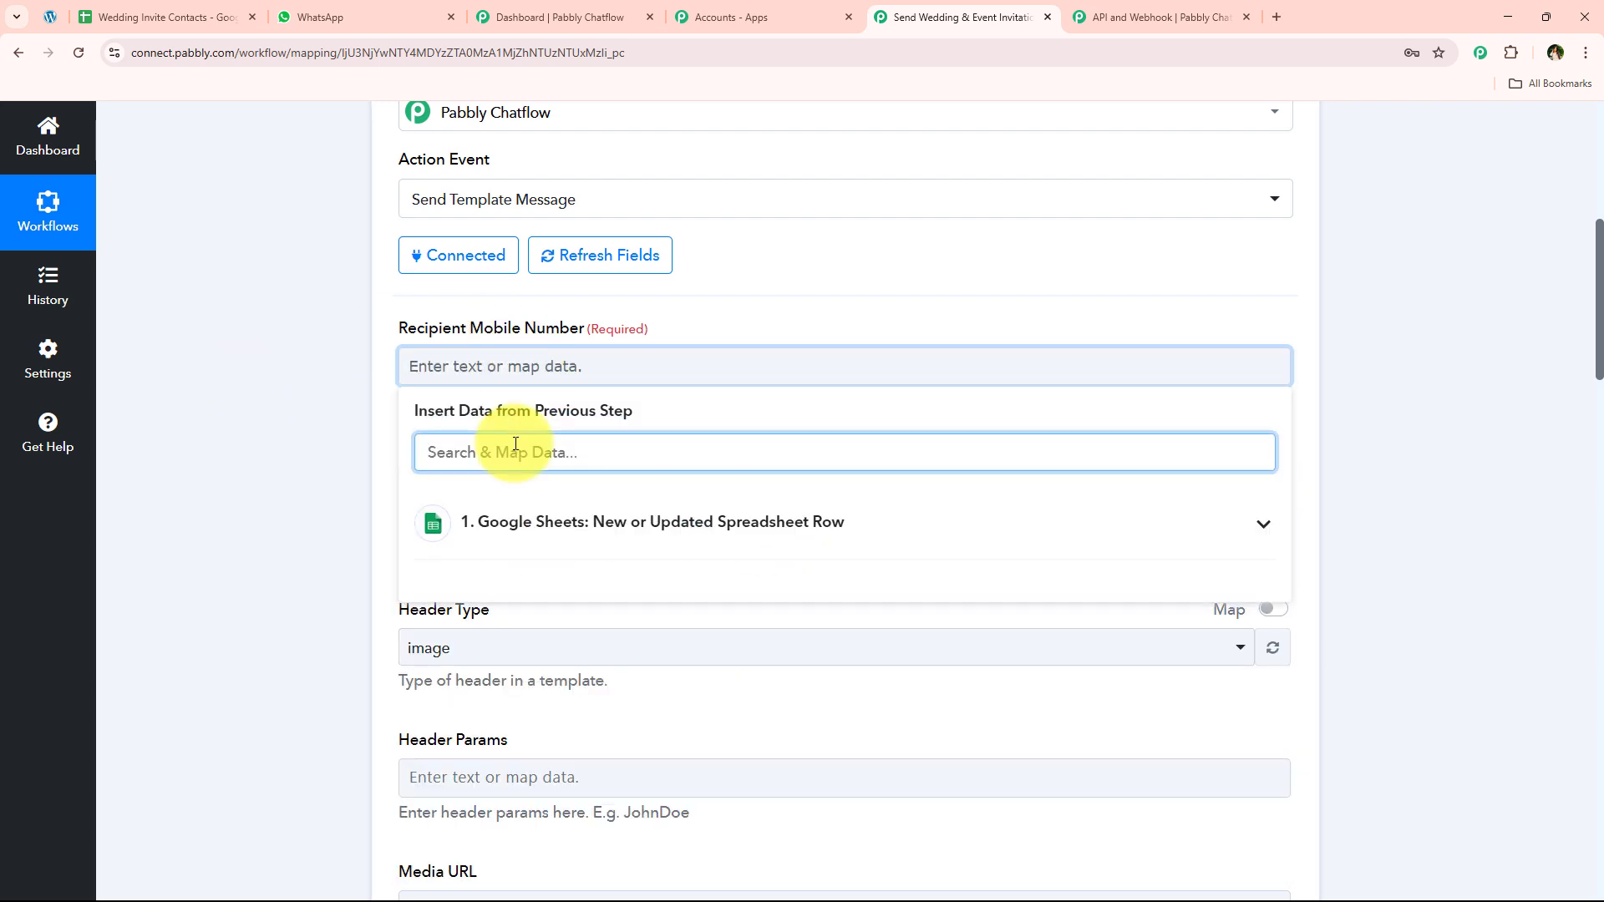
pyautogui.write('91')
pyautogui.press('BackSpace')
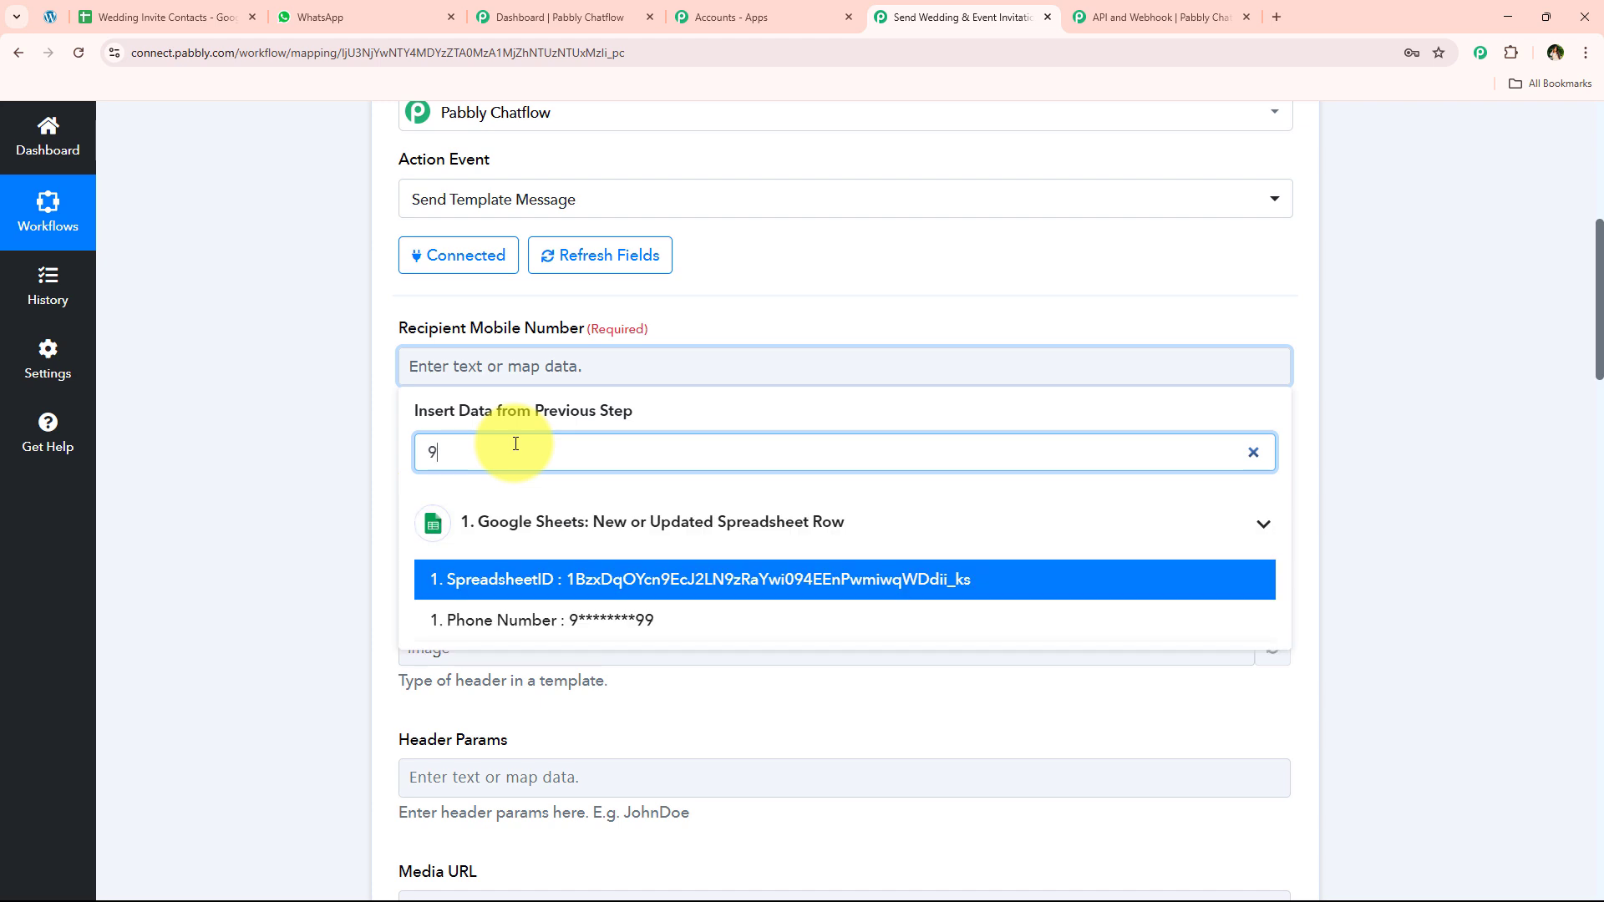
pyautogui.click(559, 614)
pyautogui.click(283, 331)
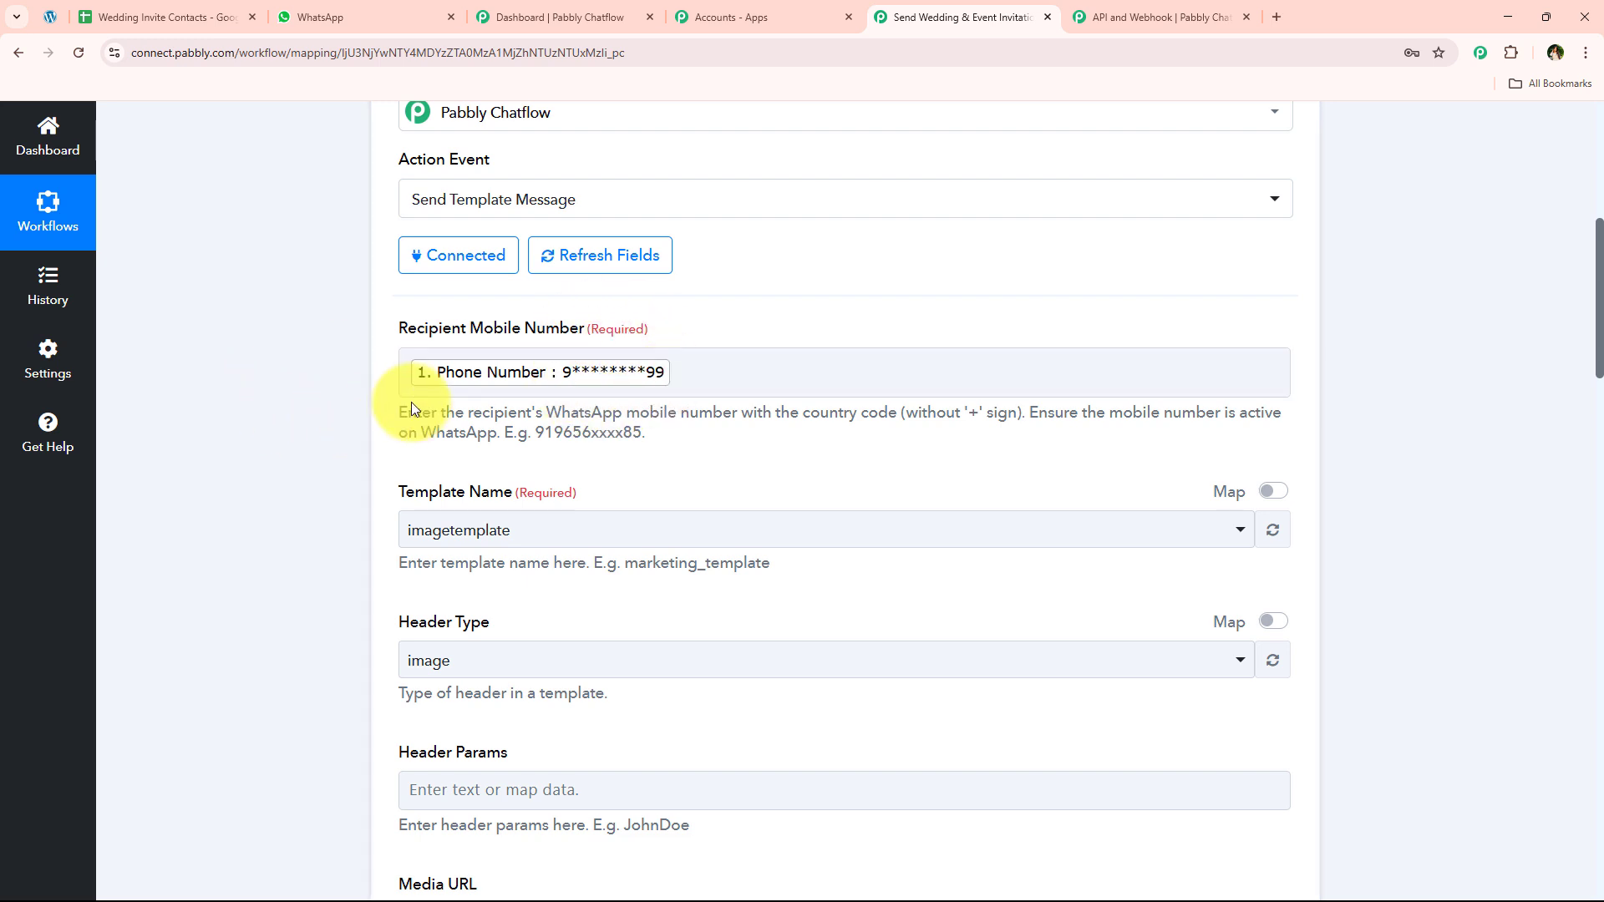
# Step: Review the recipient field's WhatsApp mobile number requirement, then check the spreadsheet's phone numbers
pyautogui.moveTo(398, 414); pyautogui.dragTo(710, 432)
pyautogui.click(716, 433)
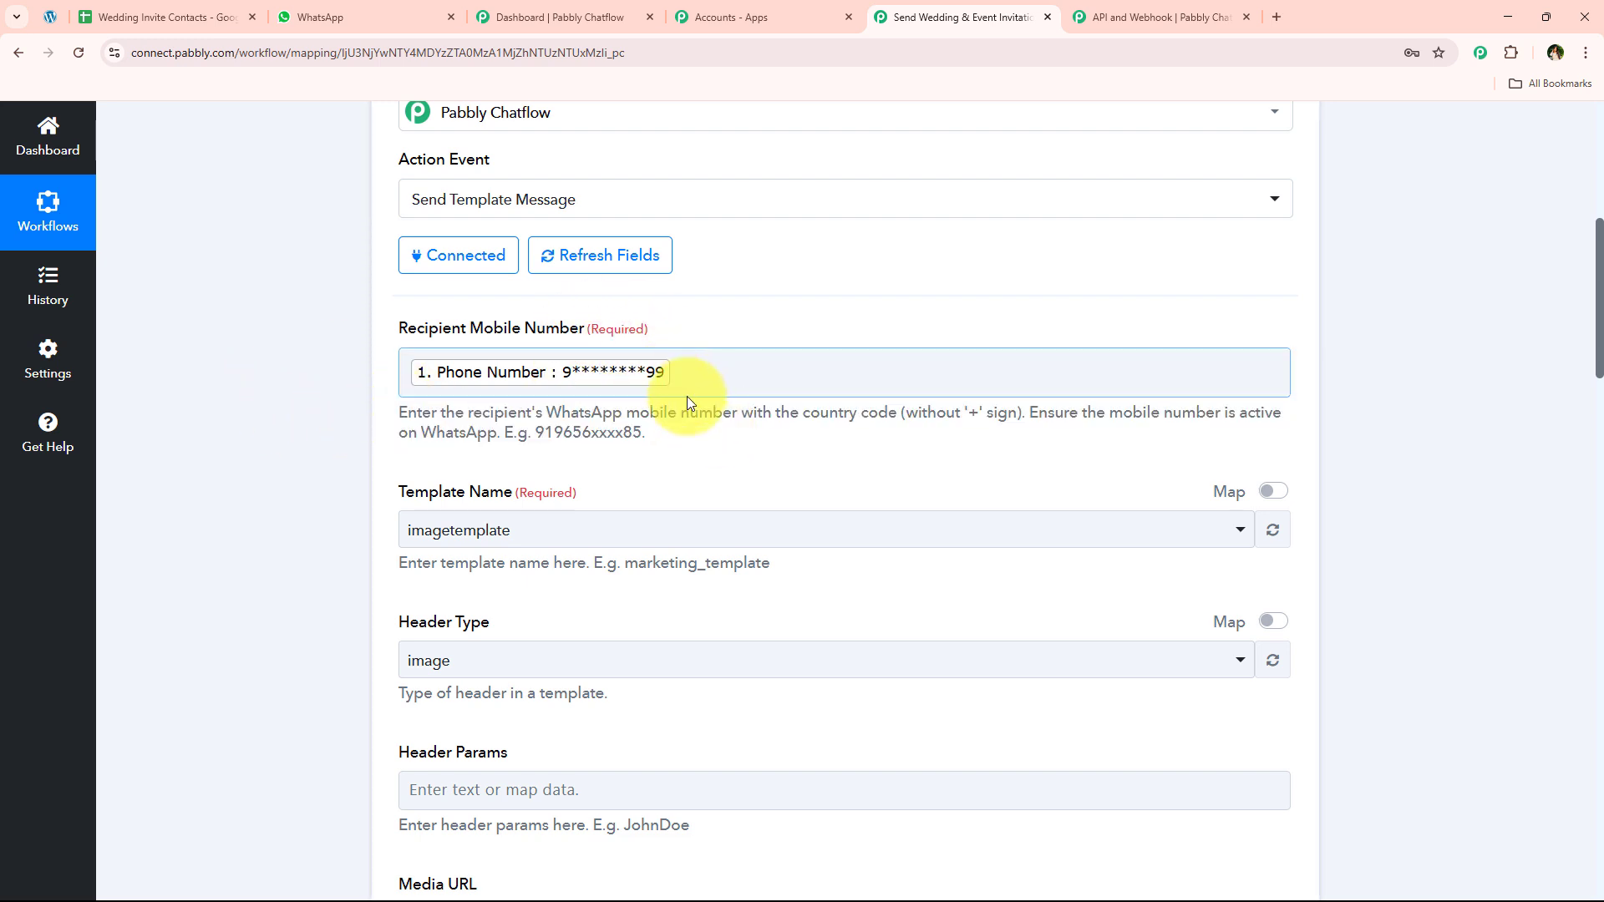
pyautogui.moveTo(549, 415); pyautogui.dragTo(732, 414)
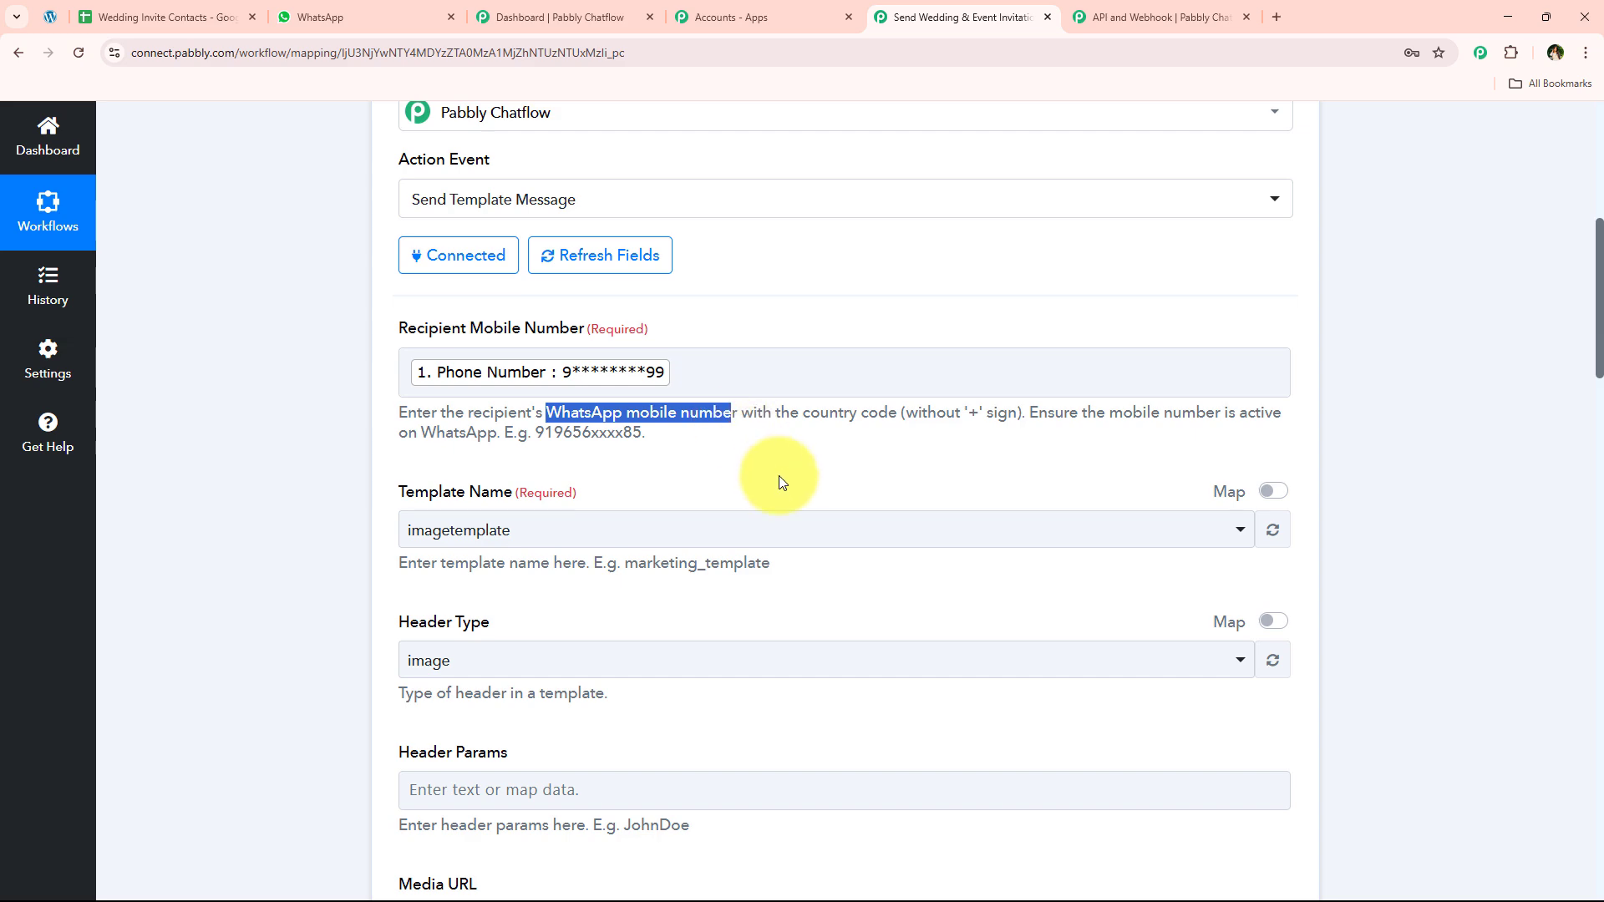
pyautogui.click(970, 418)
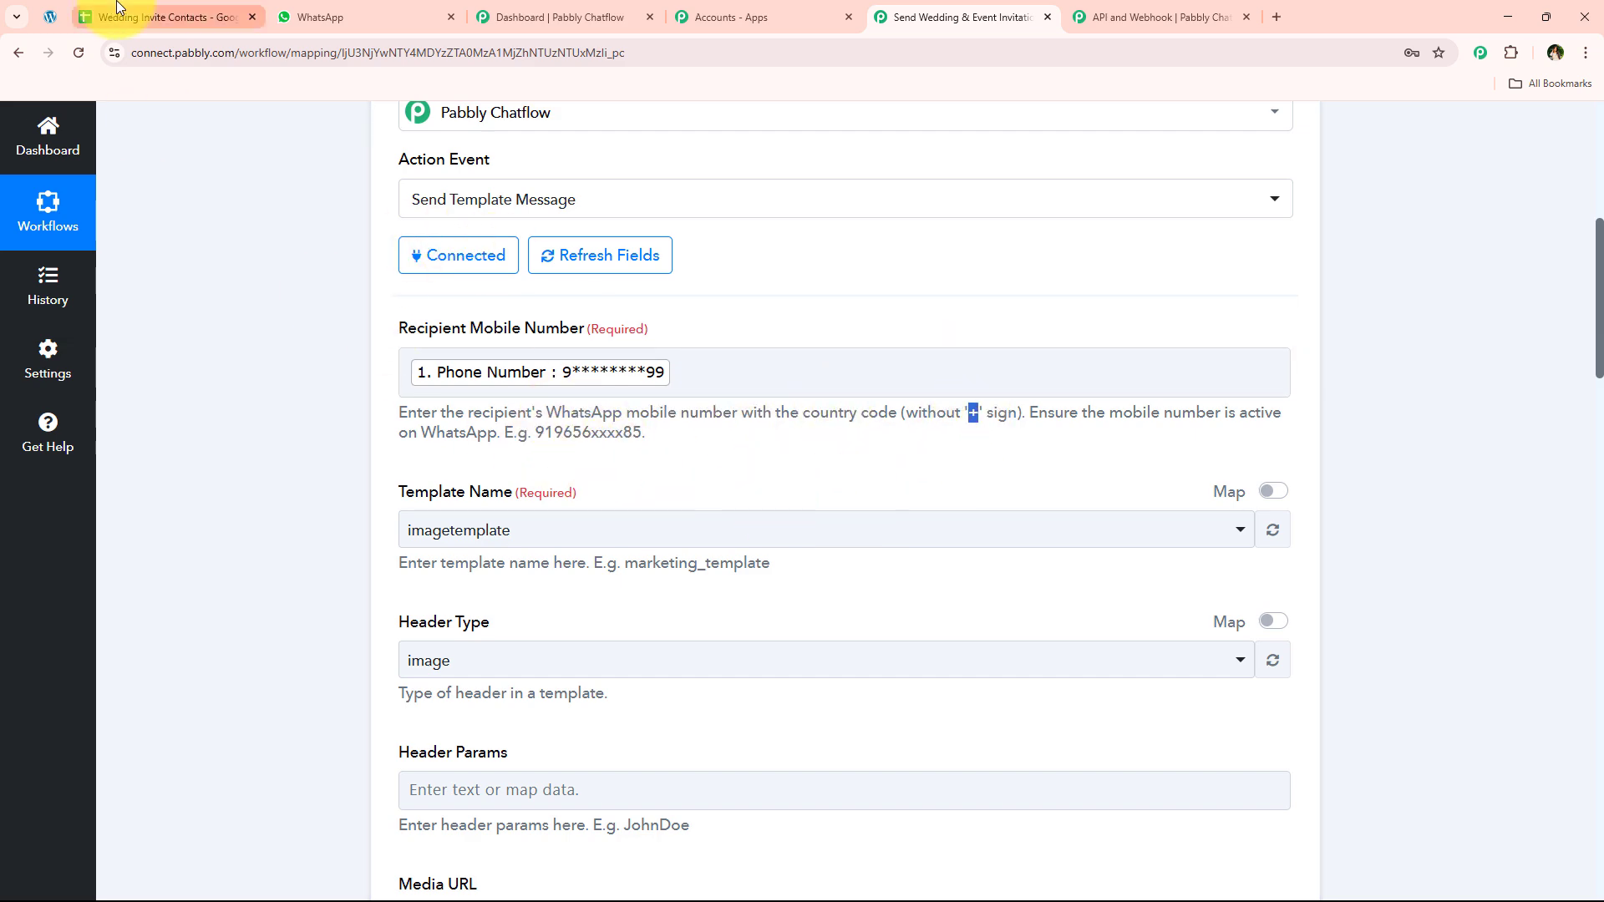
pyautogui.click(155, 17)
pyautogui.moveTo(665, 326); pyautogui.dragTo(668, 575)
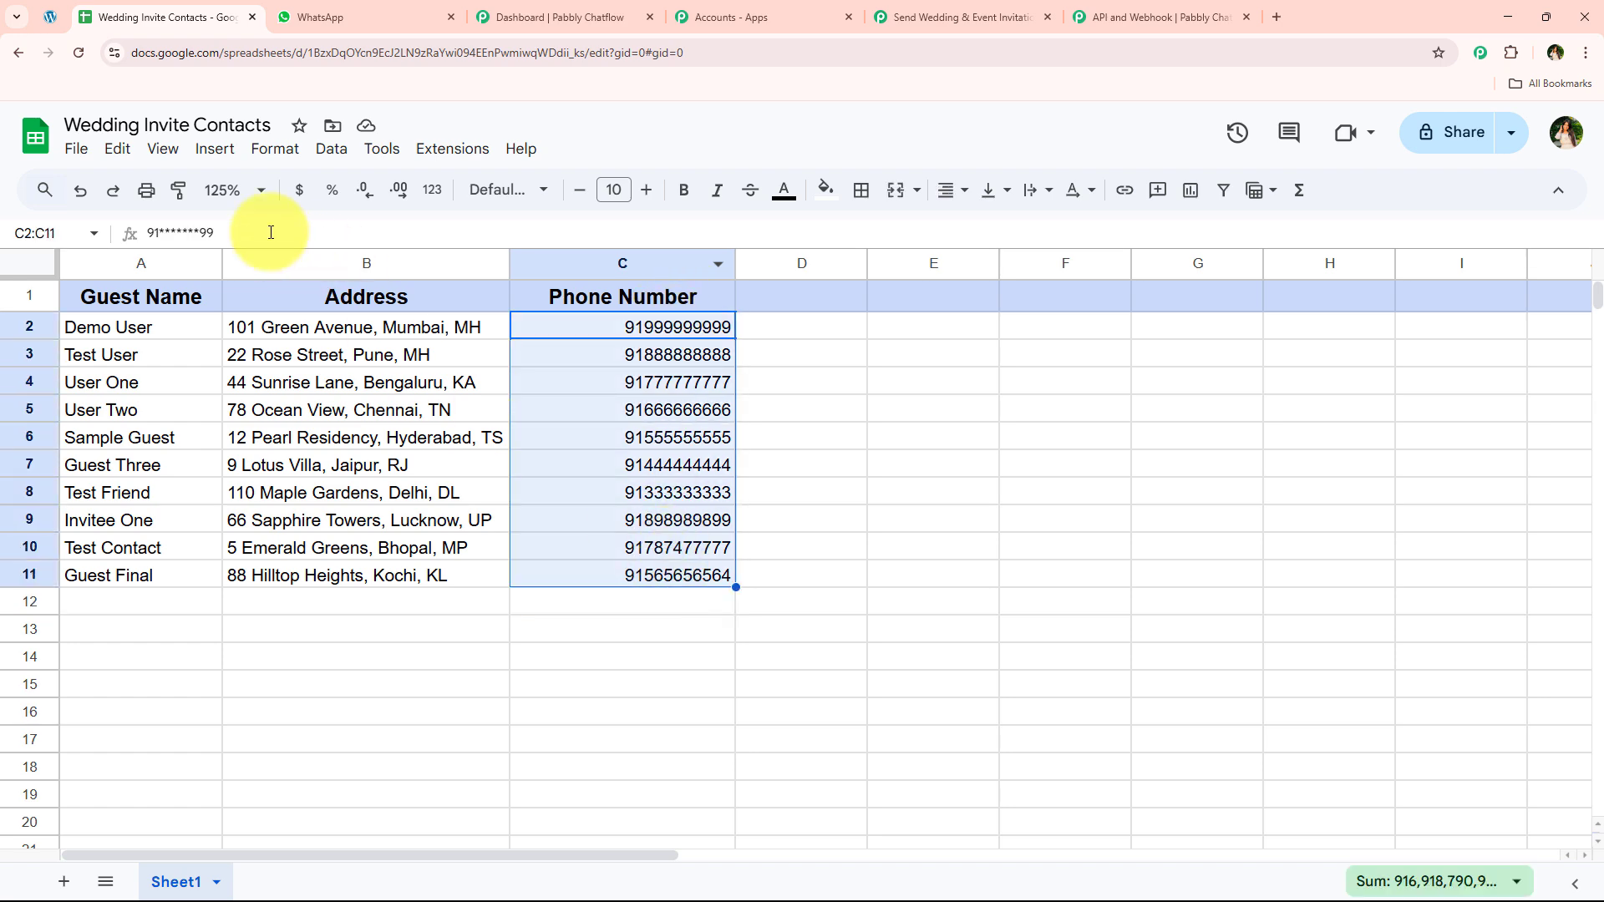
pyautogui.click(233, 190)
pyautogui.click(247, 389)
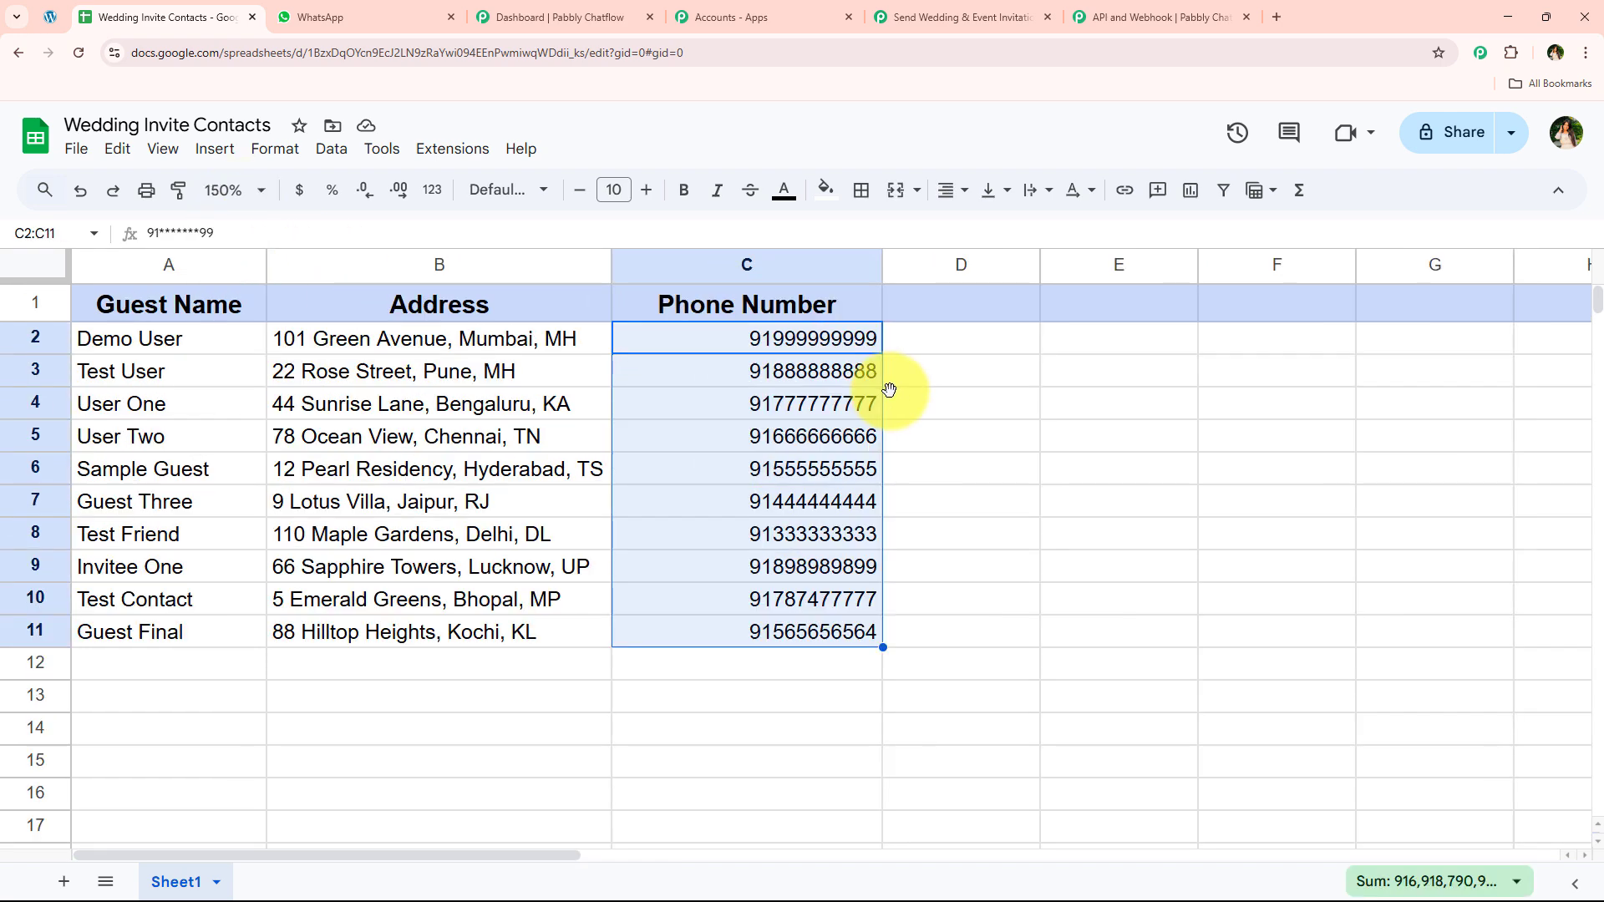
pyautogui.click(896, 401)
pyautogui.click(763, 341)
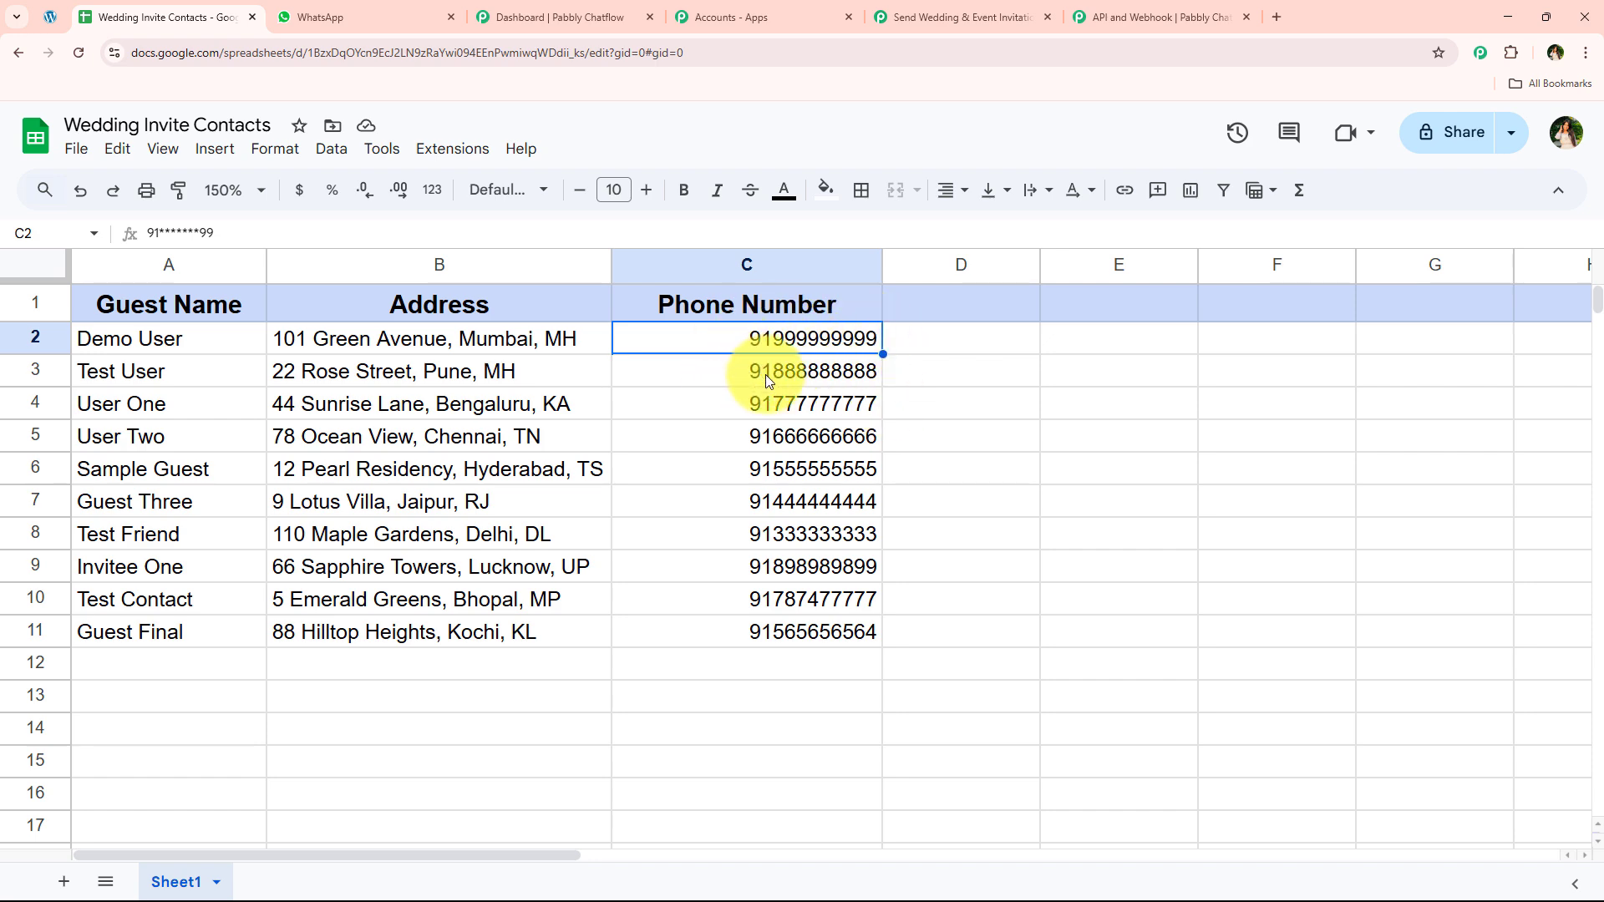
pyautogui.click(902, 17)
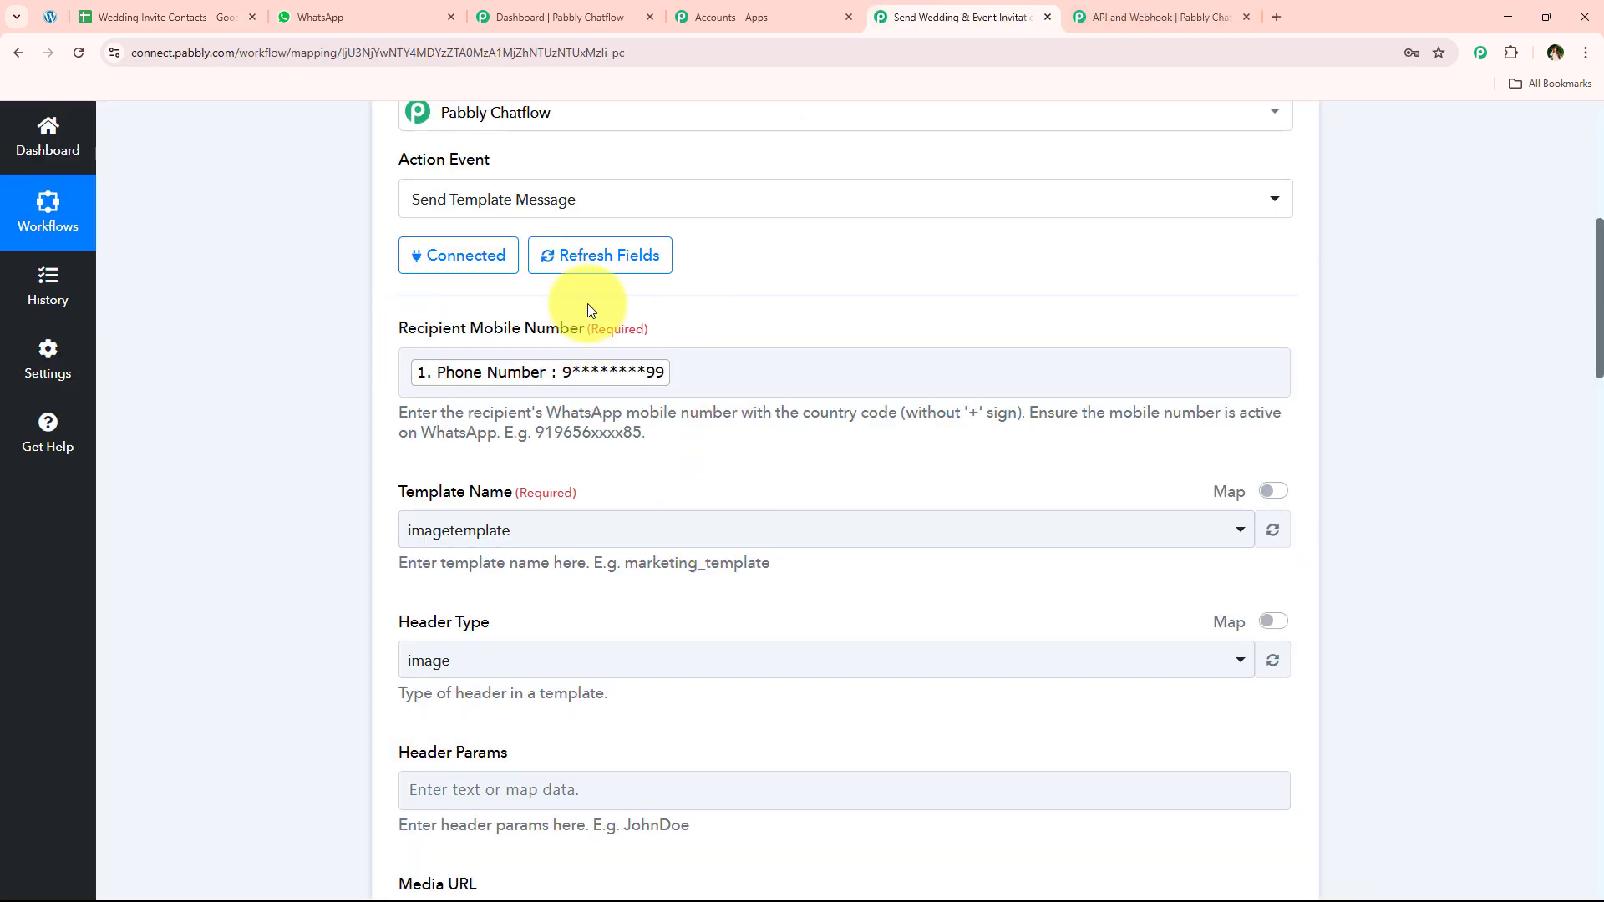
# Step: Review the country-code requirement and the Template Name field, then go to the Chatflow dashboard
pyautogui.moveTo(803, 415); pyautogui.dragTo(969, 427)
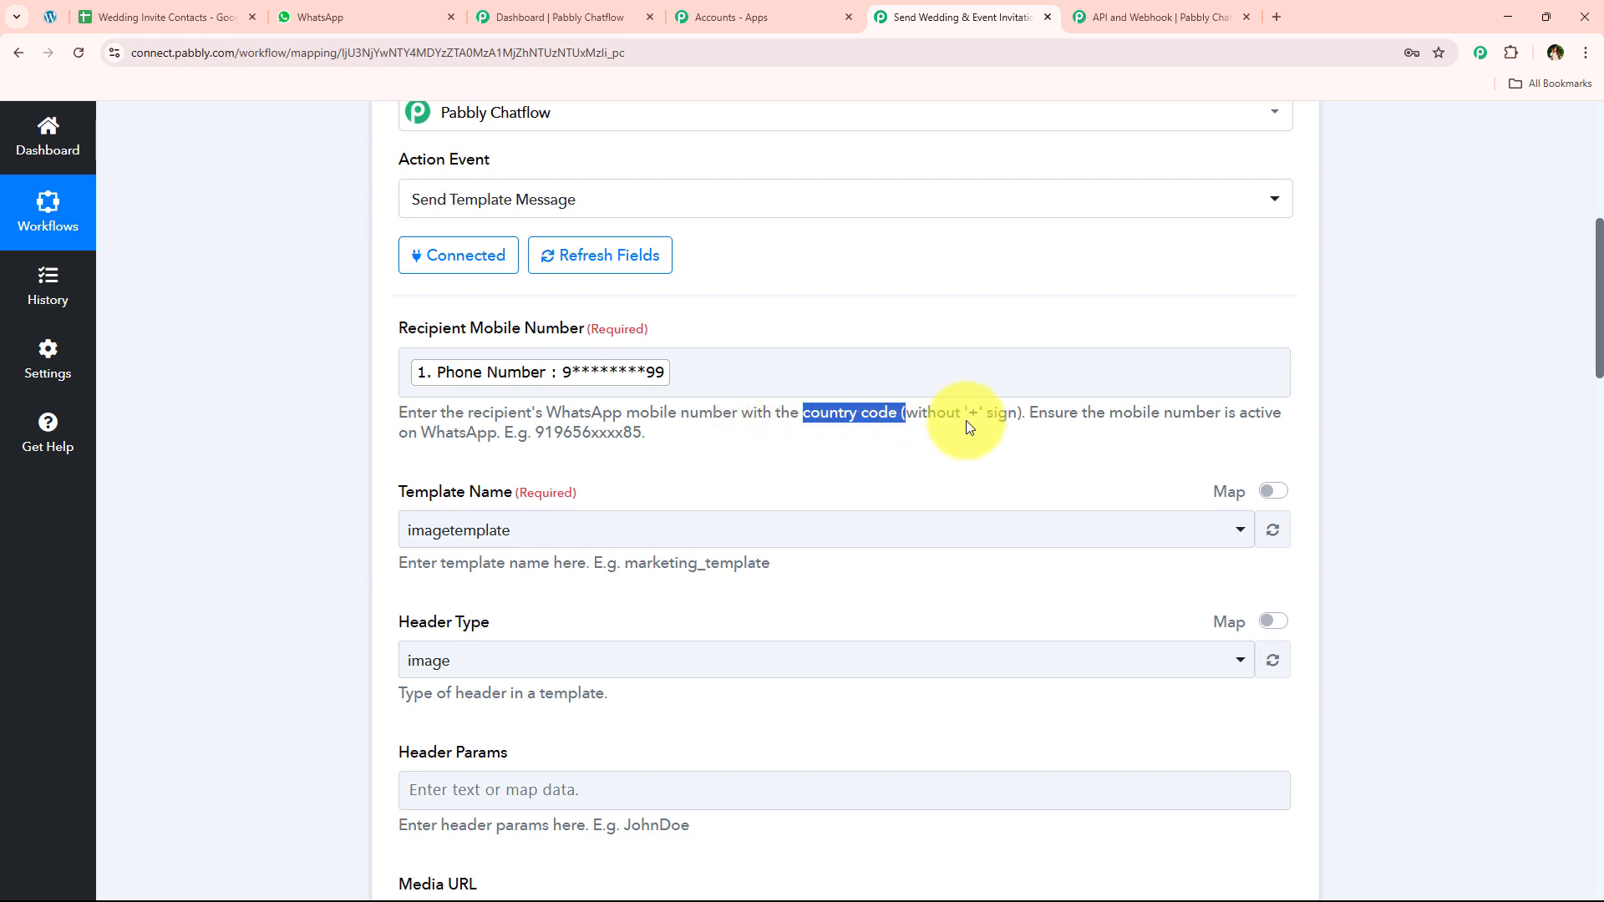
pyautogui.click(970, 406)
pyautogui.click(954, 465)
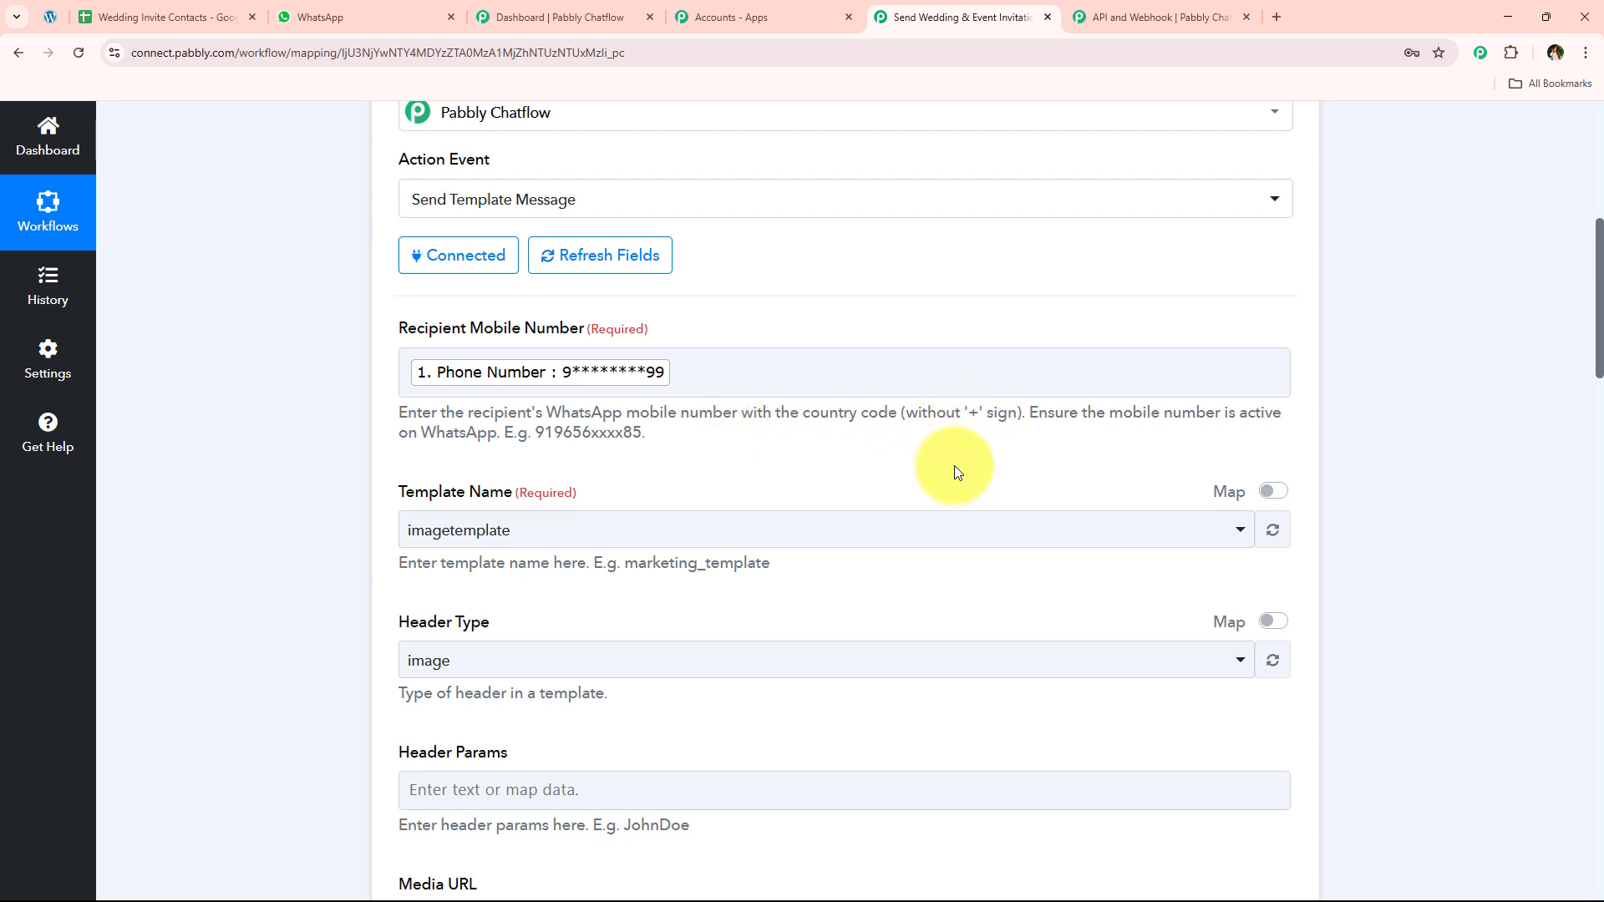
pyautogui.scroll(-2, 229, 405)
pyautogui.scroll(-2, 229, 404)
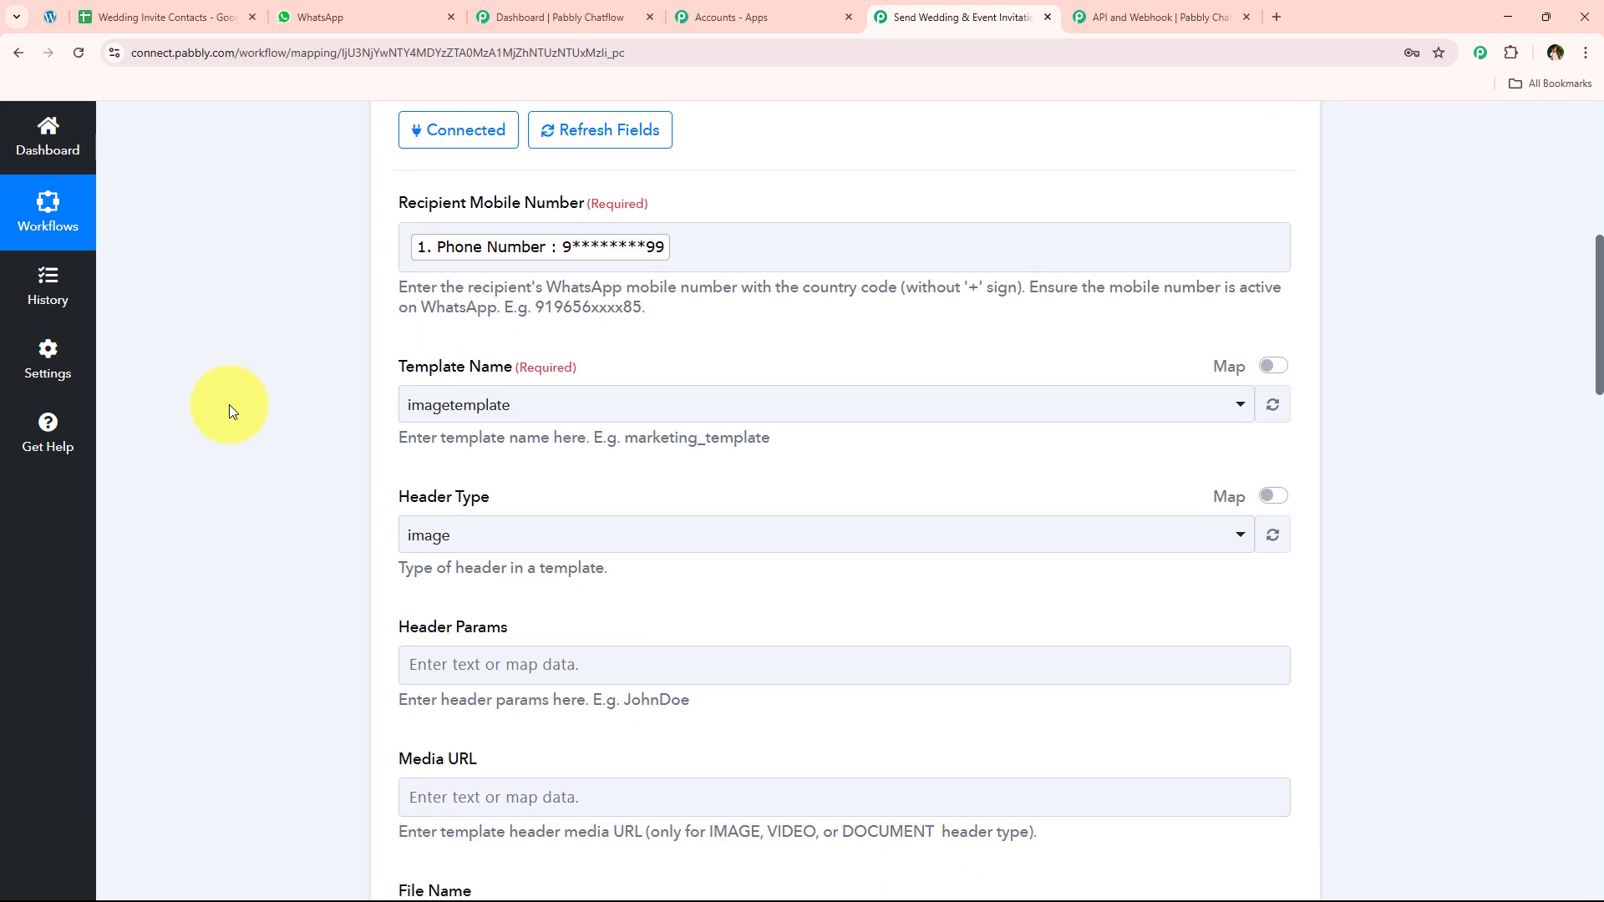
pyautogui.tripleClick(459, 337)
pyautogui.click(318, 399)
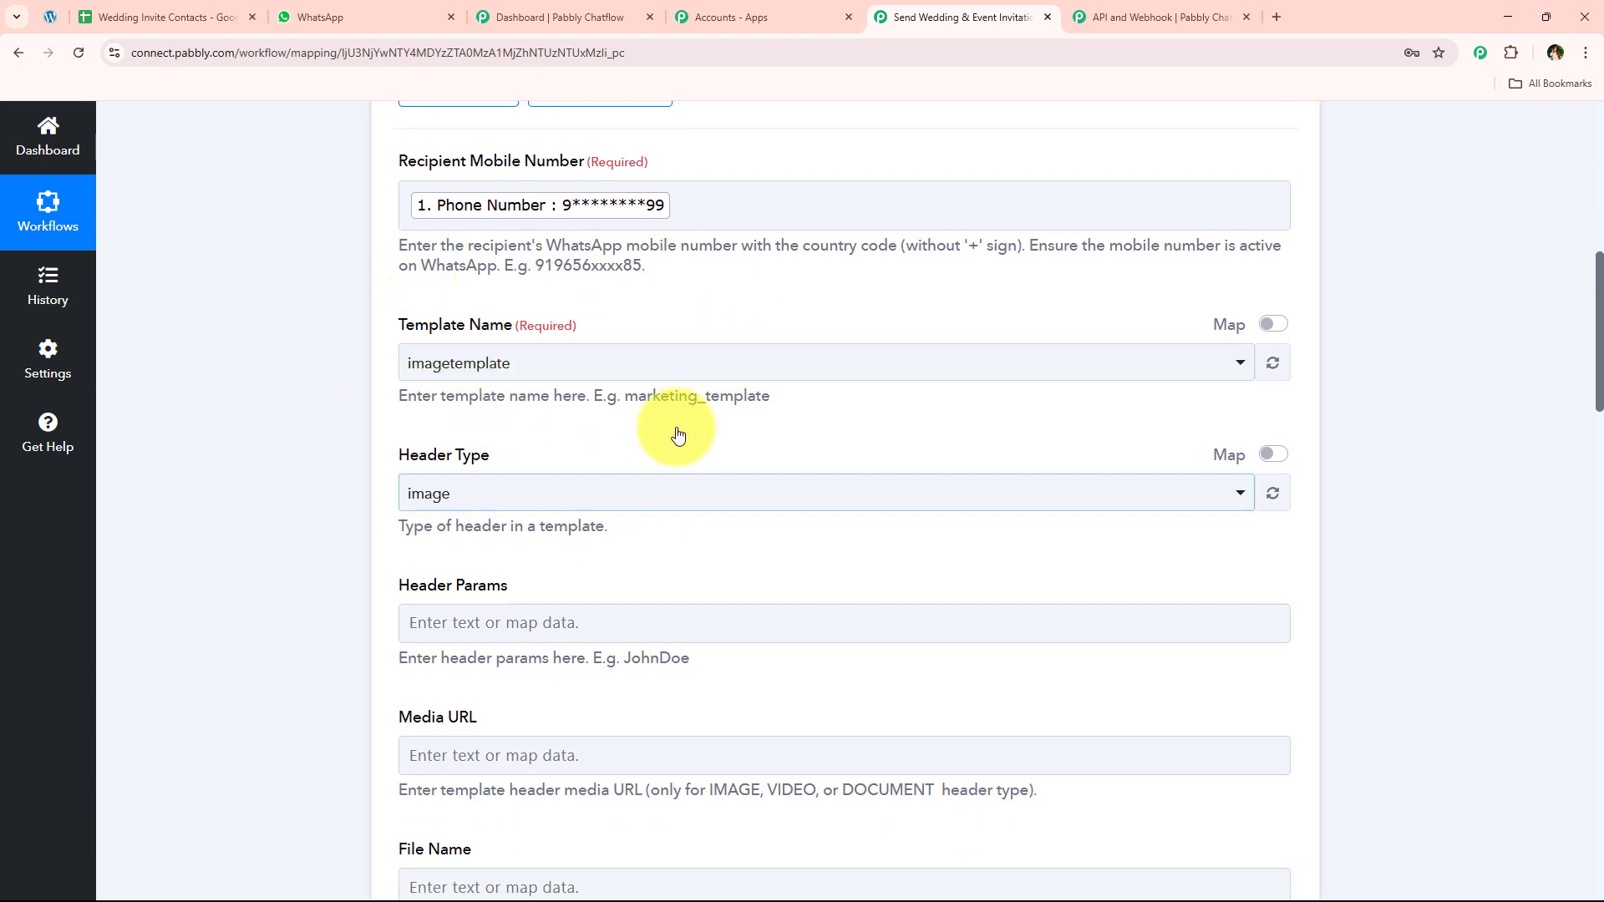
pyautogui.click(568, 16)
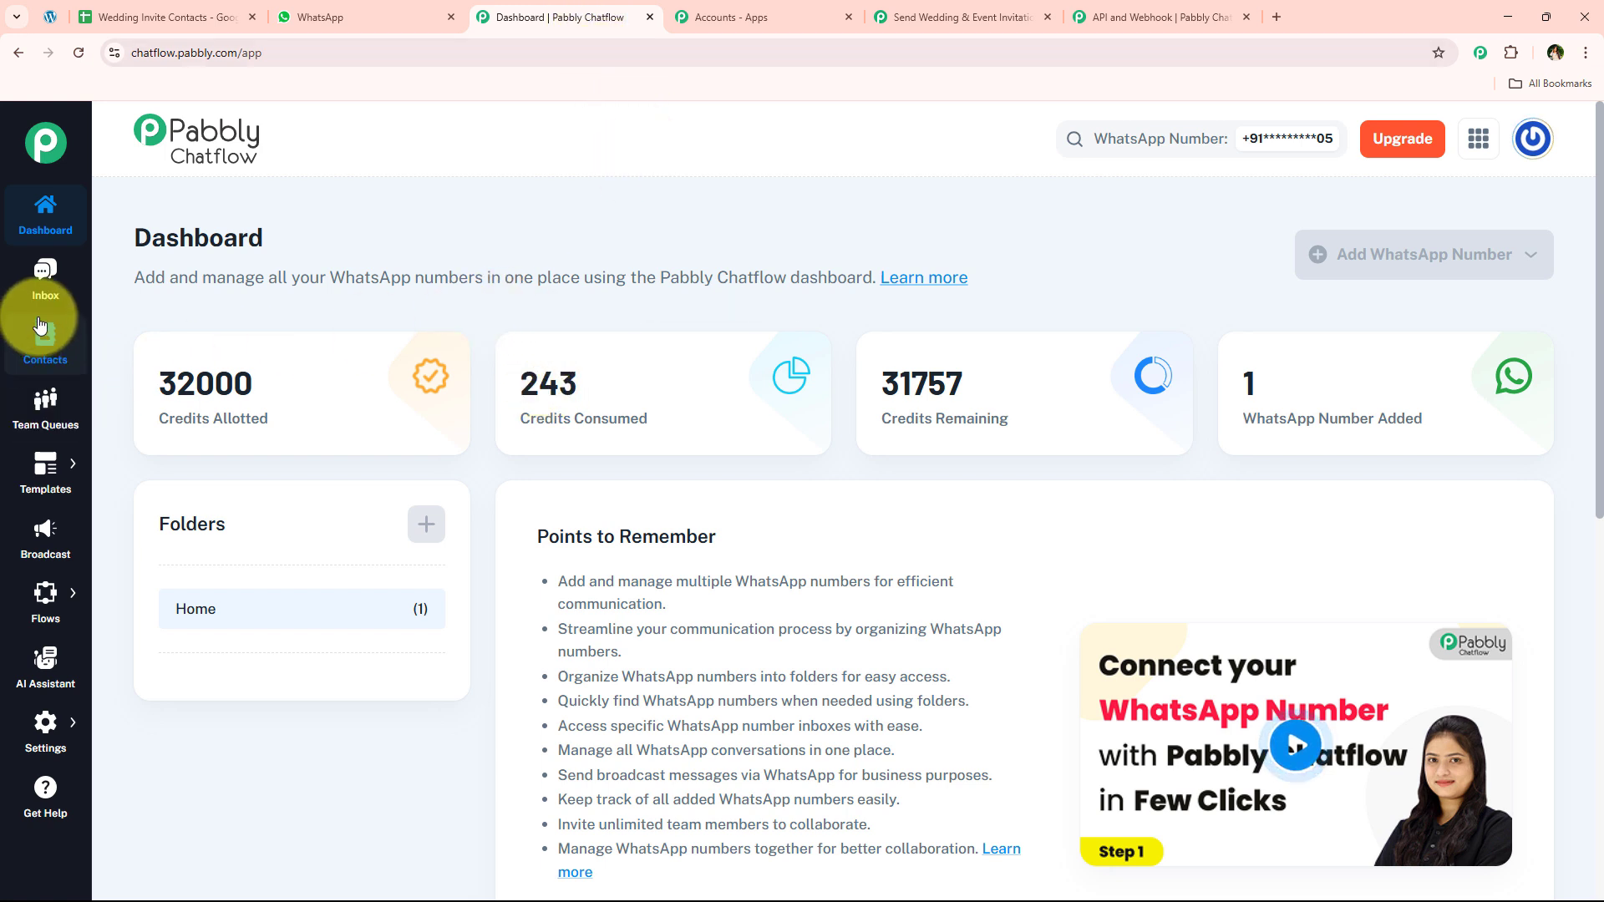
# Step: Open Chatflow's Templates List showing the approved message templates
pyautogui.moveTo(45, 453)
pyautogui.click(117, 454)
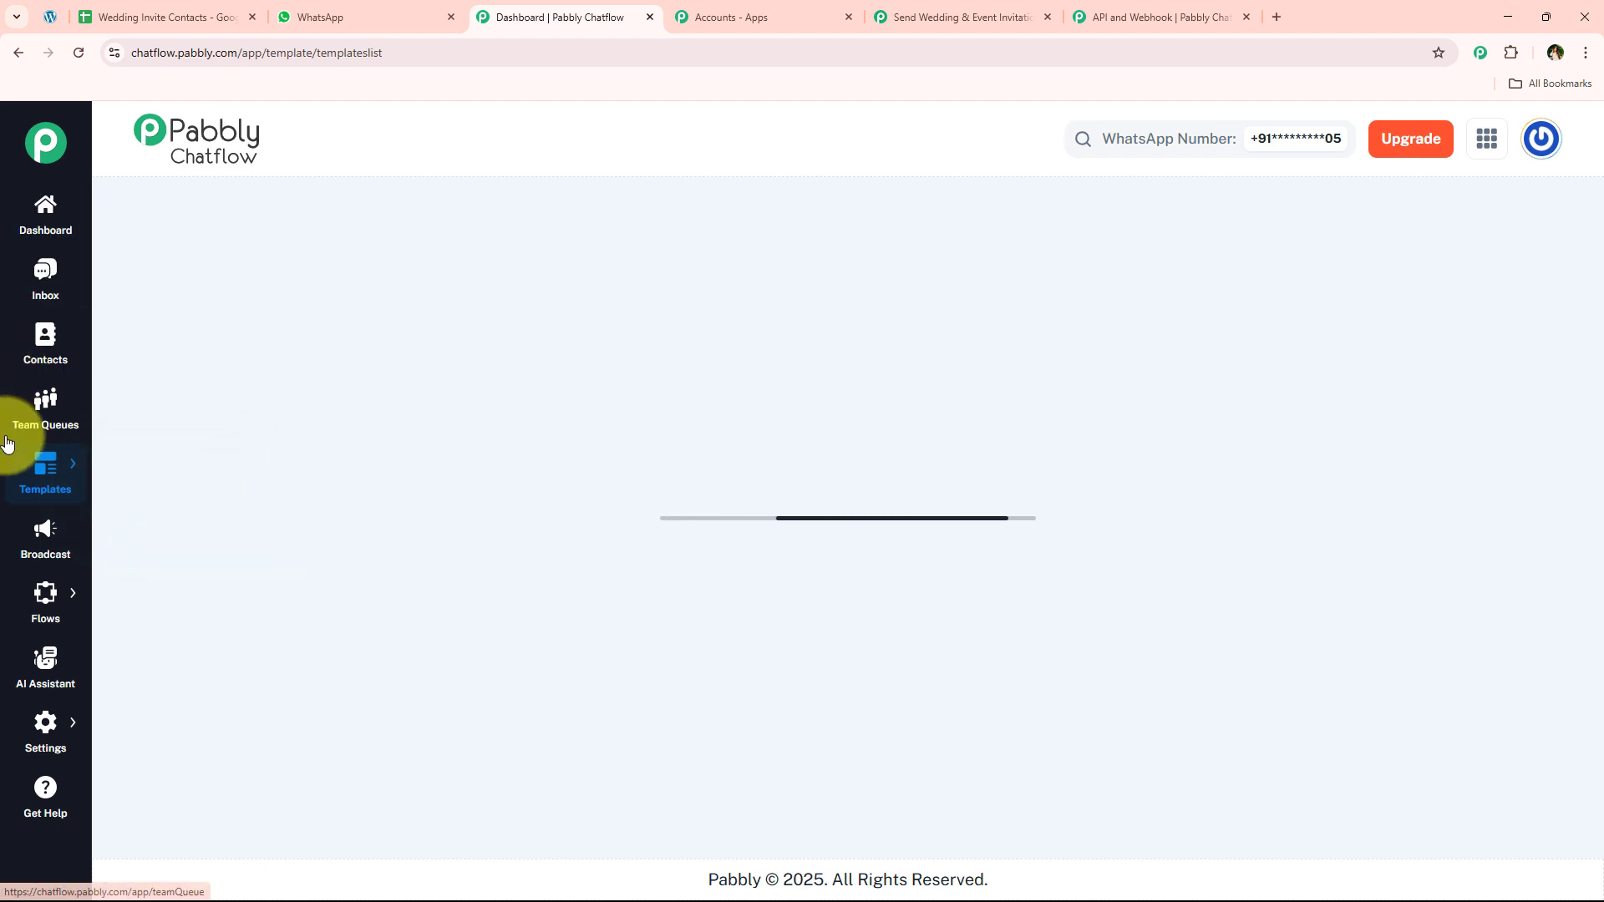
pyautogui.click(48, 474)
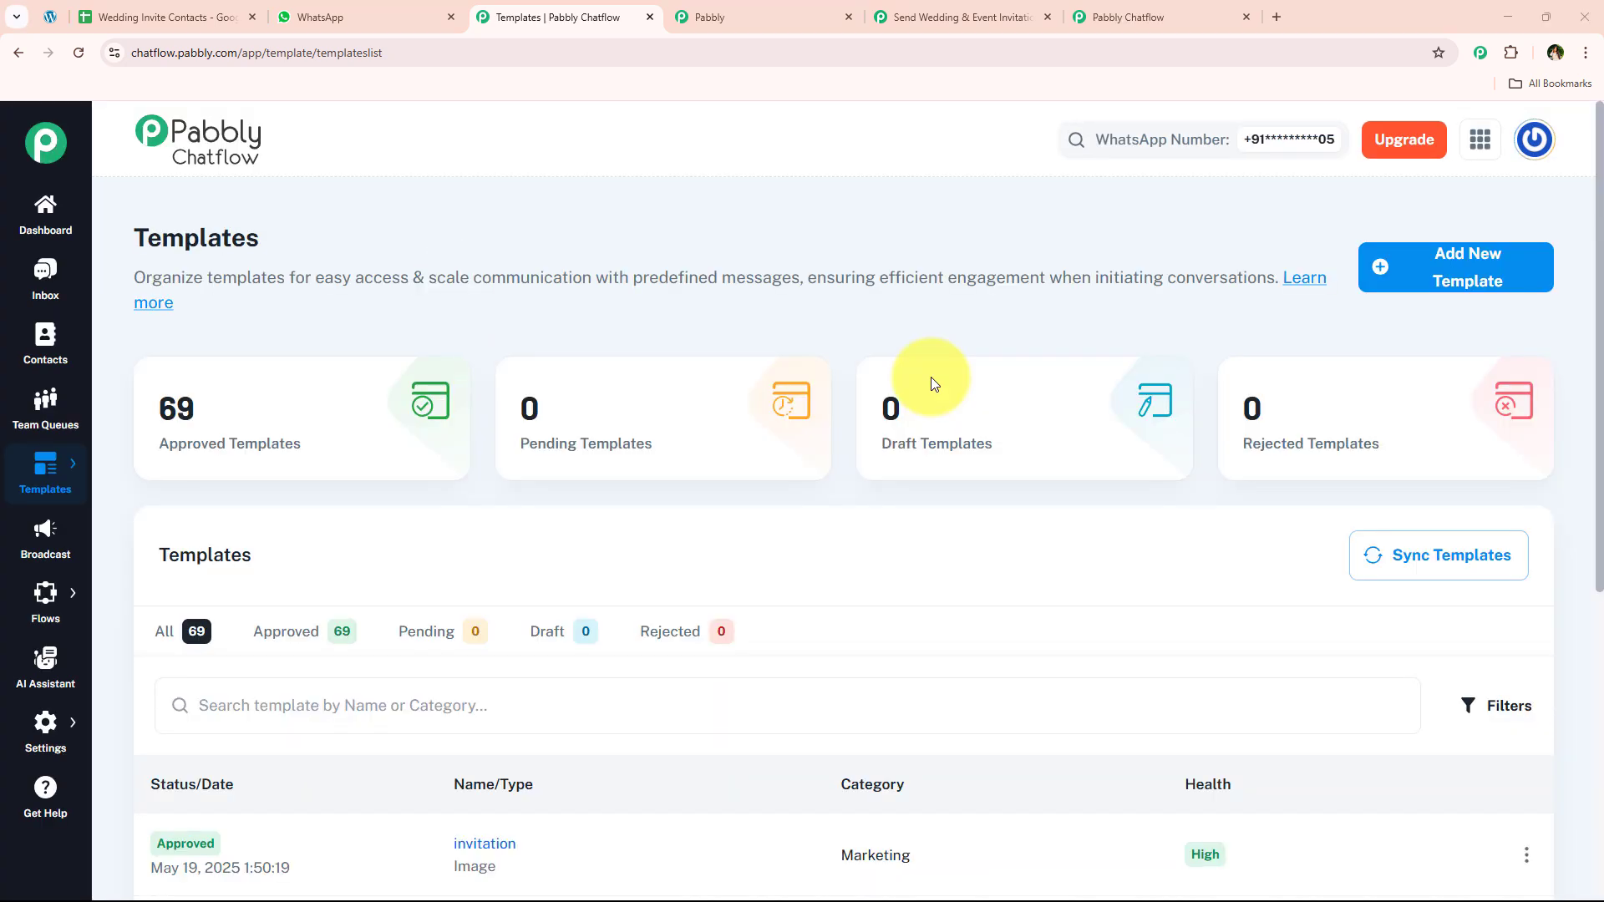
pyautogui.scroll(-5, 803, 444)
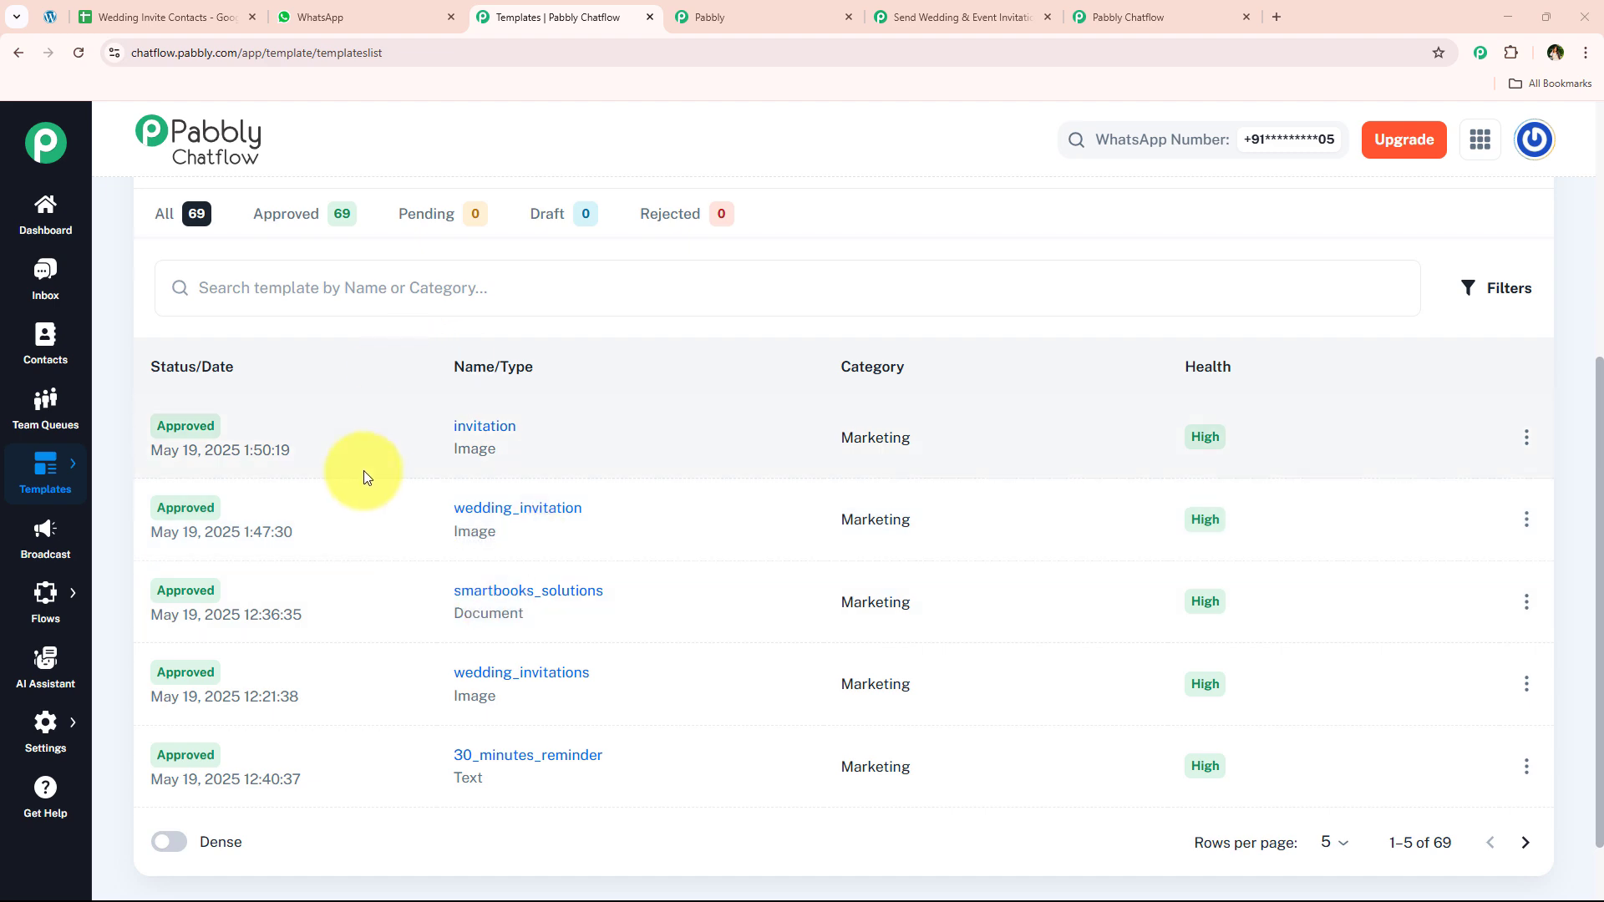
pyautogui.scroll(5, 376, 504)
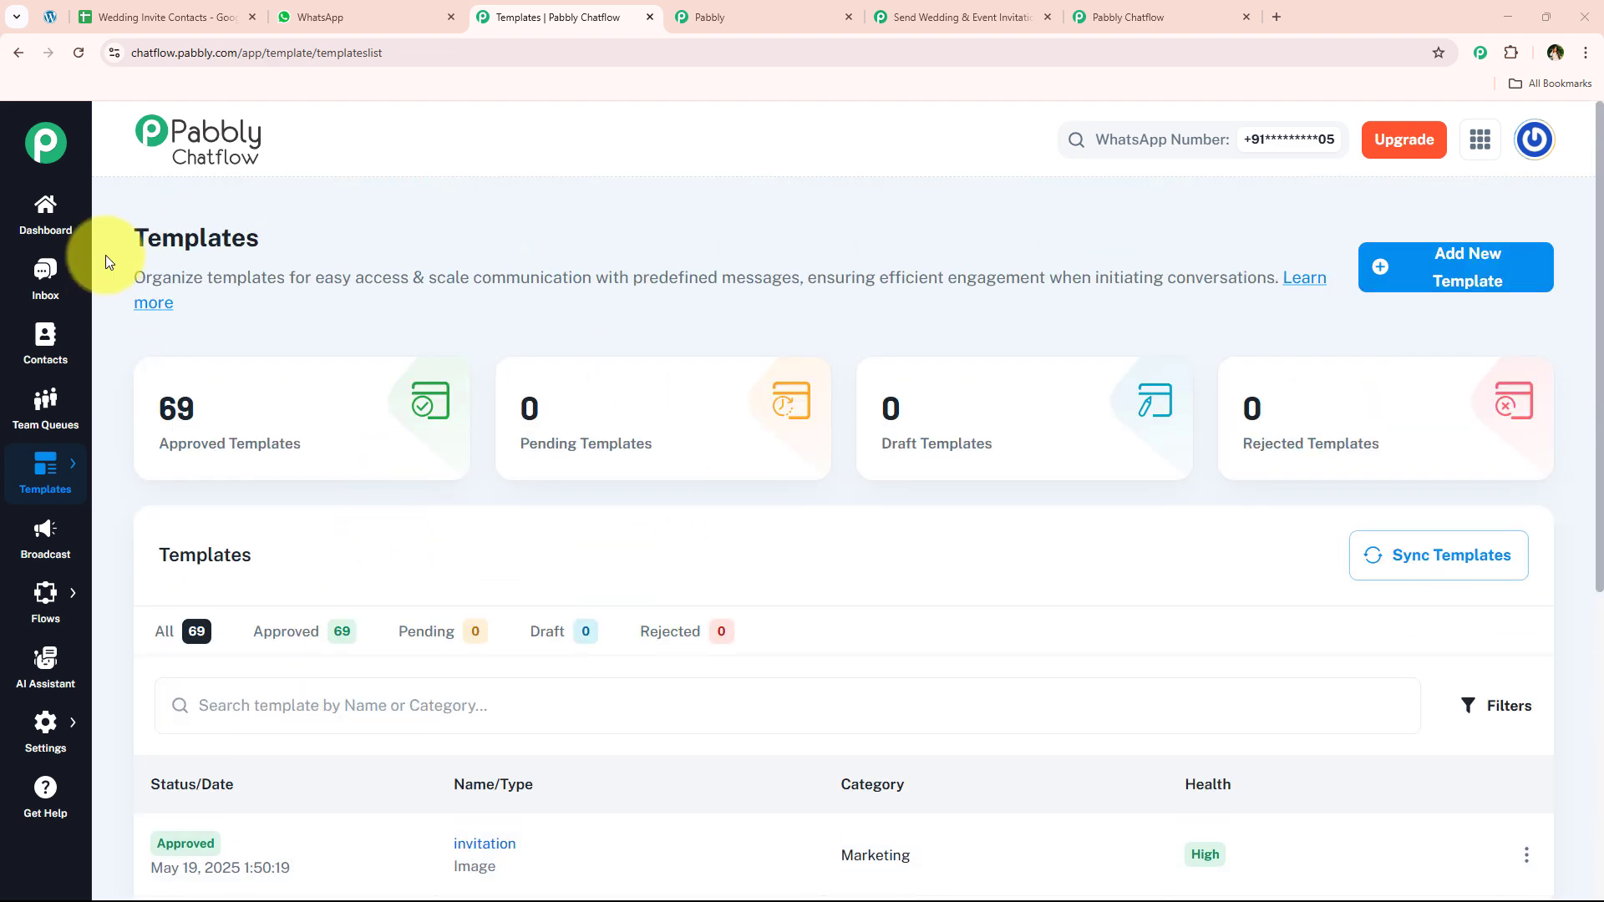
pyautogui.moveTo(129, 238); pyautogui.dragTo(373, 219)
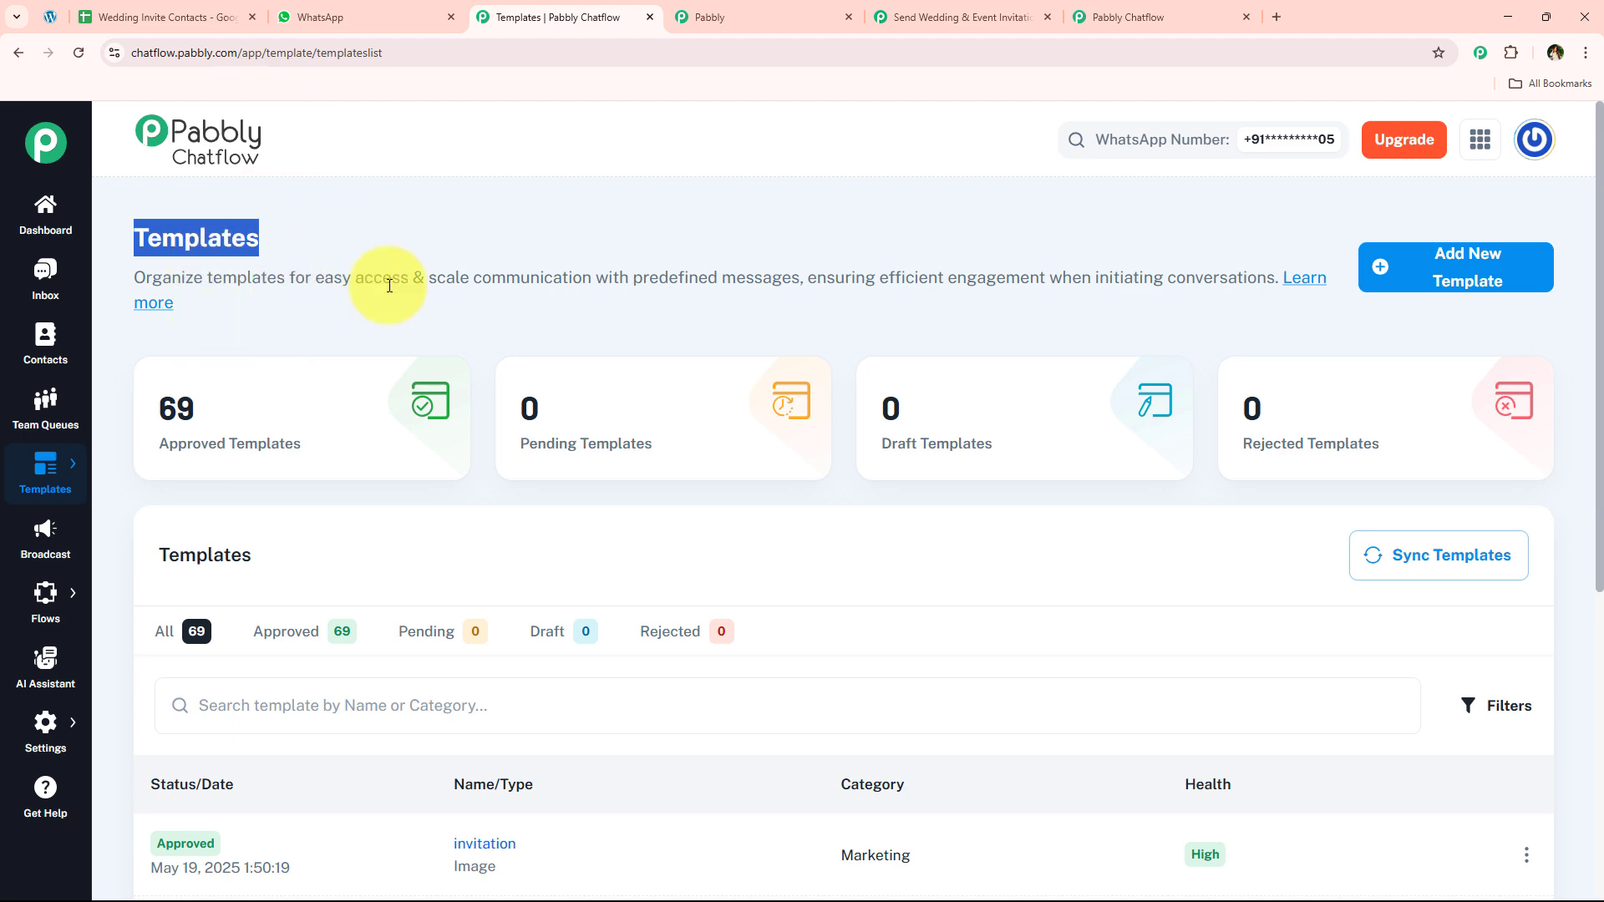
# Step: Preview the 'invitation' image template's wedding message
pyautogui.scroll(-4, 384, 287)
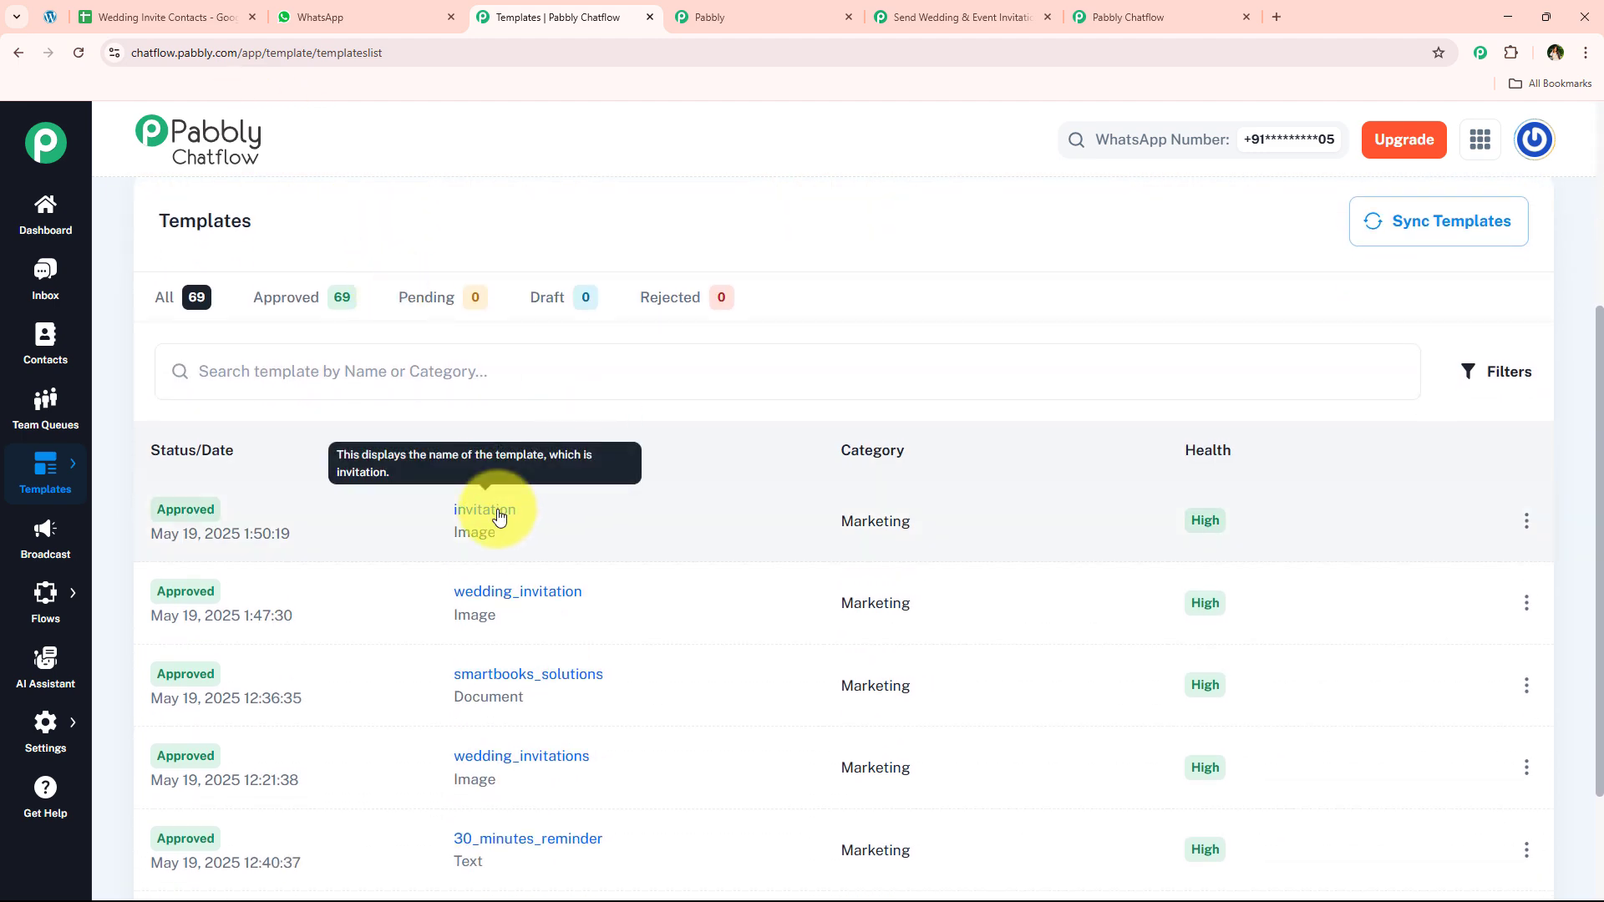
pyautogui.click(502, 510)
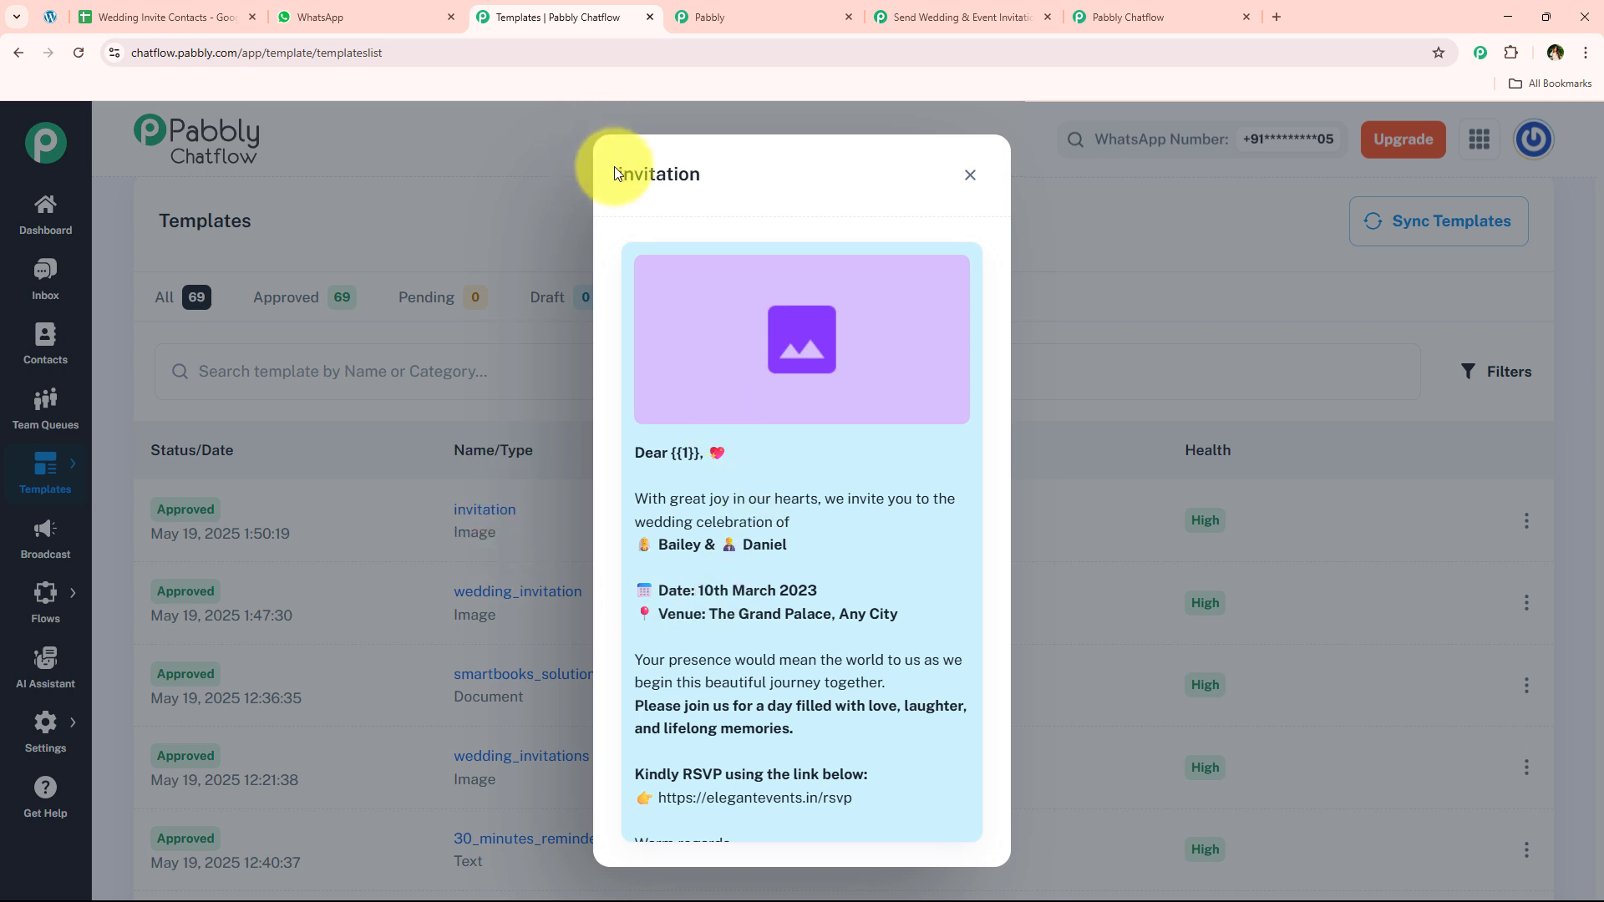
pyautogui.moveTo(614, 173); pyautogui.dragTo(700, 173)
pyautogui.click(667, 559)
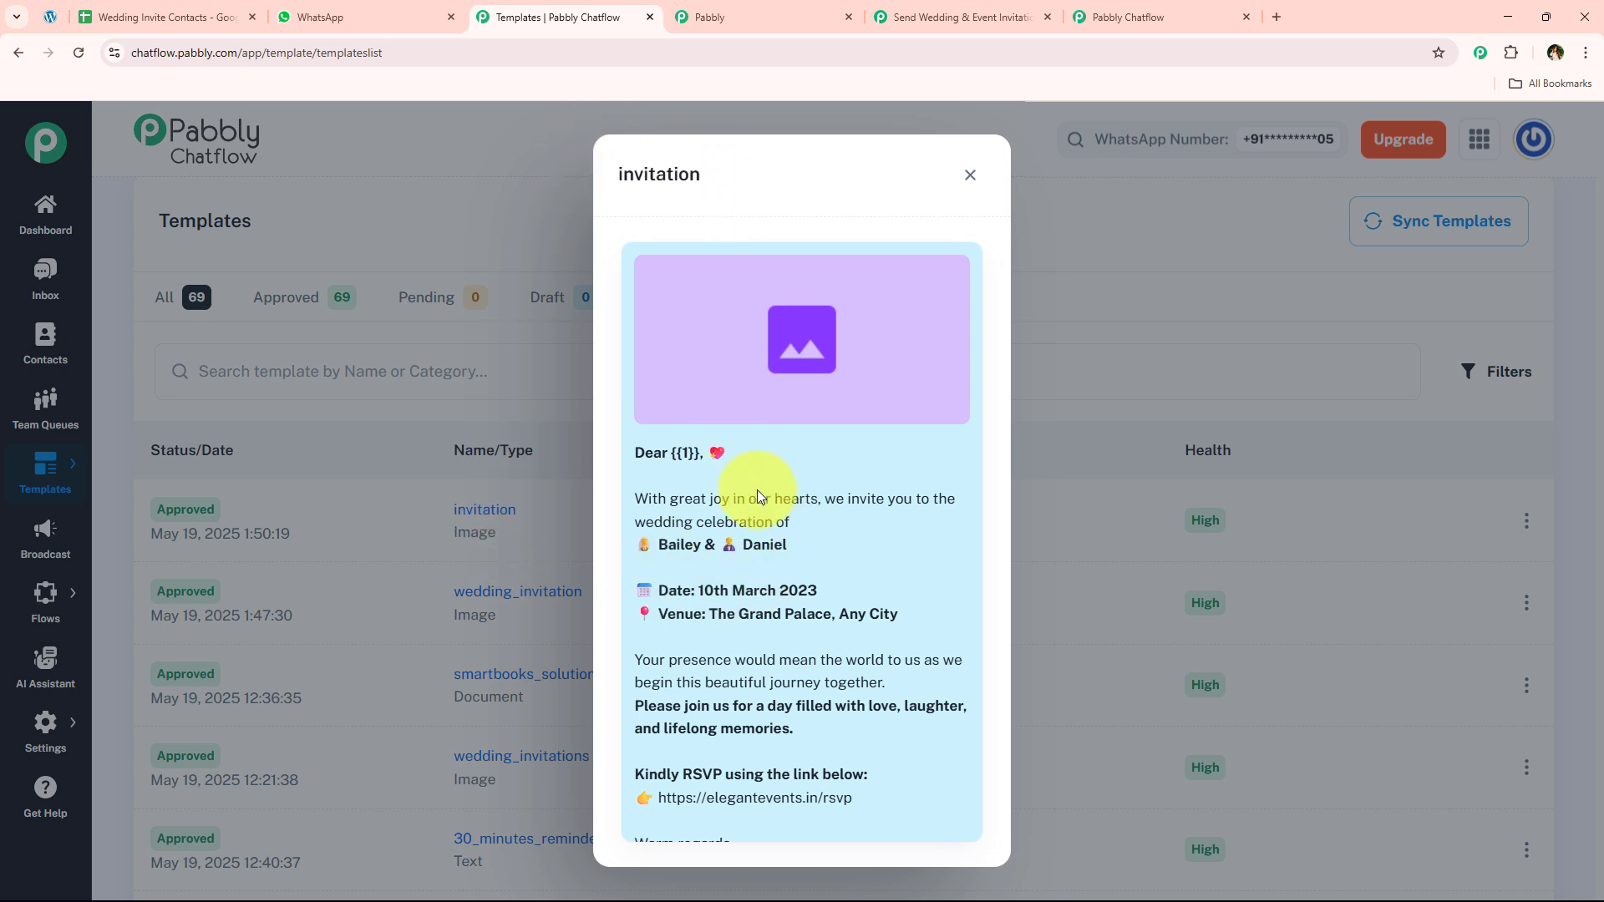
# Step: Select the 'invitation' template as Template Name and keep Header Type as image
pyautogui.click(953, 18)
pyautogui.click(478, 298)
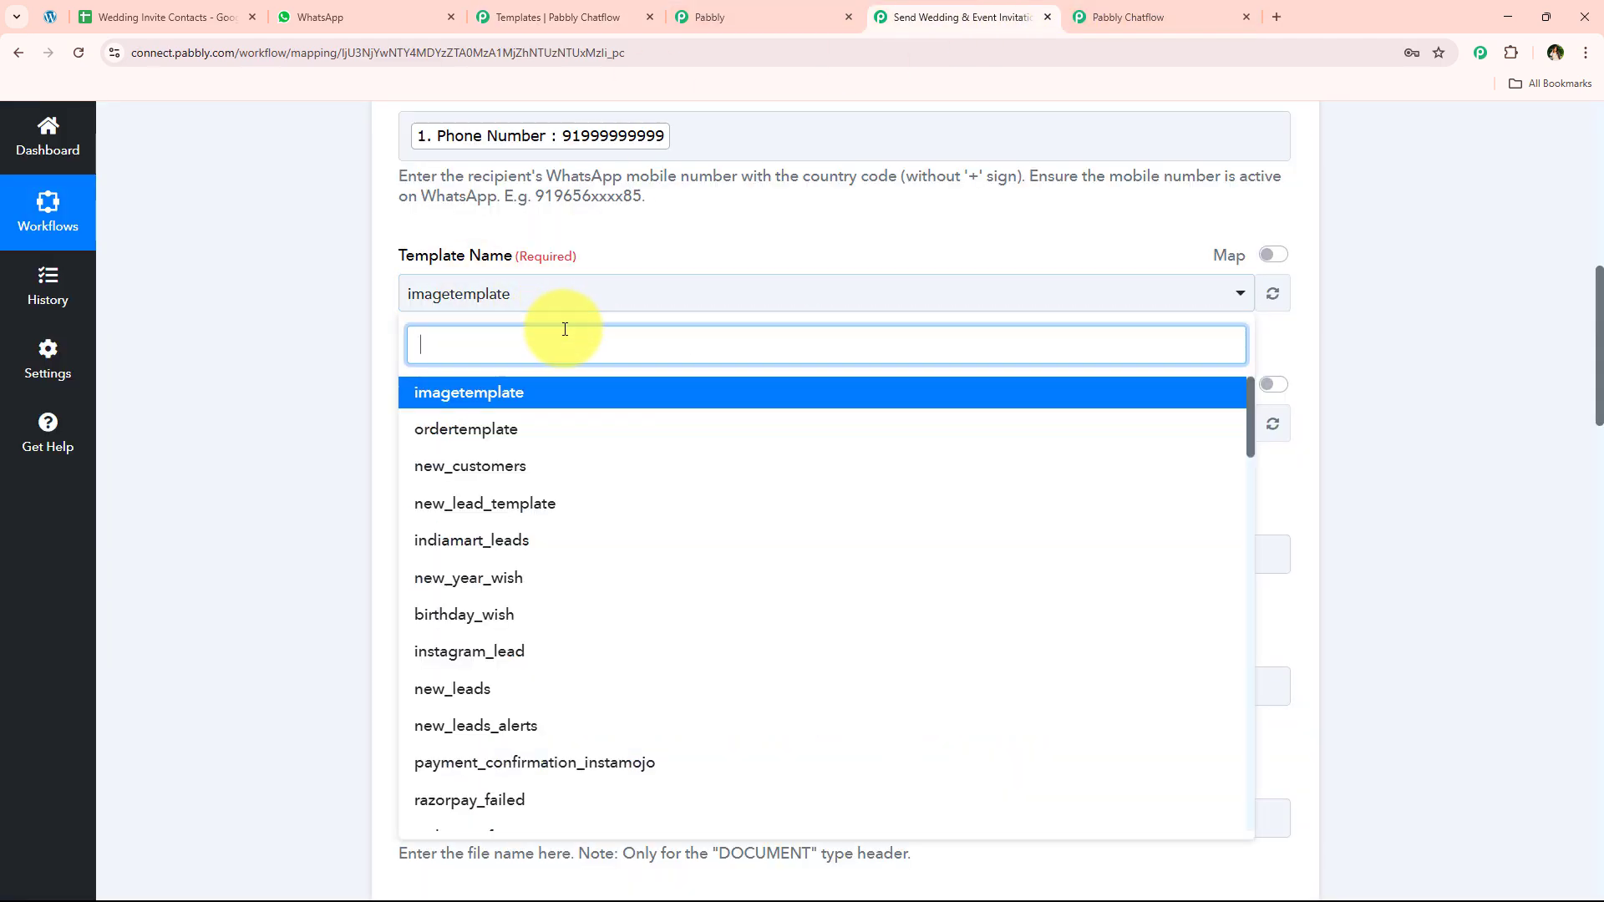
pyautogui.write('inv')
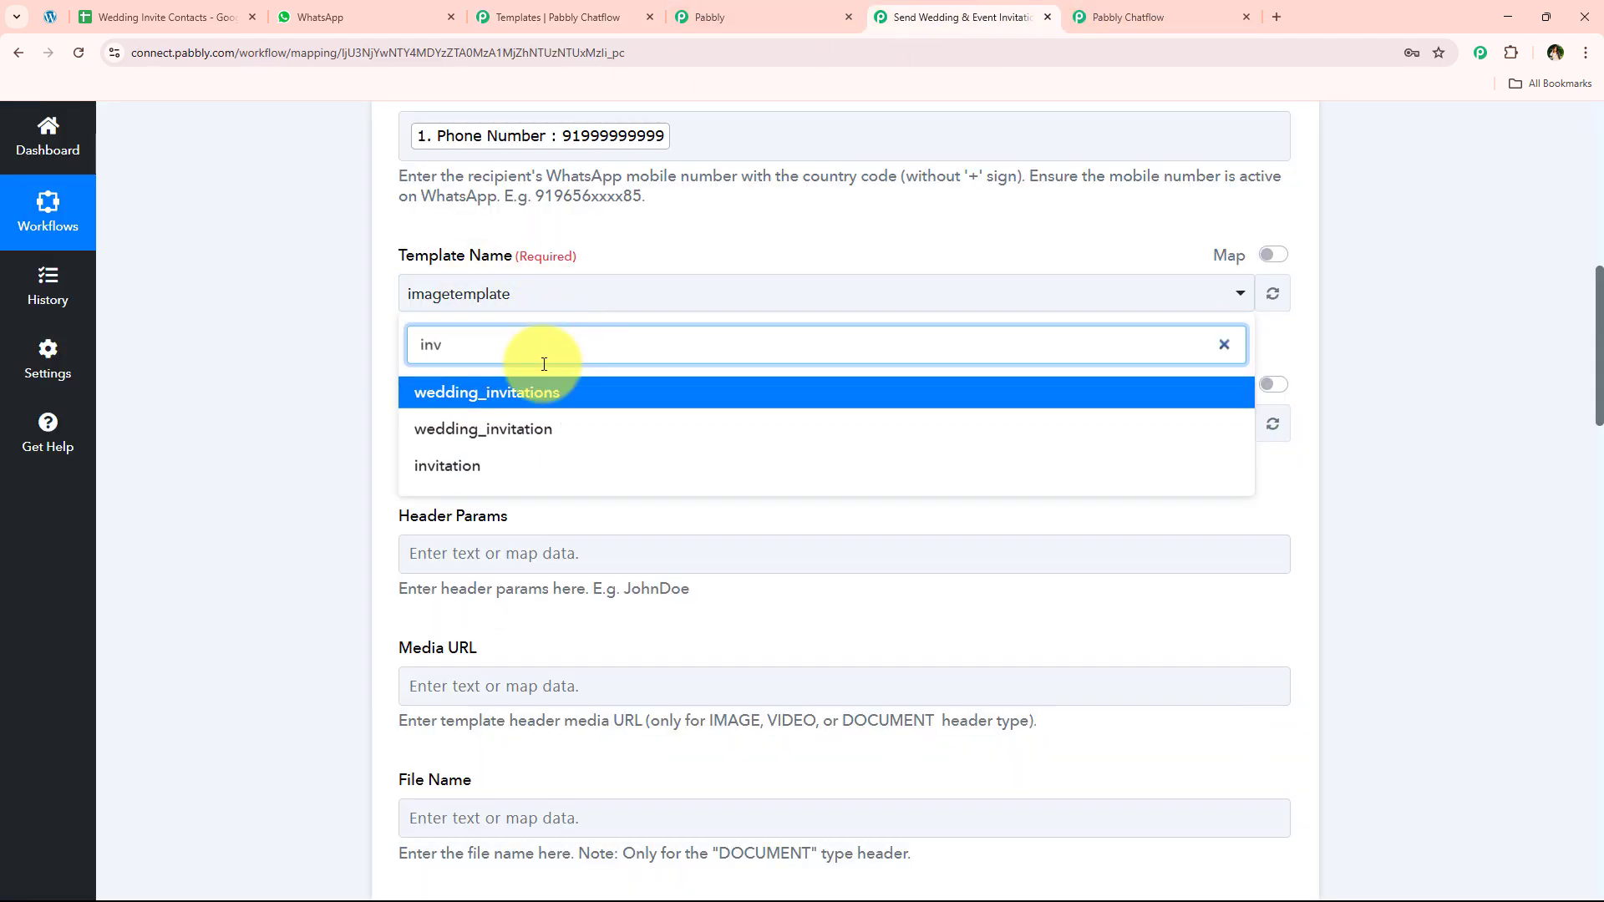
pyautogui.click(472, 468)
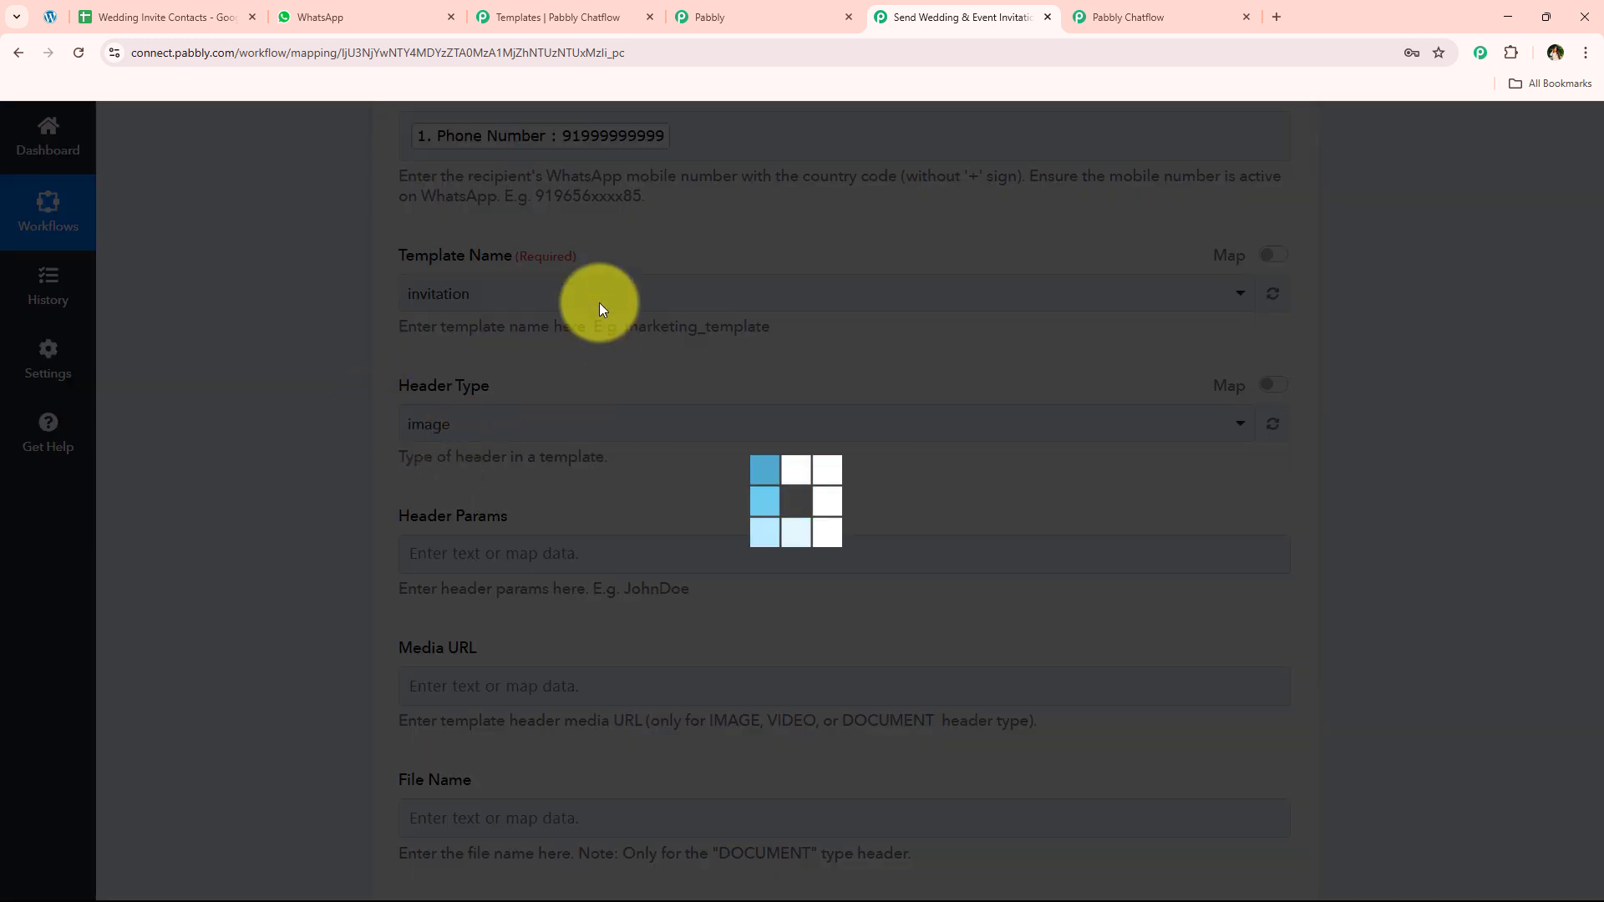
pyautogui.scroll(-2, 253, 433)
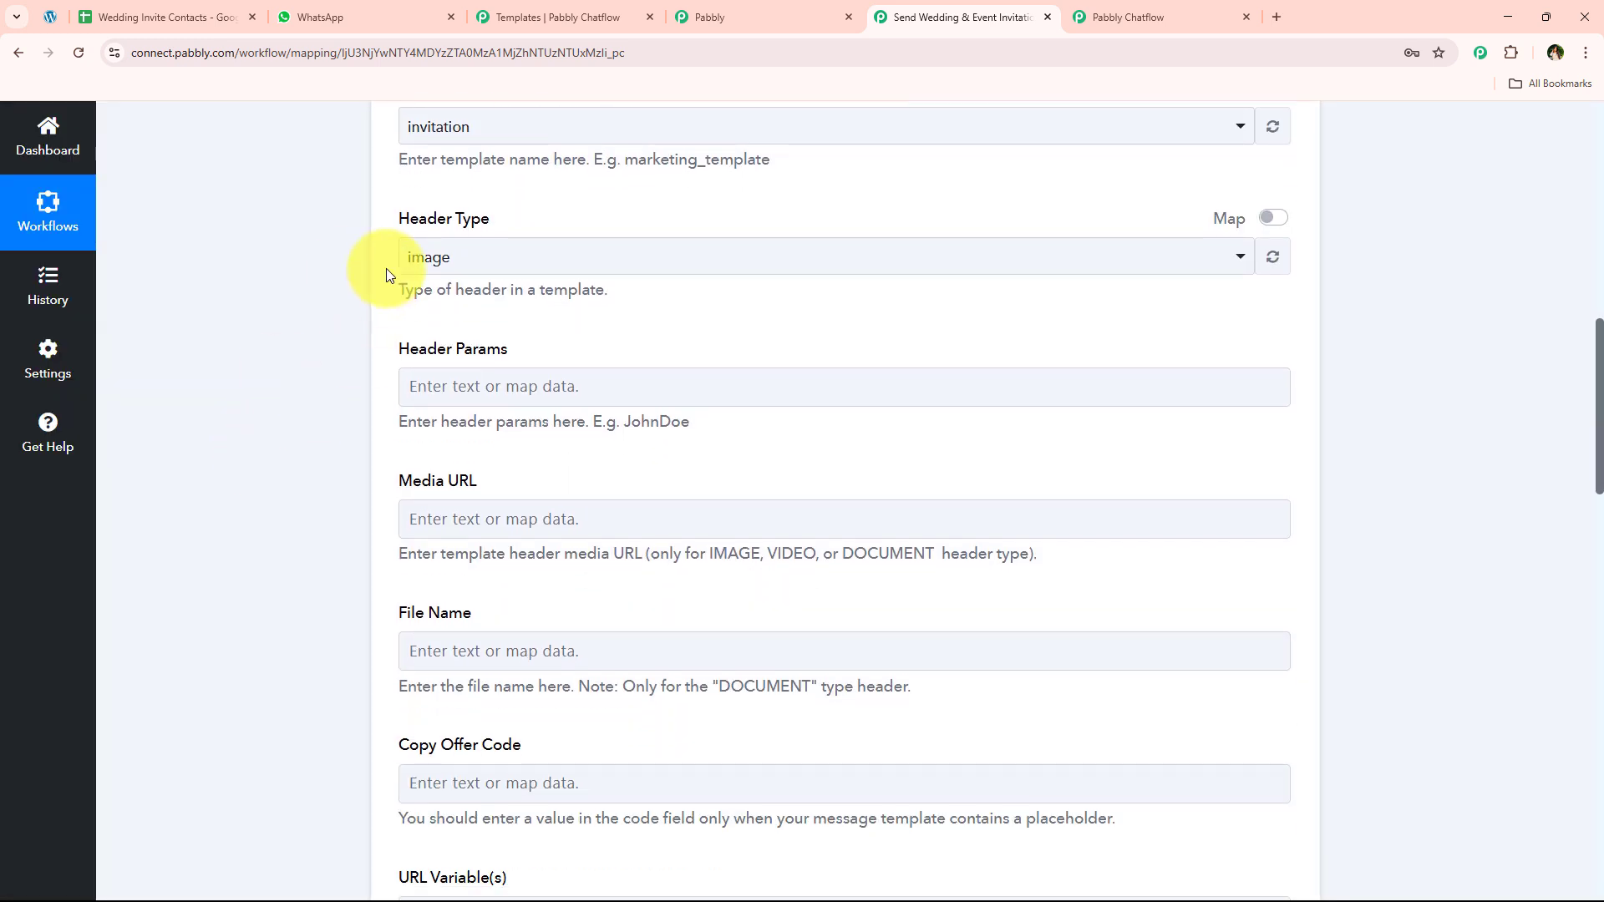
pyautogui.moveTo(384, 216); pyautogui.dragTo(540, 229)
pyautogui.click(535, 251)
pyautogui.click(376, 301)
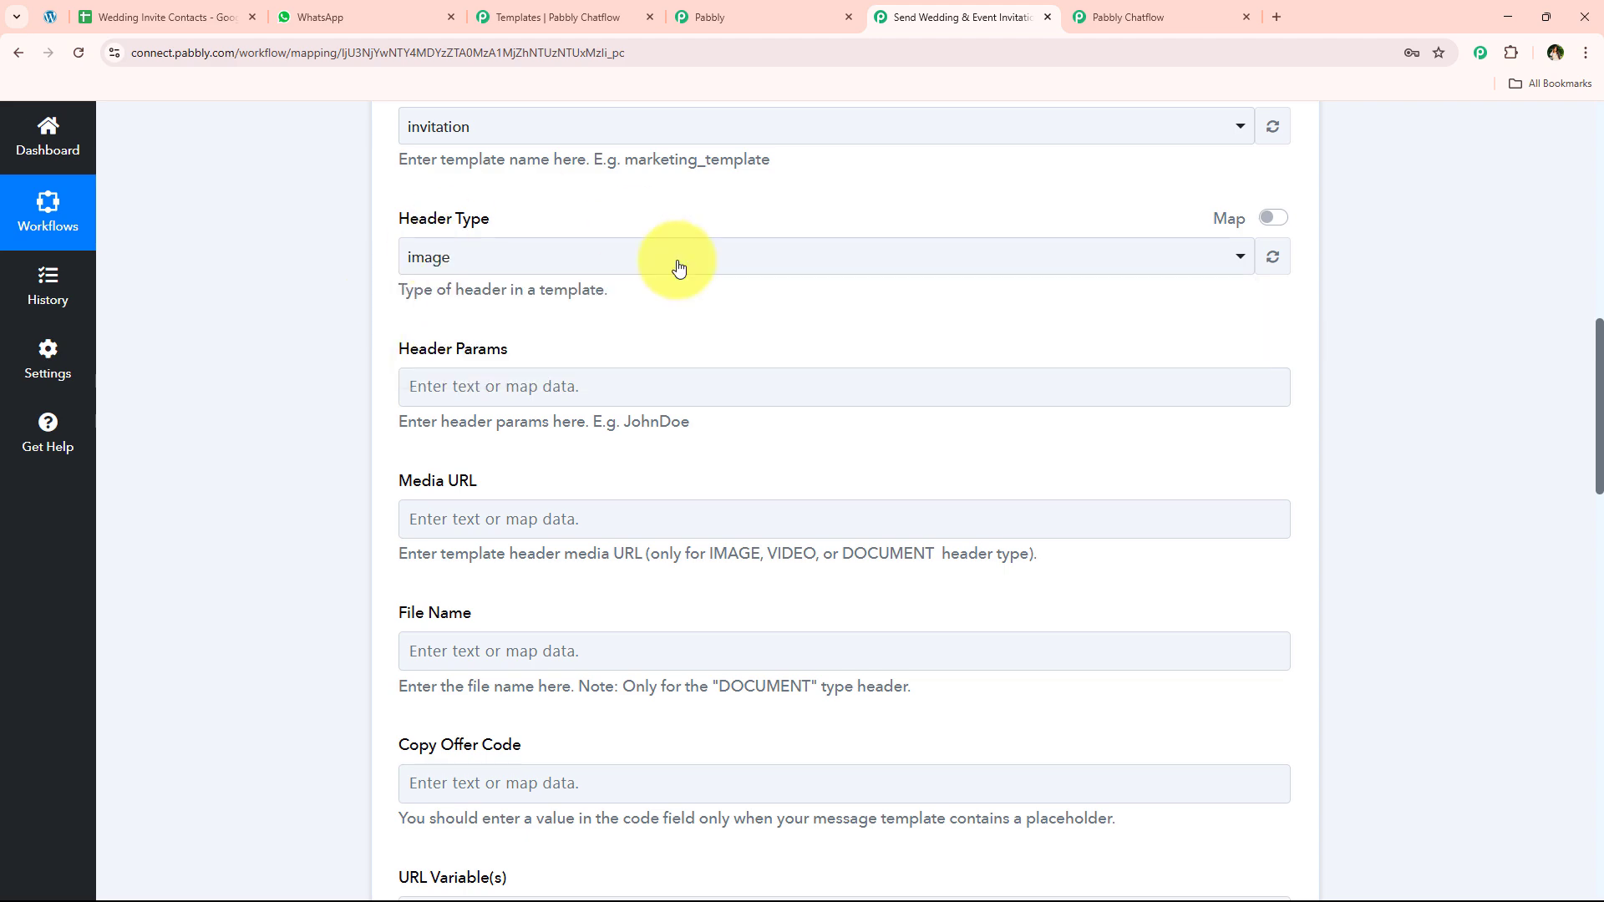
# Step: Compare the form against the invitation template preview and reconfirm the image header type
pyautogui.click(685, 10)
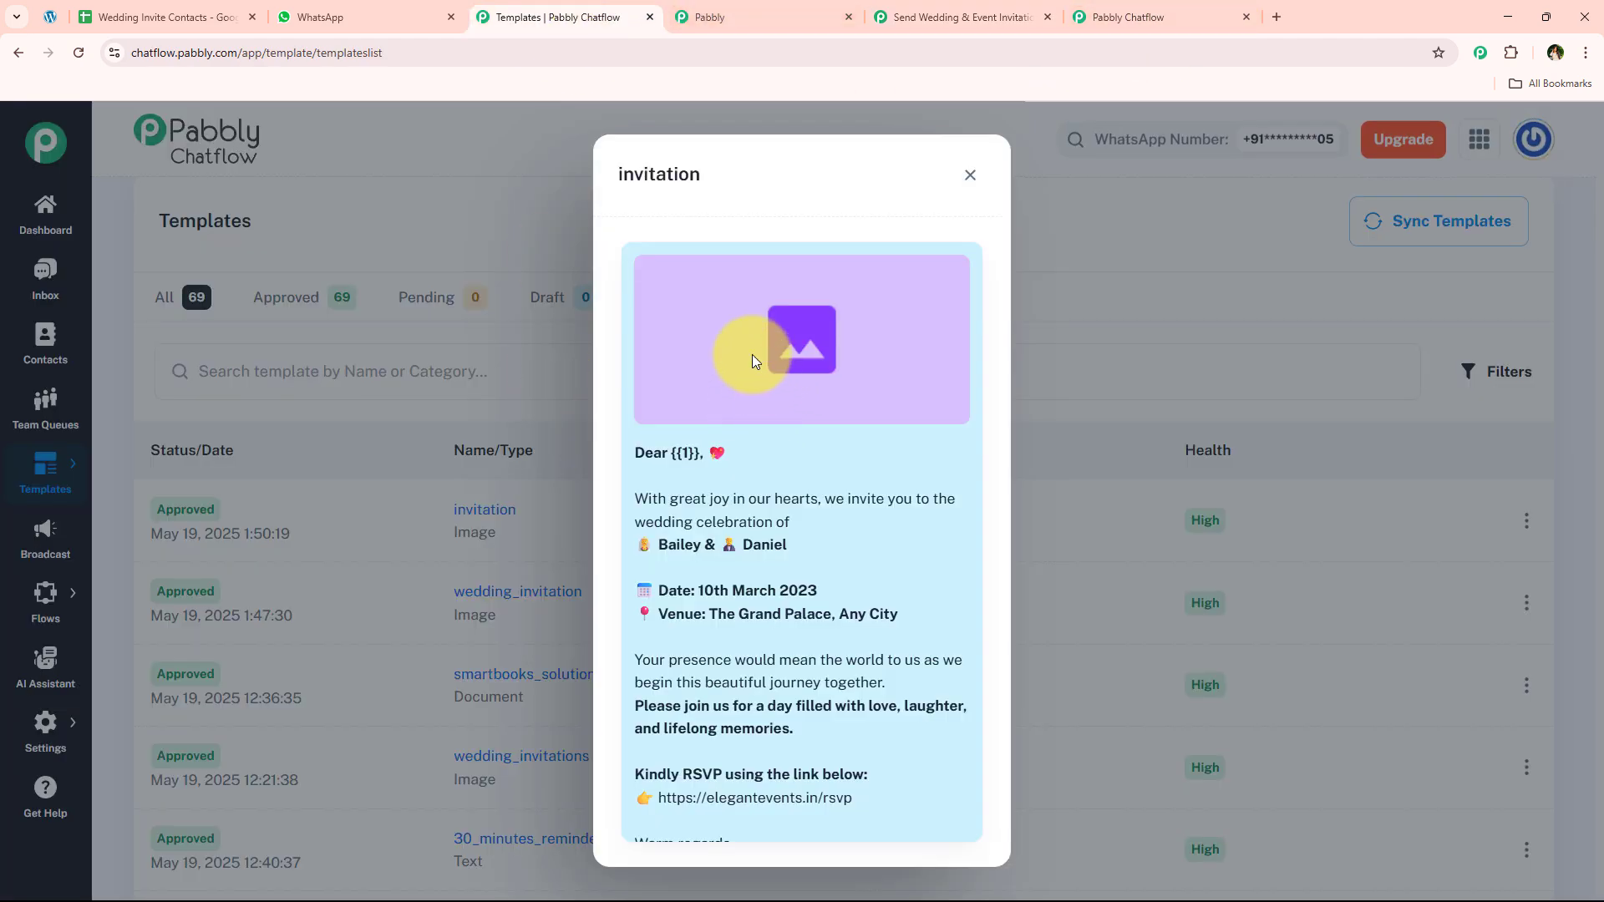
pyautogui.click(961, 16)
pyautogui.click(482, 250)
pyautogui.click(465, 216)
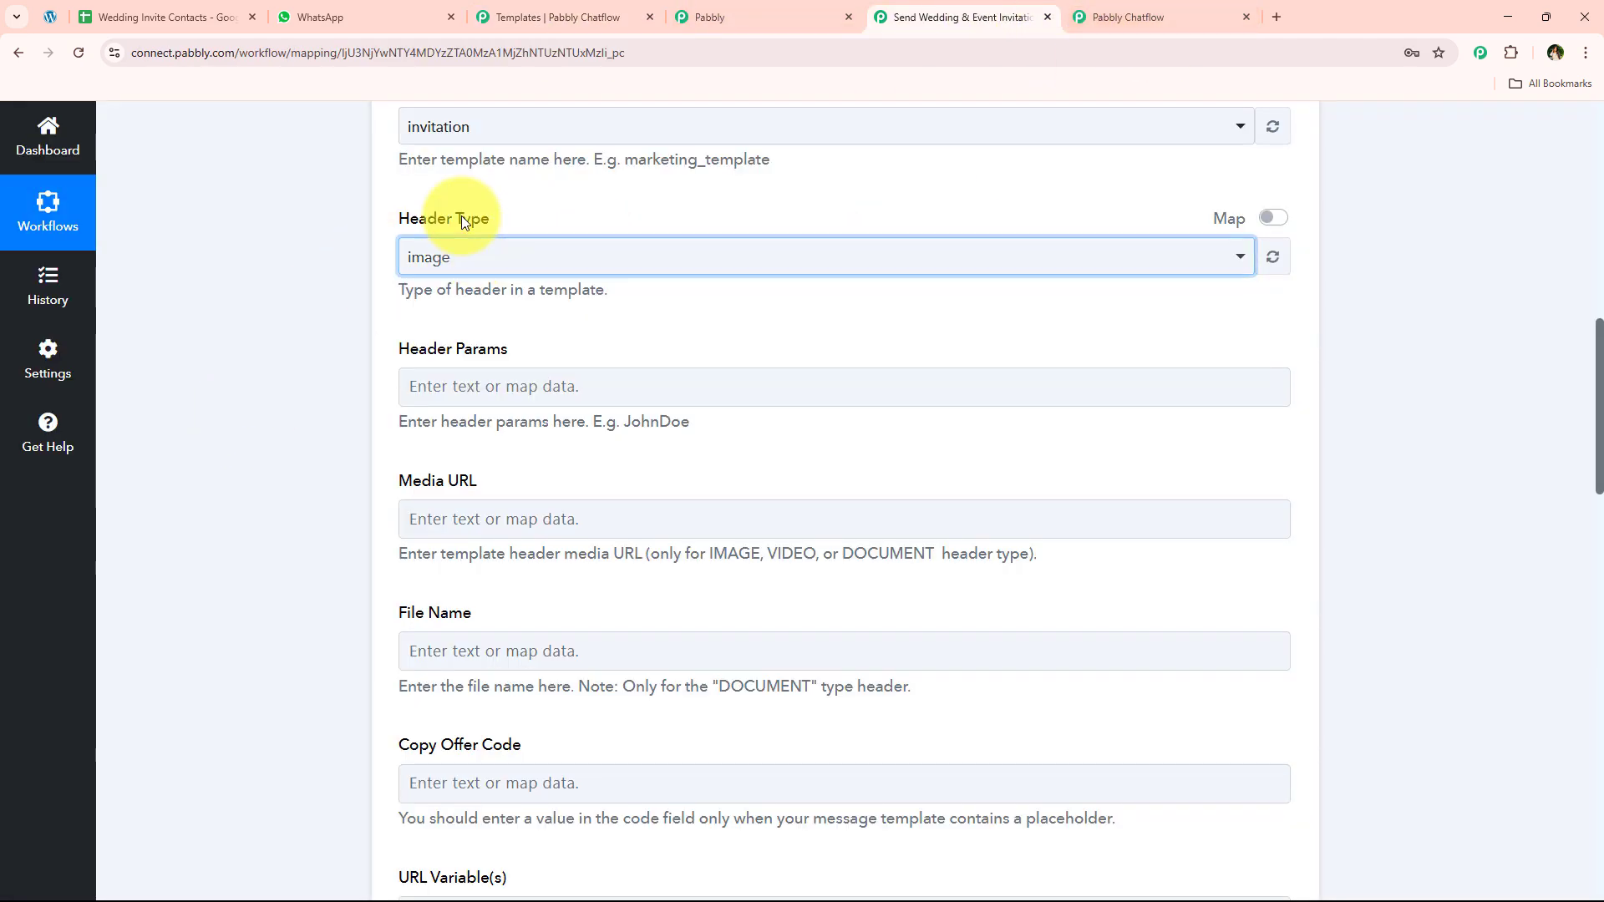
pyautogui.scroll(-1, 400, 355)
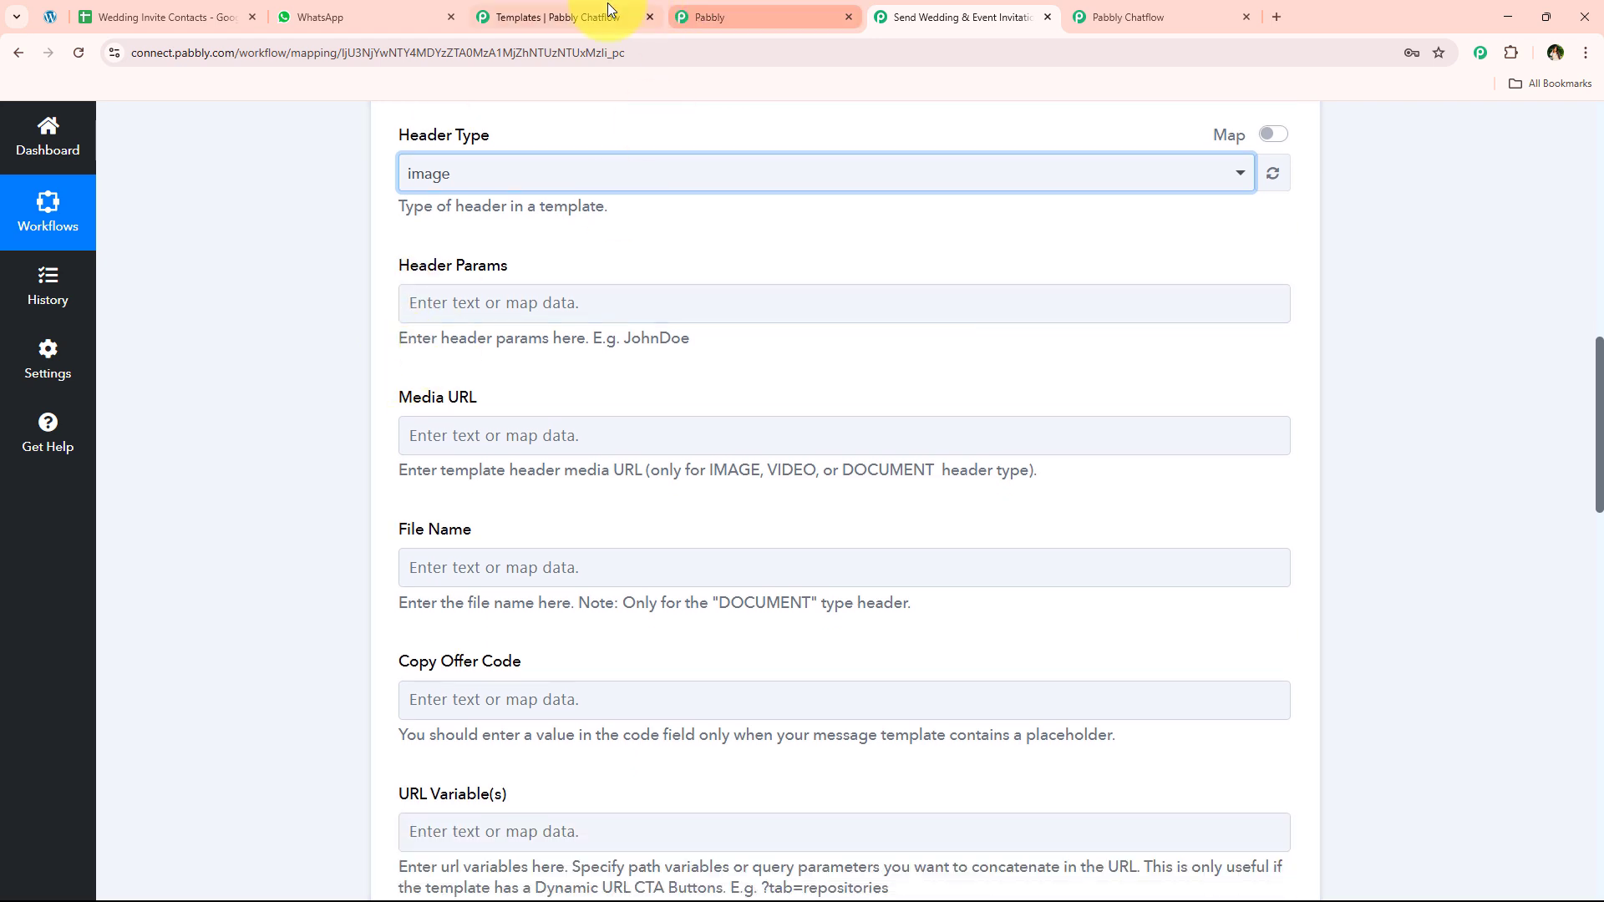
pyautogui.click(554, 17)
pyautogui.click(961, 16)
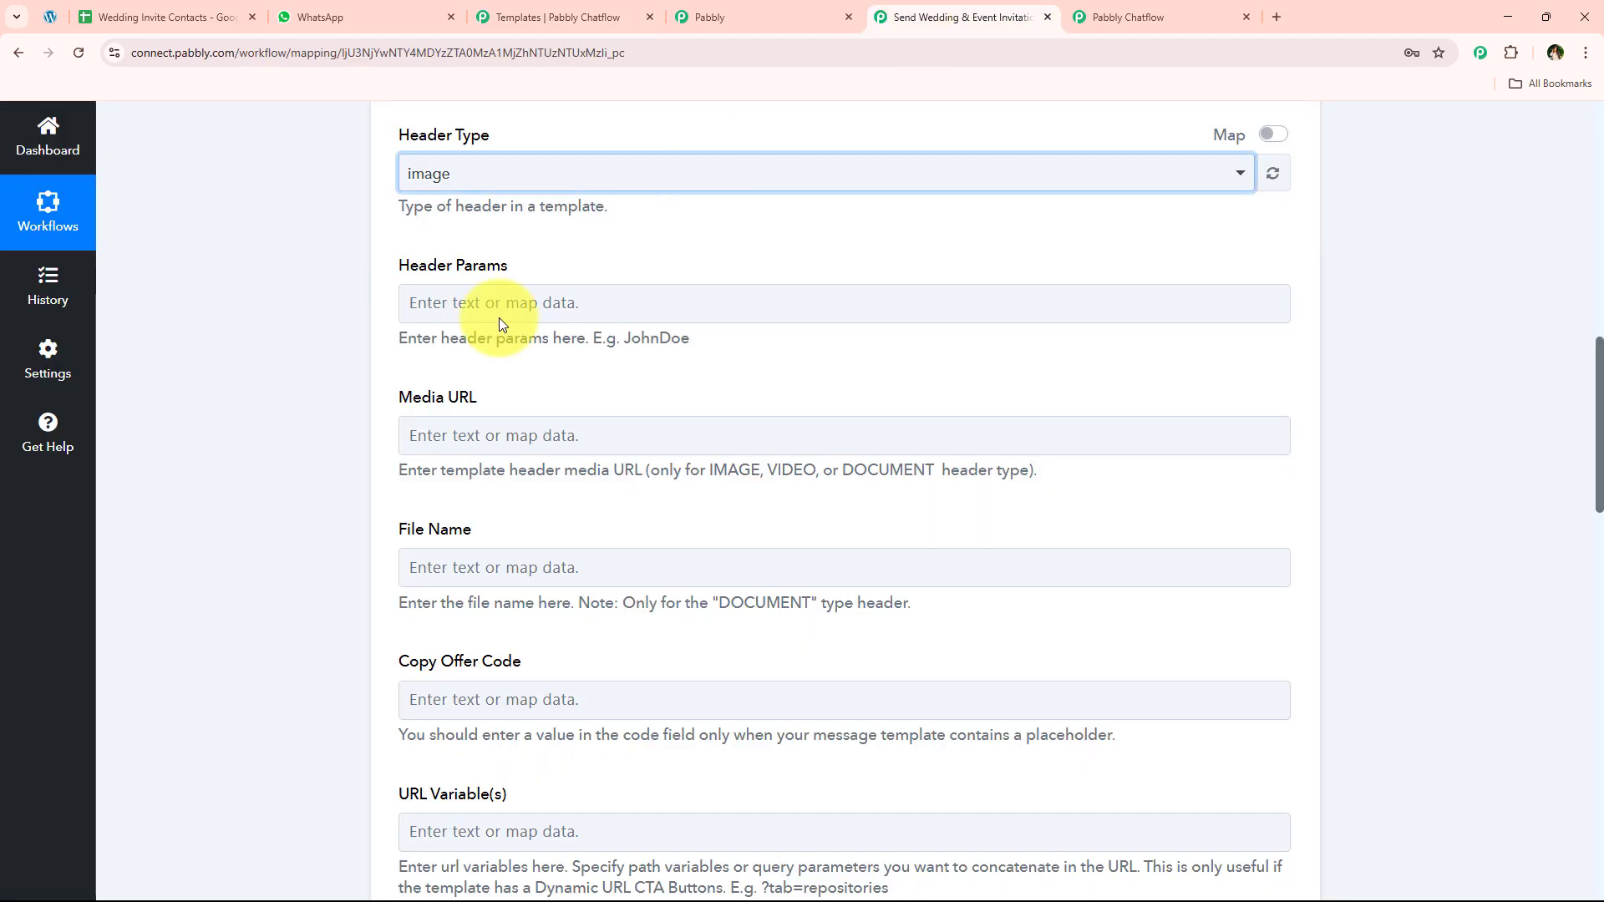
pyautogui.moveTo(403, 269); pyautogui.dragTo(555, 273)
pyautogui.click(319, 335)
pyautogui.scroll(-3, 319, 335)
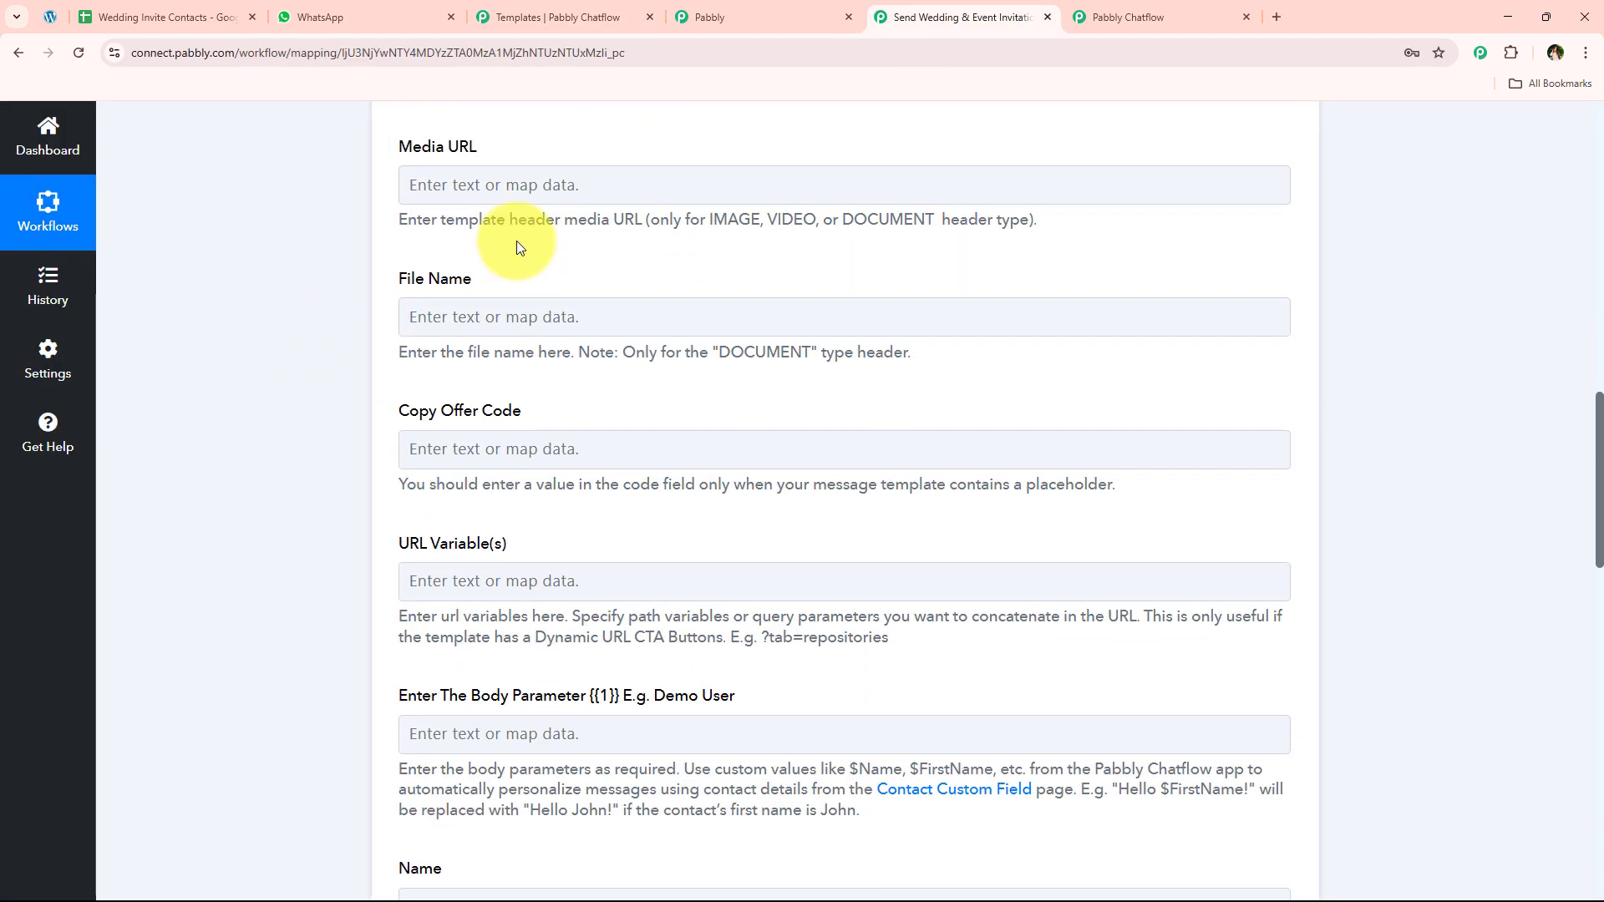
pyautogui.click(498, 145)
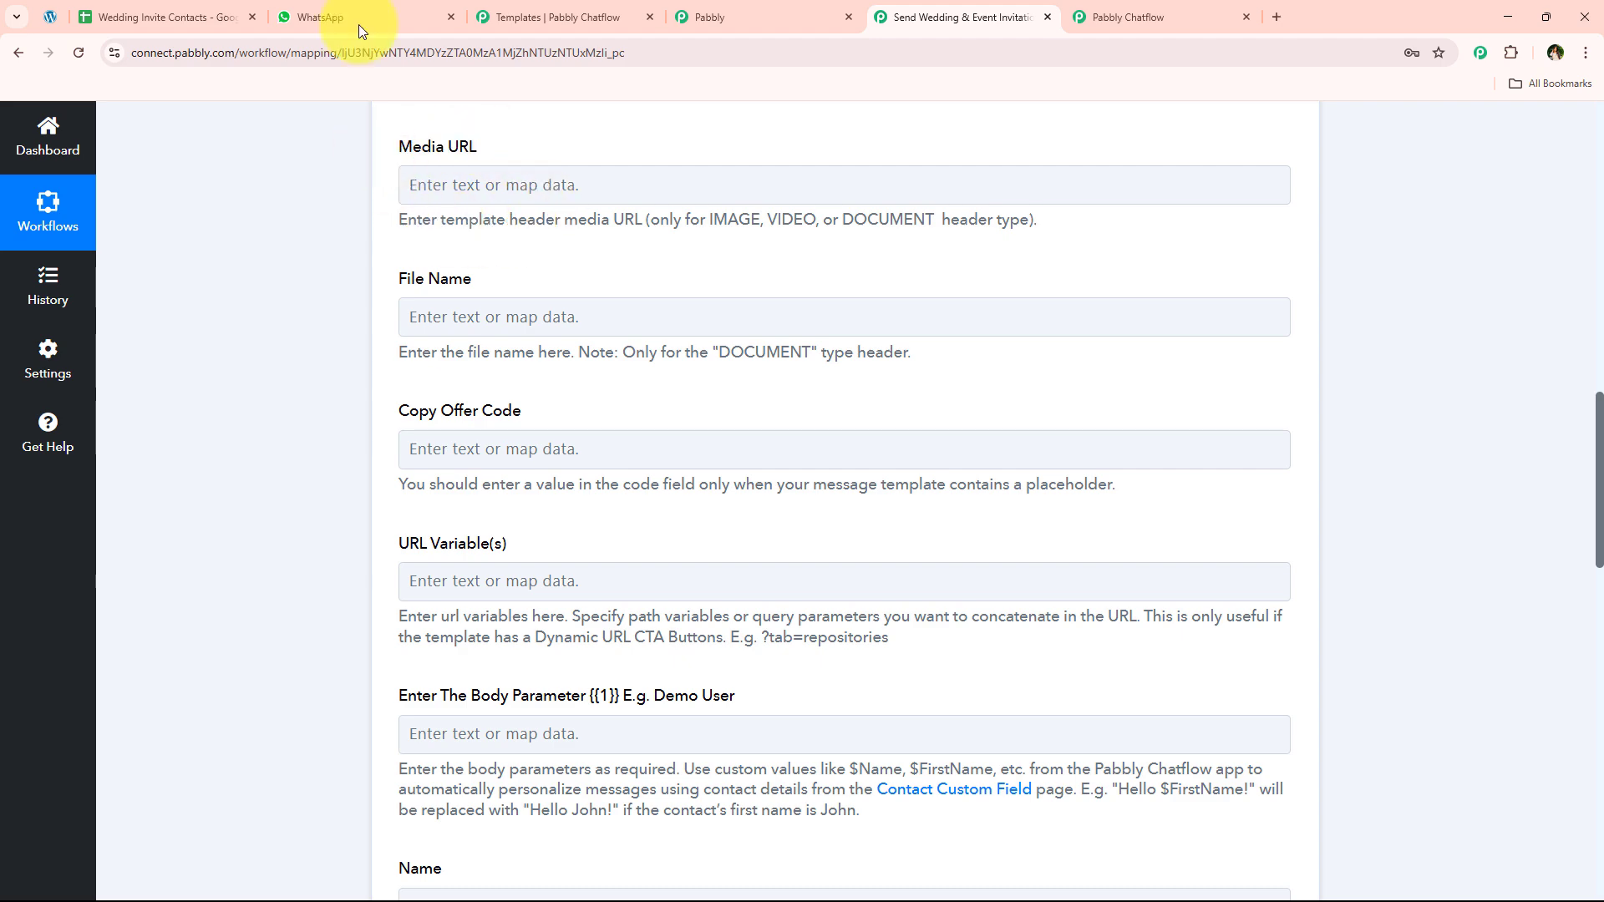
# Step: View the invitation image previously received in the Pabbly ChatFlow conversation on WhatsApp Web
pyautogui.click(501, 16)
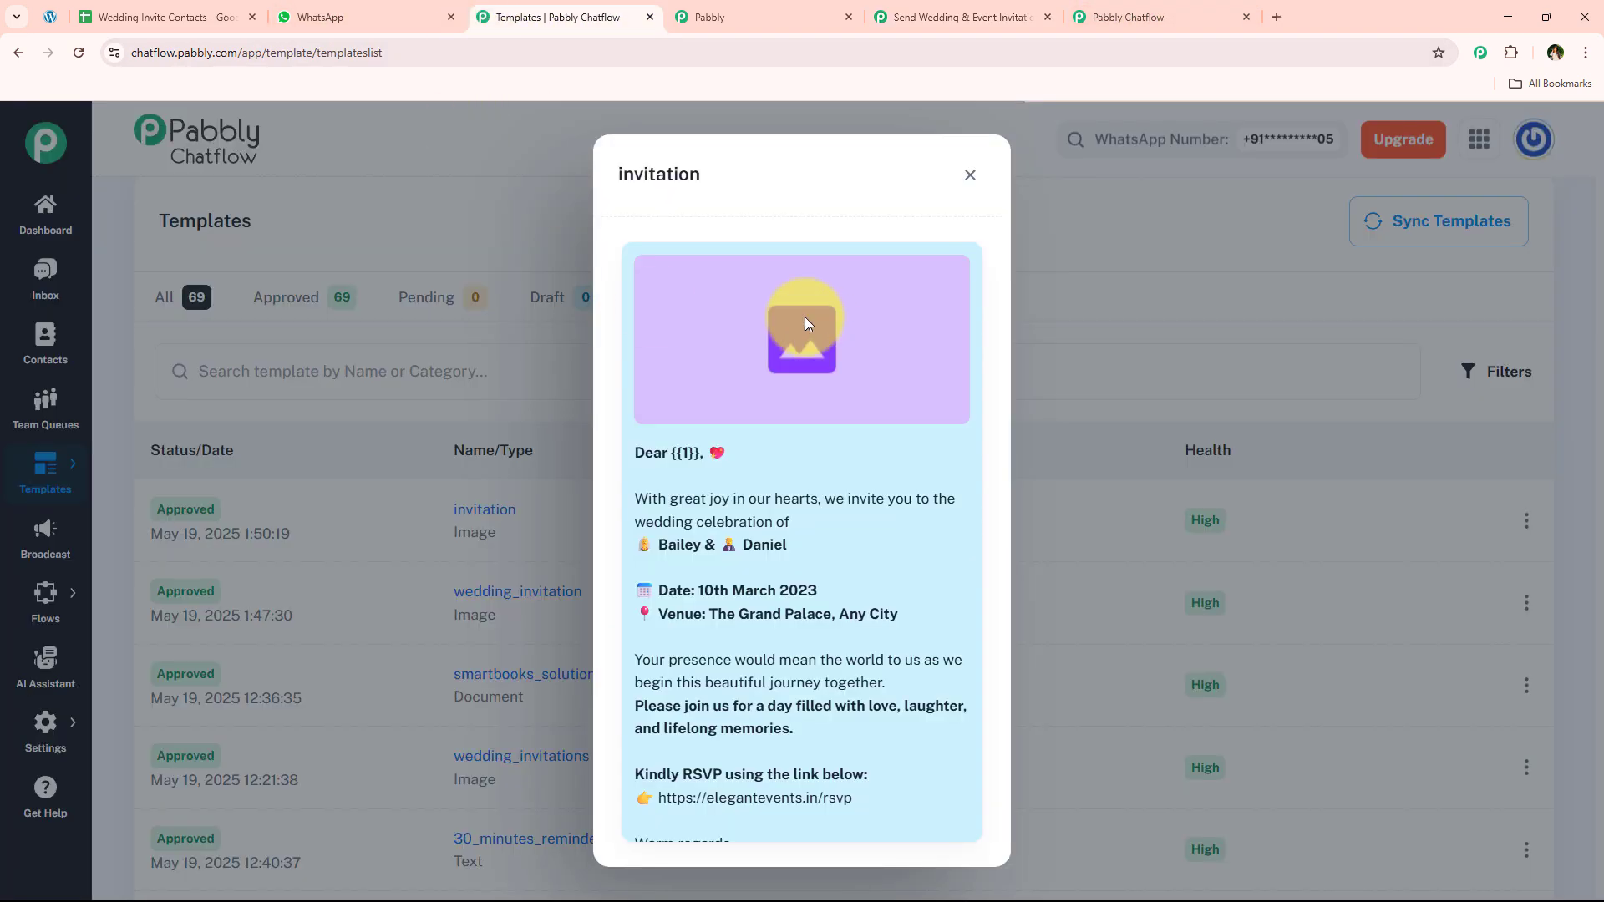
pyautogui.click(320, 16)
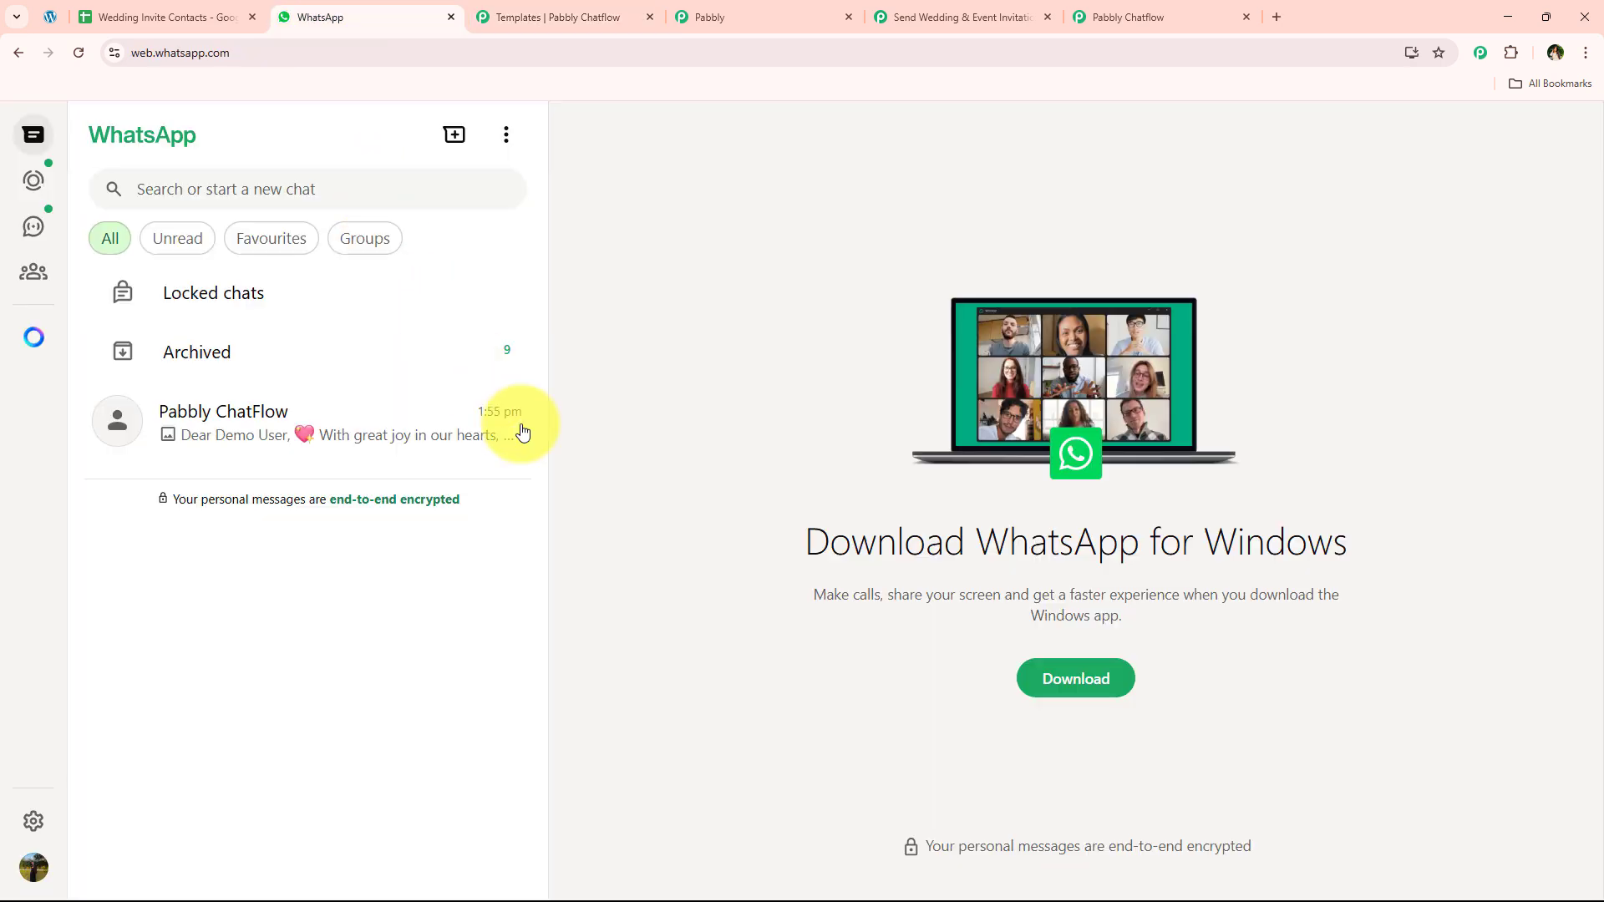
pyautogui.click(317, 426)
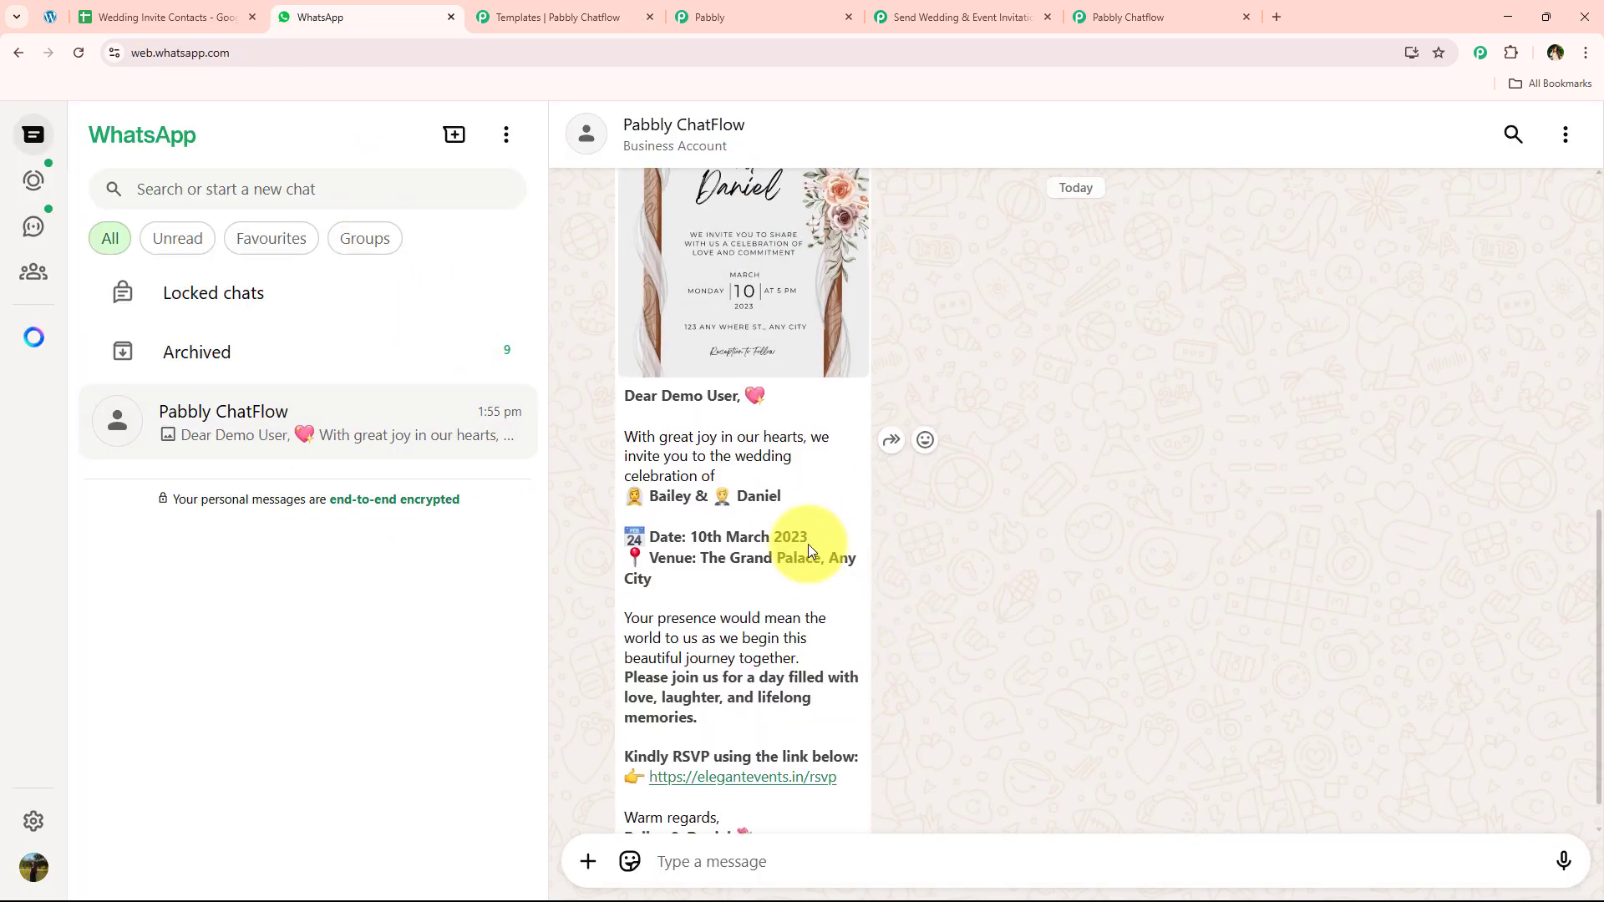
pyautogui.scroll(2, 809, 544)
pyautogui.click(787, 476)
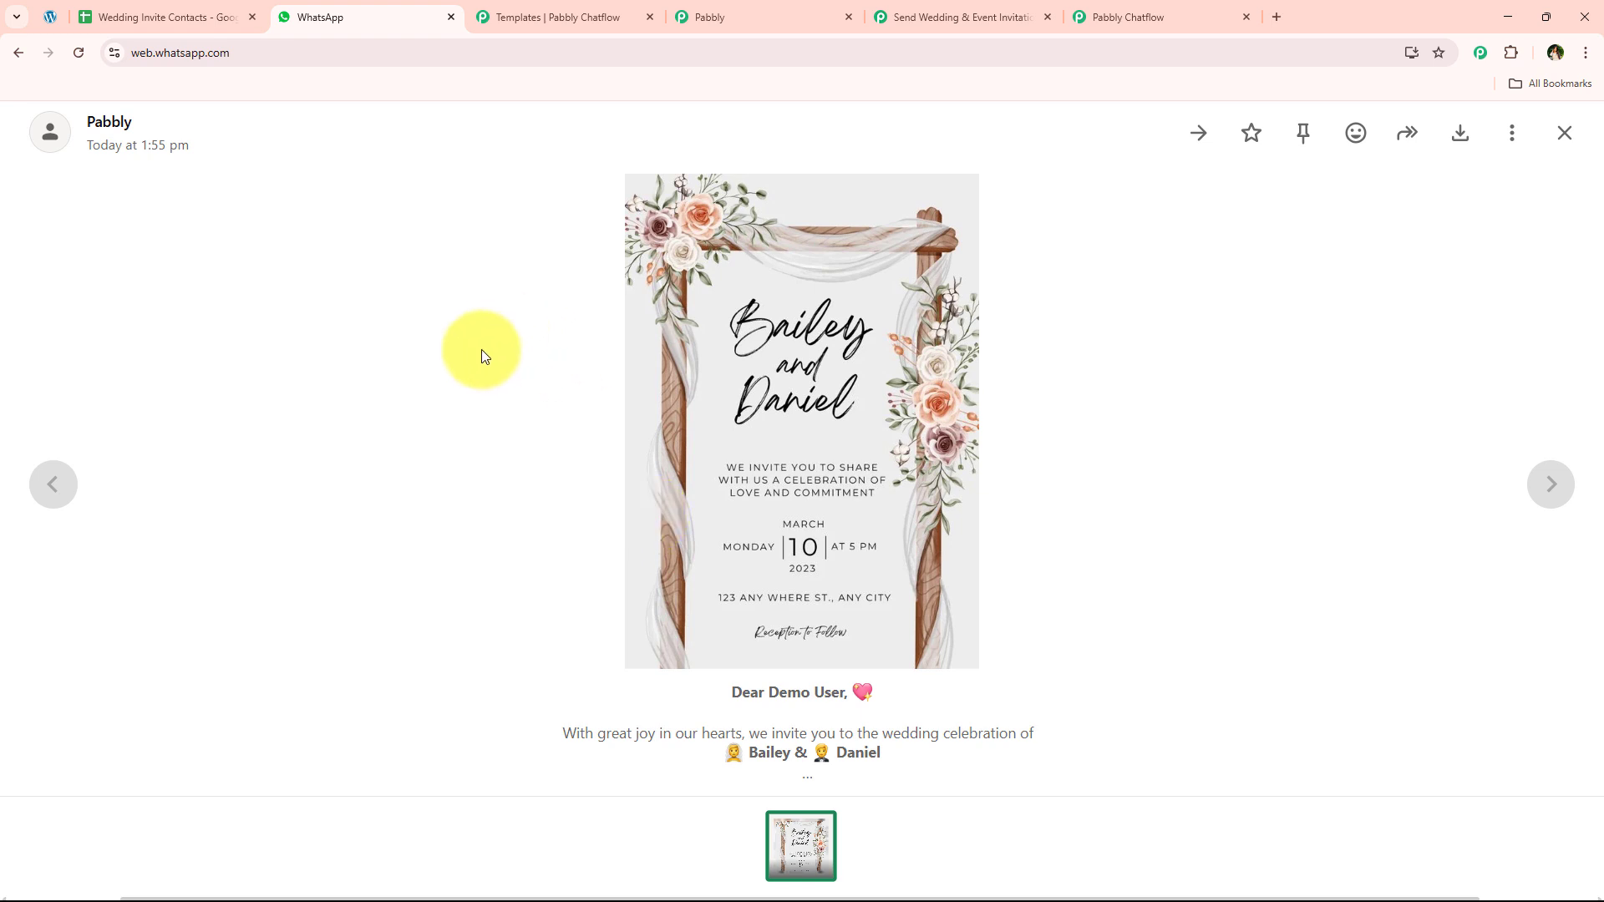
# Step: Copy the Wedding Invitations image URL from the WordPress Media Library
pyautogui.click(50, 16)
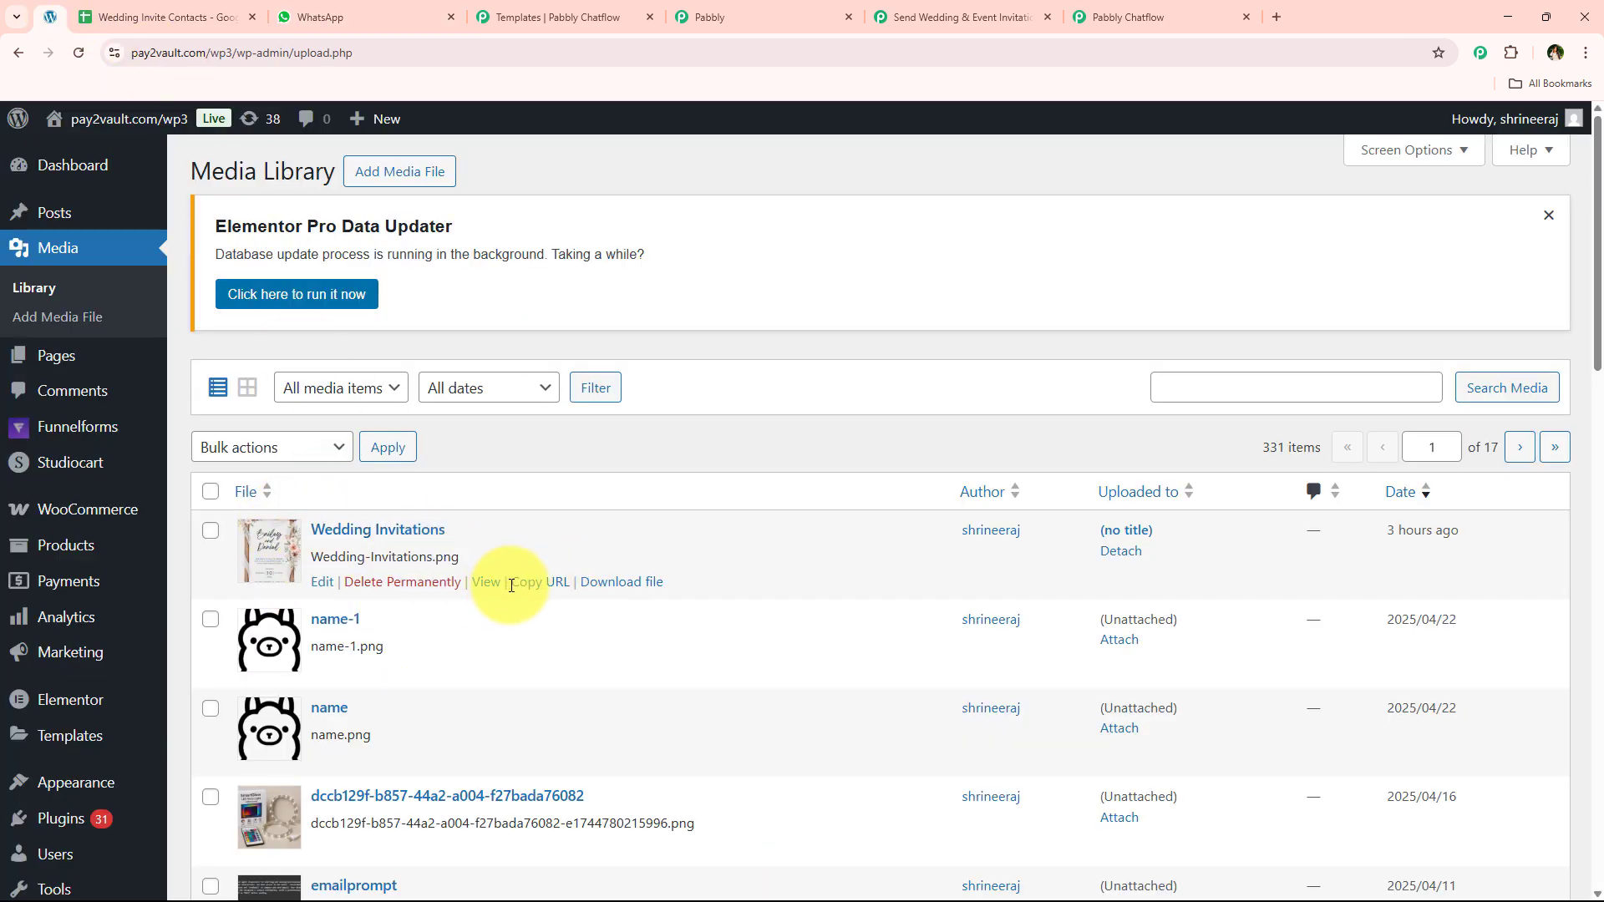
pyautogui.click(525, 588)
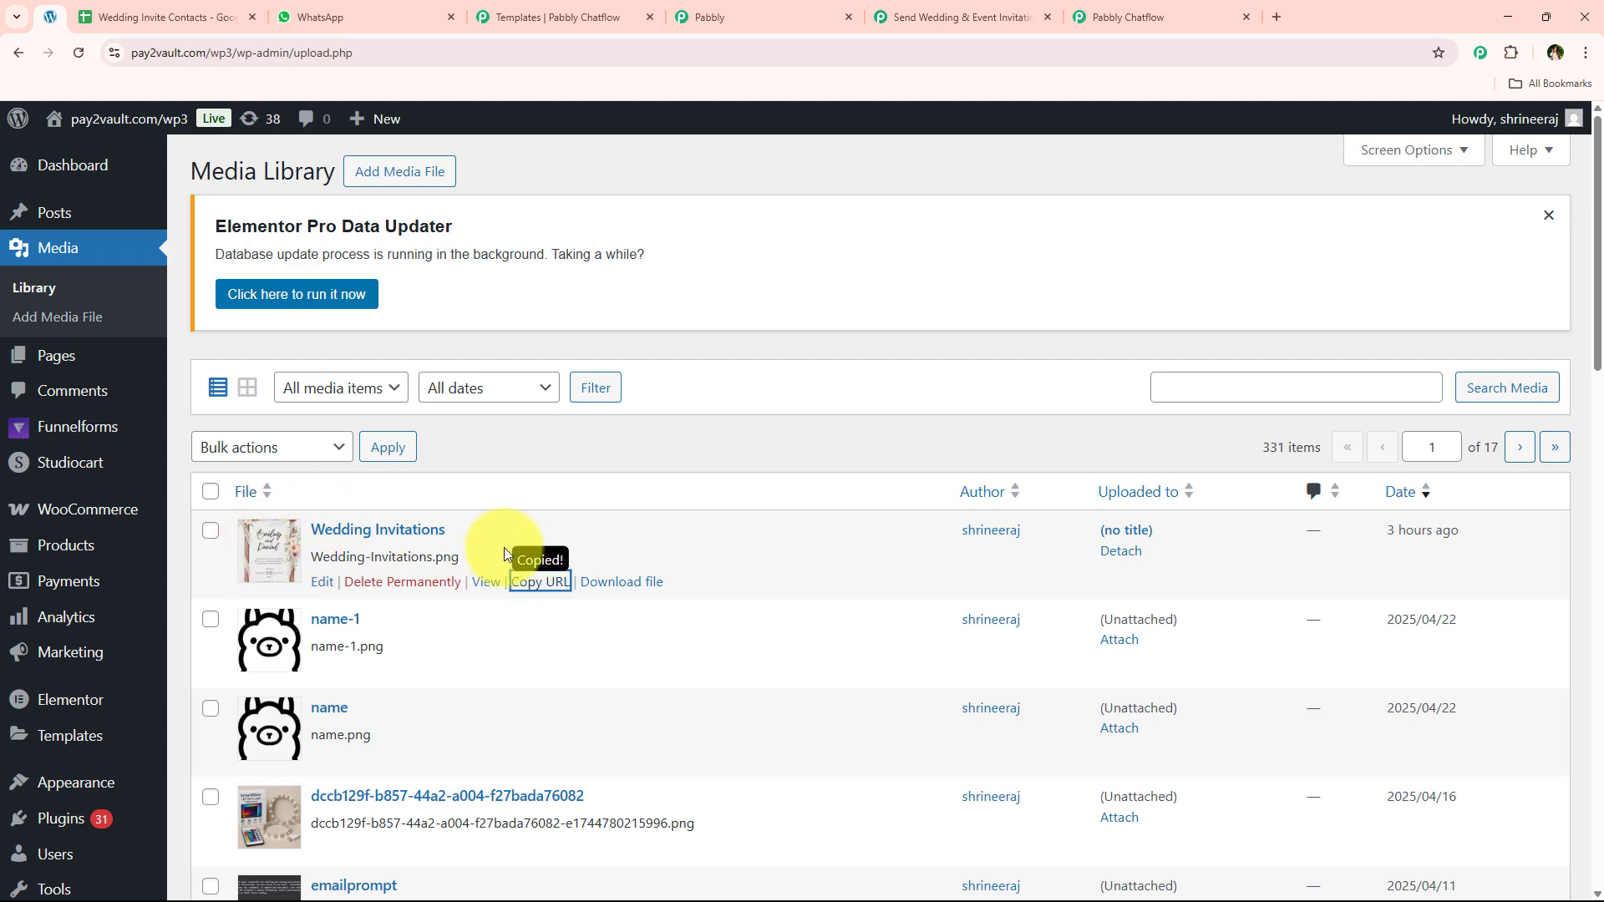
pyautogui.click(535, 585)
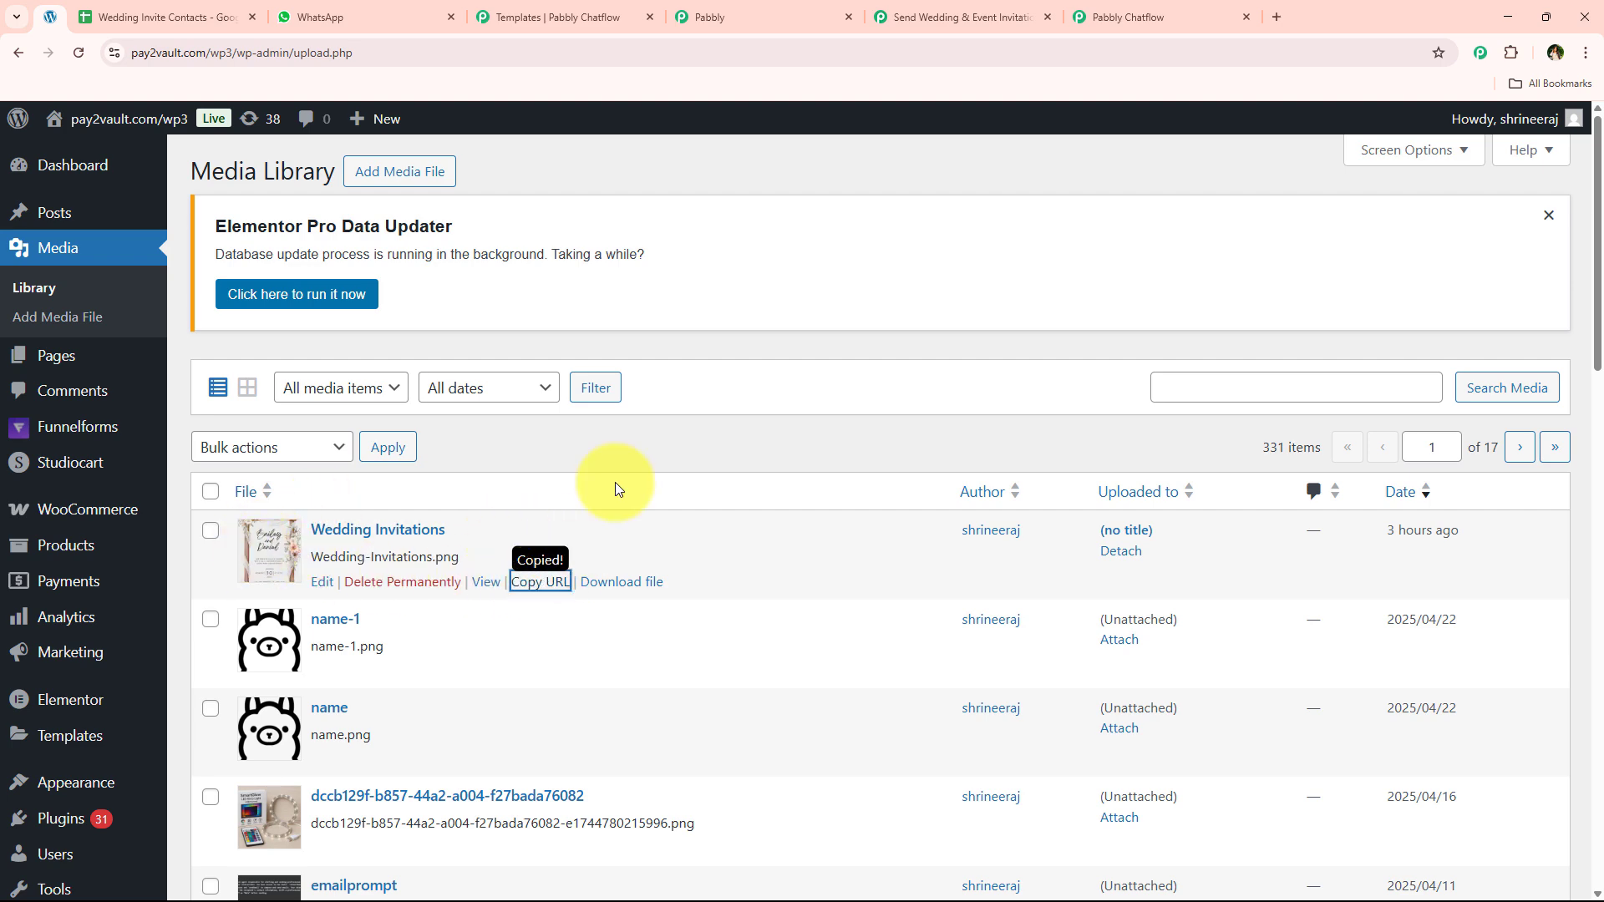
pyautogui.click(923, 10)
# Step: Paste the Wedding-Invitations.png link into the Media URL field
pyautogui.rightClick(494, 201)
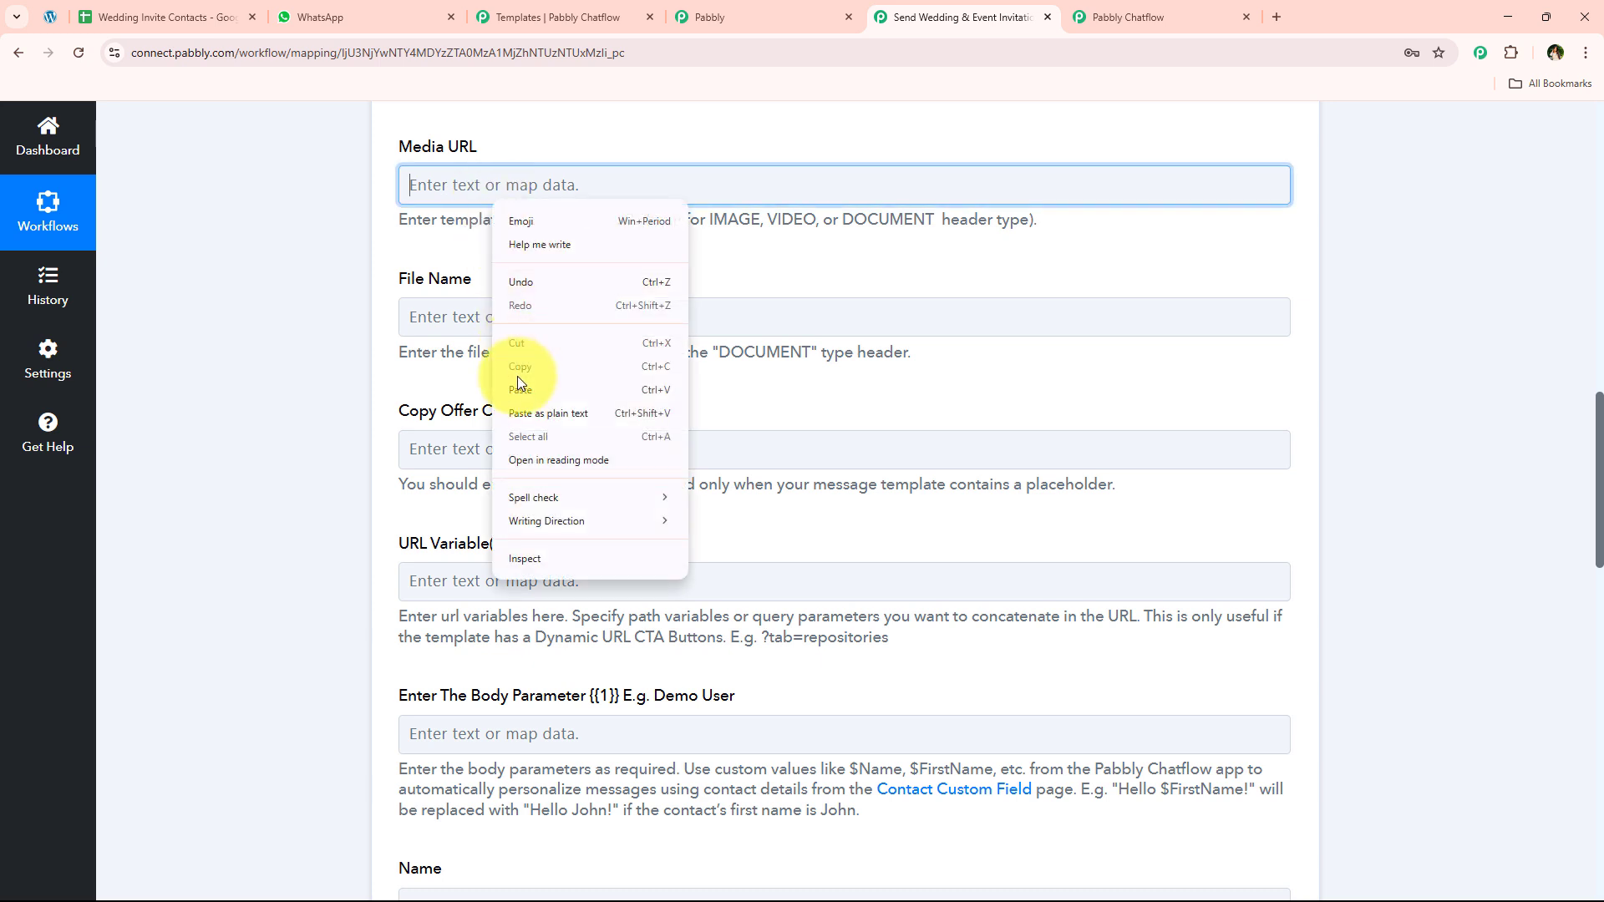
pyautogui.click(531, 382)
pyautogui.click(424, 212)
pyautogui.click(527, 183)
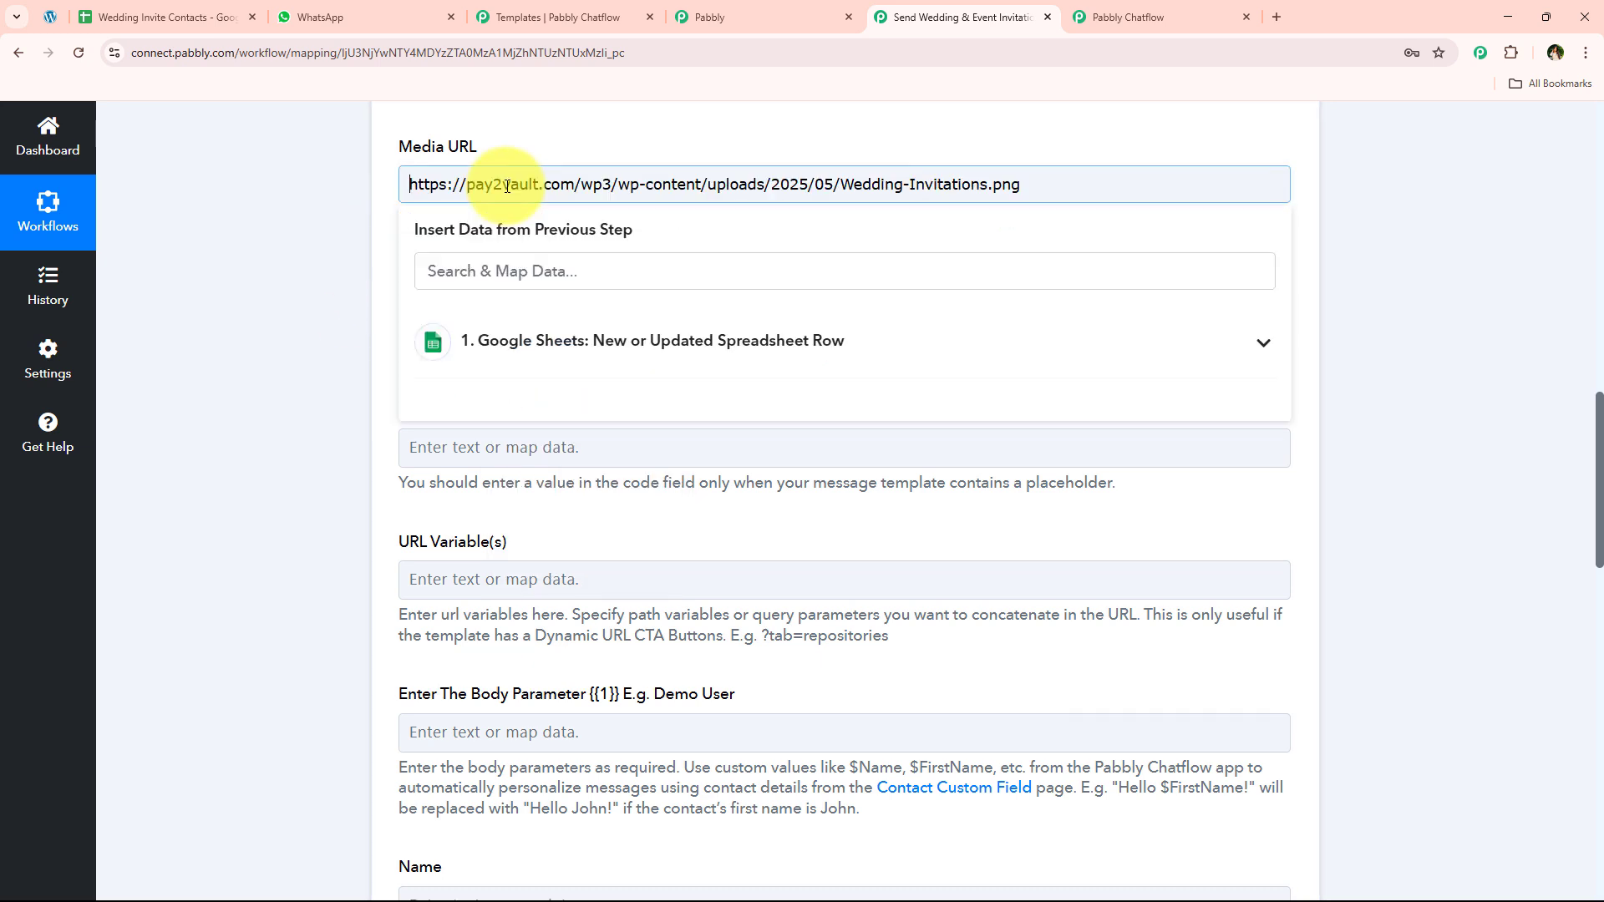
pyautogui.click(361, 240)
# Step: Enter 'Wedding Invitation' as the File Name
pyautogui.click(418, 312)
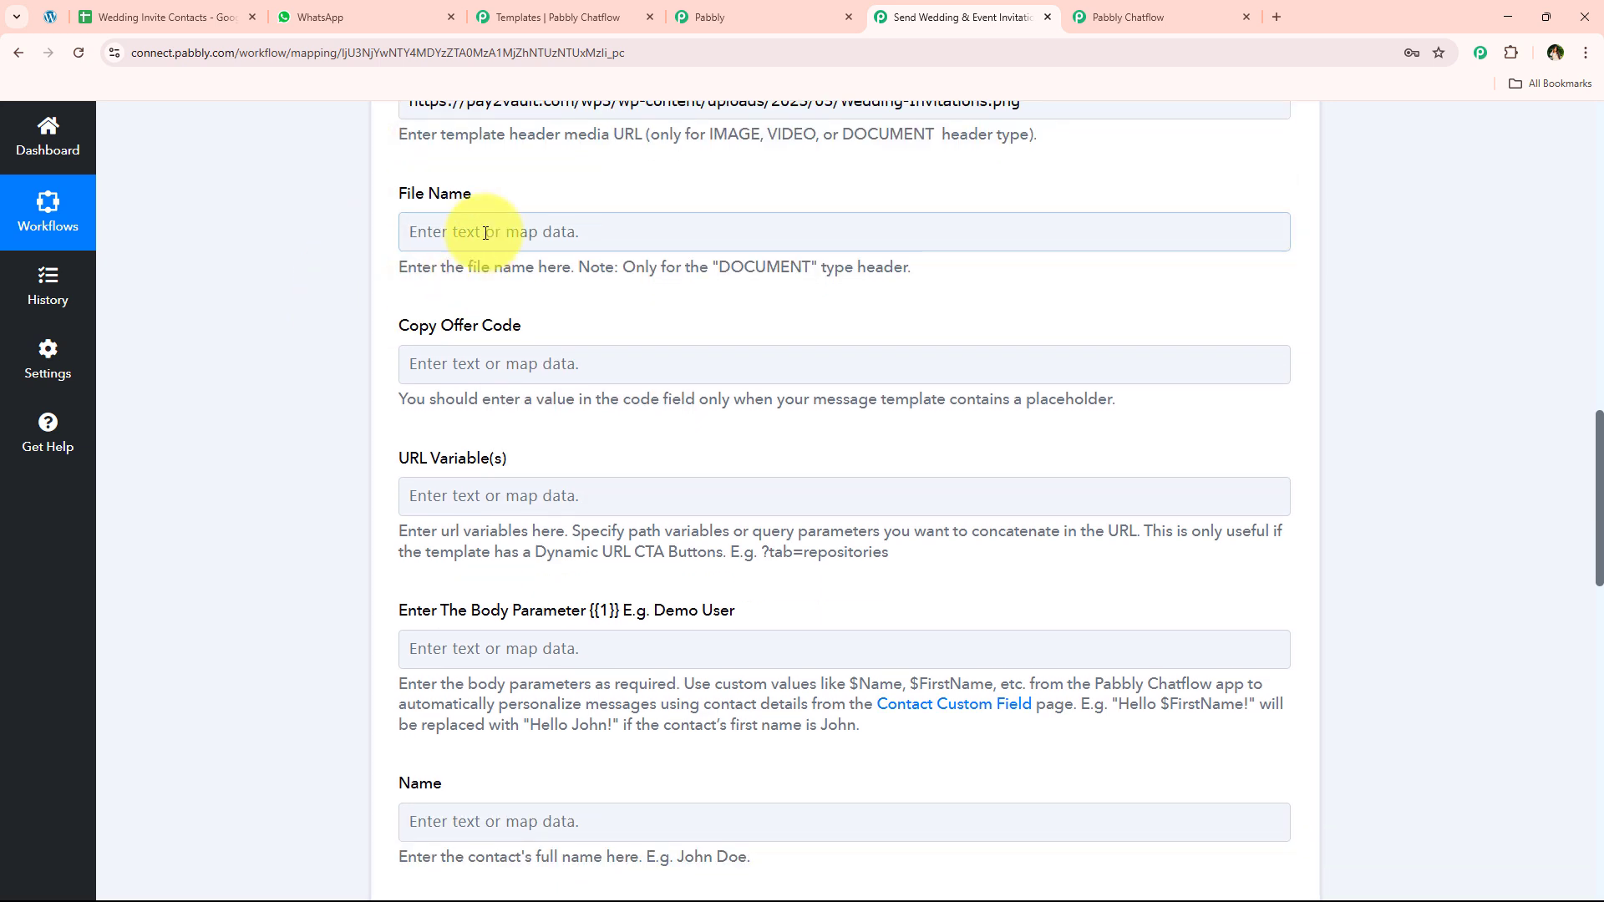
pyautogui.write('Wedd')
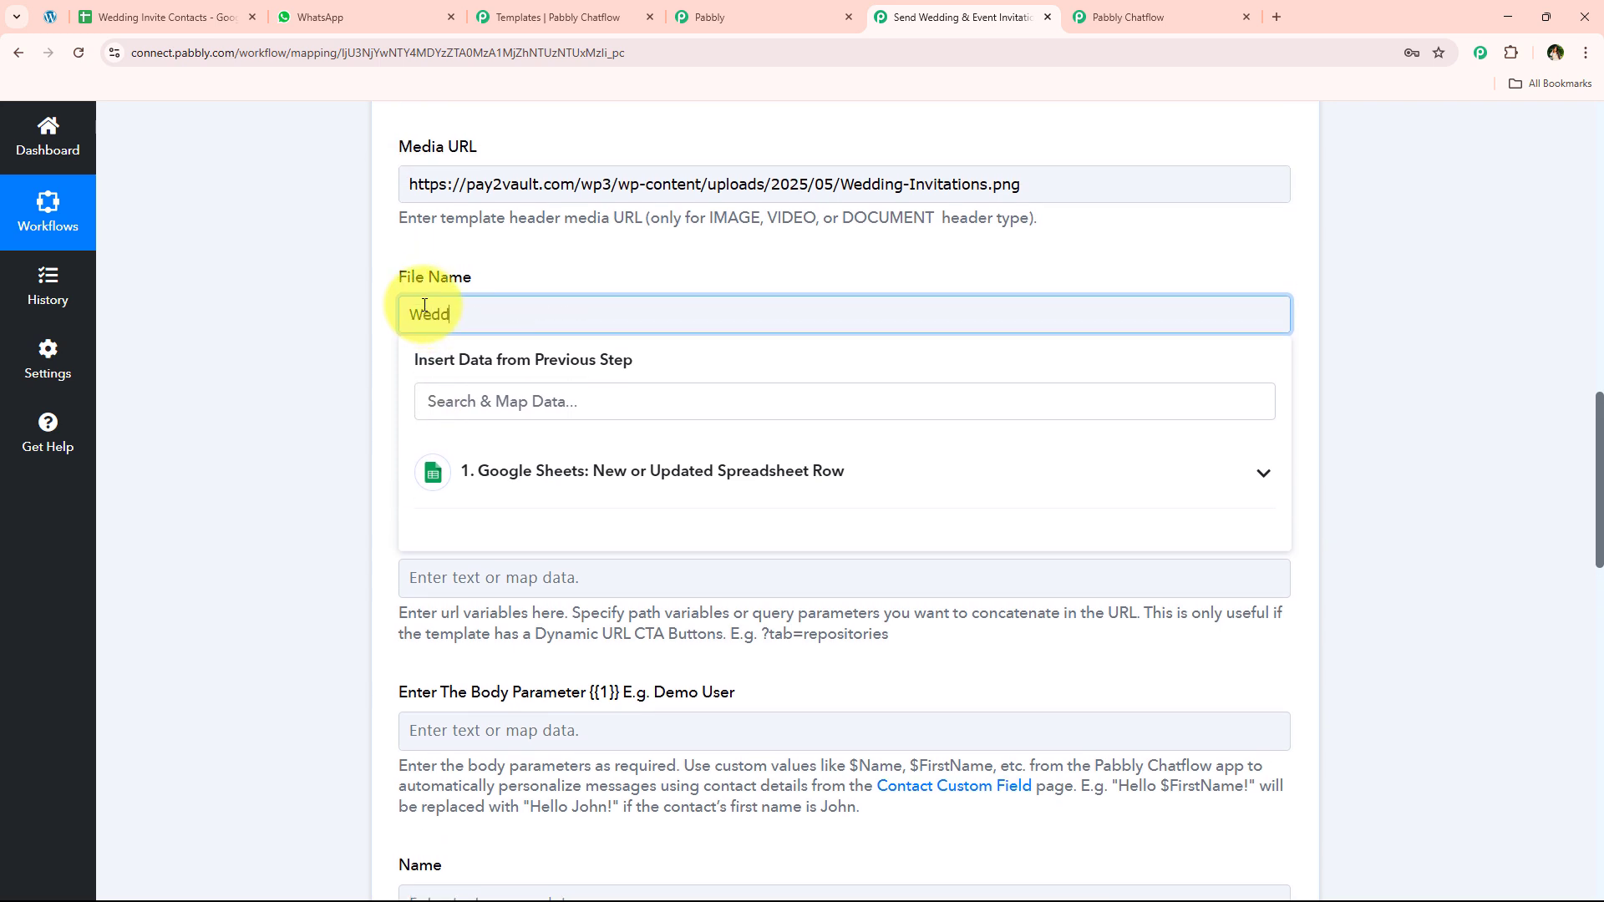
pyautogui.write('ing Invitation')
pyautogui.click(330, 342)
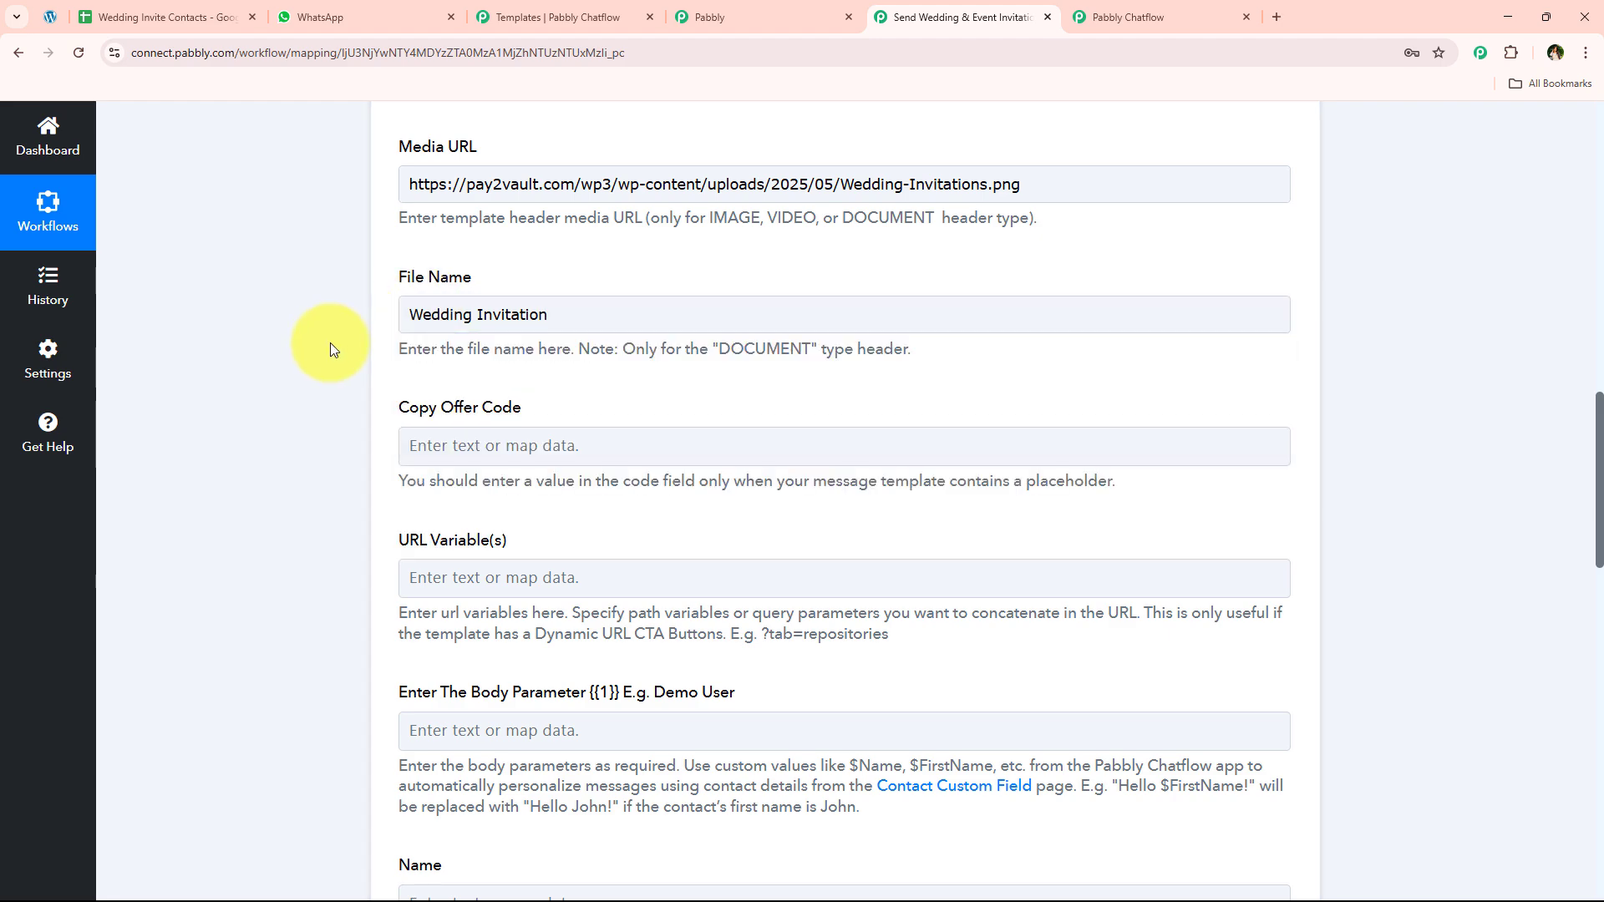
# Step: Review the Copy Offer Code, URL Variable(s) and body parameter fields with the 'E.g. Demo User' example
pyautogui.scroll(-3, 334, 329)
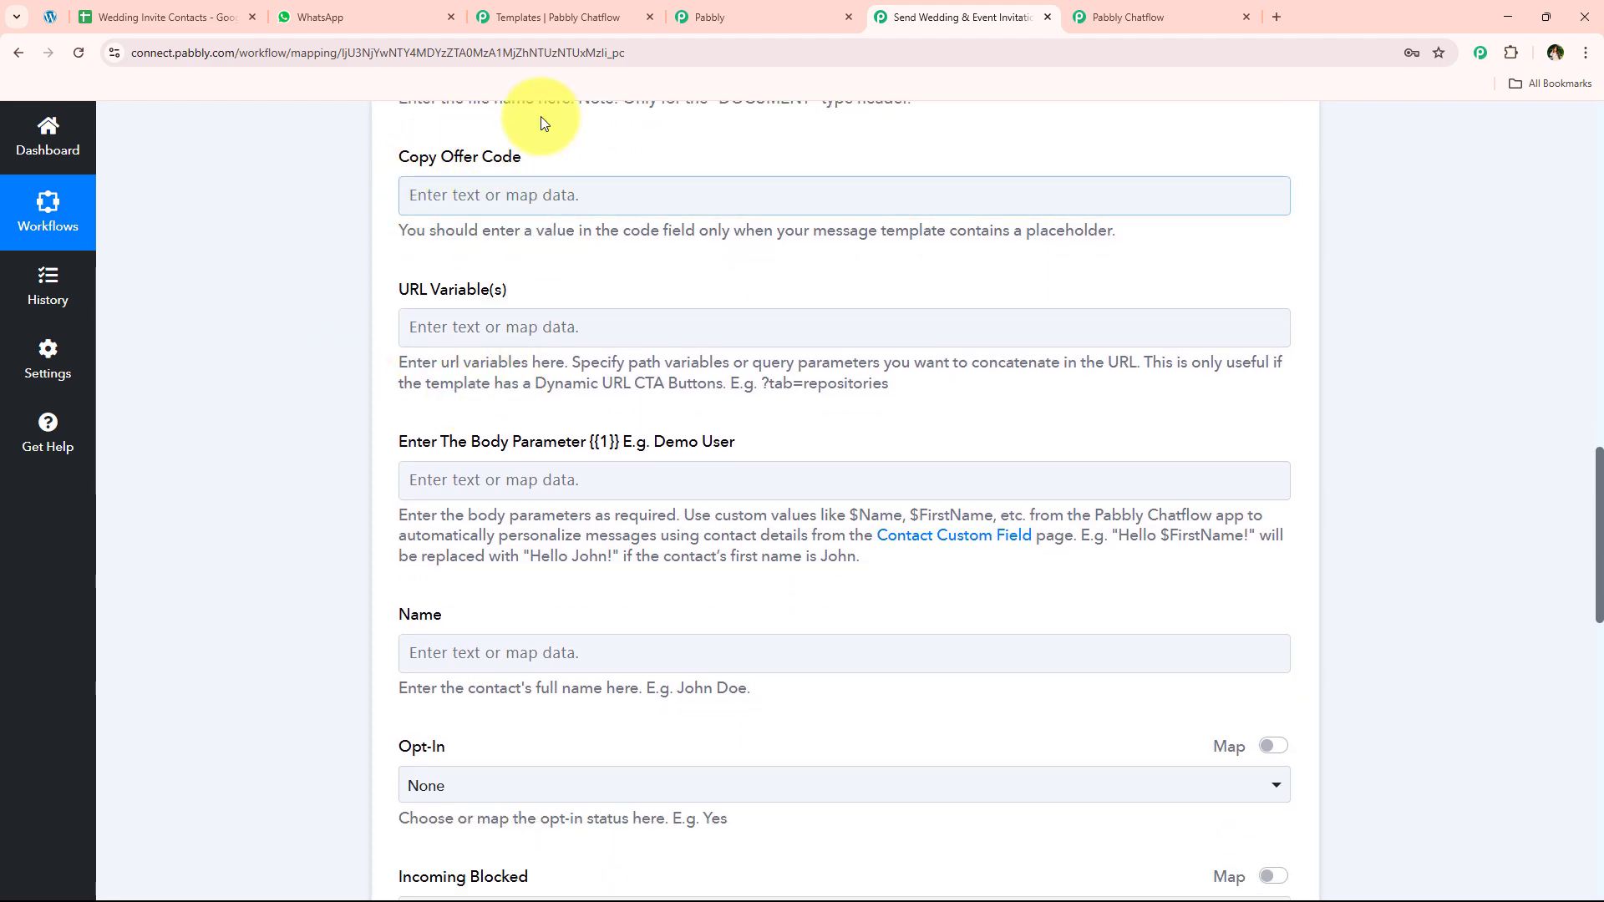
pyautogui.moveTo(433, 153); pyautogui.dragTo(554, 157)
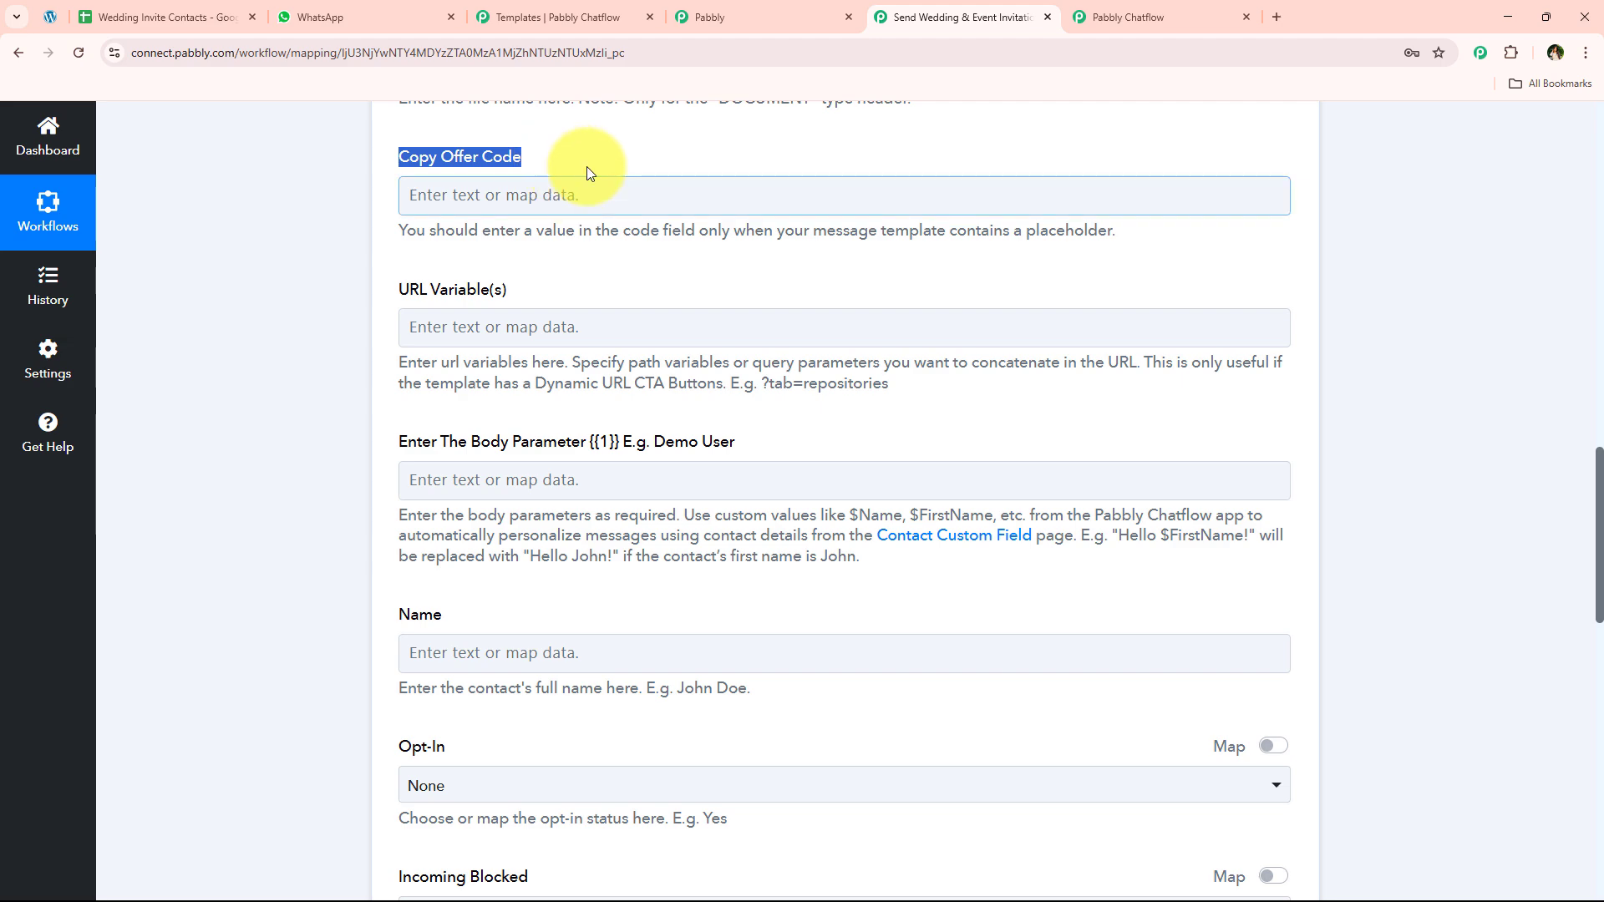
pyautogui.click(586, 167)
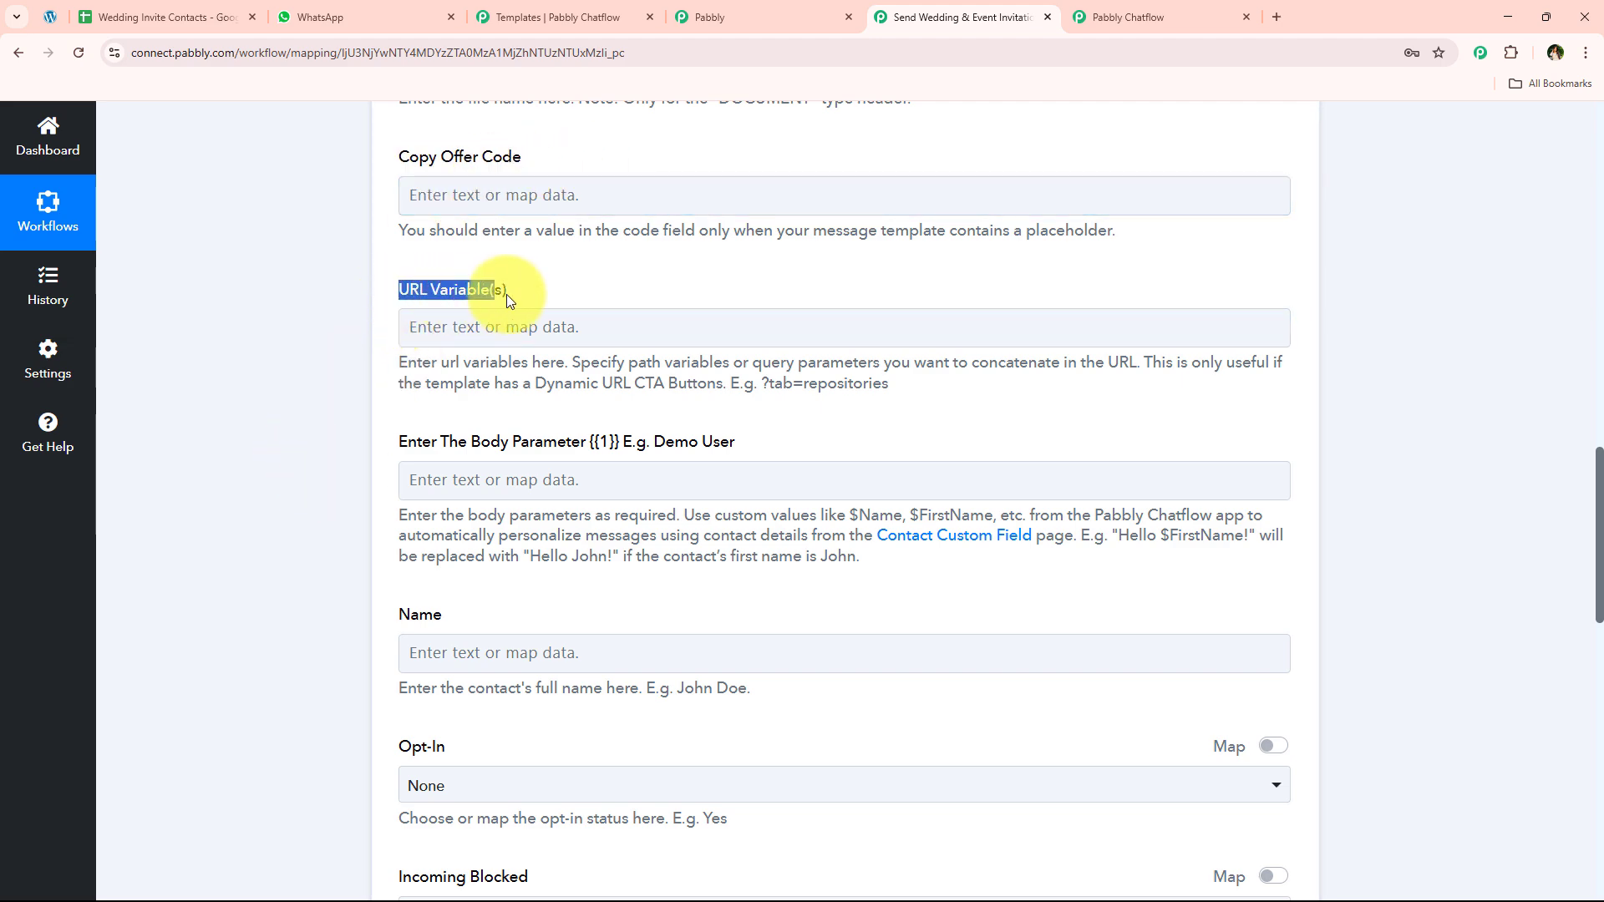
pyautogui.scroll(4, 514, 326)
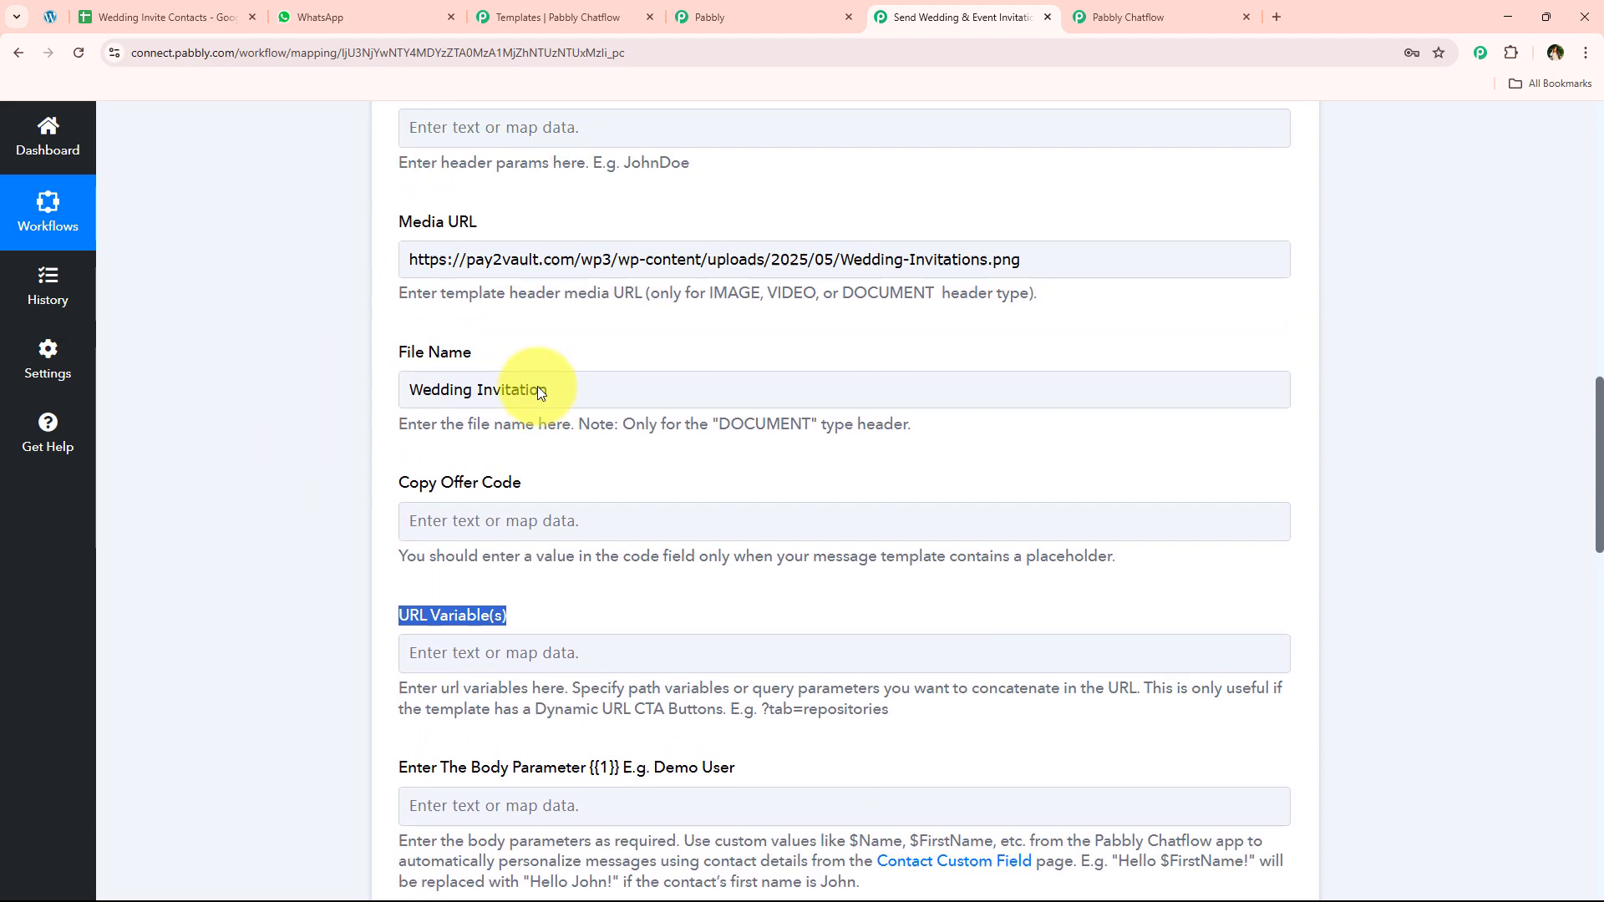
pyautogui.scroll(-4, 501, 669)
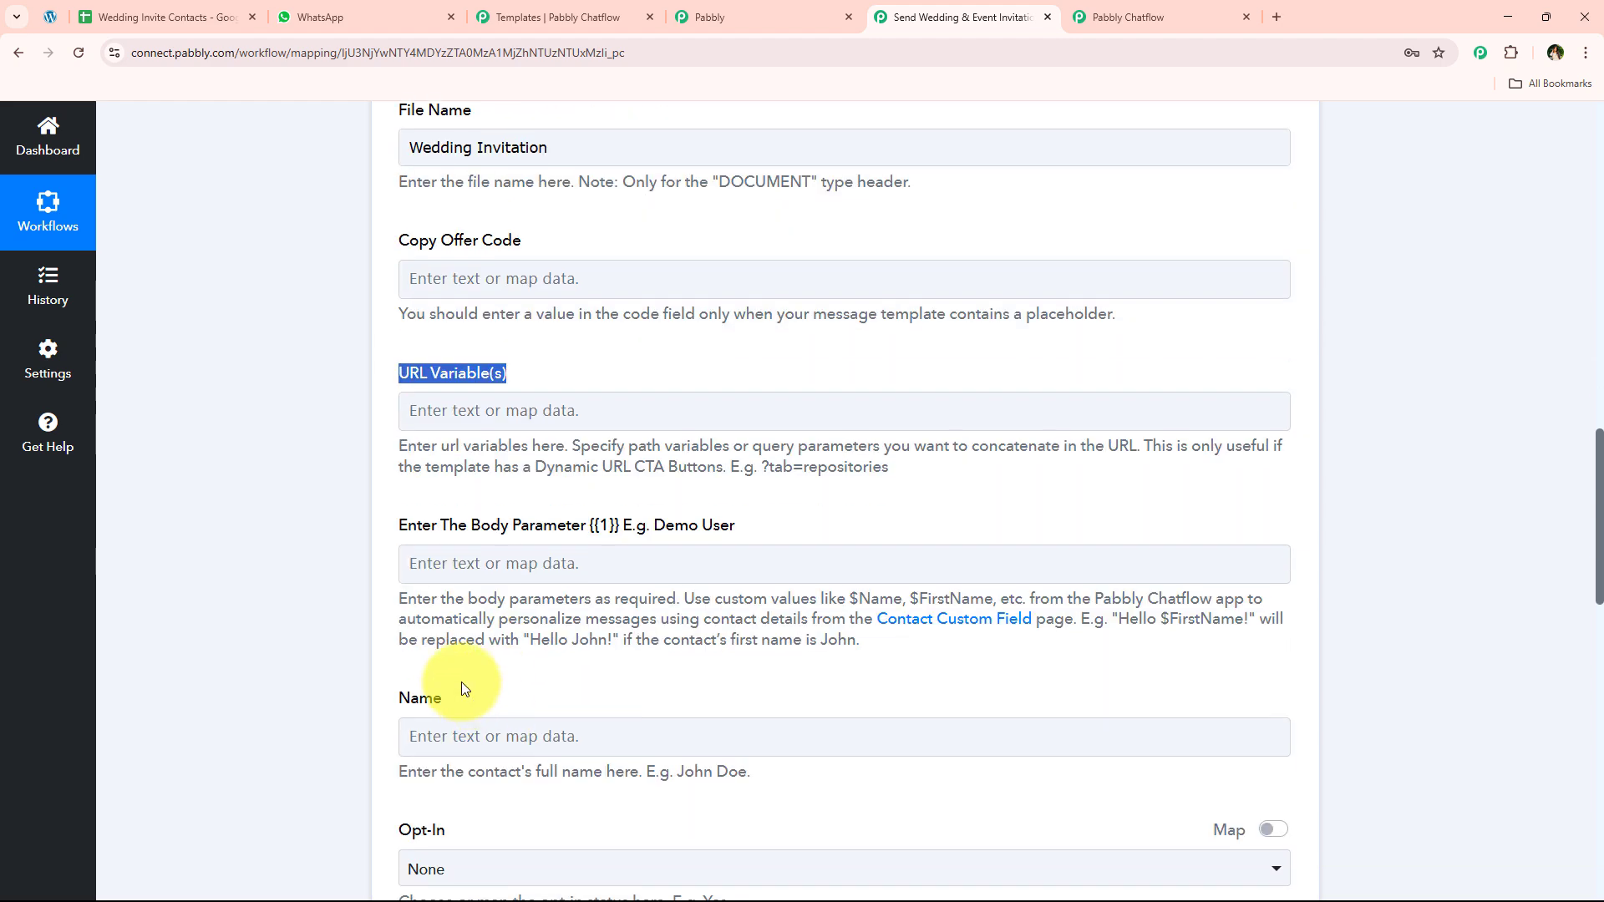
pyautogui.scroll(-2, 326, 359)
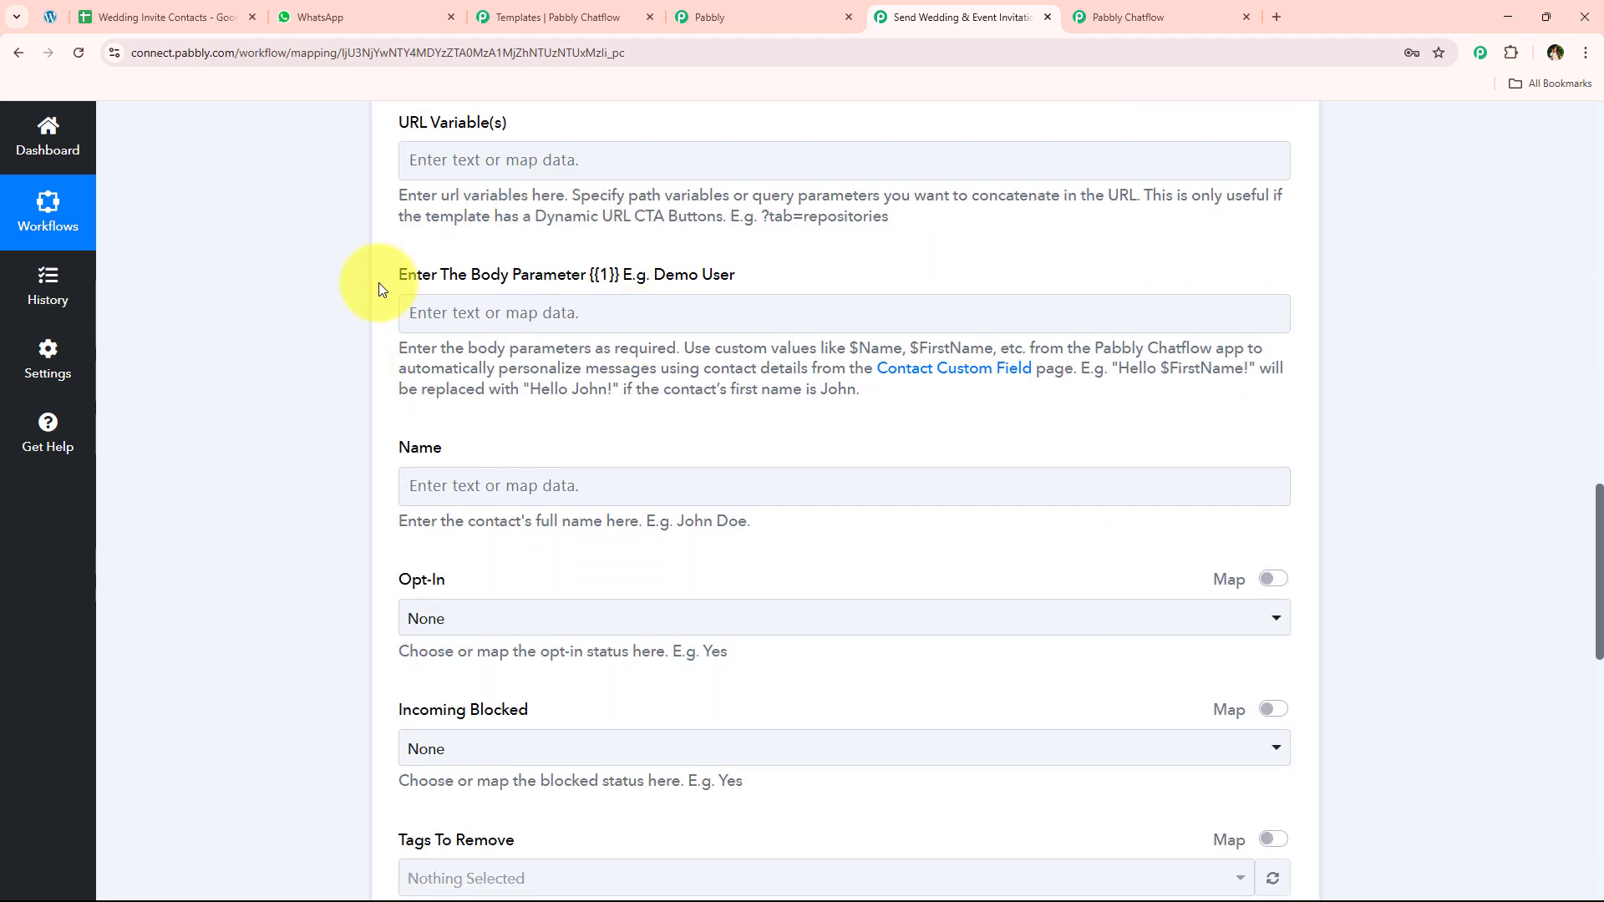
pyautogui.moveTo(369, 286); pyautogui.dragTo(599, 280)
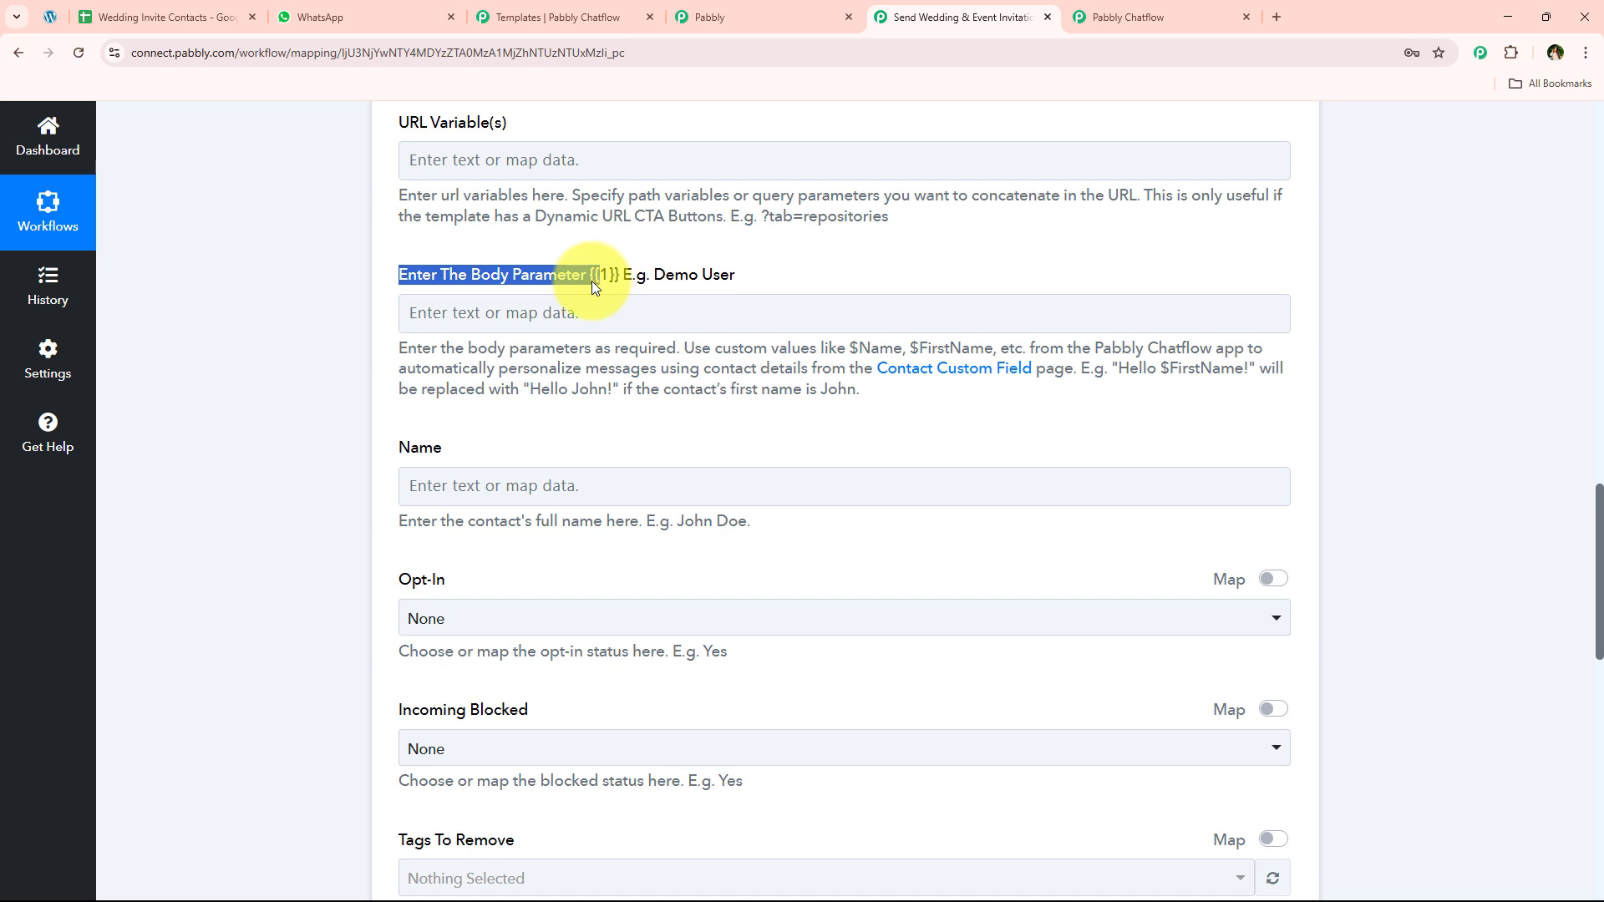
pyautogui.click(591, 281)
pyautogui.moveTo(625, 279); pyautogui.dragTo(765, 281)
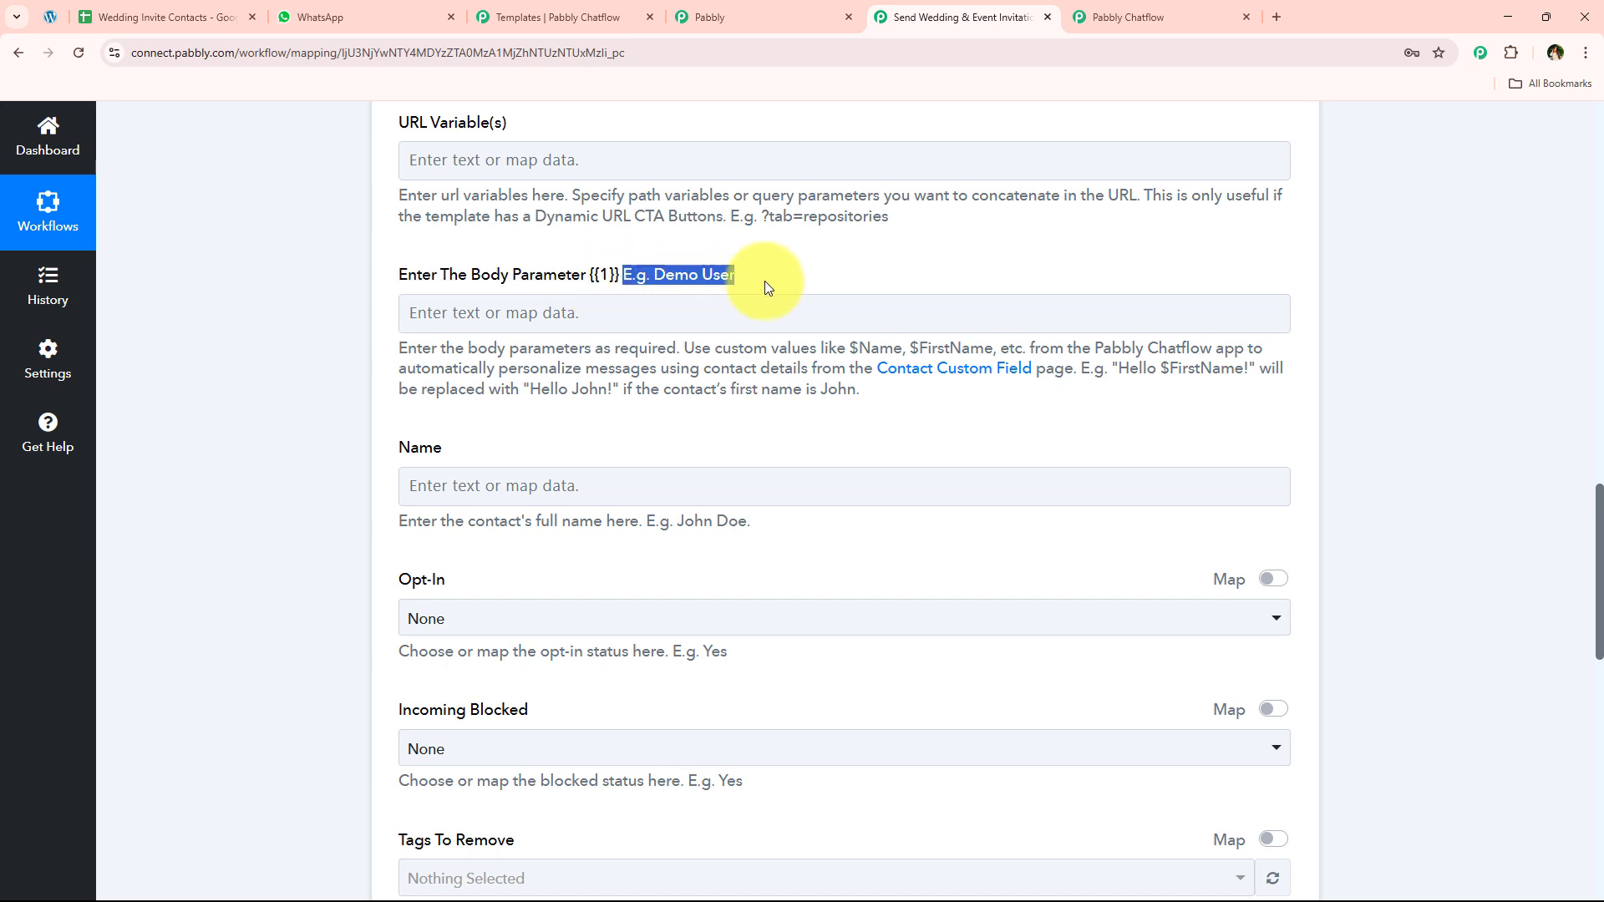
pyautogui.click(764, 280)
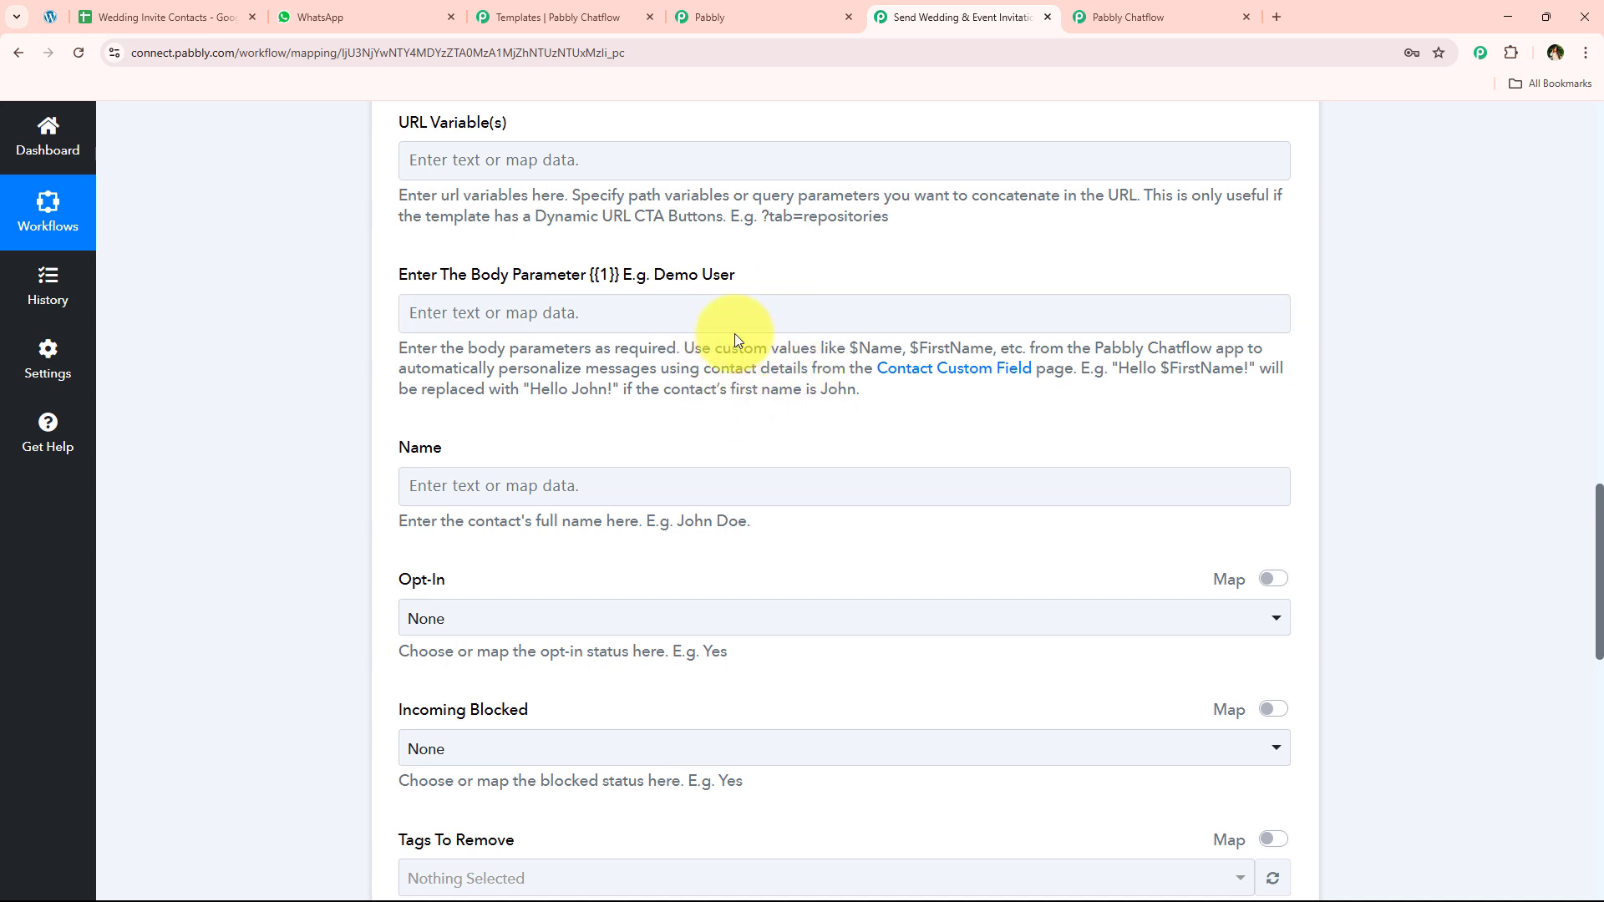
pyautogui.click(568, 16)
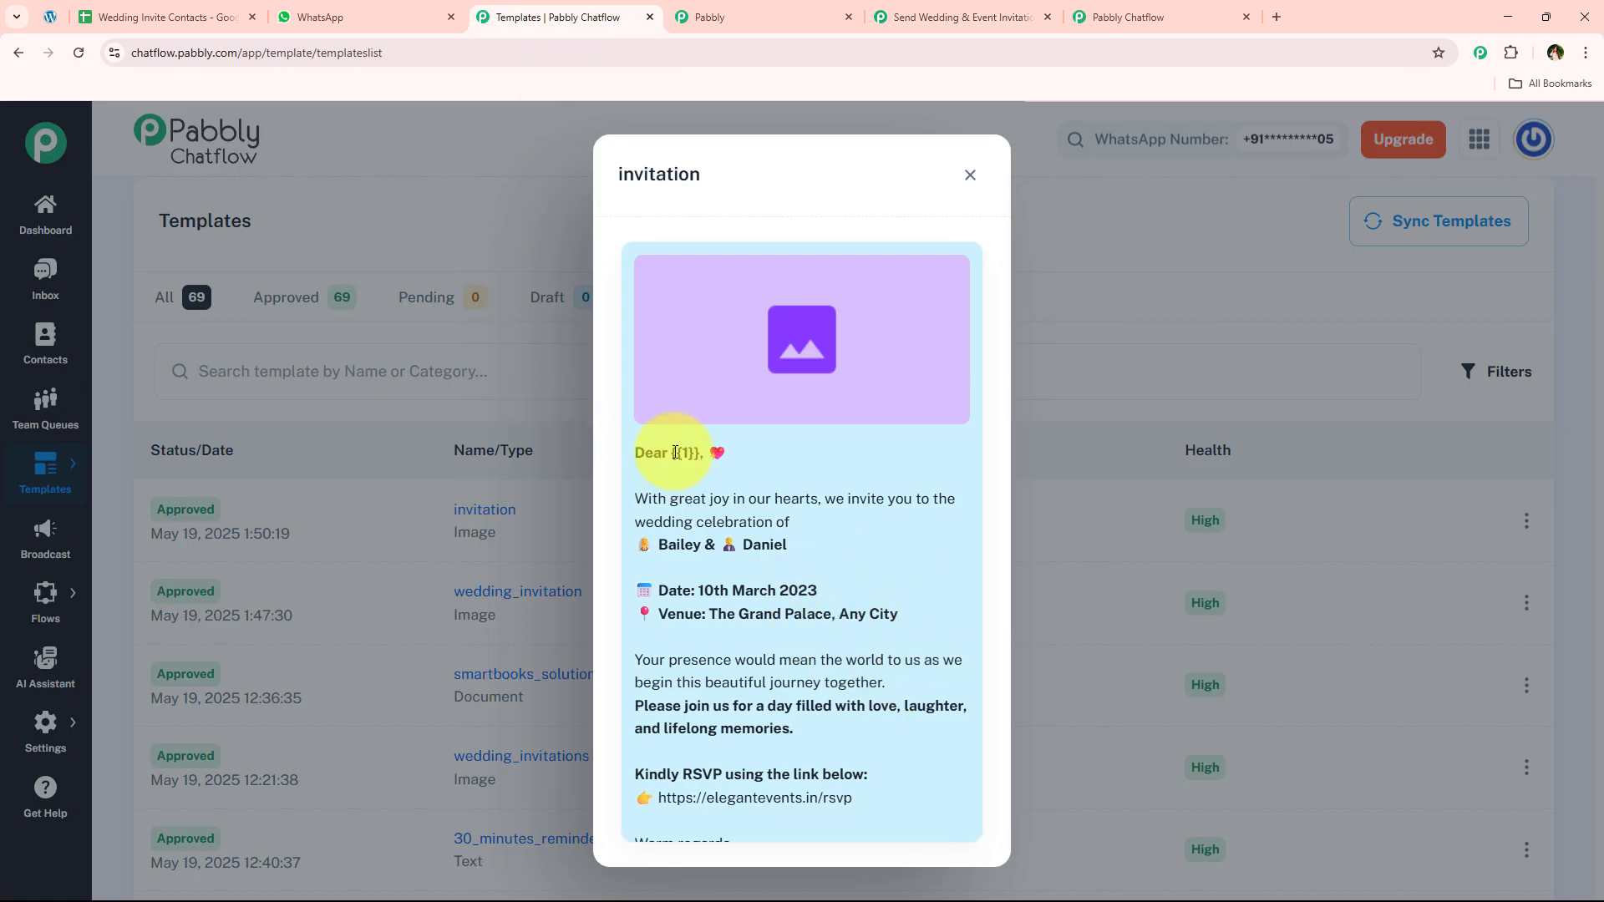
pyautogui.moveTo(672, 452); pyautogui.dragTo(697, 452)
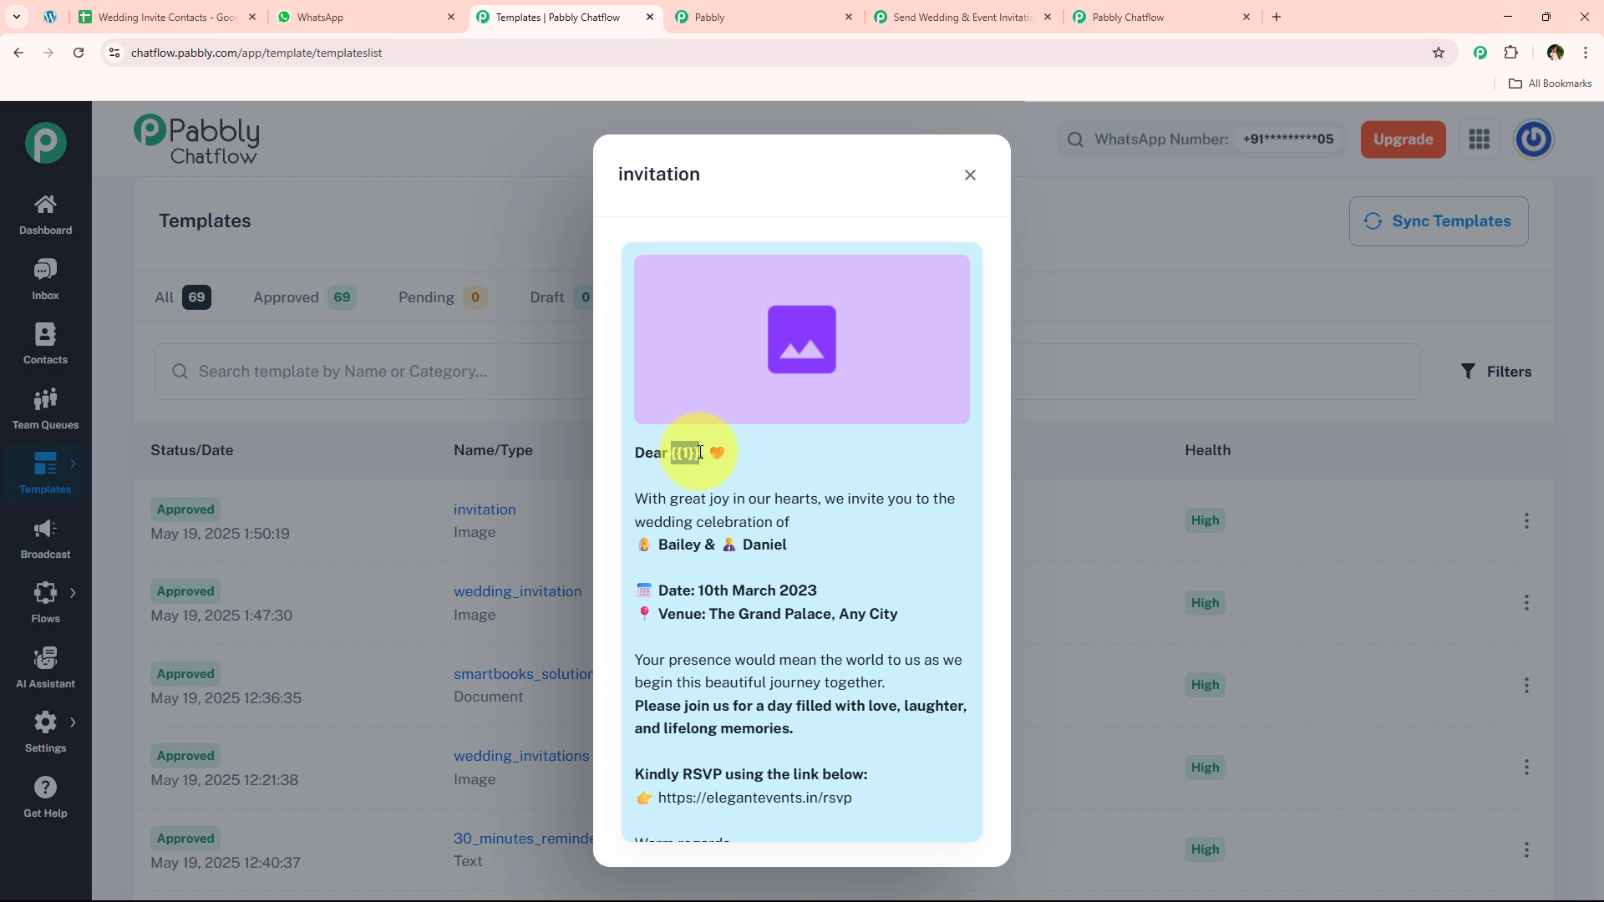
pyautogui.click(712, 461)
pyautogui.click(346, 17)
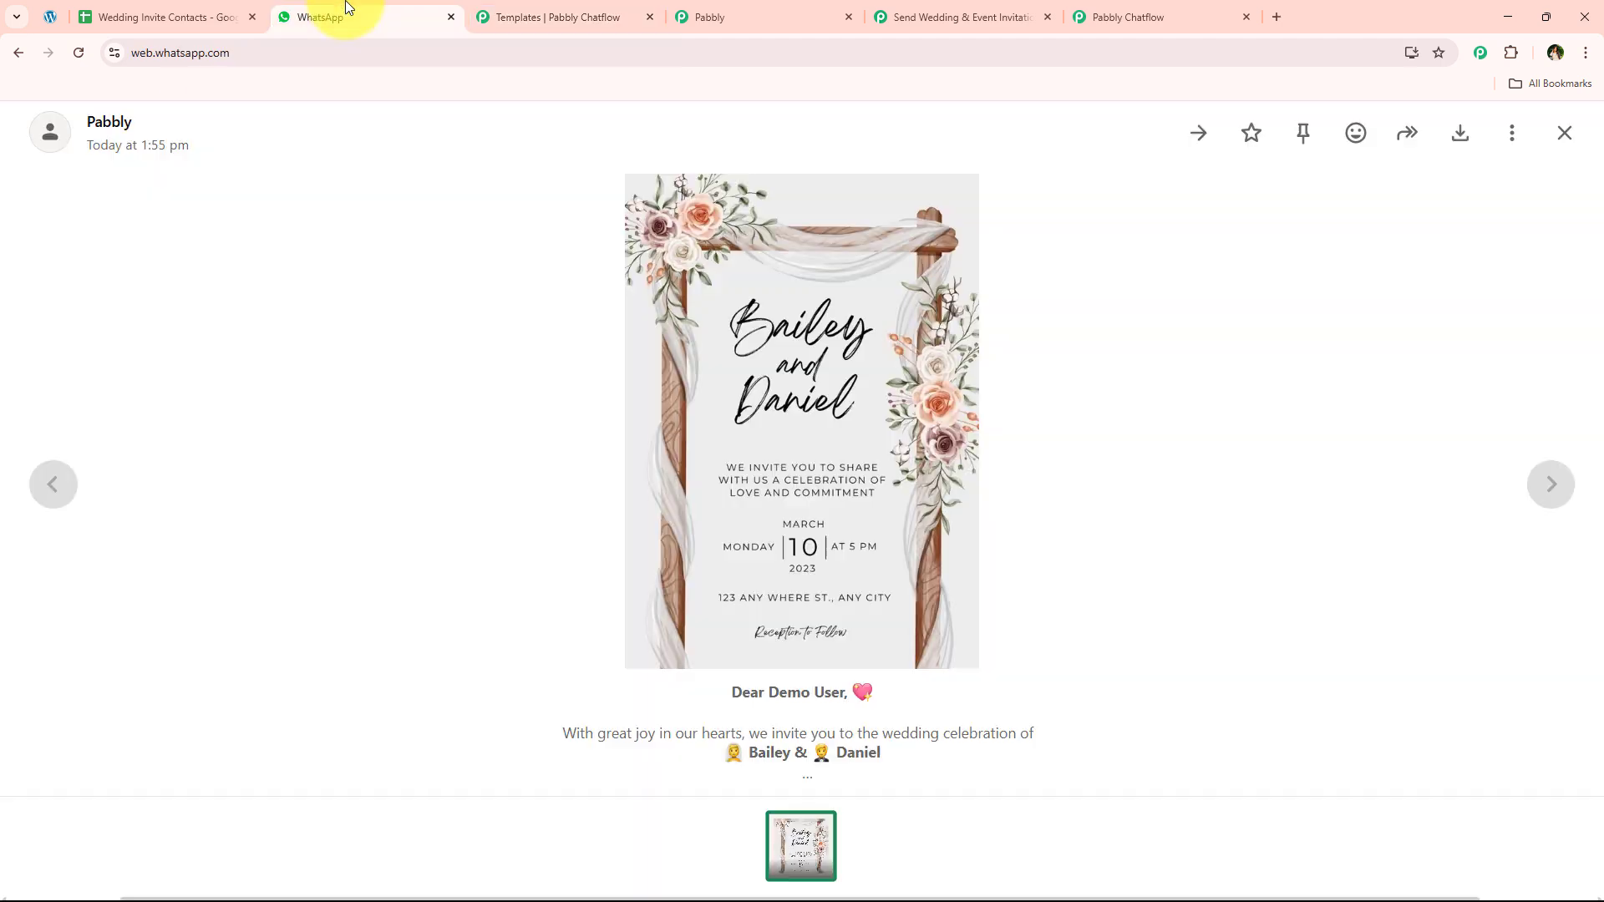
pyautogui.click(955, 530)
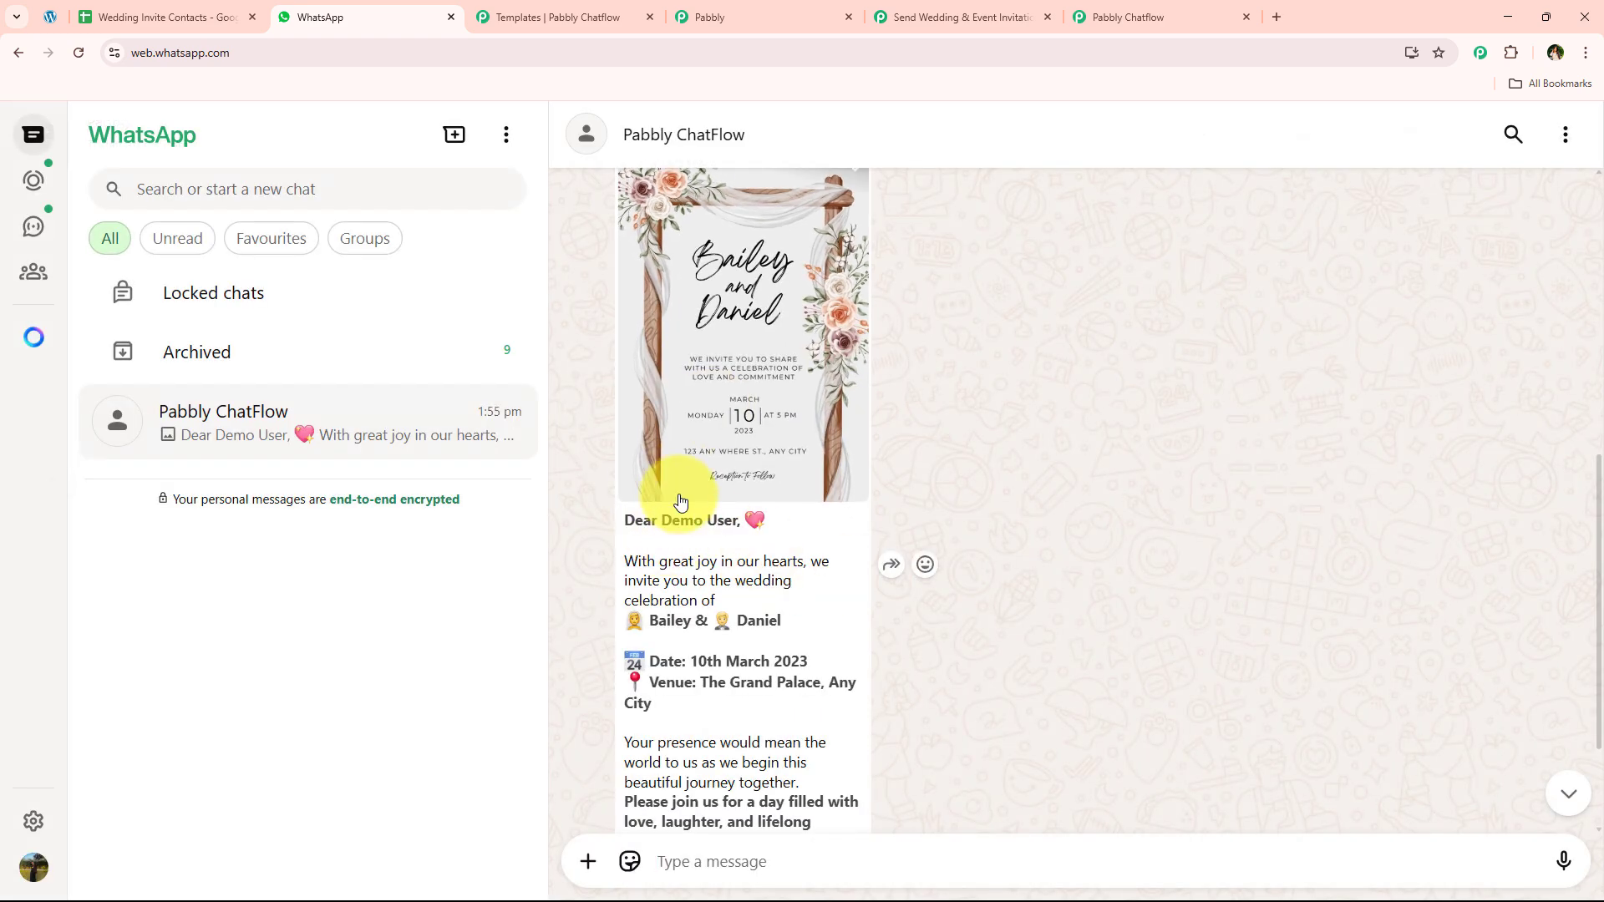
pyautogui.hotkey('ctrl', 'Tab')
pyautogui.moveTo(629, 455); pyautogui.dragTo(702, 456)
pyautogui.click(692, 453)
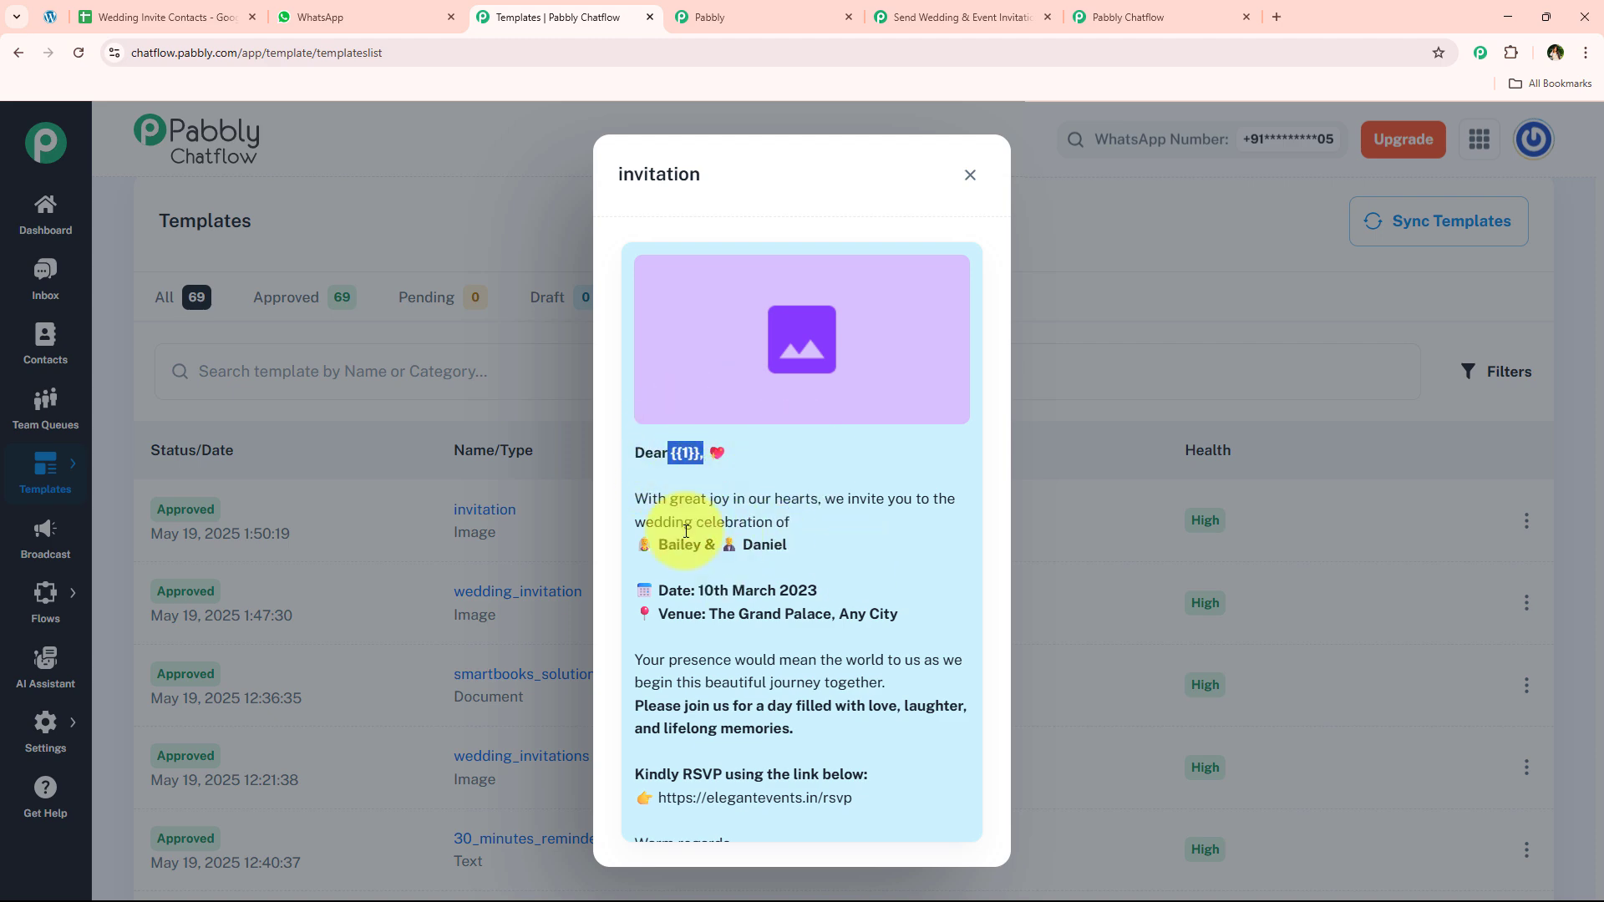
pyautogui.click(961, 17)
pyautogui.moveTo(392, 275); pyautogui.dragTo(633, 283)
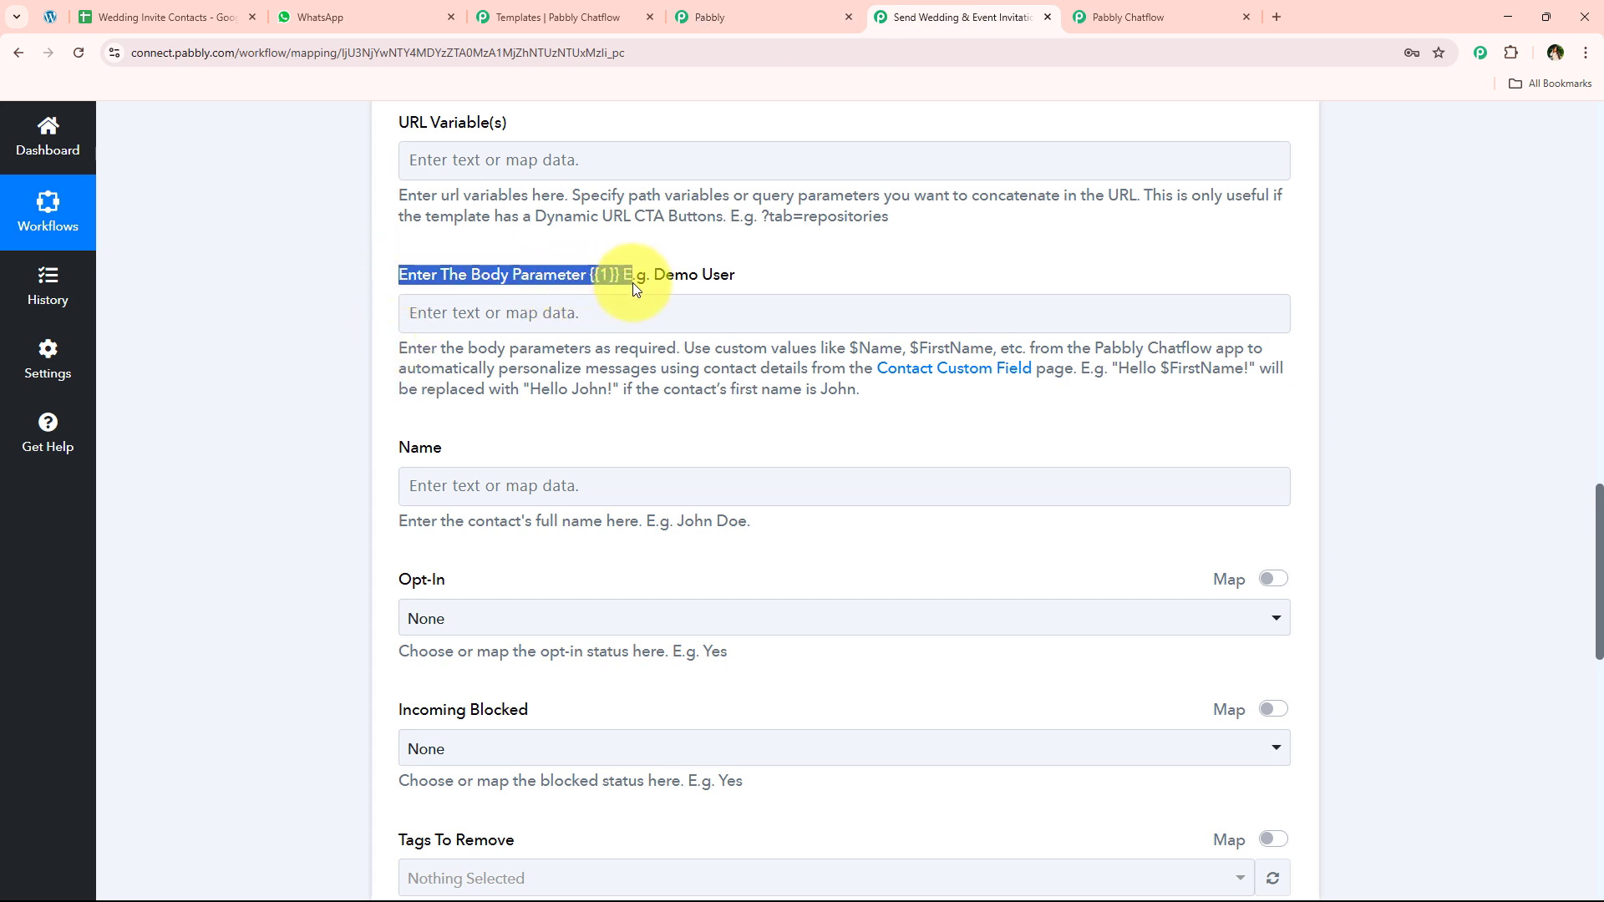
# Step: Map the sheet's Guest Name into the template body parameter, checking it against the preview
pyautogui.click(594, 317)
pyautogui.click(527, 409)
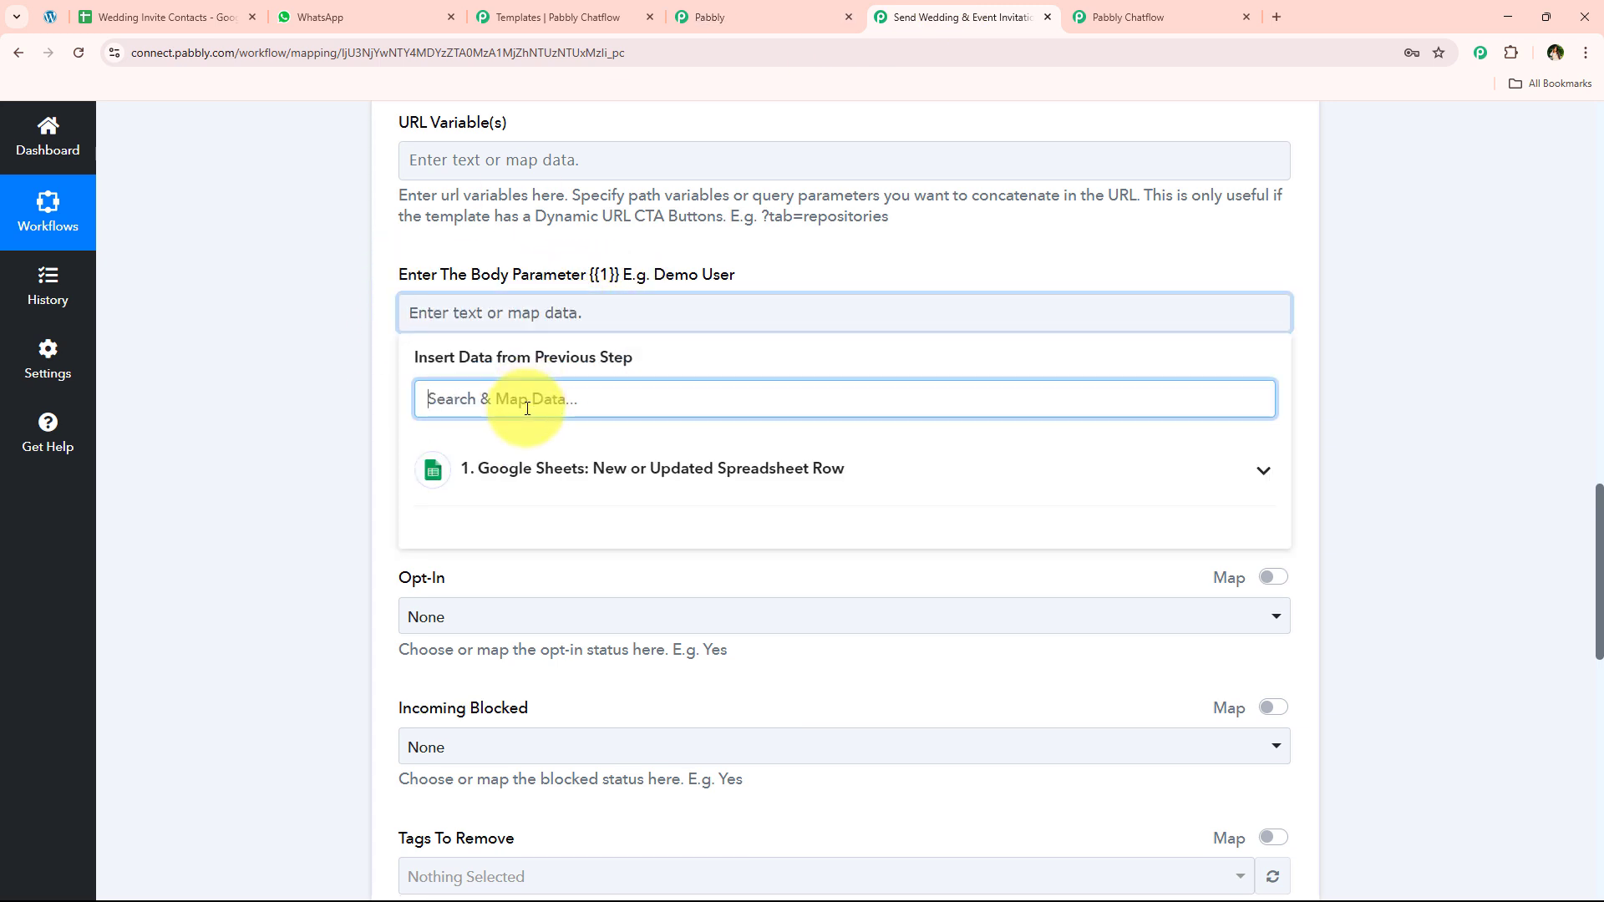
pyautogui.write('Gu')
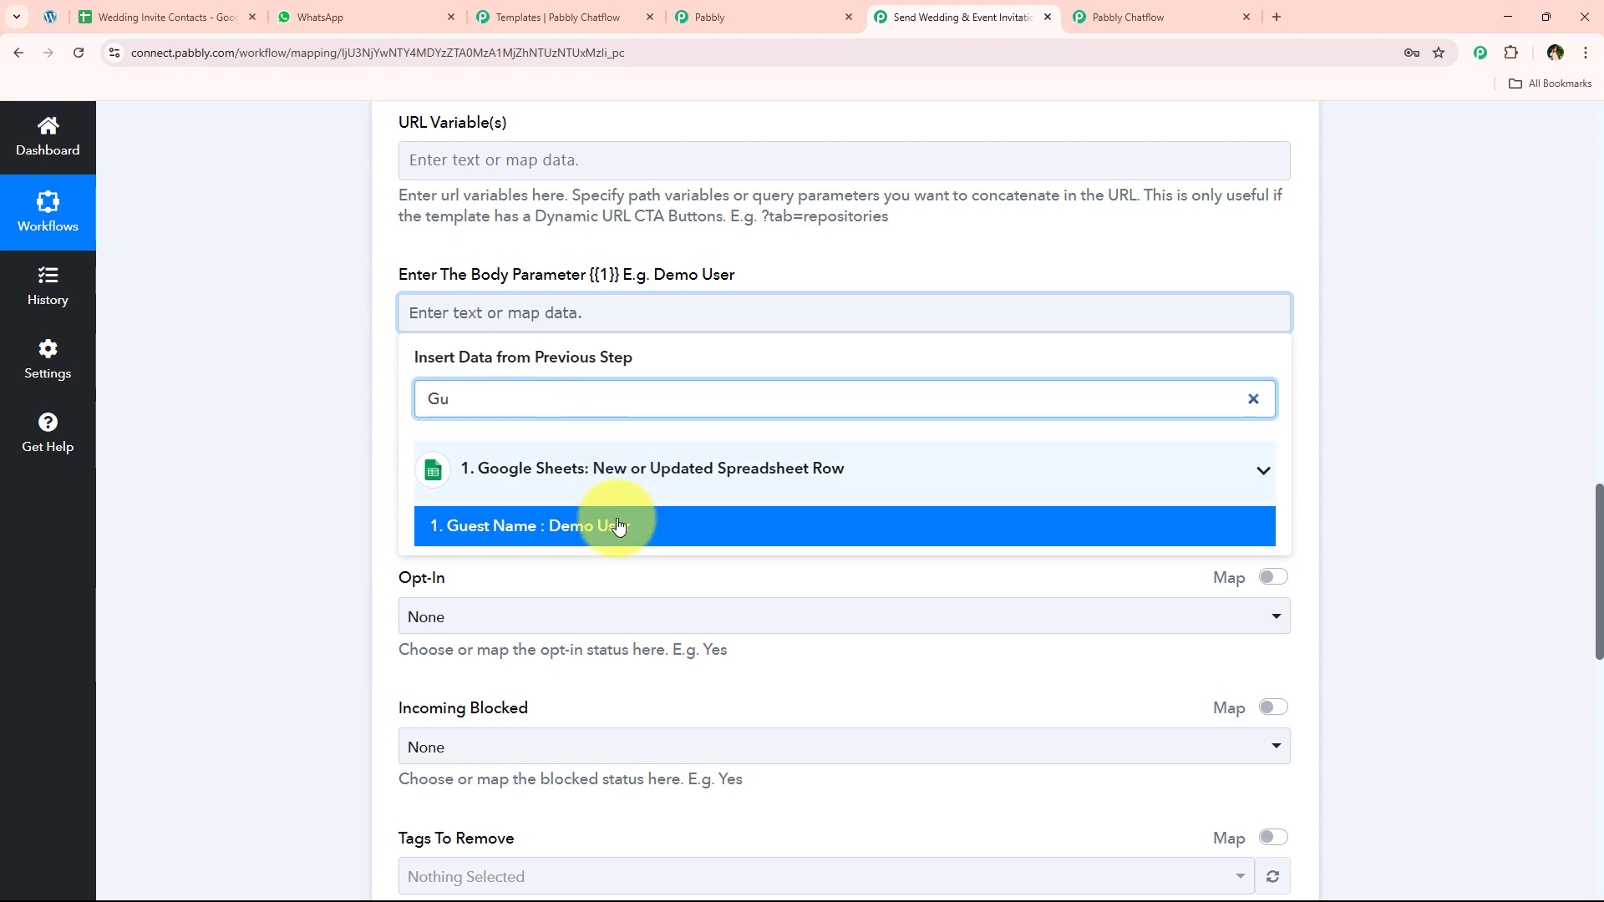
pyautogui.click(609, 526)
pyautogui.click(244, 374)
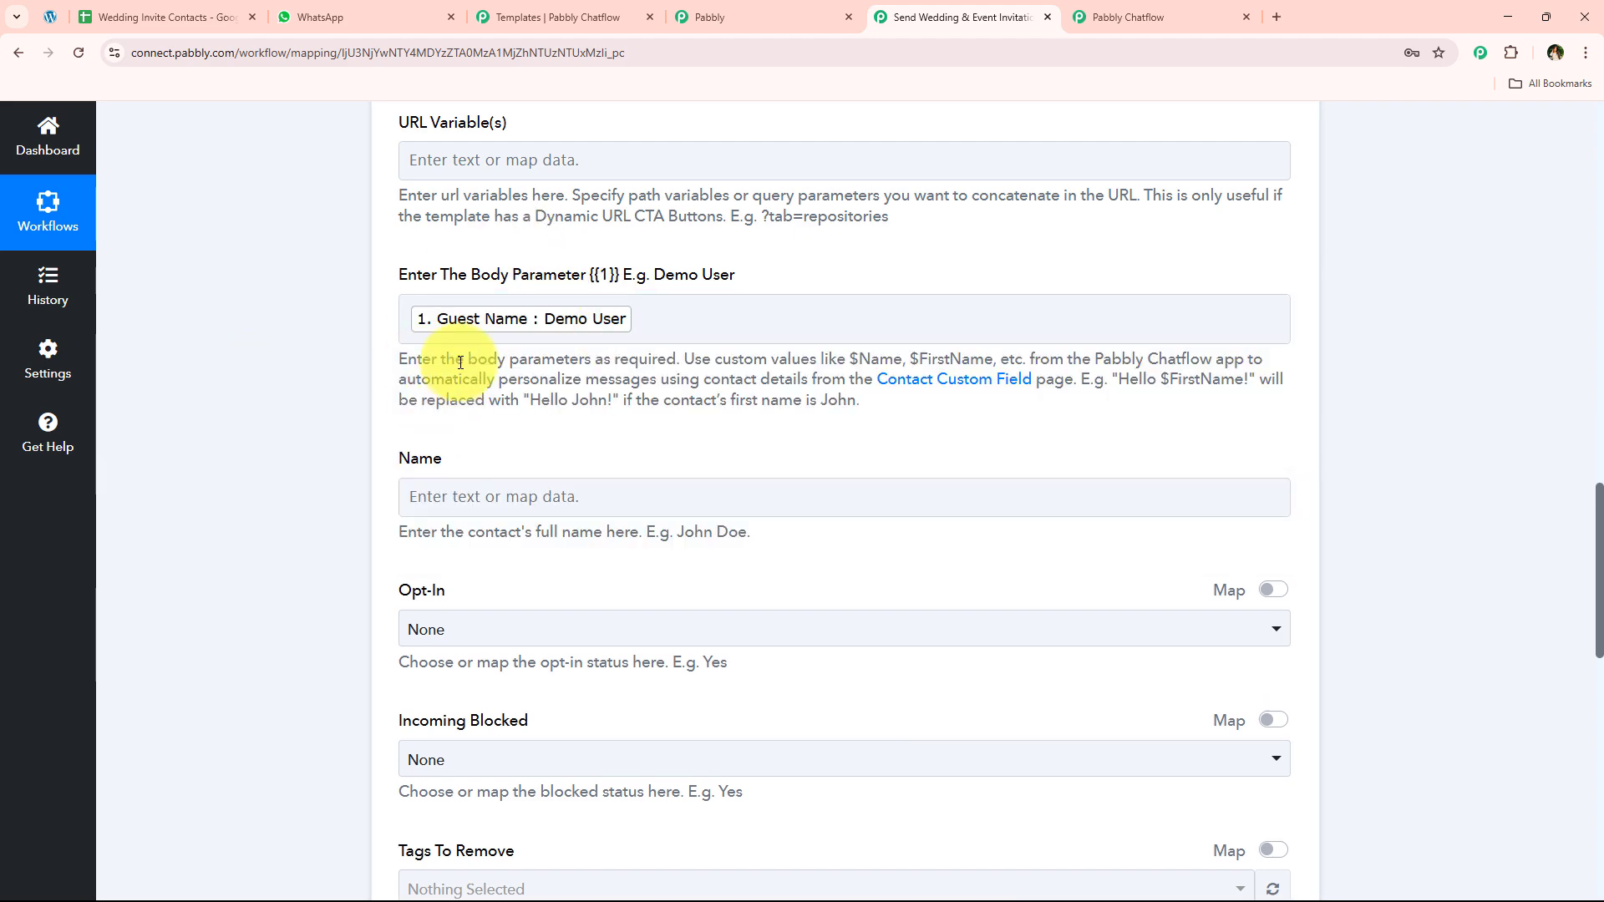
pyautogui.click(552, 17)
pyautogui.click(679, 463)
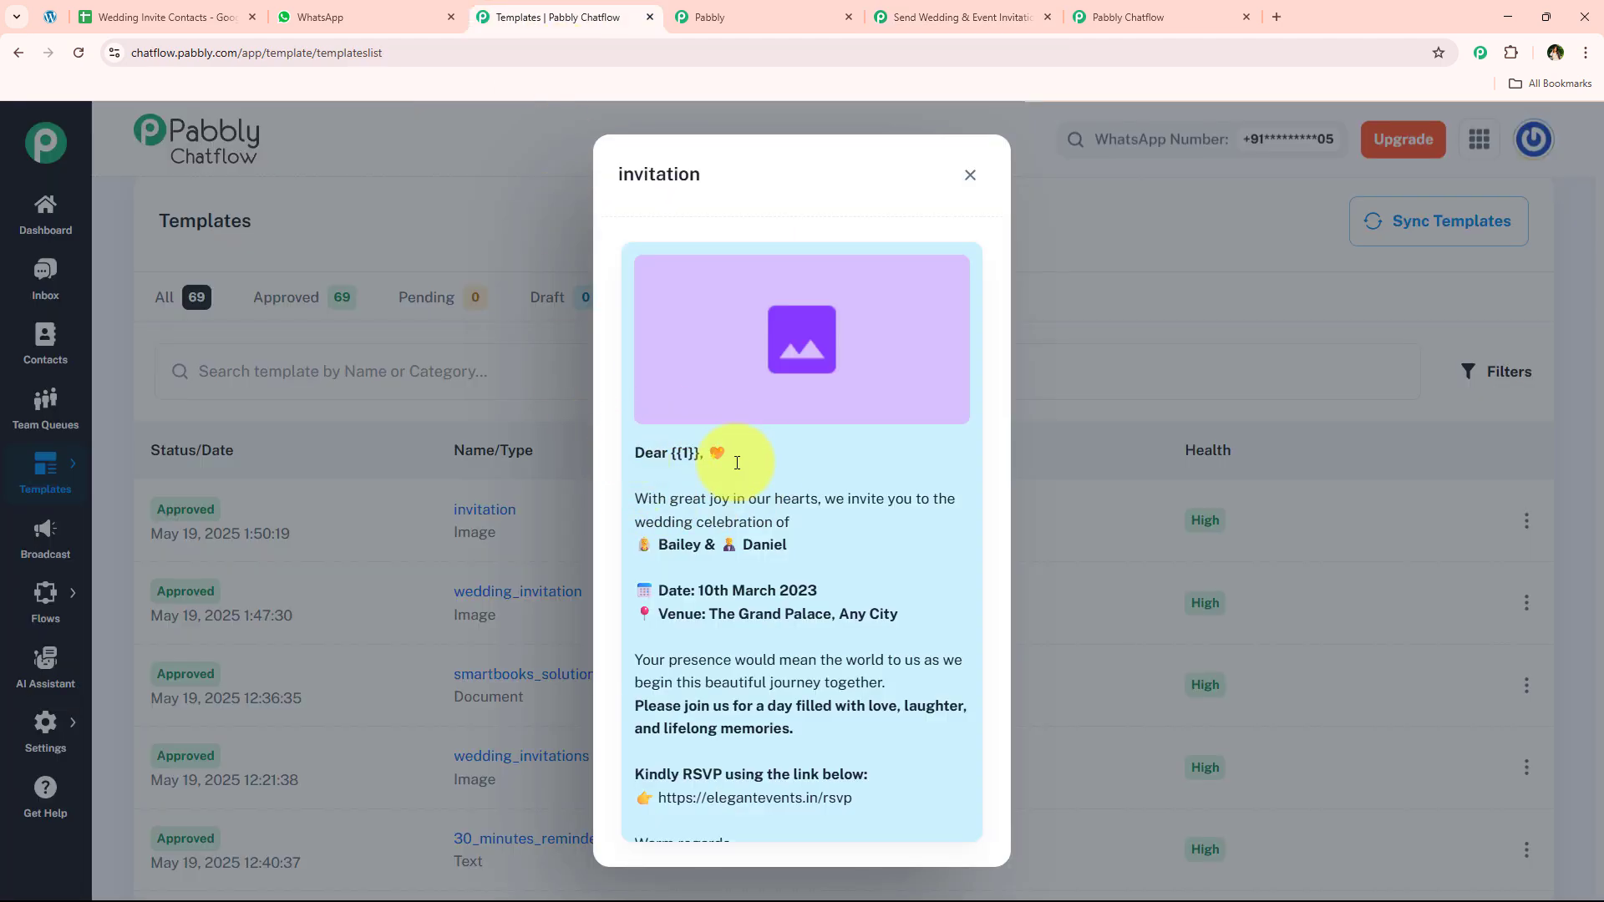
pyautogui.click(986, 9)
pyautogui.click(691, 322)
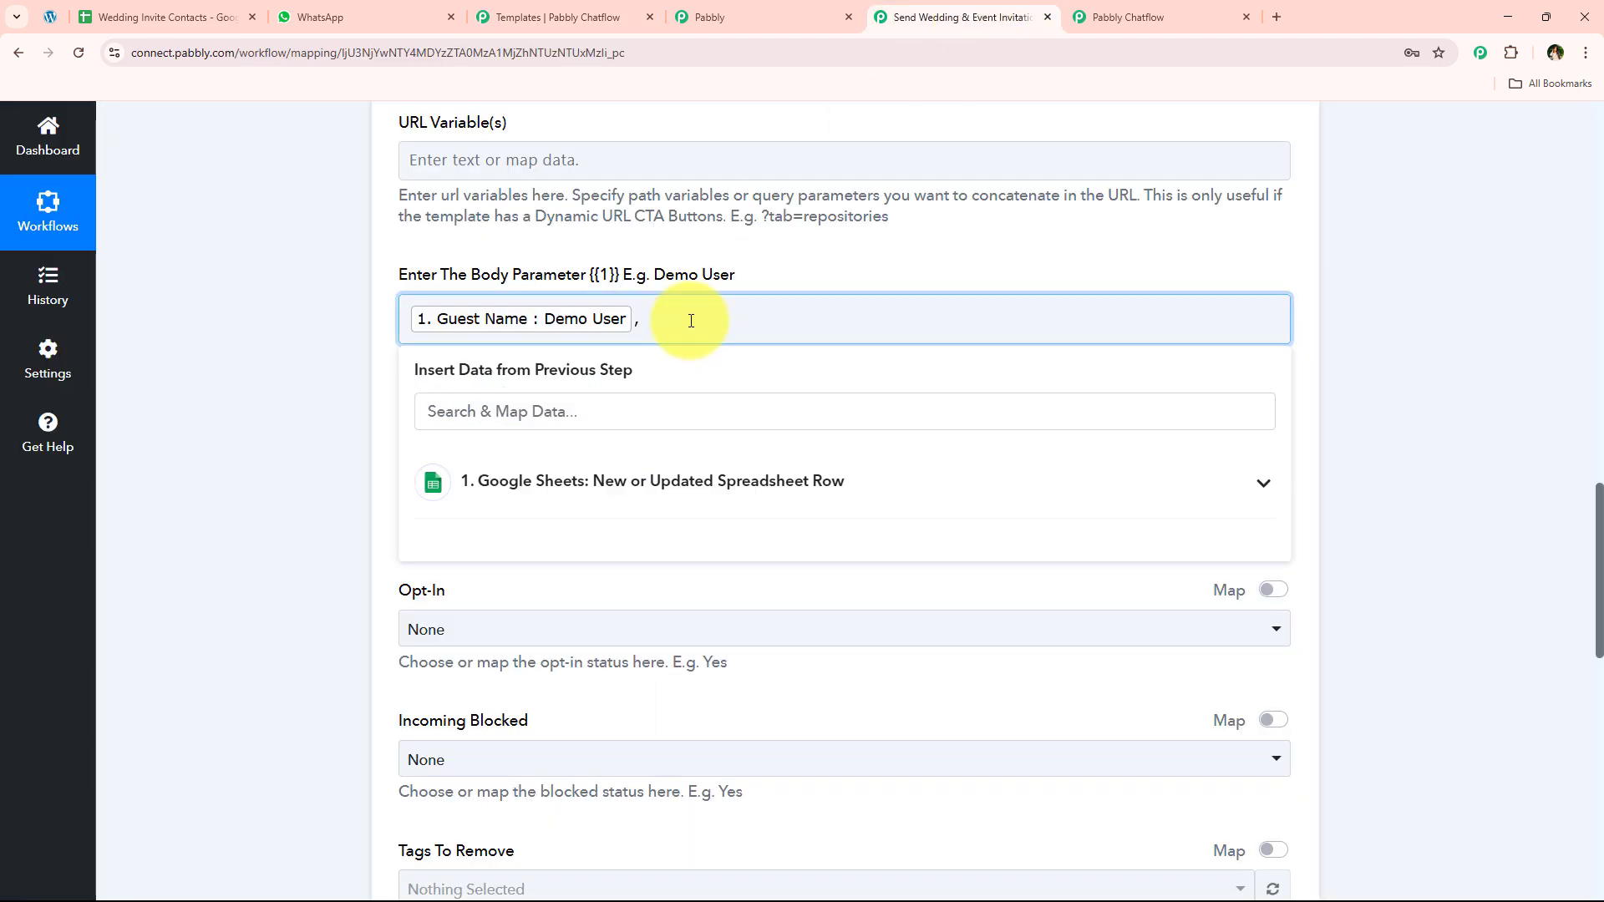
pyautogui.click(358, 363)
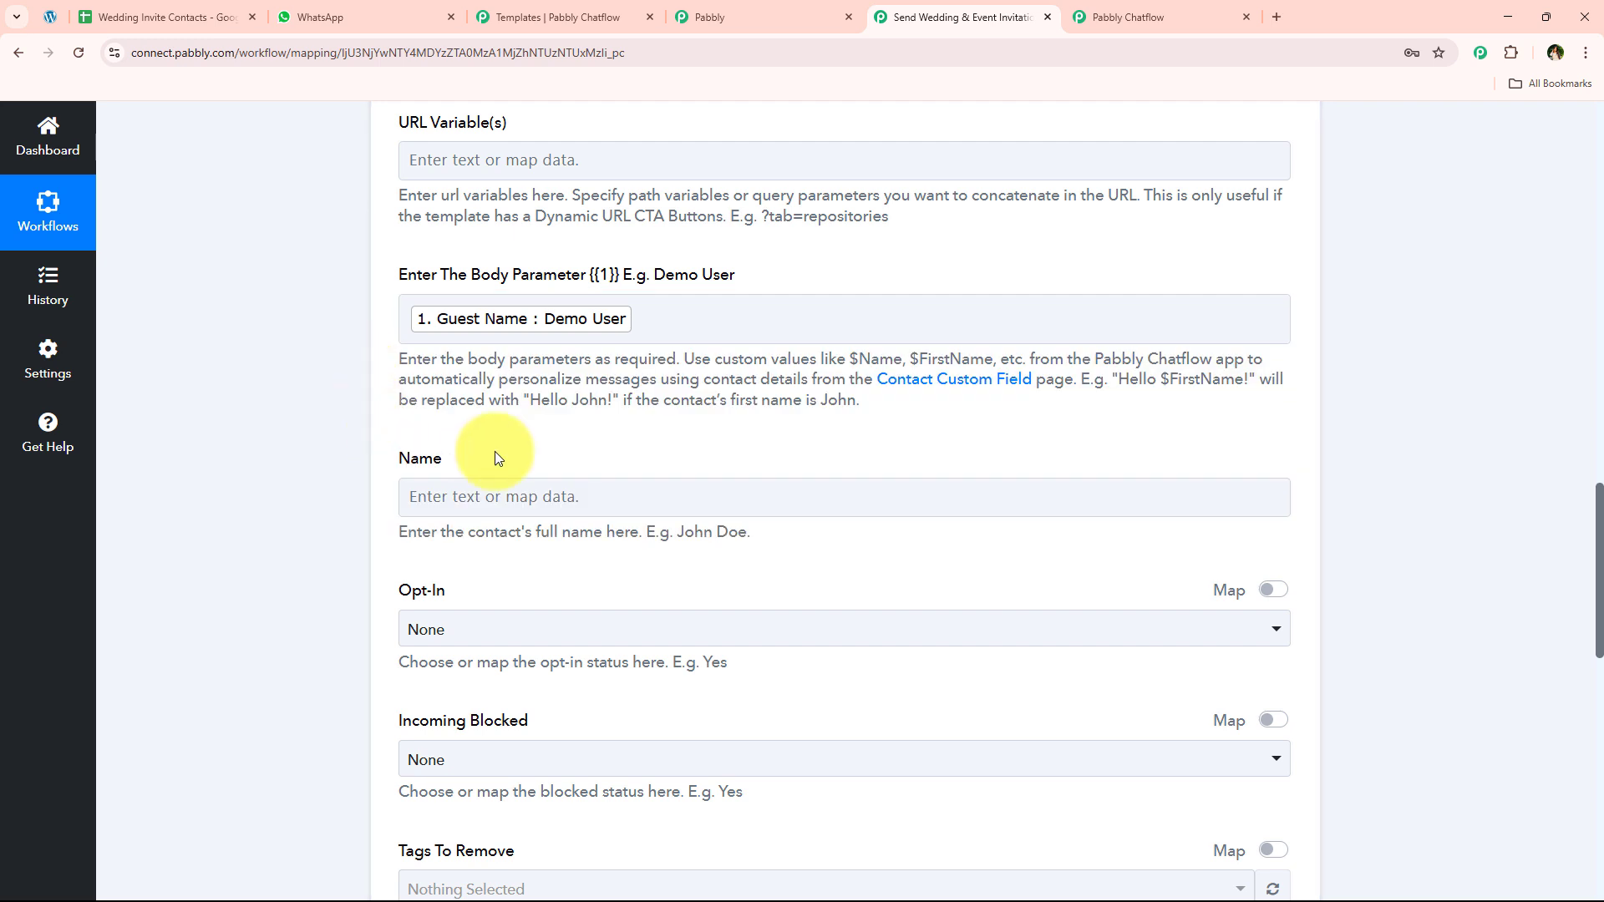
# Step: Map Guest Name into the contact's Name field
pyautogui.scroll(-3, 333, 369)
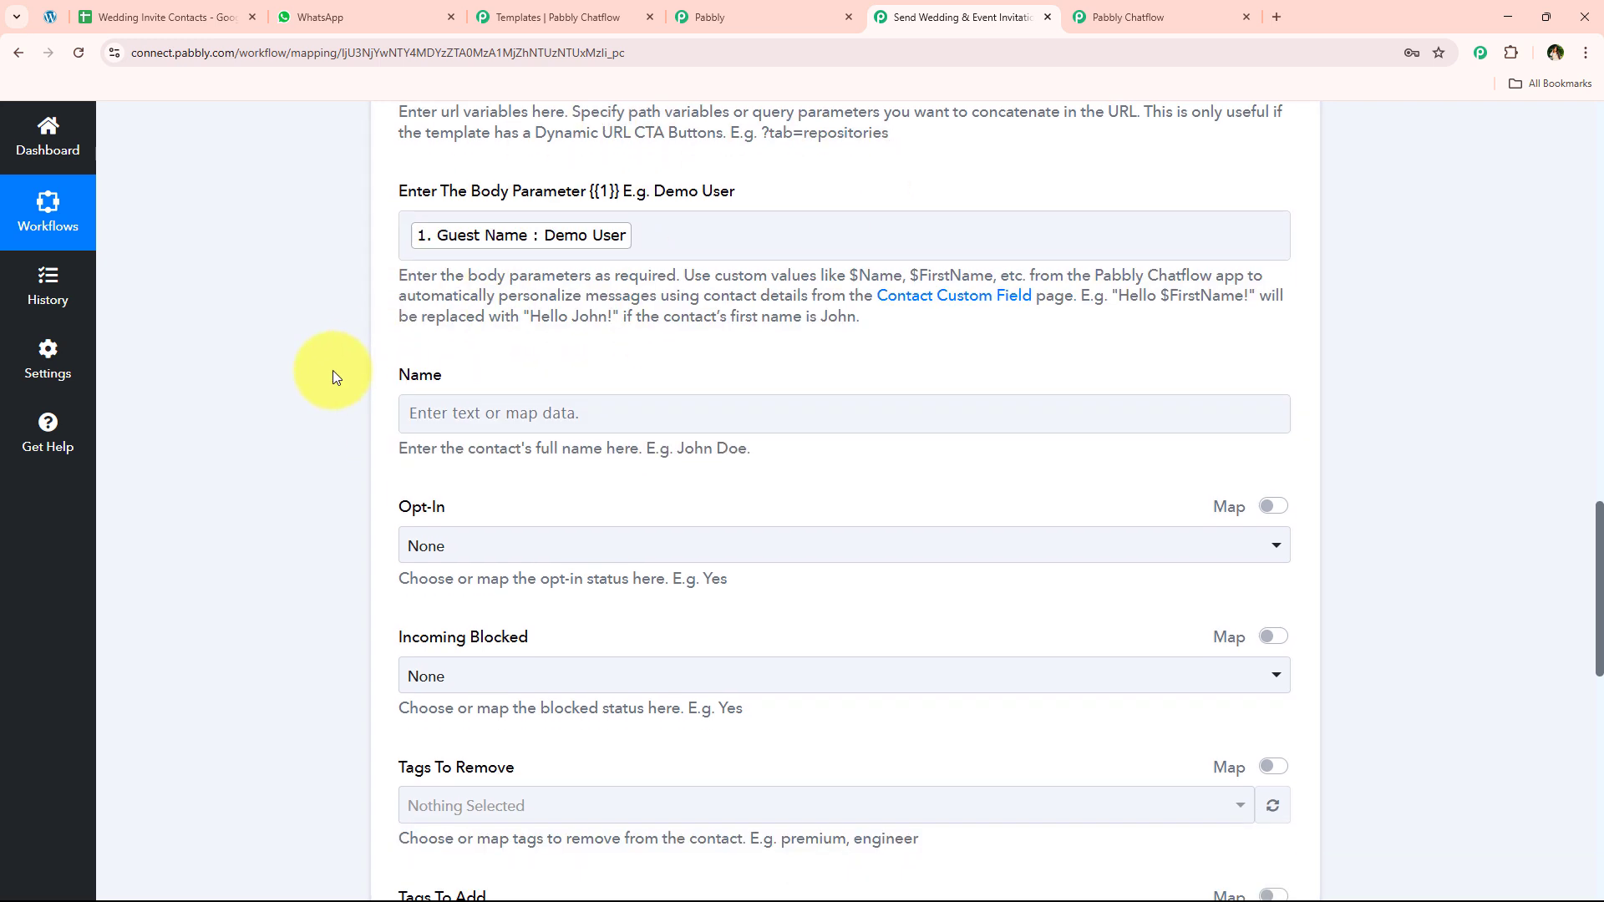
pyautogui.moveTo(399, 281); pyautogui.dragTo(785, 286)
pyautogui.click(616, 244)
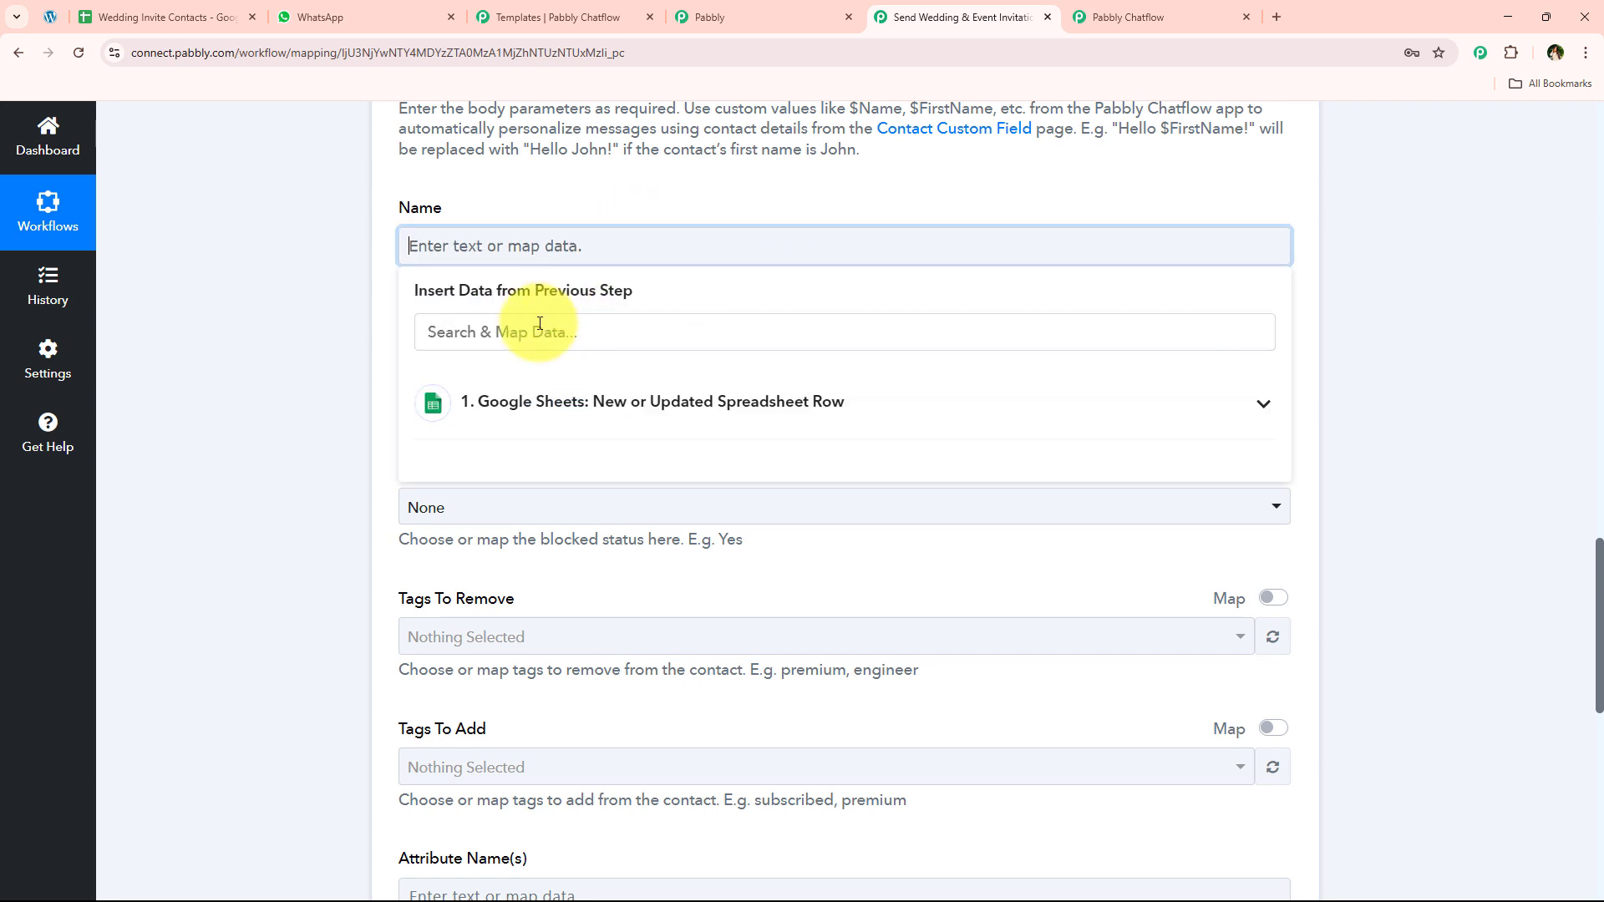
pyautogui.write('G')
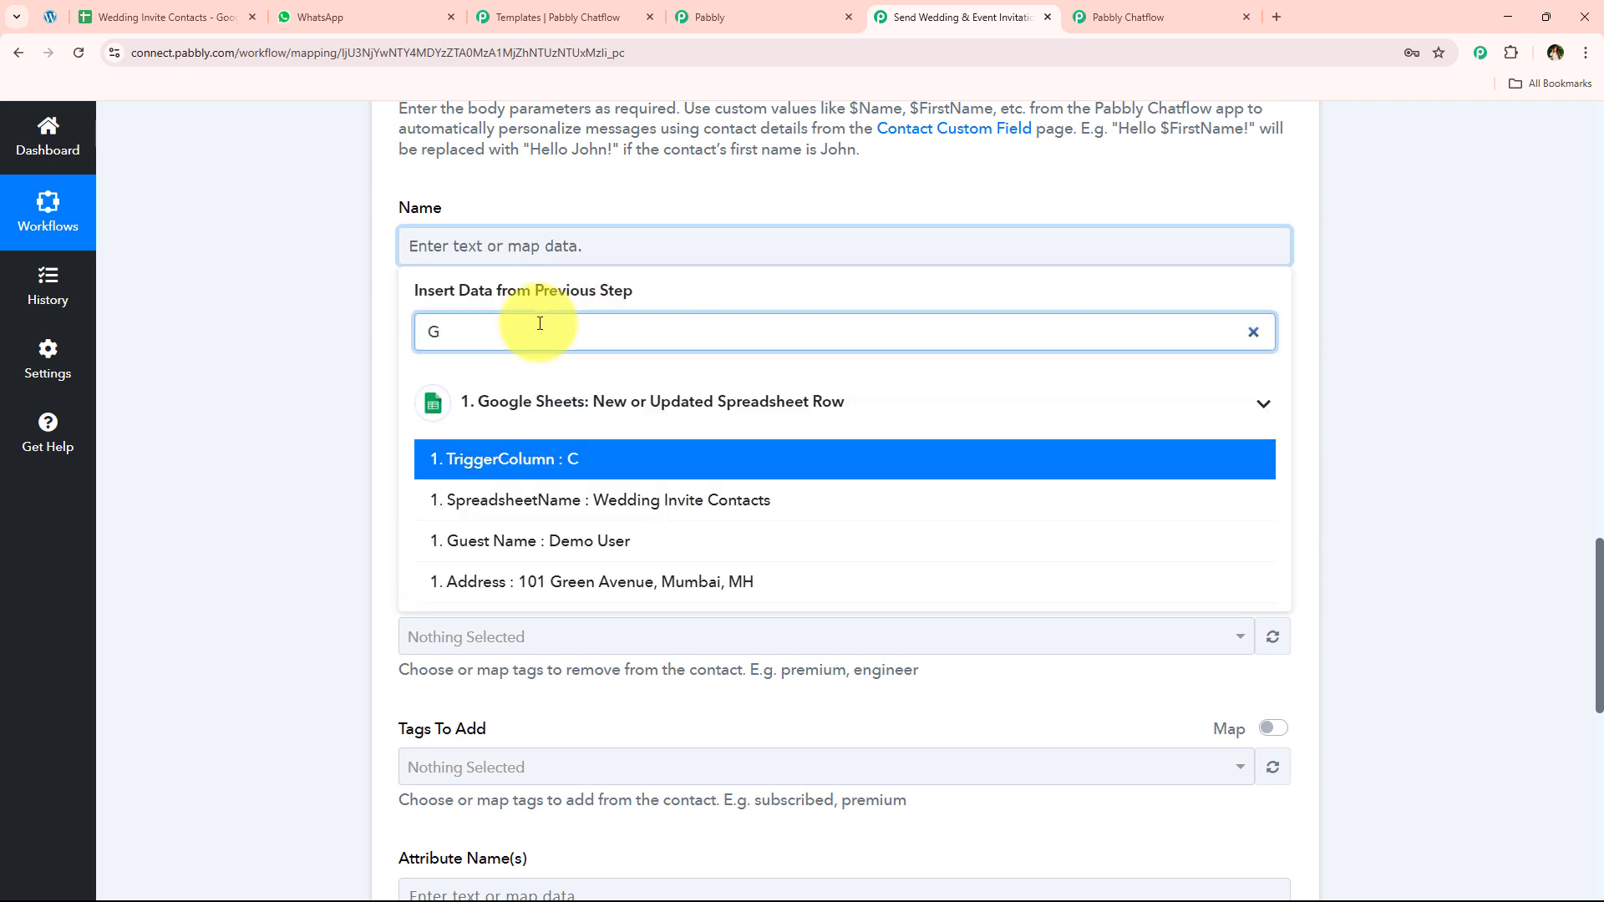
pyautogui.write('u')
pyautogui.click(537, 458)
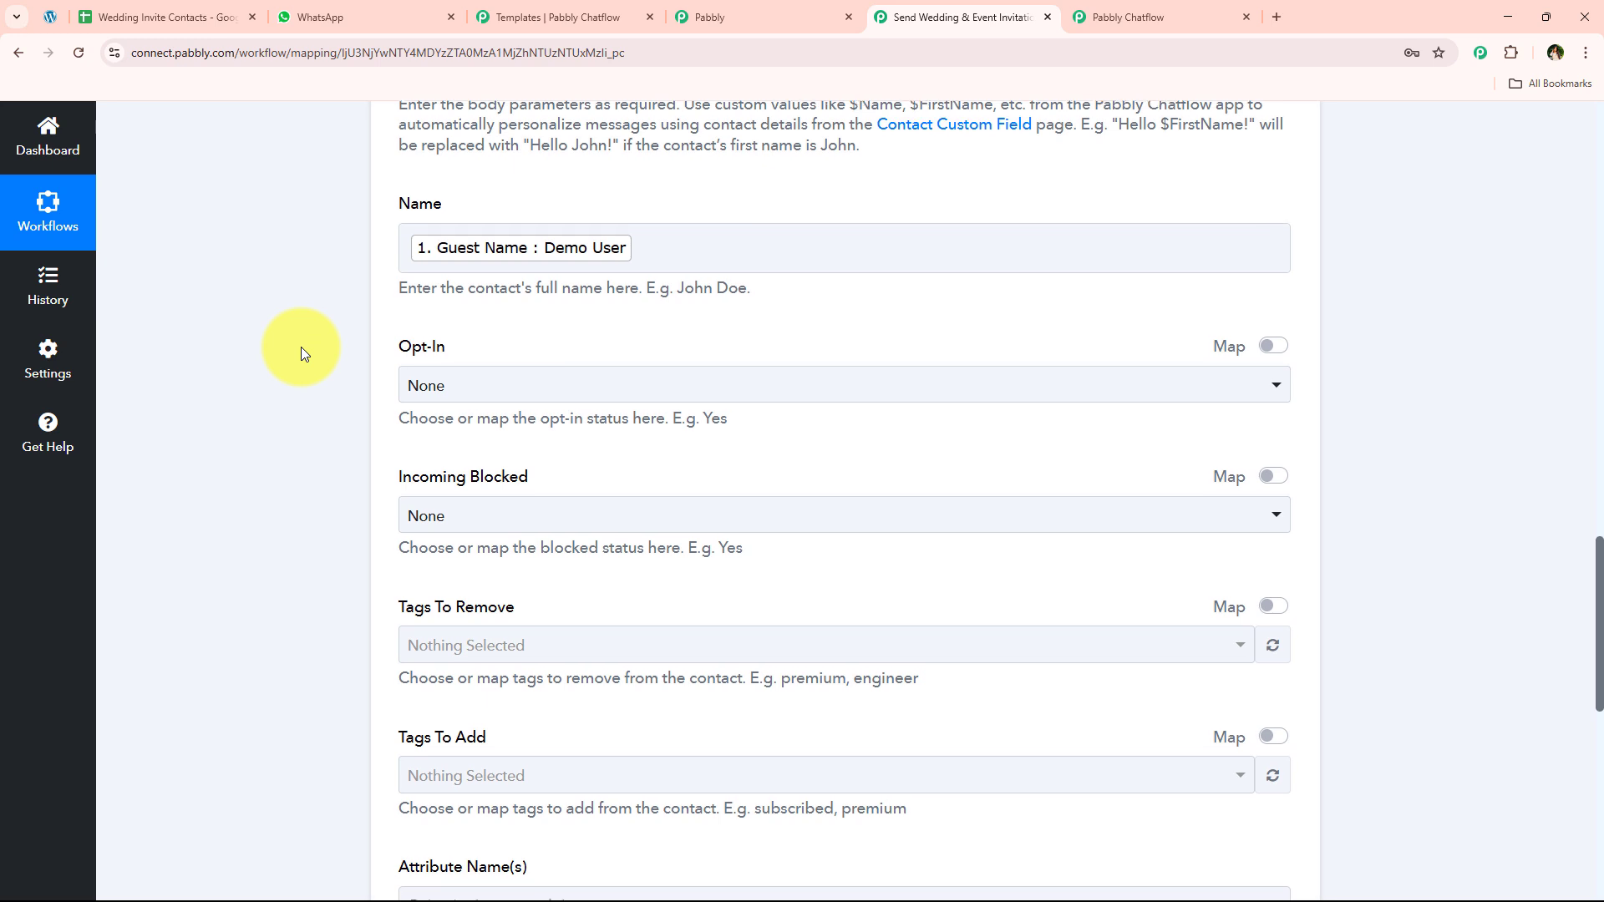
# Step: Set Opt-In to Yes and Incoming Blocked to No
pyautogui.scroll(-2, 301, 347)
pyautogui.moveTo(382, 185); pyautogui.dragTo(484, 219)
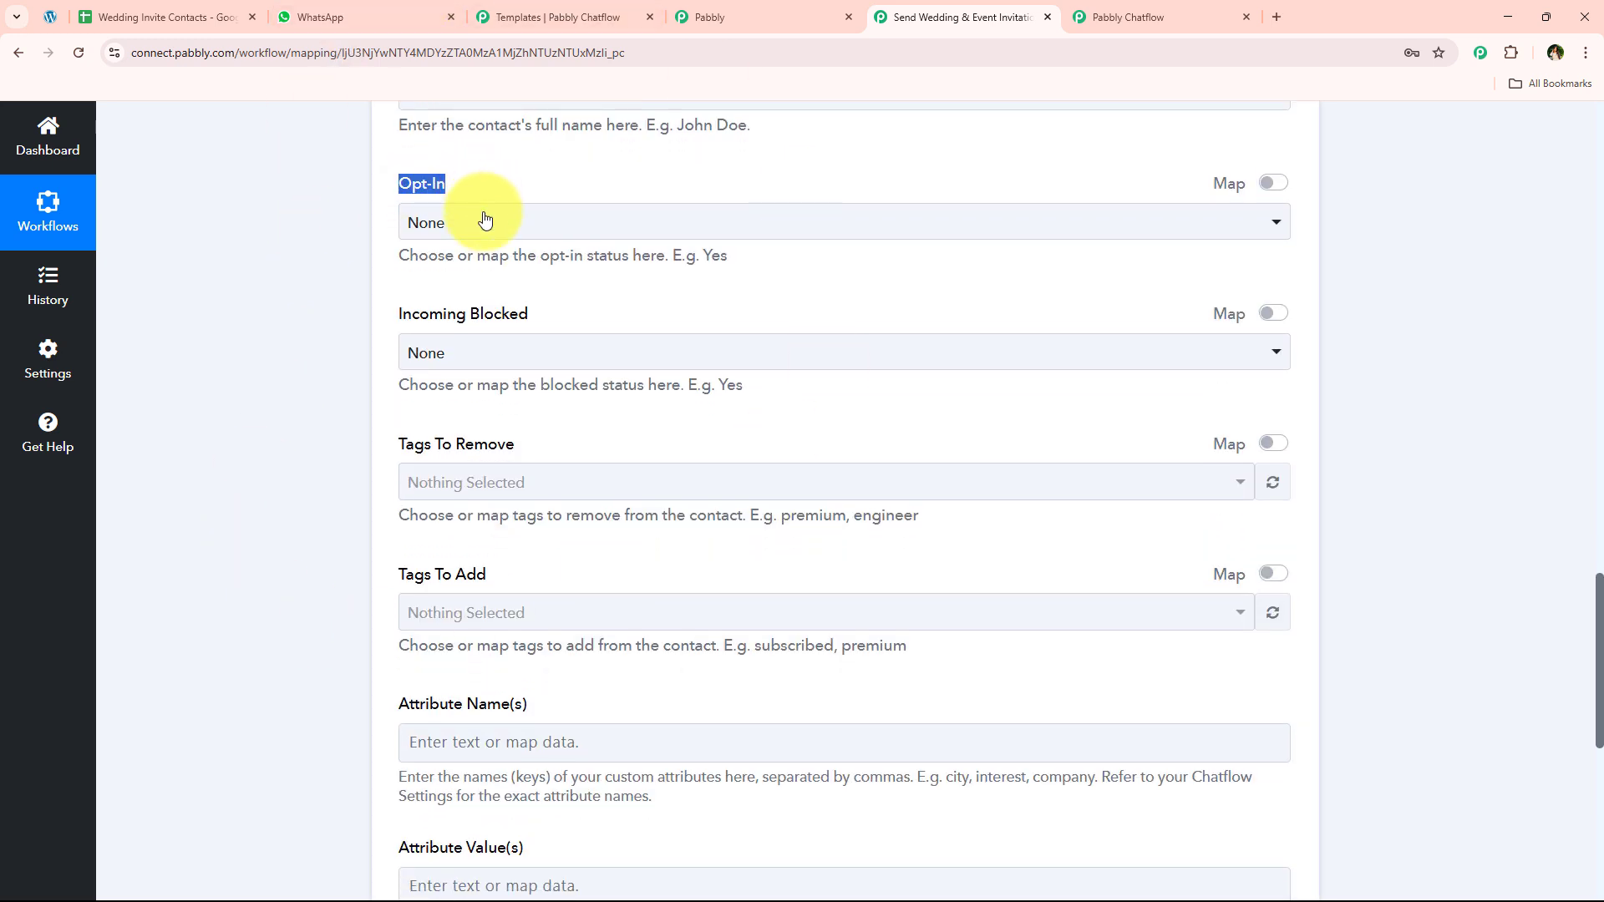
pyautogui.click(484, 221)
pyautogui.click(451, 362)
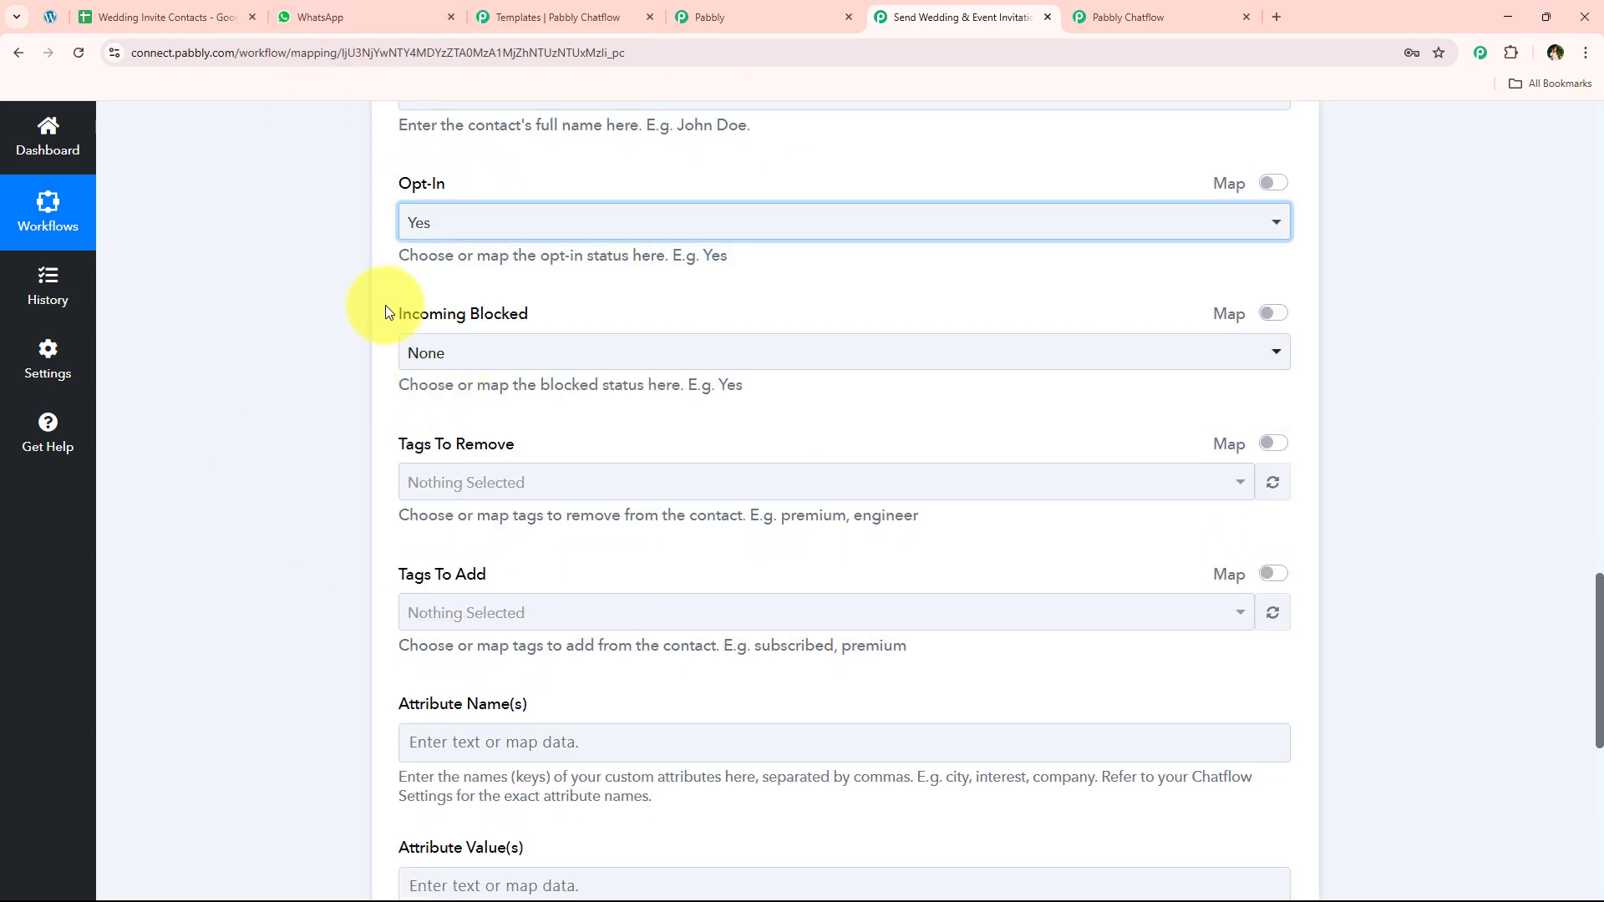
pyautogui.moveTo(385, 313); pyautogui.dragTo(555, 324)
pyautogui.click(547, 353)
pyautogui.click(494, 525)
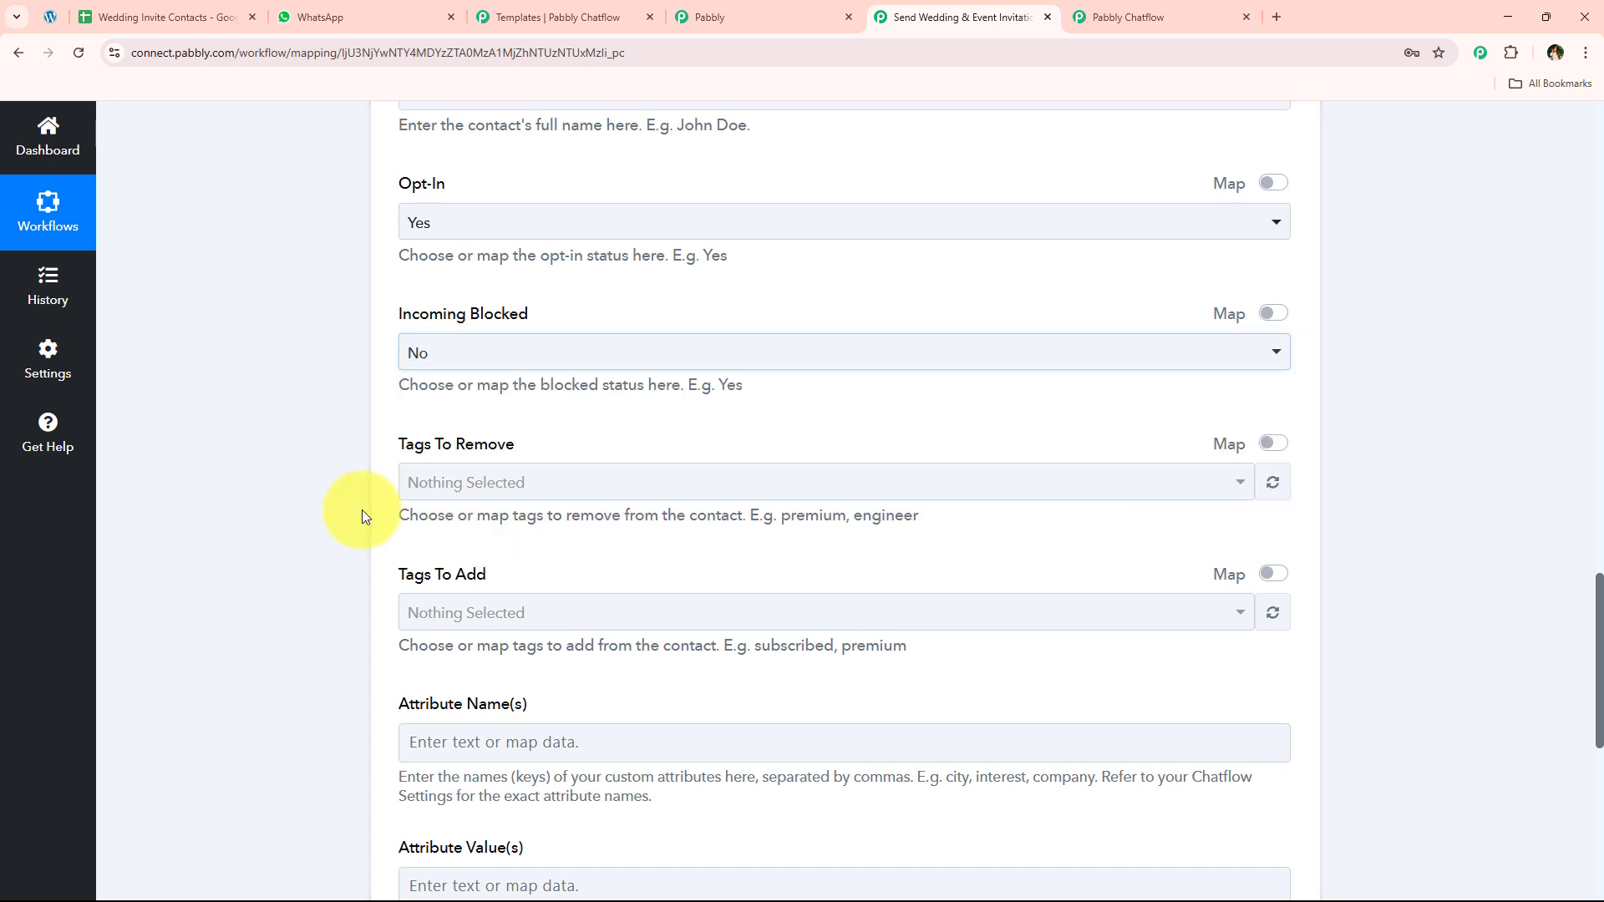
# Step: Review the Tags To Add, Attribute Name(s) and Attribute Value(s) fields, leaving them empty
pyautogui.scroll(-1, 362, 517)
pyautogui.moveTo(386, 361); pyautogui.dragTo(509, 369)
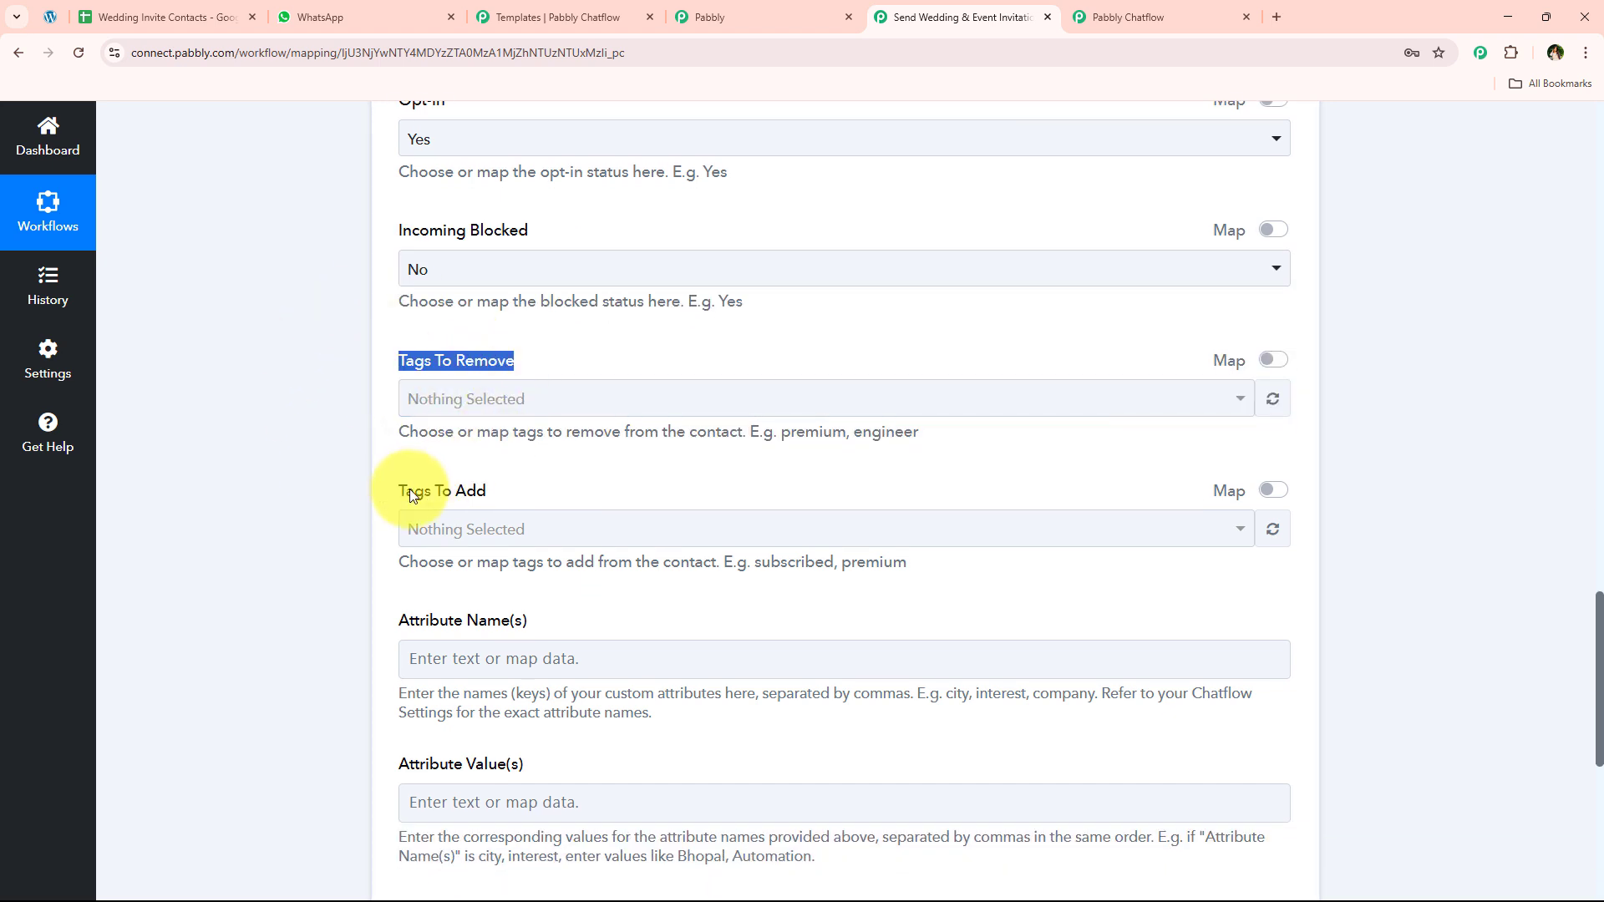
pyautogui.moveTo(394, 493); pyautogui.dragTo(563, 489)
pyautogui.click(563, 489)
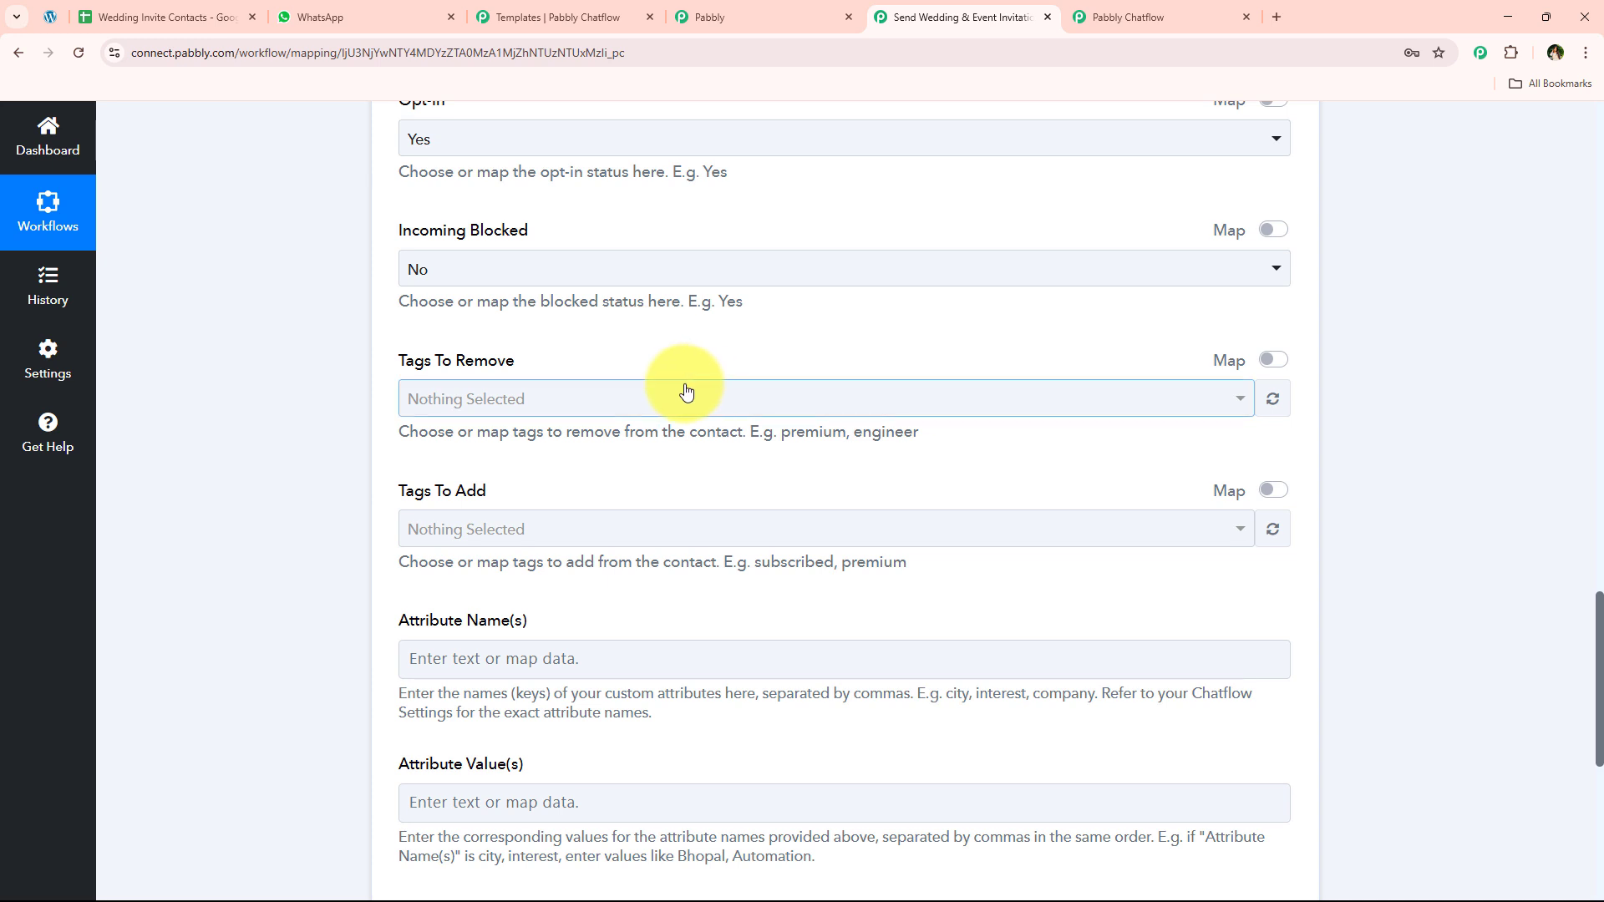
pyautogui.scroll(-1, 488, 530)
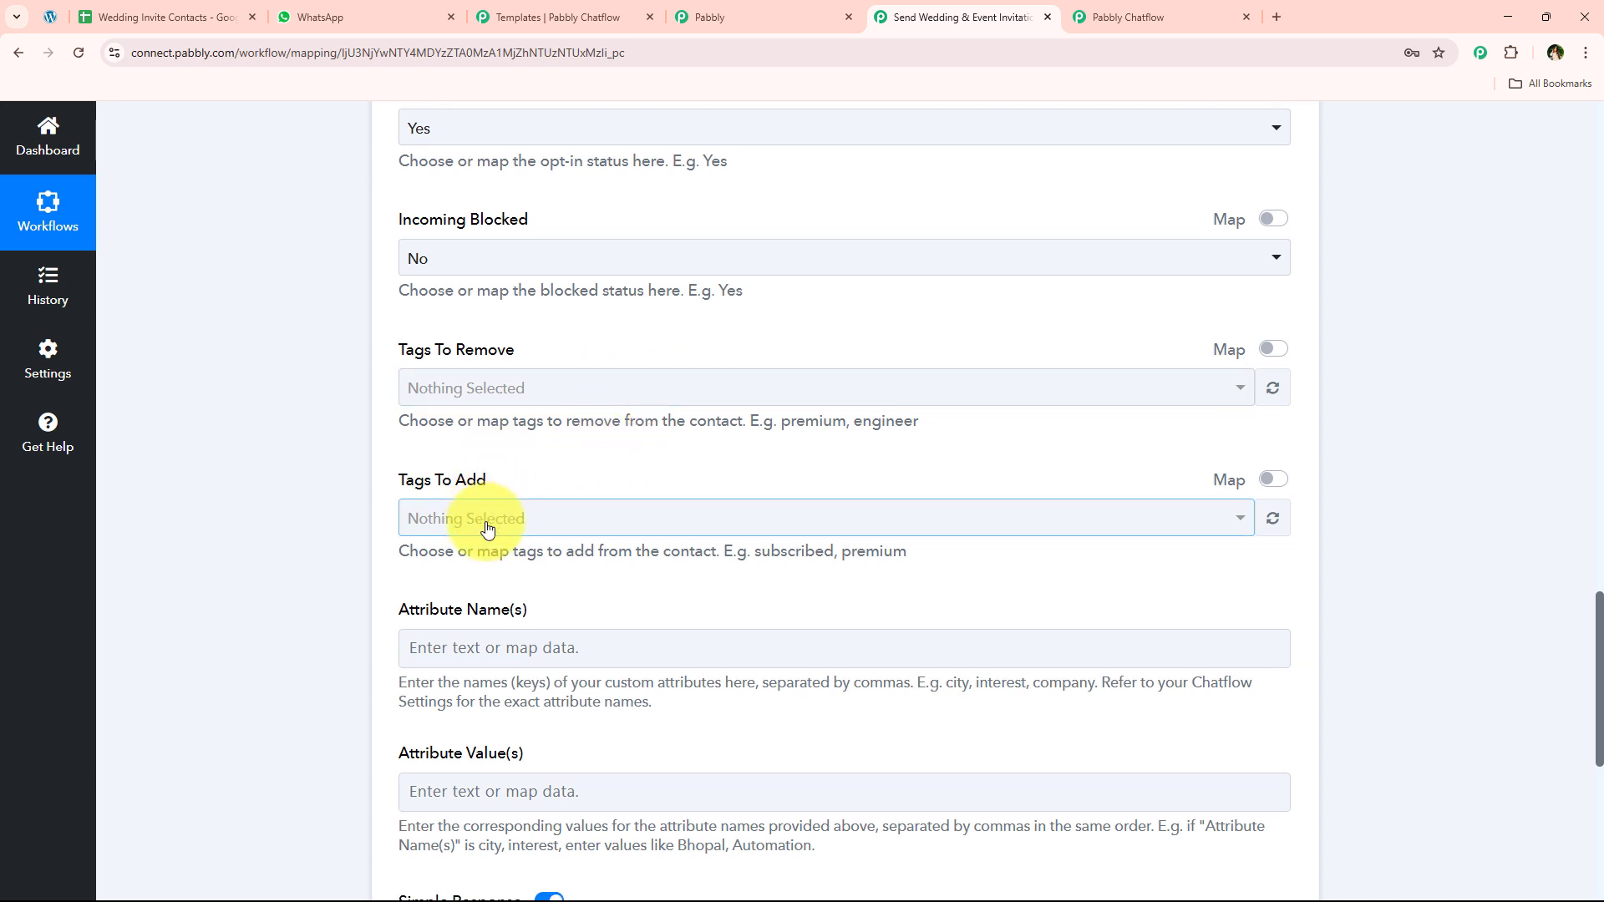
pyautogui.scroll(-3, 488, 530)
pyautogui.moveTo(396, 370); pyautogui.dragTo(611, 427)
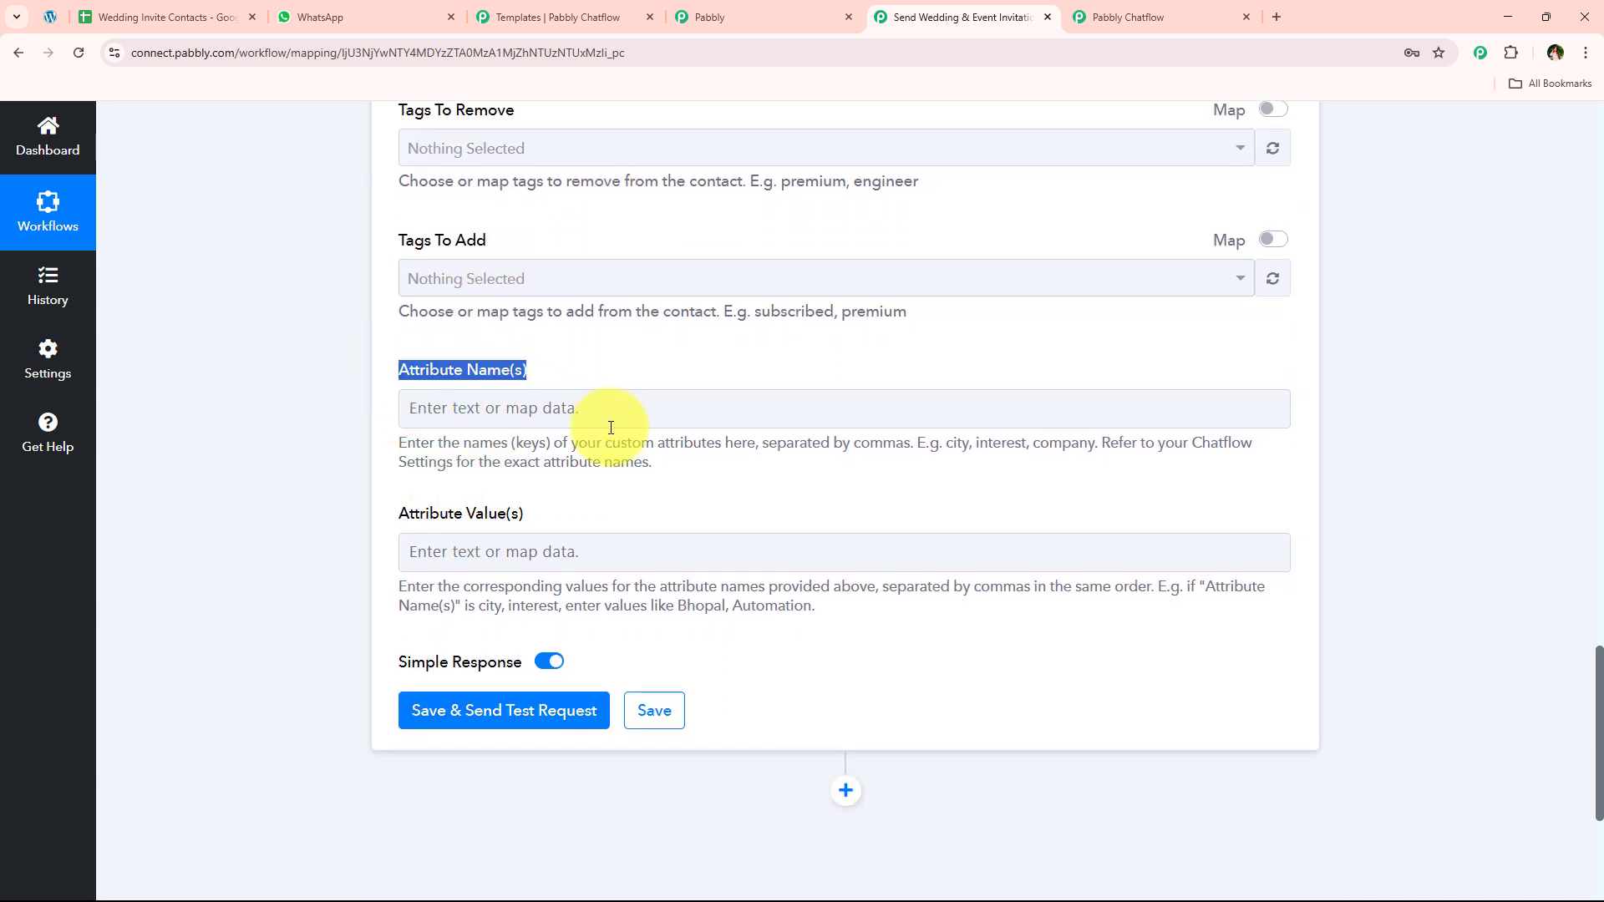
pyautogui.moveTo(397, 513); pyautogui.dragTo(545, 513)
pyautogui.click(490, 513)
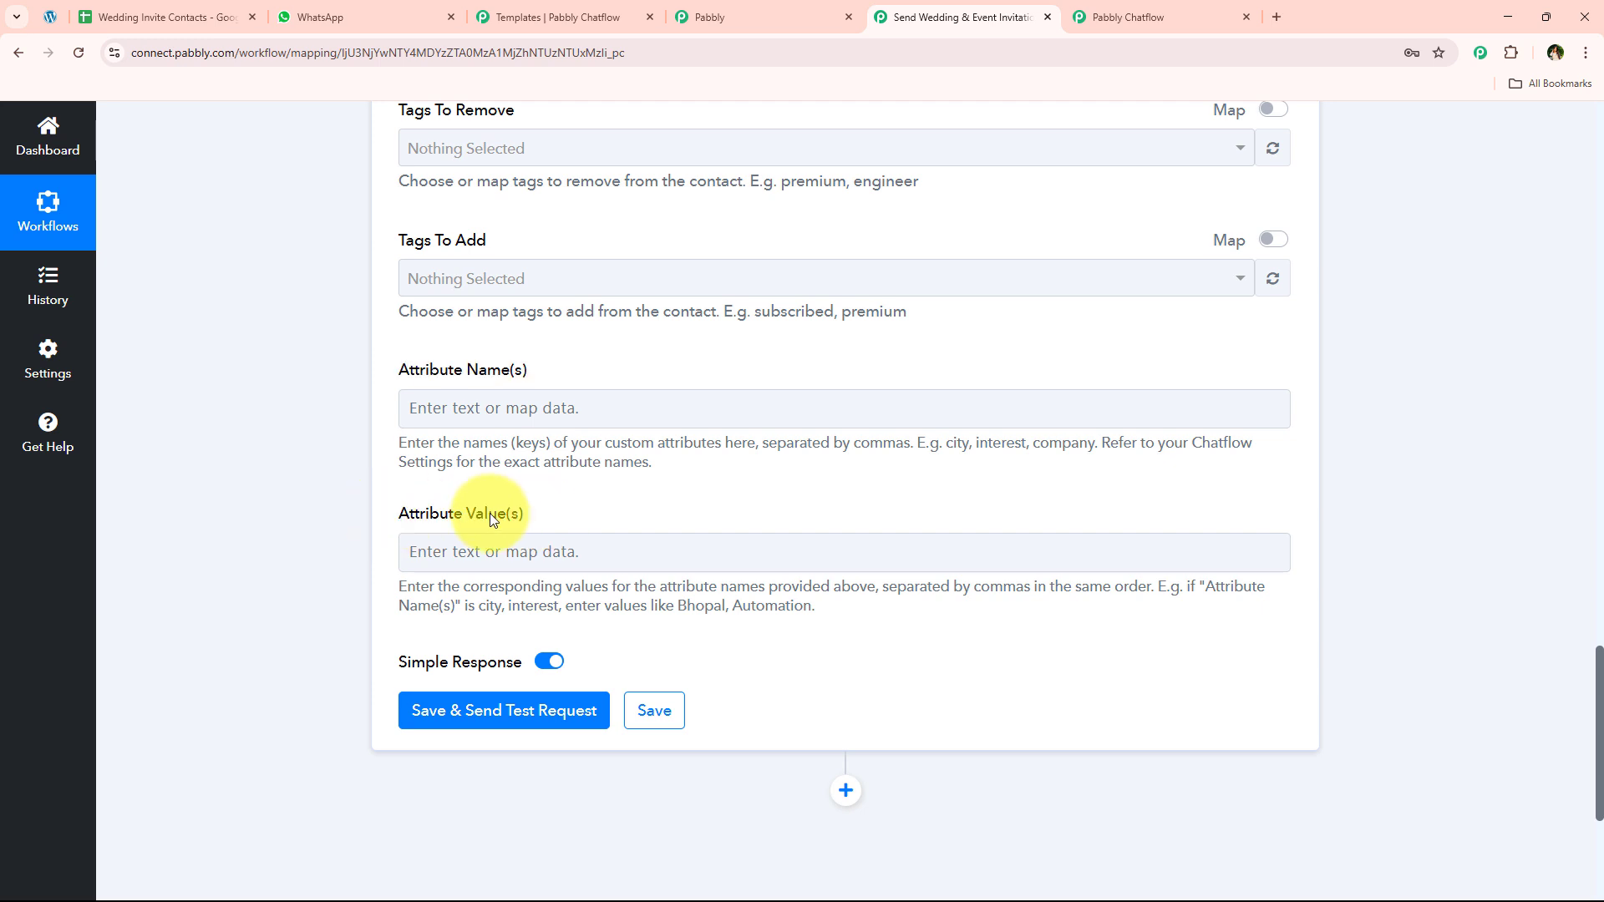
pyautogui.moveTo(400, 370); pyautogui.dragTo(539, 452)
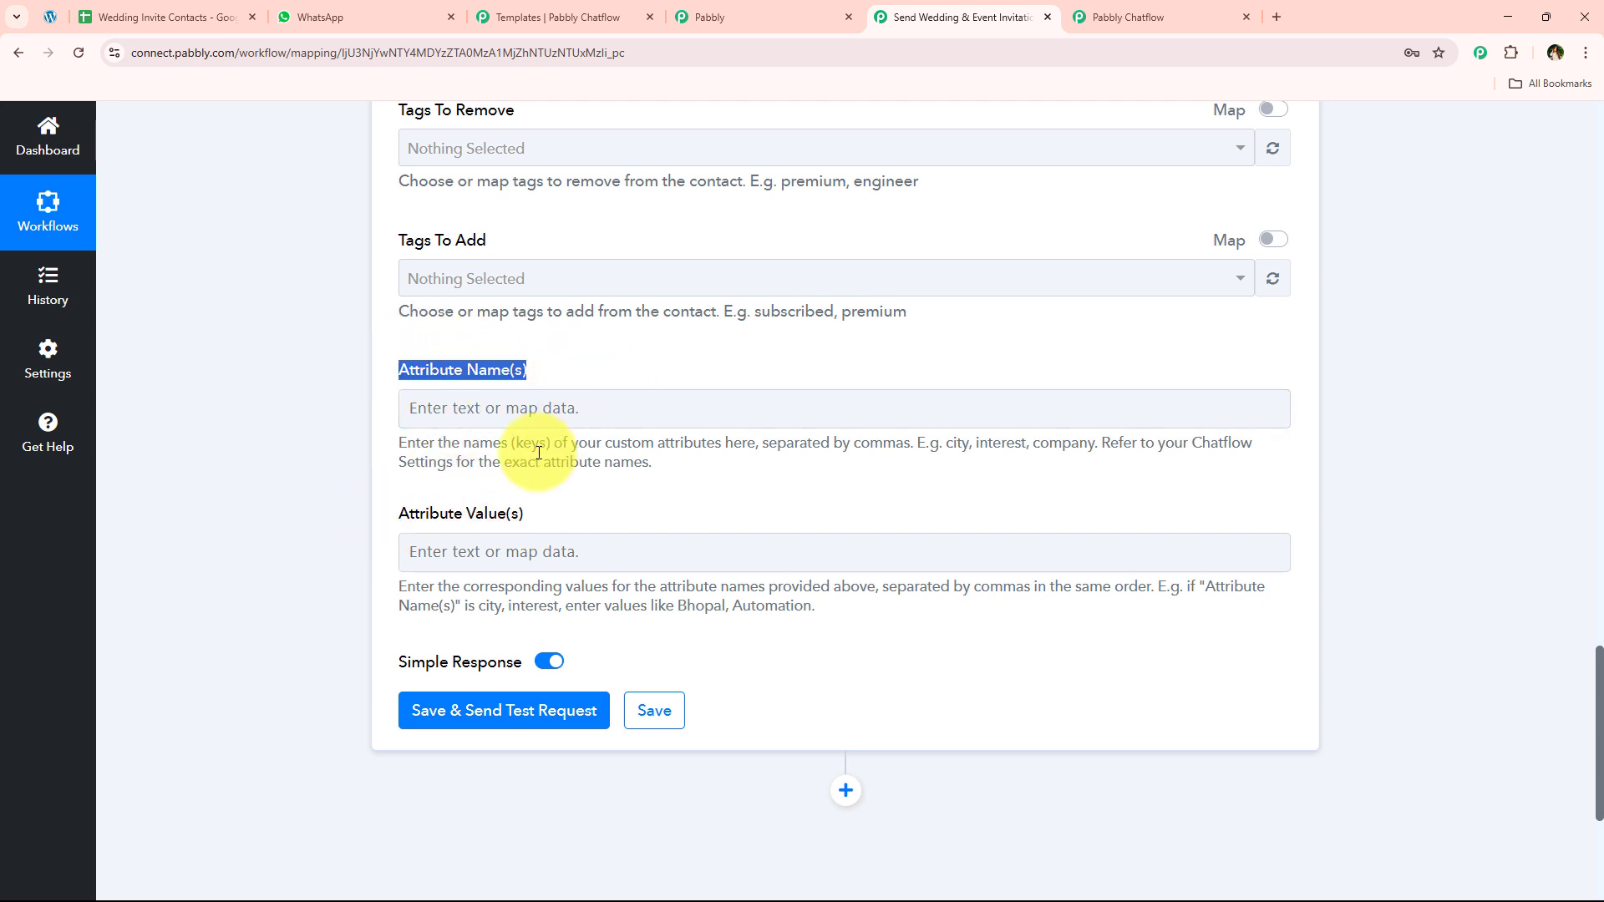
pyautogui.click(378, 525)
pyautogui.scroll(10, 589, 478)
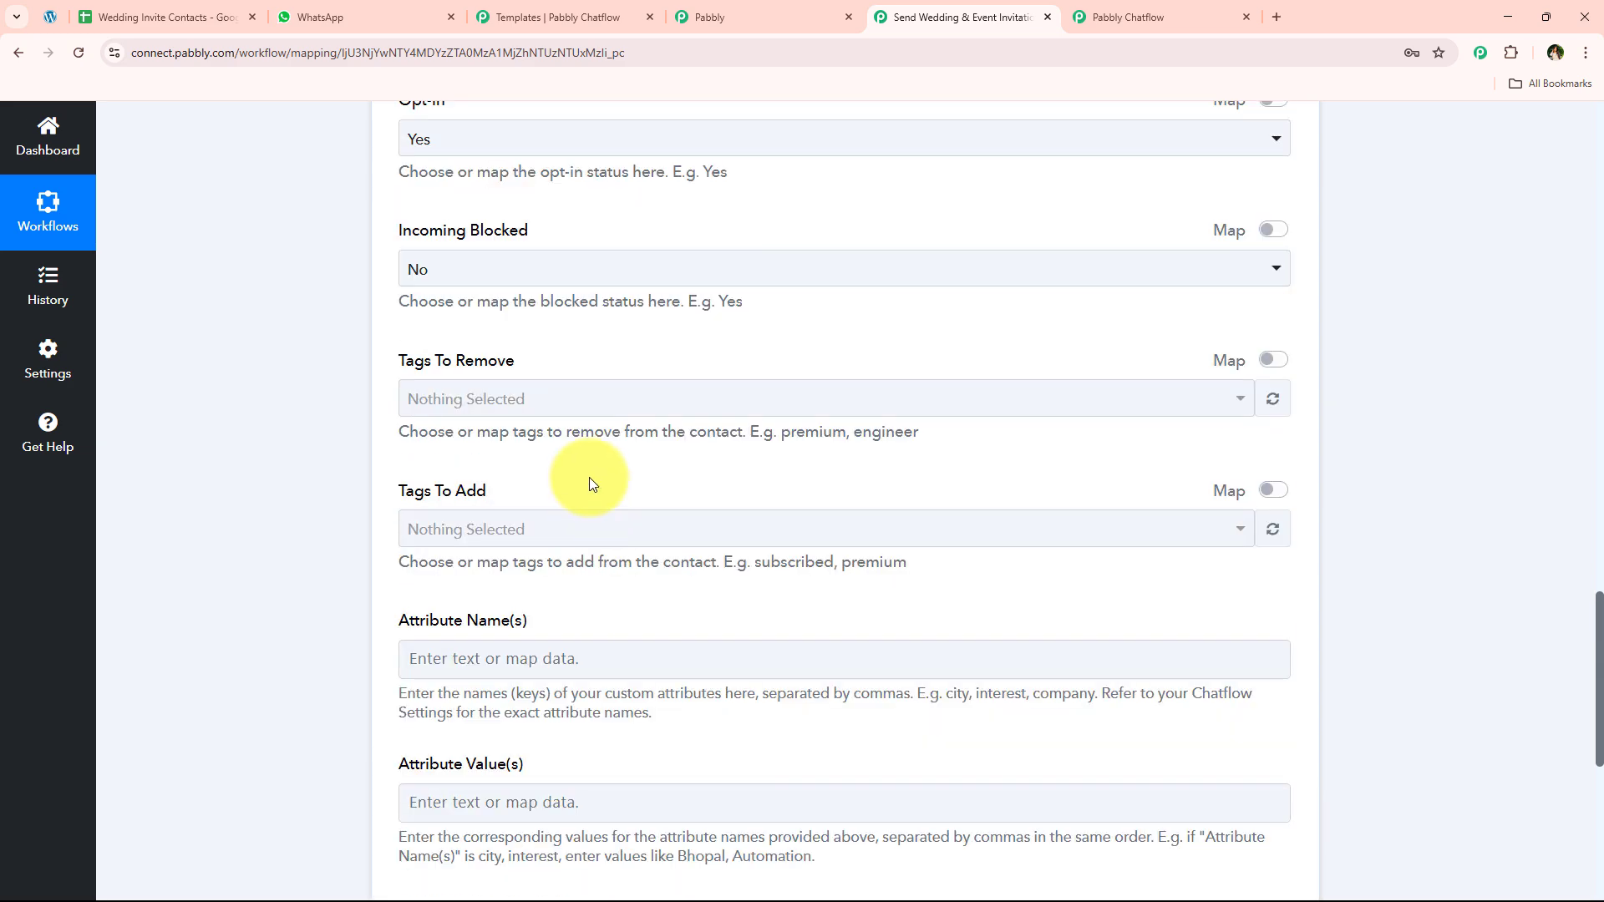
# Step: Remove the mapped sheet Phone Number from the Recipient Mobile Number field
pyautogui.scroll(20, 448, 576)
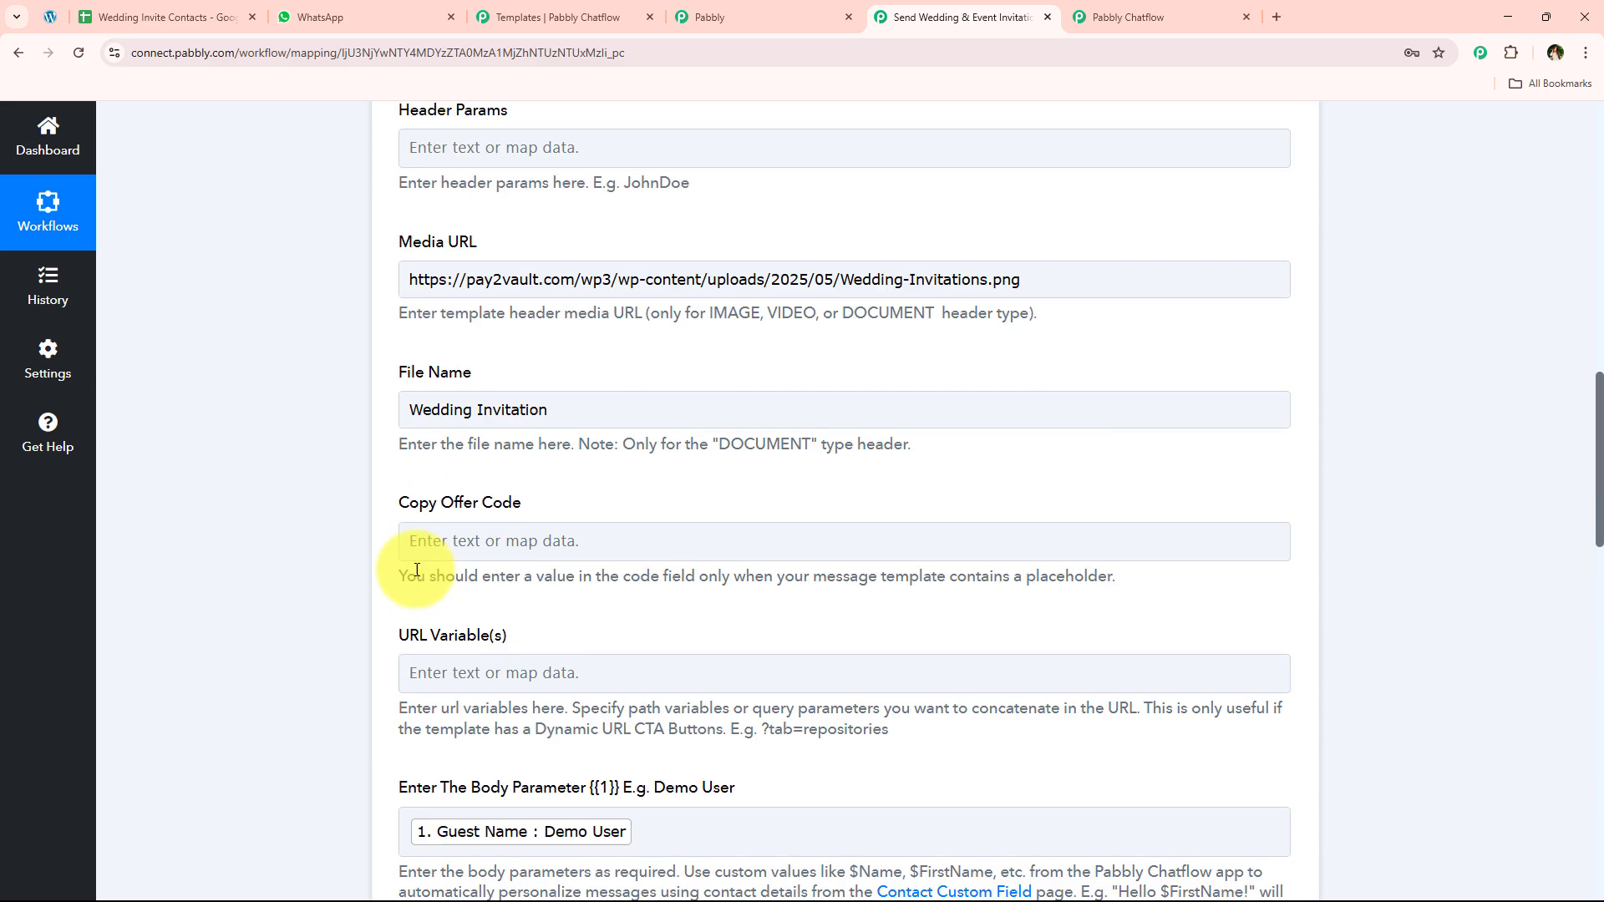
pyautogui.scroll(-15, 402, 537)
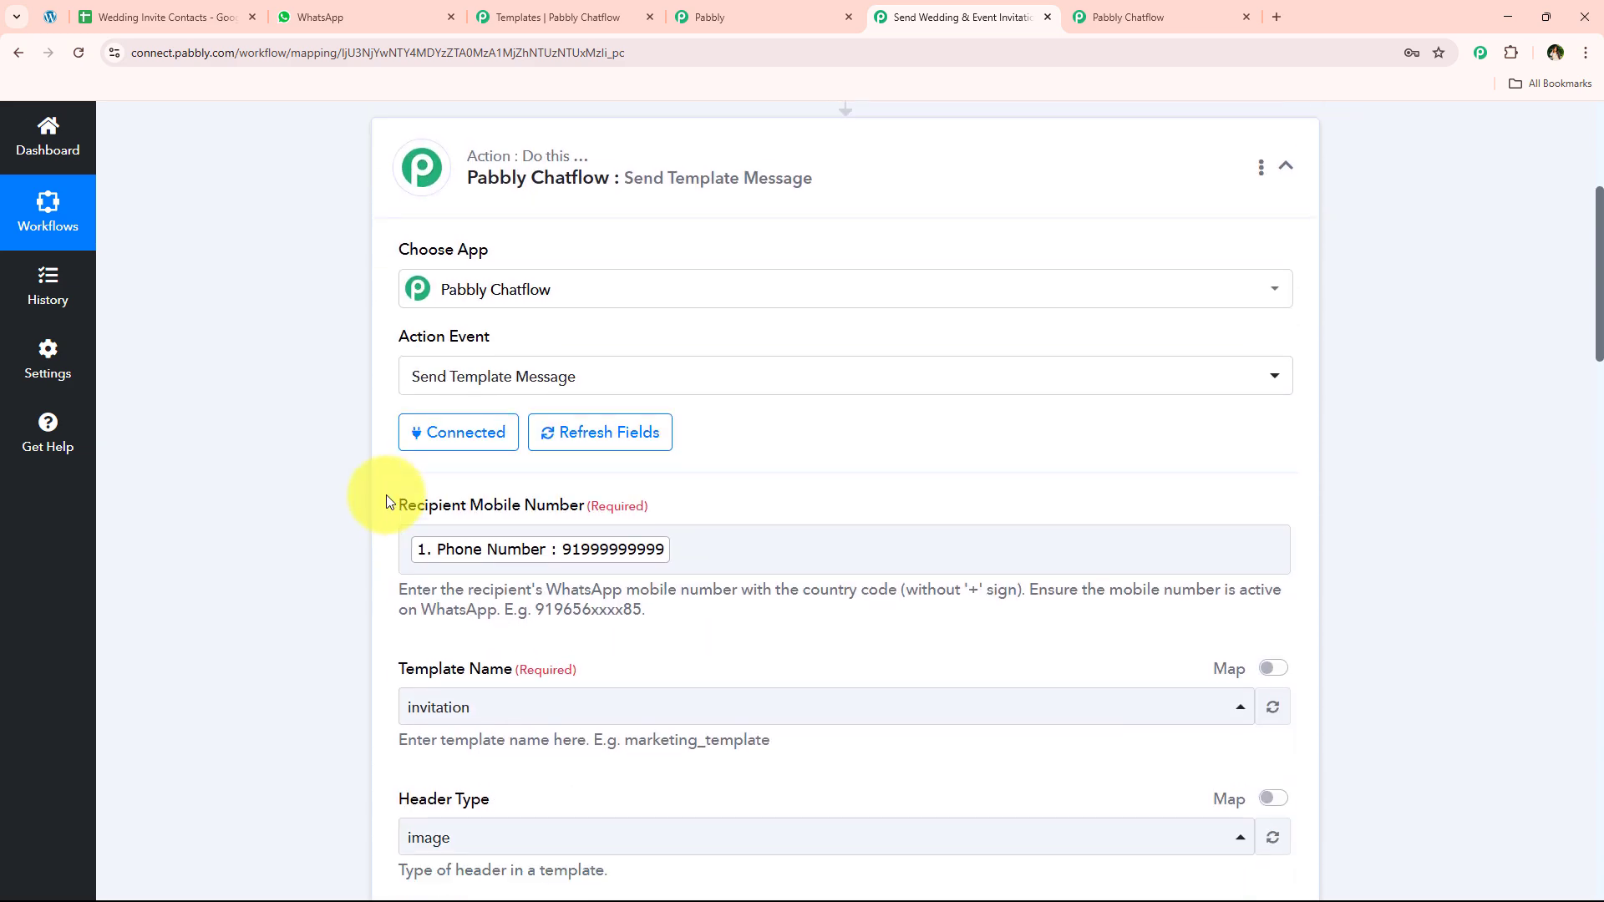
pyautogui.scroll(-16, 375, 474)
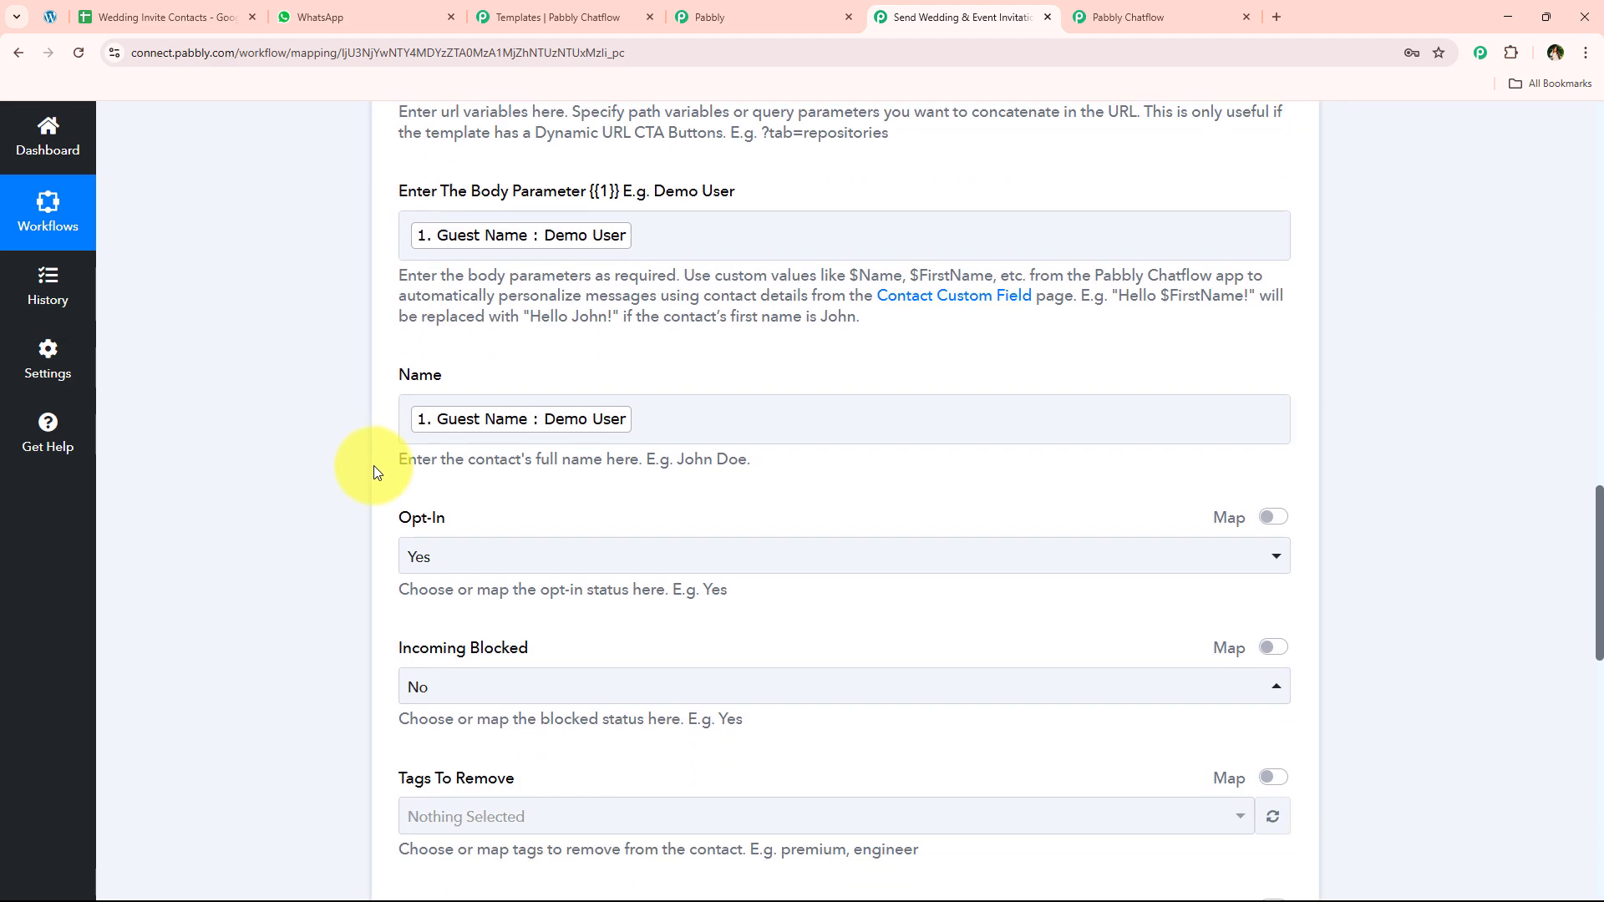
pyautogui.scroll(-2, 748, 314)
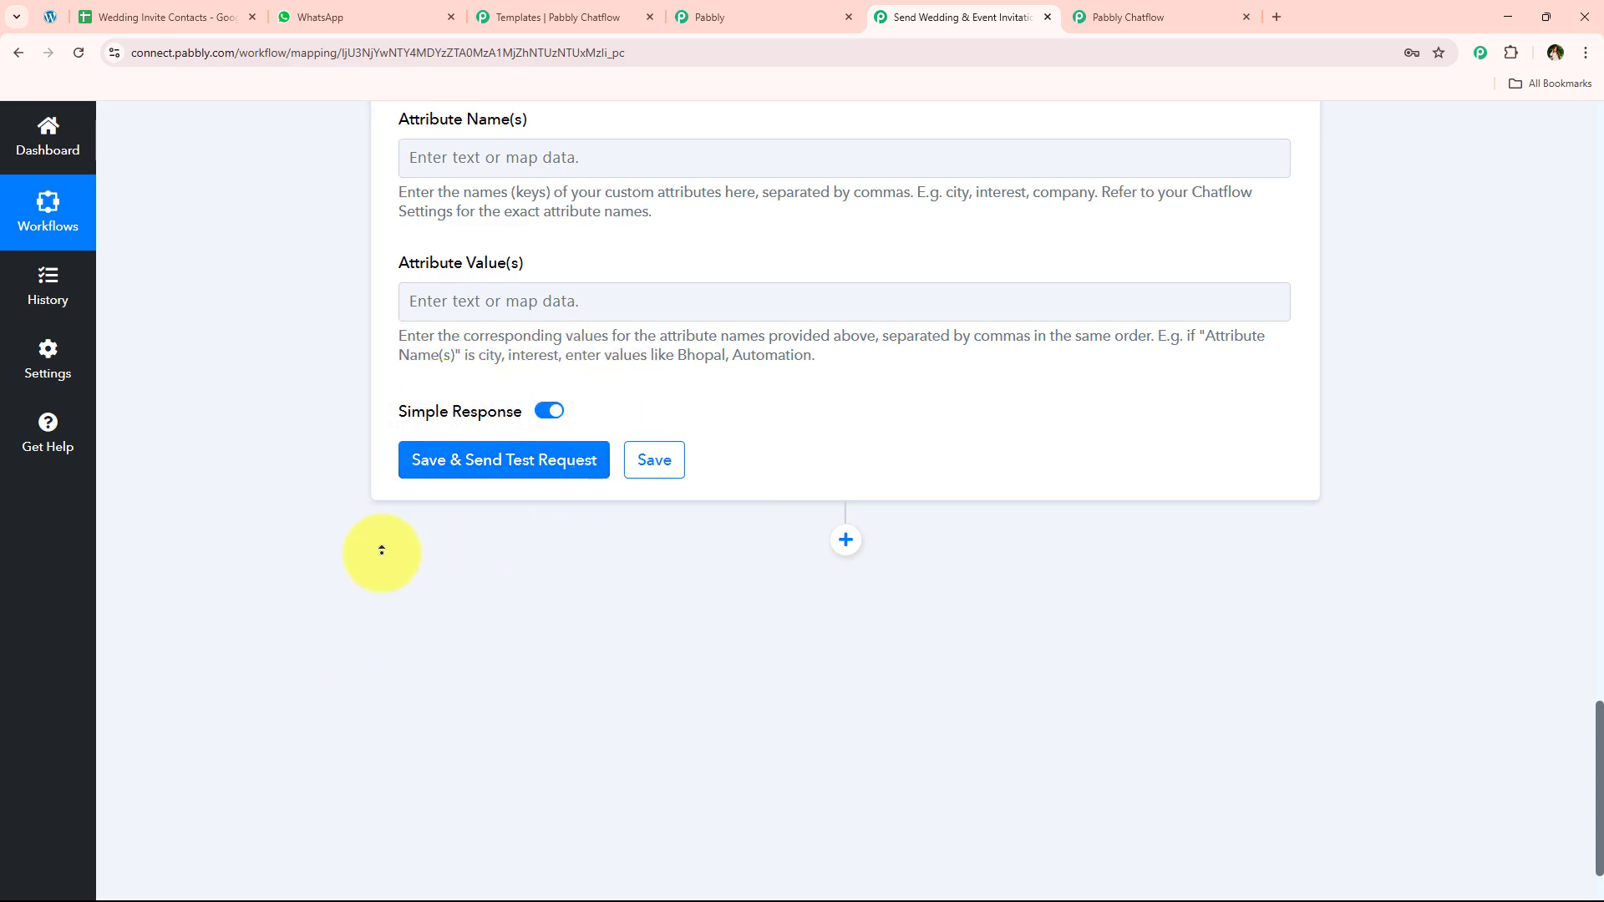
pyautogui.scroll(20, 373, 418)
pyautogui.scroll(-5, 359, 443)
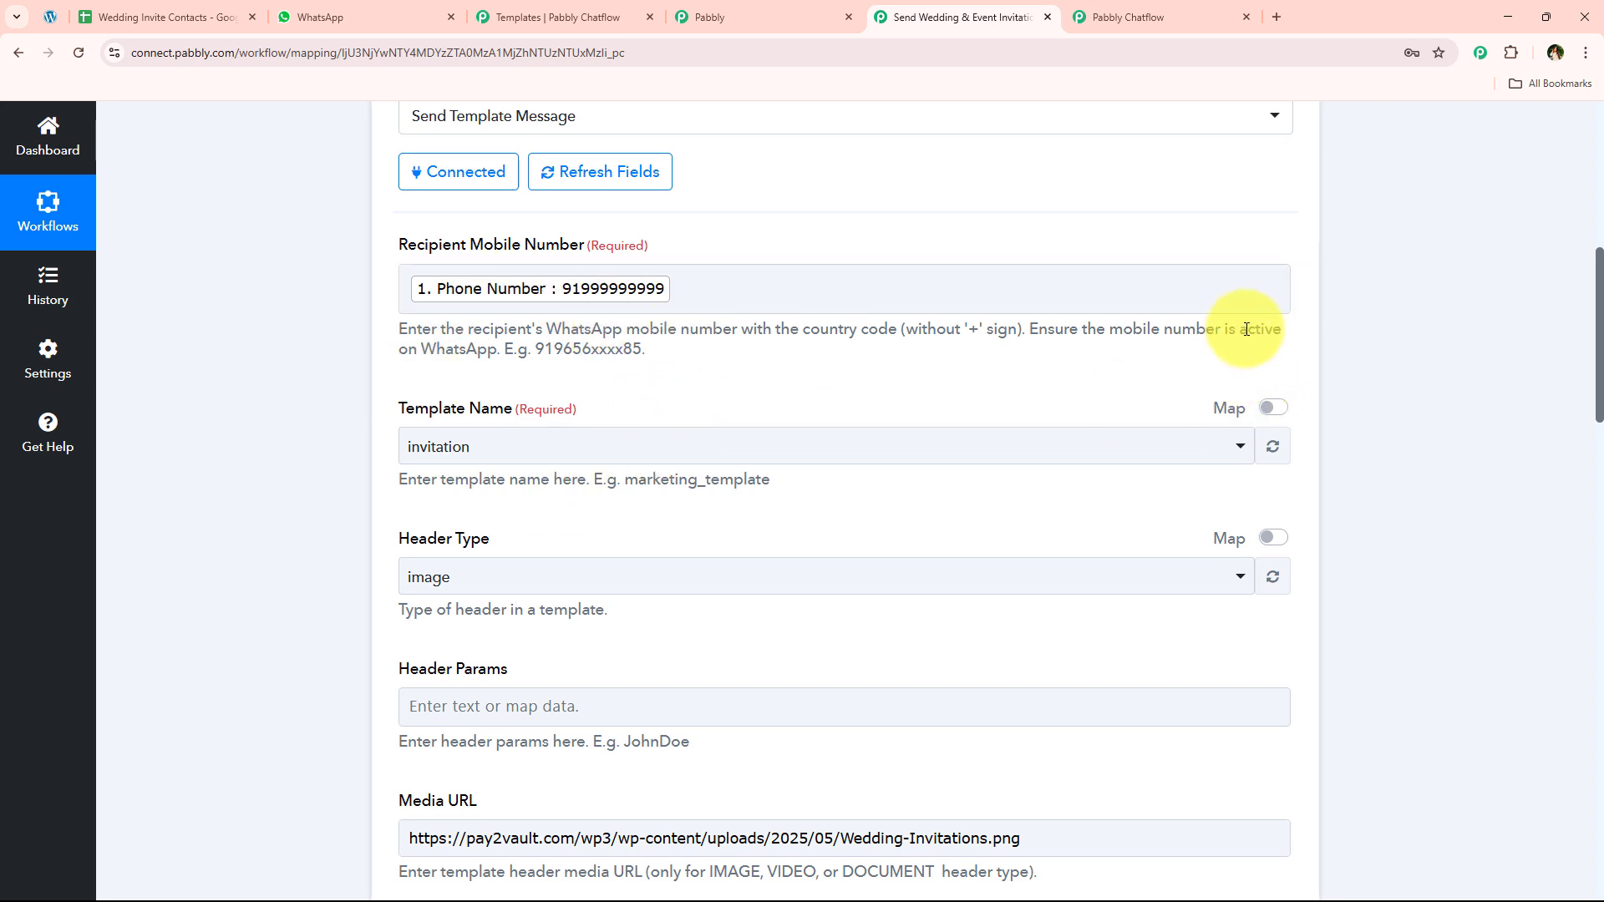
pyautogui.moveTo(1246, 329); pyautogui.dragTo(1240, 344)
pyautogui.click(807, 287)
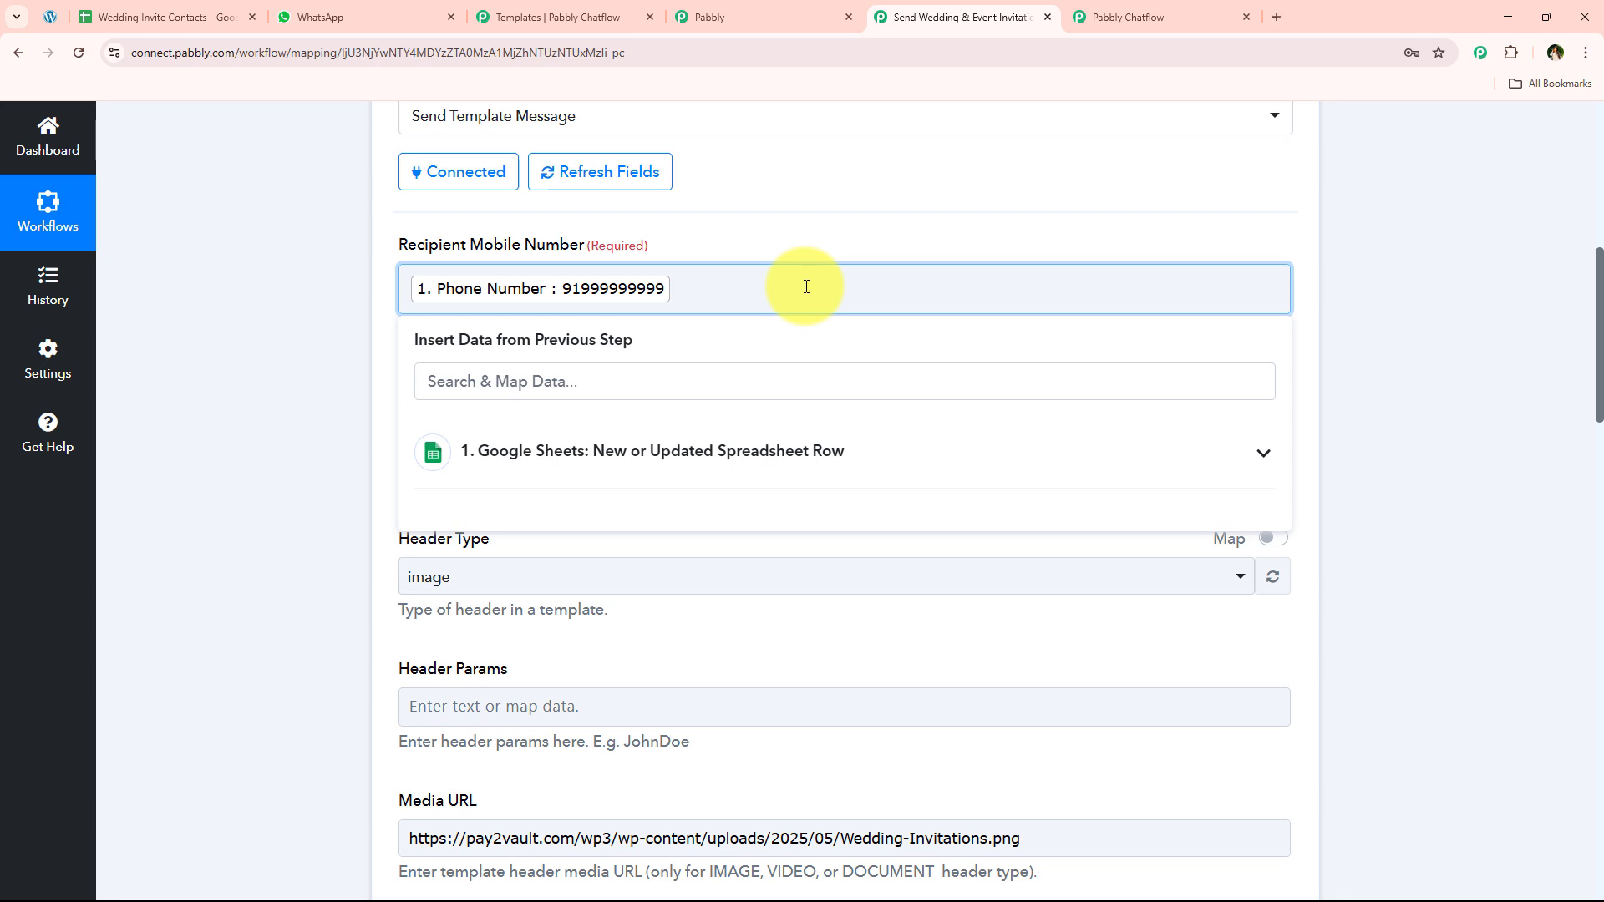
pyautogui.press('BackSpace')
# Step: Type a fixed test WhatsApp number with its country code into Recipient Mobile Number
pyautogui.click(274, 308)
pyautogui.click(476, 276)
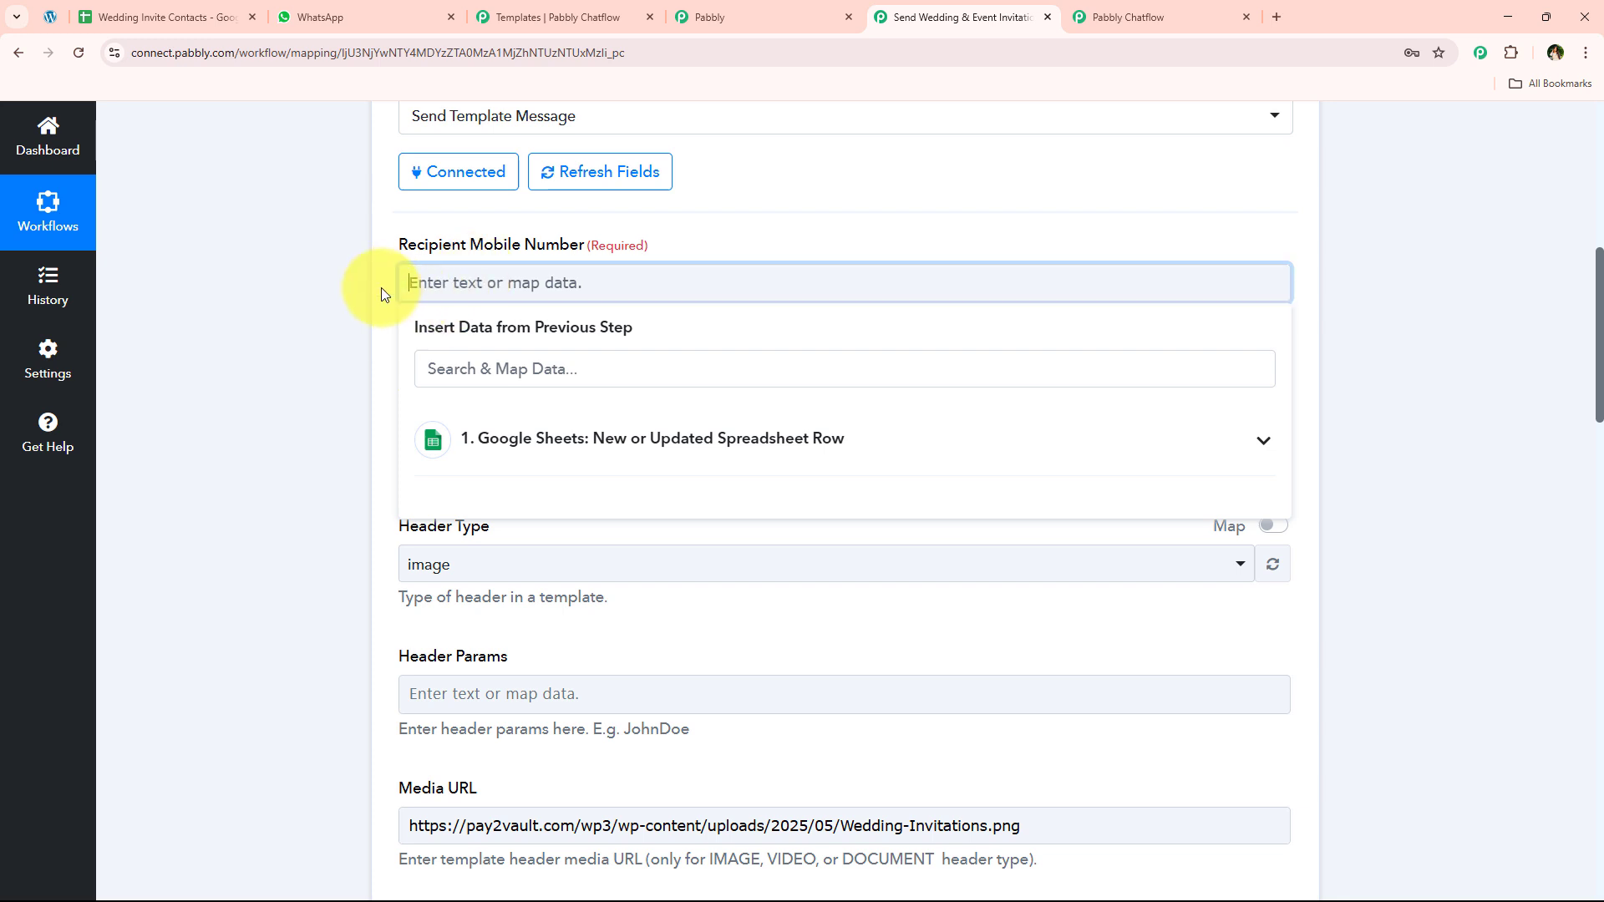
pyautogui.click(343, 264)
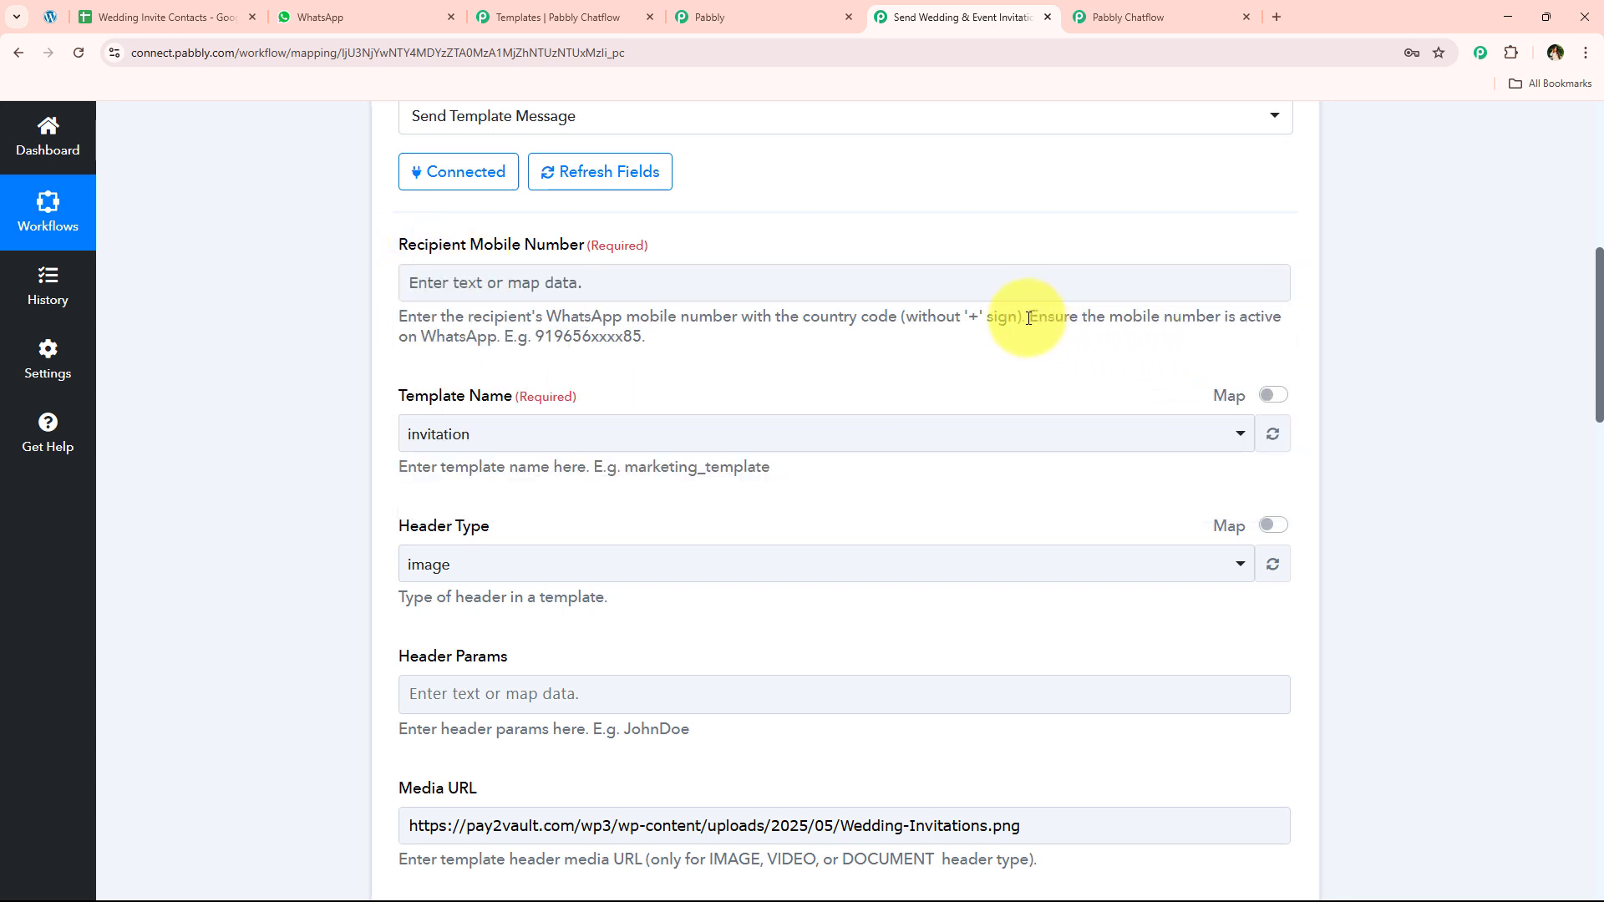
pyautogui.moveTo(1027, 318); pyautogui.dragTo(1274, 308)
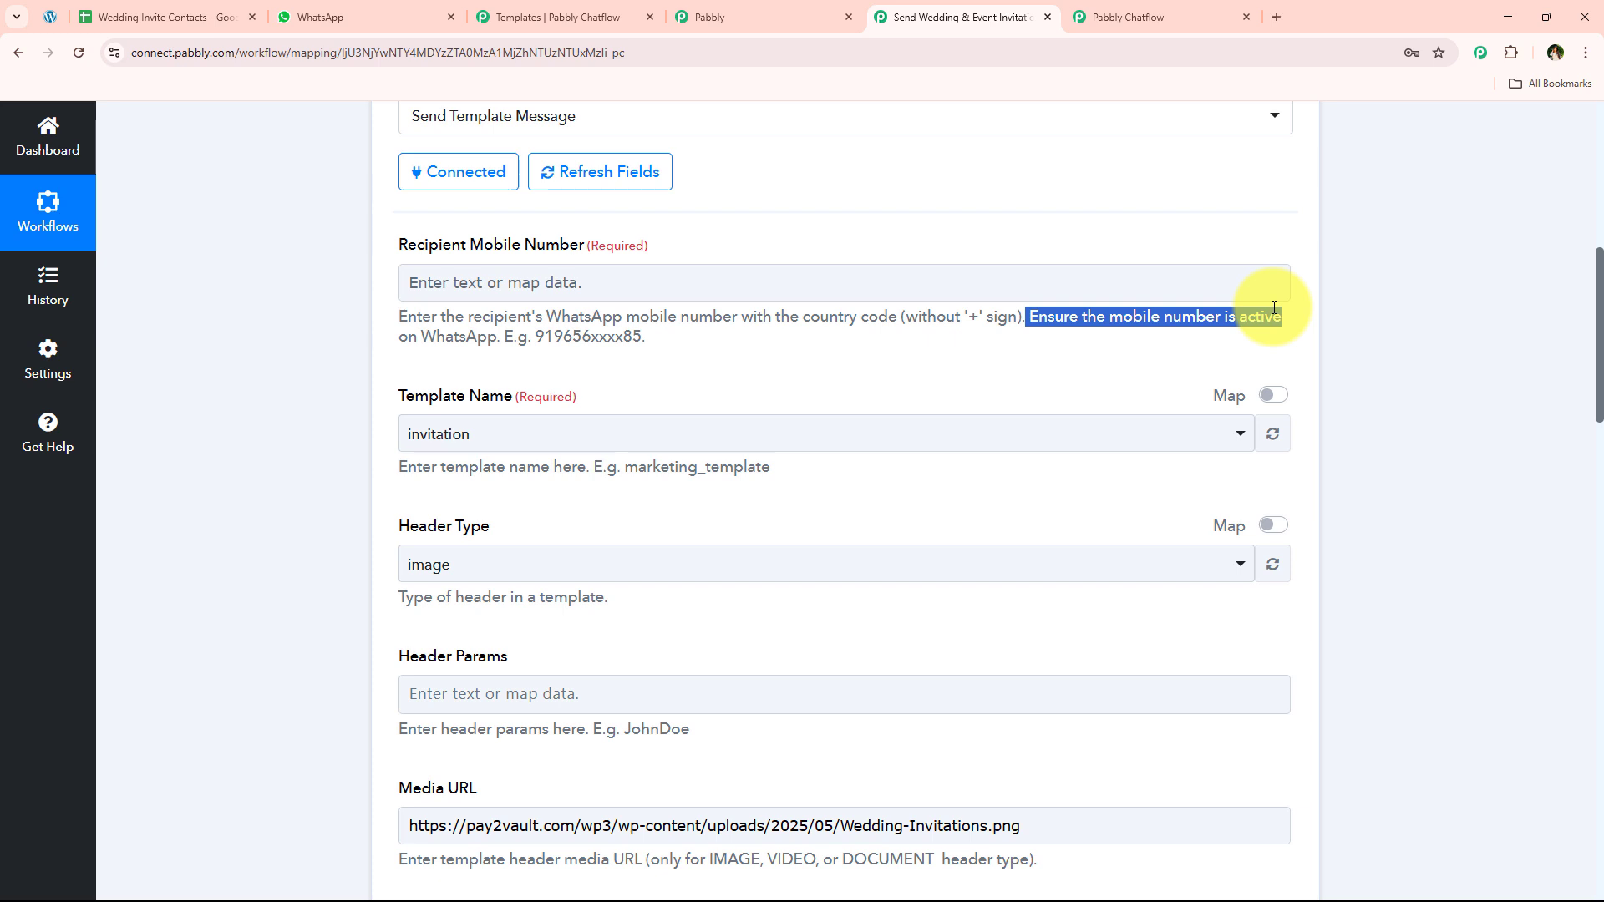
pyautogui.click(642, 298)
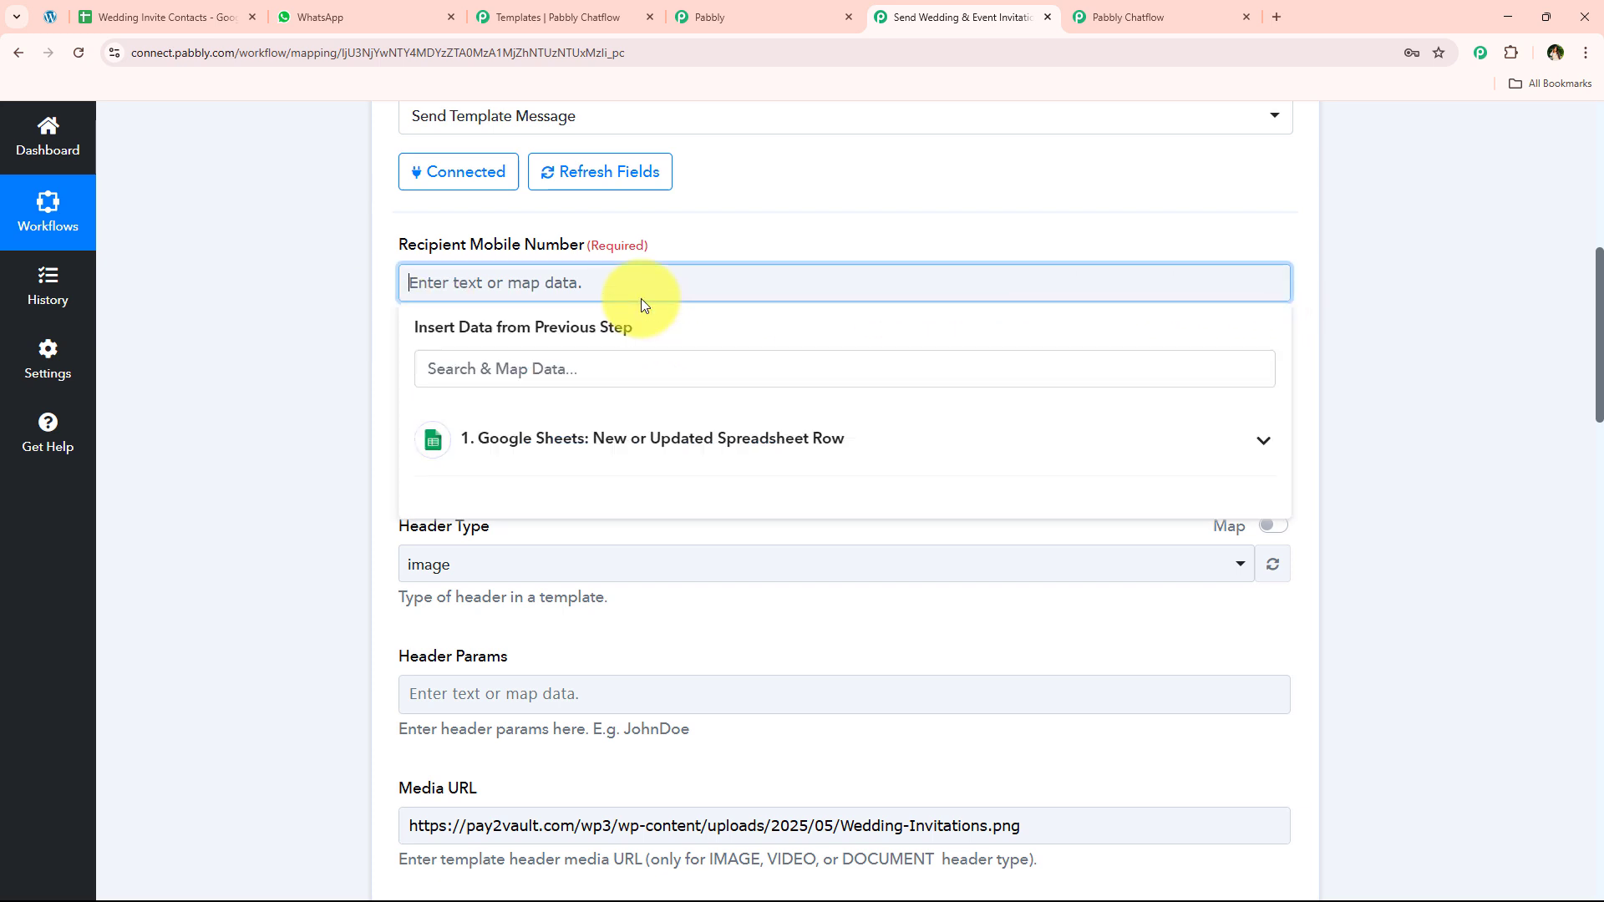
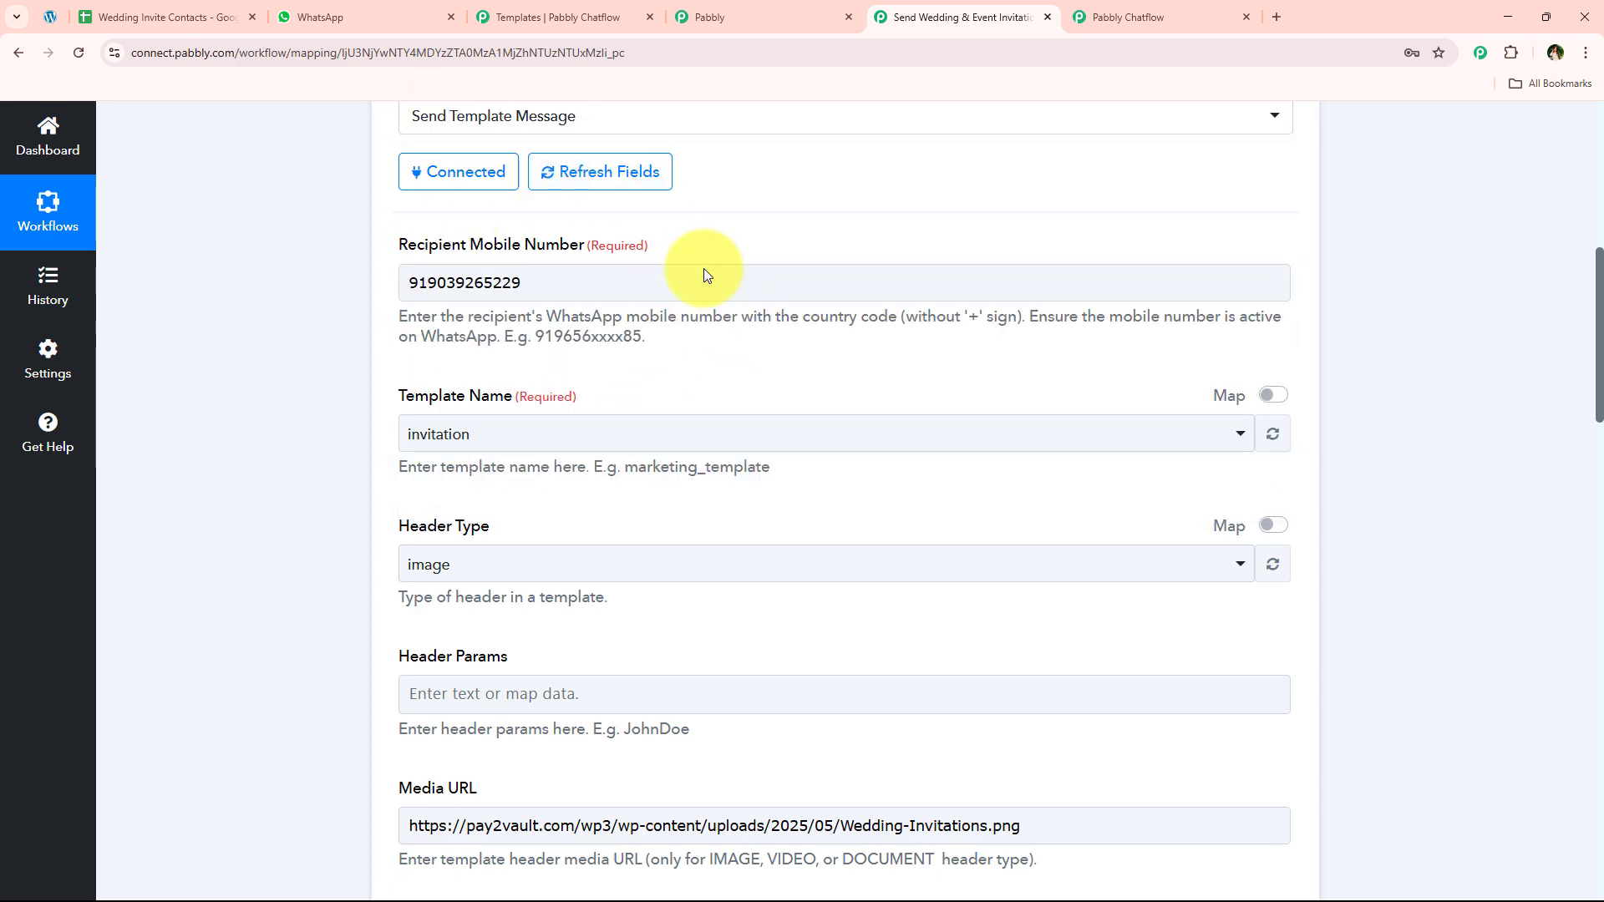
# Step: Save and send a test message, confirming the response shows success and 'Message sent'
pyautogui.scroll(-20, 251, 719)
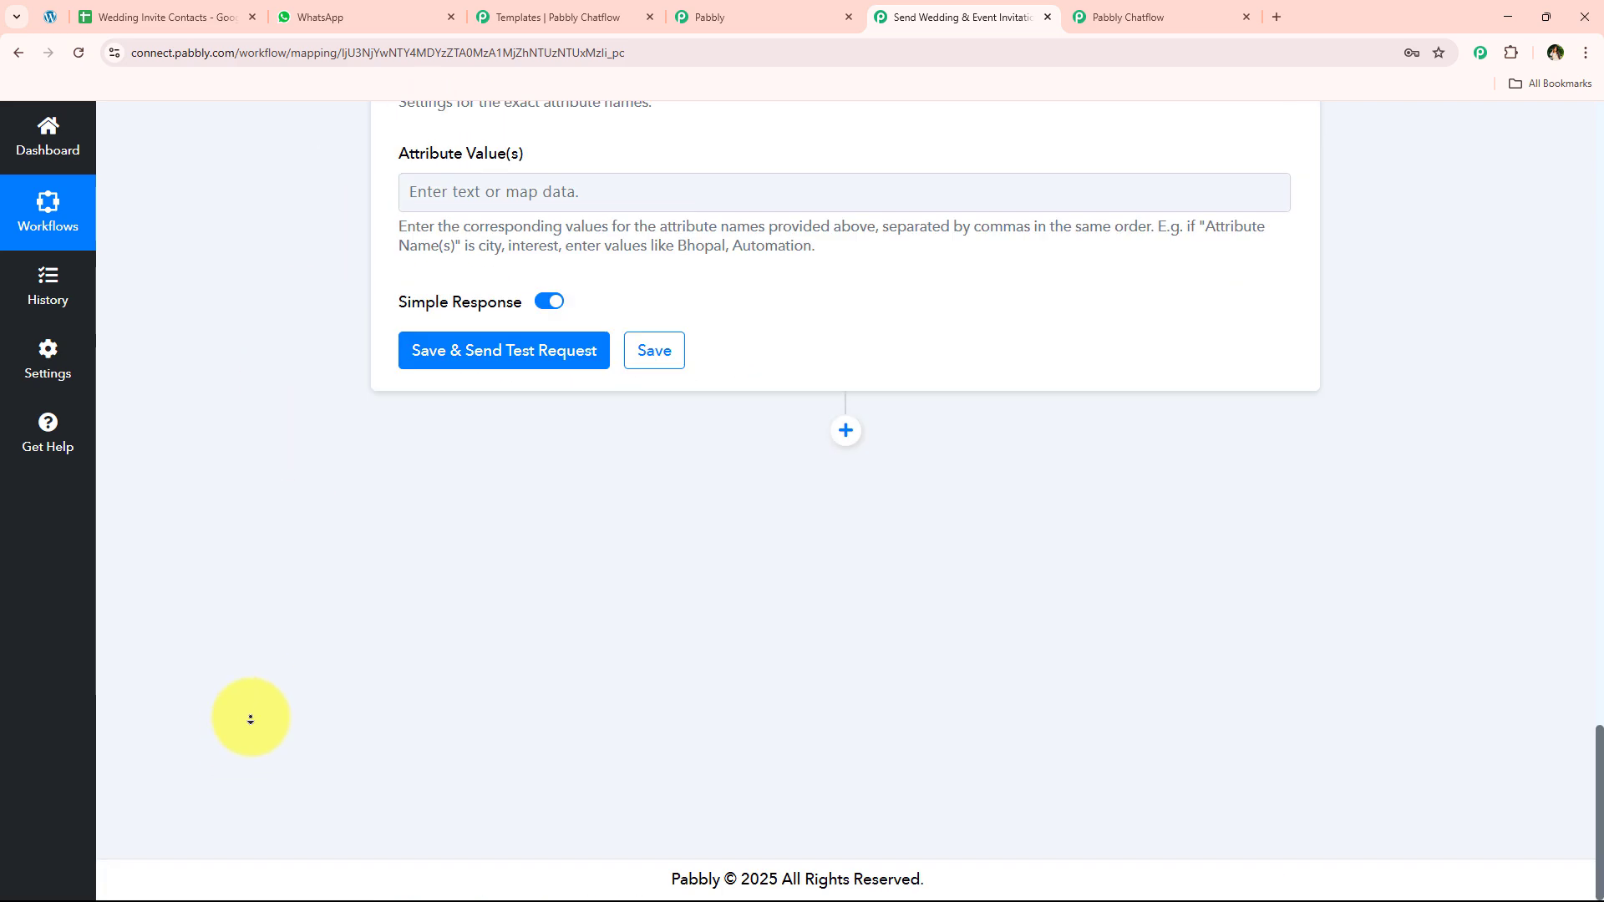
pyautogui.click(435, 357)
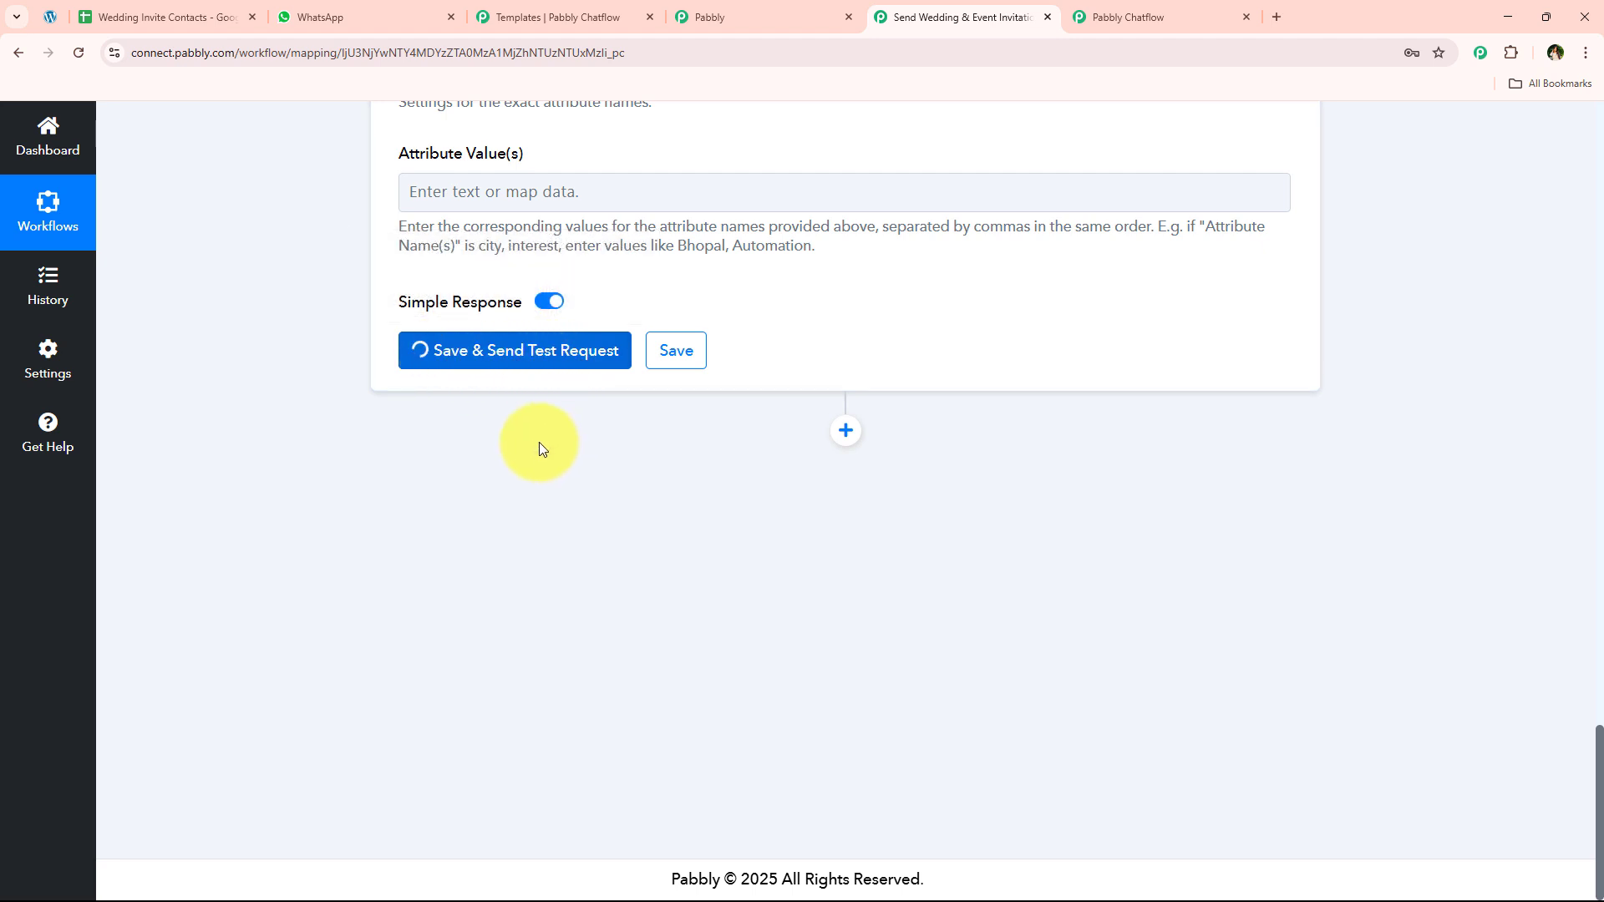
pyautogui.scroll(-1, 759, 508)
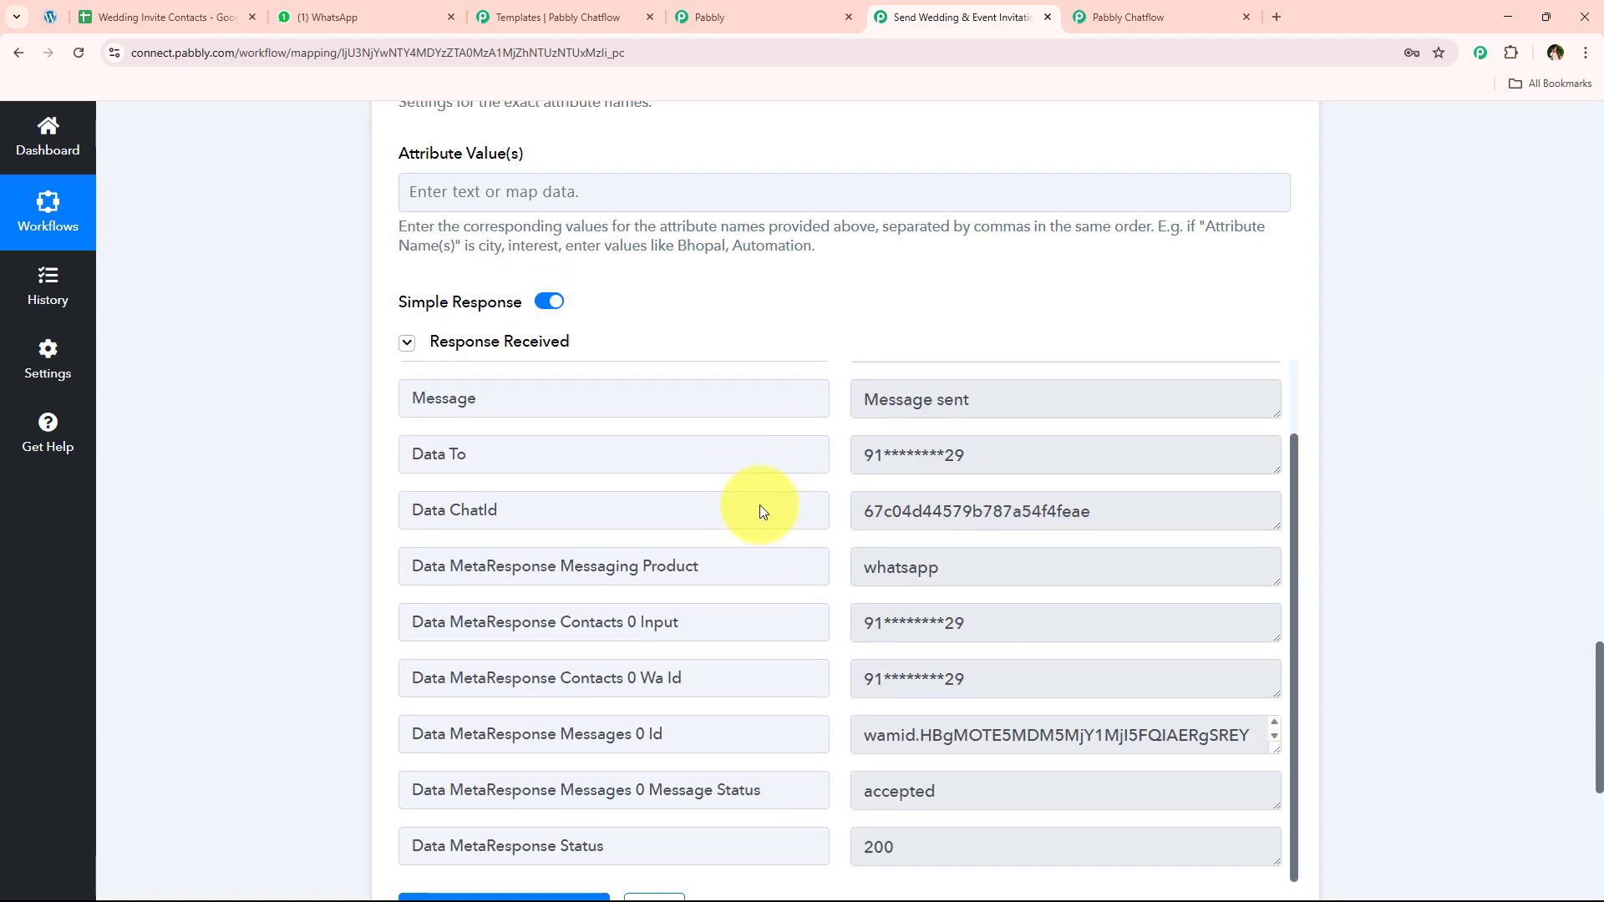
pyautogui.scroll(1, 763, 504)
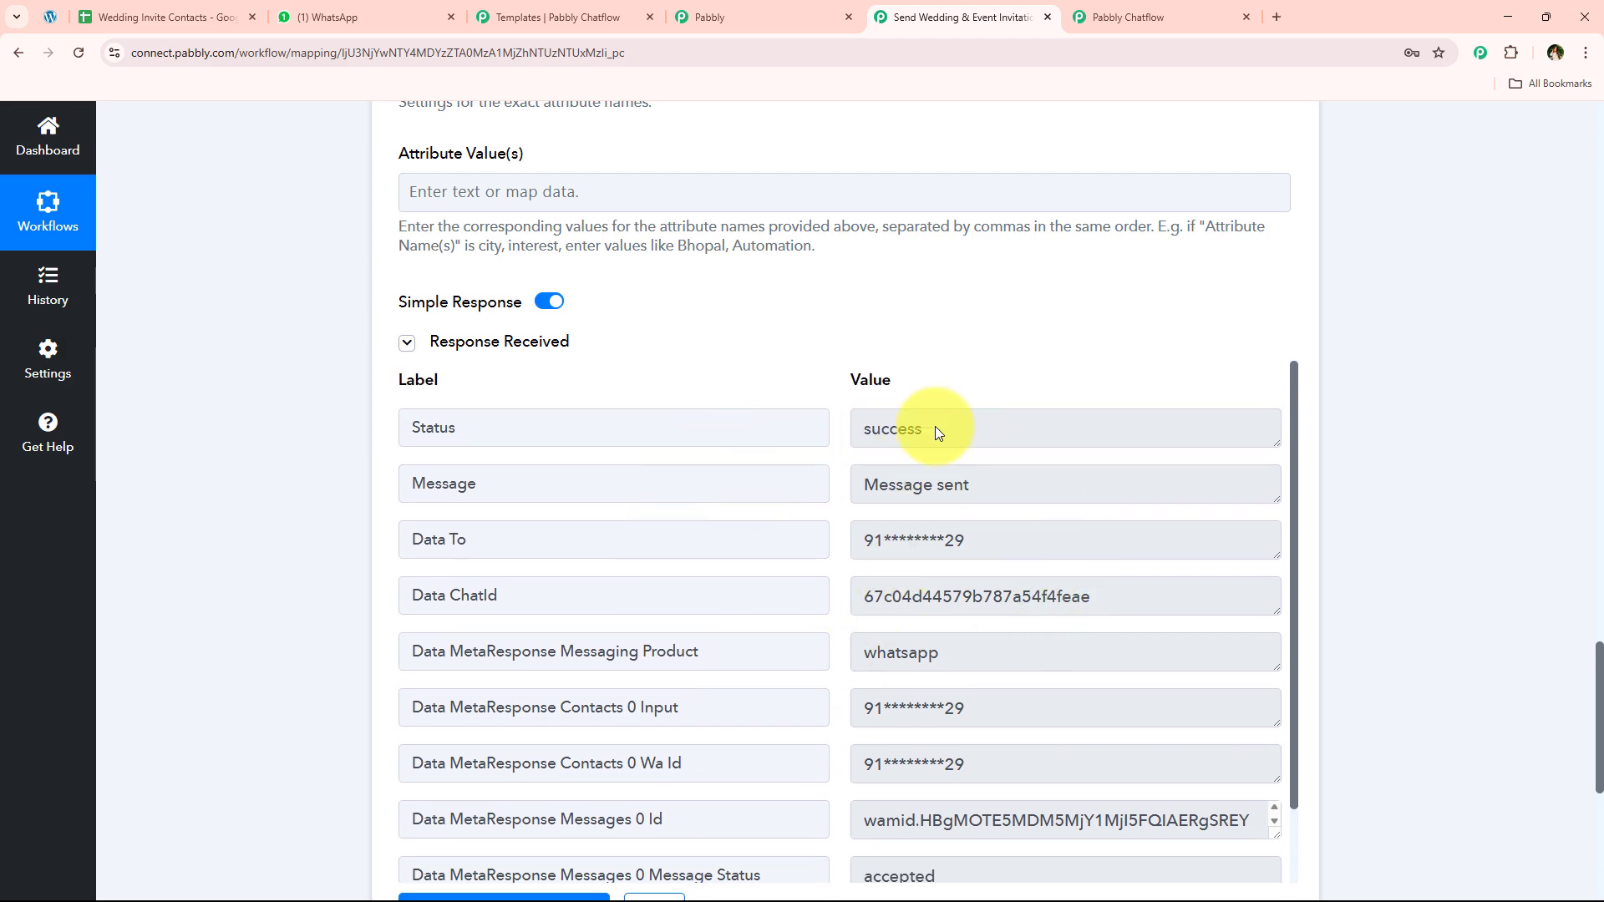
pyautogui.moveTo(1072, 495); pyautogui.dragTo(852, 491)
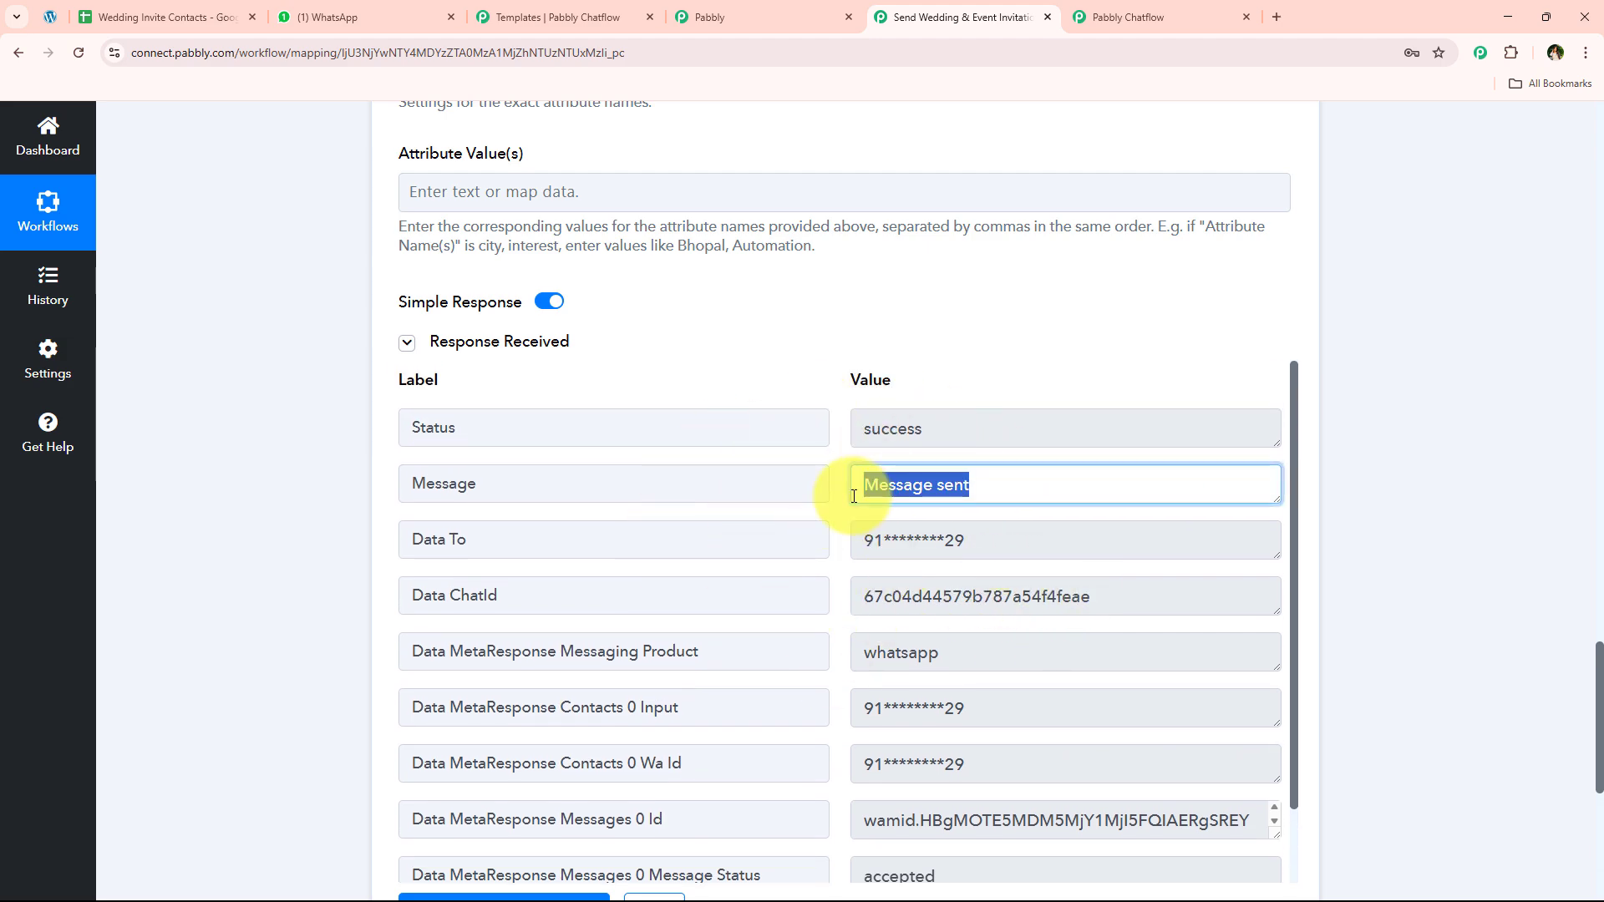
pyautogui.scroll(6, 358, 601)
pyautogui.scroll(15, 294, 420)
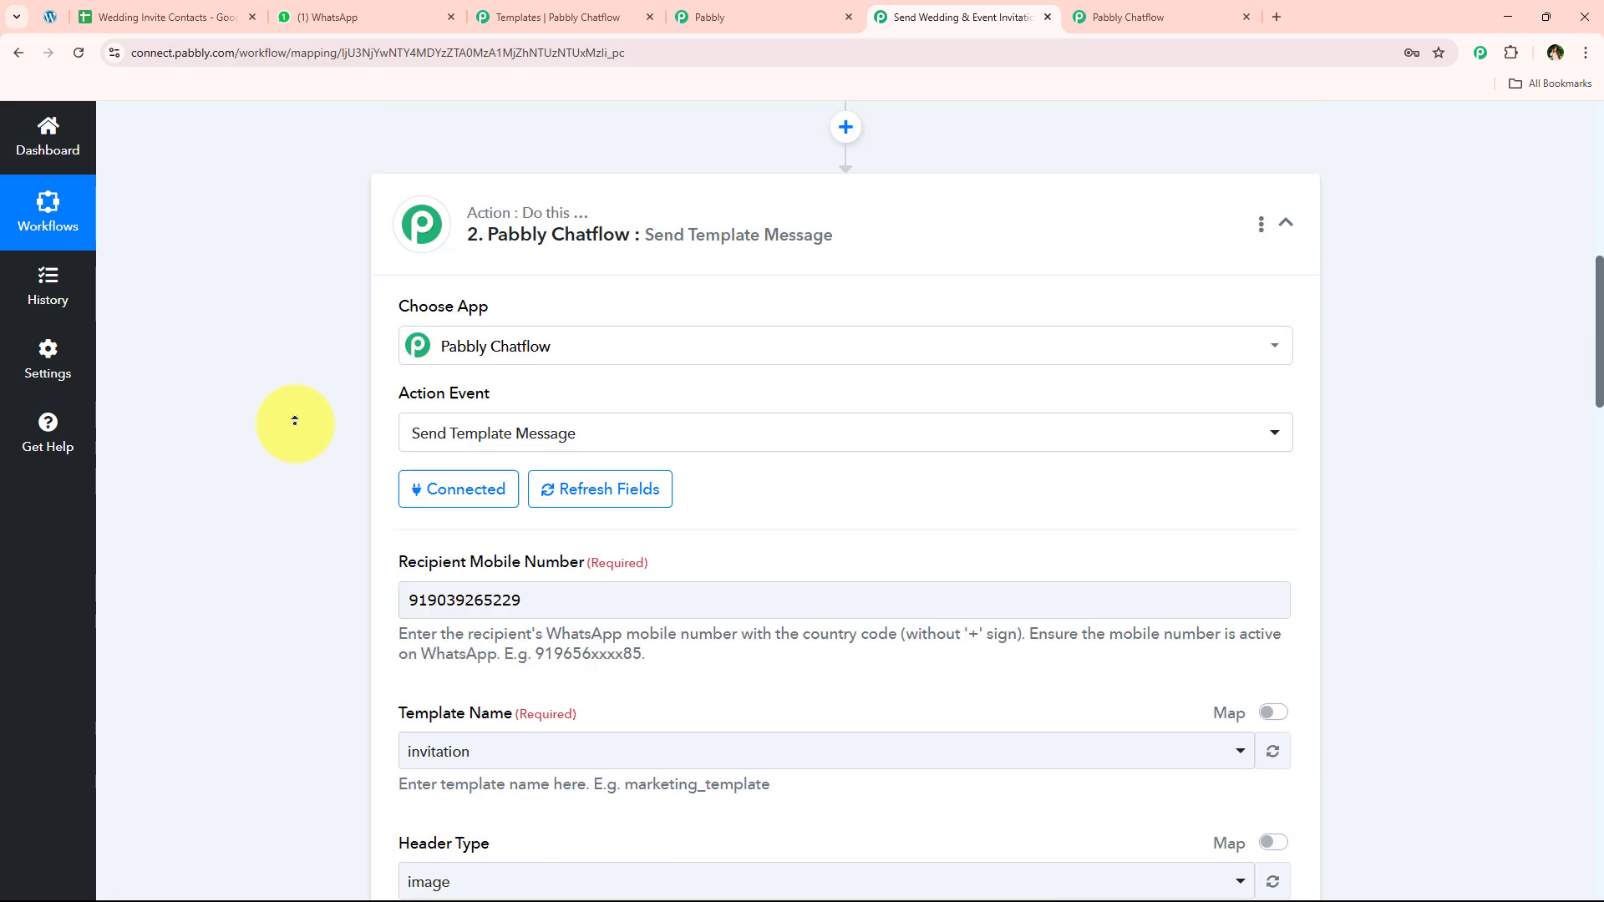
pyautogui.scroll(-1, 294, 433)
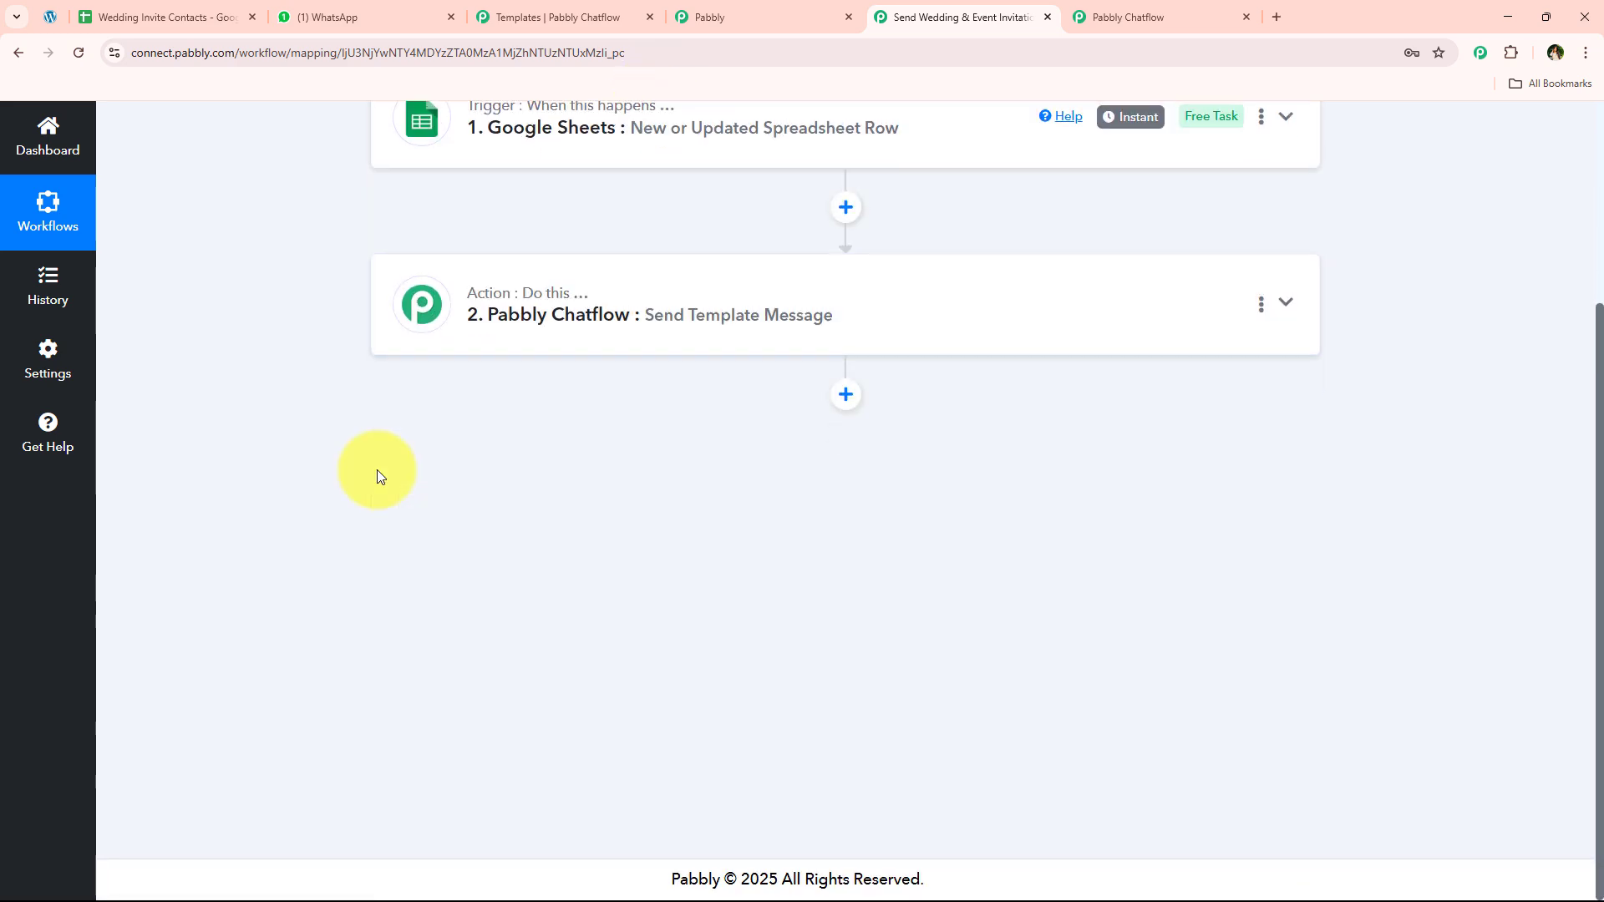
pyautogui.scroll(5, 378, 469)
# Step: Close the invitation template preview and open the Demo User conversation in the Chatflow inbox
pyautogui.click(842, 10)
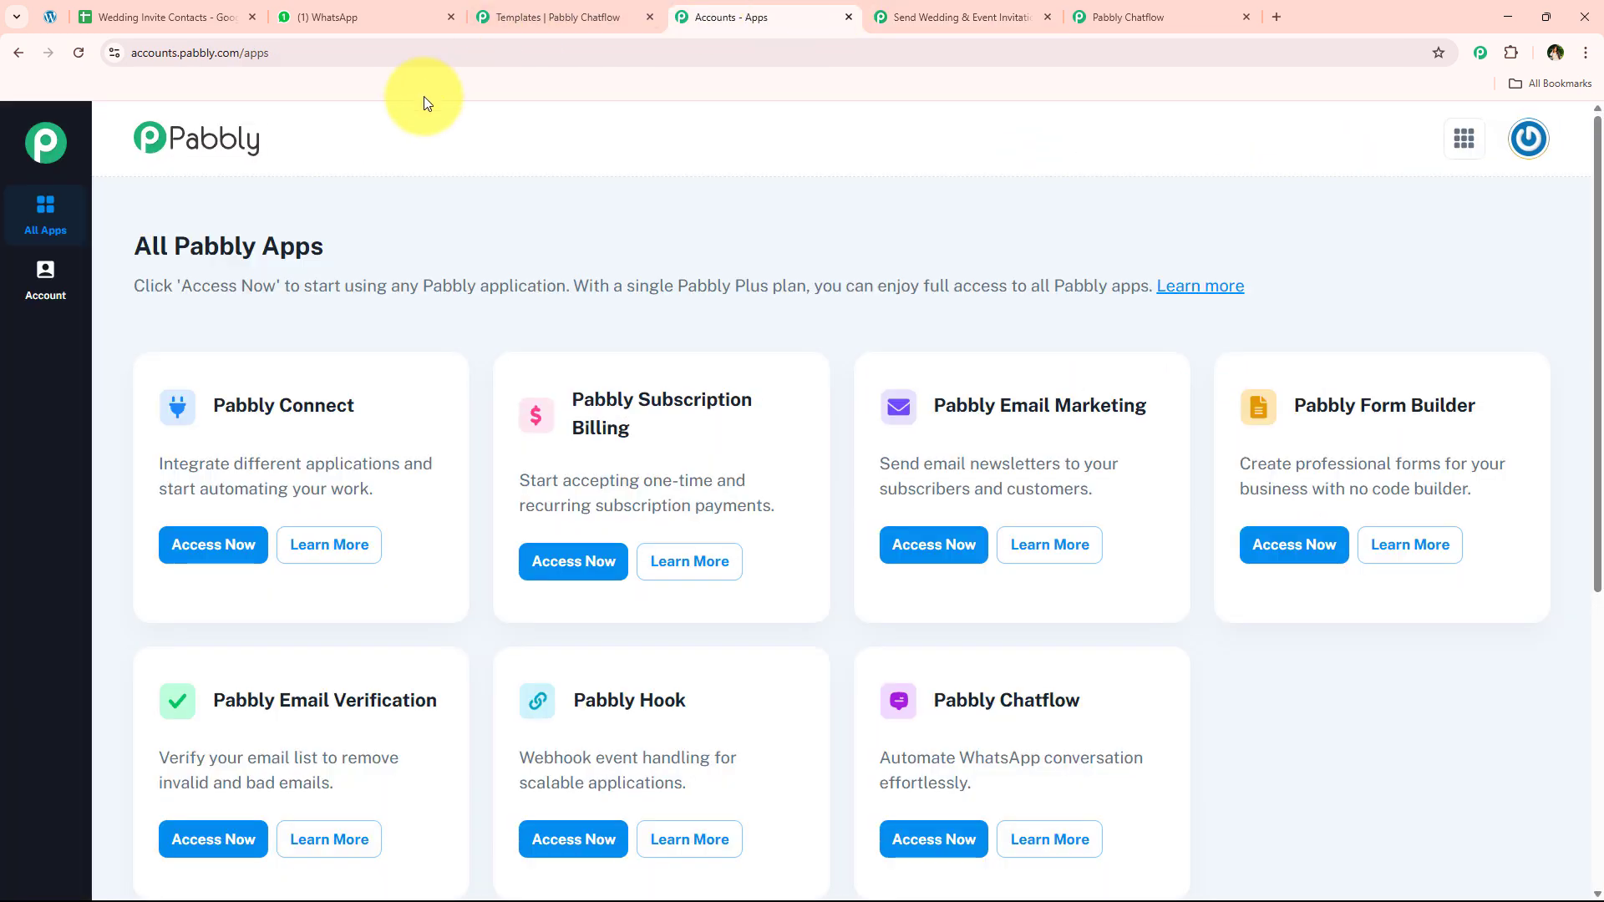
pyautogui.click(1003, 12)
pyautogui.click(552, 20)
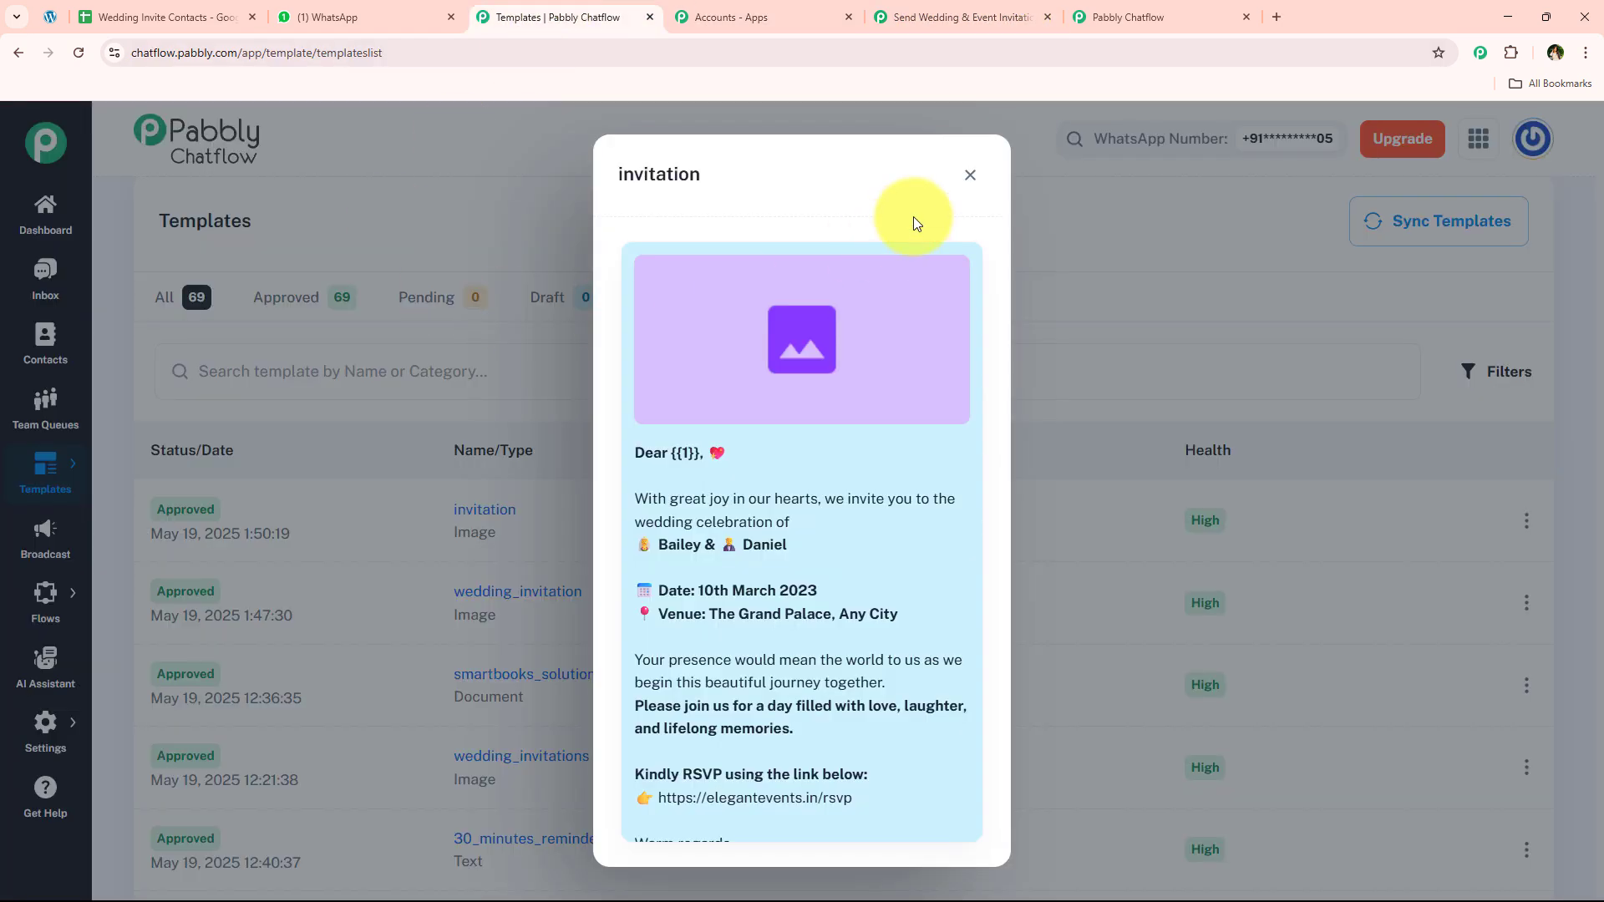
pyautogui.click(967, 172)
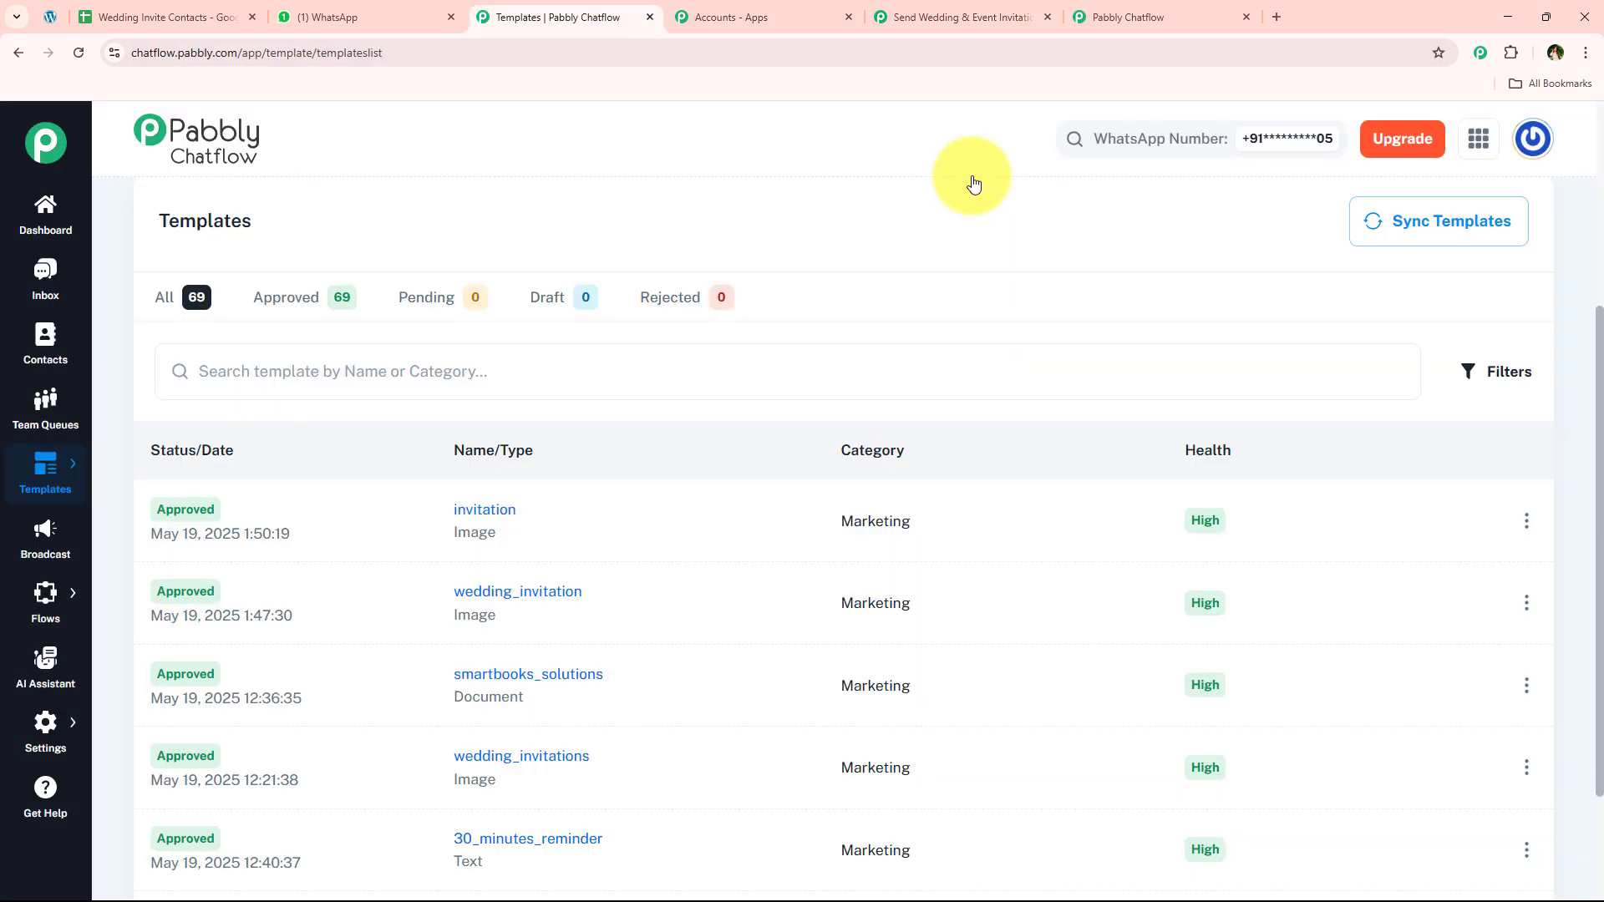
pyautogui.click(70, 282)
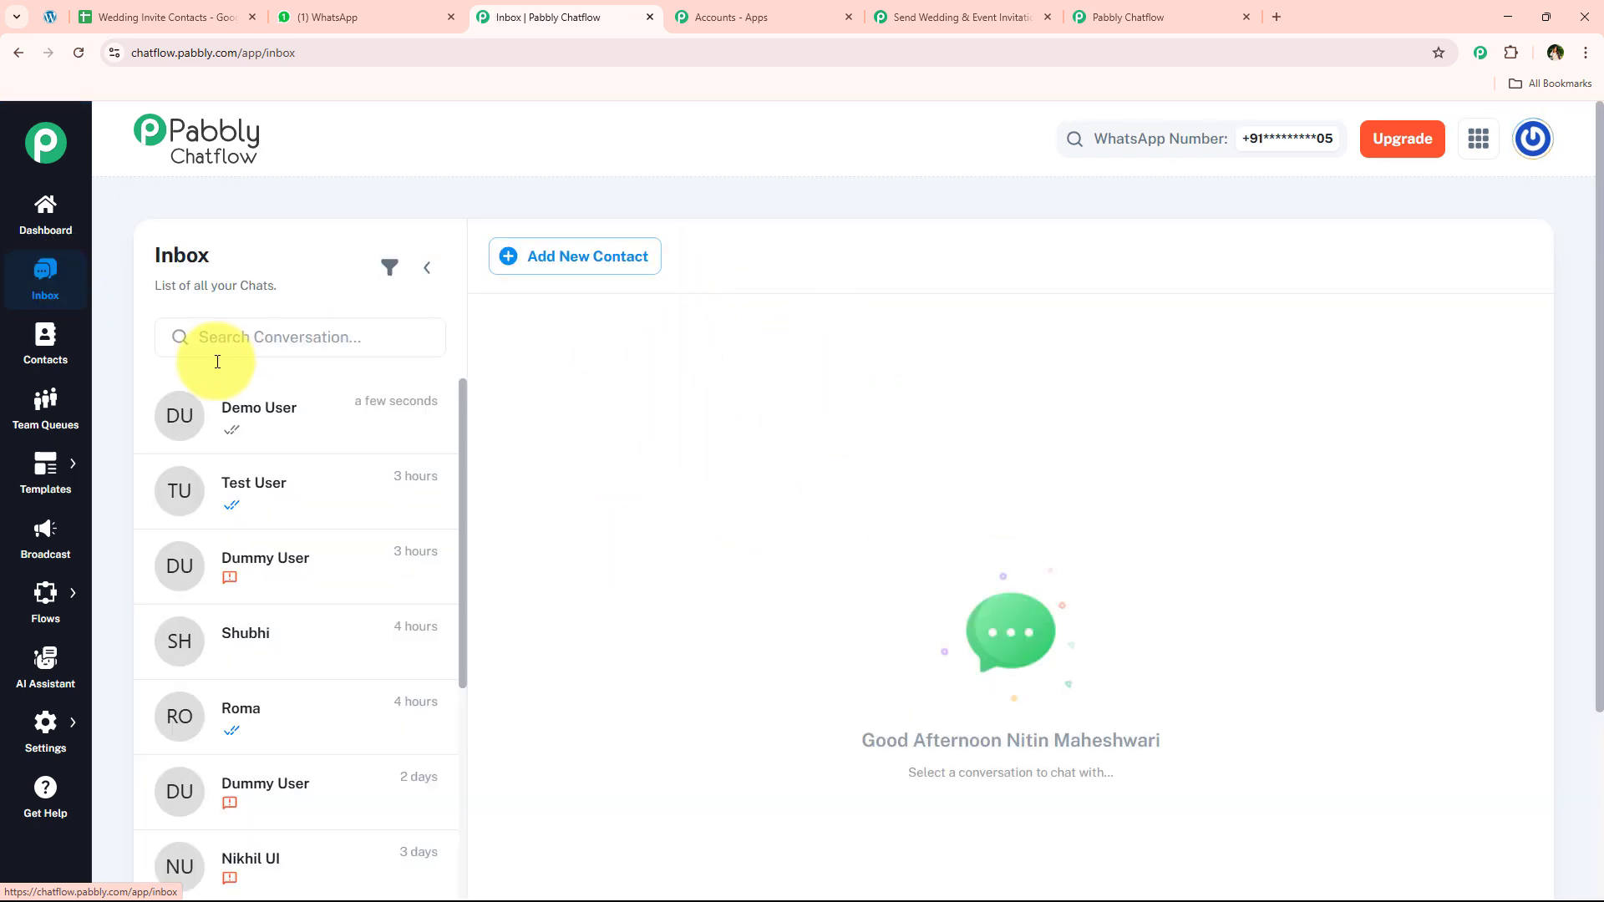
pyautogui.click(315, 445)
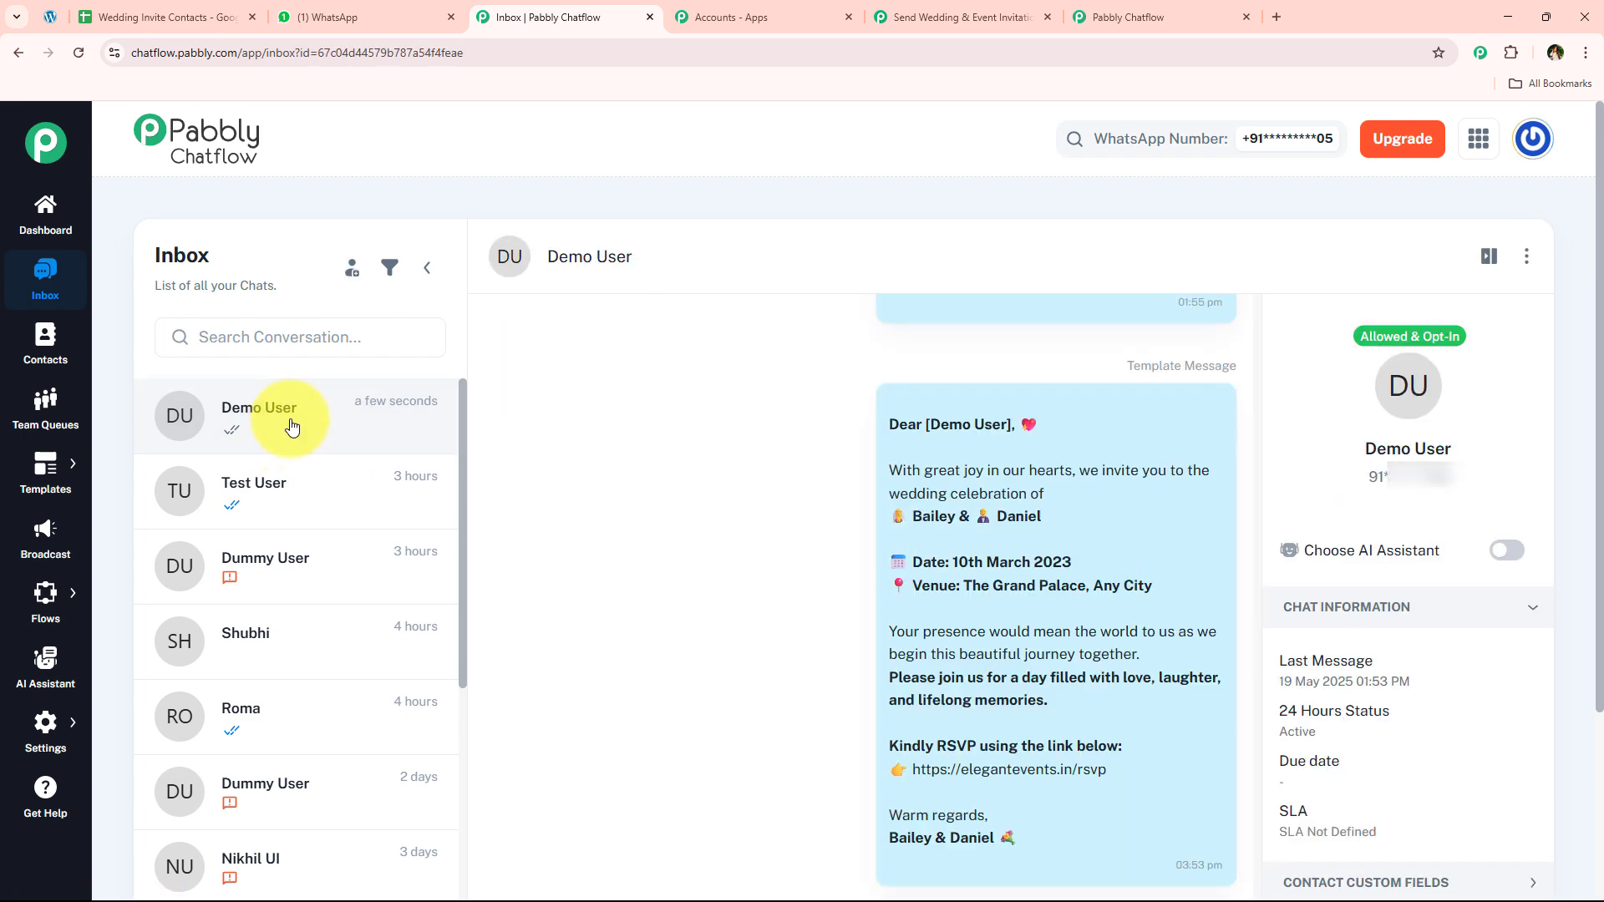
# Step: Check the invitation's Sent, Delivered and Read status against its arrival in WhatsApp
pyautogui.scroll(-1, 885, 578)
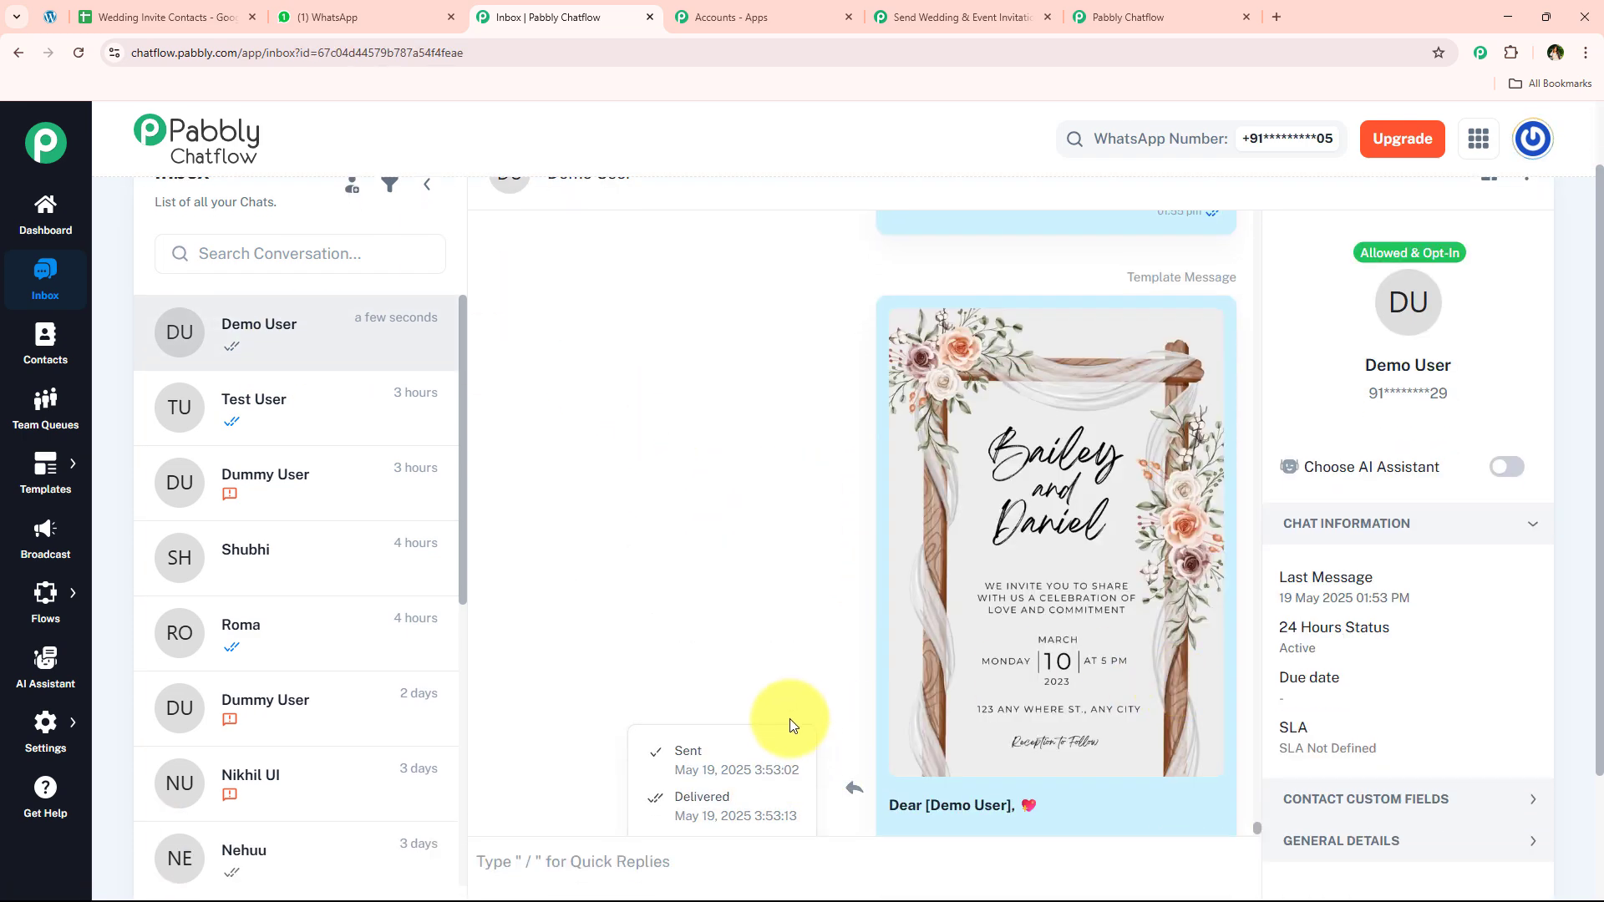
pyautogui.scroll(-2, 788, 716)
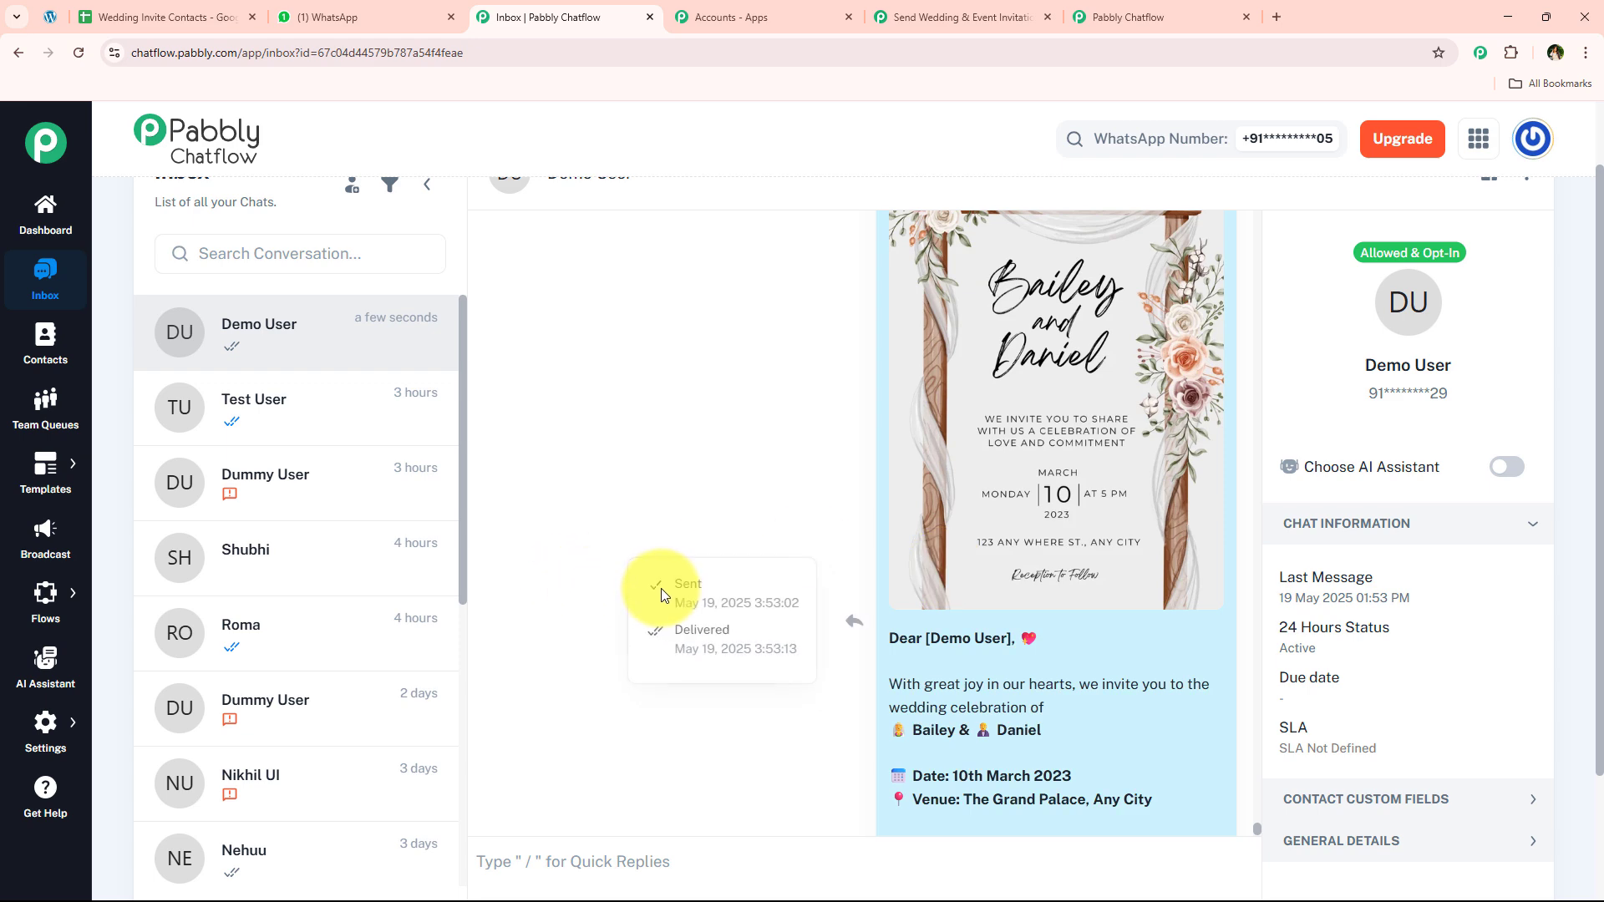
pyautogui.moveTo(665, 588); pyautogui.dragTo(663, 638)
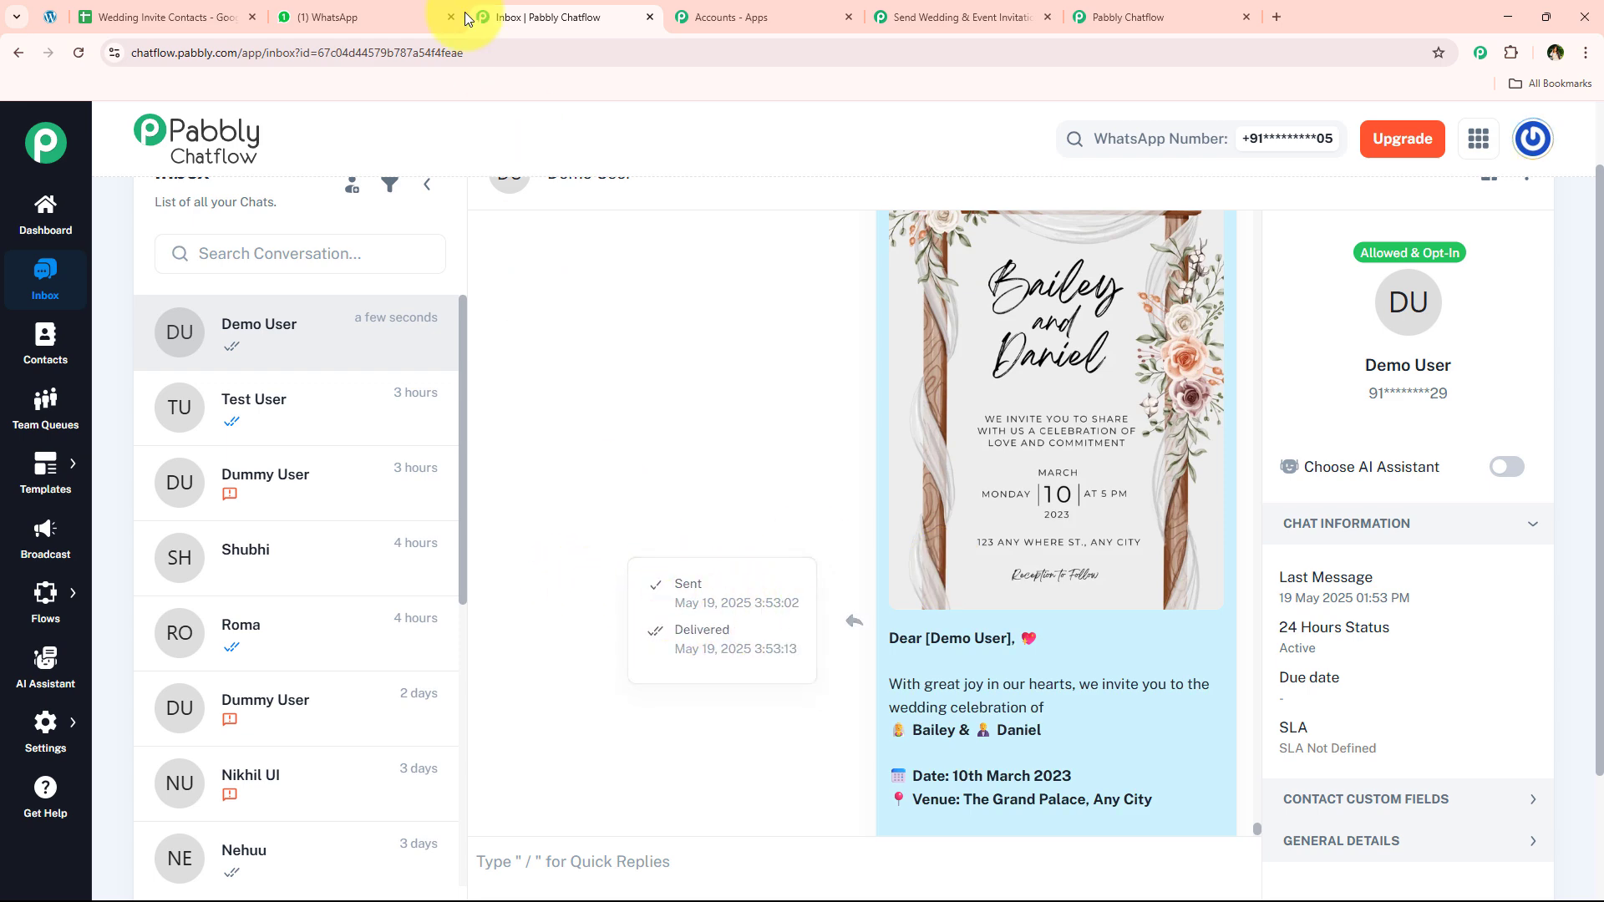
pyautogui.click(398, 12)
pyautogui.scroll(-3, 816, 448)
pyautogui.scroll(-10, 819, 461)
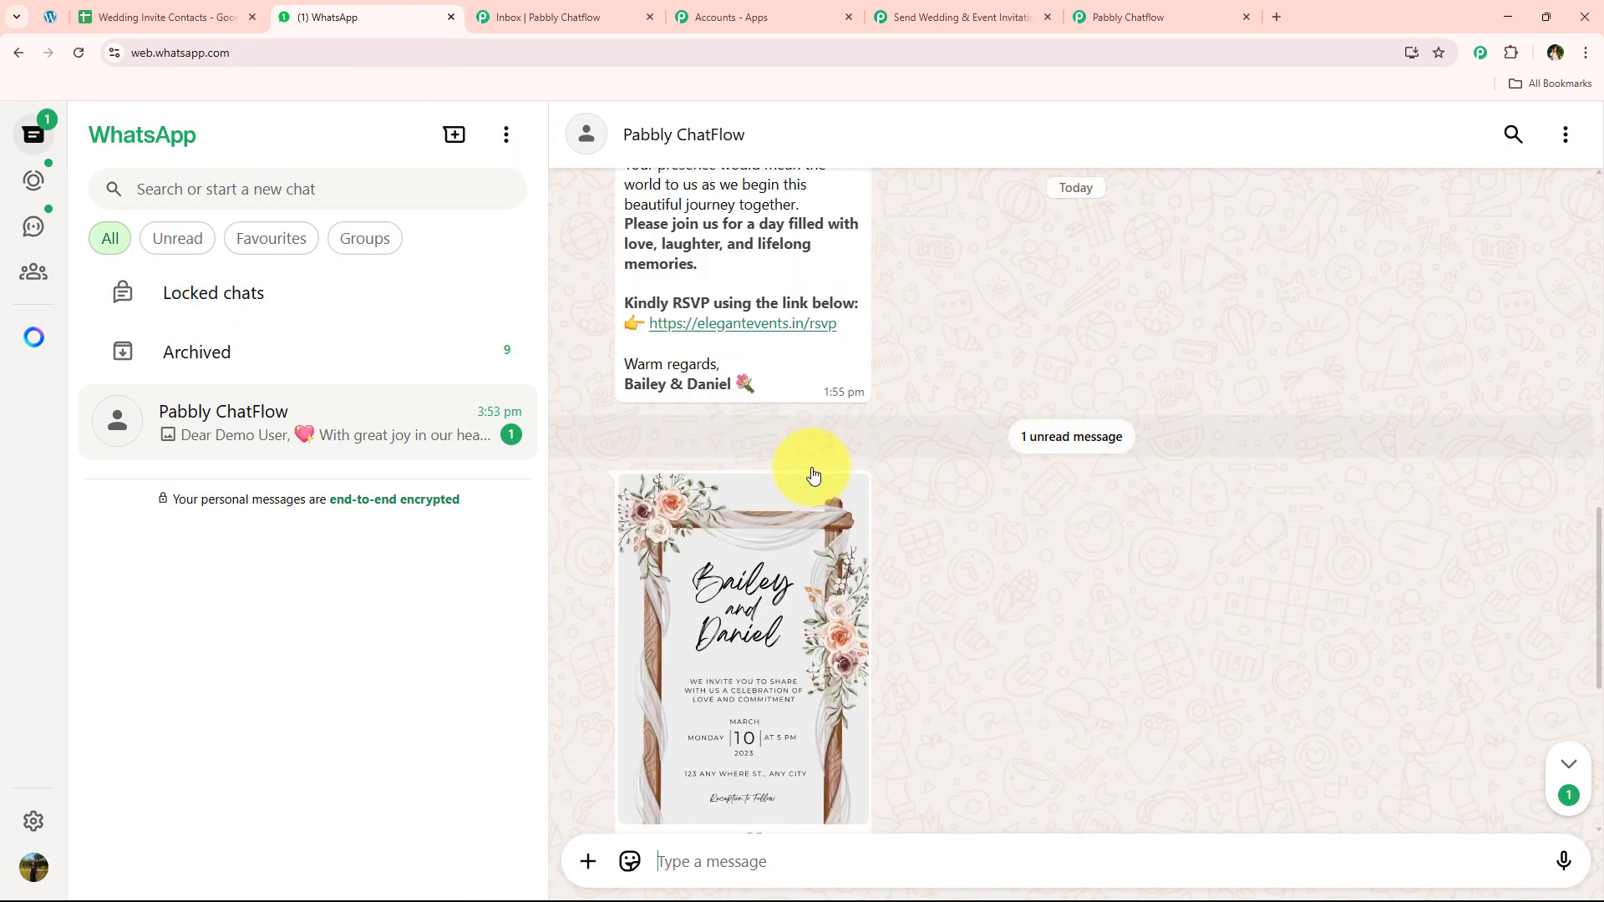
pyautogui.scroll(3, 724, 606)
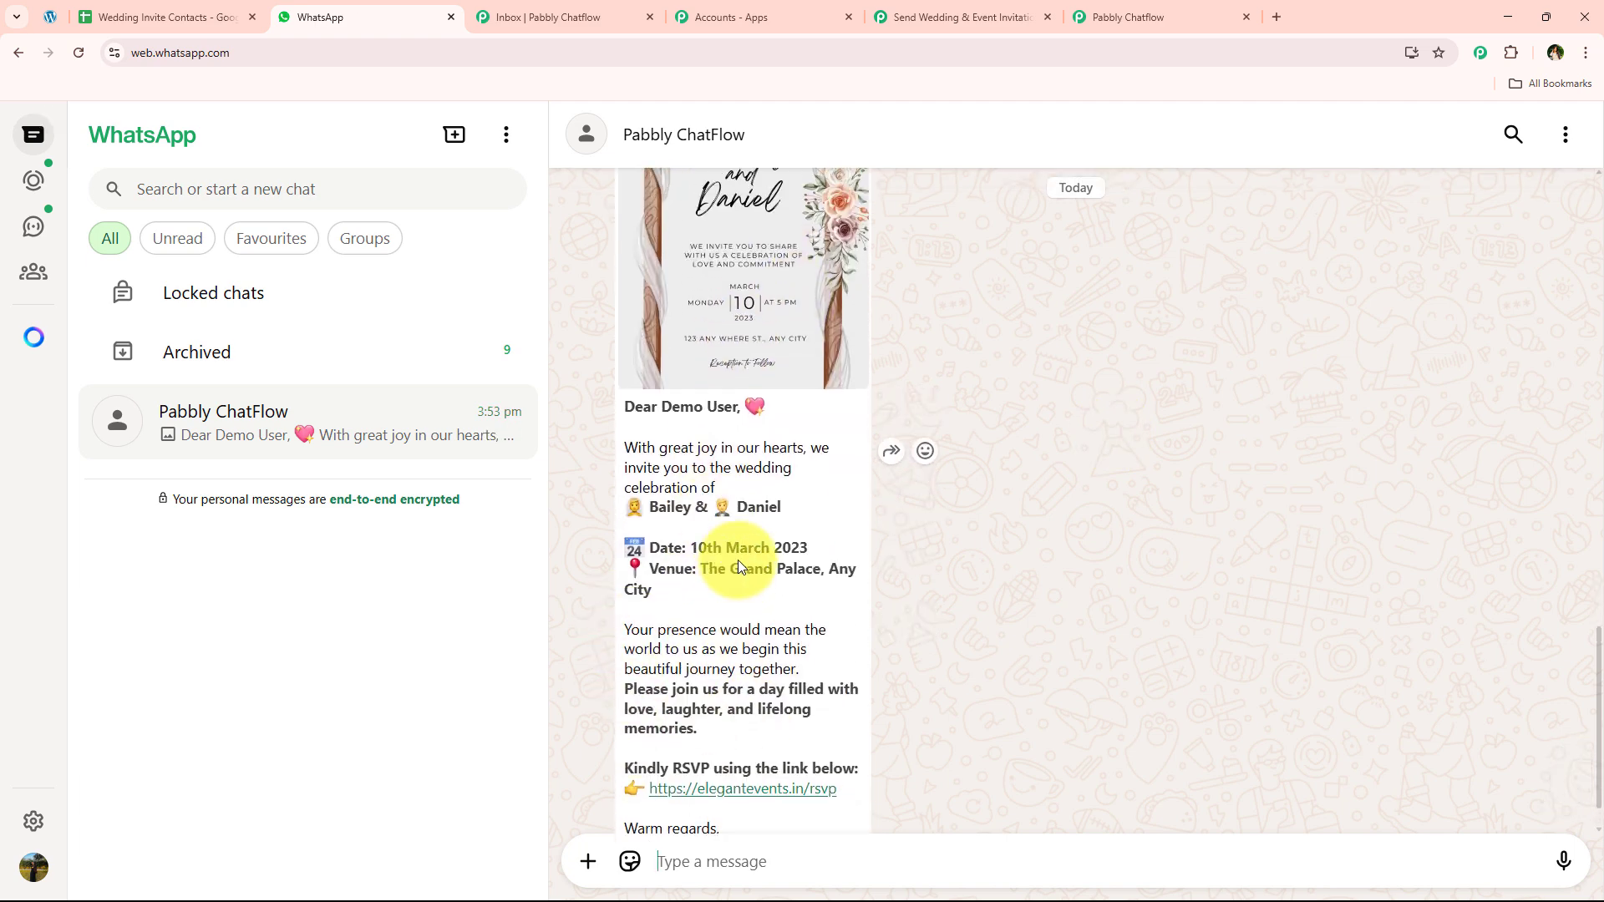
pyautogui.scroll(-3, 719, 537)
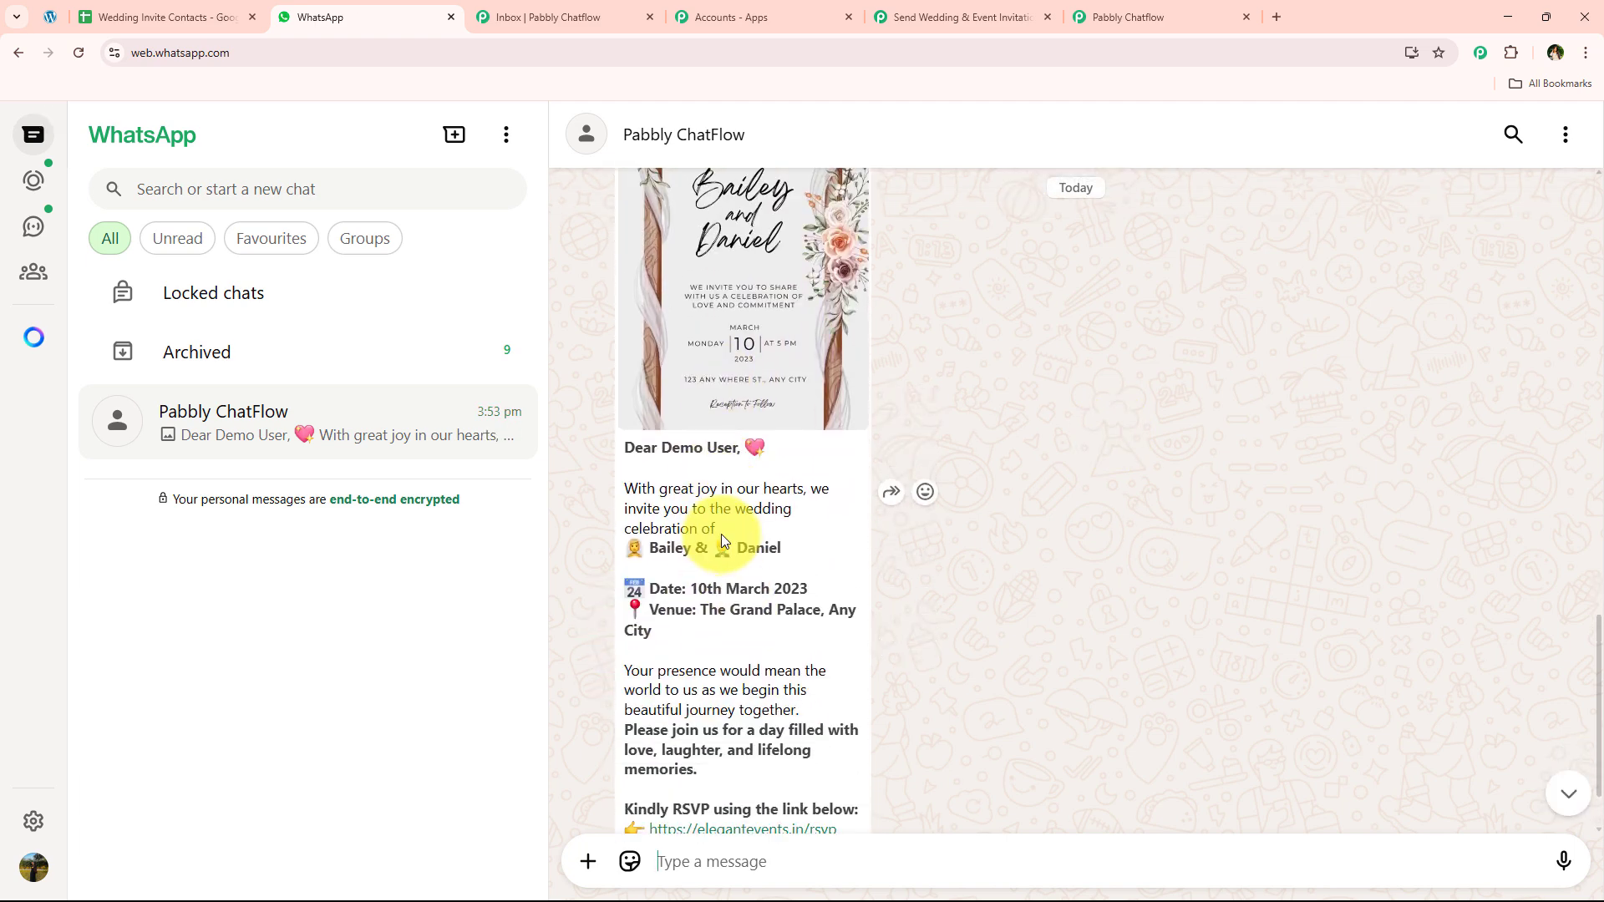
pyautogui.click(584, 15)
pyautogui.scroll(-3, 724, 502)
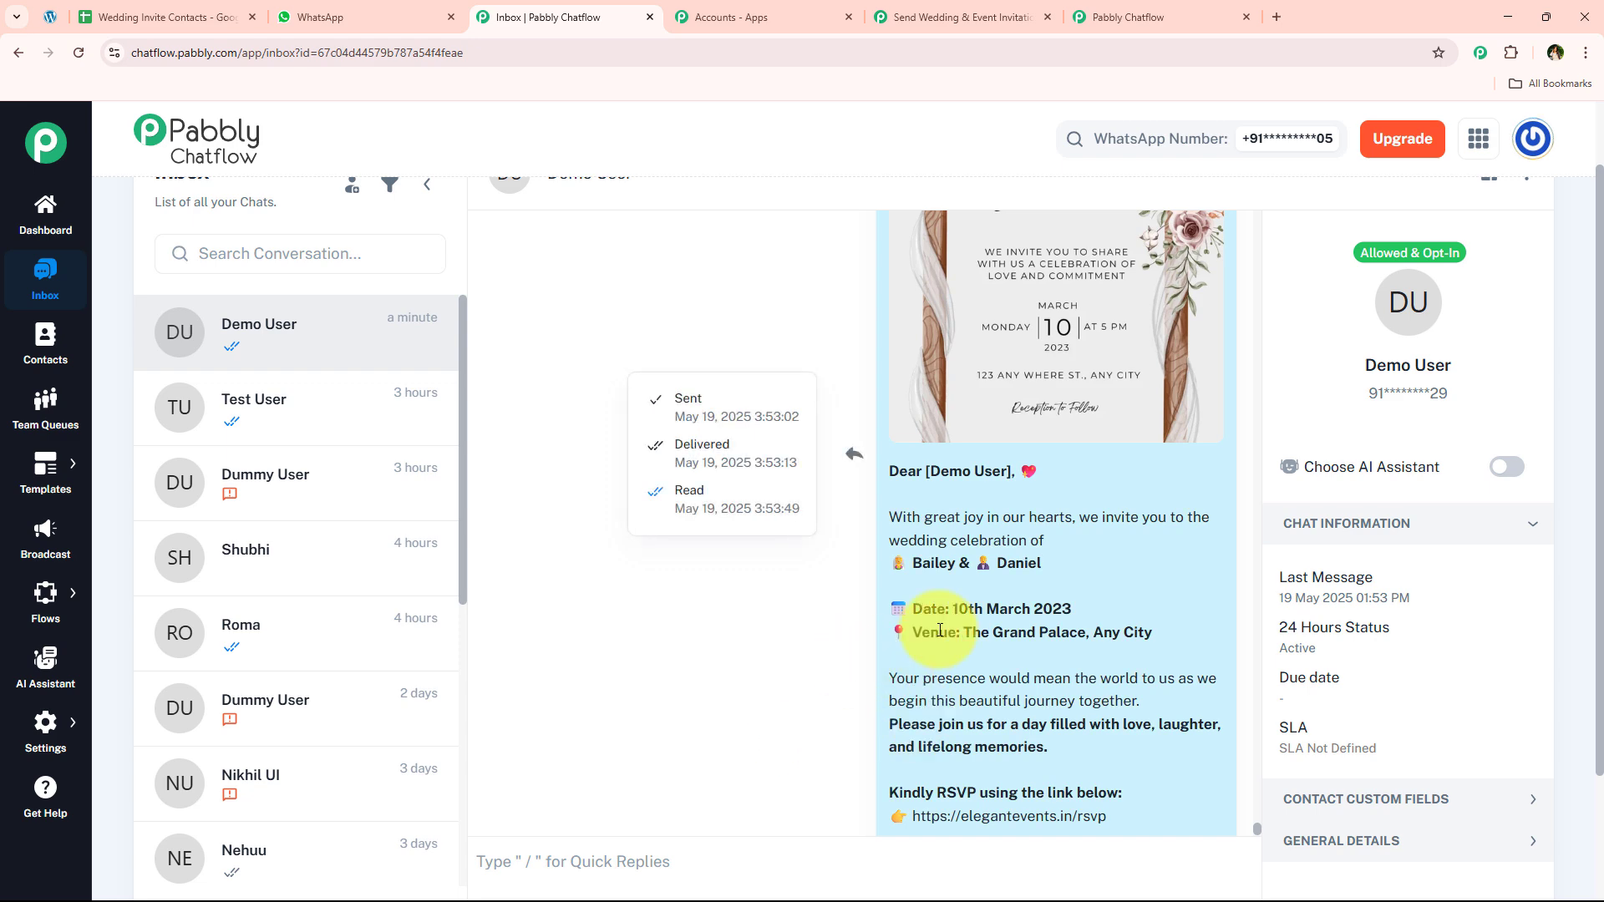
pyautogui.doubleClick(698, 492)
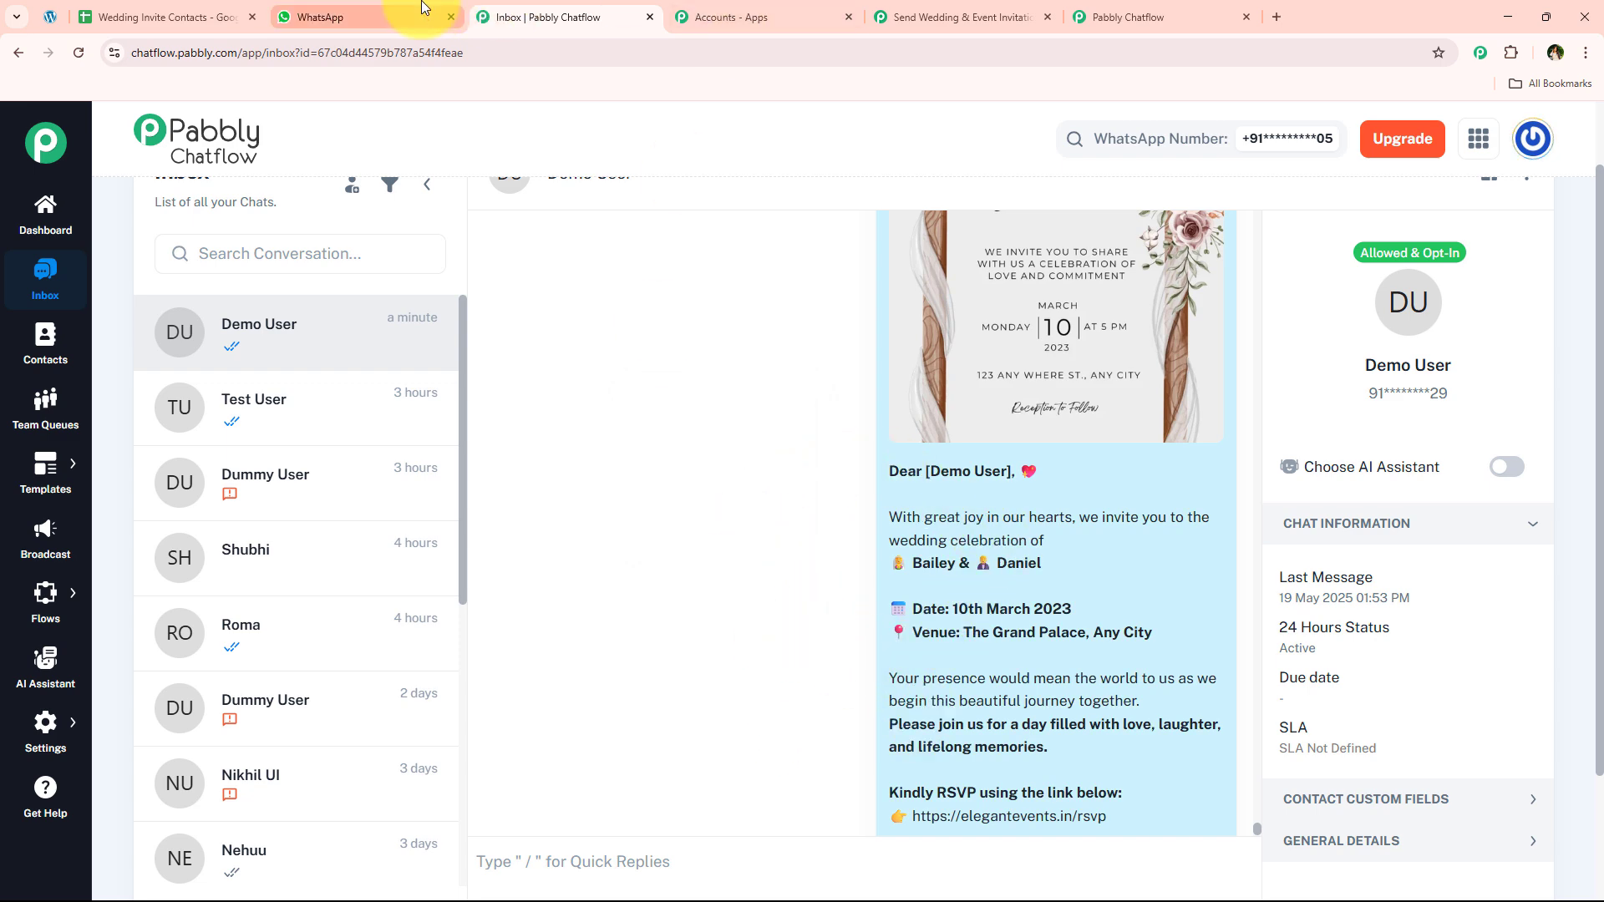
# Step: Confirm the received WhatsApp invitation greets Demo User by name
pyautogui.click(350, 17)
pyautogui.scroll(3, 685, 556)
pyautogui.scroll(-1, 689, 535)
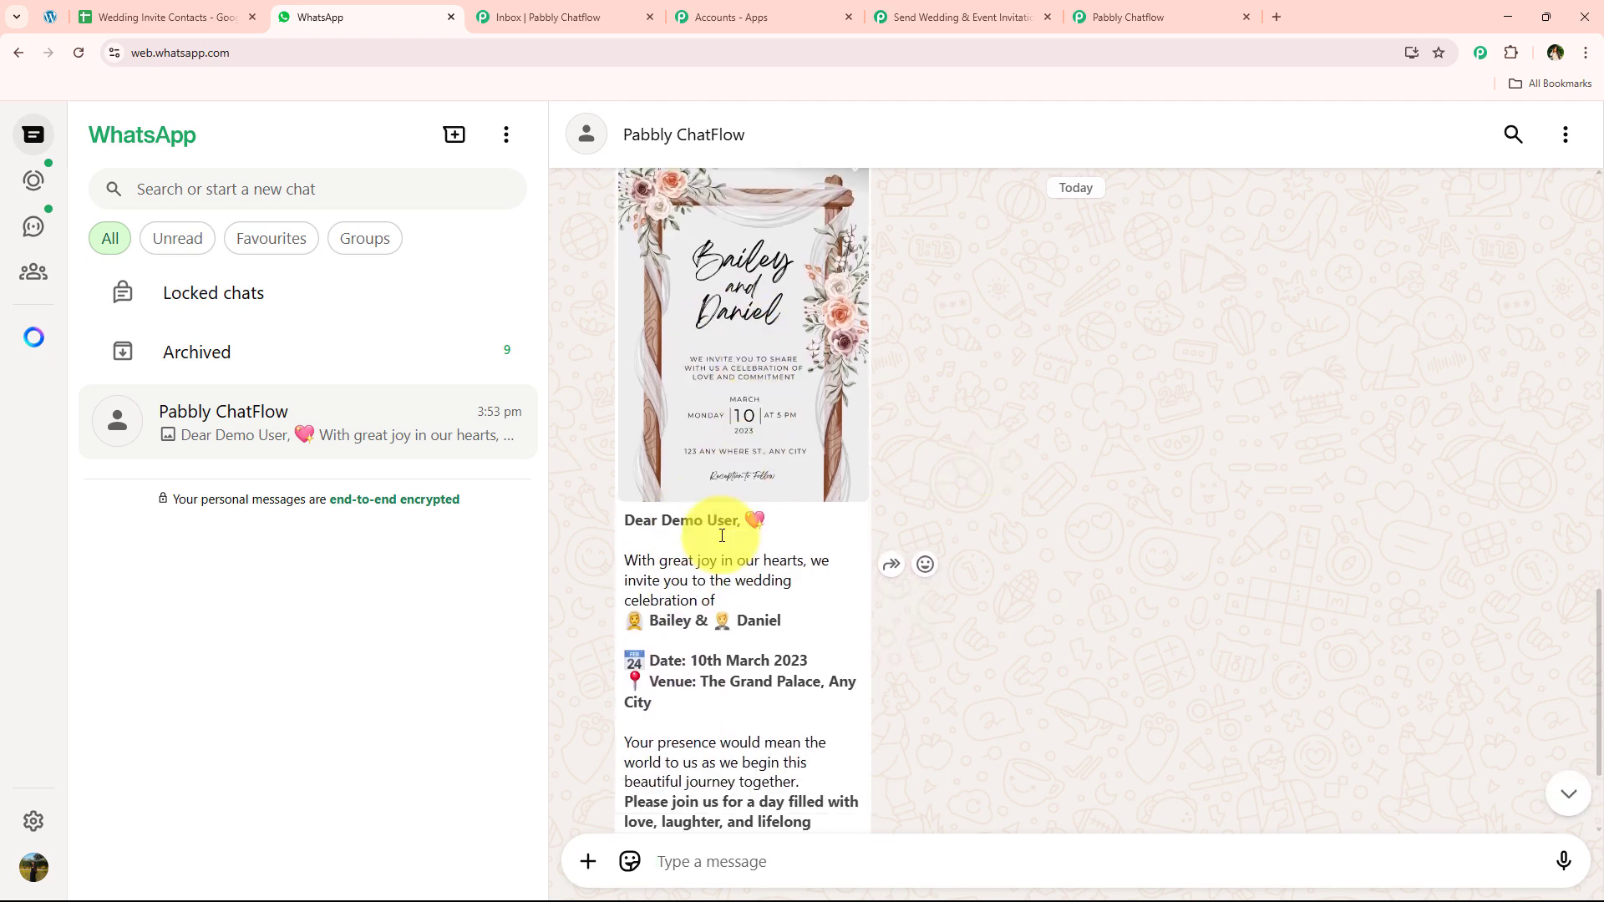
pyautogui.moveTo(661, 520); pyautogui.dragTo(744, 521)
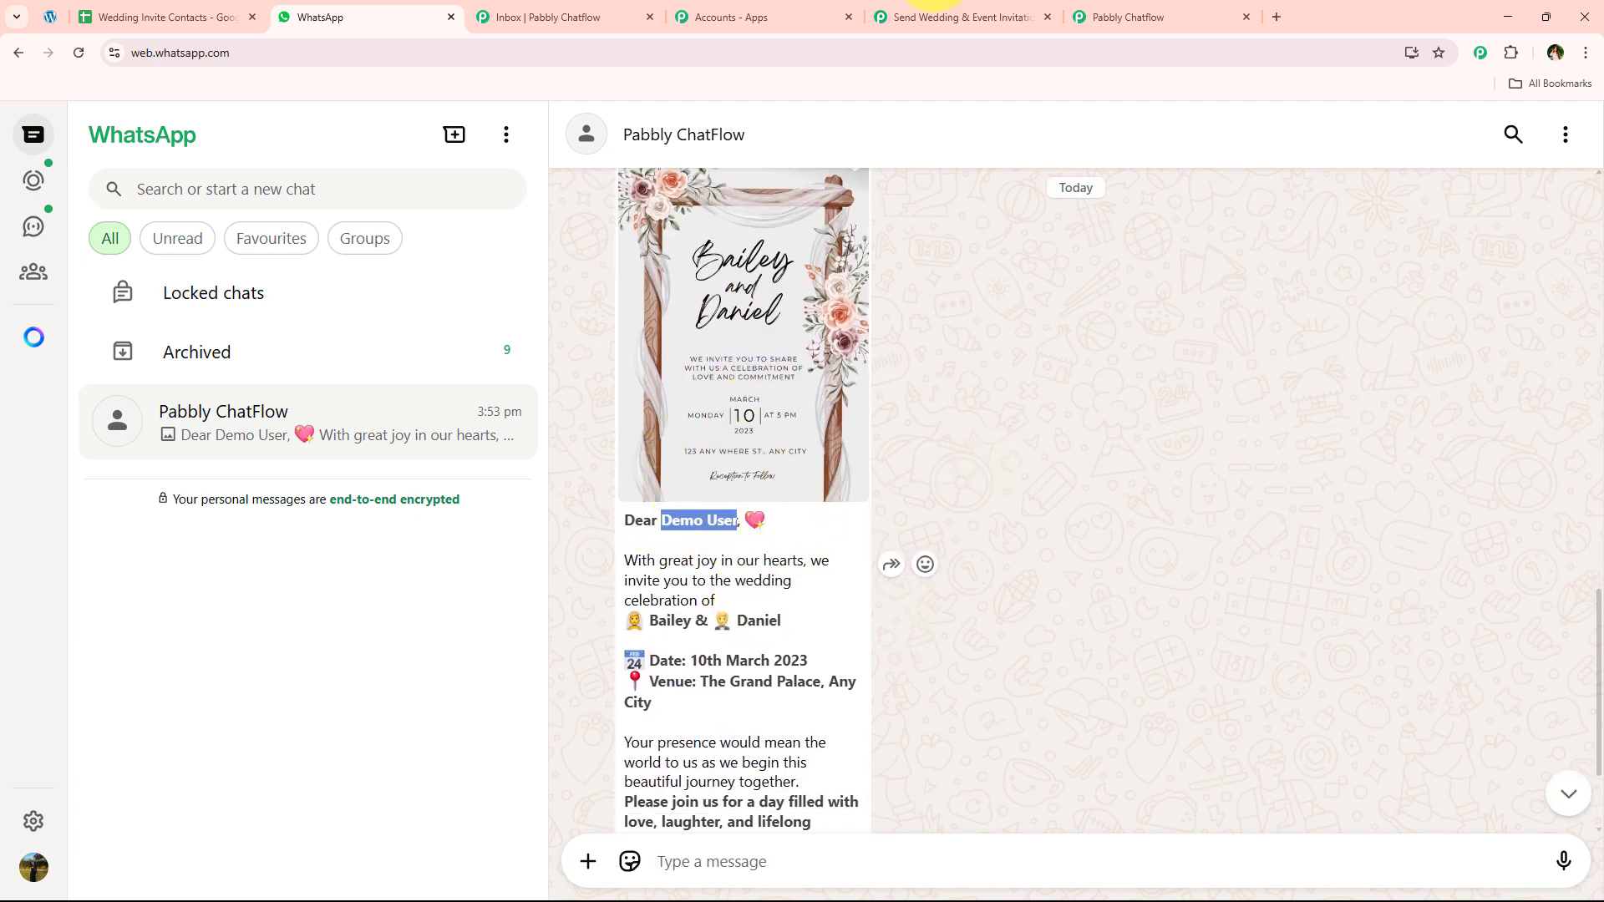
pyautogui.click(934, 10)
# Step: Zoom the Wedding Invite Contacts sheet to 150% and clear the contents of rows 5 to 12
pyautogui.click(125, 14)
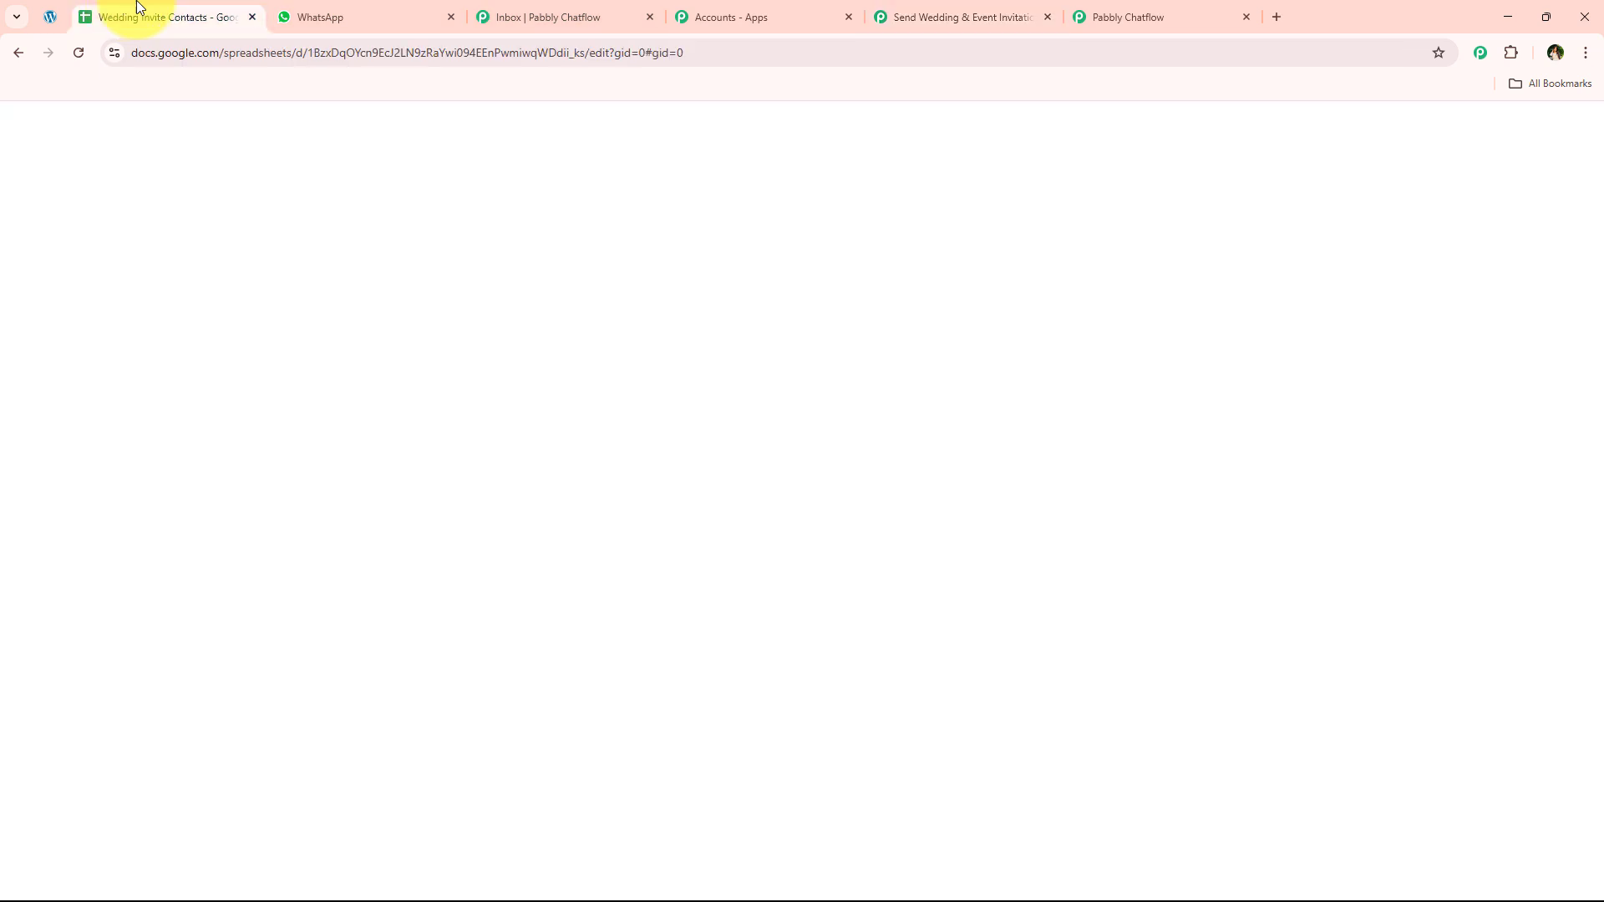
pyautogui.click(261, 190)
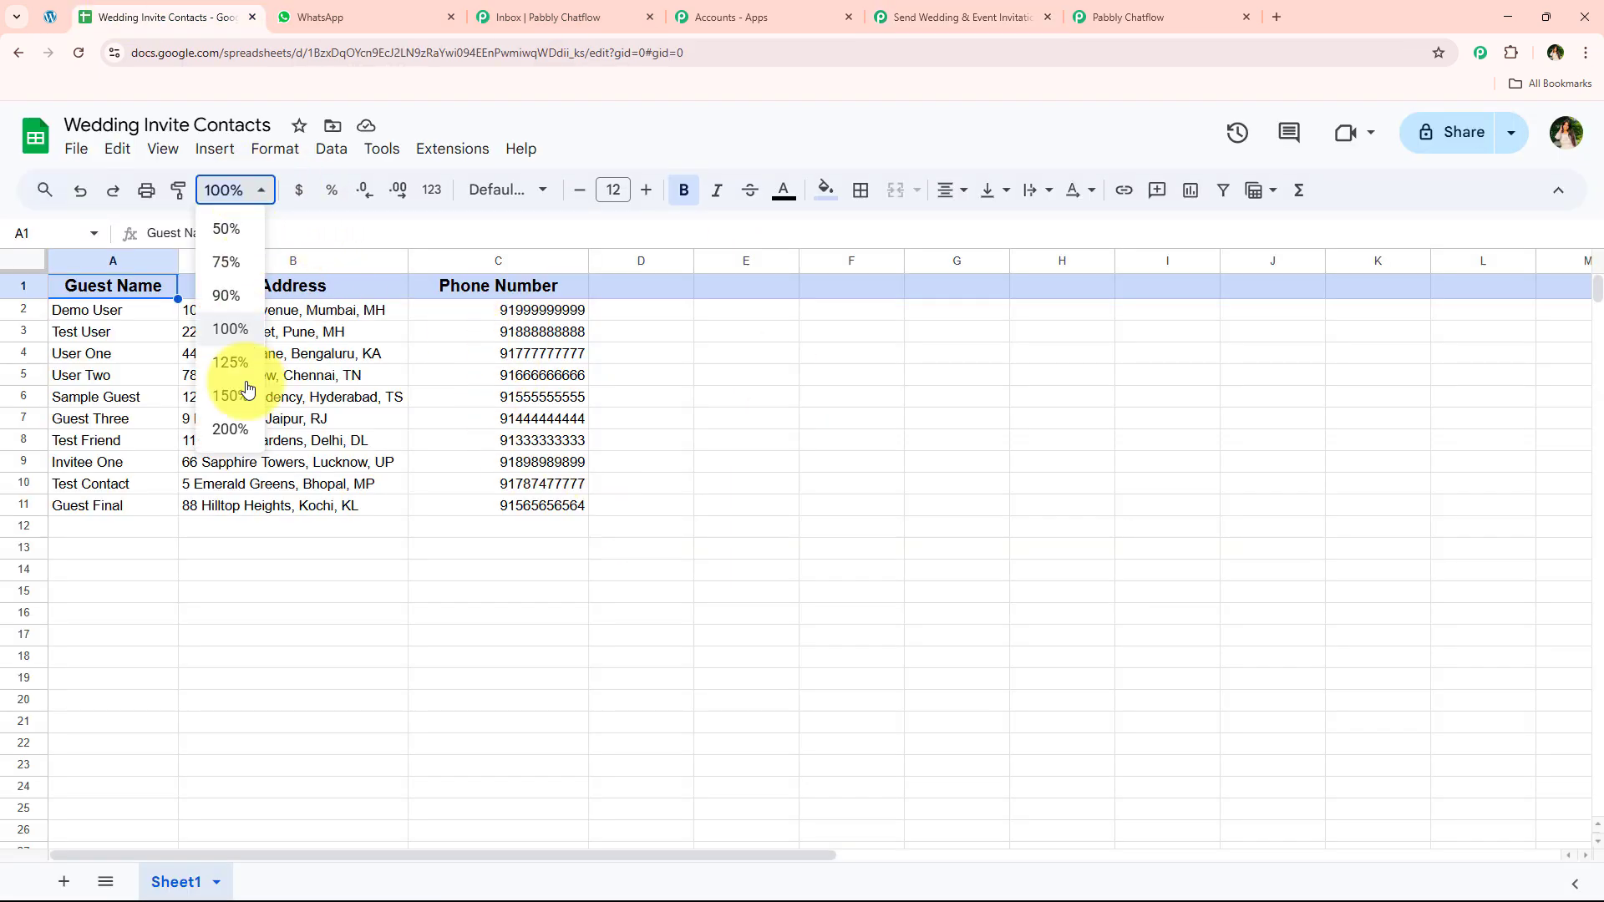
pyautogui.click(228, 358)
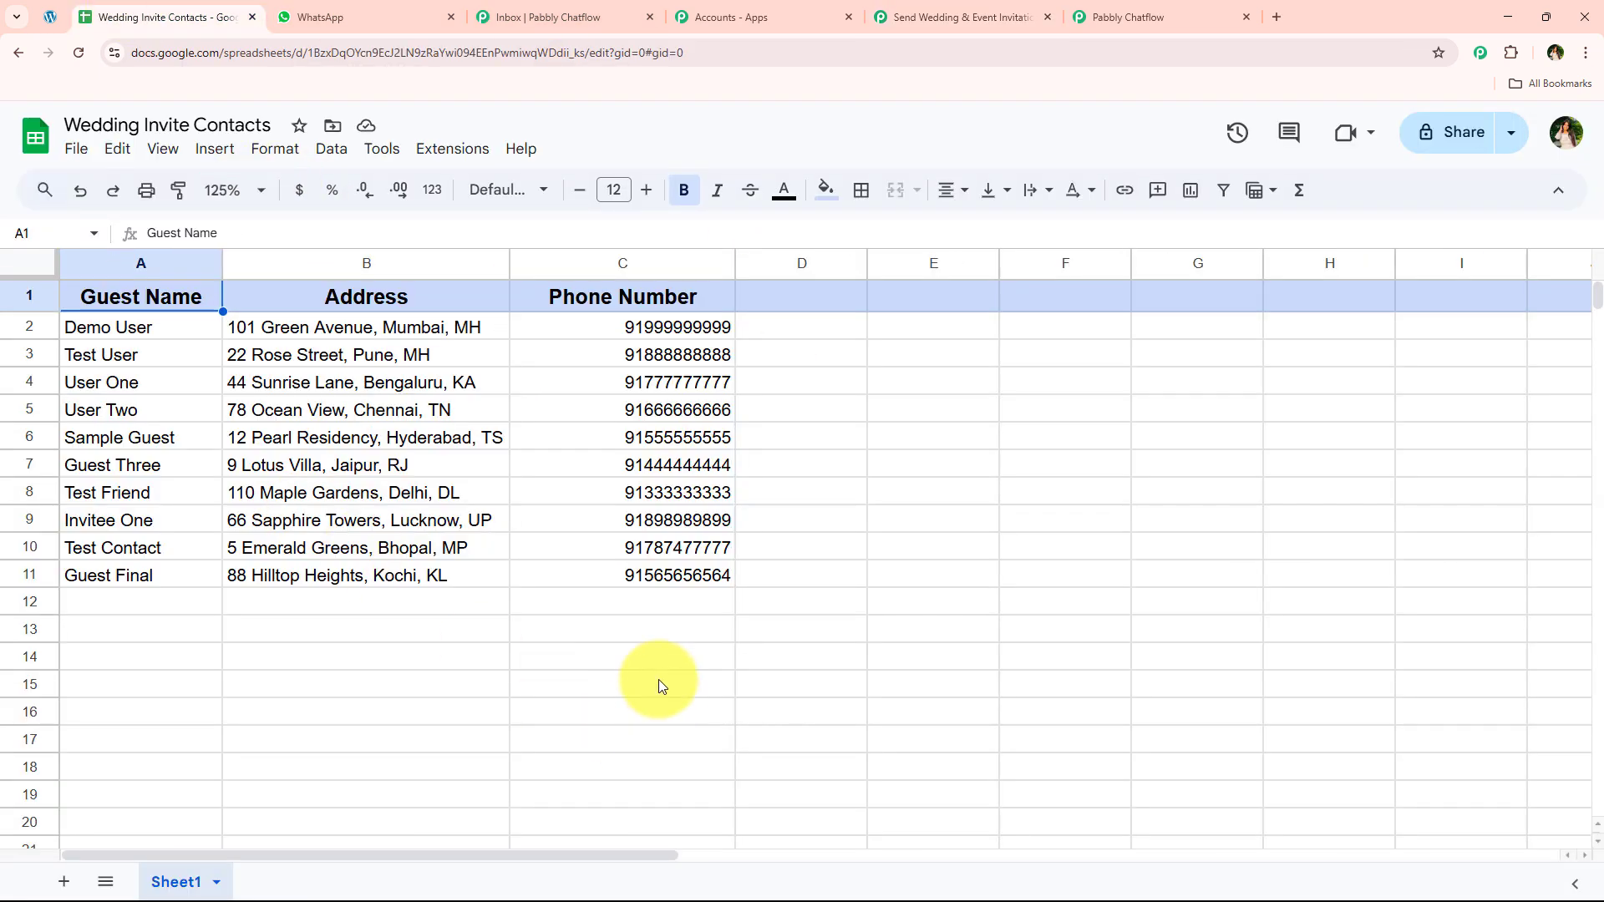
pyautogui.click(224, 190)
pyautogui.click(224, 391)
pyautogui.click(663, 509)
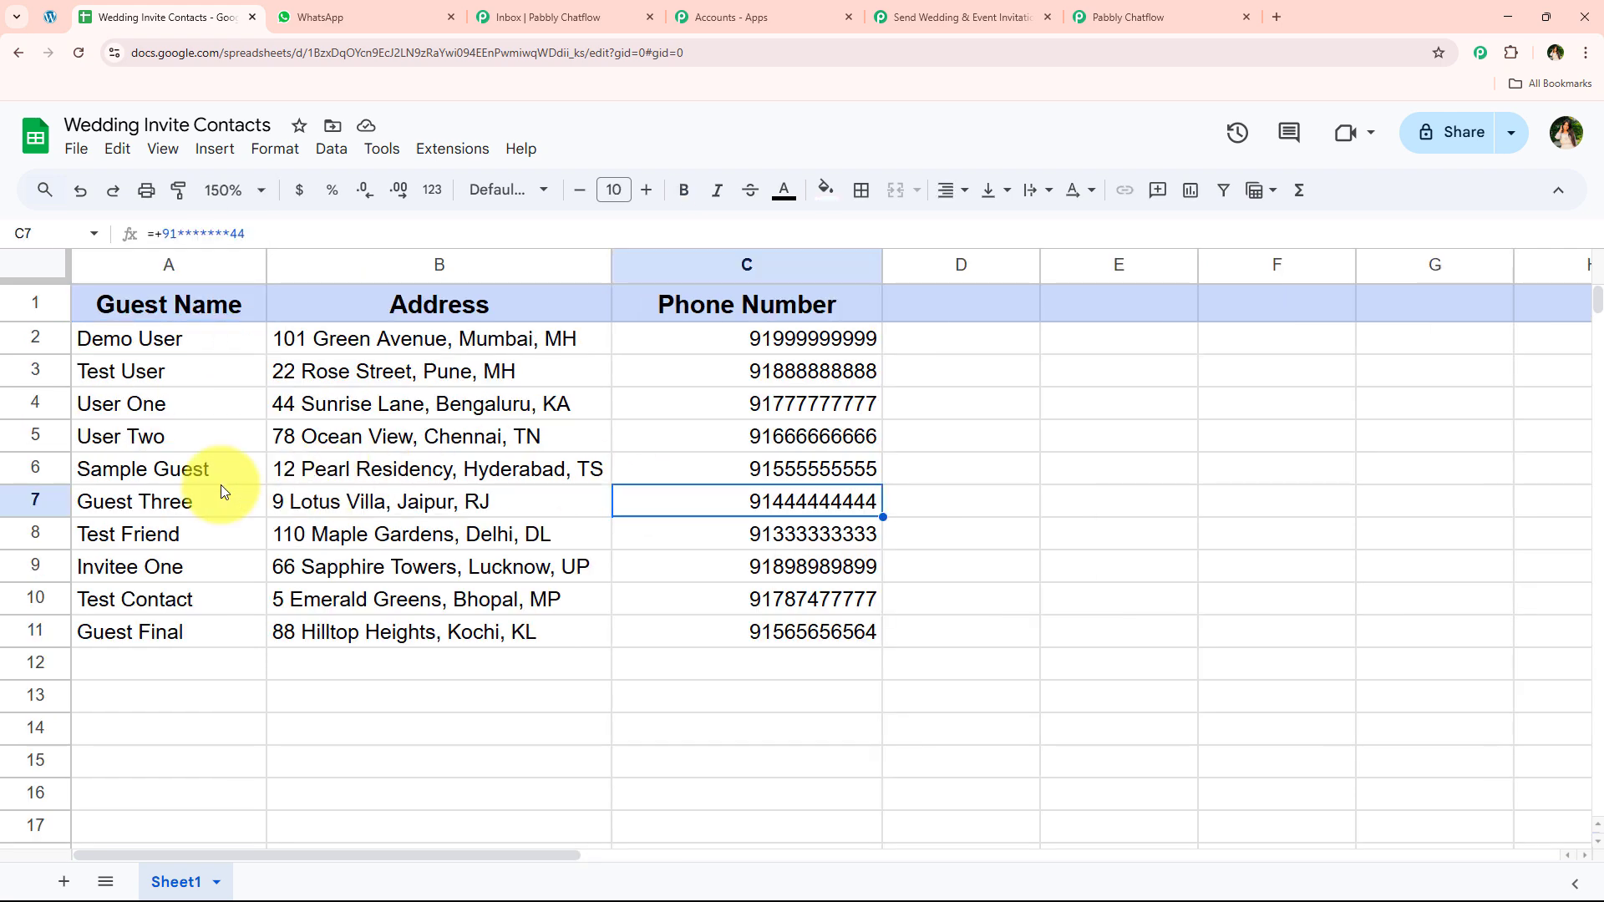
pyautogui.moveTo(215, 347); pyautogui.dragTo(224, 640)
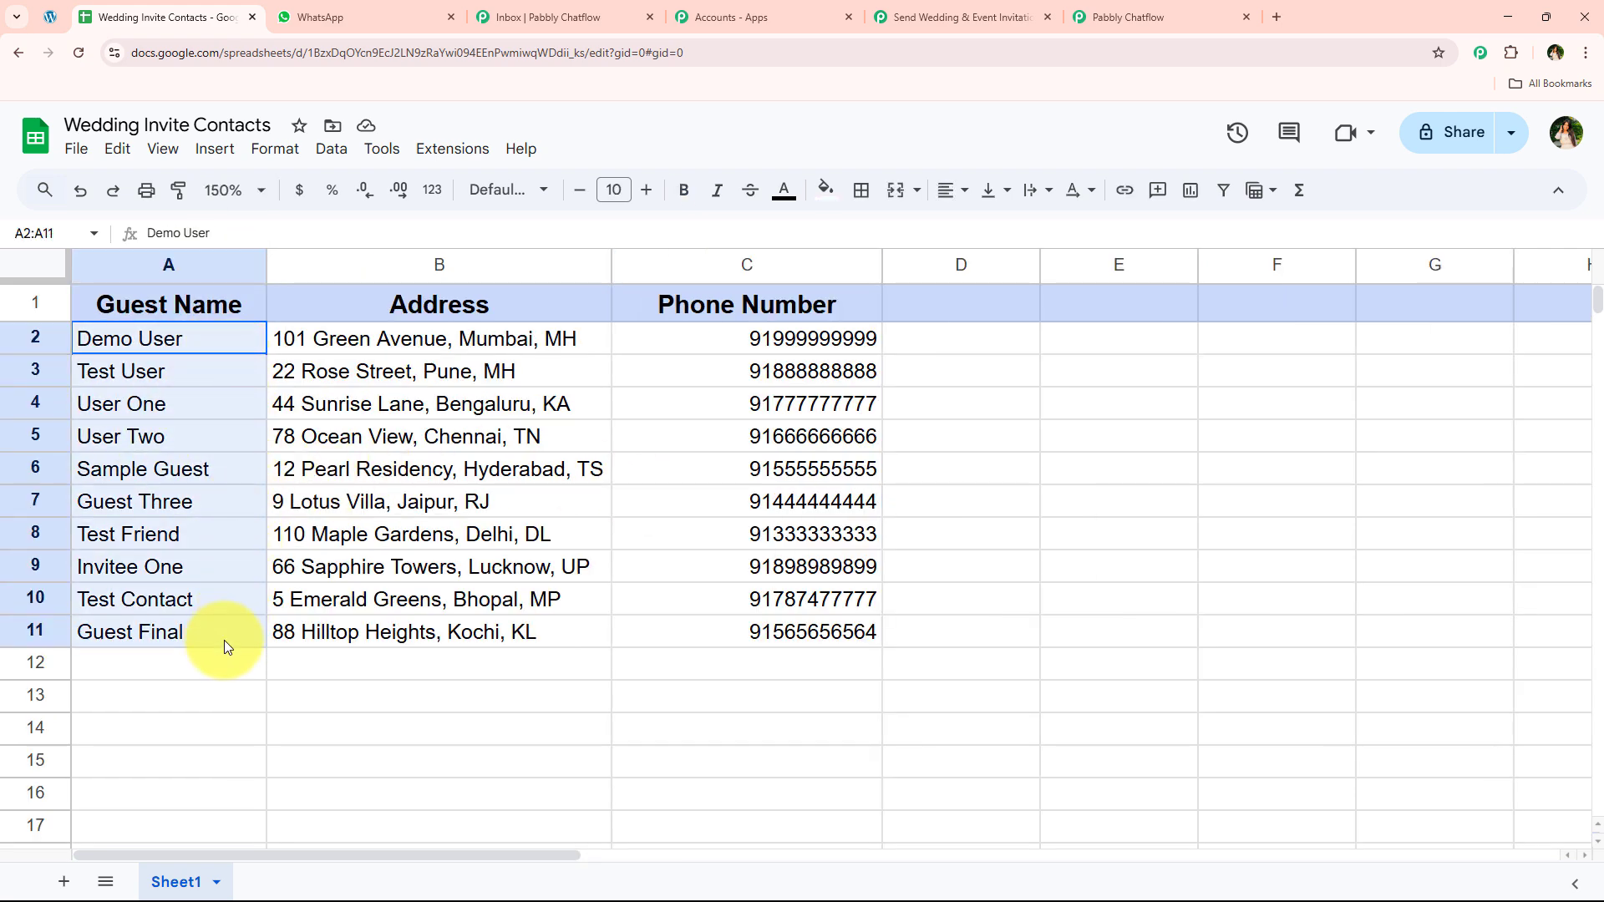
pyautogui.click(237, 689)
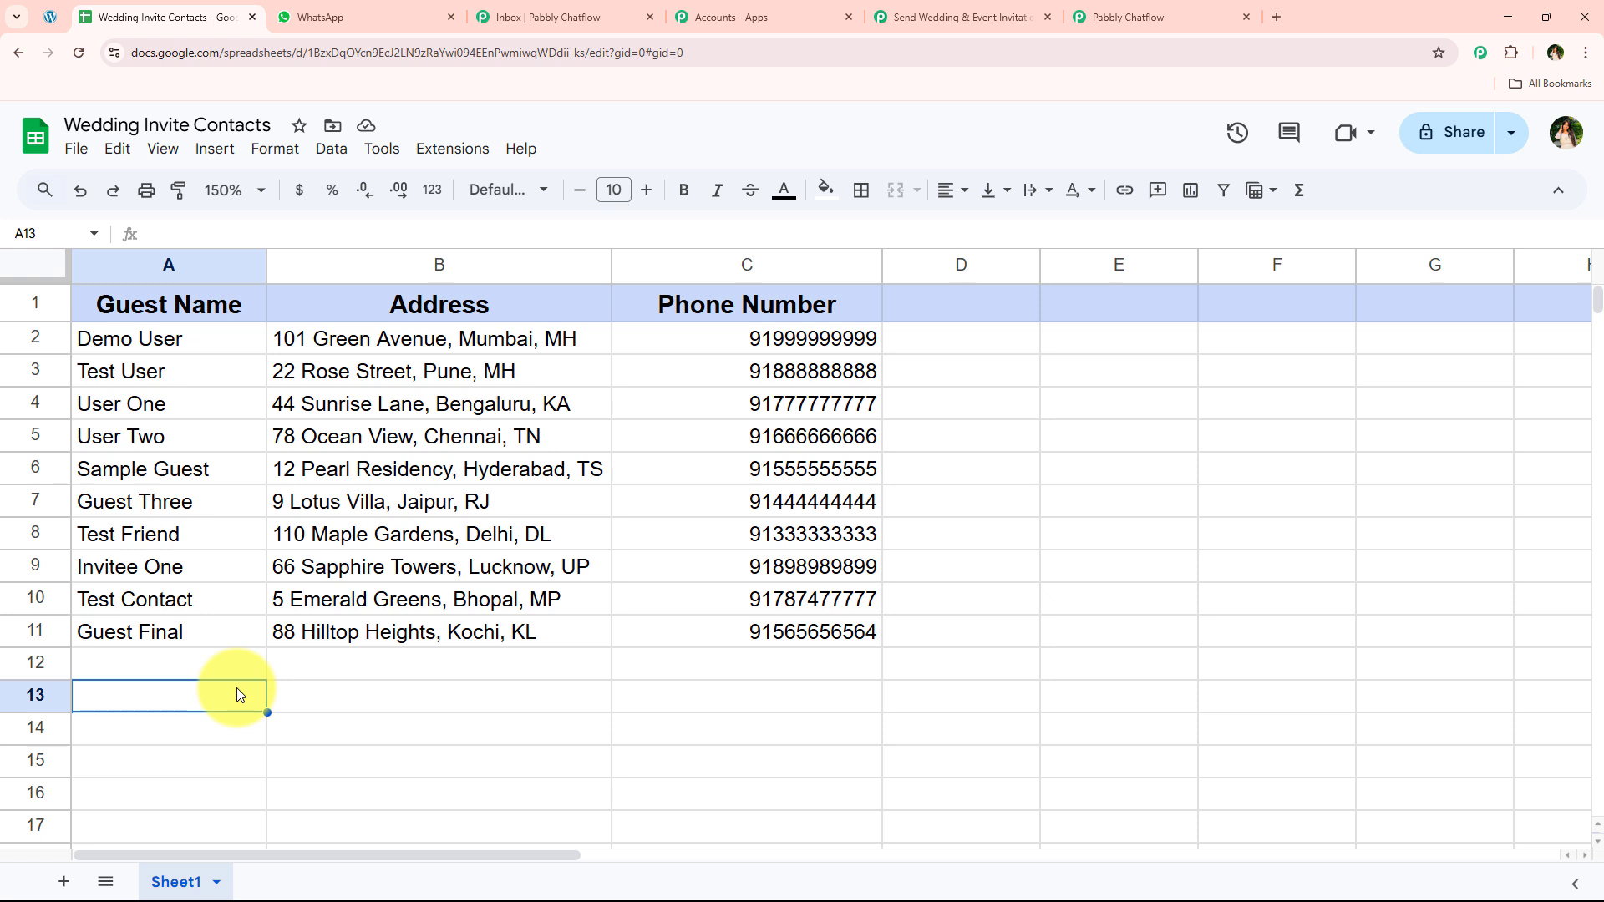
pyautogui.moveTo(203, 438); pyautogui.dragTo(839, 662)
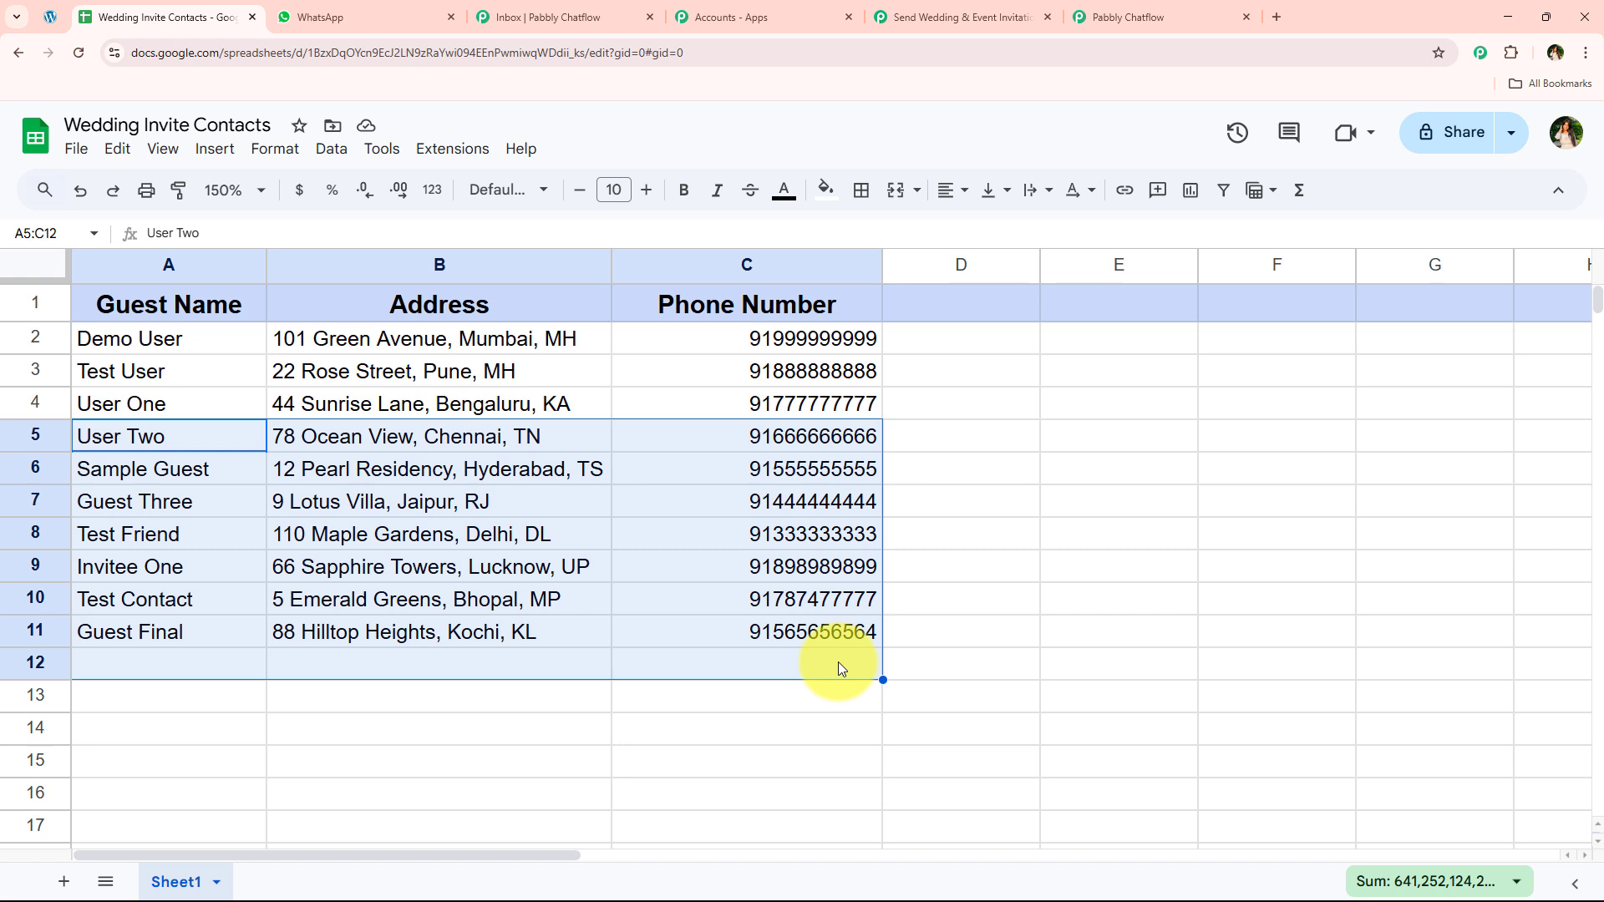
pyautogui.press('Delete')
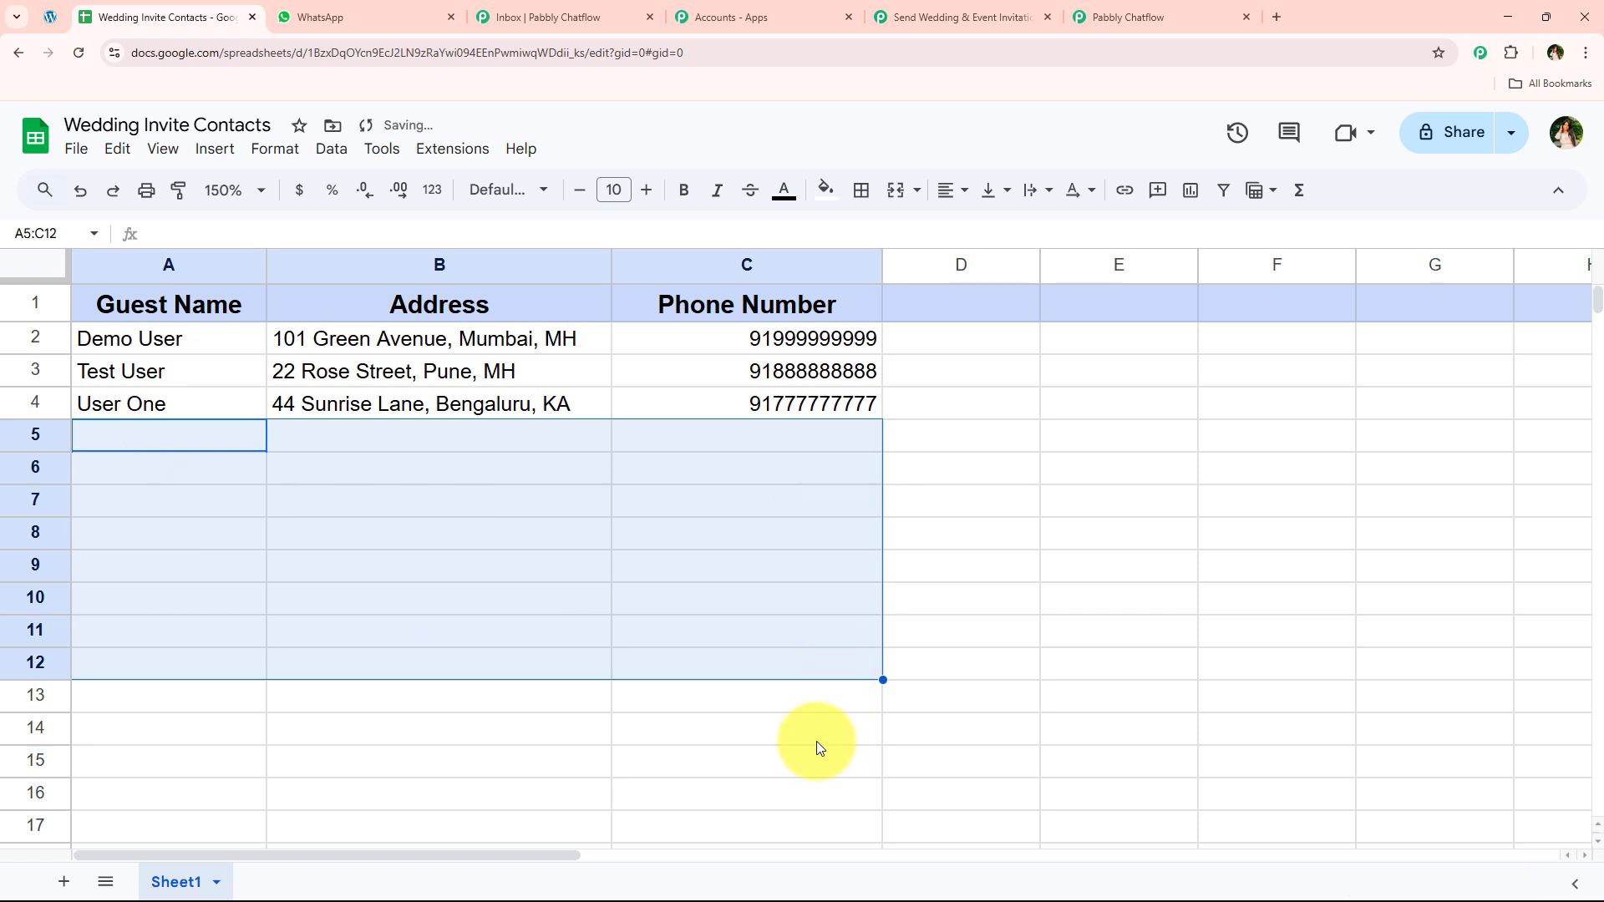
pyautogui.click(815, 736)
# Step: Enter a new phone number for Demo User in cell C2
pyautogui.click(786, 384)
pyautogui.click(784, 404)
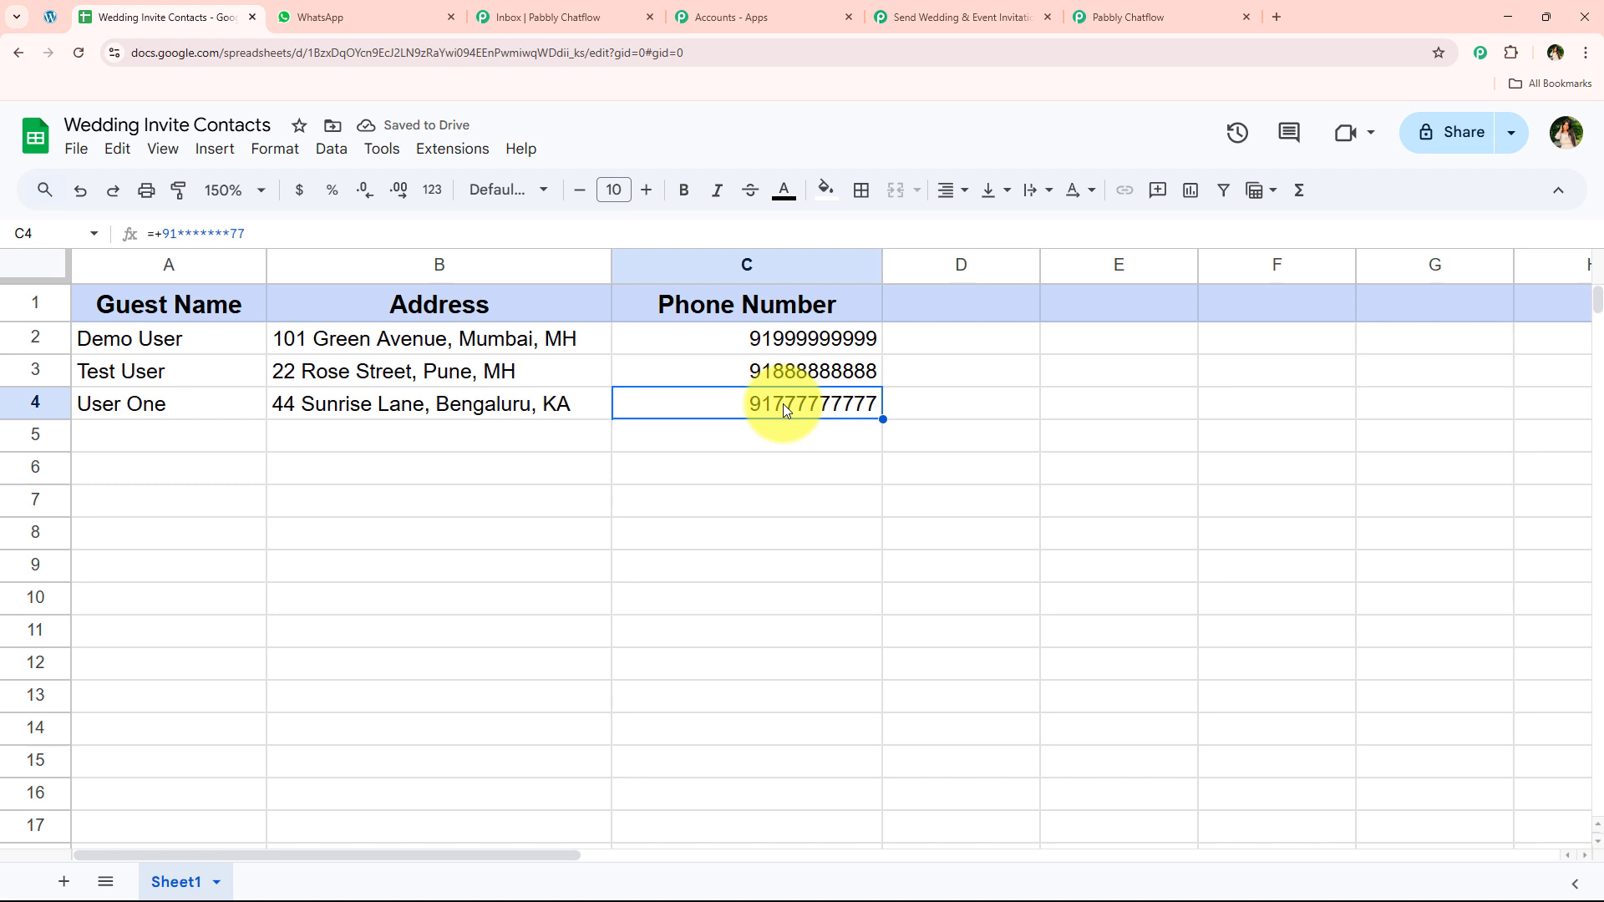
pyautogui.click(777, 338)
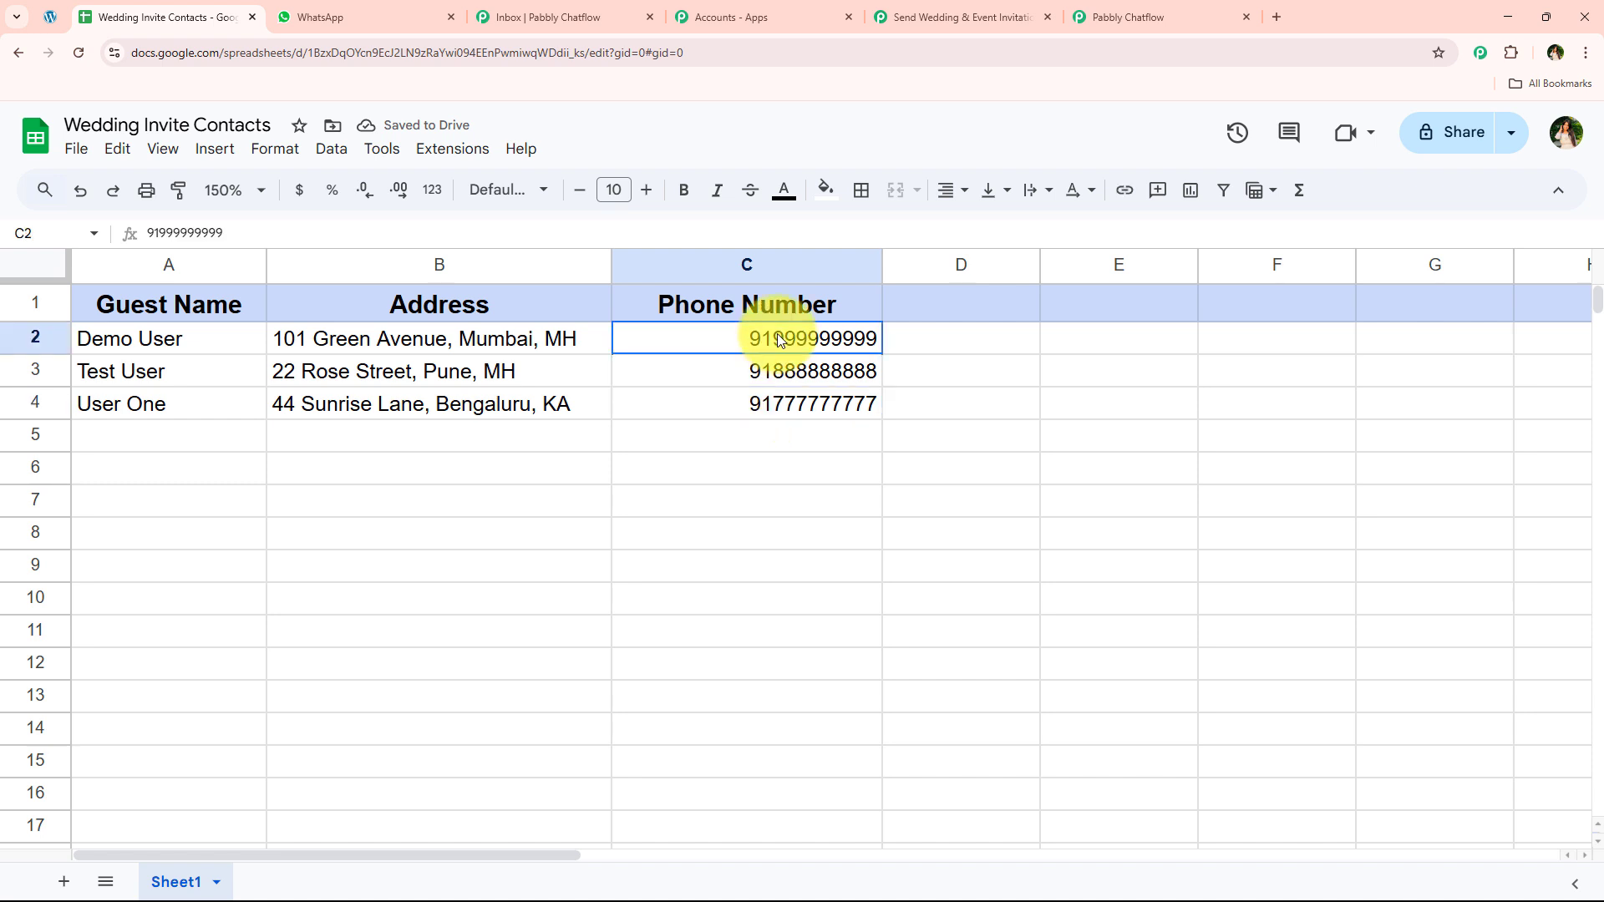
pyautogui.write('9')
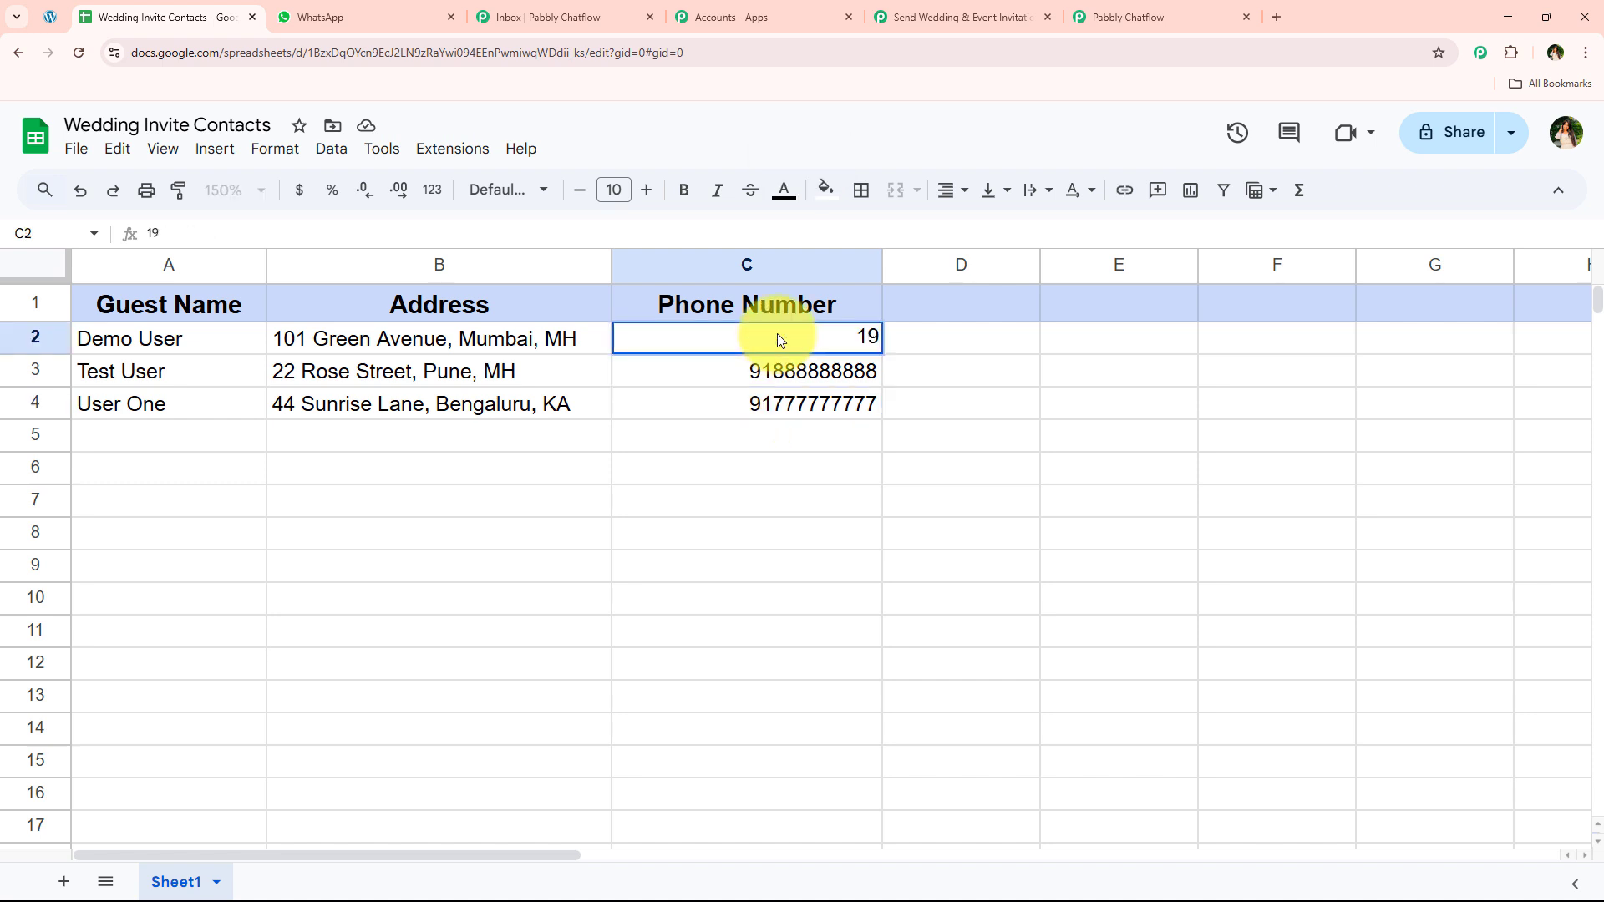
pyautogui.press('Tab')
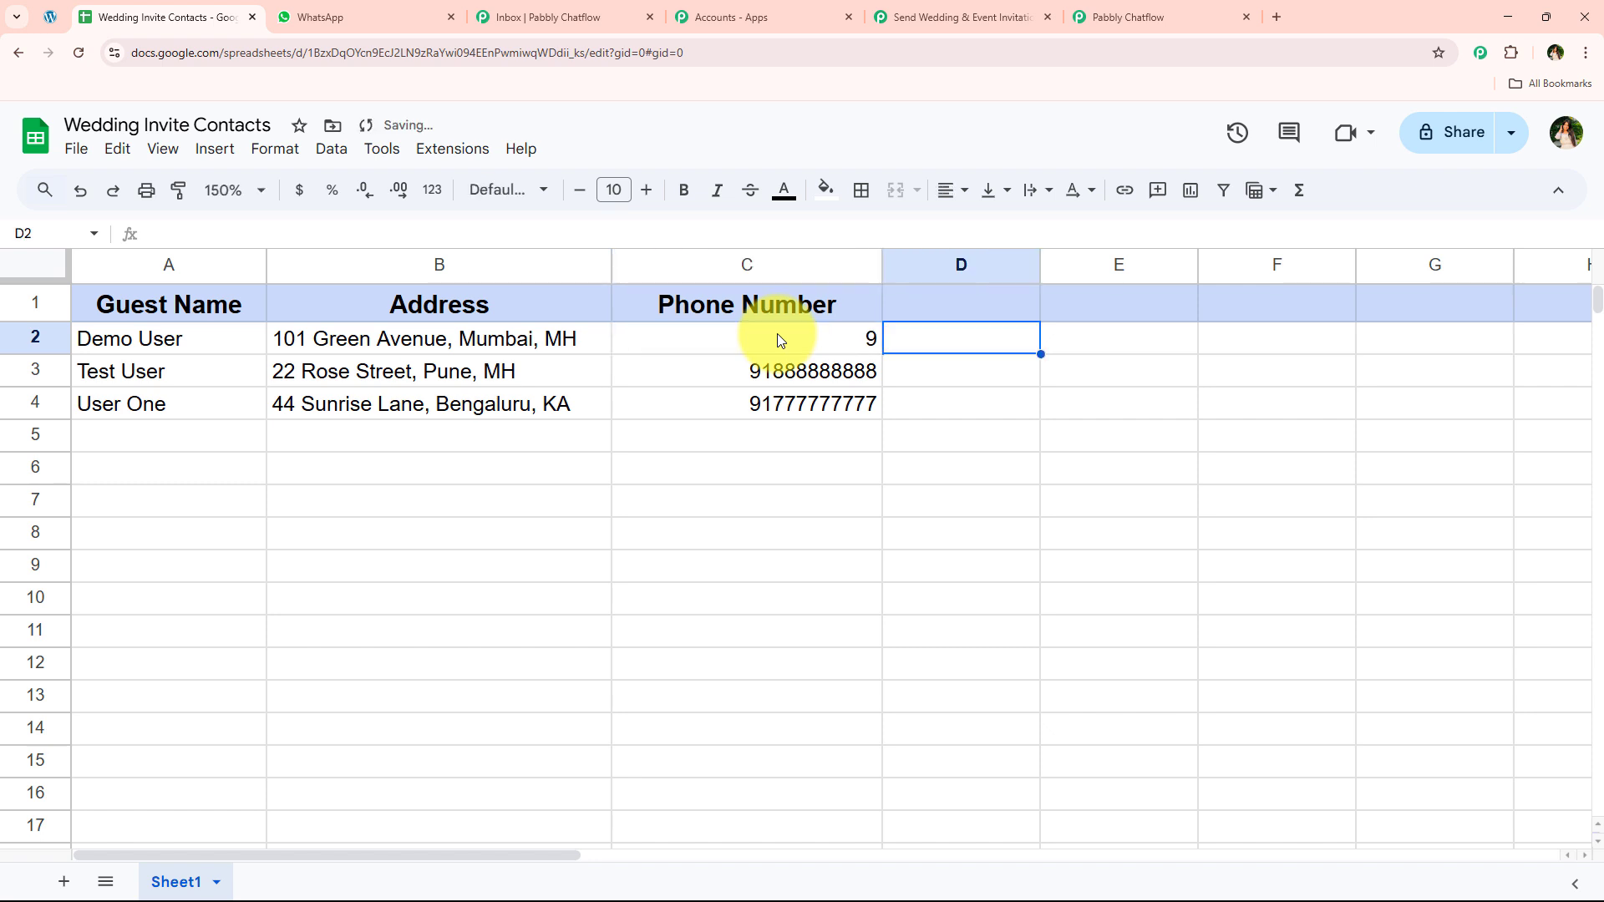
pyautogui.click(777, 339)
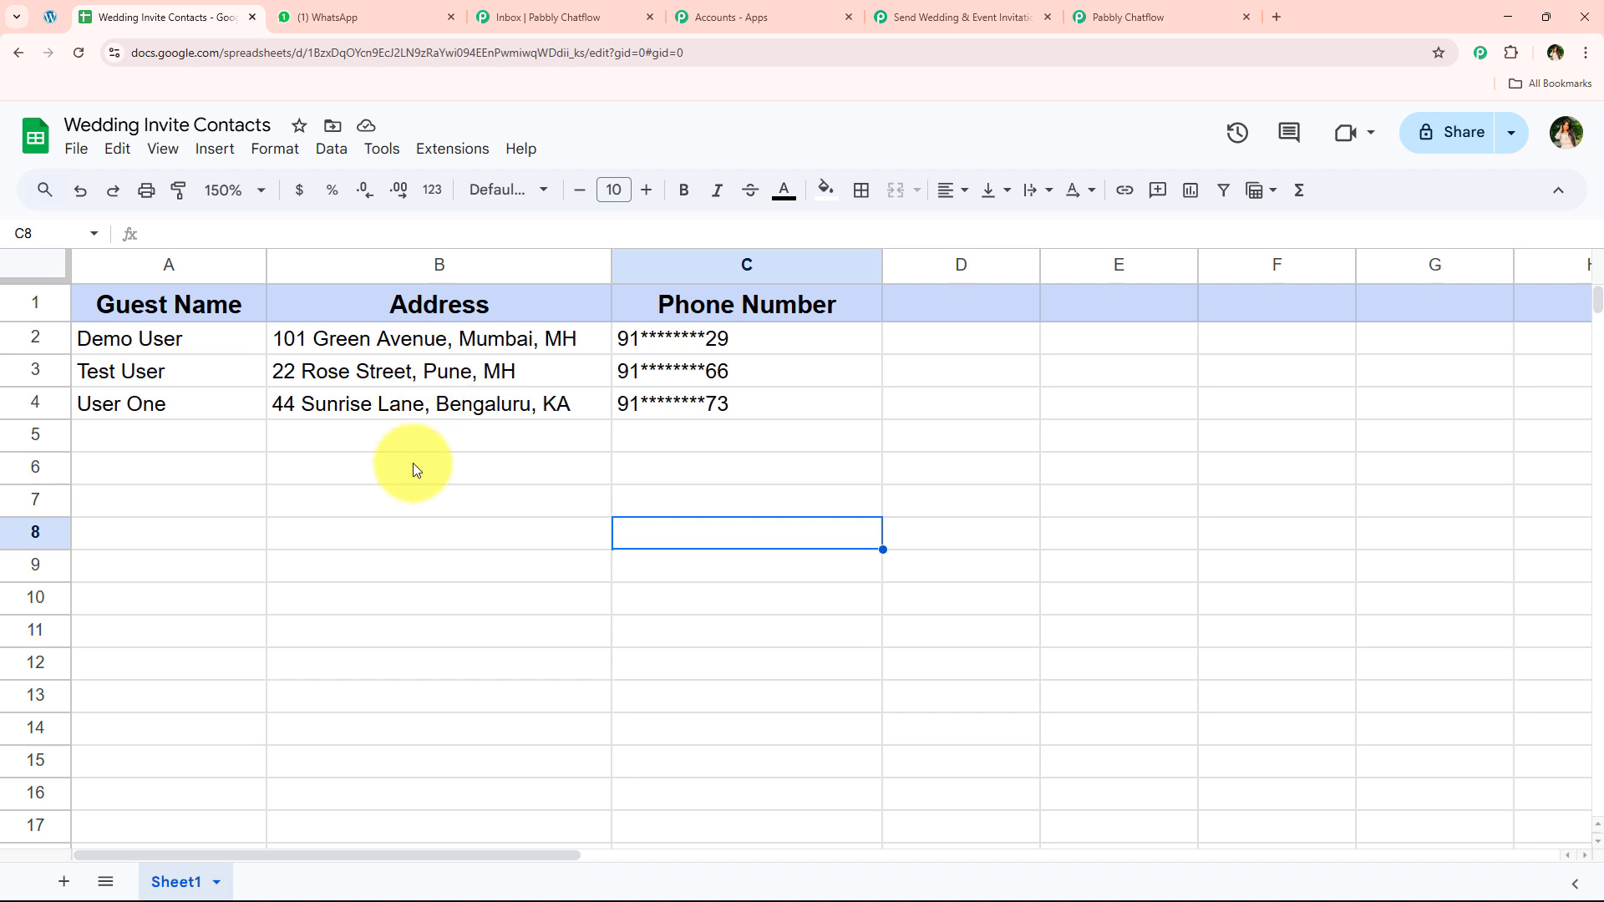
# Step: Send all three guest rows via Extensions > Pabbly Connect Webhooks > Send All Data
pyautogui.click(452, 152)
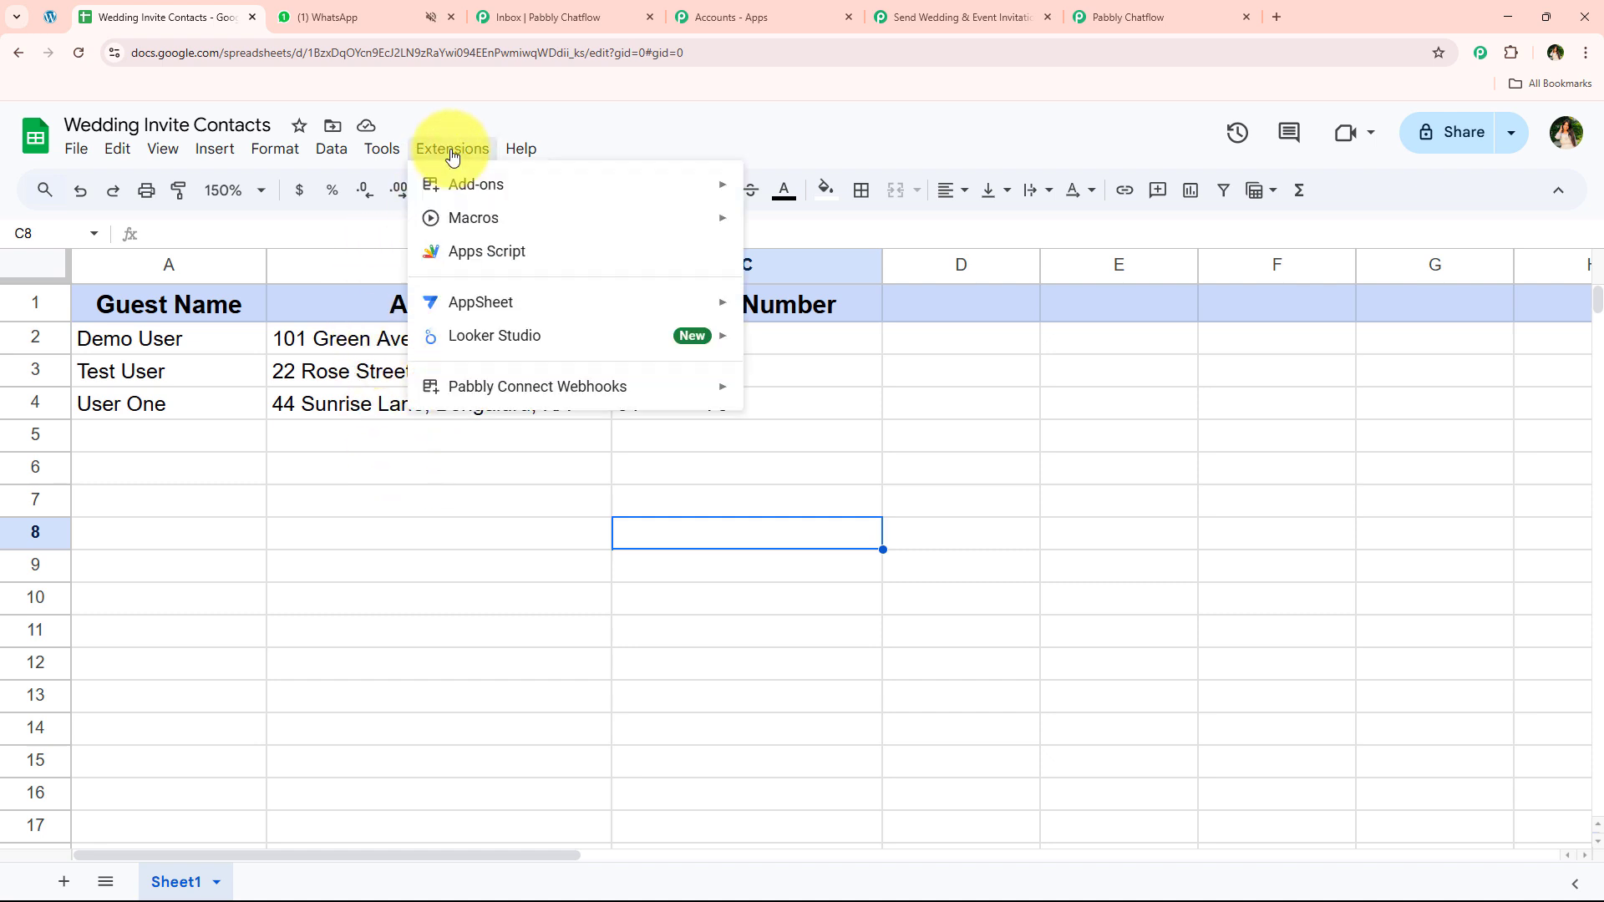
pyautogui.moveTo(543, 386)
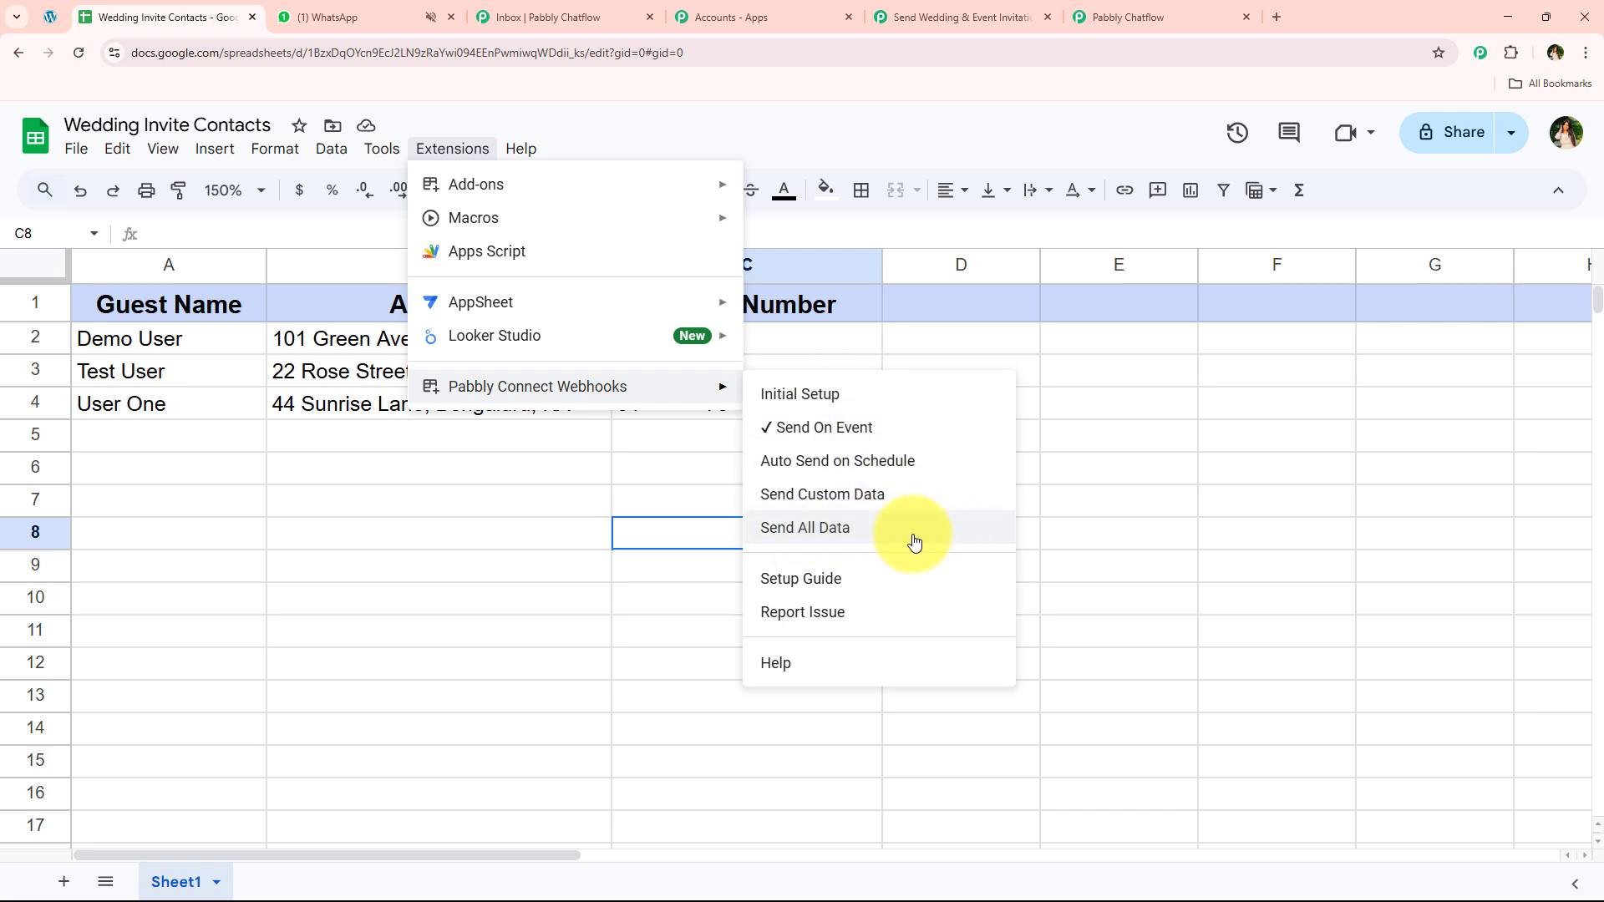
pyautogui.click(548, 615)
pyautogui.moveTo(764, 339); pyautogui.dragTo(756, 410)
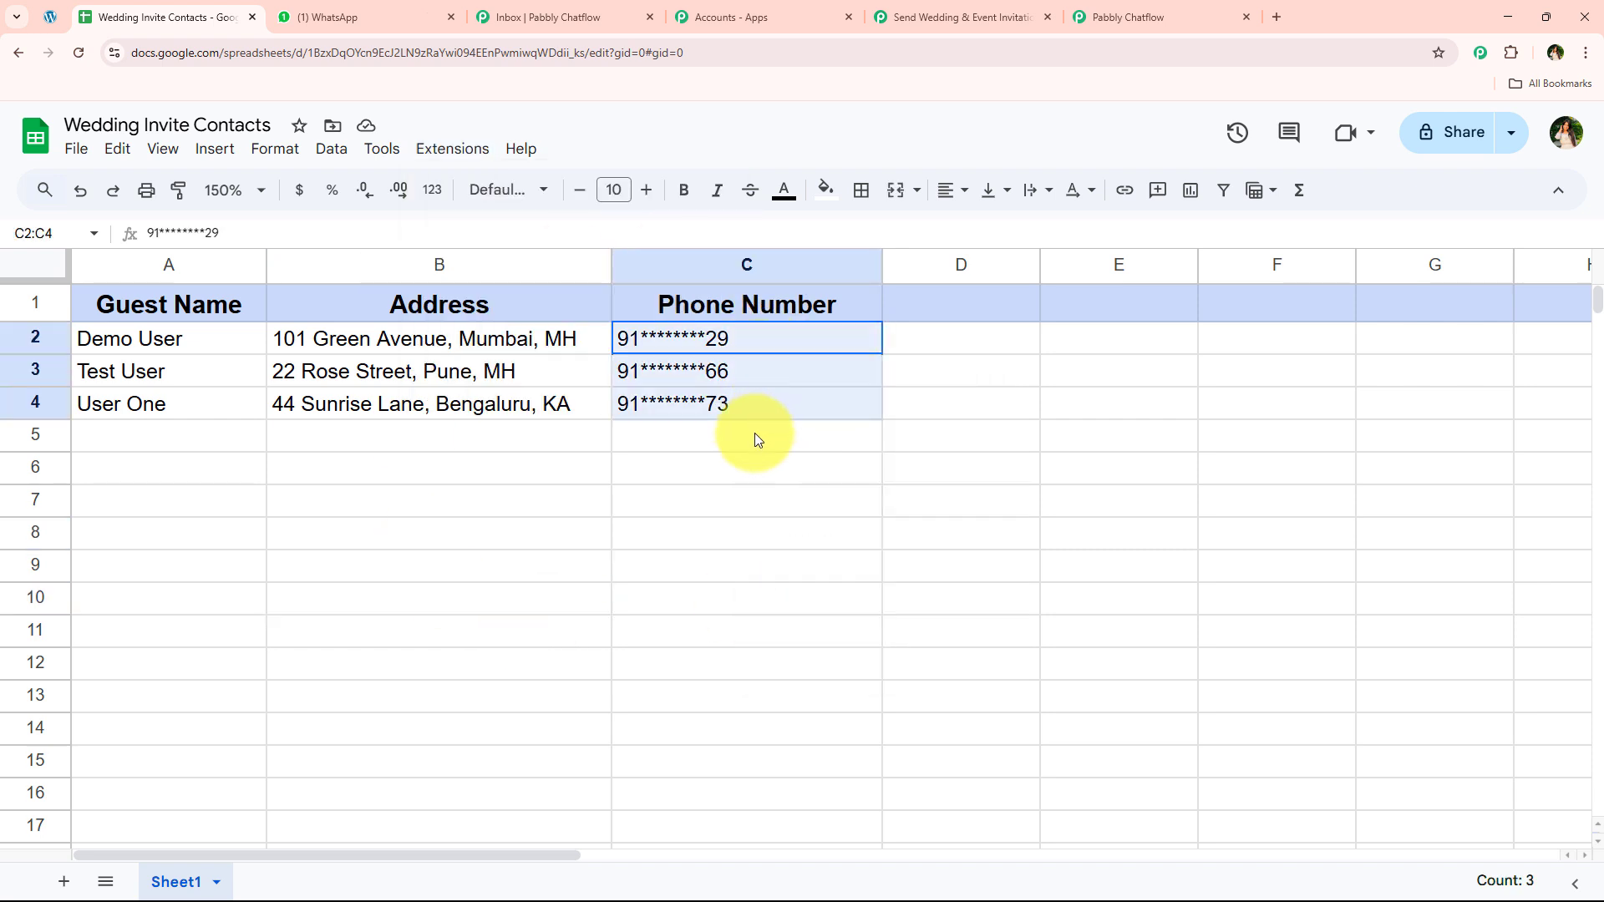
pyautogui.click(570, 534)
pyautogui.click(452, 149)
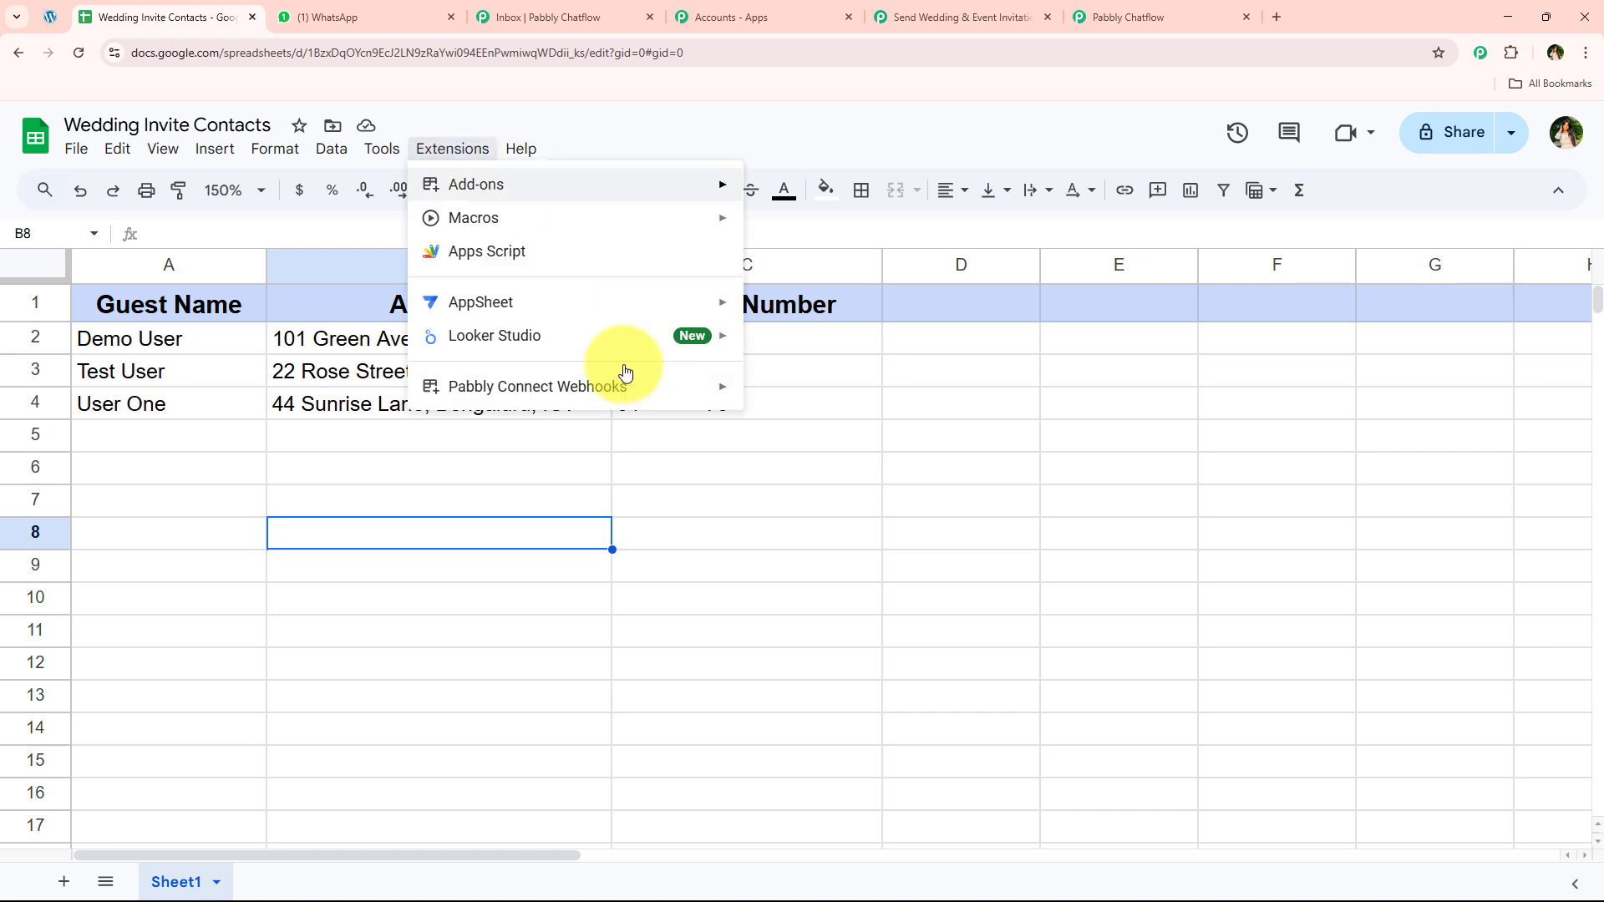
pyautogui.moveTo(662, 390)
pyautogui.click(888, 529)
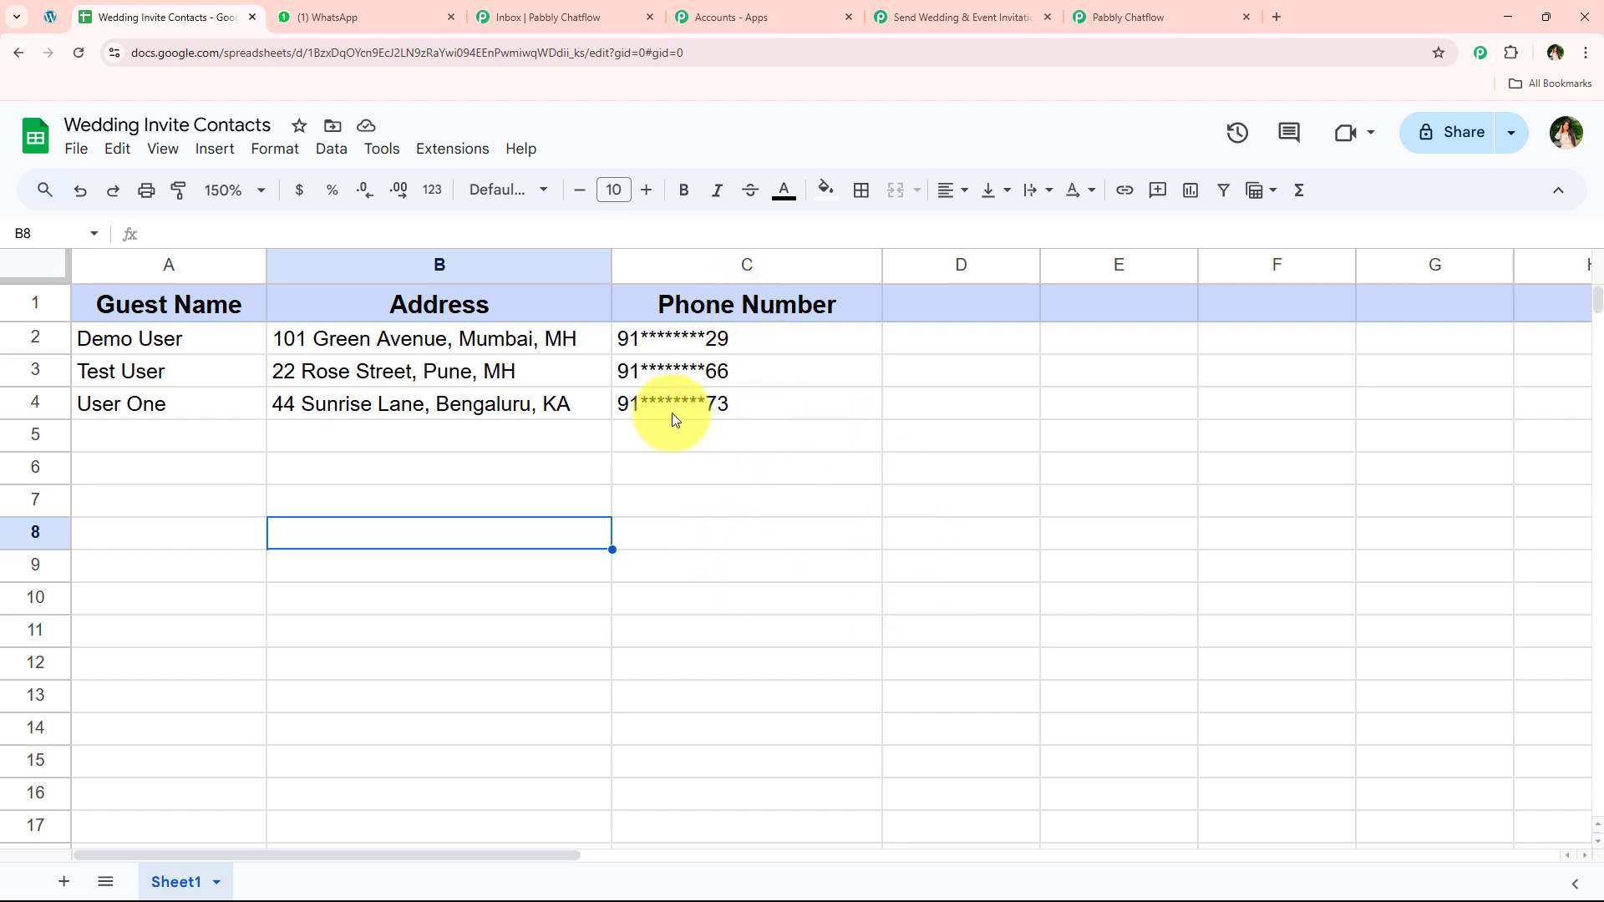
# Step: Verify the Chatflow inbox shows delivered invitations greeting Demo User and User One, then return to the sheet
pyautogui.click(607, 10)
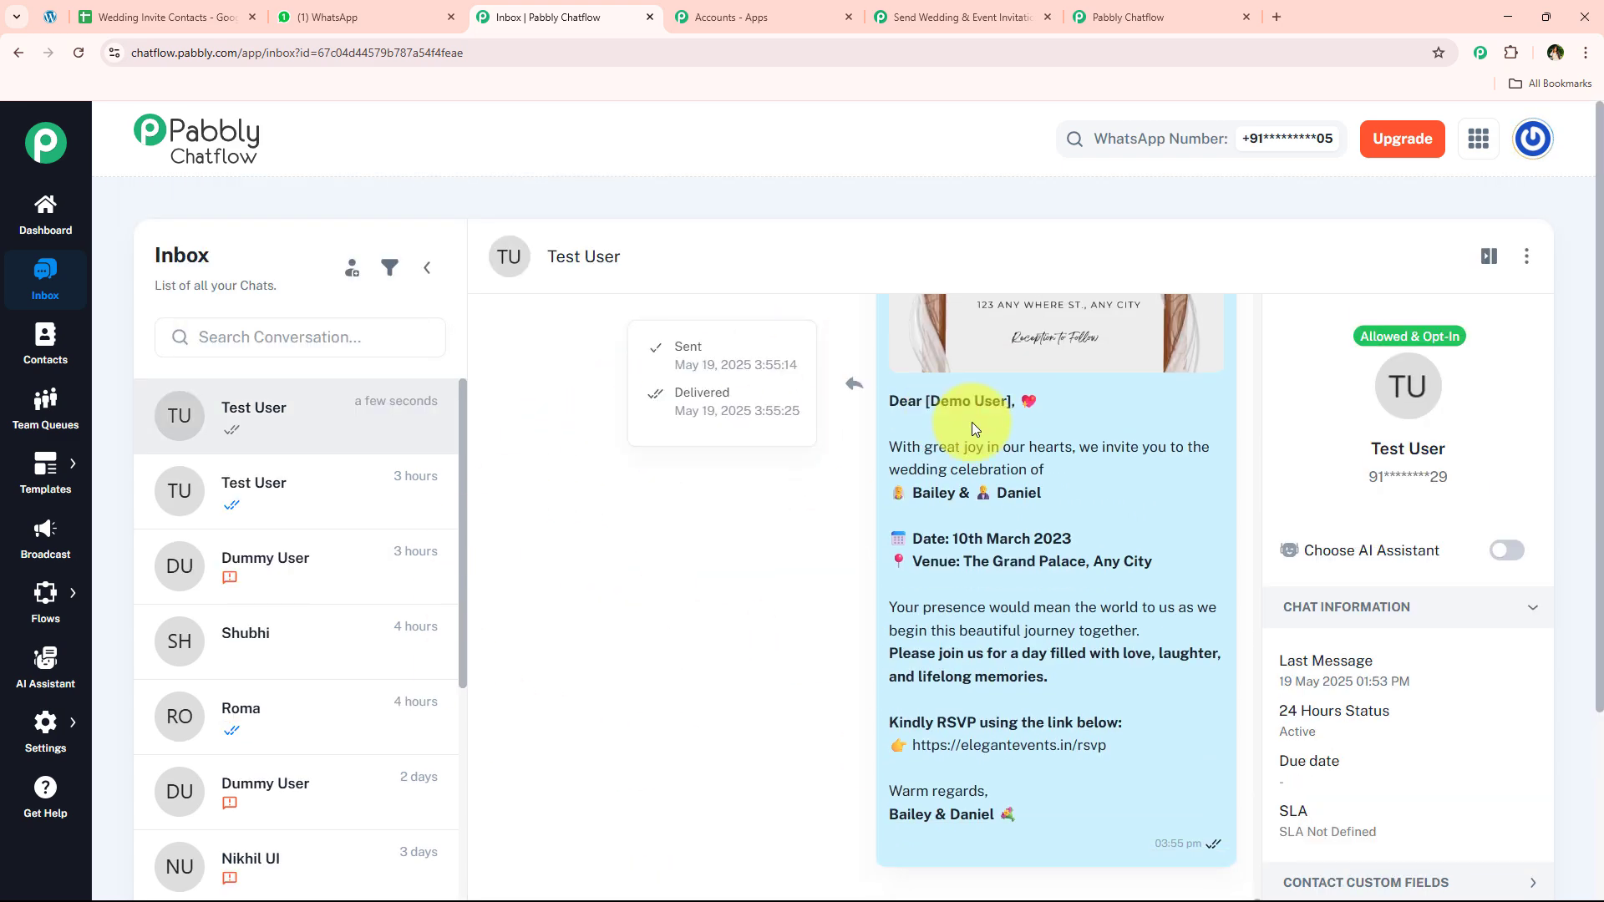
pyautogui.moveTo(887, 399); pyautogui.dragTo(1020, 402)
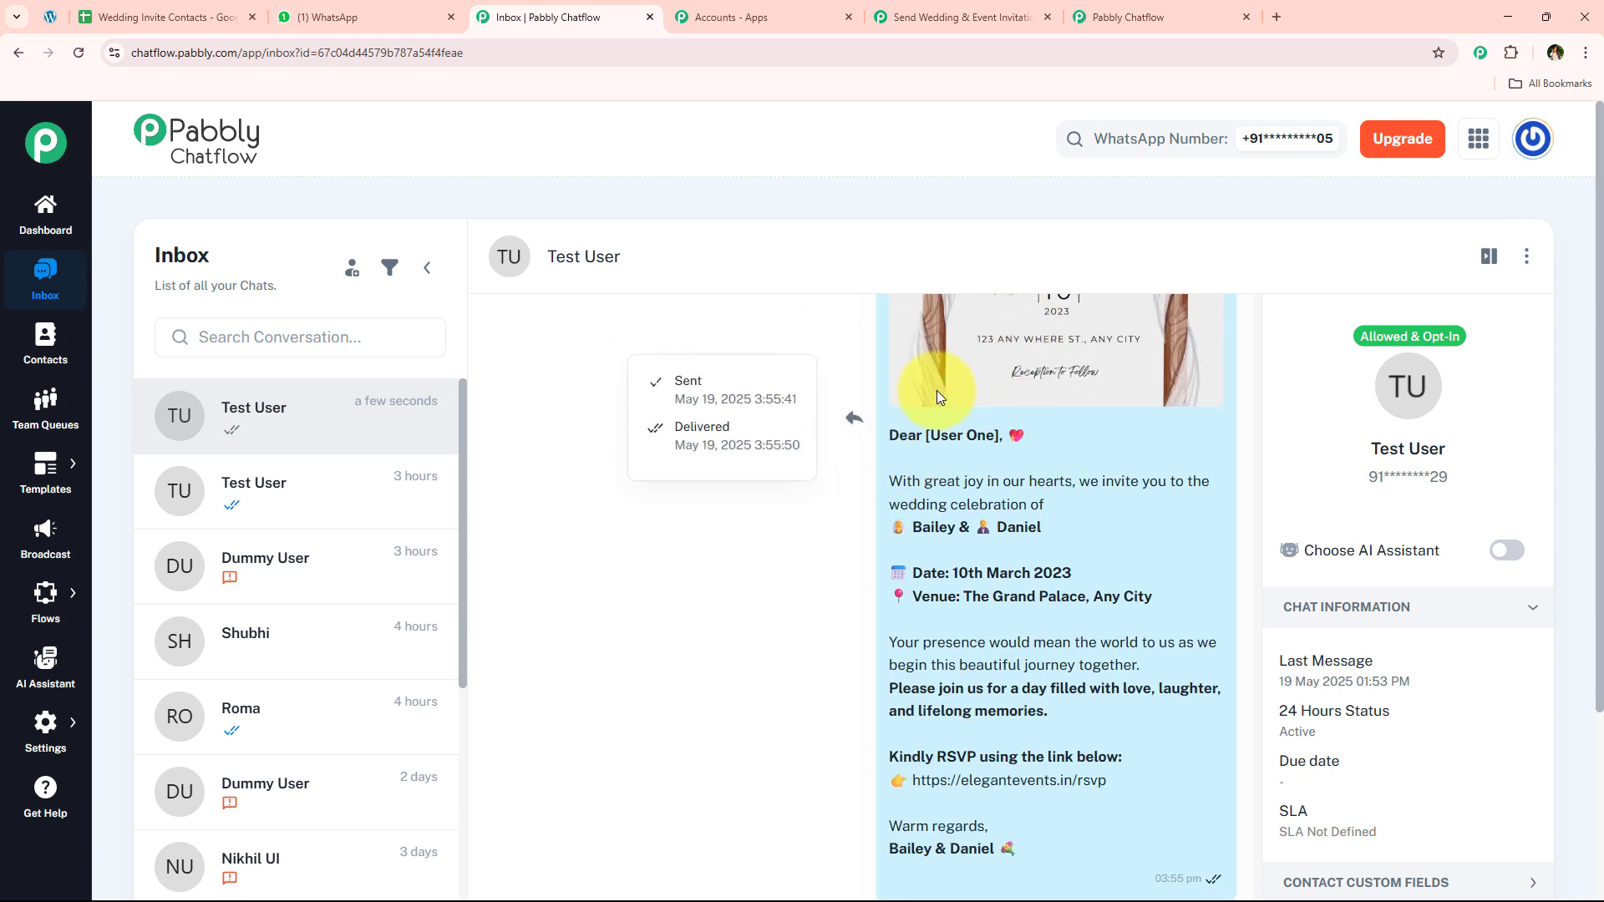
pyautogui.moveTo(889, 443); pyautogui.dragTo(1021, 438)
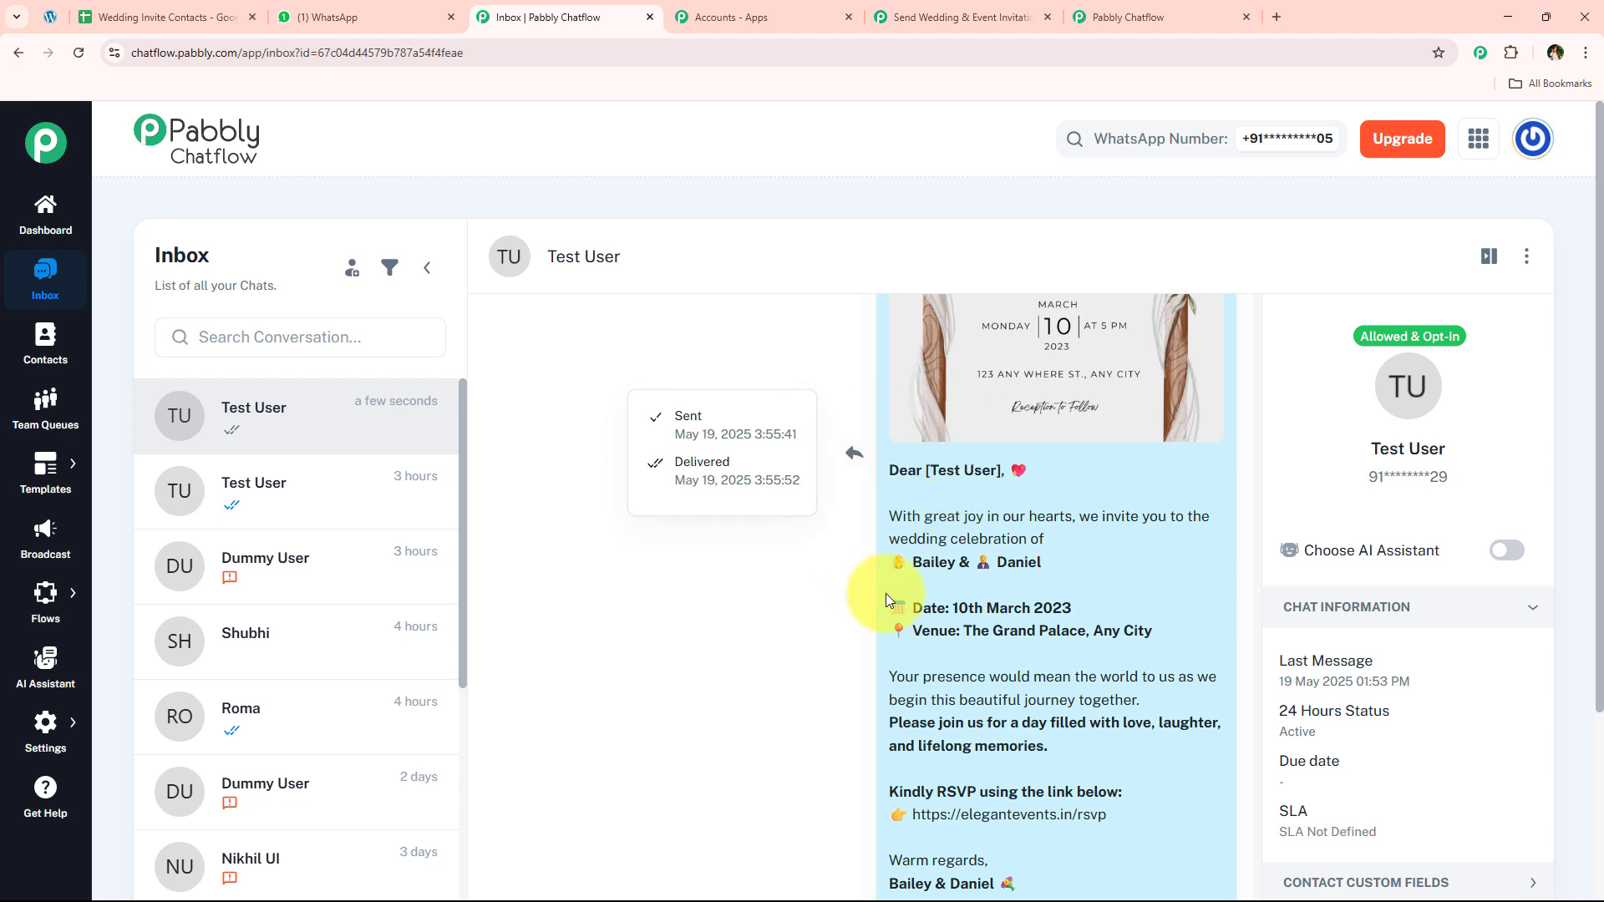
pyautogui.click(149, 17)
pyautogui.moveTo(473, 351); pyautogui.dragTo(460, 509)
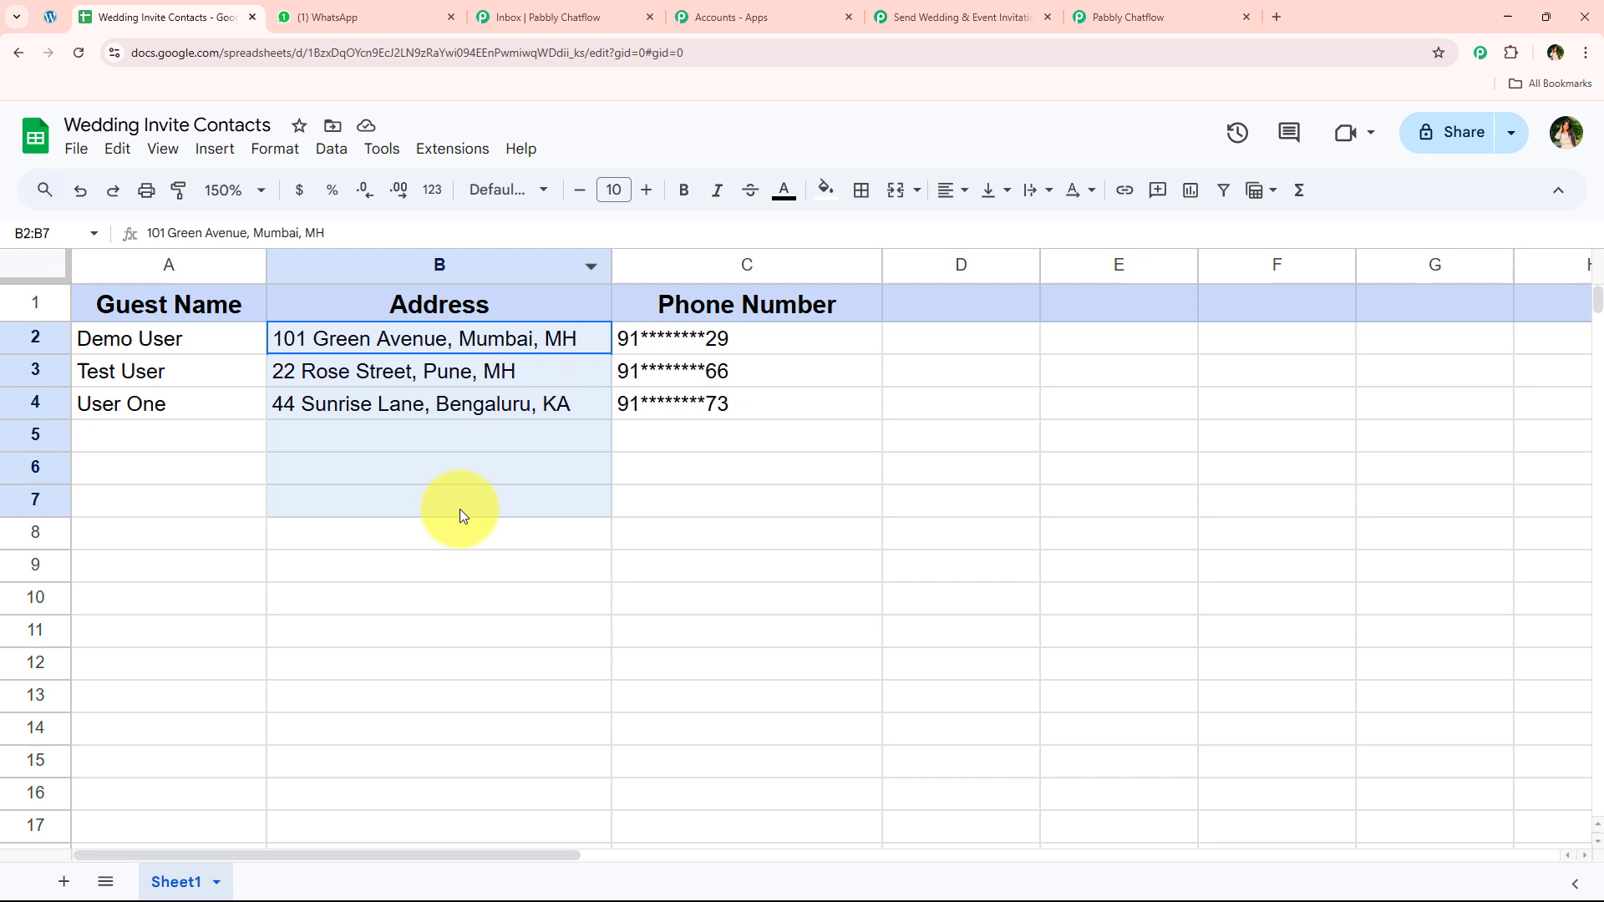
# Step: Look through the Pabbly Connect Webhooks menu and guest cells without changes, then switch to WhatsApp
pyautogui.click(415, 585)
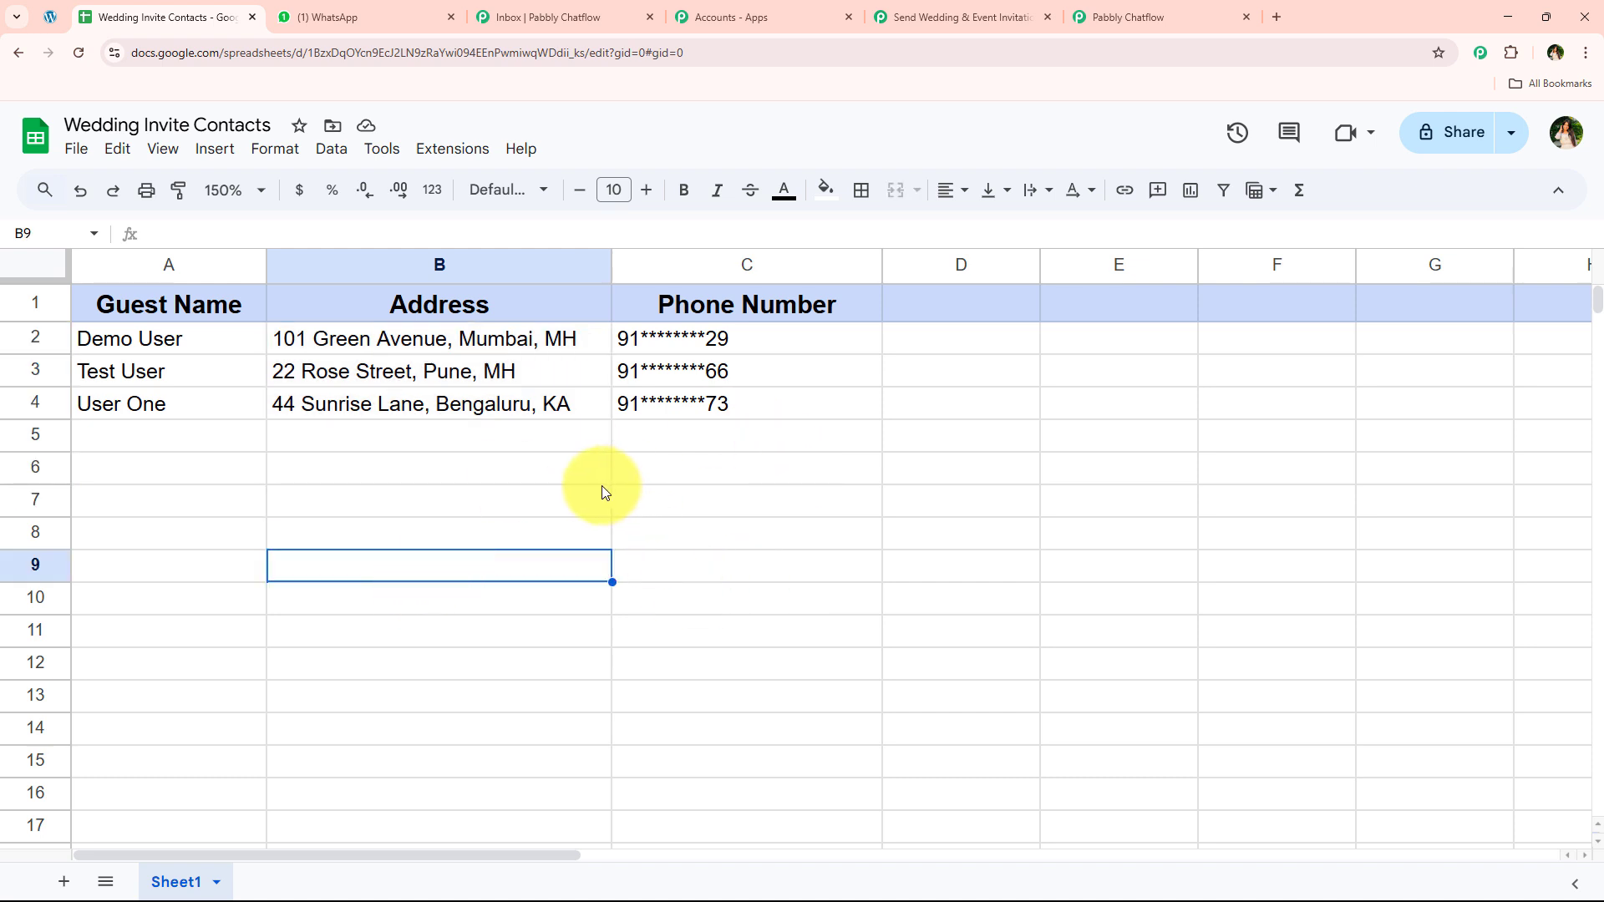
pyautogui.click(468, 152)
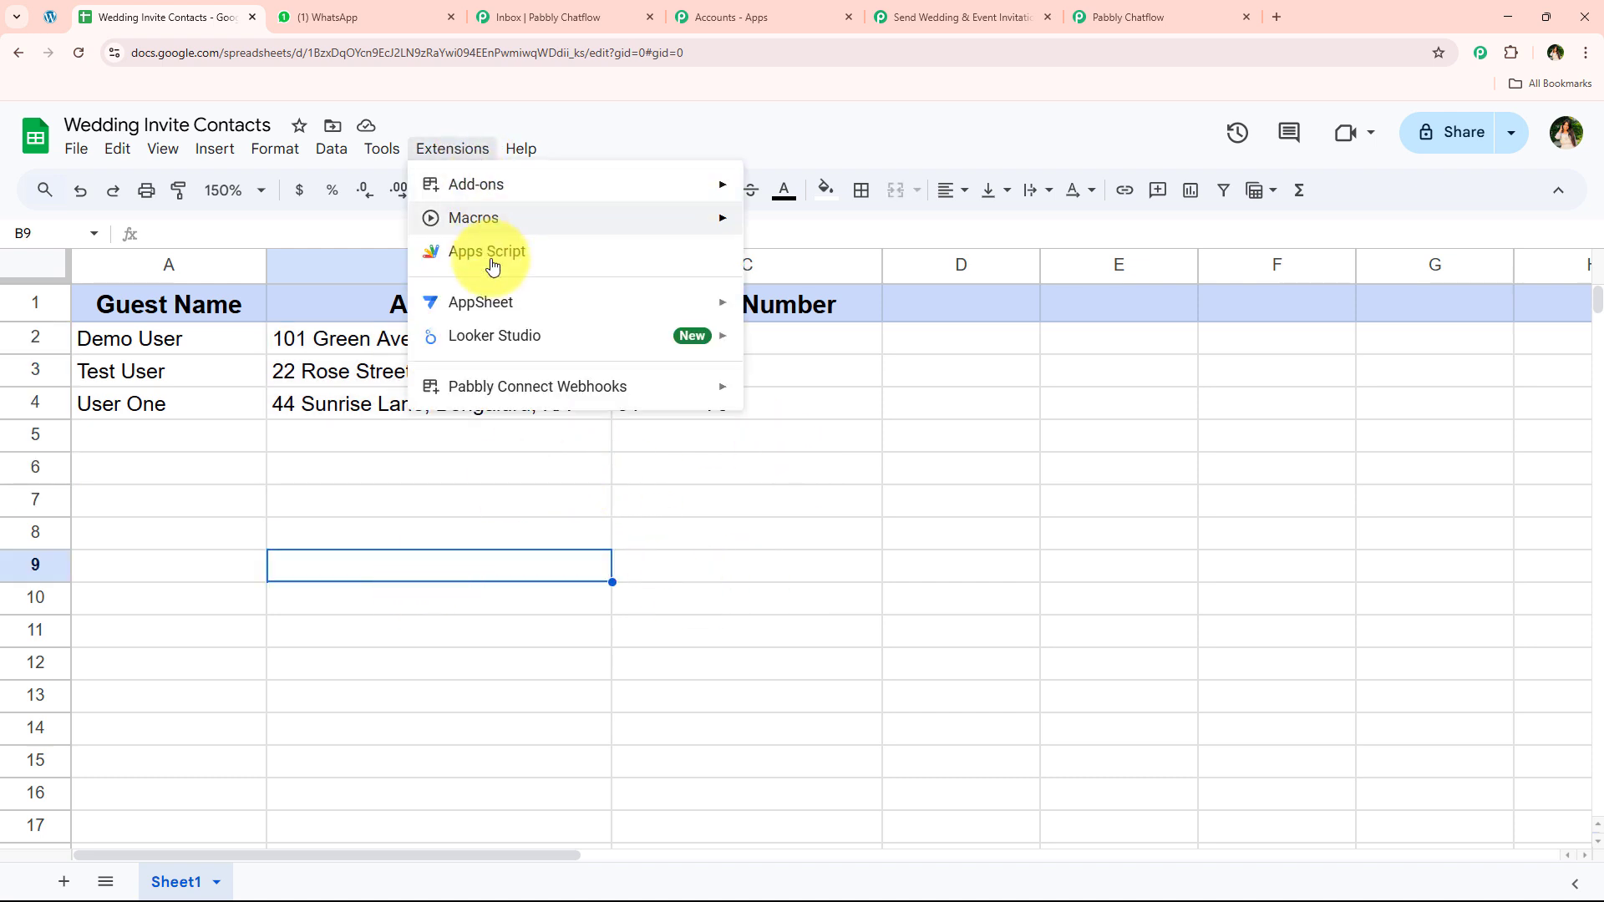
pyautogui.moveTo(573, 390)
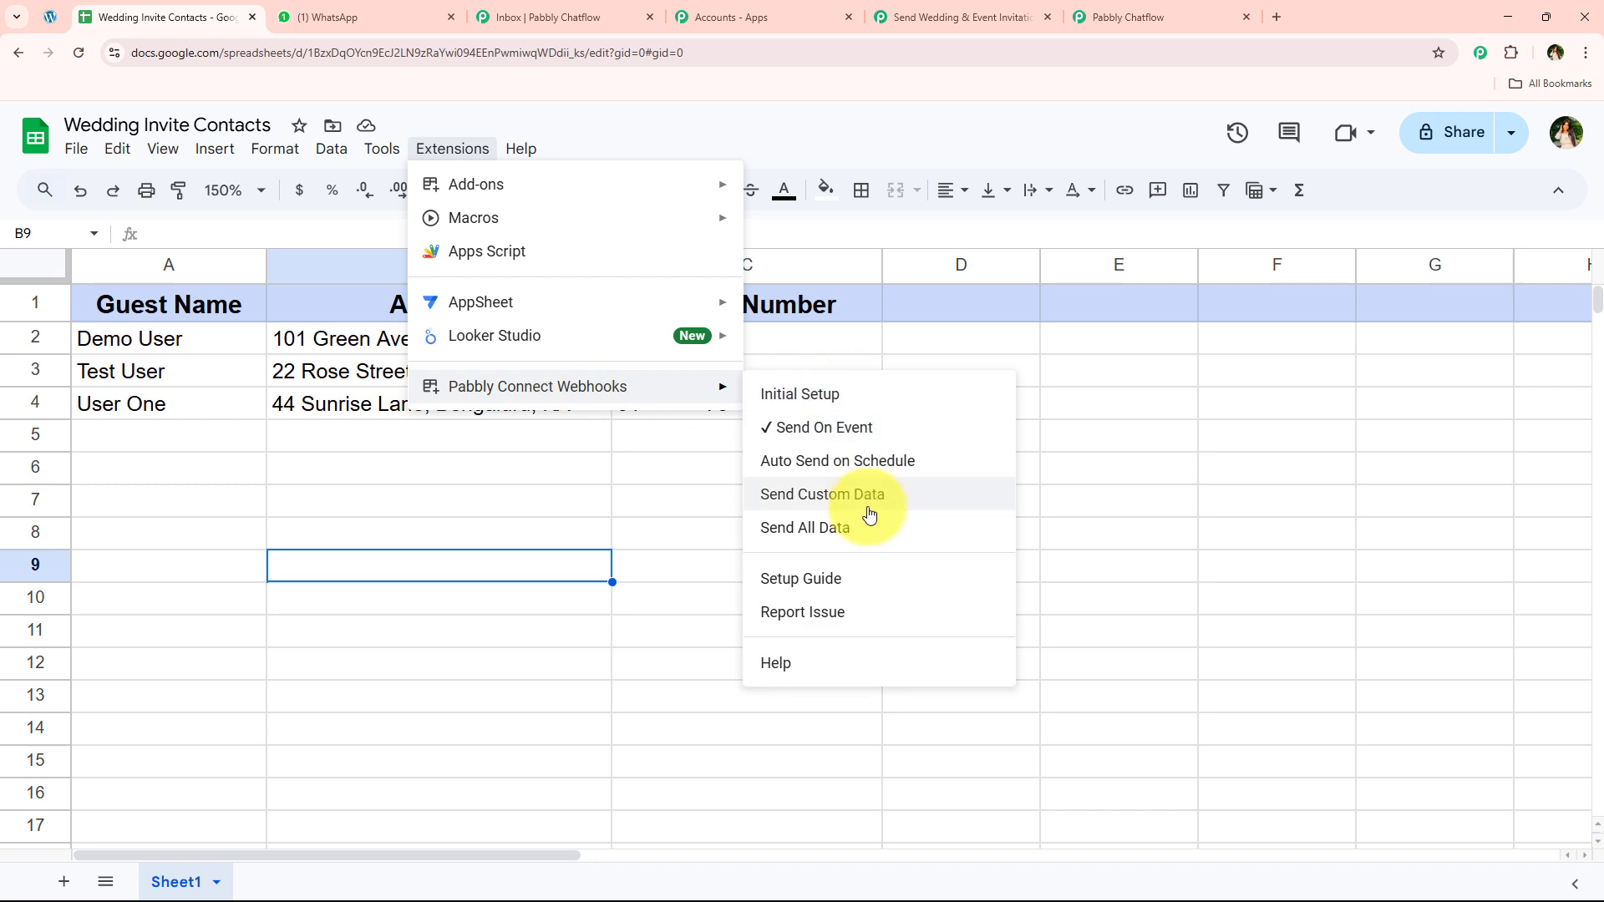
pyautogui.click(483, 550)
pyautogui.click(338, 349)
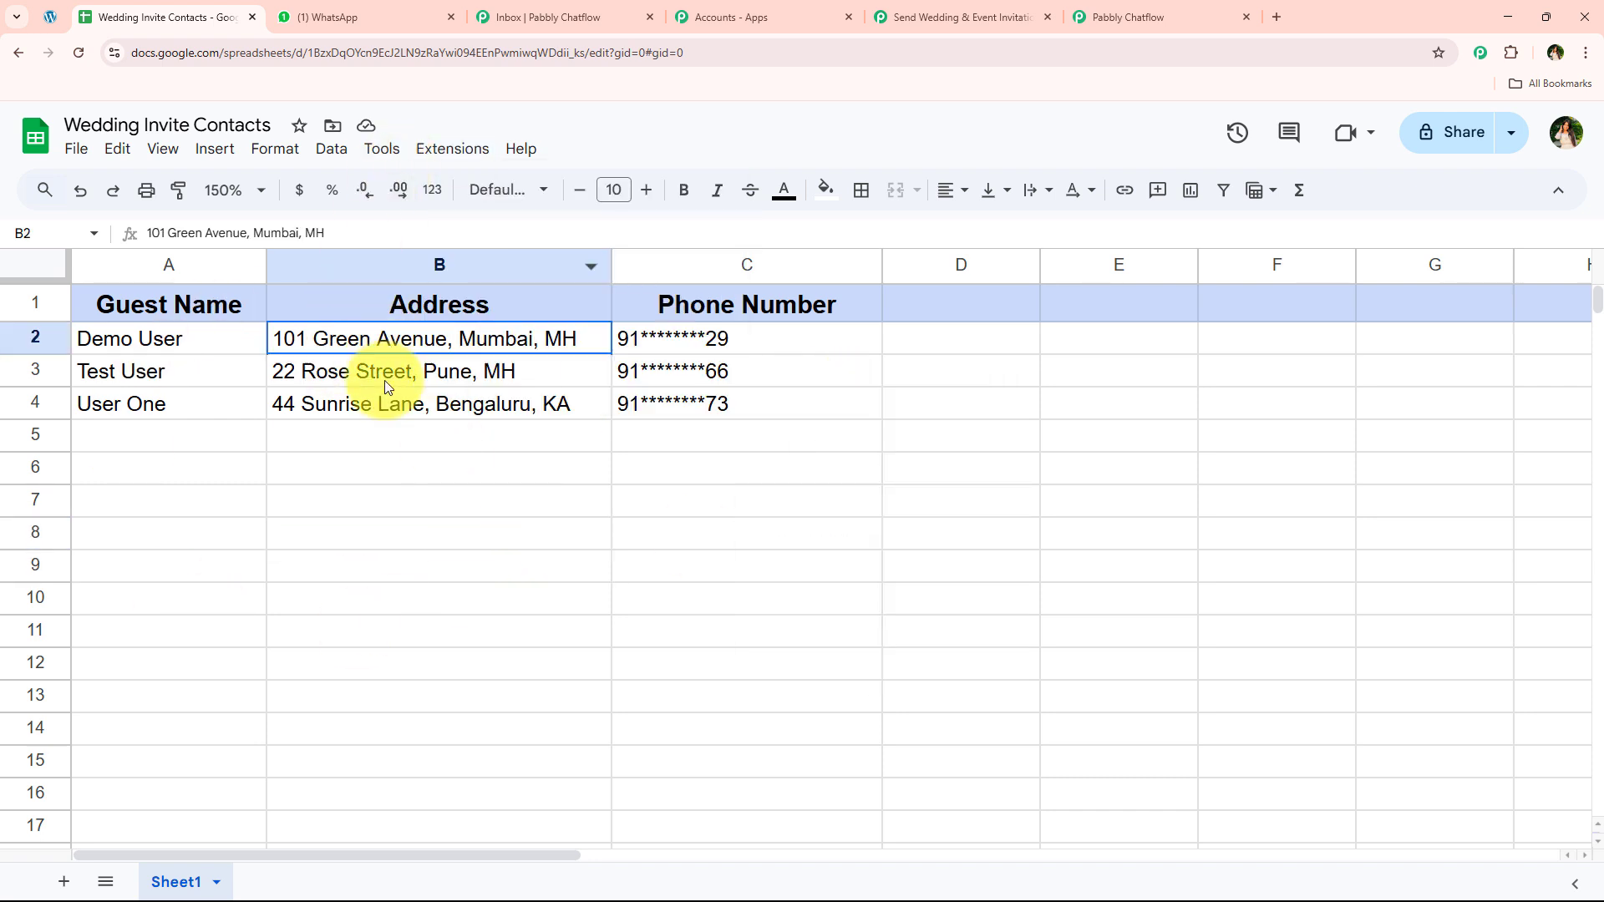
pyautogui.moveTo(385, 380); pyautogui.dragTo(351, 468)
pyautogui.click(322, 573)
pyautogui.moveTo(249, 447); pyautogui.dragTo(208, 870)
pyautogui.scroll(1, 286, 630)
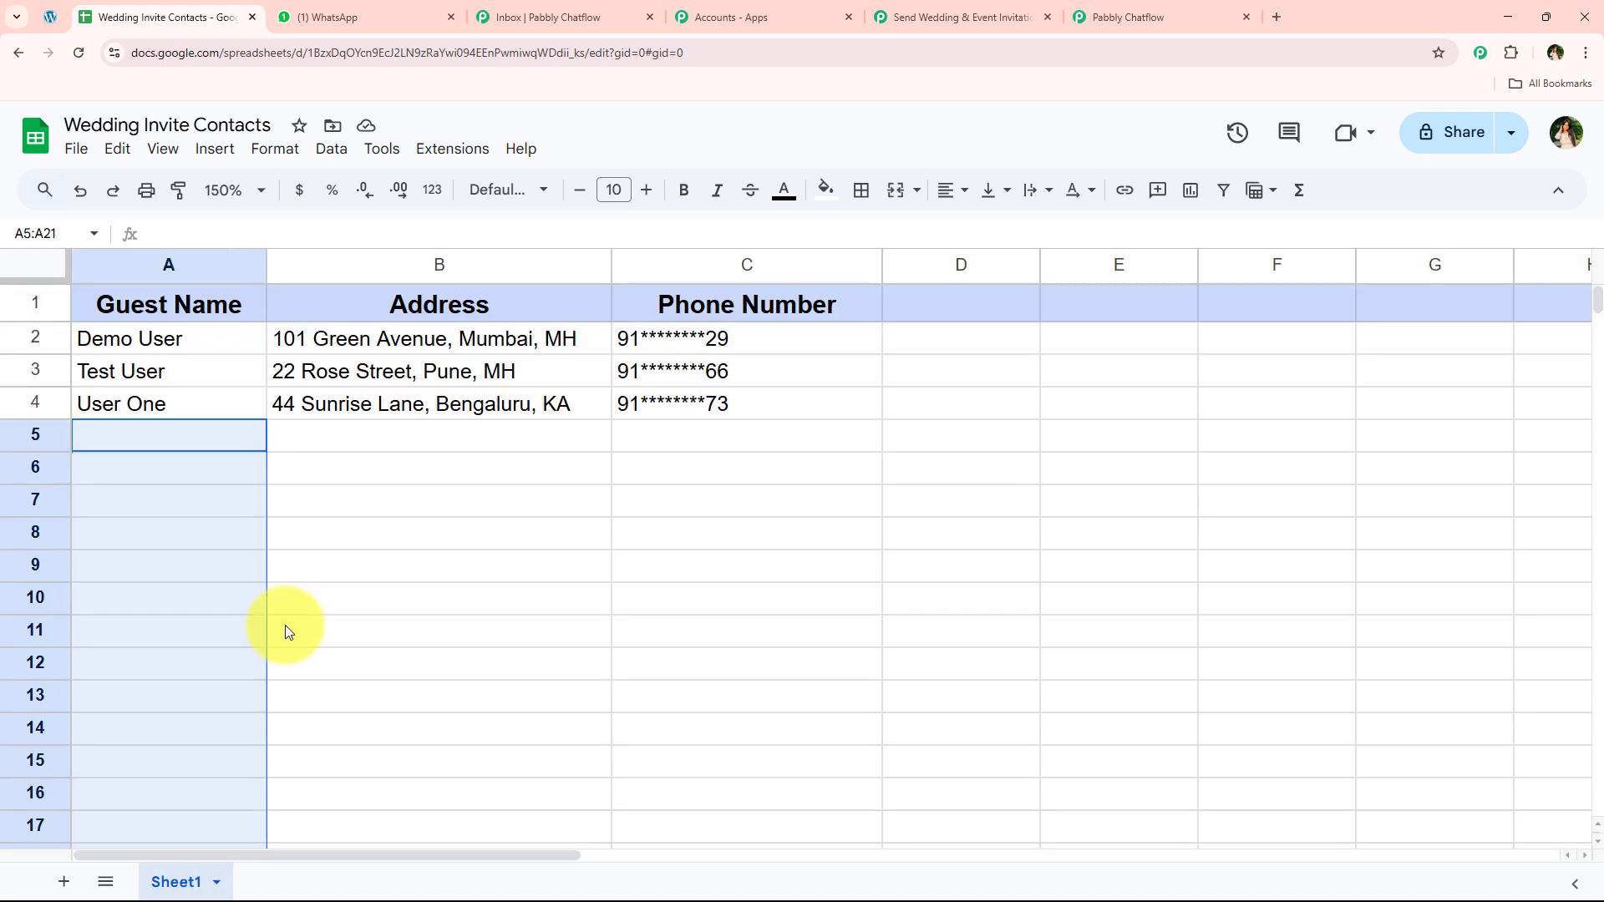
pyautogui.click(458, 561)
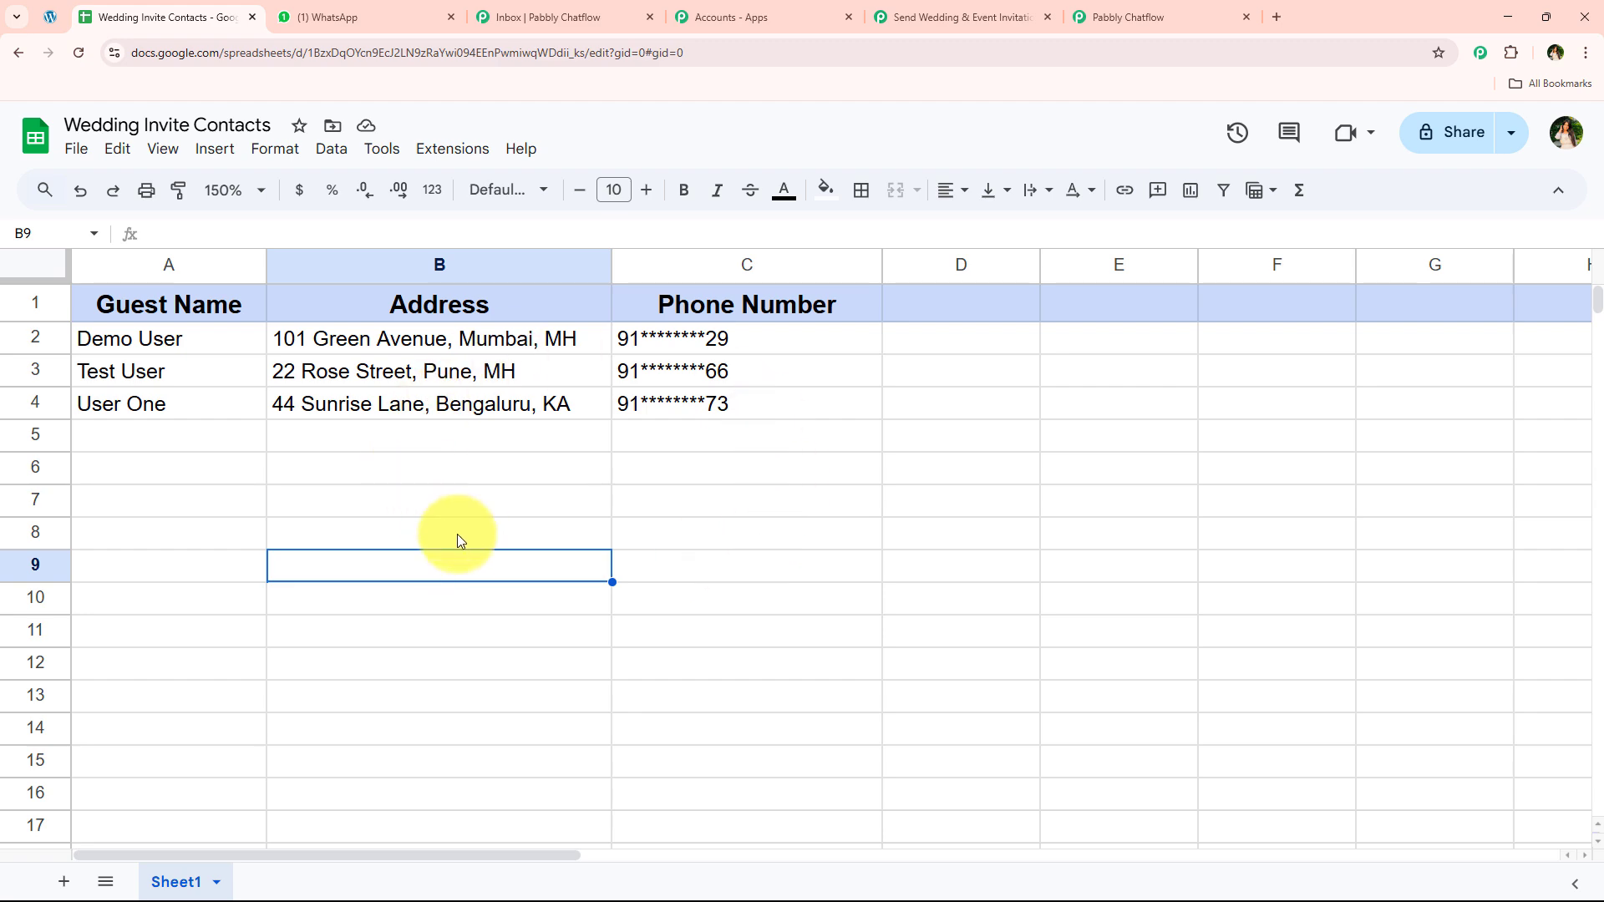
pyautogui.click(327, 17)
# Step: View the invitation image full size, then scroll through the personalized invitations received in the chat
pyautogui.scroll(-2, 654, 299)
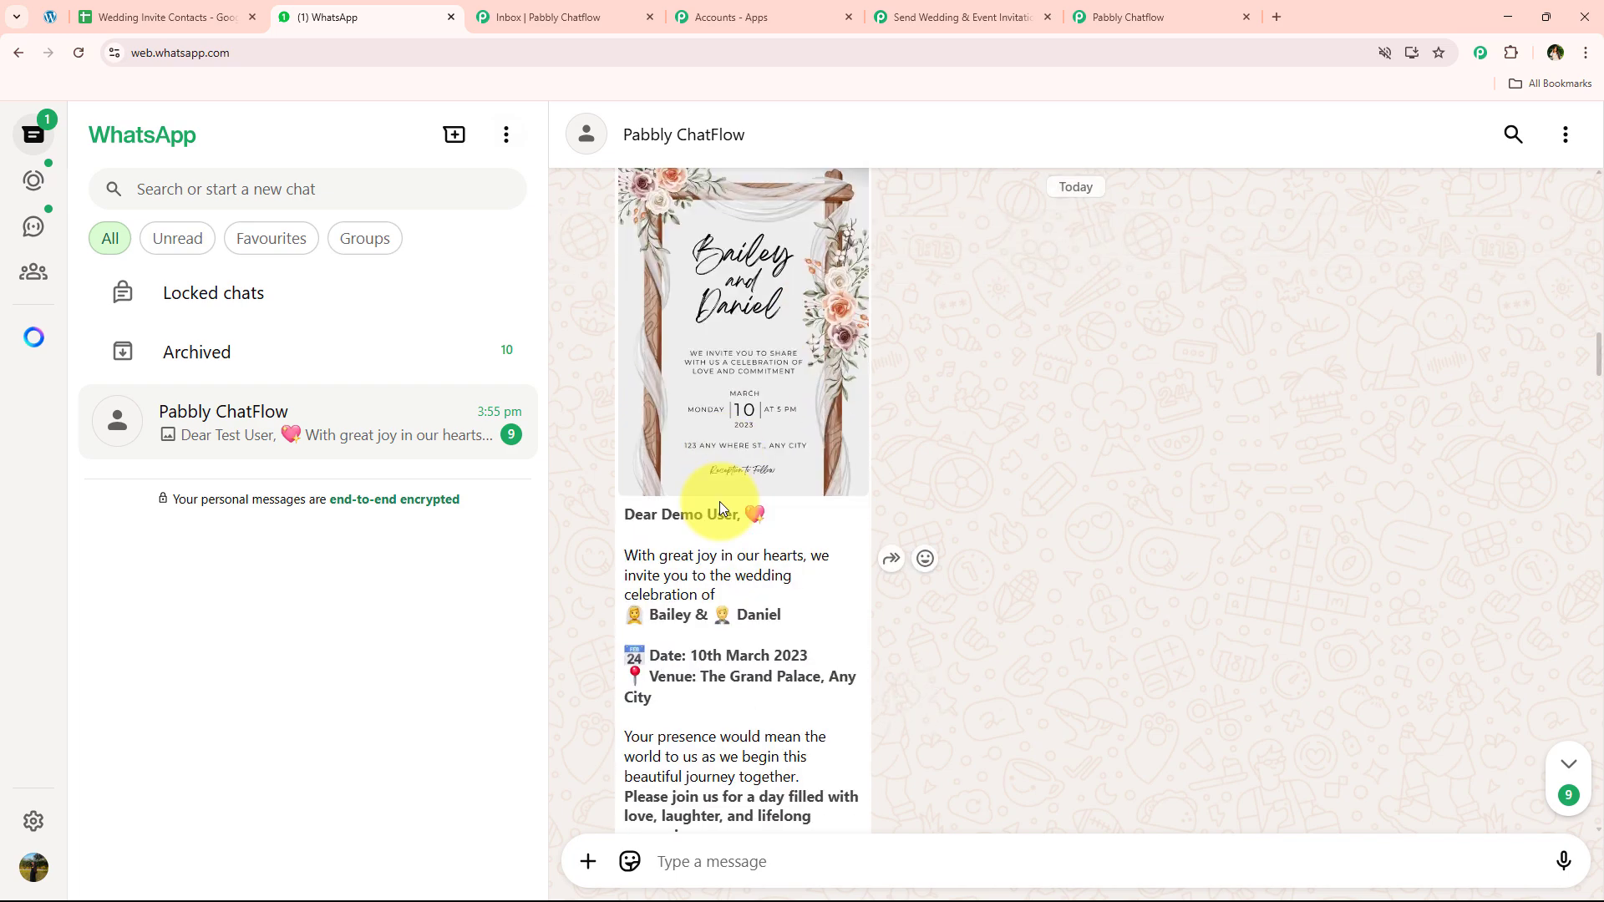
pyautogui.click(735, 347)
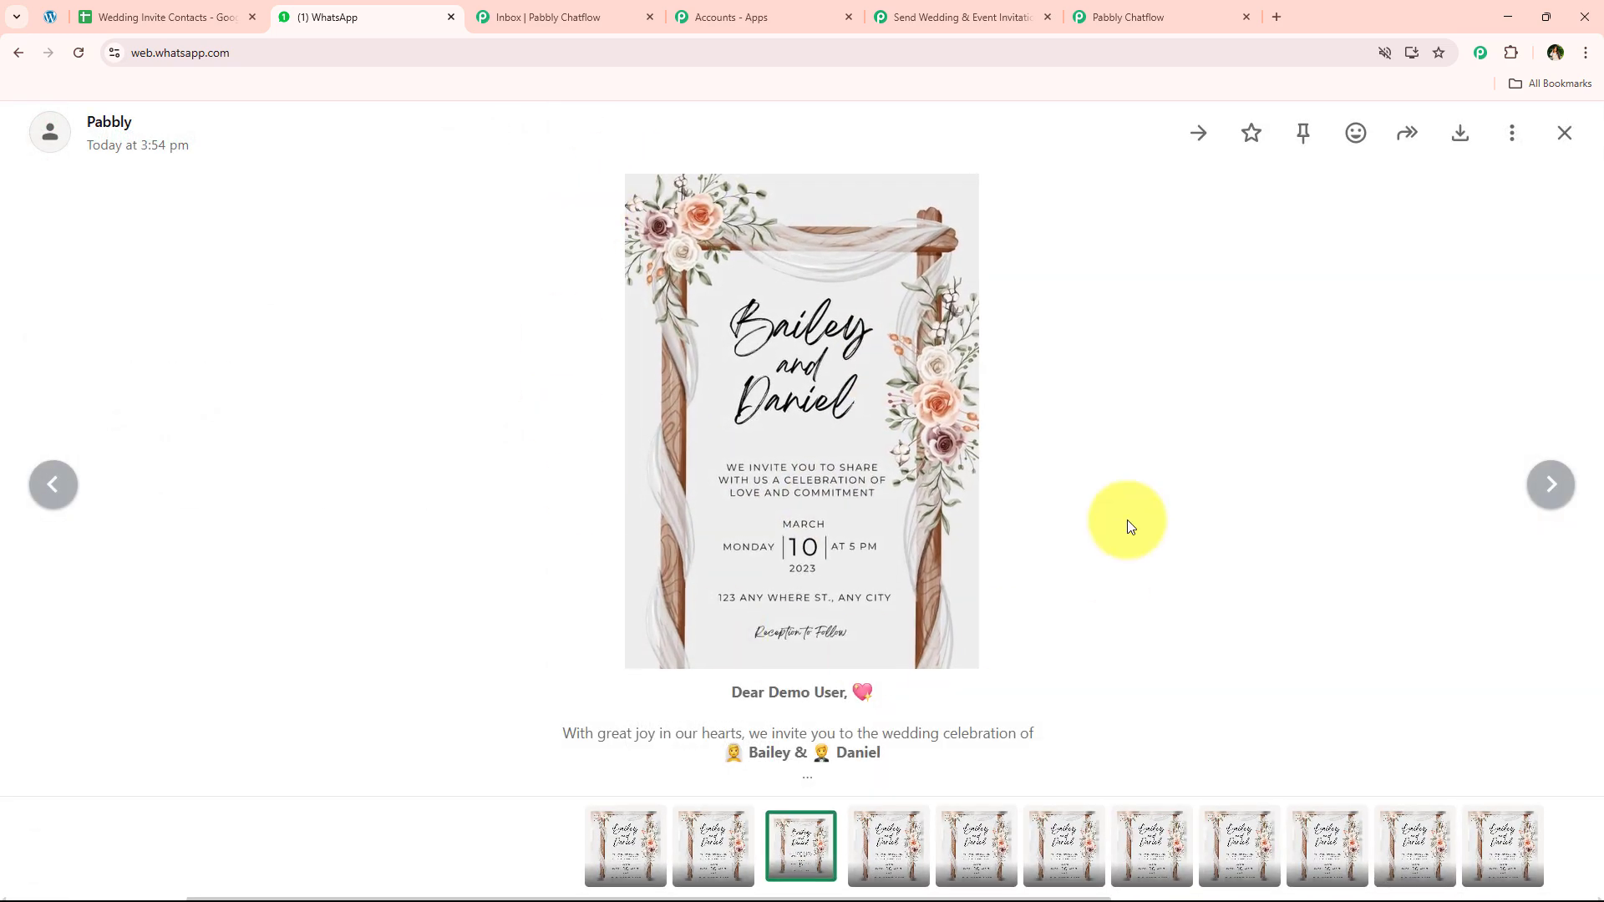
pyautogui.click(980, 389)
pyautogui.scroll(-6, 870, 529)
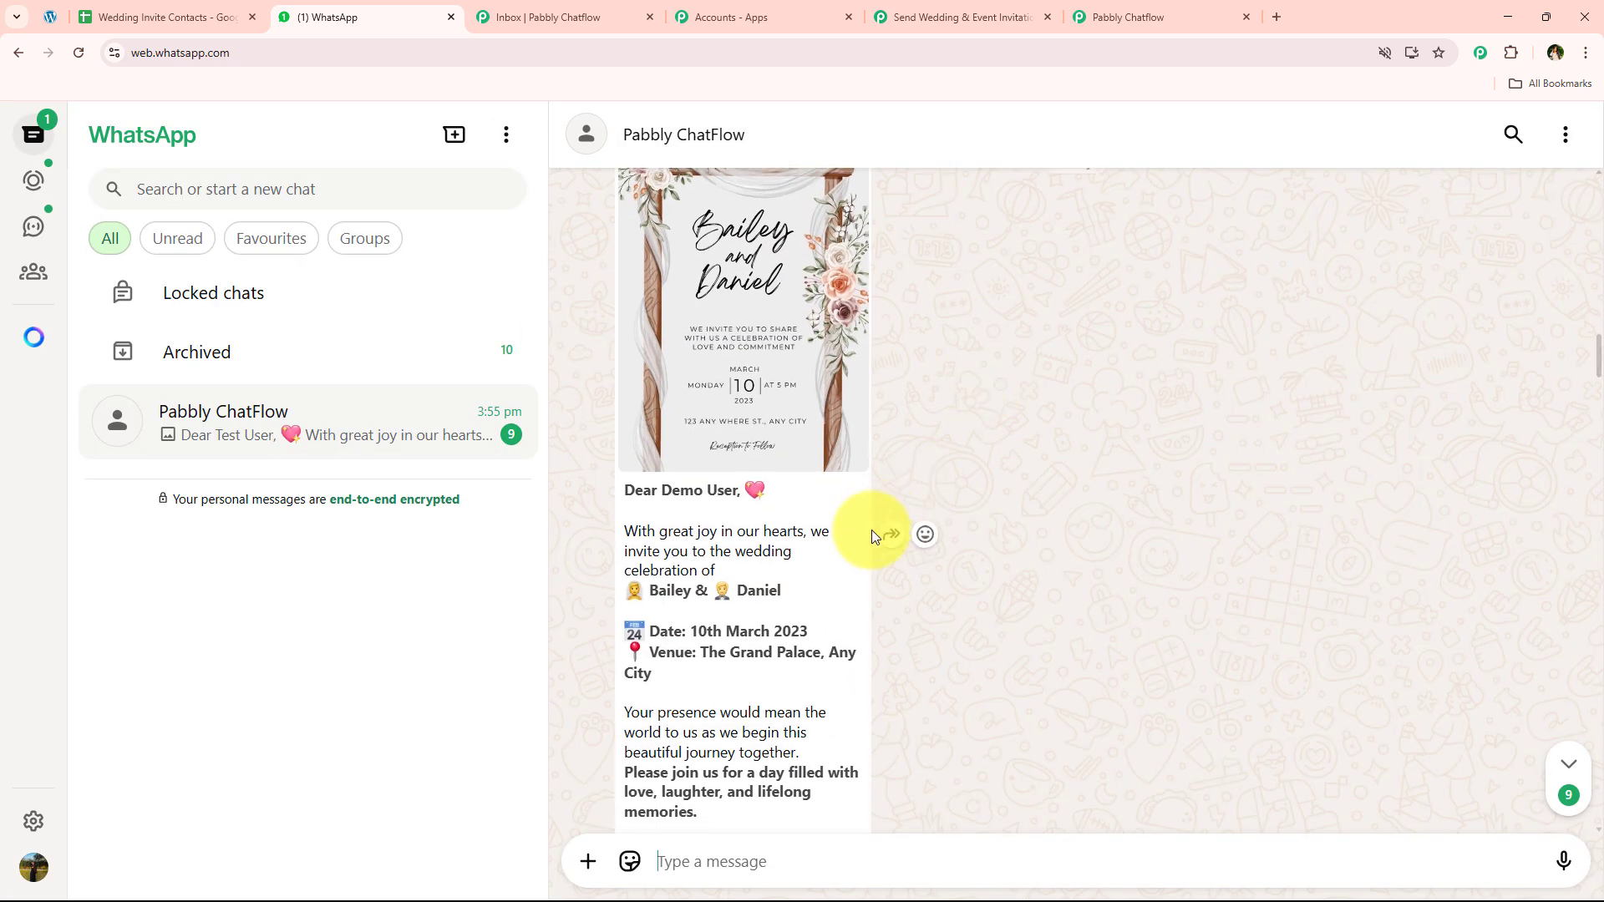
pyautogui.scroll(-10, 856, 558)
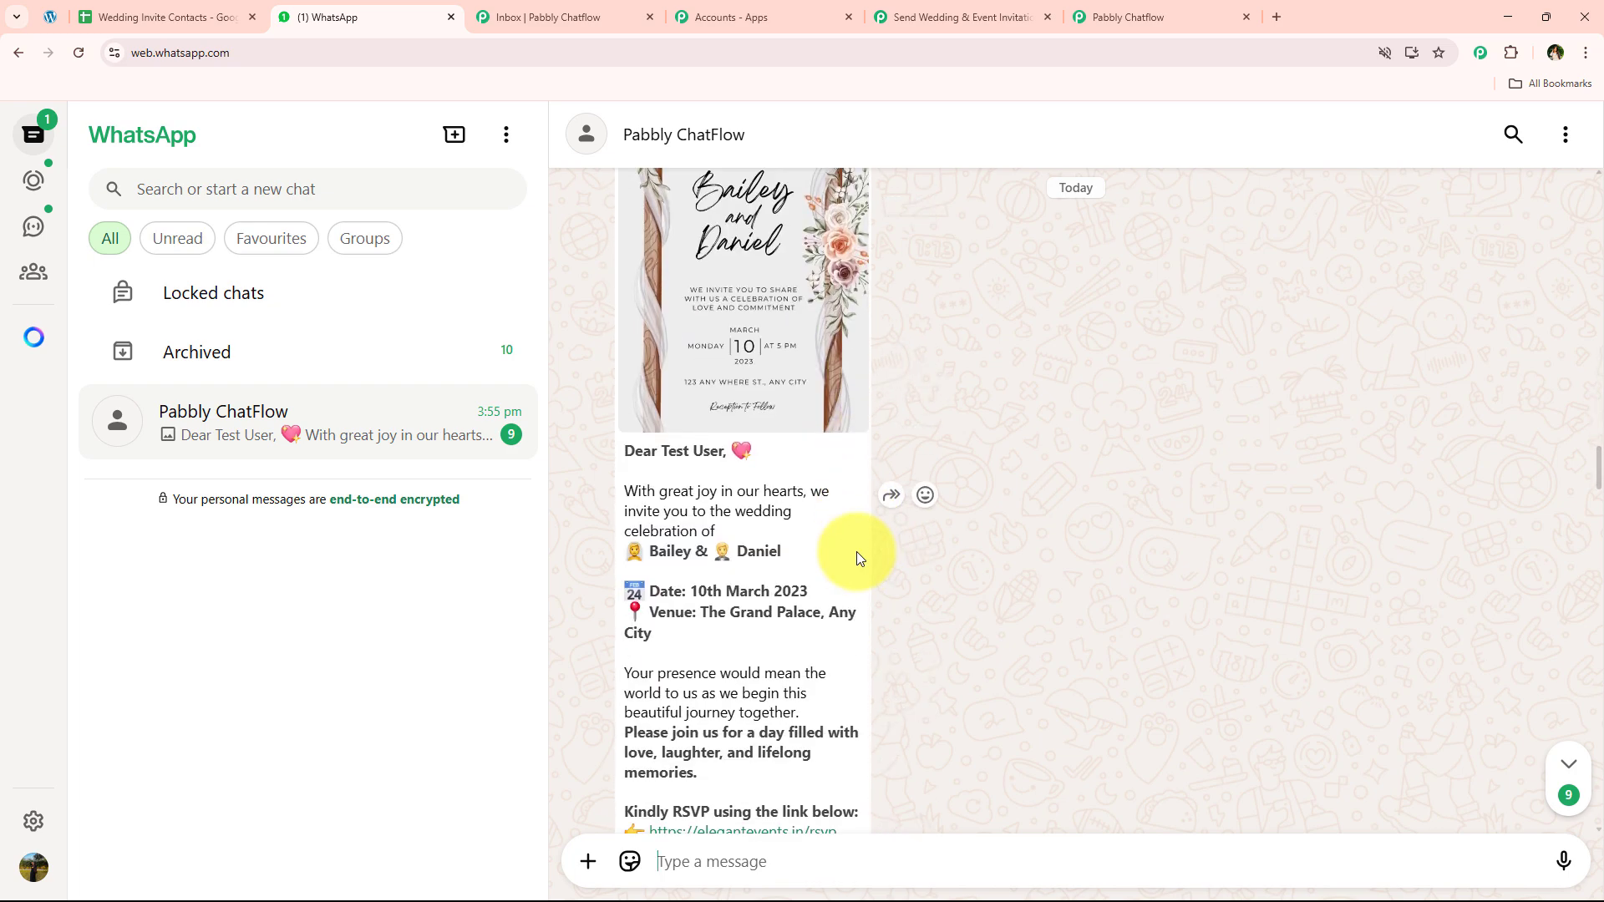
pyautogui.scroll(-10, 856, 526)
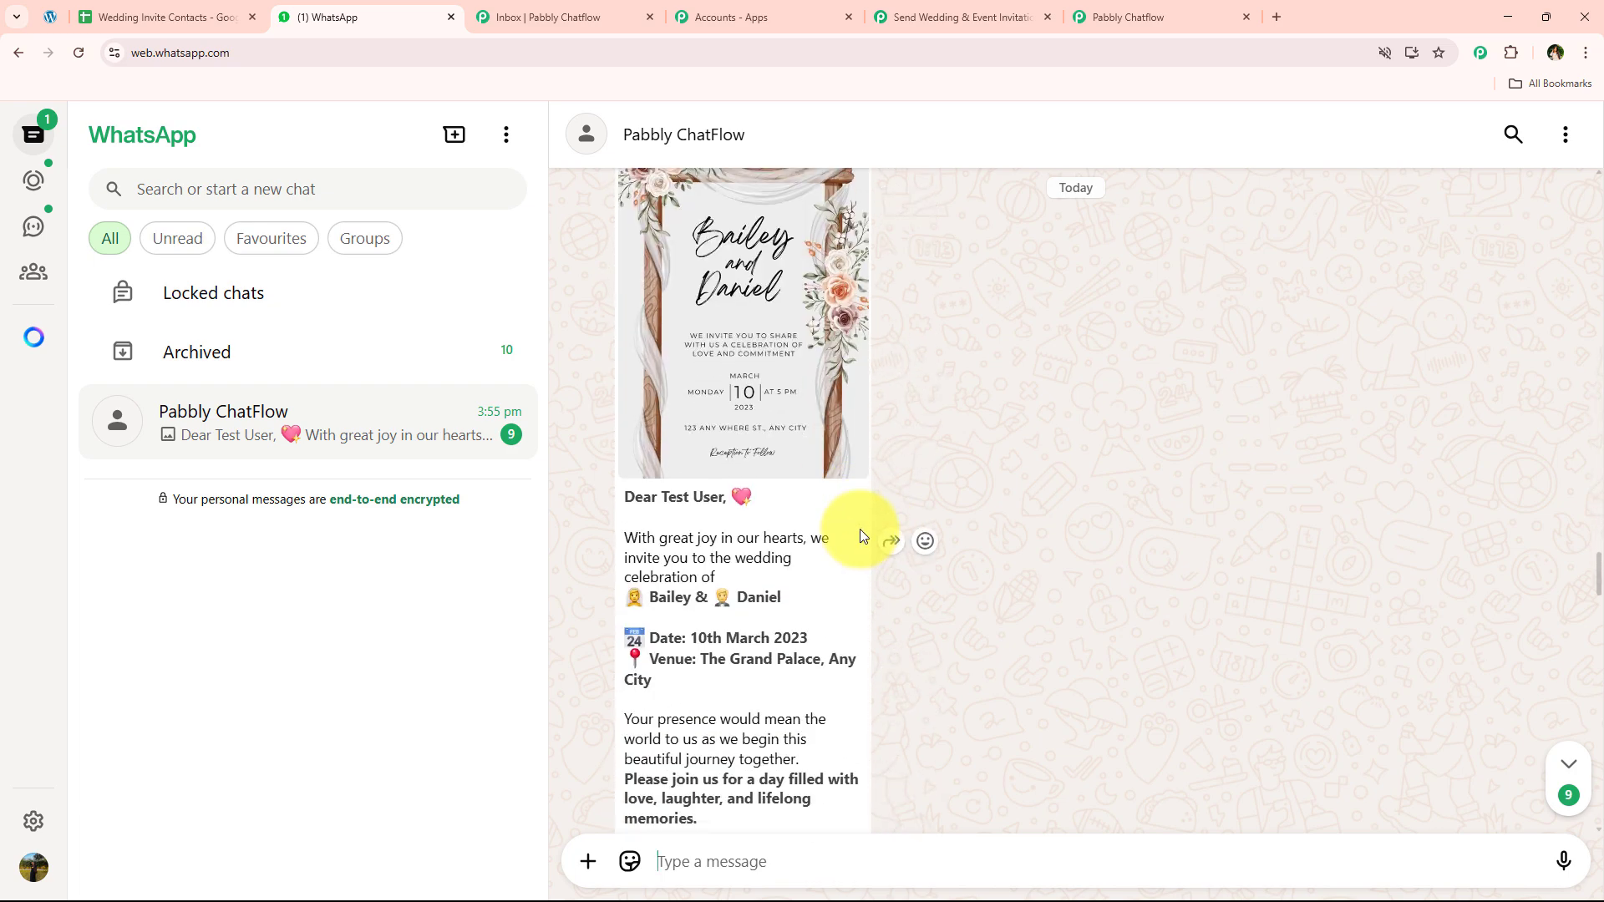
pyautogui.scroll(-8, 920, 666)
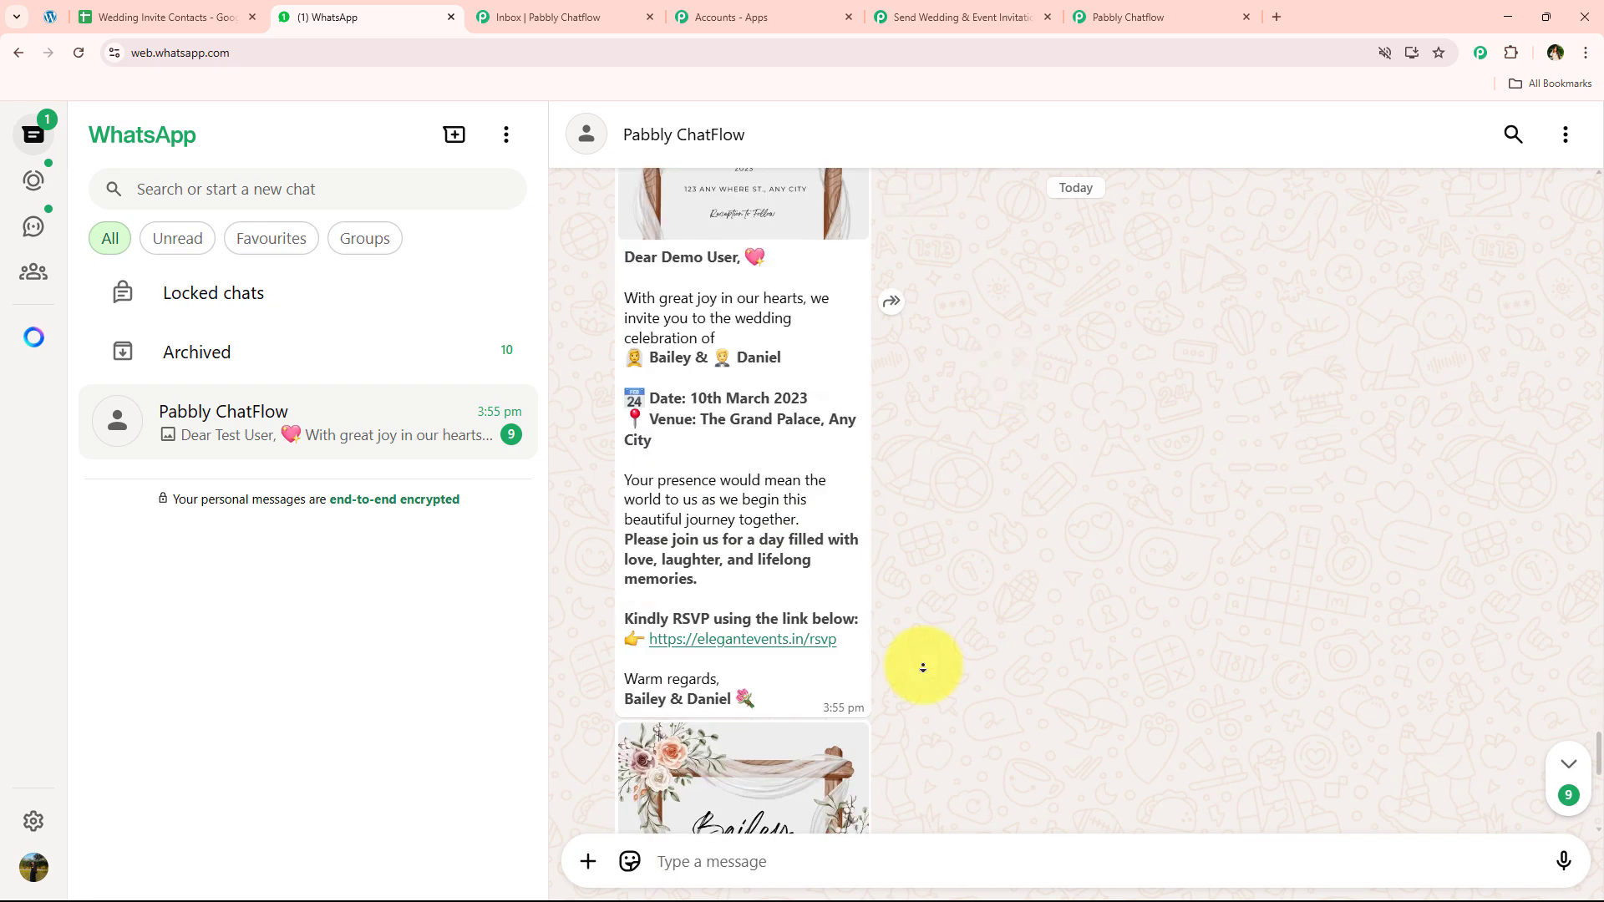
# Step: Show the active wedding invitations workflow, glance at the sheet's Pabbly Connect webhook options, and return
pyautogui.click(973, 17)
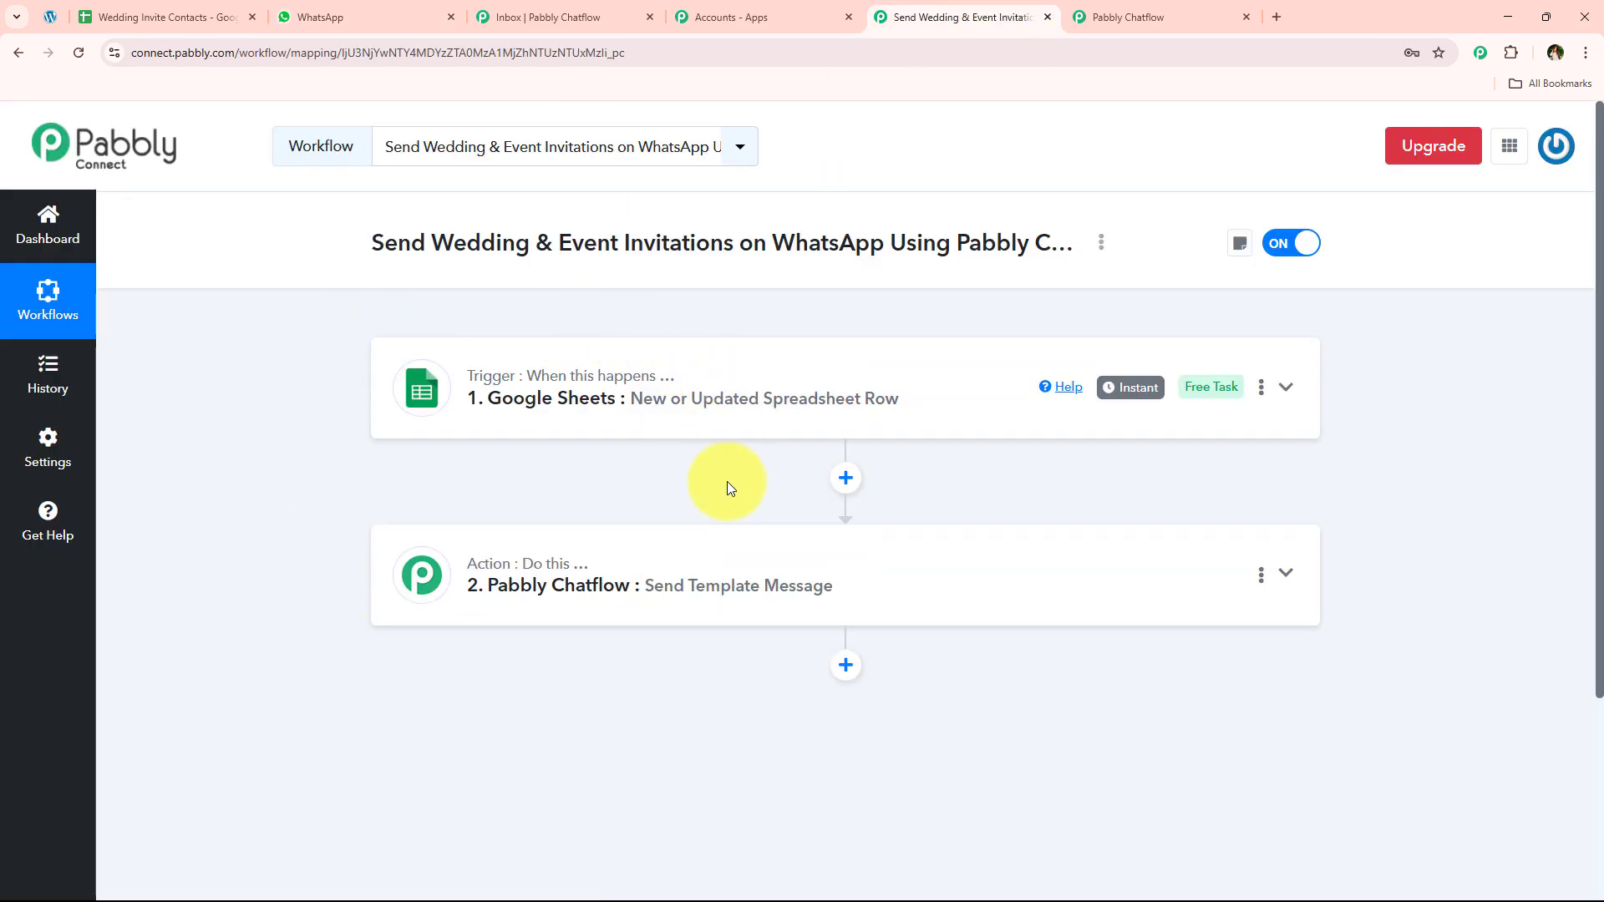
pyautogui.click(164, 10)
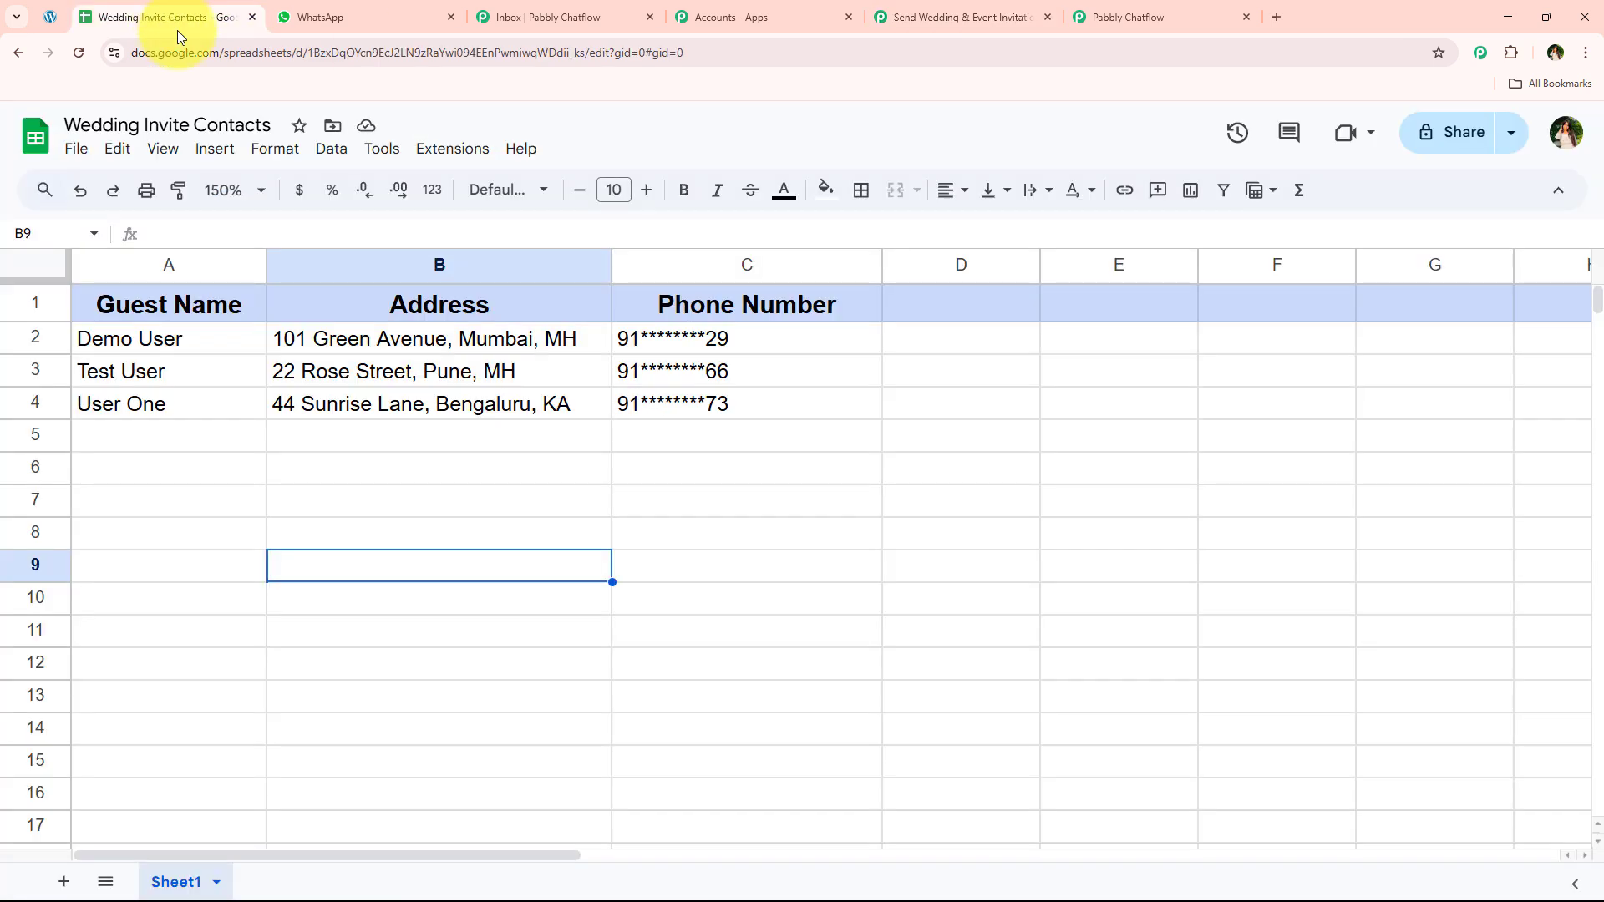
pyautogui.click(191, 411)
pyautogui.click(560, 449)
pyautogui.click(688, 447)
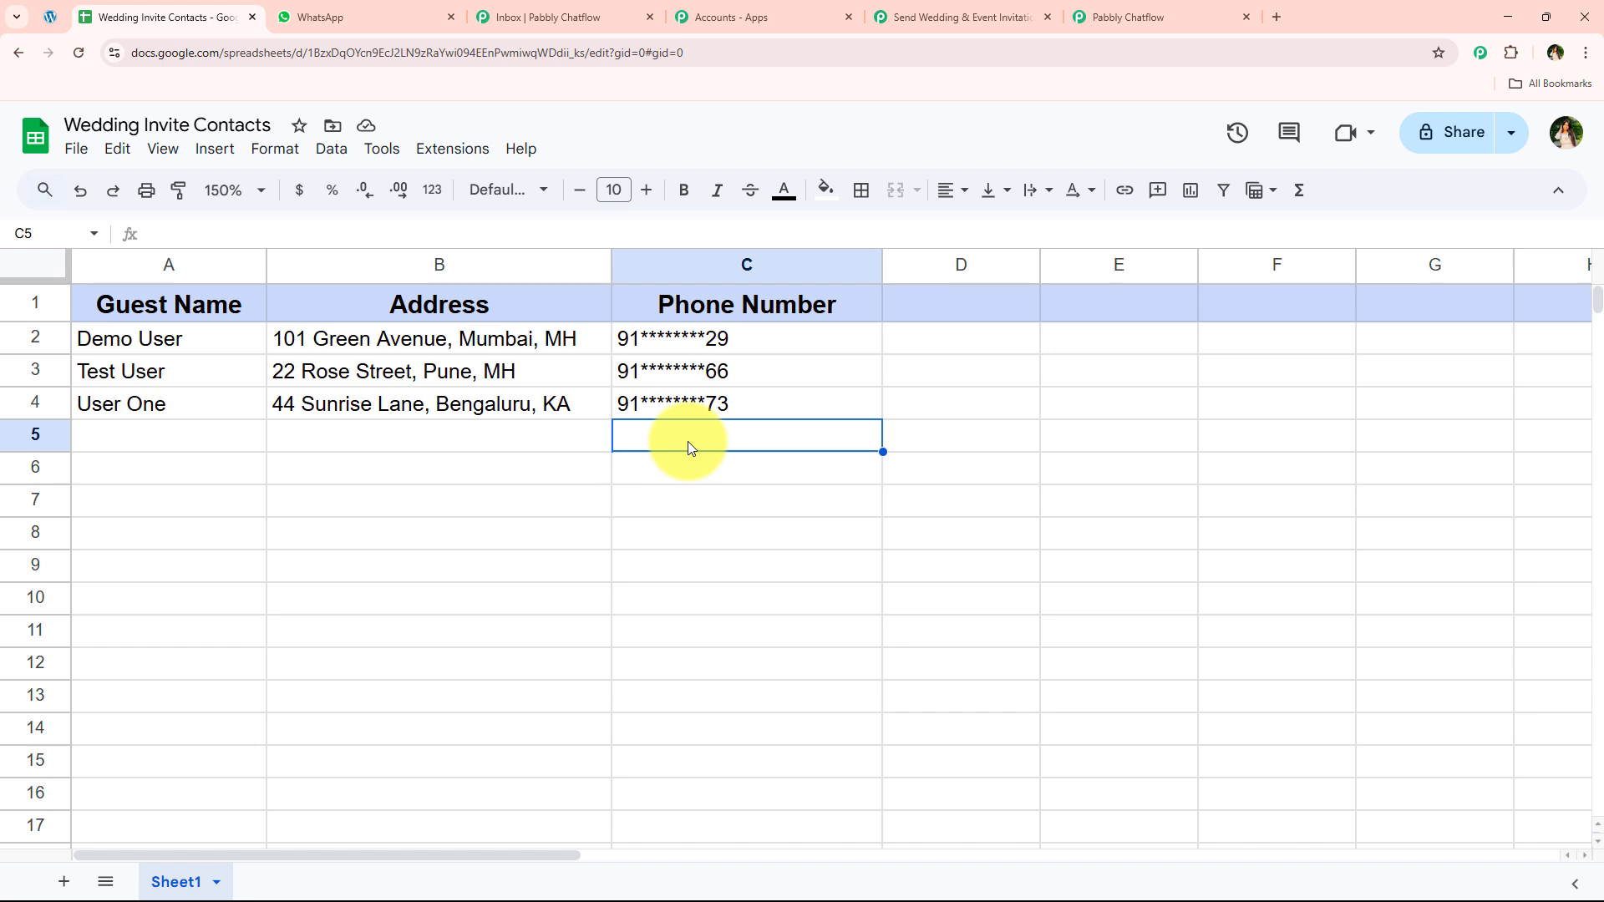
pyautogui.click(465, 147)
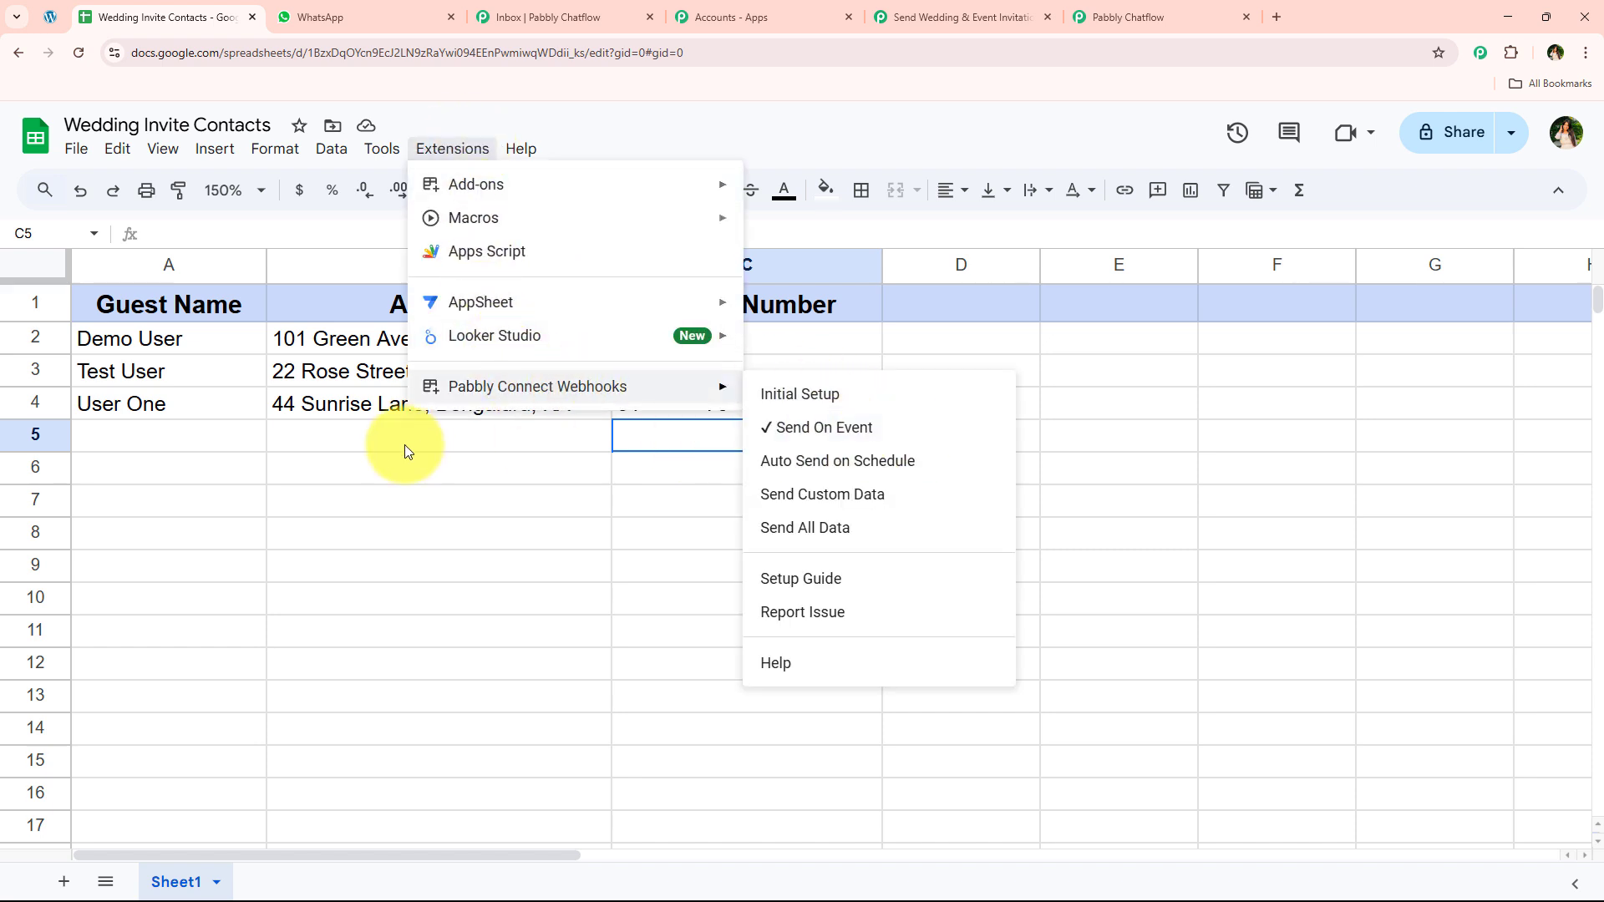
pyautogui.click(378, 583)
pyautogui.click(919, 17)
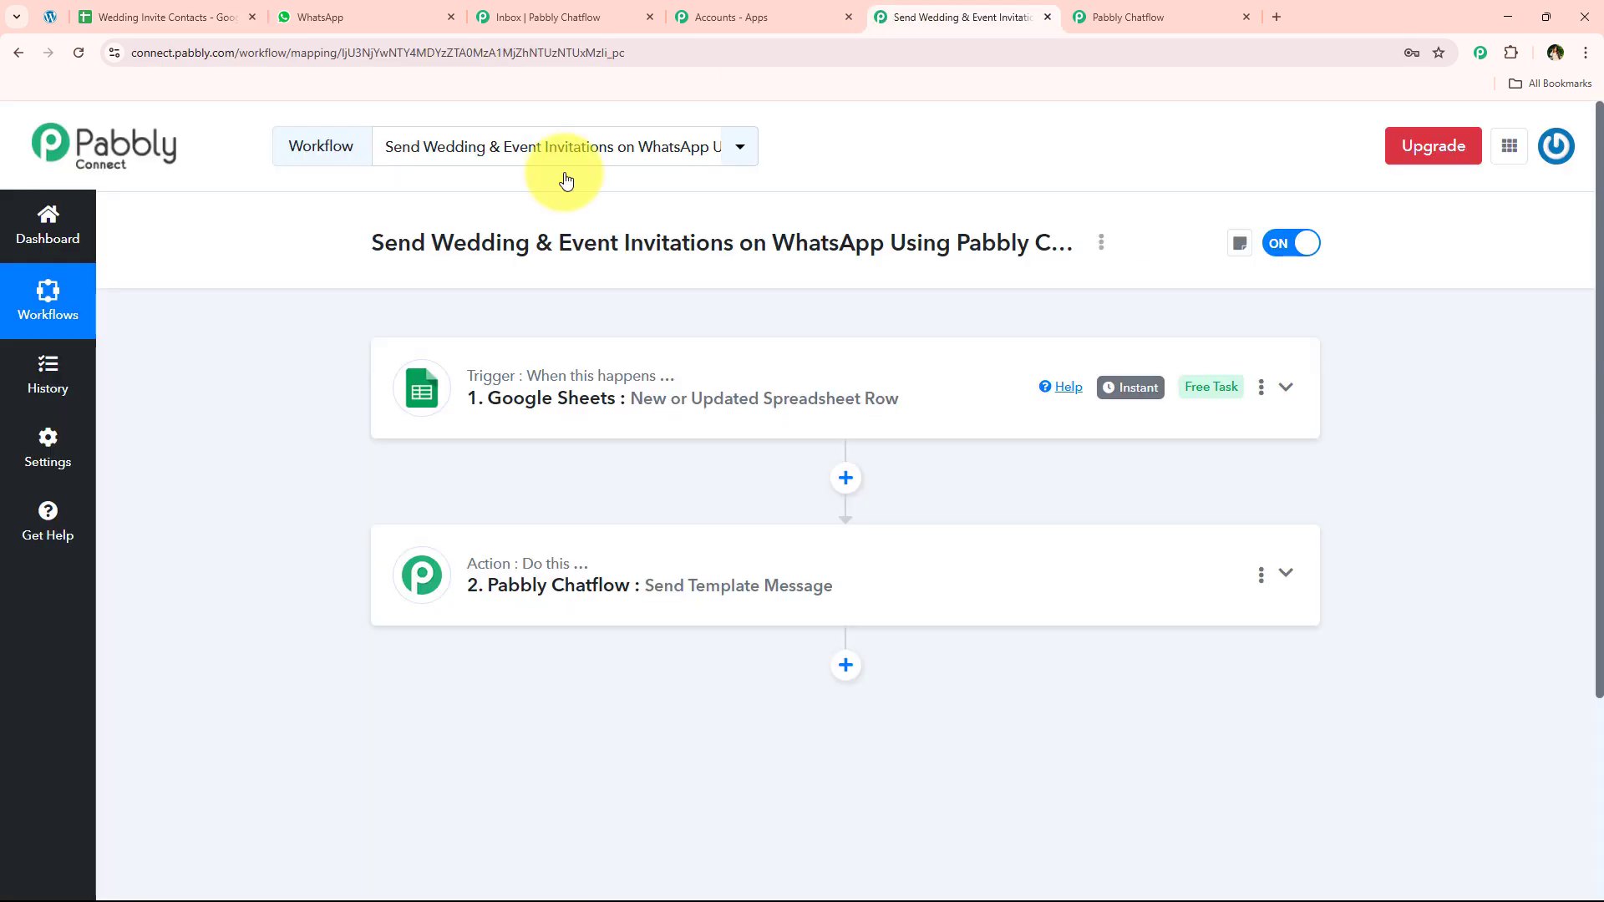